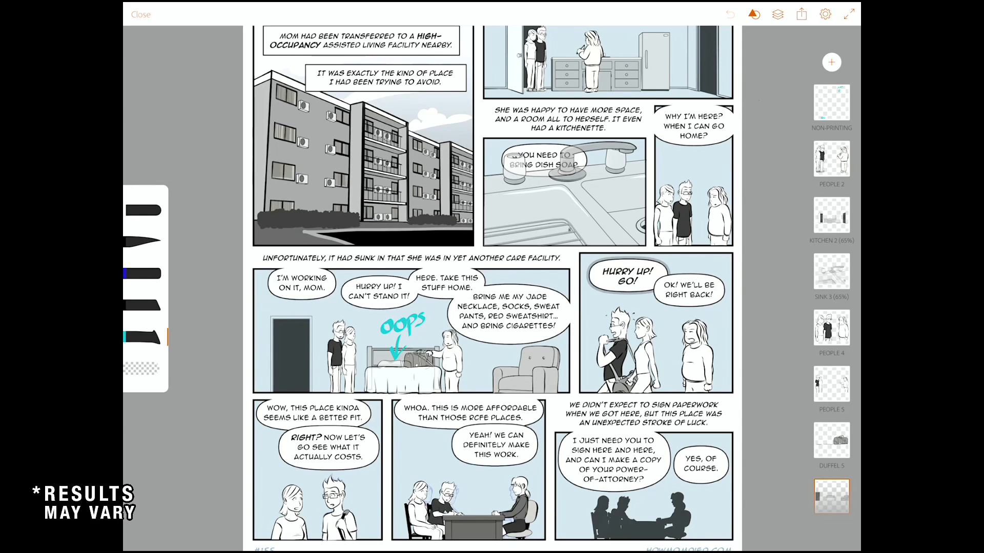
# - Look over the full comic page and examine the panel with the three people seated at the desk
pyautogui.scroll(-3, 492, 288)
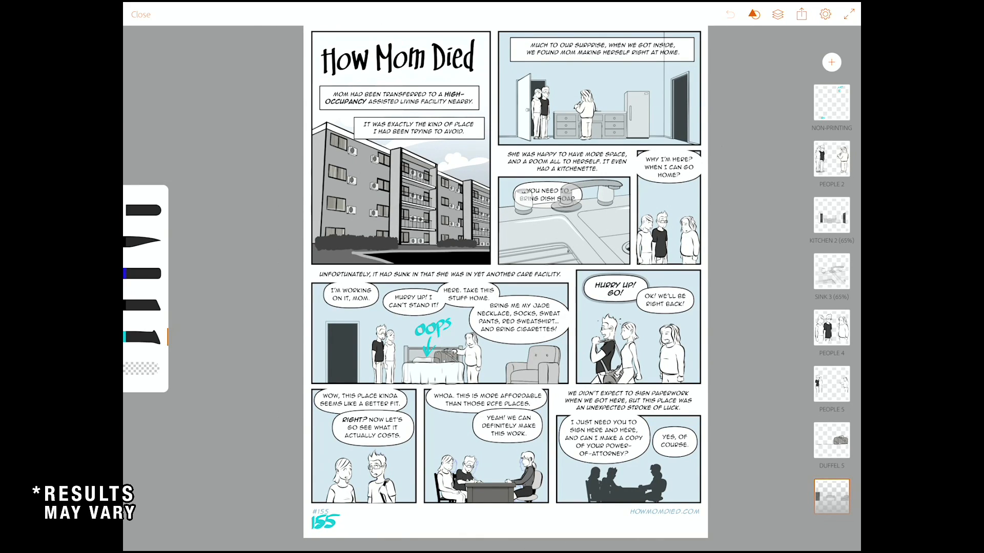
pyautogui.scroll(2, 487, 288)
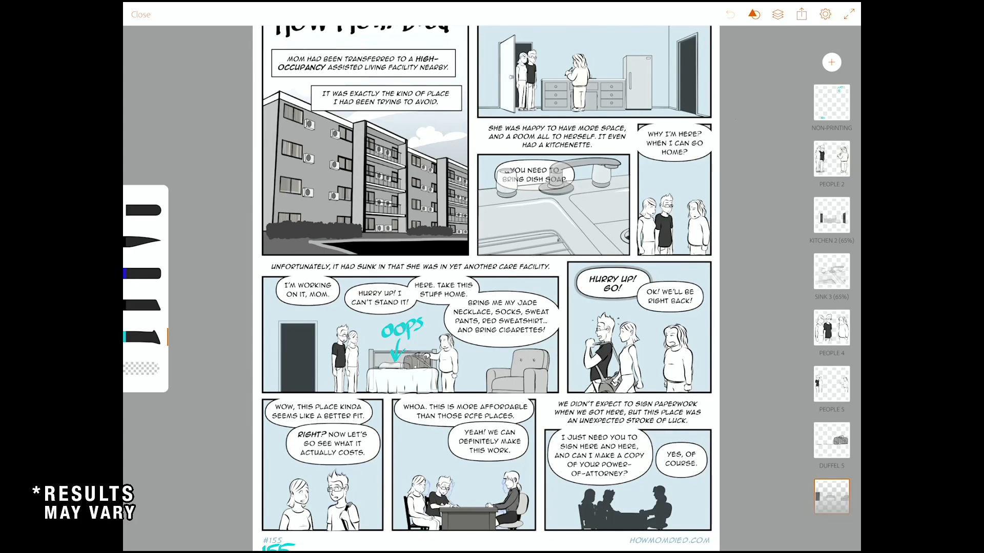
pyautogui.scroll(3, 491, 288)
pyautogui.scroll(2, 492, 288)
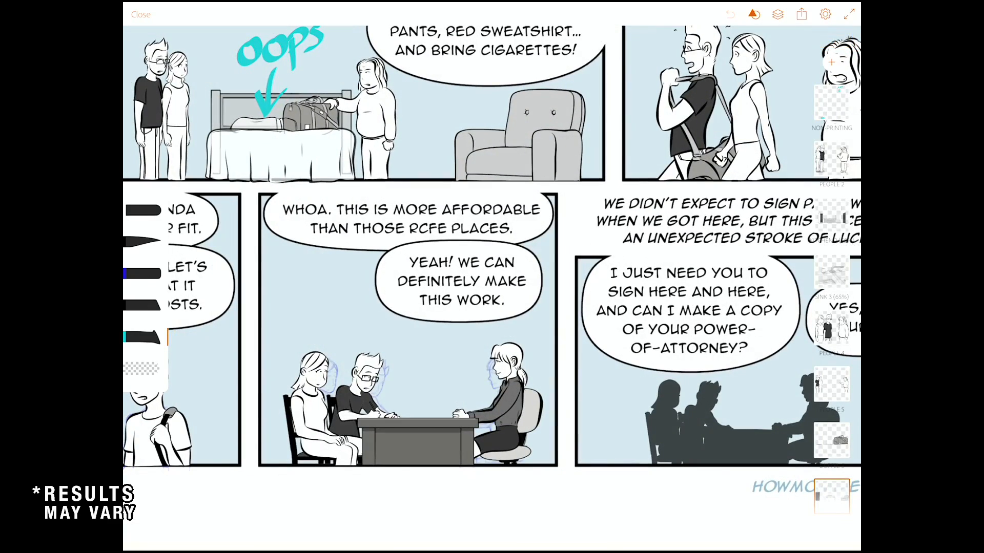
pyautogui.scroll(3, 358, 410)
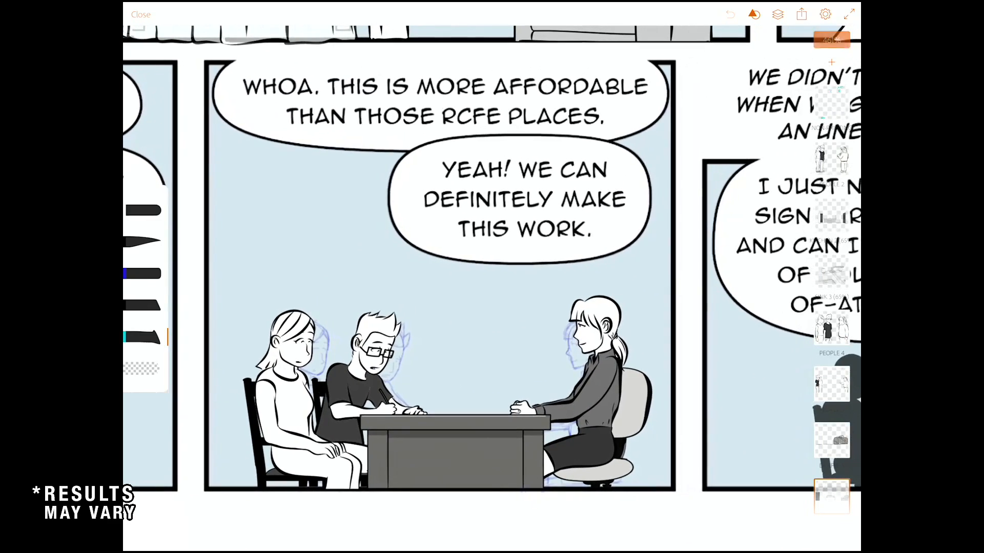
pyautogui.scroll(-2, 492, 288)
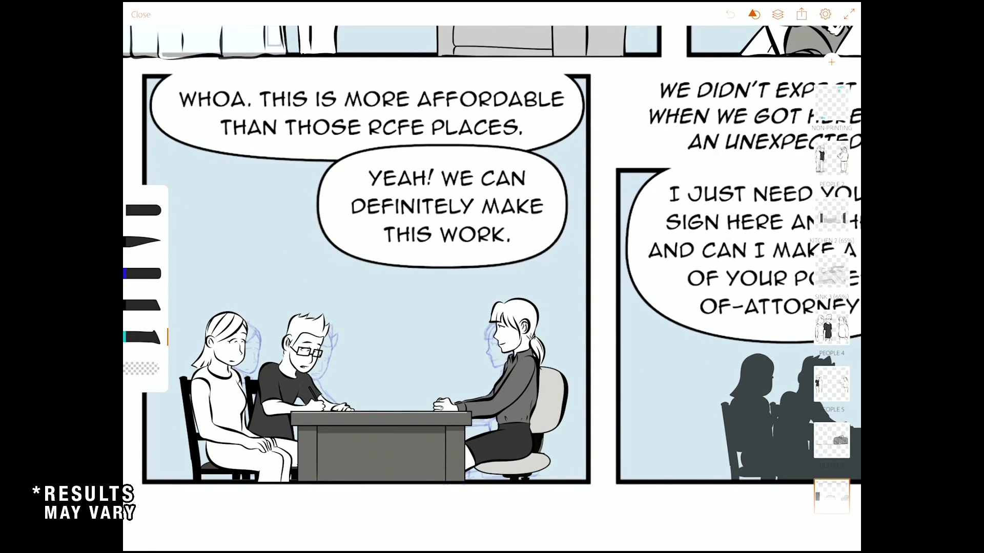
pyautogui.scroll(-2, 491, 289)
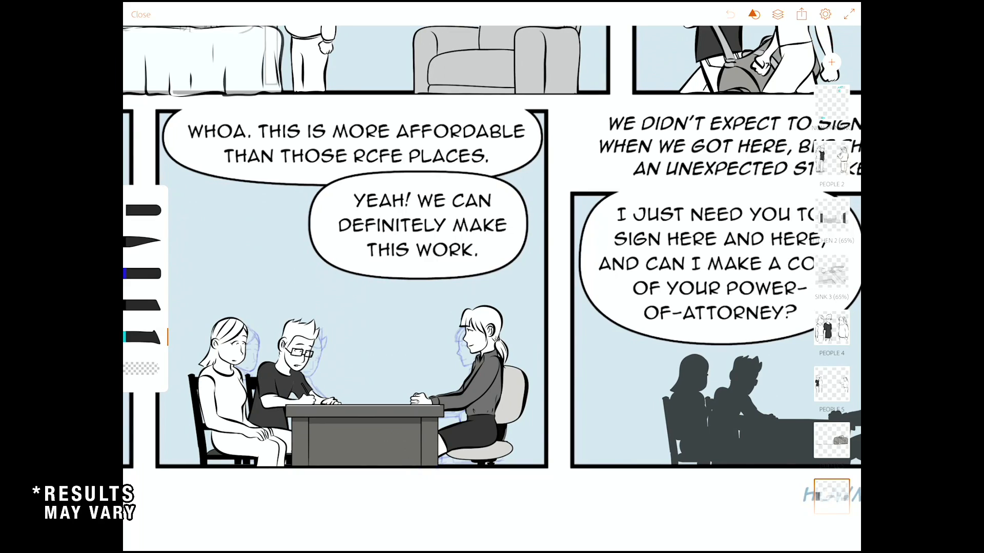
# - Examine the silhouette panel at the end of the page up close
pyautogui.hscroll(4, 492, 288)
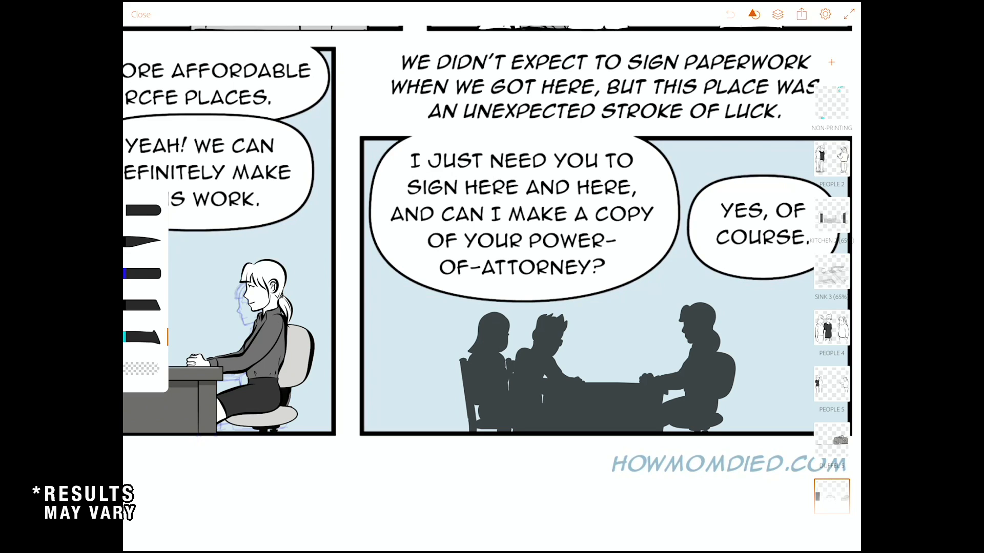
pyautogui.scroll(5, 492, 288)
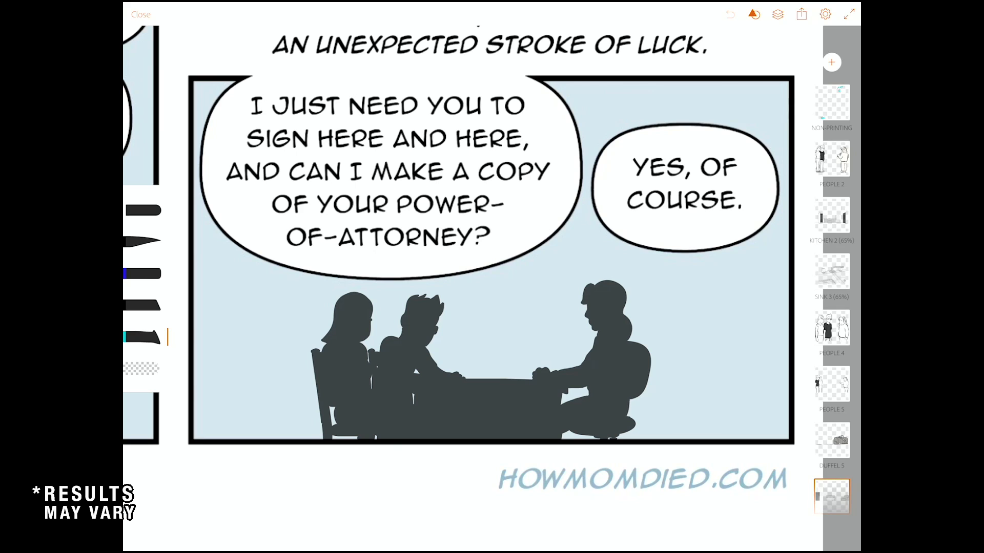
pyautogui.scroll(-1, 492, 289)
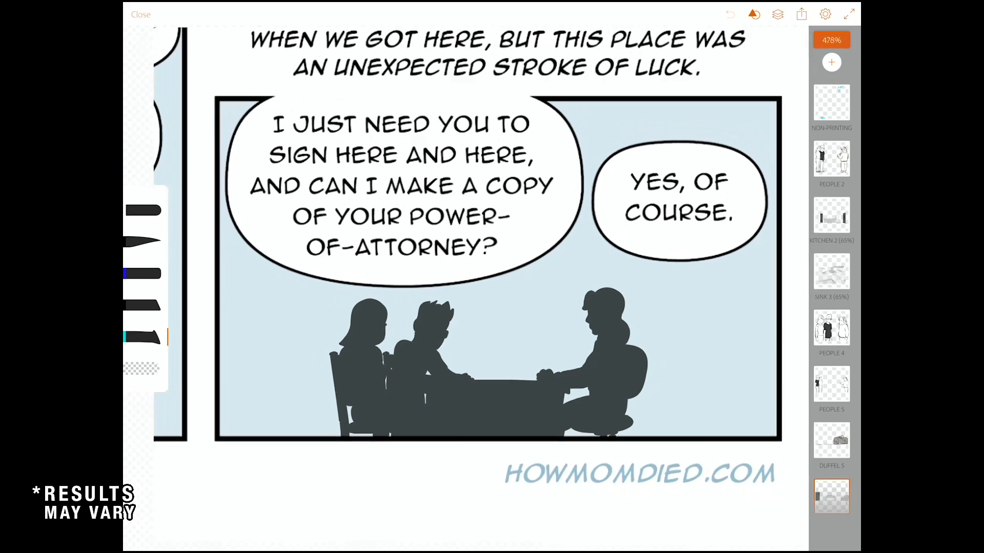
pyautogui.scroll(2, 492, 289)
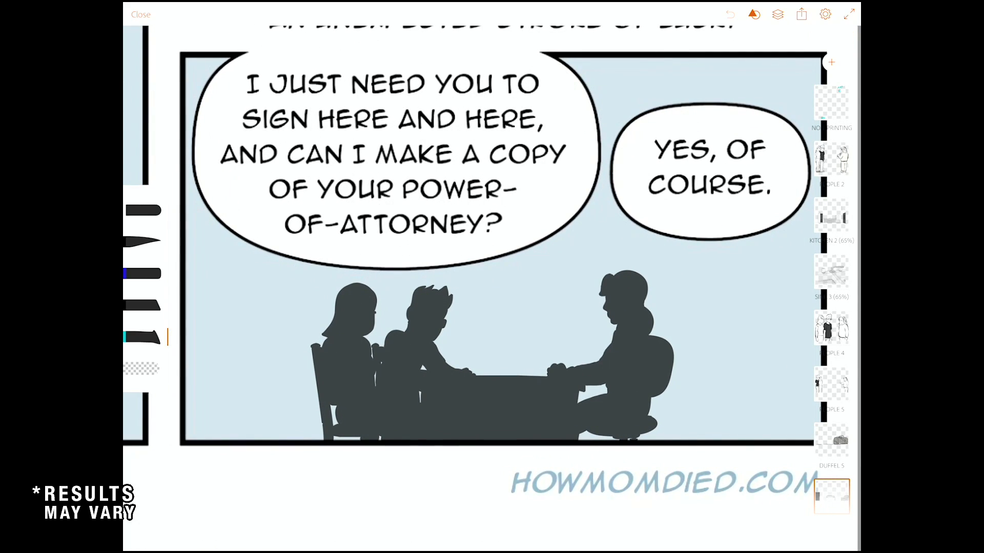
pyautogui.scroll(-1, 492, 289)
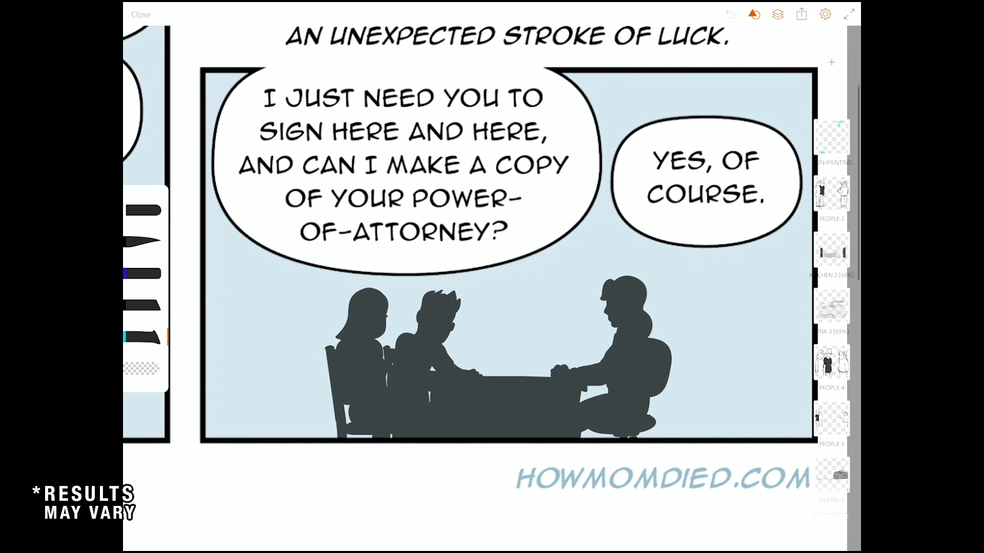
pyautogui.scroll(-1, 492, 288)
# - Compare the desk panel with the neighbouring two-person panel and inspect their stray blue sketch lines
pyautogui.scroll(-3, 491, 289)
pyautogui.scroll(4, 491, 288)
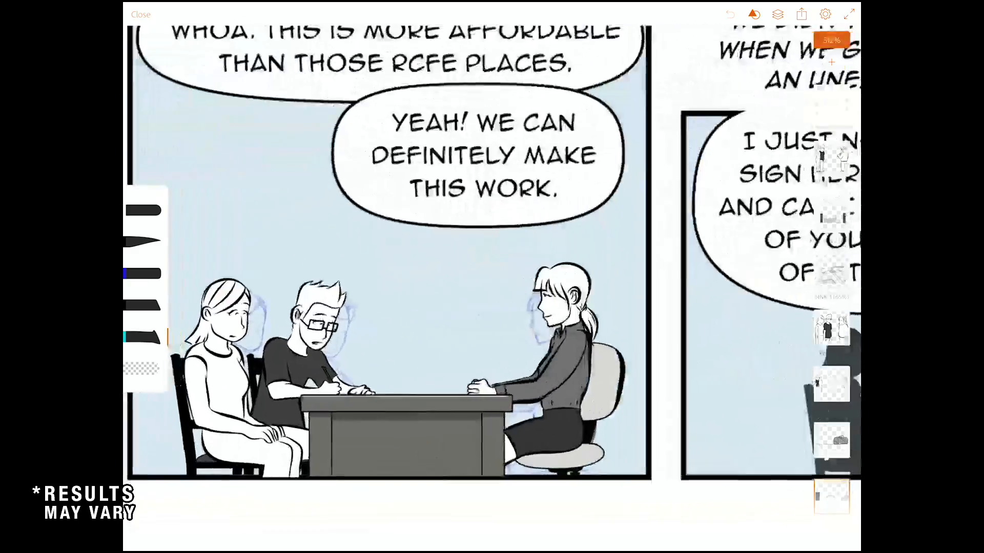
pyautogui.scroll(-1, 492, 289)
pyautogui.scroll(-3, 492, 288)
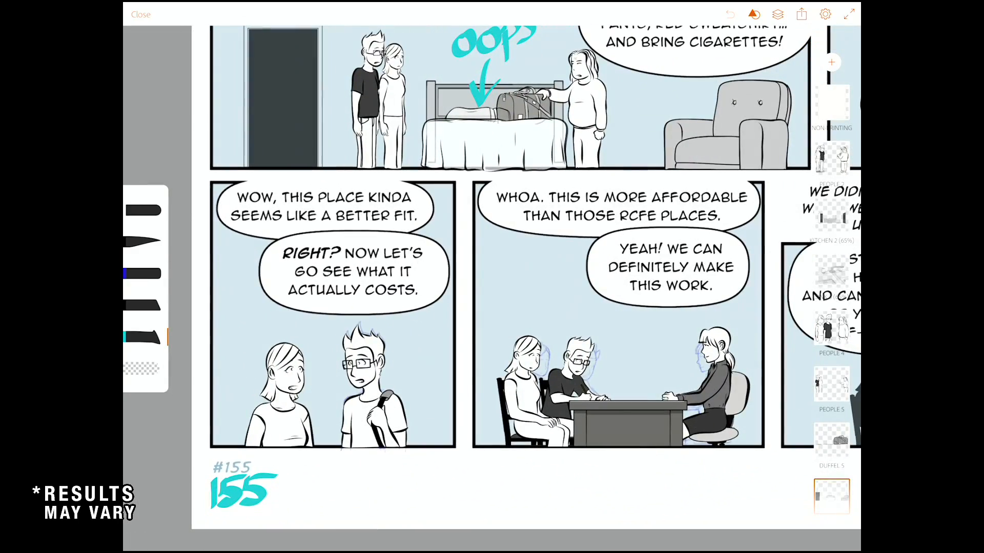
pyautogui.scroll(3, 301, 401)
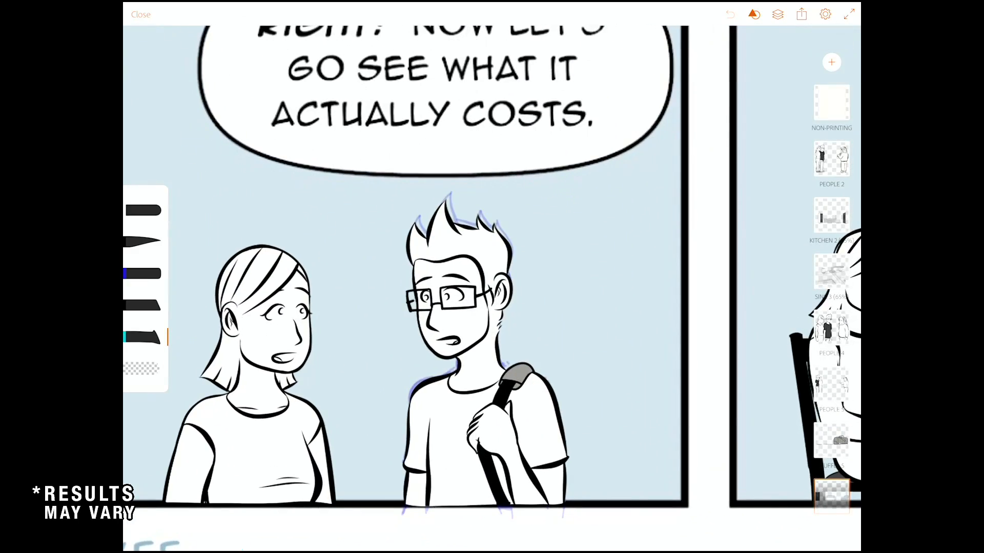
pyautogui.scroll(-5, 492, 288)
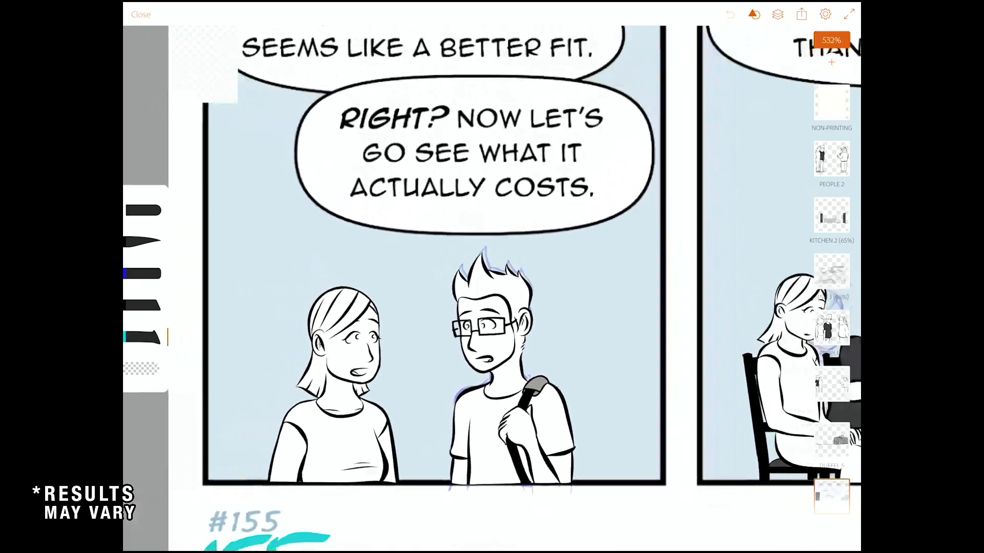
pyautogui.scroll(-5, 492, 289)
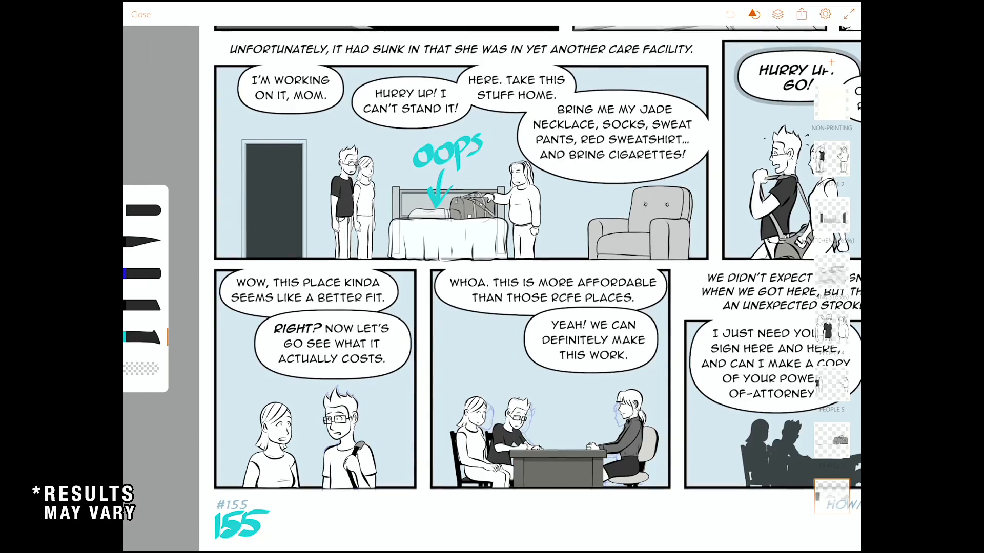
# - Find the ROOM 5 layer and toggle its visibility off and back on to check the bedroom artwork
pyautogui.scroll(5, 436, 205)
pyautogui.scroll(-5, 491, 289)
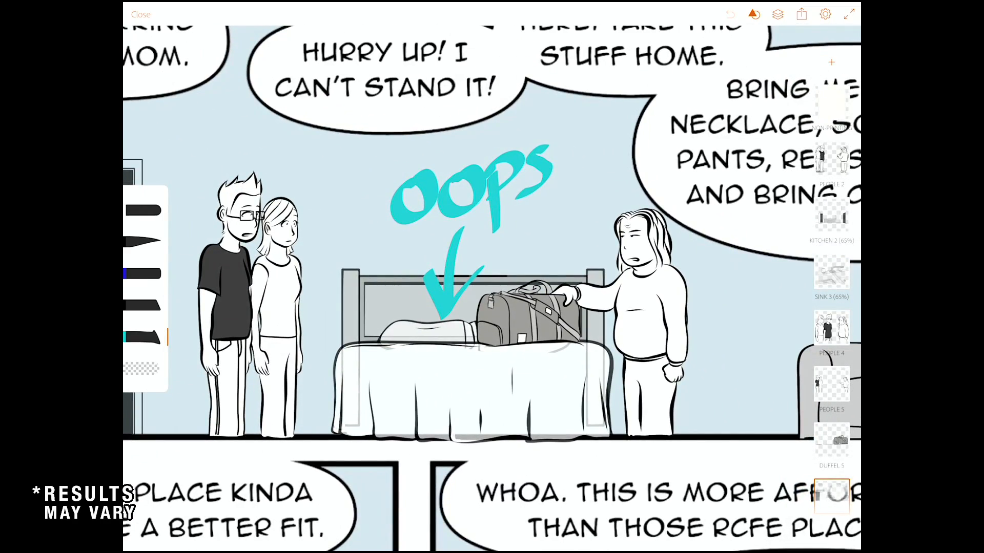
pyautogui.scroll(-3, 831, 308)
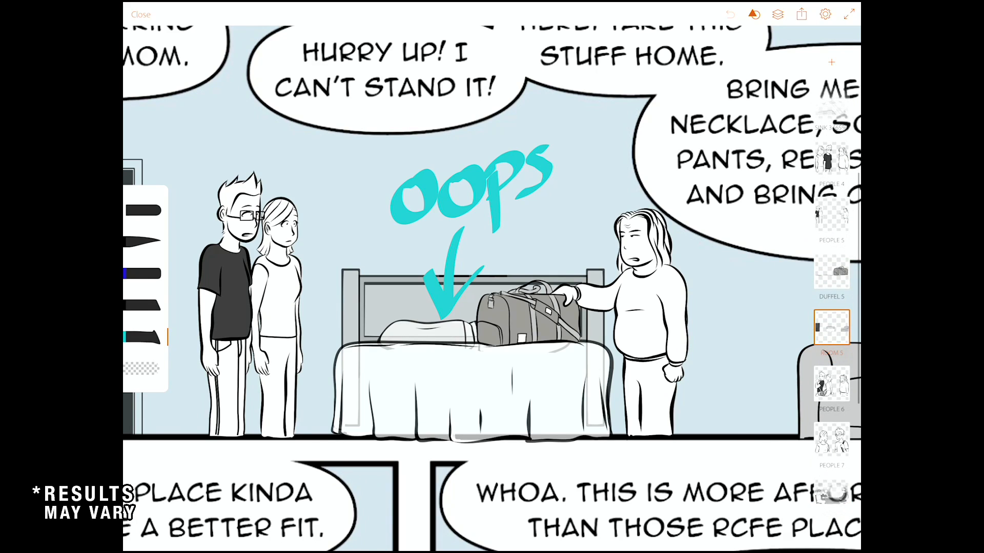
pyautogui.scroll(-1, 831, 308)
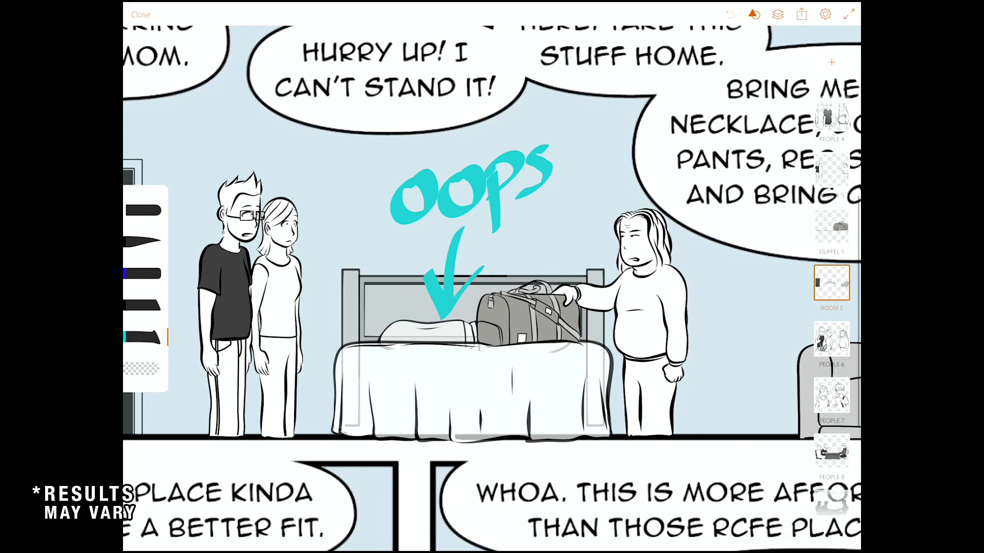
pyautogui.scroll(-3, 491, 288)
pyautogui.scroll(-1, 492, 289)
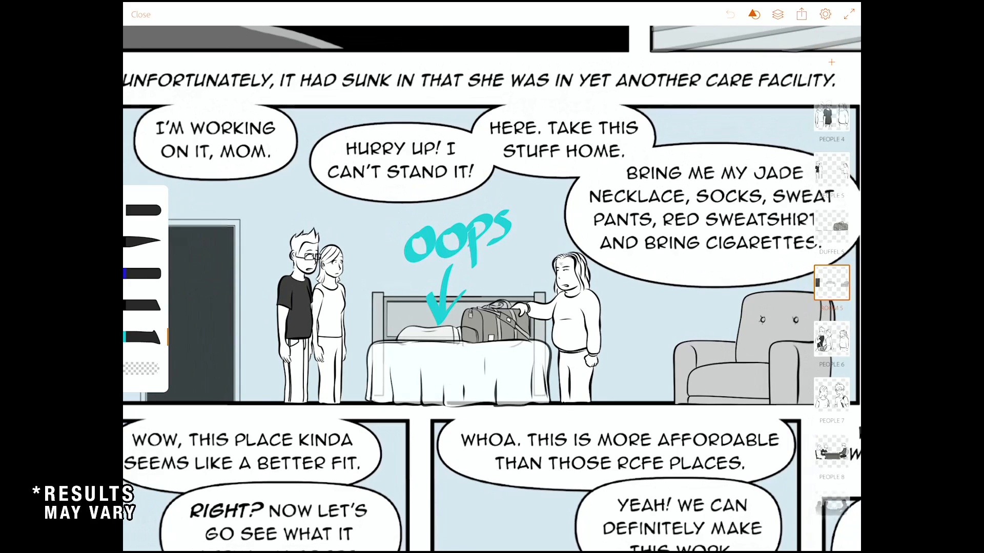
pyautogui.doubleClick(832, 282)
pyautogui.doubleClick(831, 283)
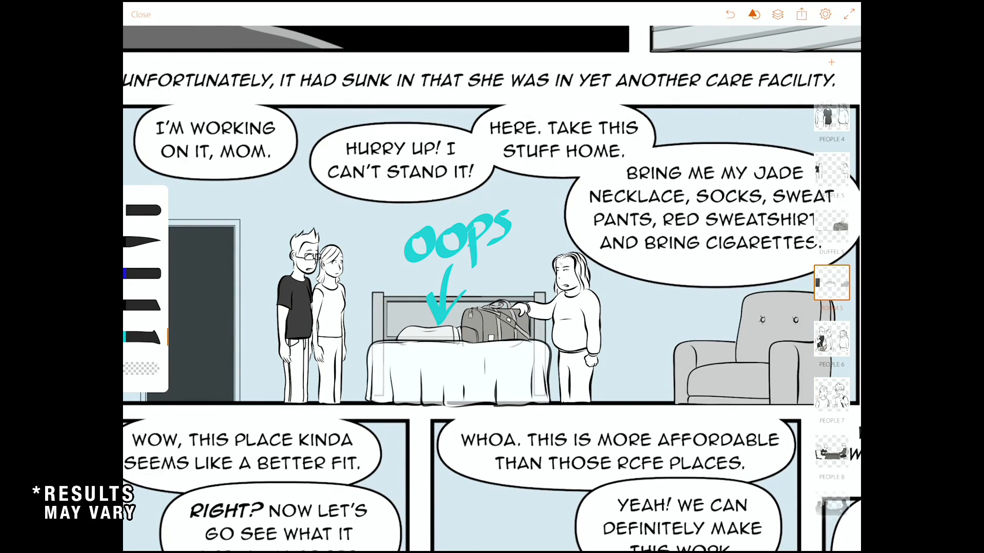
# - Inspect the see-through bed and pillow below the OOPS note, and make NON-PRINTING the active layer
pyautogui.scroll(5, 414, 346)
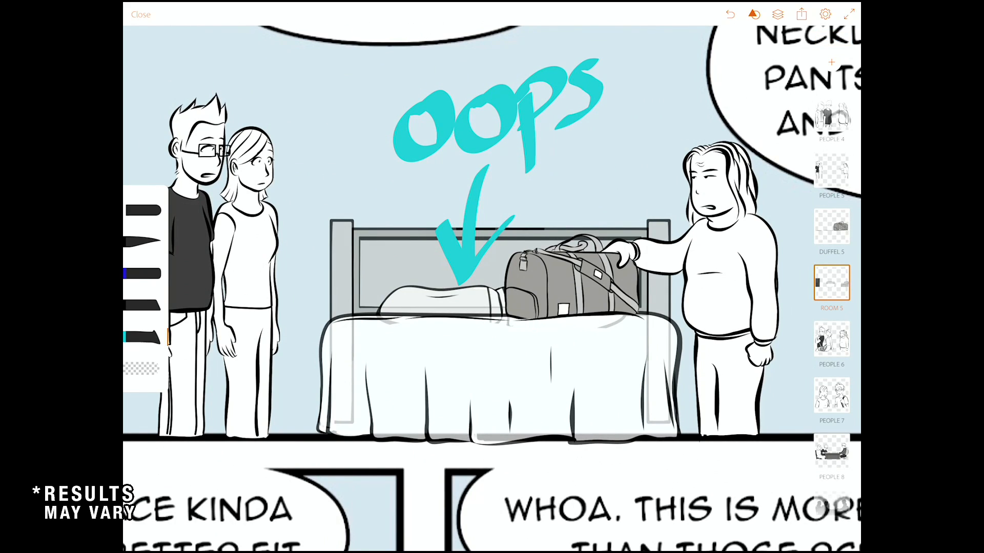
pyautogui.scroll(2, 409, 397)
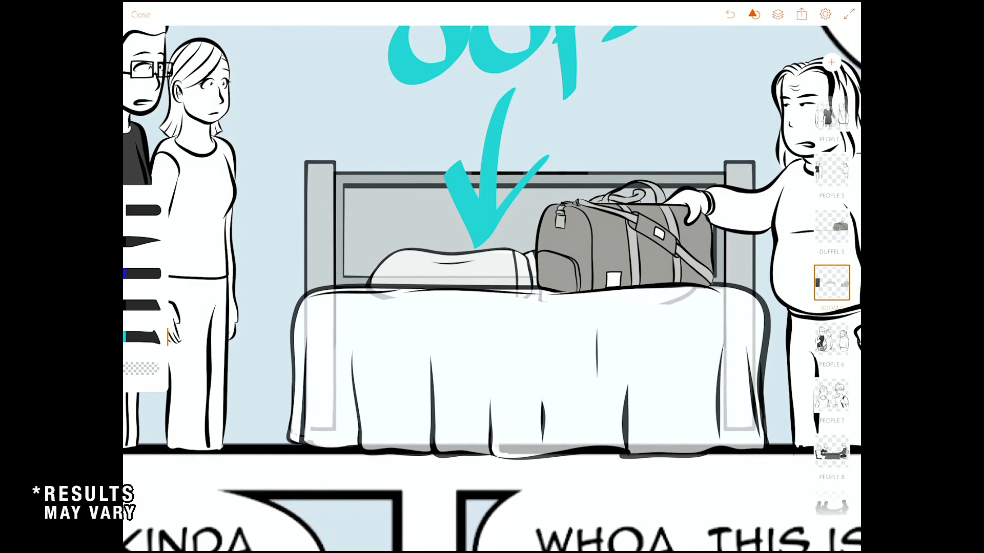
pyautogui.scroll(3, 492, 256)
pyautogui.scroll(-2, 492, 256)
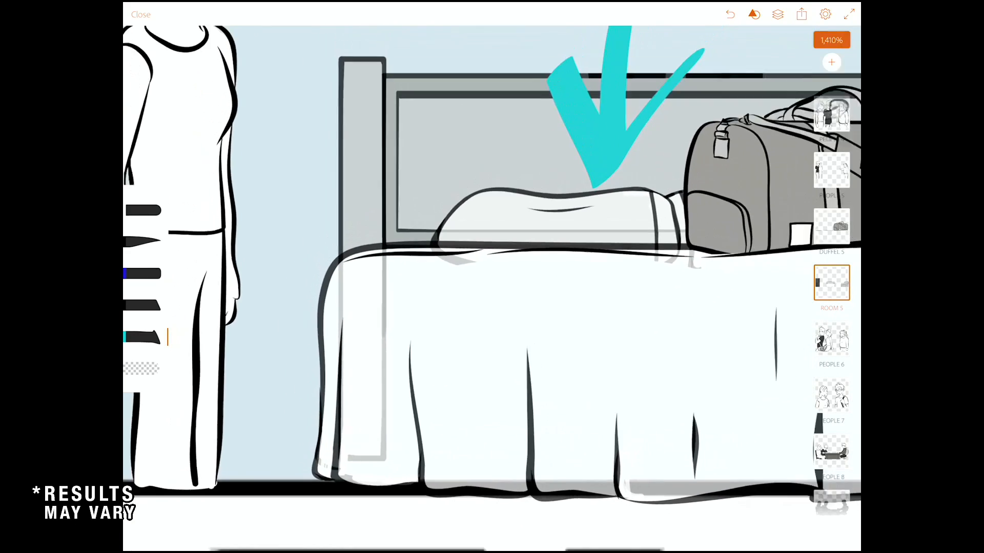
pyautogui.scroll(-4, 492, 256)
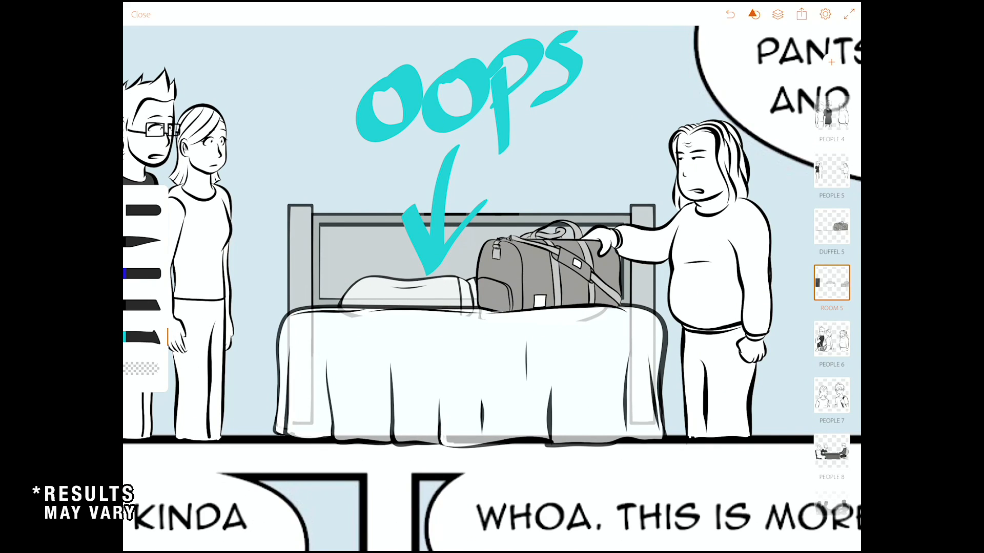
pyautogui.scroll(-3, 492, 287)
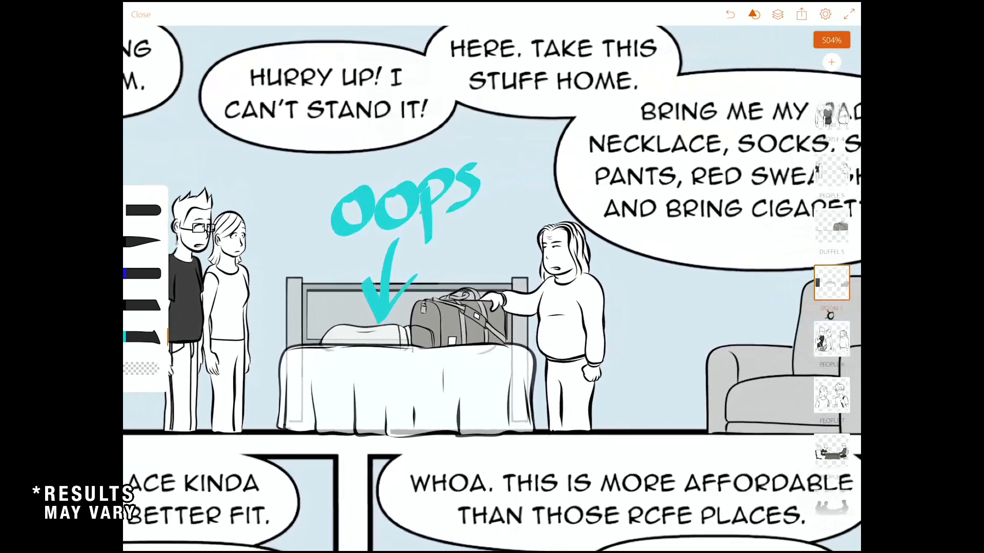
pyautogui.scroll(4, 831, 287)
pyautogui.click(831, 102)
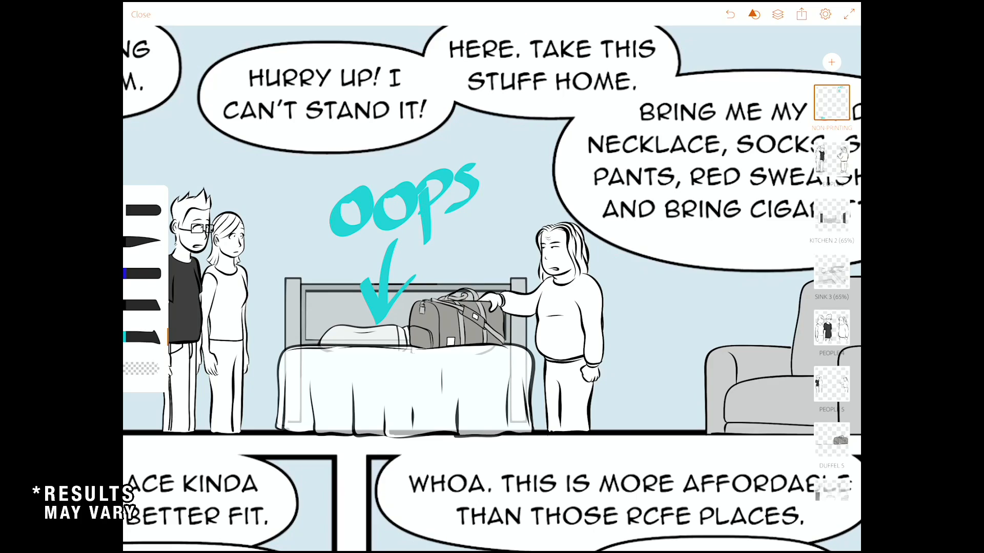
# - Review the bedroom panel, the bottom row and the whole comic page at different magnifications
pyautogui.scroll(-2, 492, 287)
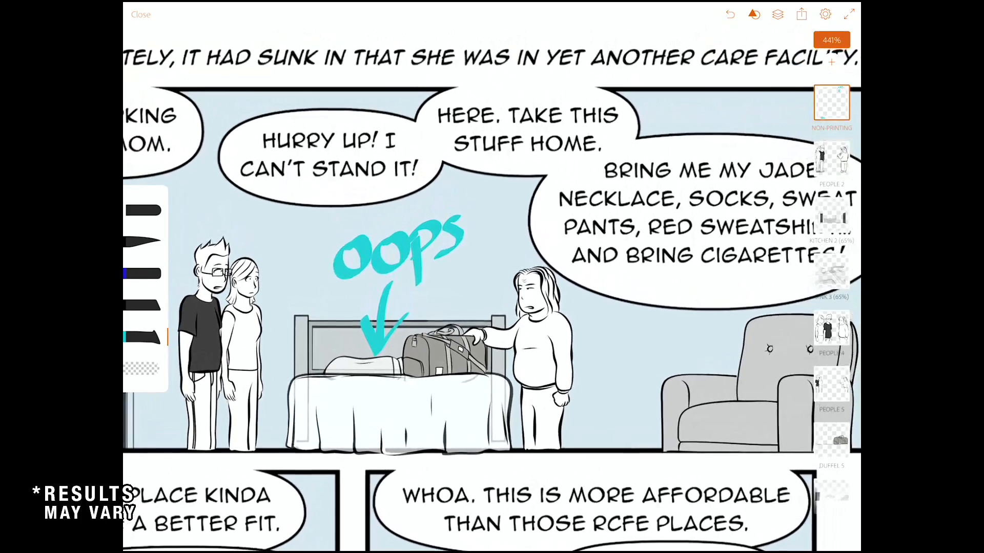
pyautogui.scroll(-3, 492, 287)
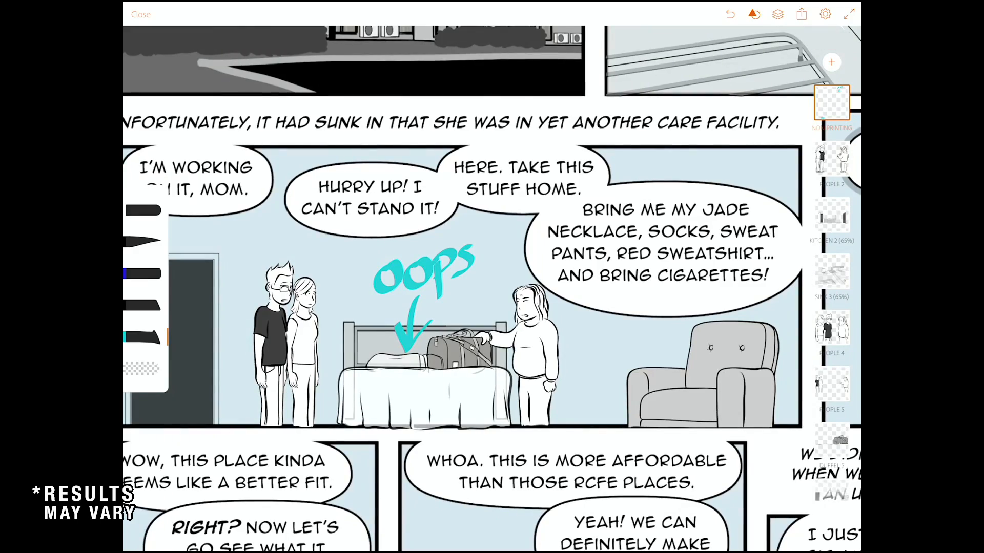
pyautogui.scroll(-5, 492, 287)
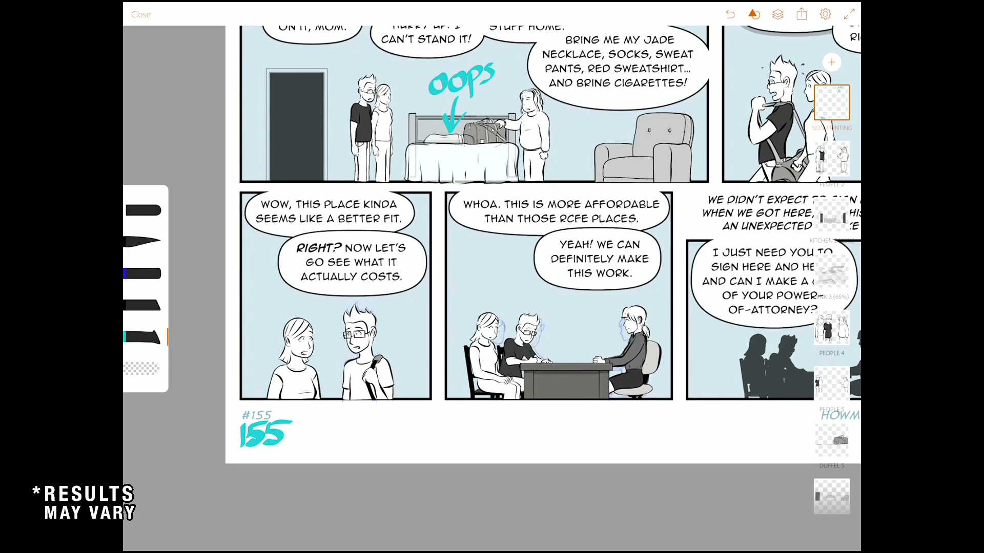
pyautogui.scroll(3, 512, 230)
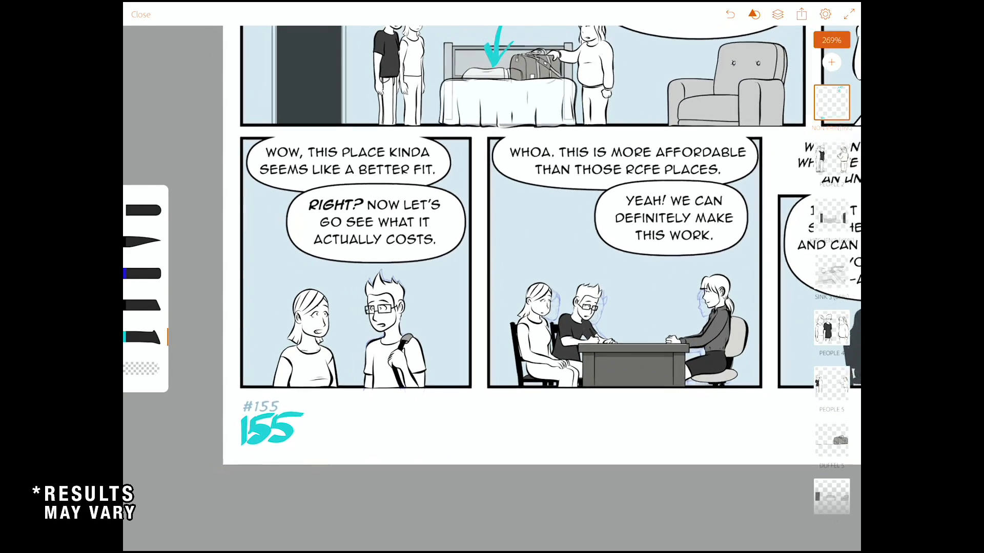
pyautogui.scroll(-4, 513, 282)
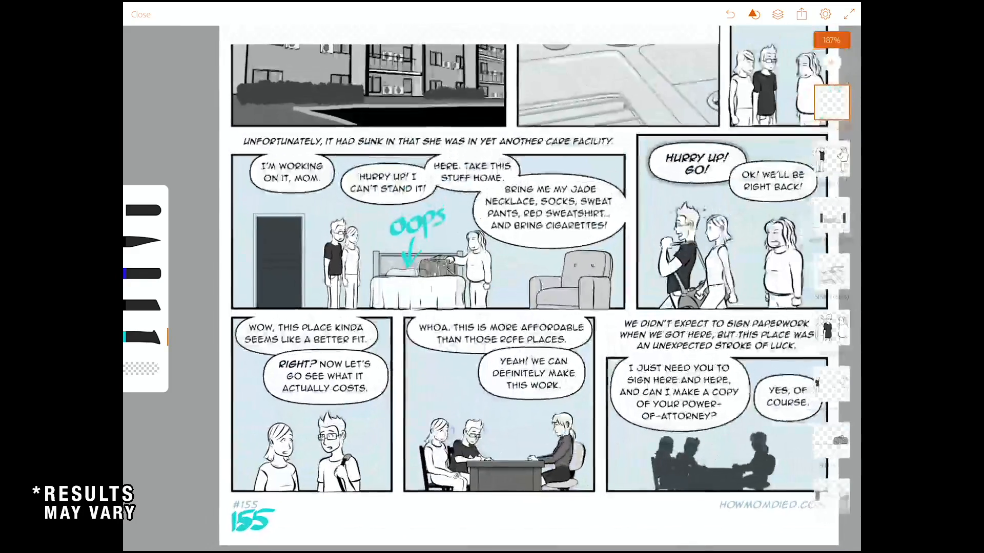
pyautogui.scroll(-4, 512, 282)
pyautogui.scroll(1, 467, 287)
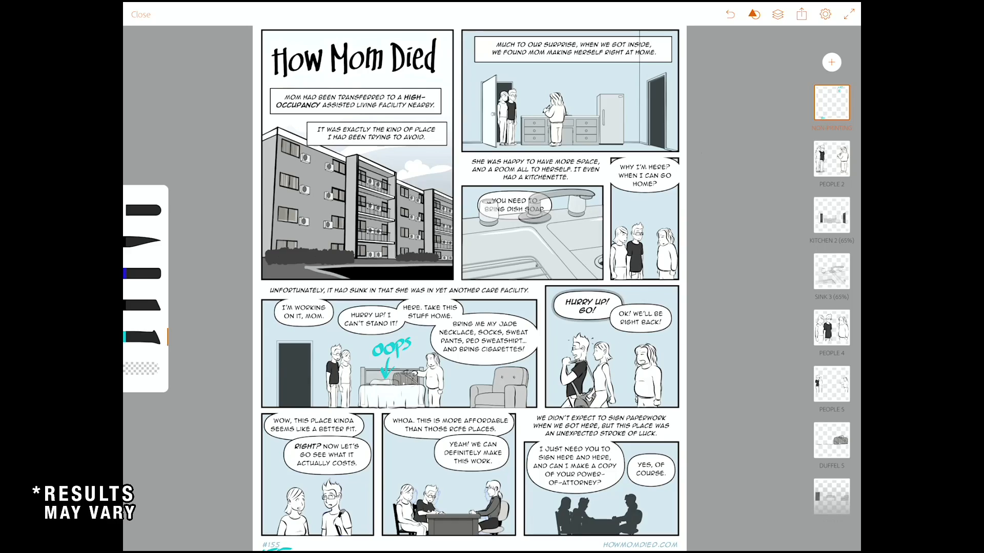
pyautogui.scroll(5, 391, 389)
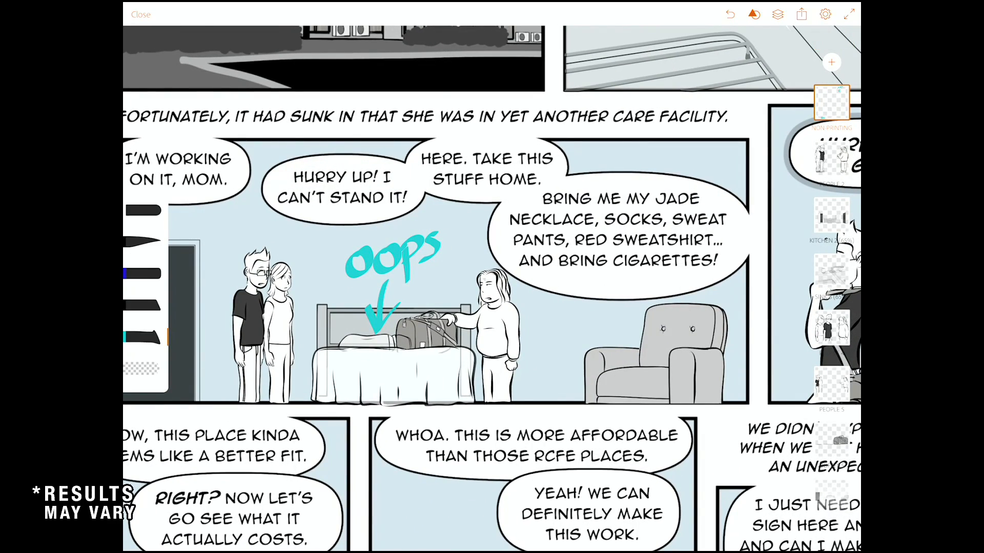
pyautogui.scroll(-4, 260, 442)
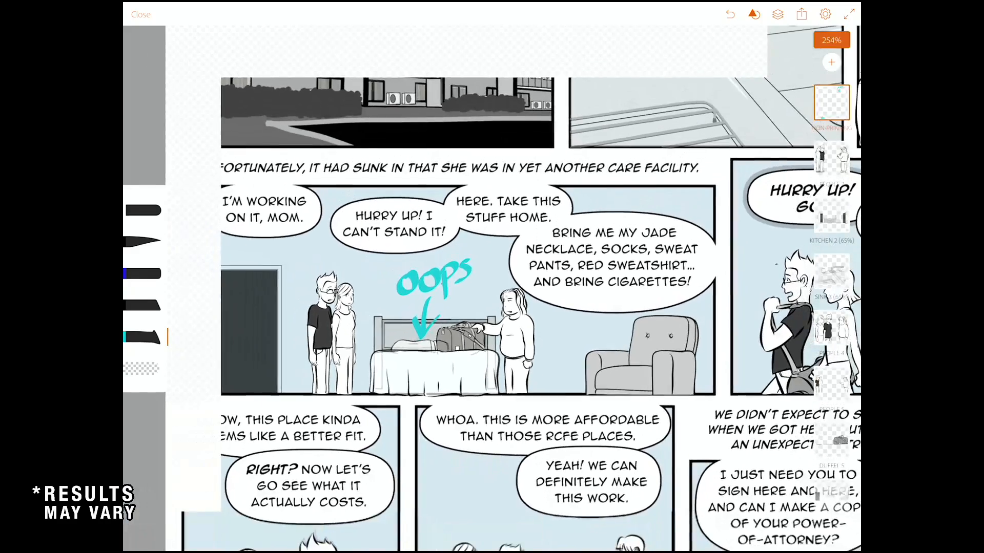
# - Send the layered comic page from the tablet app to Illustrator CC on the desktop
pyautogui.scroll(-2, 560, 414)
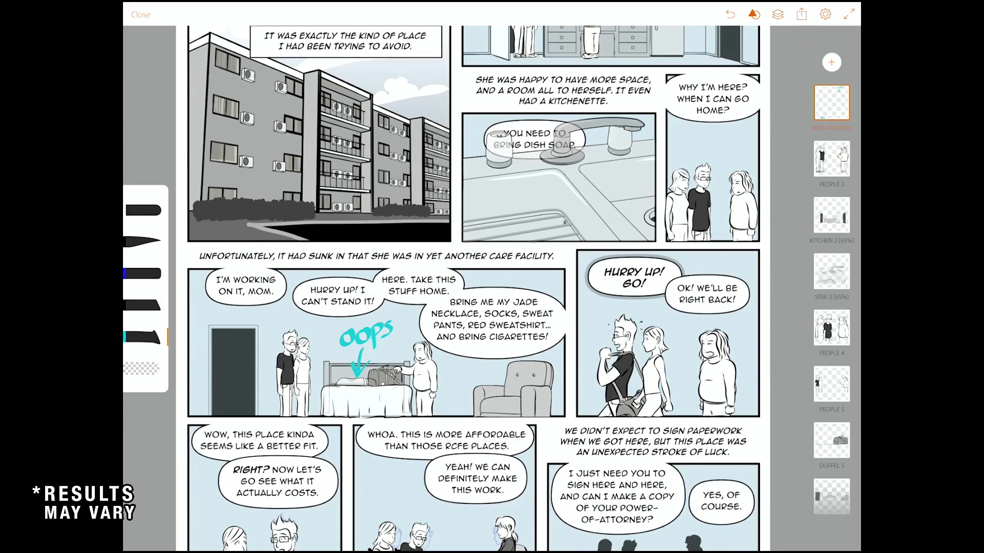
pyautogui.scroll(-2, 487, 287)
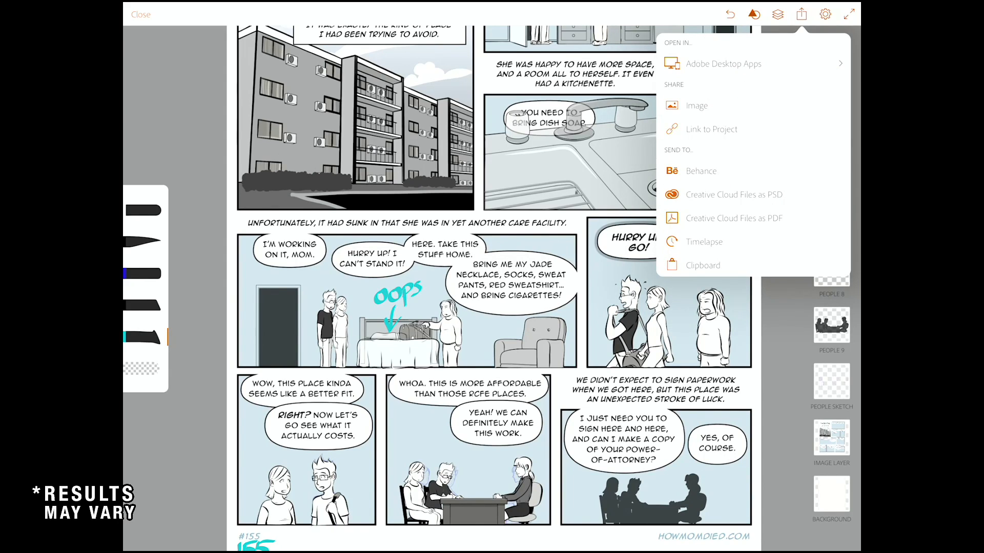
pyautogui.click(753, 64)
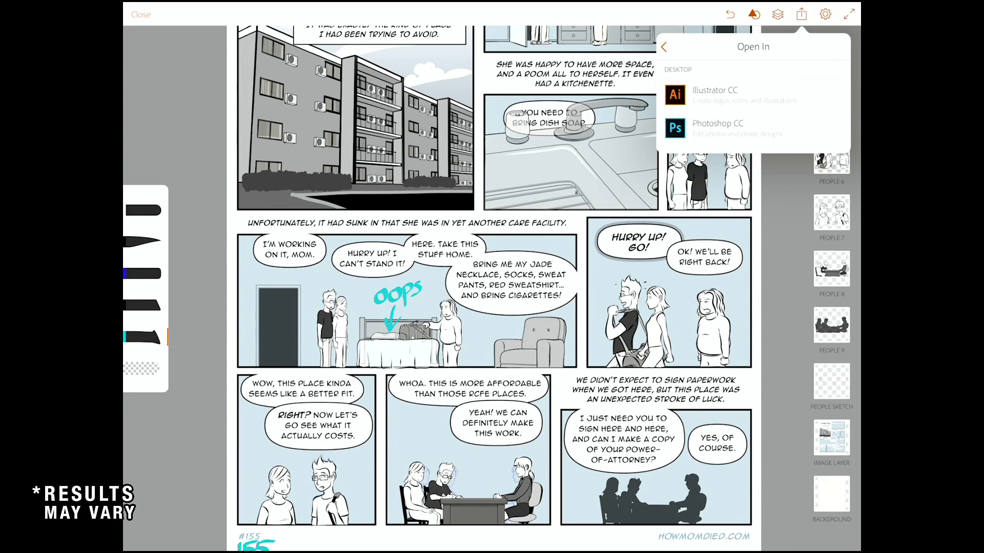
pyautogui.click(753, 95)
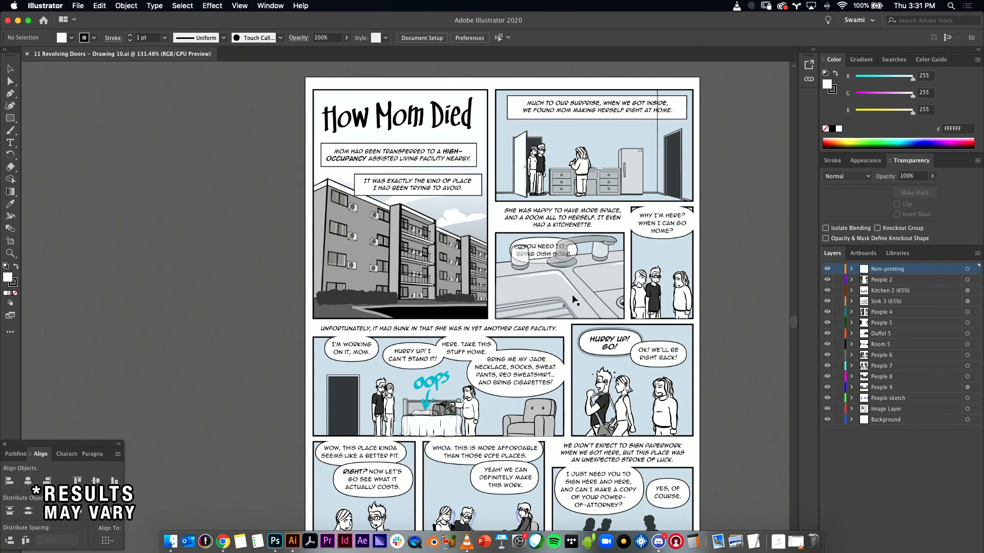
# - Review the transferred comic page in Illustrator and select the Sink 3 (65%) and Kitchen 2 (65%) layers in turn
pyautogui.moveTo(578, 277); pyautogui.dragTo(426, 206)
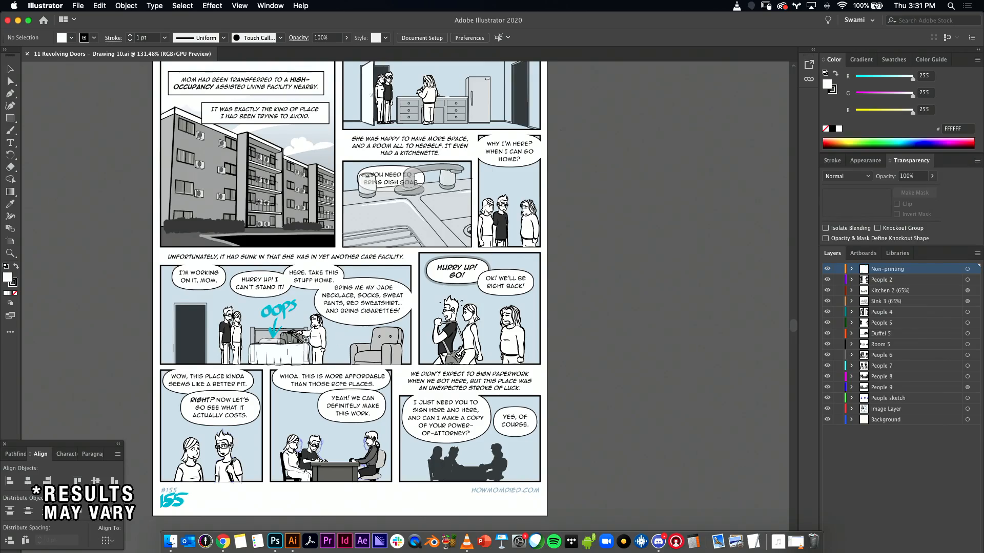
pyautogui.scroll(3, 302, 338)
pyautogui.hscroll(-5, 405, 334)
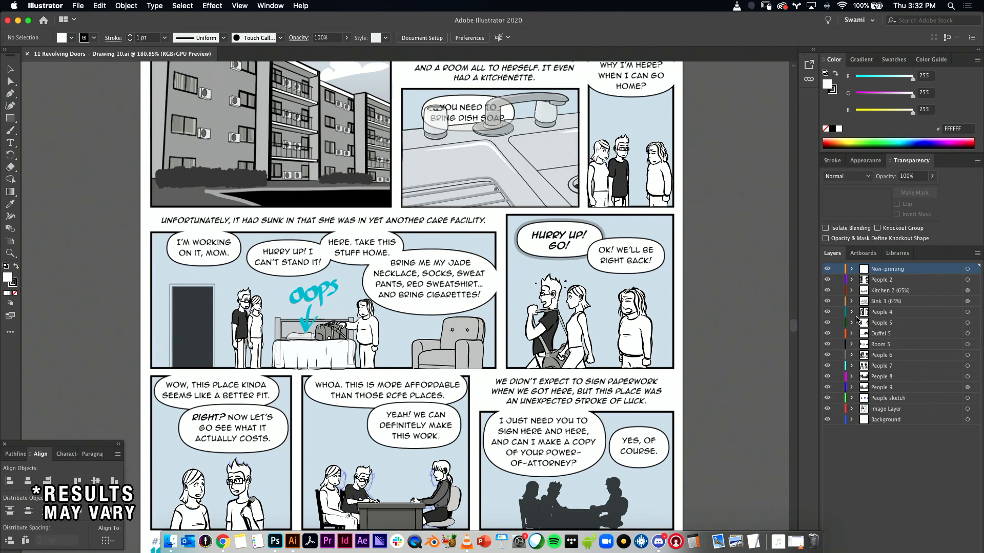
pyautogui.click(907, 301)
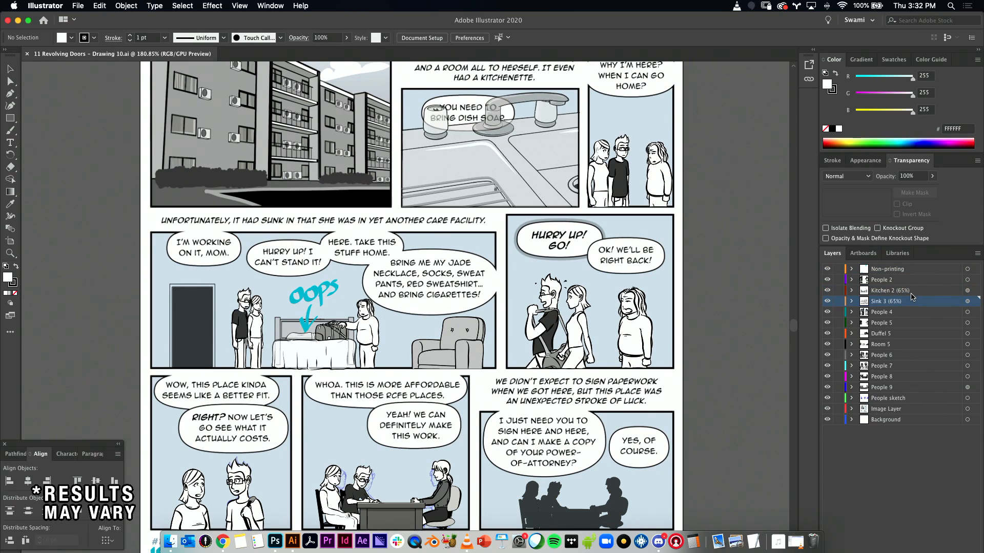
pyautogui.click(913, 291)
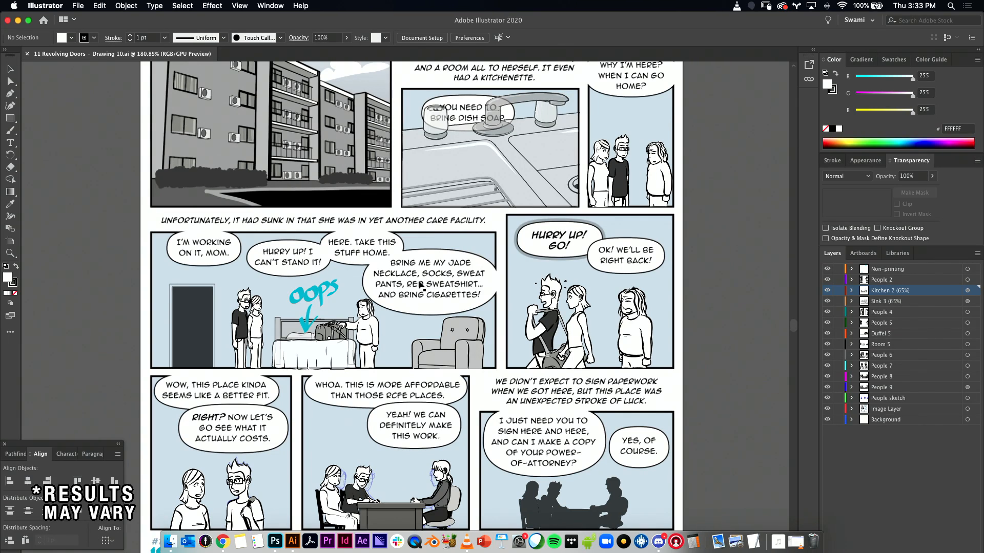
# - View the whole comic page at 100% and look over its panels at closer magnification
pyautogui.press('super+1')
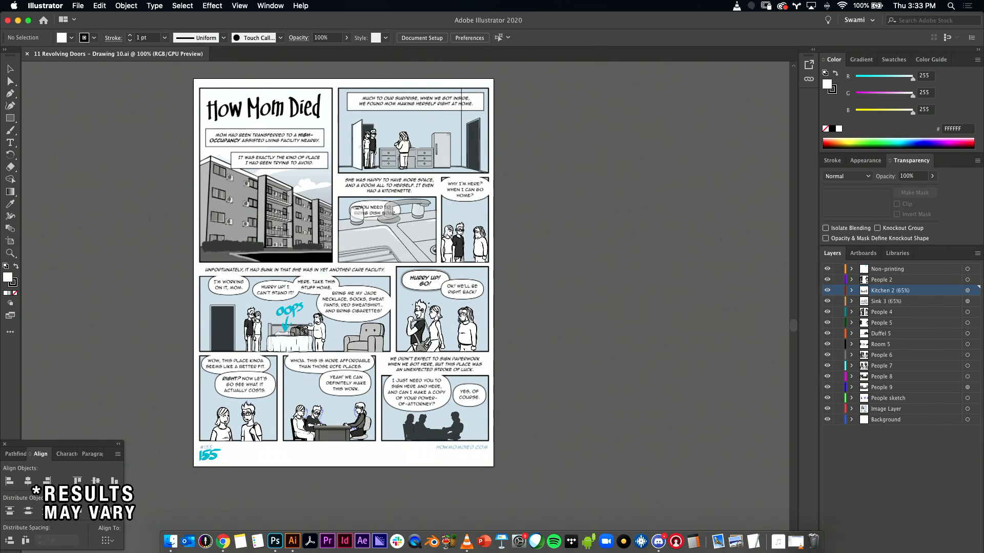
pyautogui.moveTo(426, 318); pyautogui.dragTo(472, 317)
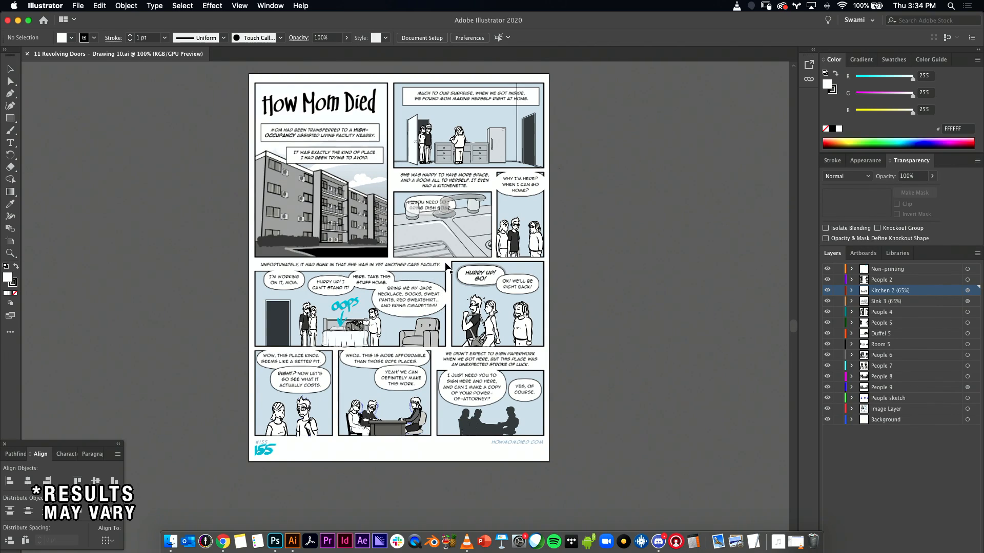
pyautogui.scroll(1, 418, 231)
pyautogui.scroll(3, 424, 248)
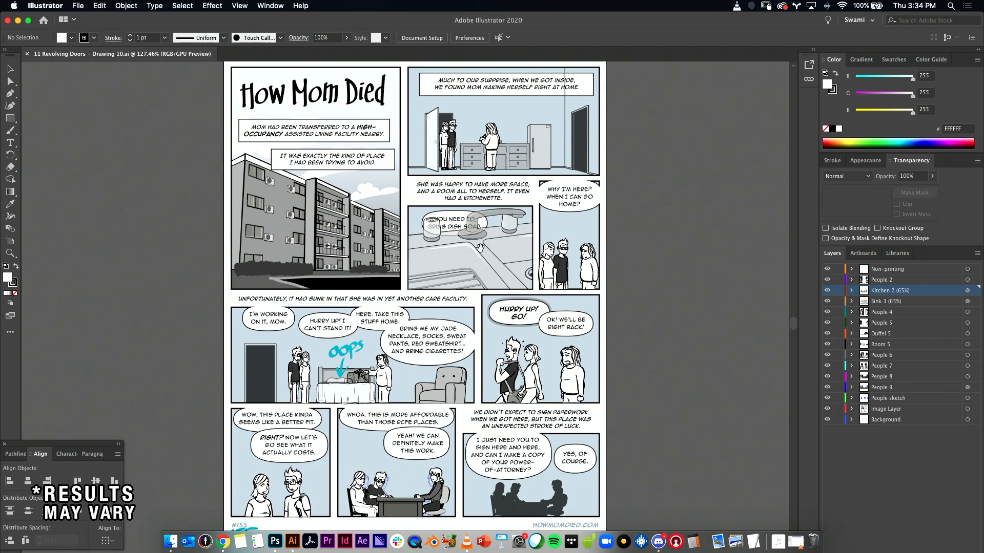
pyautogui.scroll(-2, 476, 248)
pyautogui.scroll(2, 491, 210)
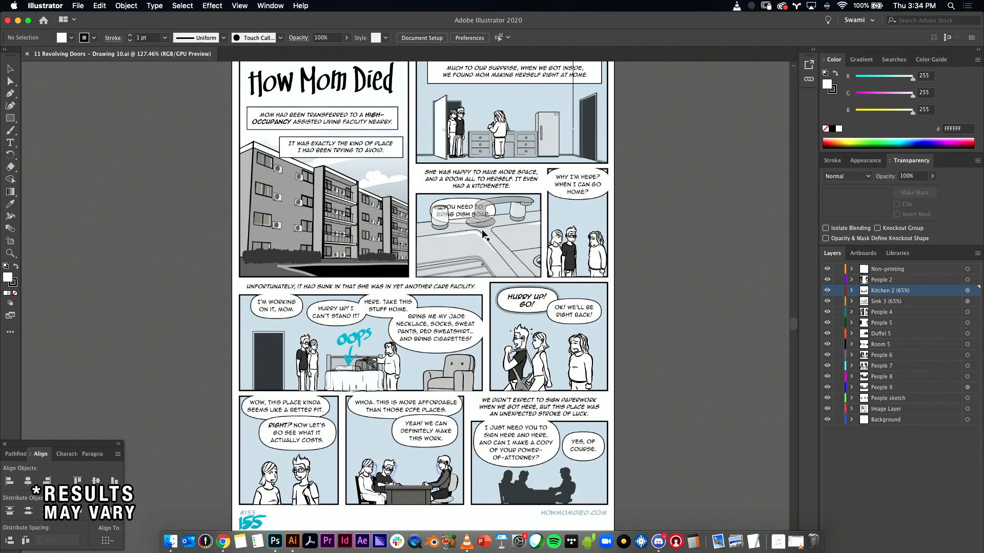
# - Switch to Finder and browse from Projects into the _resources folder of How Mom Died
pyautogui.click(78, 6)
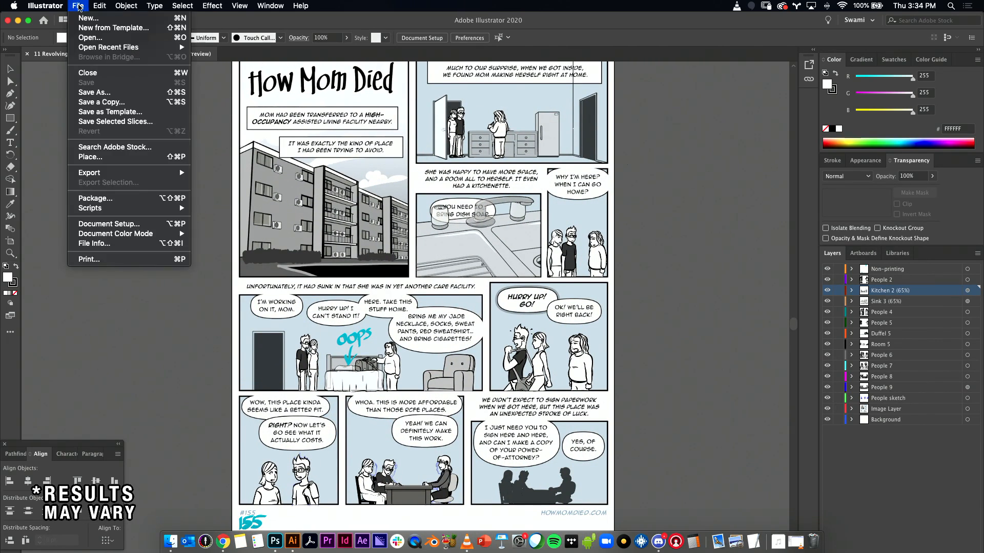
pyautogui.click(171, 542)
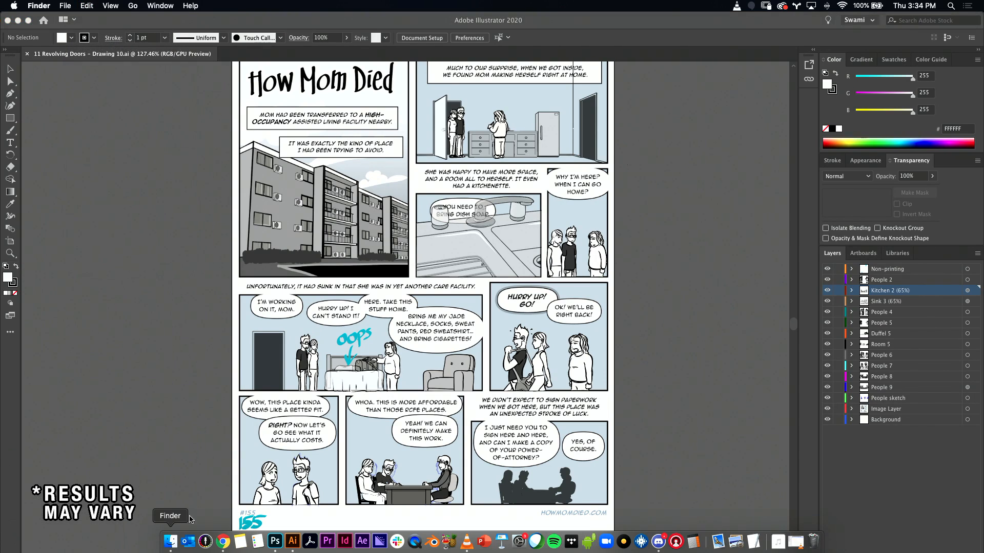
pyautogui.click(552, 380)
pyautogui.click(547, 363)
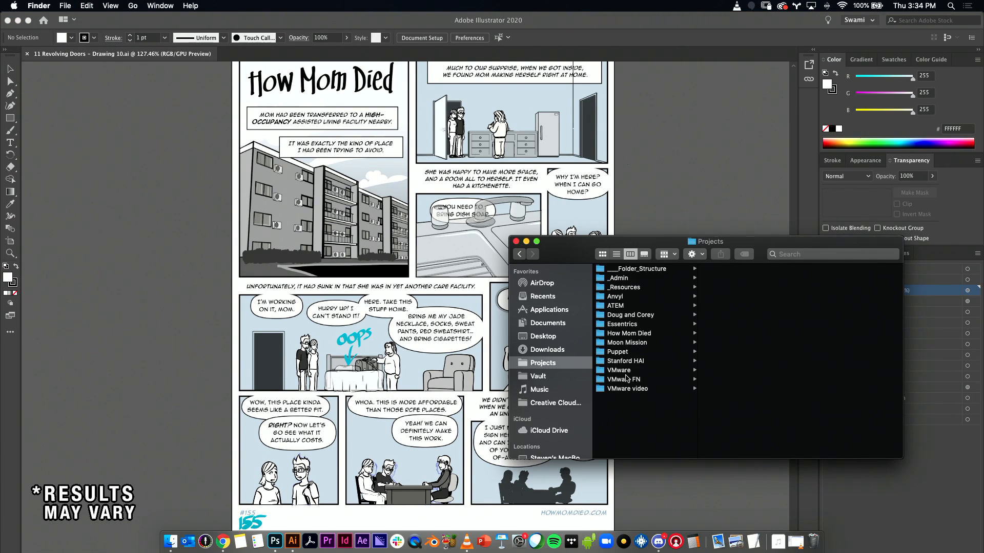
pyautogui.click(645, 334)
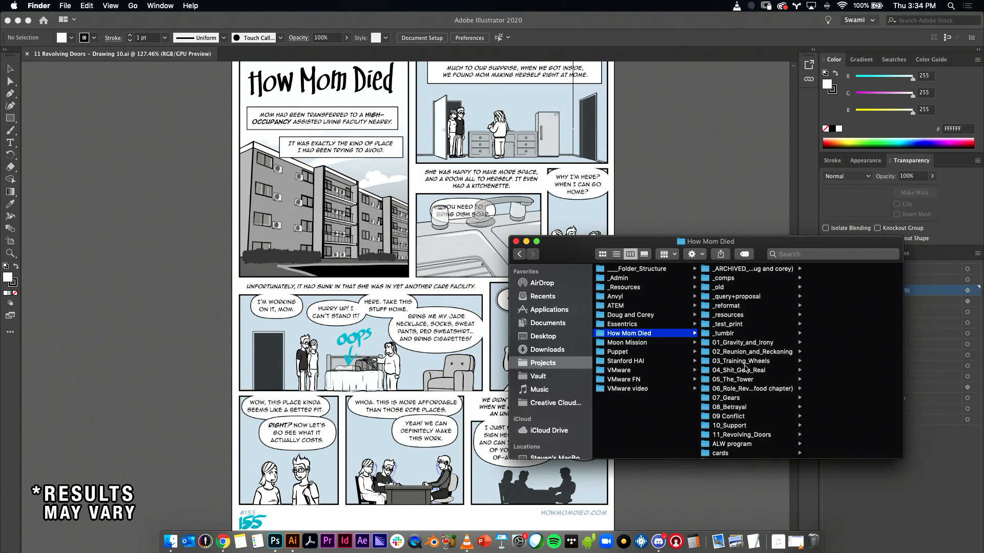
pyautogui.click(738, 315)
# - Move the Finder window aside and open the template Sunday strip 2020.ai in Illustrator
pyautogui.moveTo(745, 243); pyautogui.dragTo(280, 150)
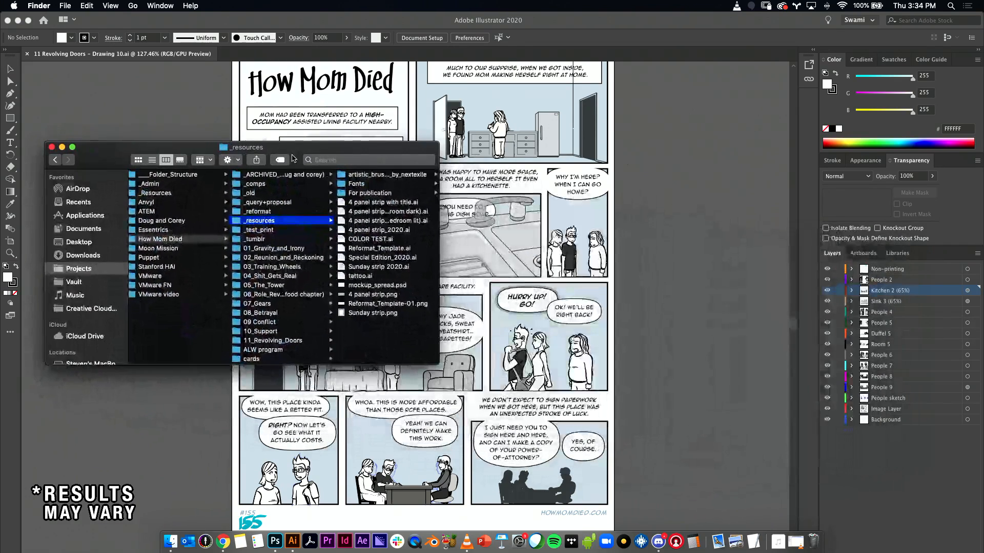
pyautogui.click(373, 267)
pyautogui.moveTo(373, 267); pyautogui.dragTo(267, 270)
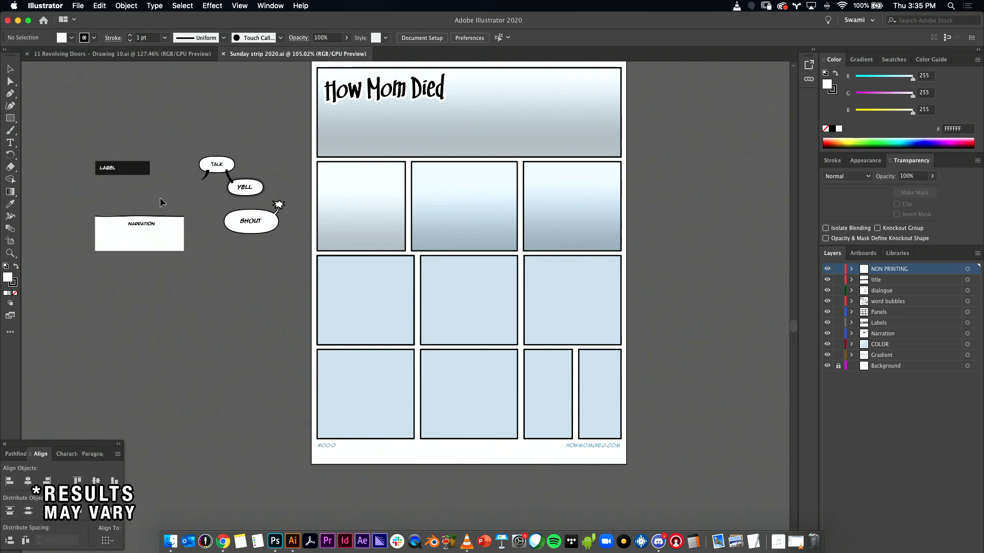
# - Examine the template's reusable Label, Talk, Yell, Shout and Narration elements beside the artboard
pyautogui.moveTo(151, 196); pyautogui.dragTo(231, 207)
pyautogui.moveTo(230, 207); pyautogui.dragTo(320, 262)
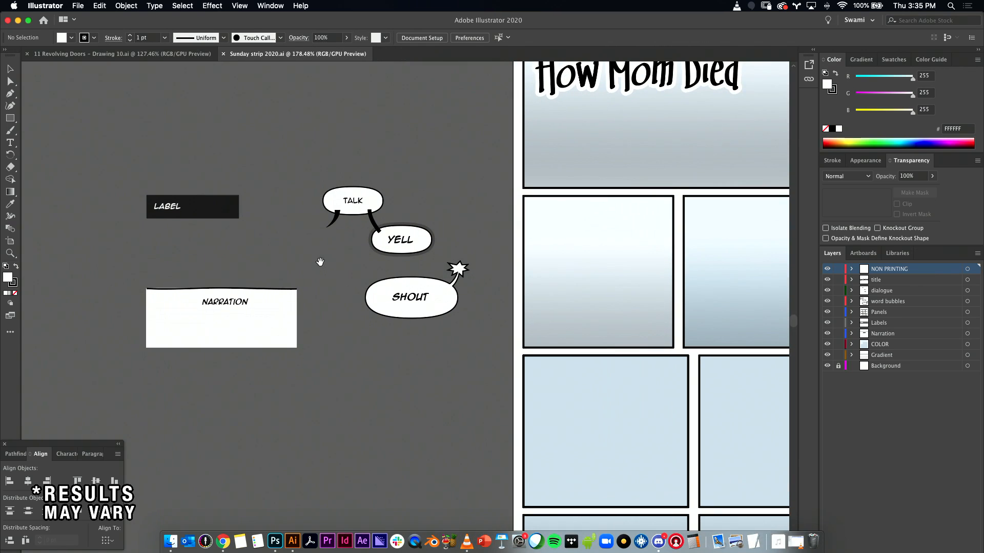
pyautogui.click(425, 298)
pyautogui.click(410, 243)
pyautogui.click(354, 204)
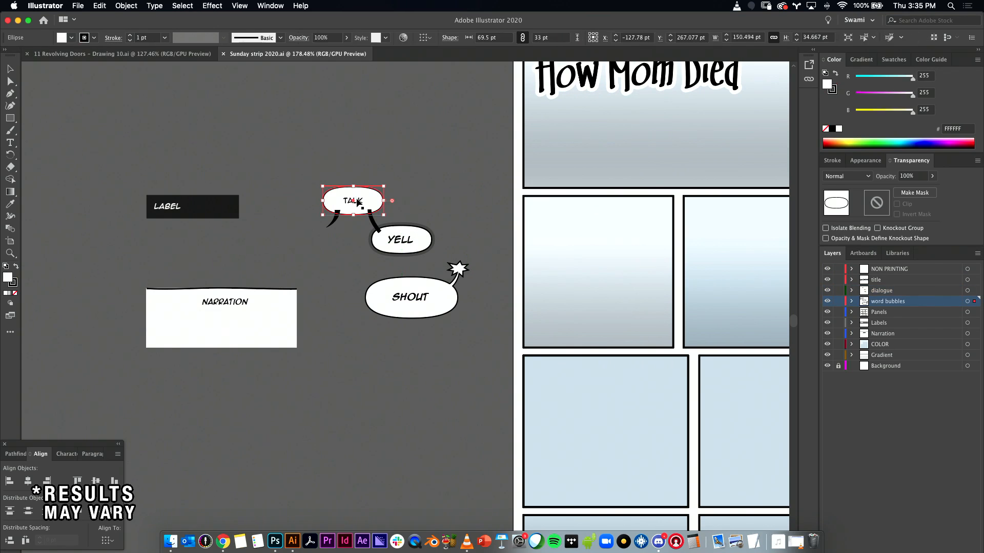
pyautogui.click(234, 307)
pyautogui.click(267, 271)
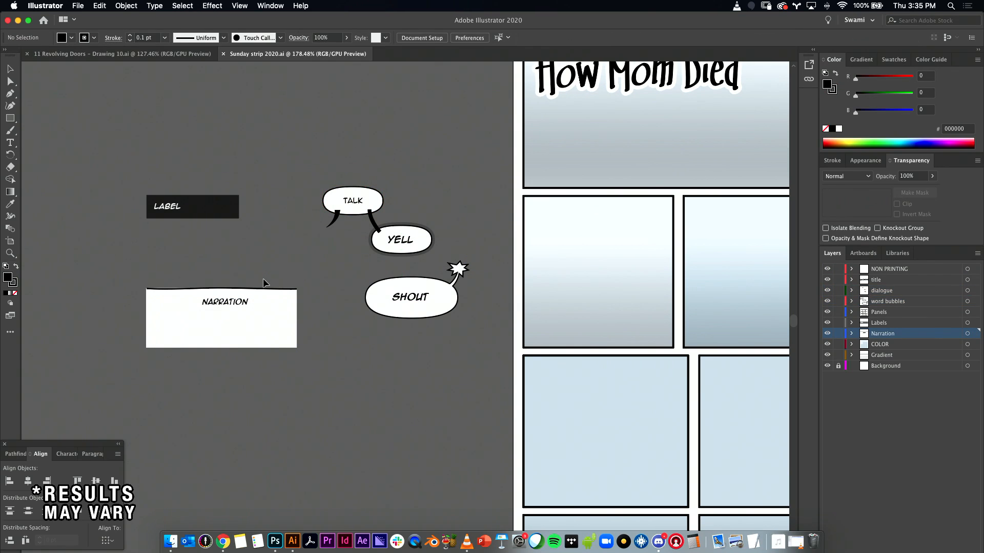
# - Inspect the template's panel frames, the #000 strip number and footer, and the full page layout
pyautogui.moveTo(421, 298); pyautogui.dragTo(302, 324)
pyautogui.moveTo(384, 316); pyautogui.dragTo(309, 233)
pyautogui.moveTo(307, 500); pyautogui.dragTo(429, 493)
pyautogui.moveTo(417, 482); pyautogui.dragTo(360, 307)
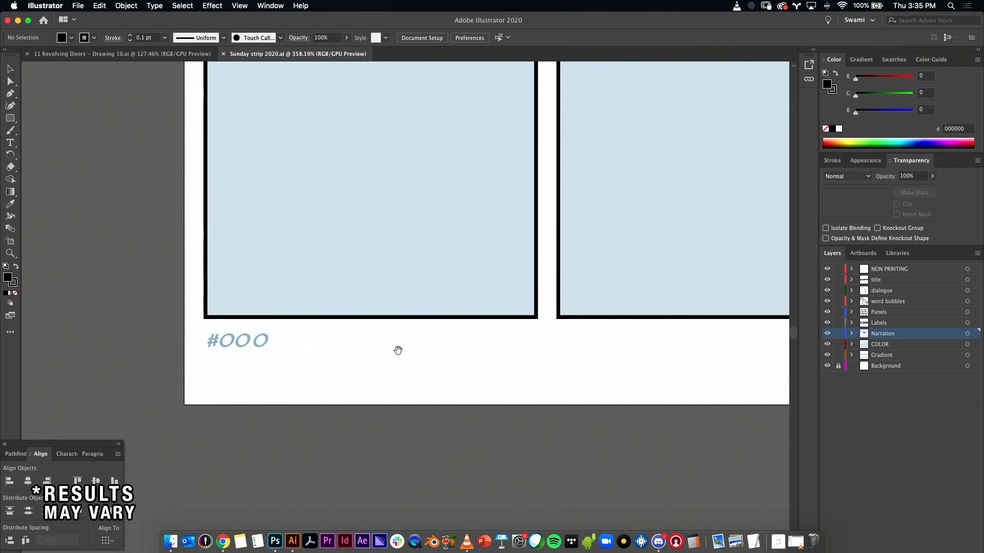
pyautogui.moveTo(574, 362); pyautogui.dragTo(485, 370)
pyautogui.moveTo(488, 389); pyautogui.dragTo(493, 408)
pyautogui.moveTo(637, 208); pyautogui.dragTo(577, 218)
pyautogui.moveTo(584, 225); pyautogui.dragTo(479, 344)
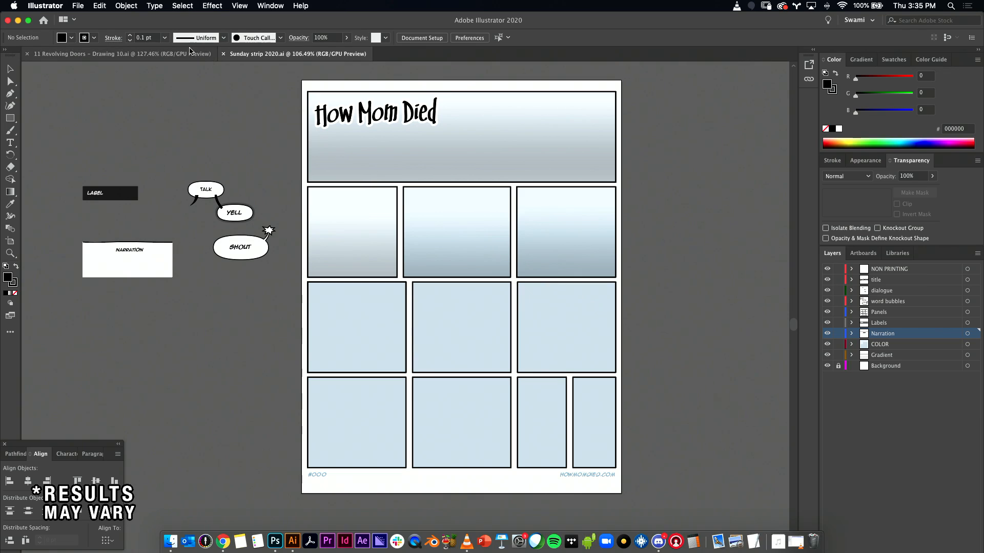
# - Select all artwork in the 11 Revolving Doors drawing and turn on Paste Remembers Layers
pyautogui.click(189, 52)
pyautogui.click(929, 281)
pyautogui.press('super+a')
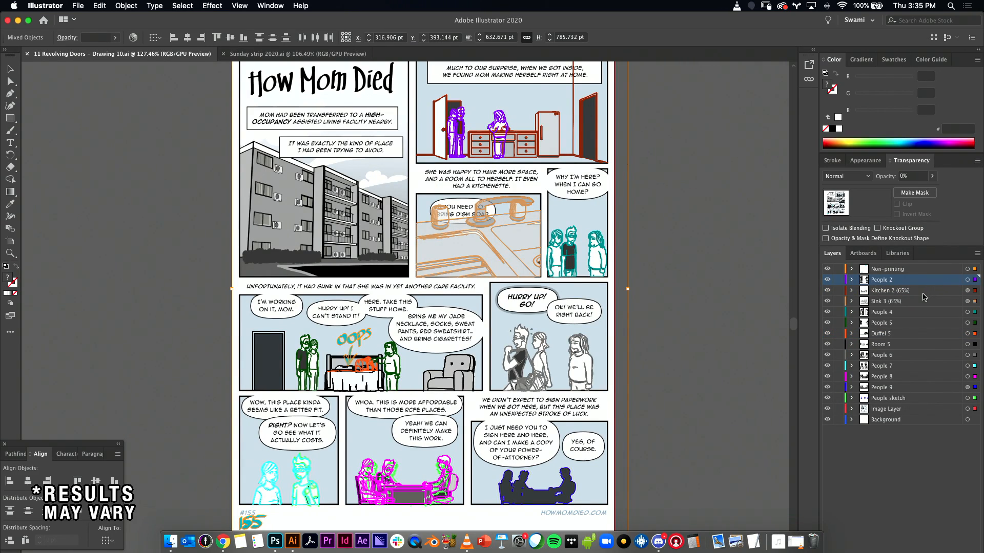
pyautogui.click(978, 253)
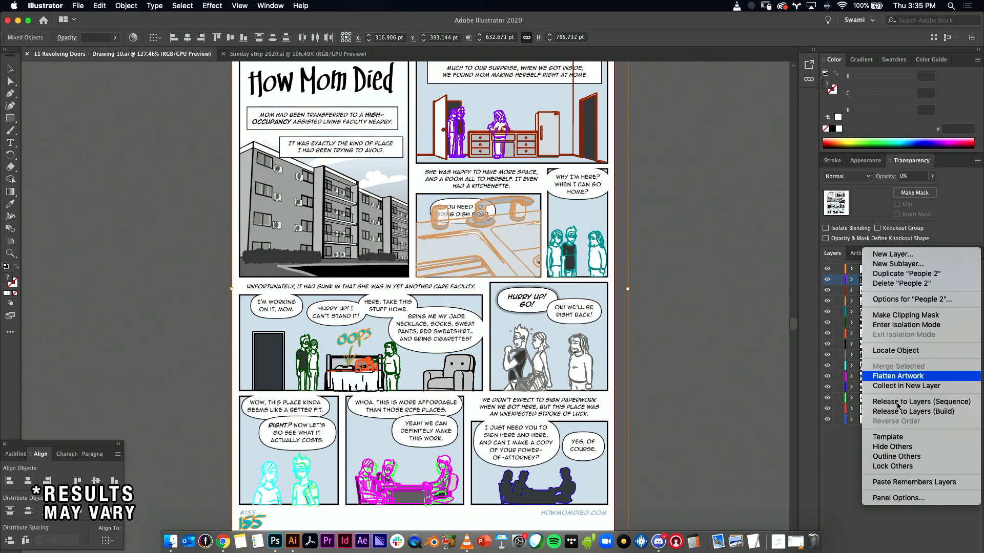
pyautogui.click(910, 484)
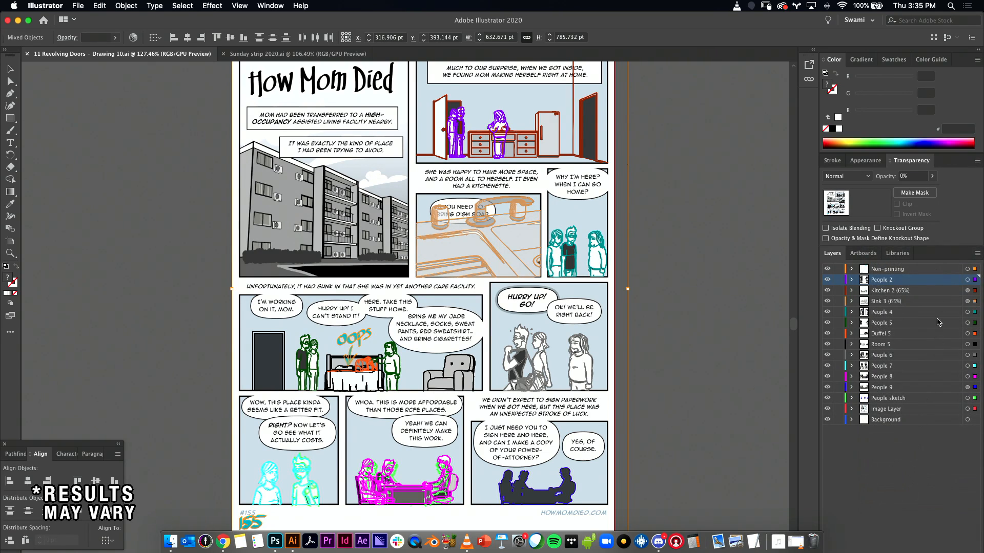
pyautogui.click(977, 253)
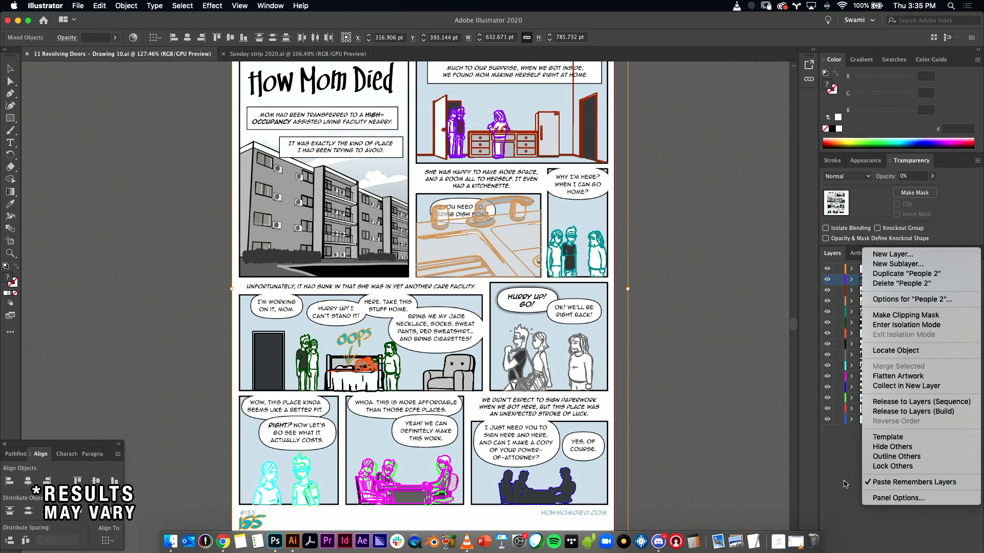
pyautogui.click(900, 483)
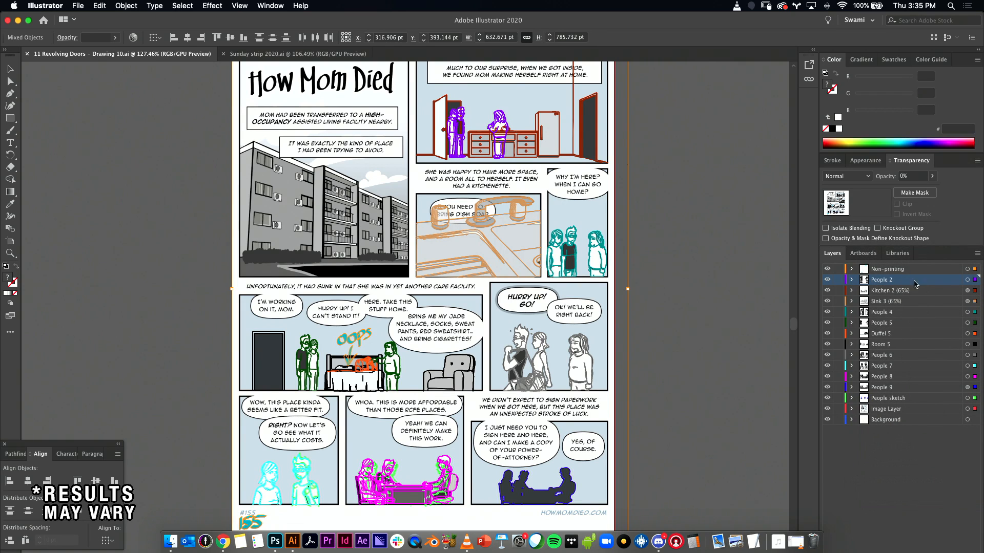
pyautogui.click(282, 54)
pyautogui.press('cmd+v')
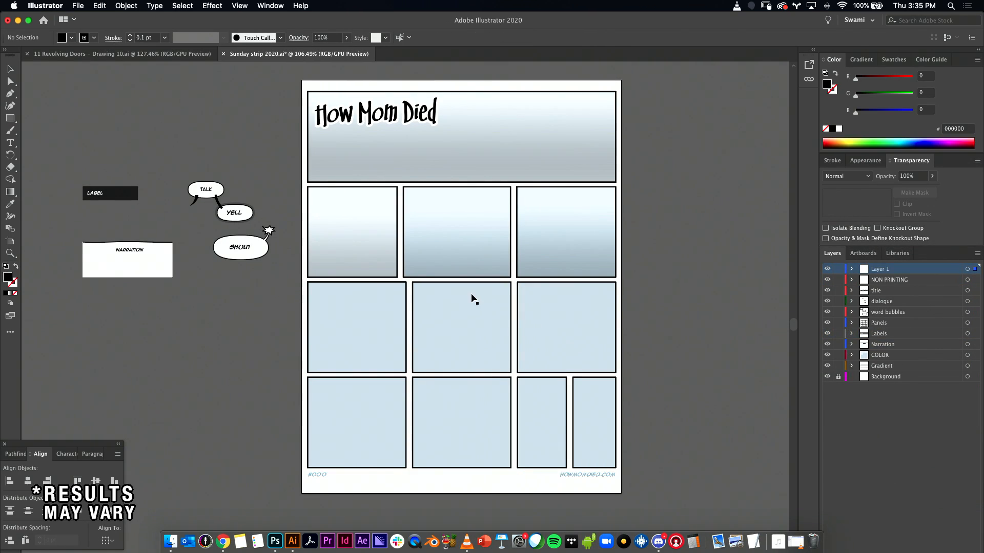
pyautogui.press('super+z')
# - Copy all artwork from the 11 Revolving Doors drawing, paste it with its layers into Sunday strip 2020.ai, and deselect it
pyautogui.click(179, 55)
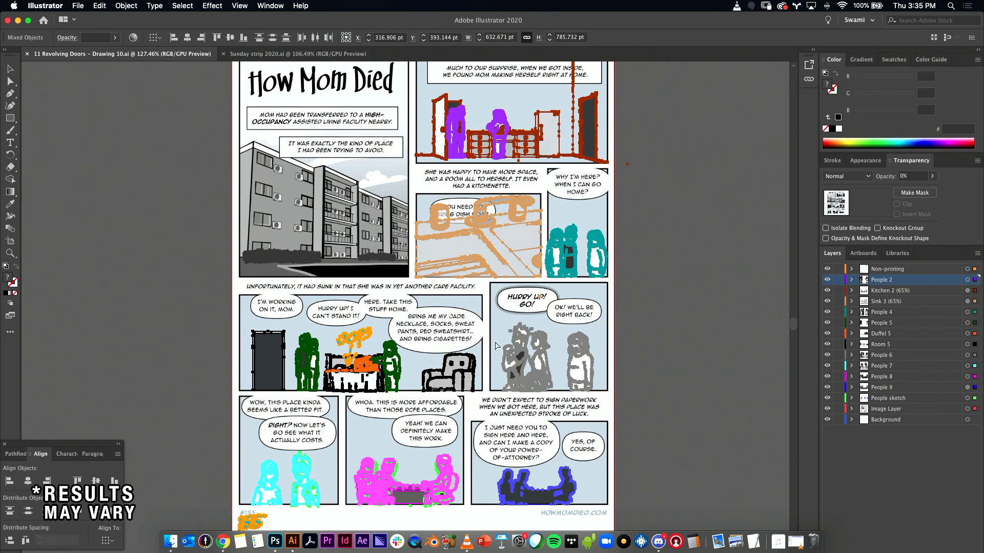
pyautogui.click(290, 55)
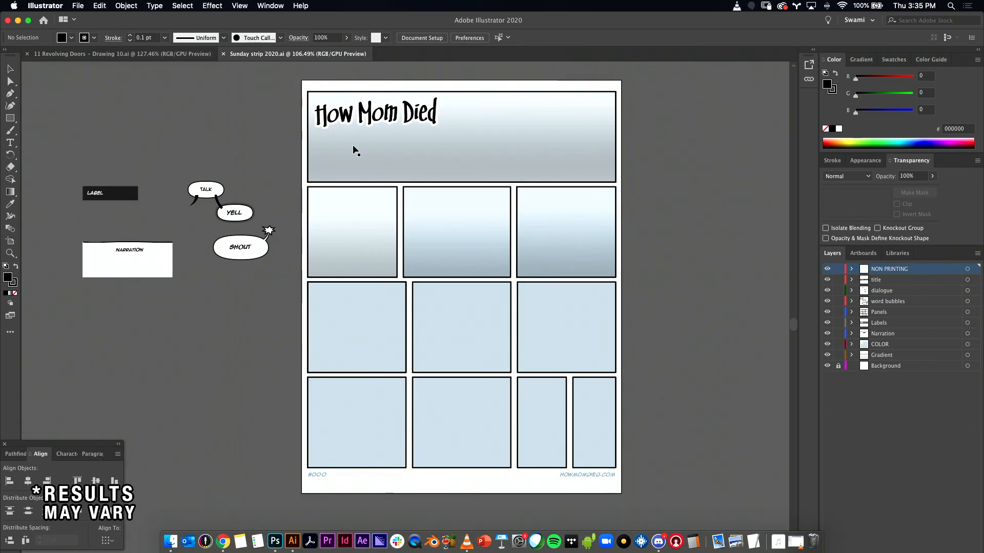
pyautogui.press('super+v')
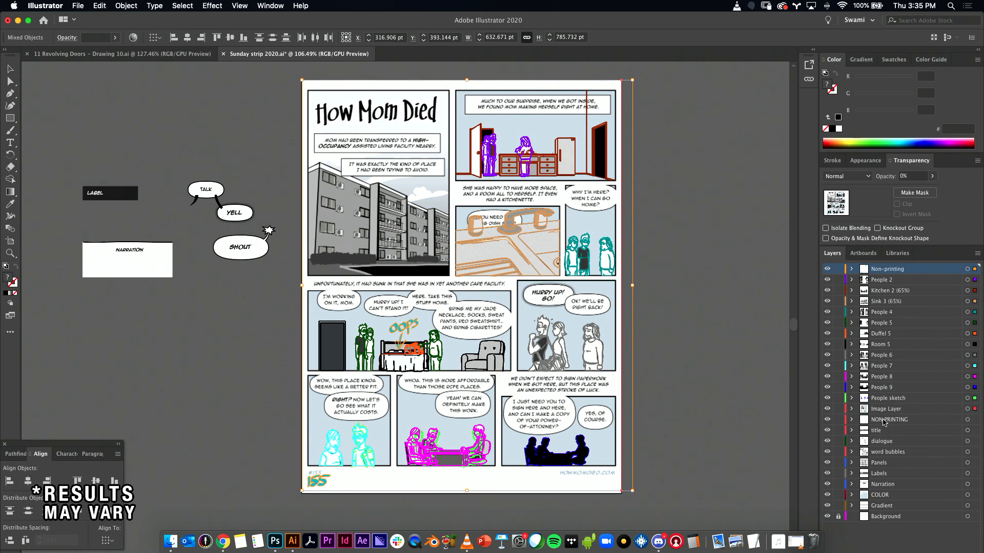
pyautogui.click(694, 377)
# - Hide the pasted Image Layer in the Sunday strip document
pyautogui.press('super+space')
pyautogui.moveTo(505, 416); pyautogui.dragTo(579, 318)
pyautogui.press('super+space')
pyautogui.moveTo(647, 310); pyautogui.dragTo(595, 422)
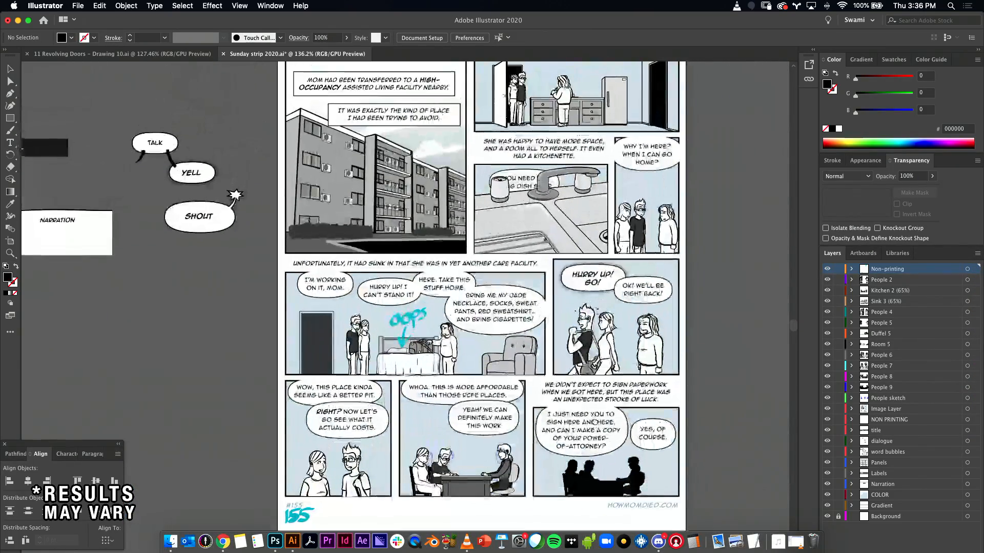
pyautogui.press('super+0')
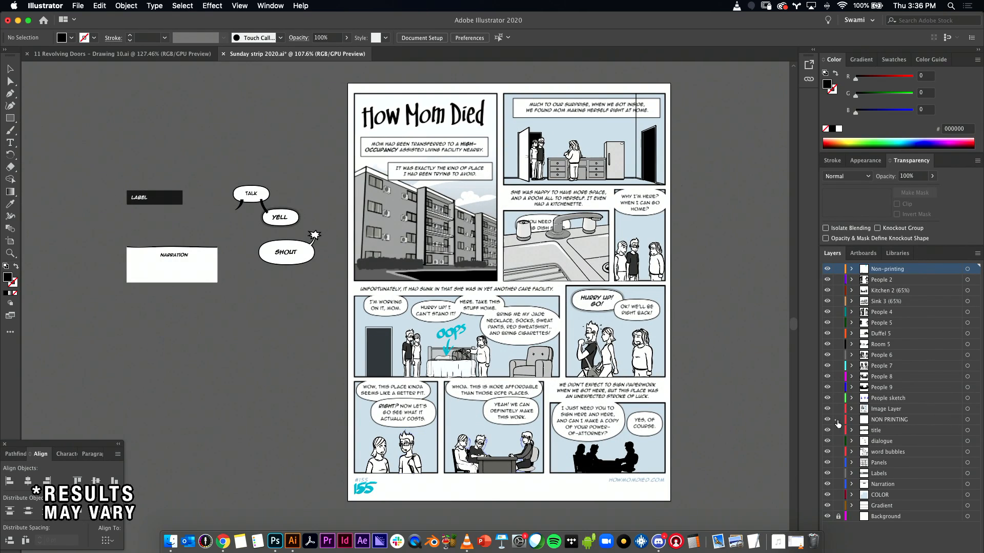
pyautogui.click(887, 412)
pyautogui.click(828, 410)
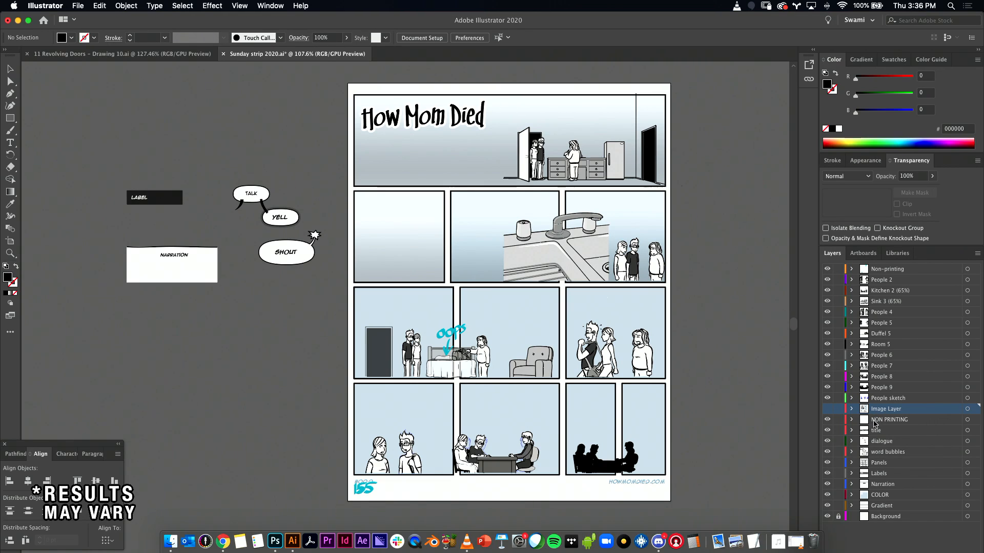
# - Close Sunday strip 2020.ai without saving its changes
pyautogui.moveTo(612, 309)
pyautogui.mouseDown()
pyautogui.moveTo(642, 314)
pyautogui.moveTo(623, 316)
pyautogui.mouseUp()
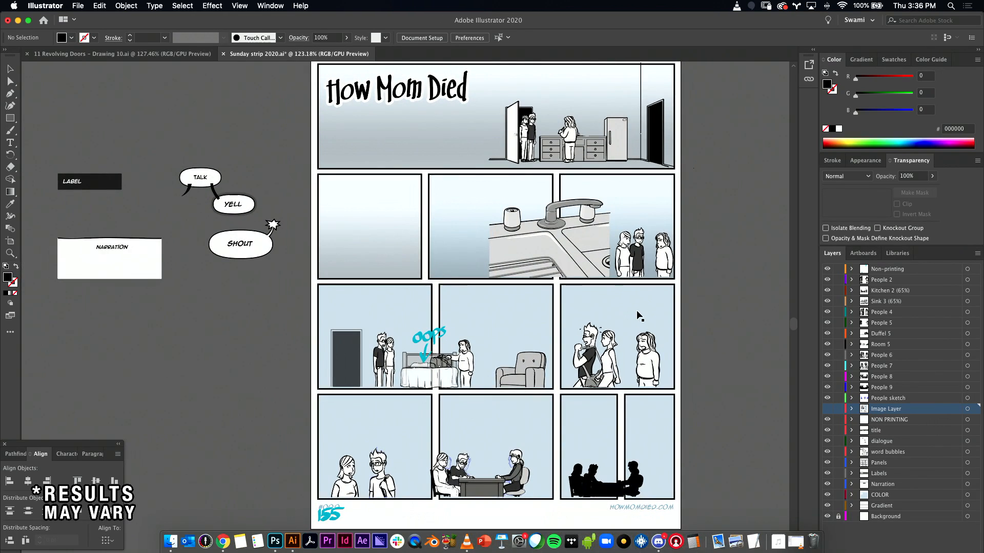
pyautogui.press('super+w')
pyautogui.press('super+d')
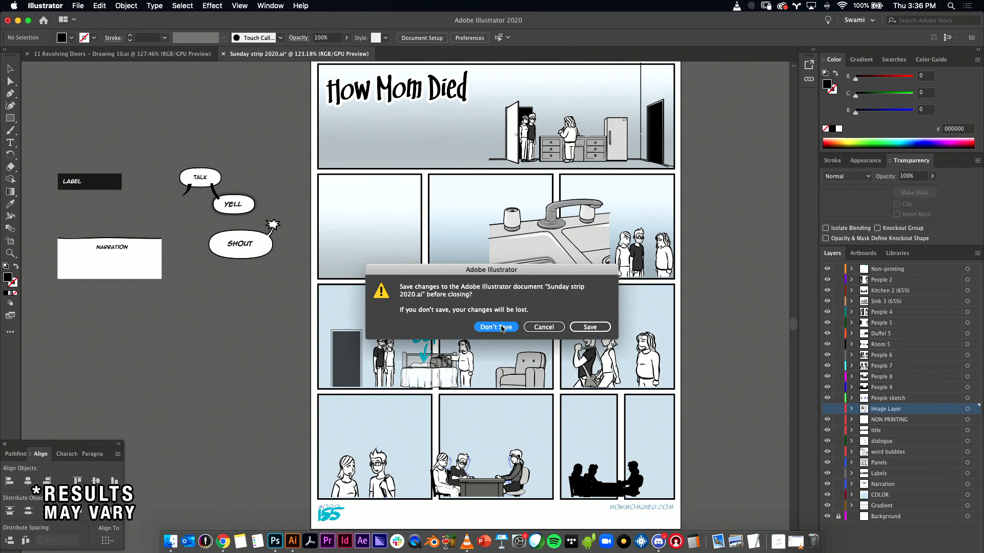
# - Open 11_Revolving_Doors_155_COLOR.ai from the COLOR folder inside 11_Revolving_Doors in the Finder
pyautogui.click(171, 543)
pyautogui.click(164, 340)
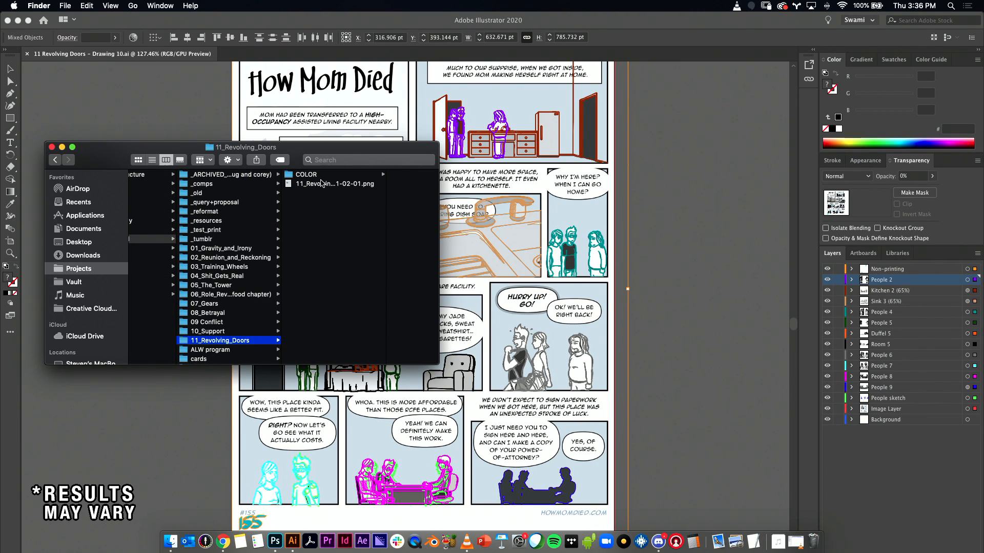
pyautogui.click(317, 175)
pyautogui.moveTo(438, 320); pyautogui.dragTo(593, 322)
pyautogui.click(415, 238)
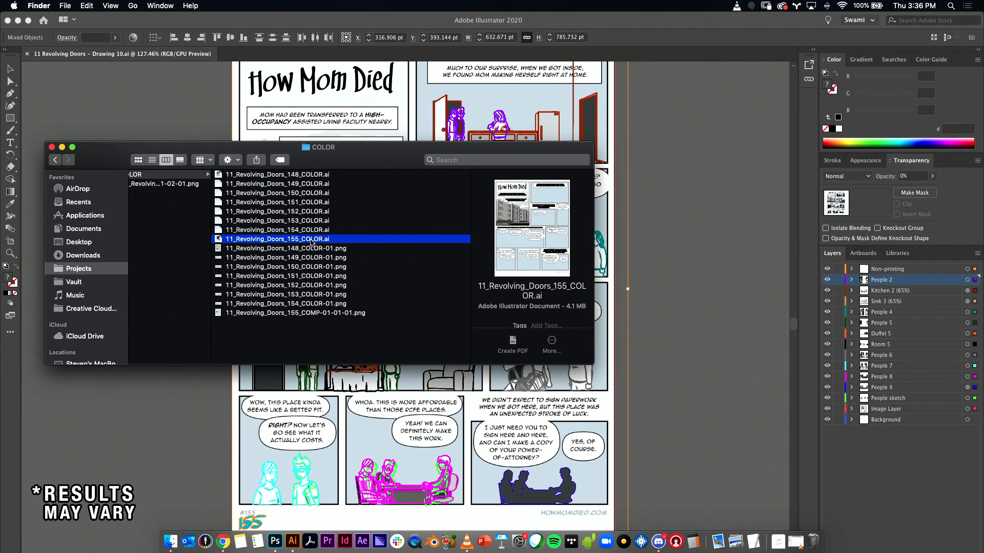
pyautogui.doubleClick(310, 240)
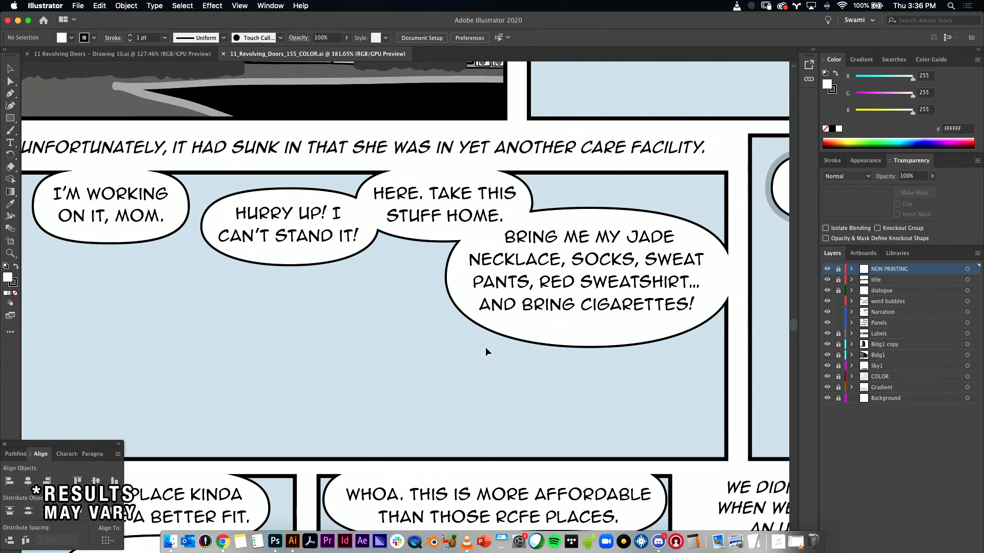
# - Lock the word bubbles, Narration and Panels layers of the 155 color page
pyautogui.scroll(-6, 490, 346)
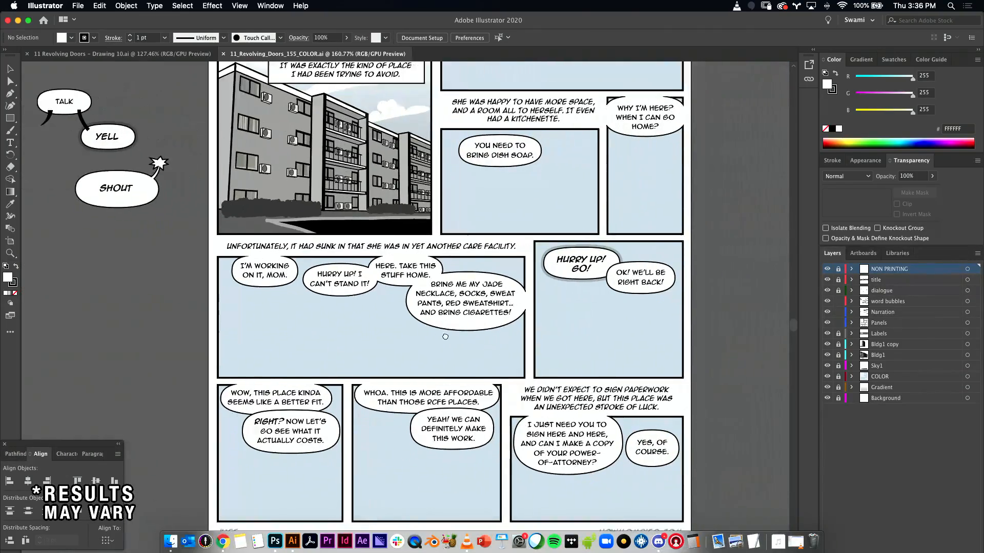
pyautogui.scroll(-3, 445, 337)
pyautogui.scroll(-2, 497, 351)
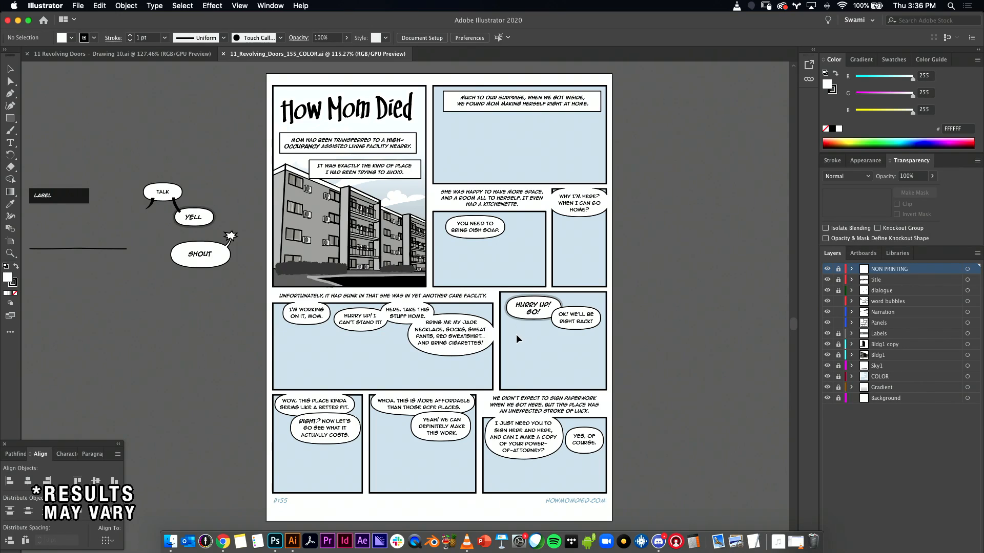
pyautogui.scroll(1, 520, 316)
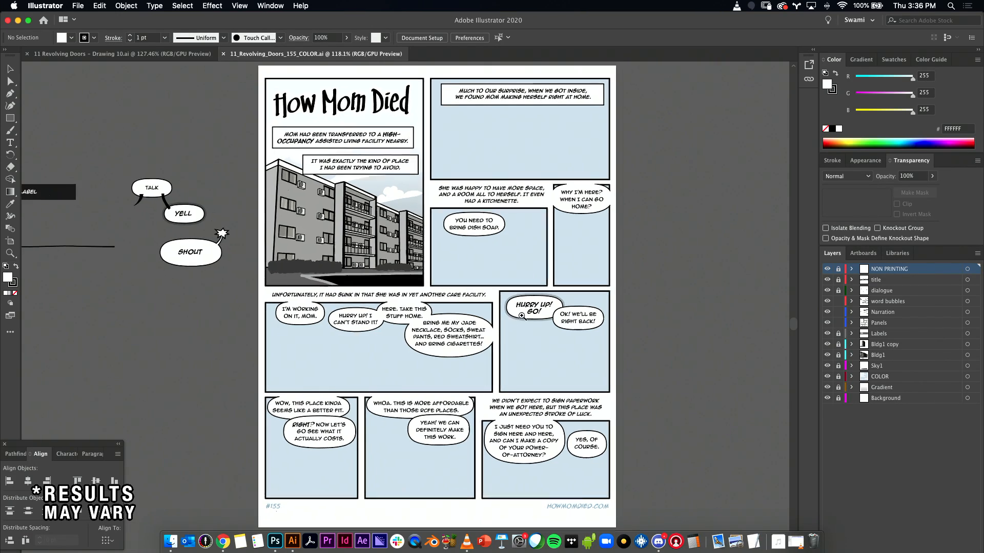
pyautogui.scroll(1, 519, 316)
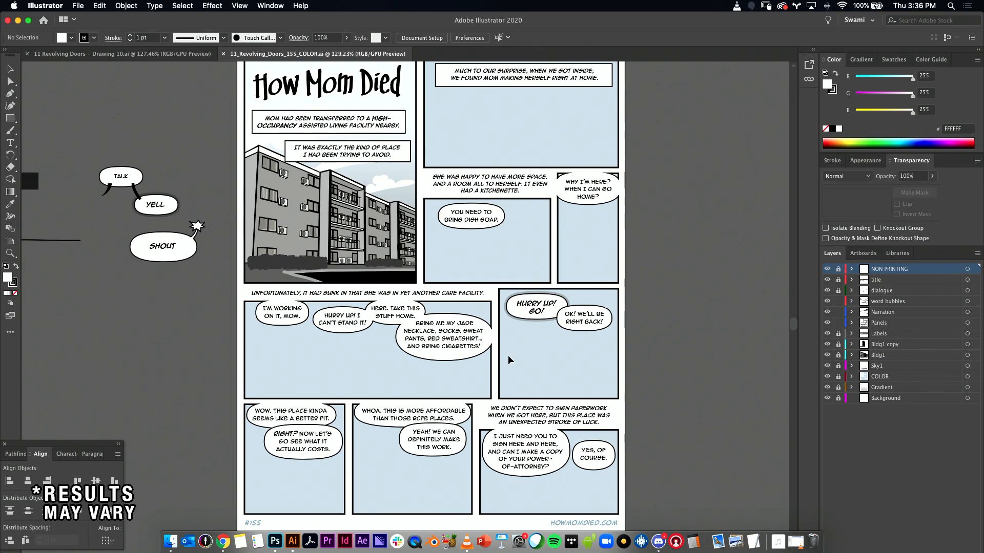
pyautogui.scroll(-1, 492, 369)
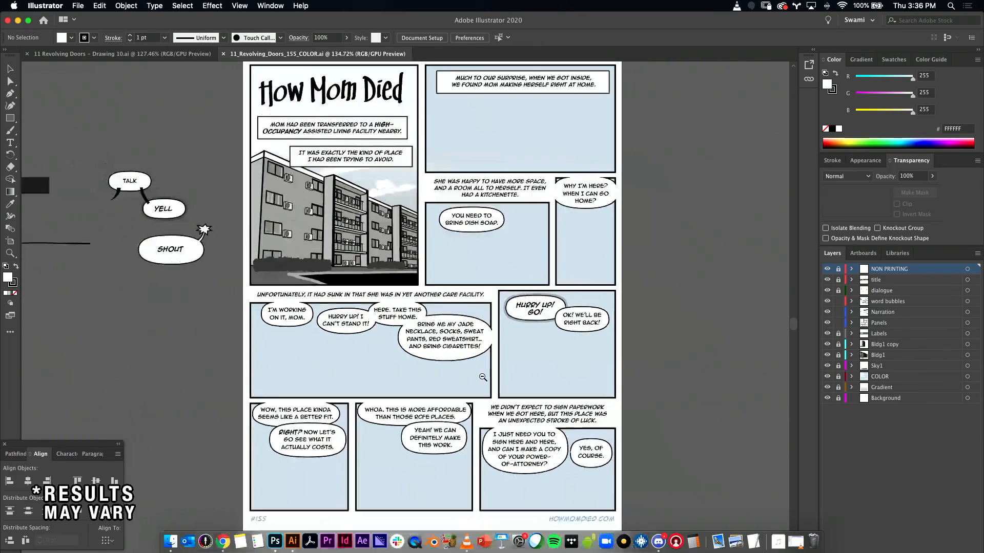
pyautogui.moveTo(512, 333); pyautogui.dragTo(513, 335)
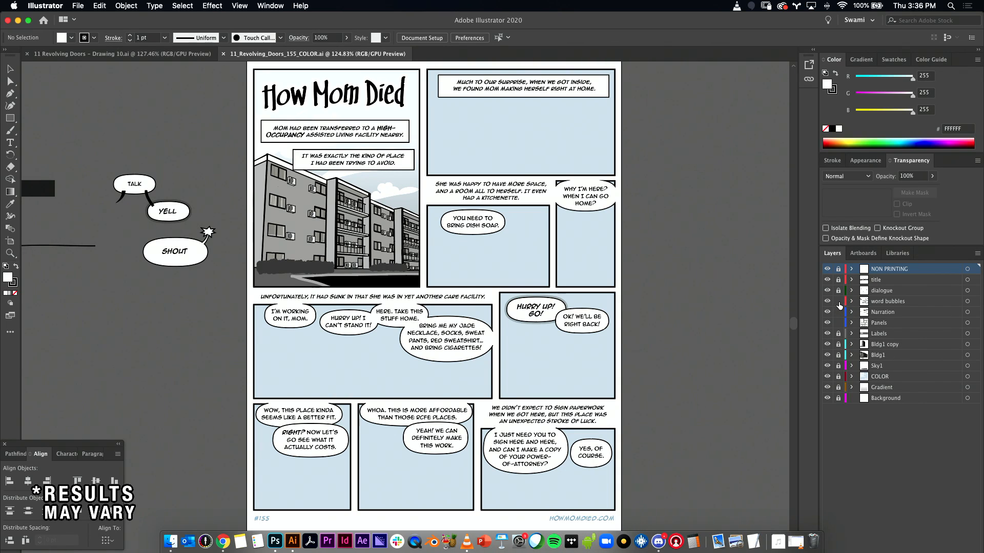
pyautogui.moveTo(838, 312); pyautogui.dragTo(839, 322)
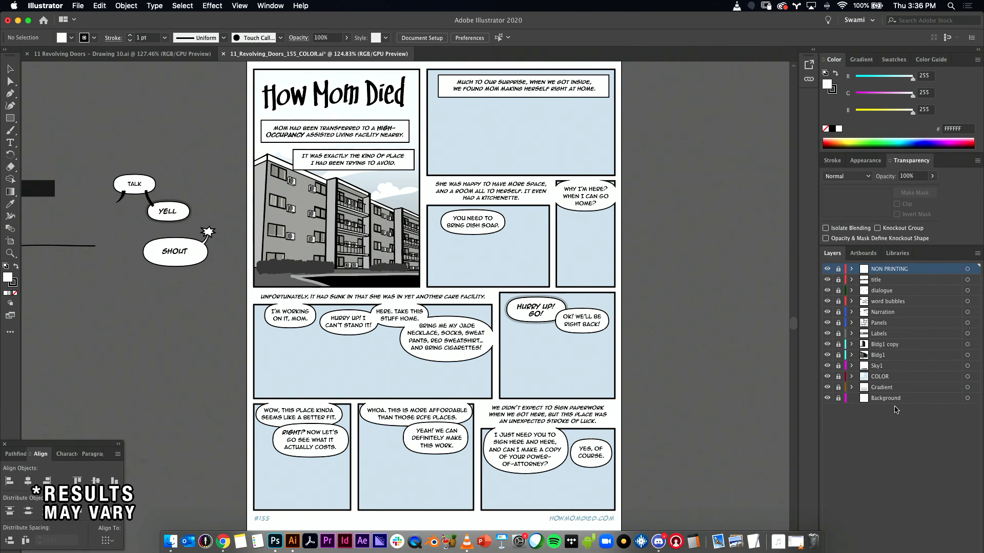
# - Try pasting the copied drawing with all its layers into the 155 color page, and undo the paste
pyautogui.press('super+shift+v')
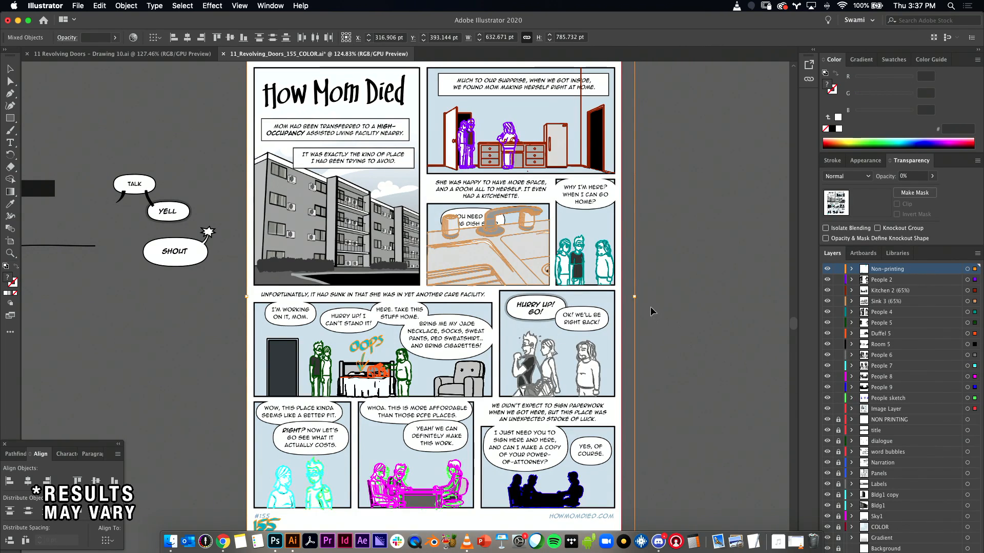
pyautogui.click(902, 410)
pyautogui.press('super+z')
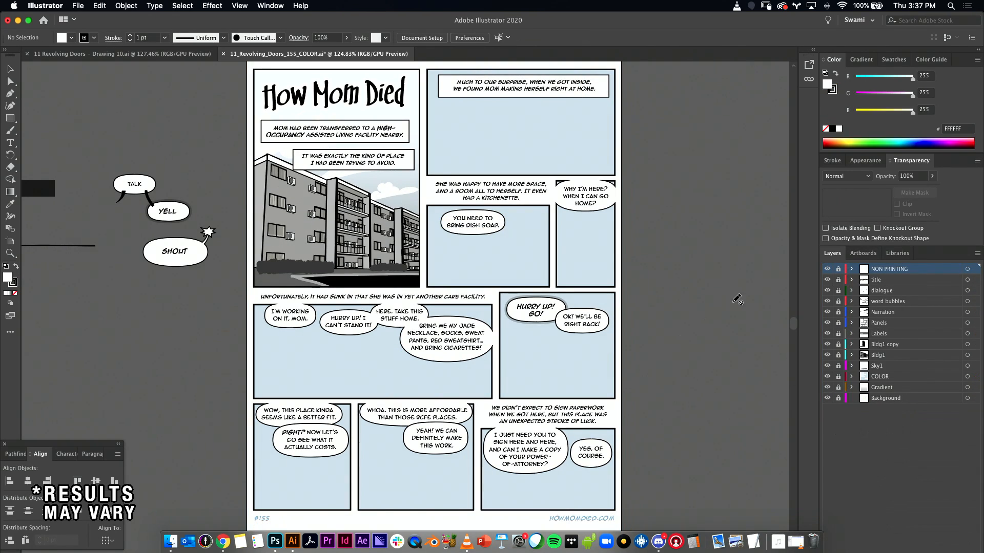
# - Hide and lock the Image Layer and Non-printing layers in the 11 Revolving Doors drawing
pyautogui.click(164, 55)
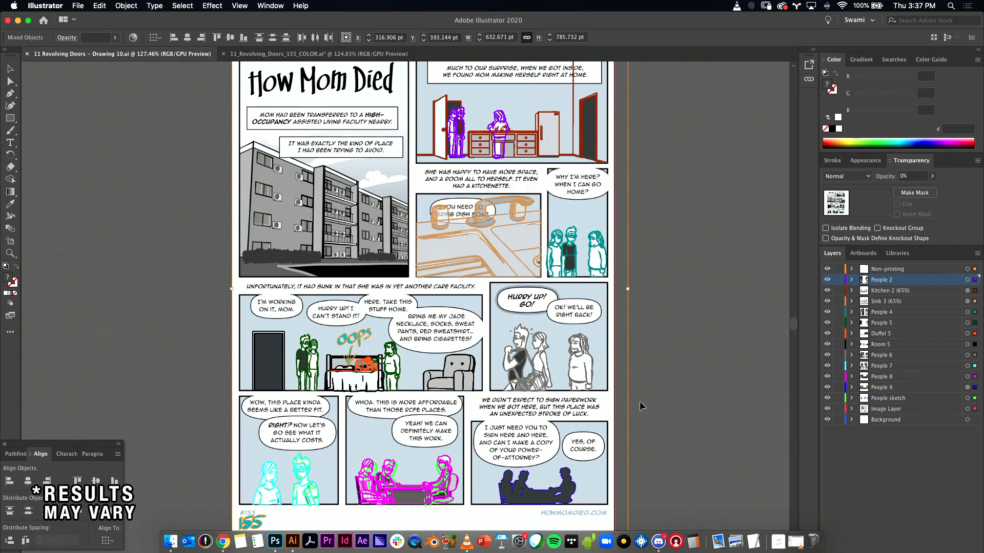
pyautogui.click(873, 411)
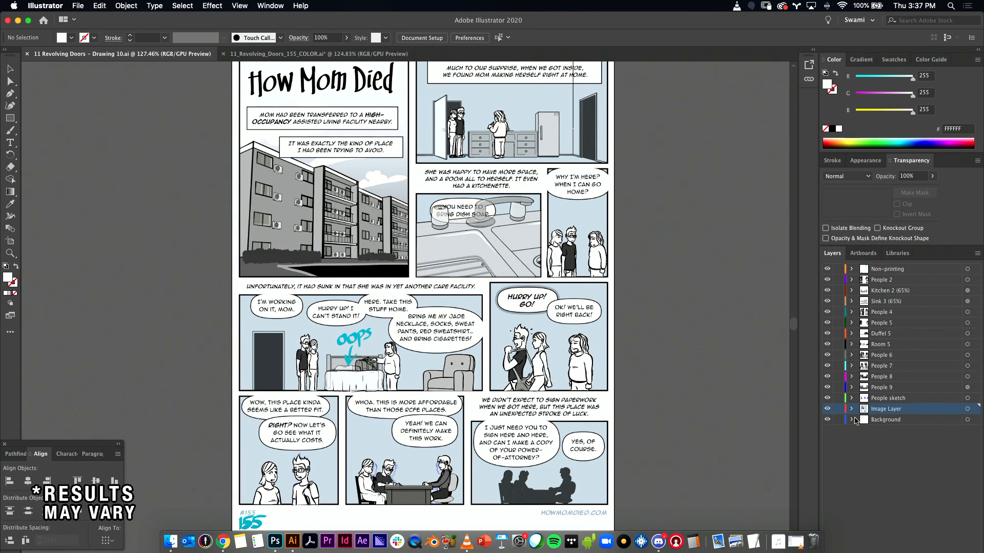
pyautogui.click(827, 410)
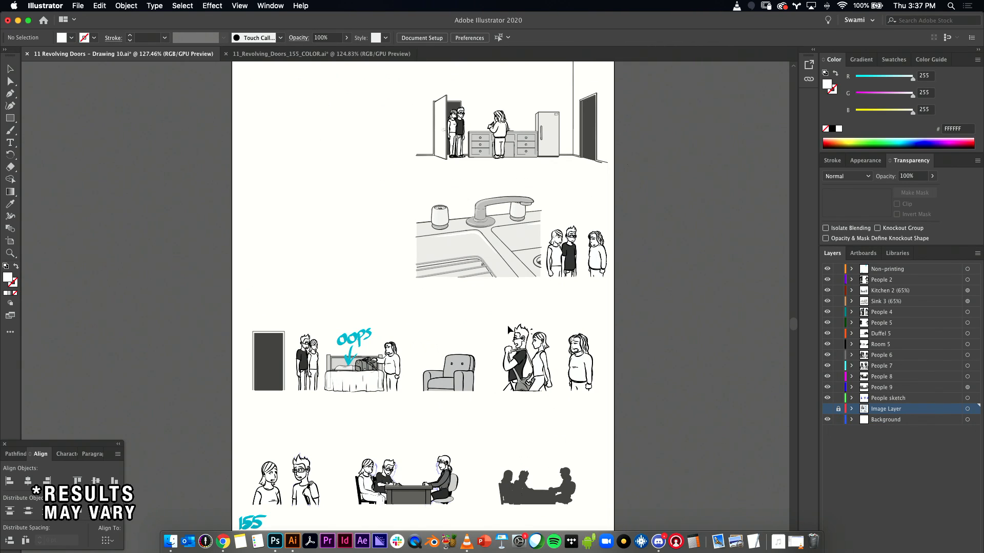
pyautogui.click(827, 270)
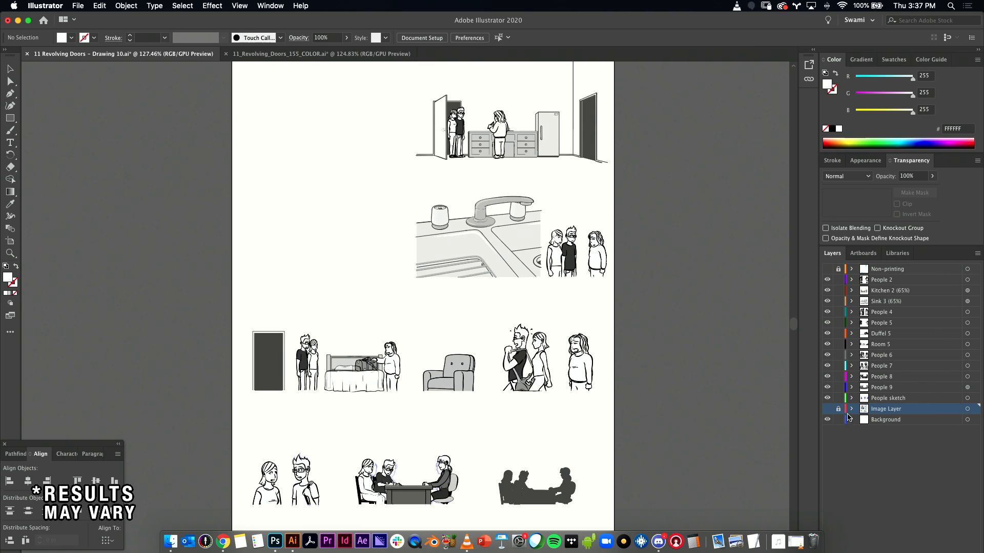
# - Delete the stray marks beyond the page's right edge and just below the kitchen cabinets
pyautogui.press('super+a')
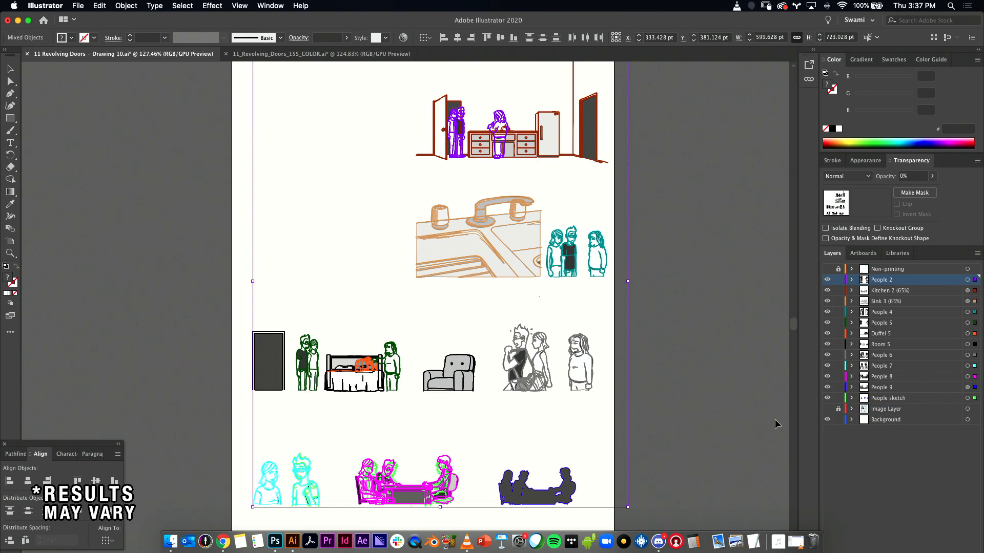
pyautogui.scroll(5, 668, 153)
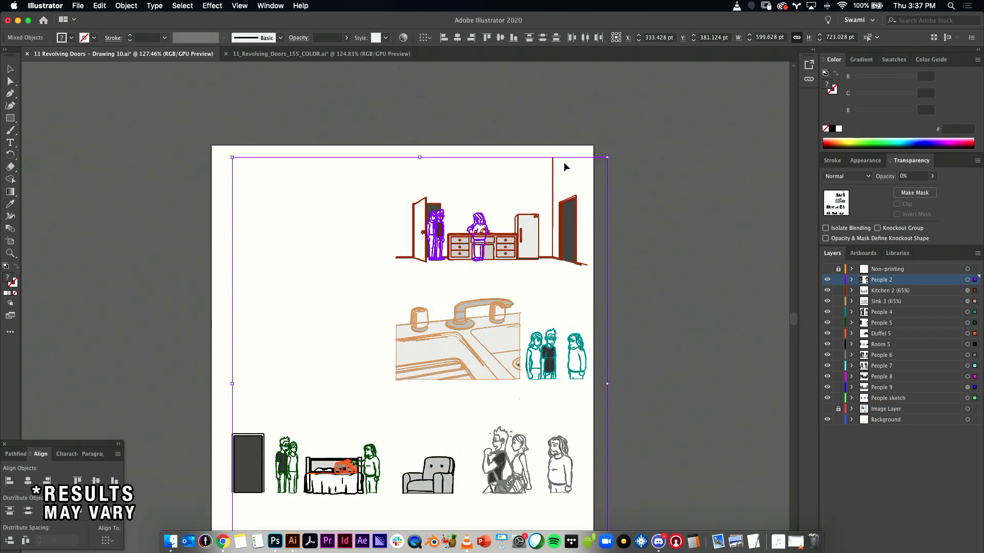
pyautogui.press('a')
pyautogui.scroll(6, 632, 271)
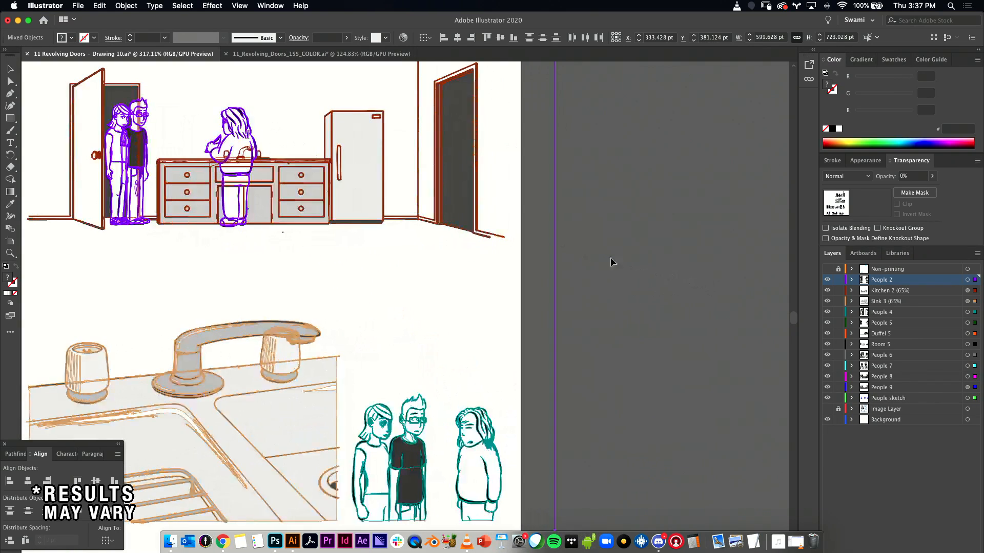
pyautogui.click(583, 241)
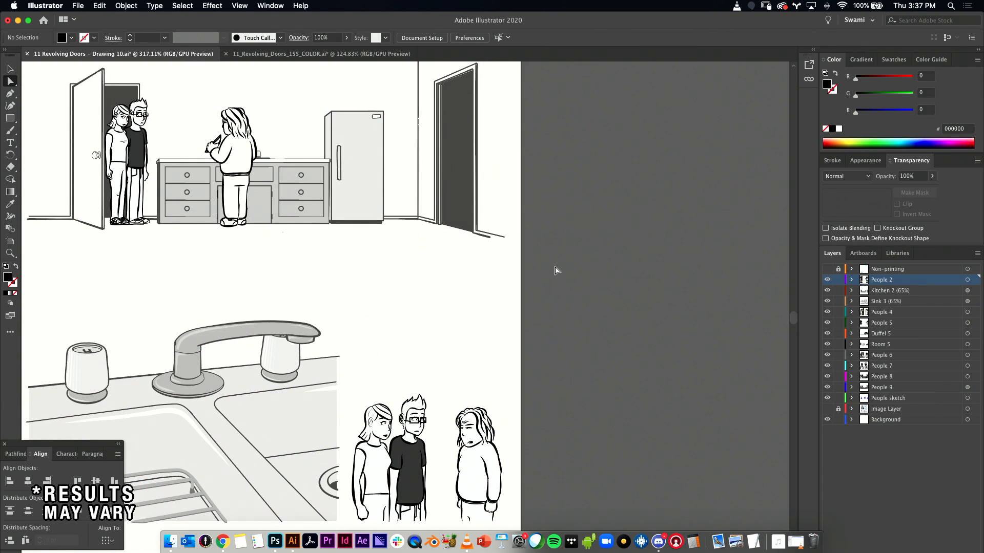
pyautogui.moveTo(624, 260); pyautogui.dragTo(660, 244)
pyautogui.hscroll(-3, 659, 244)
pyautogui.press('super+a')
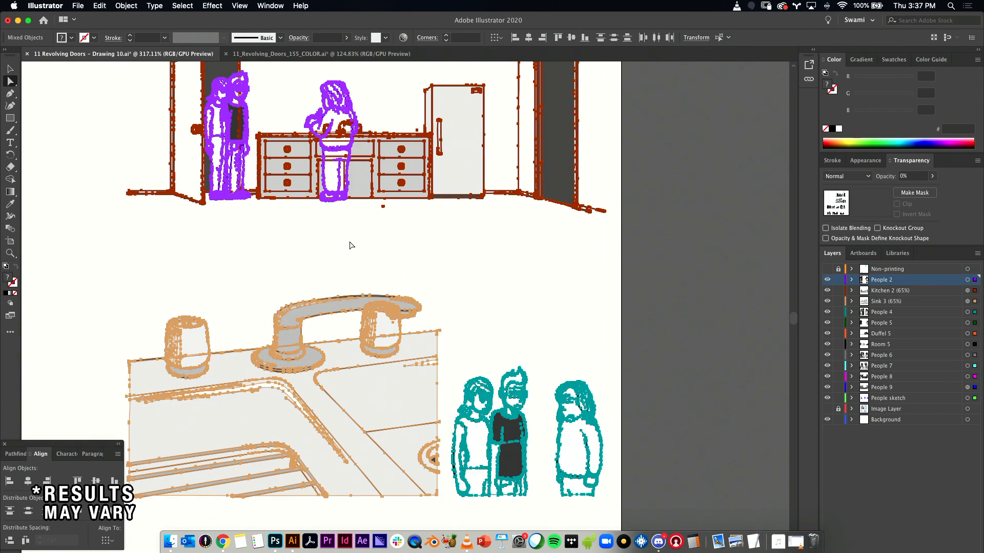
pyautogui.click(403, 224)
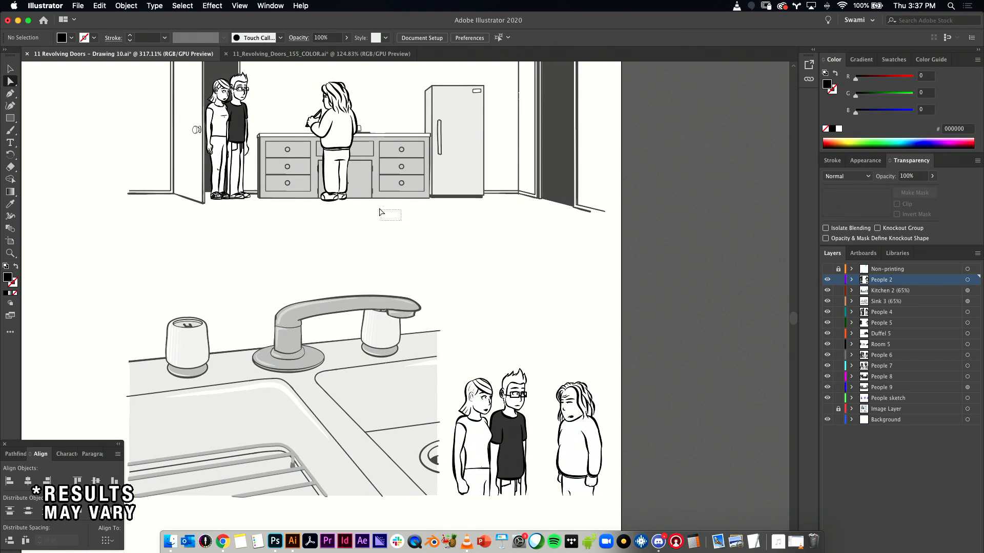
pyautogui.press('super+a')
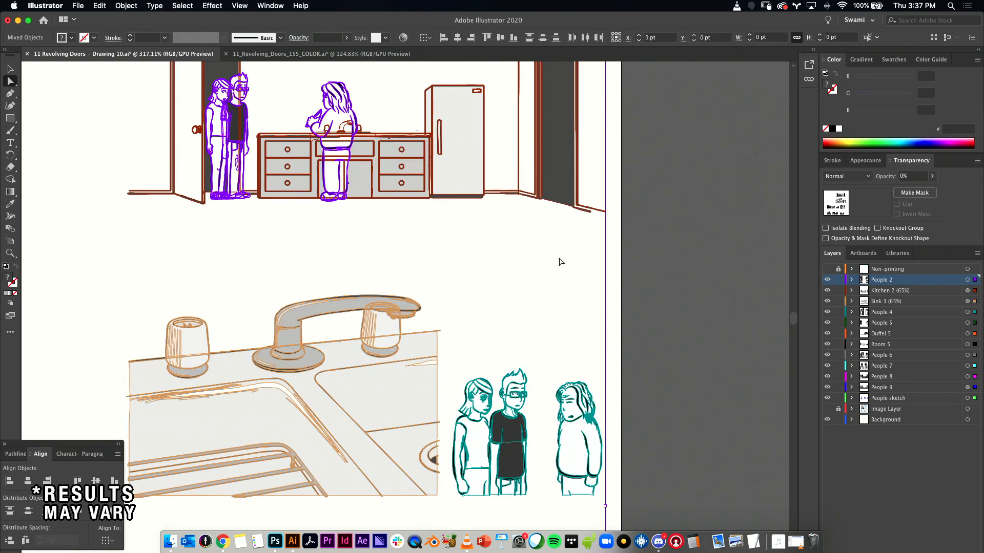
# - Delete the stray marks below the sink artwork and beneath the office desk
pyautogui.scroll(-8, 609, 347)
pyautogui.scroll(-3, 609, 348)
pyautogui.moveTo(629, 280); pyautogui.dragTo(507, 319)
pyautogui.press('super+a')
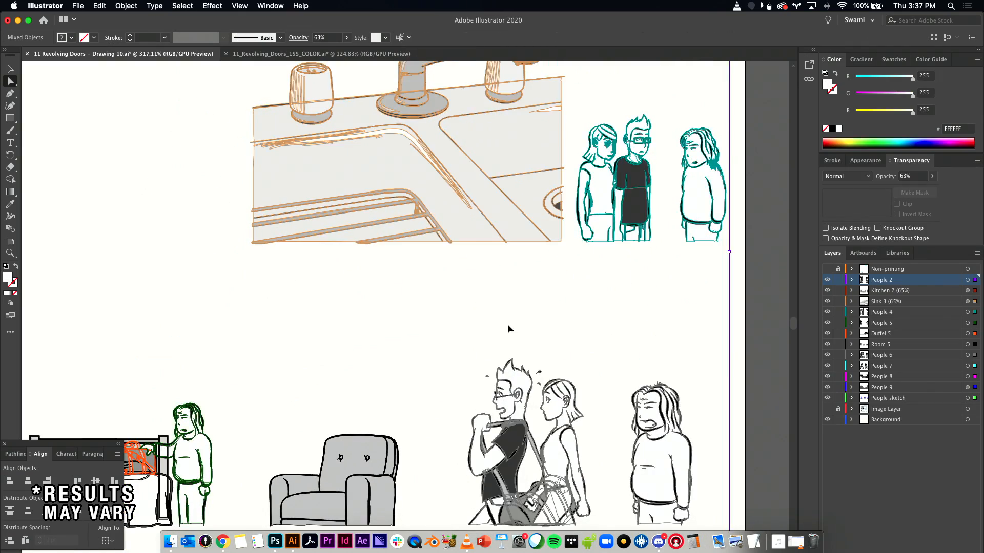
pyautogui.scroll(-8, 501, 286)
pyautogui.moveTo(537, 278); pyautogui.dragTo(536, 255)
pyautogui.moveTo(451, 408); pyautogui.dragTo(582, 406)
pyautogui.moveTo(424, 386); pyautogui.dragTo(449, 352)
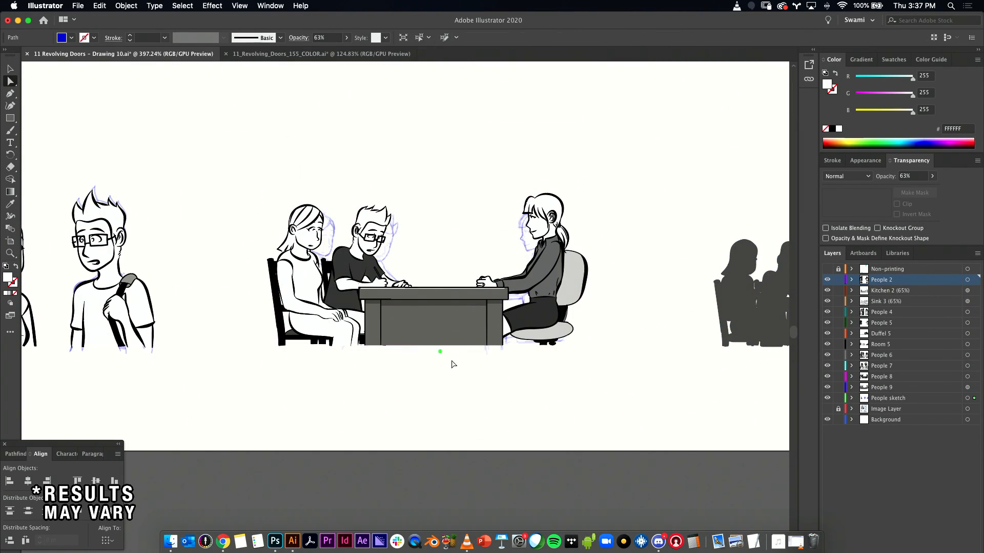
pyautogui.click(439, 387)
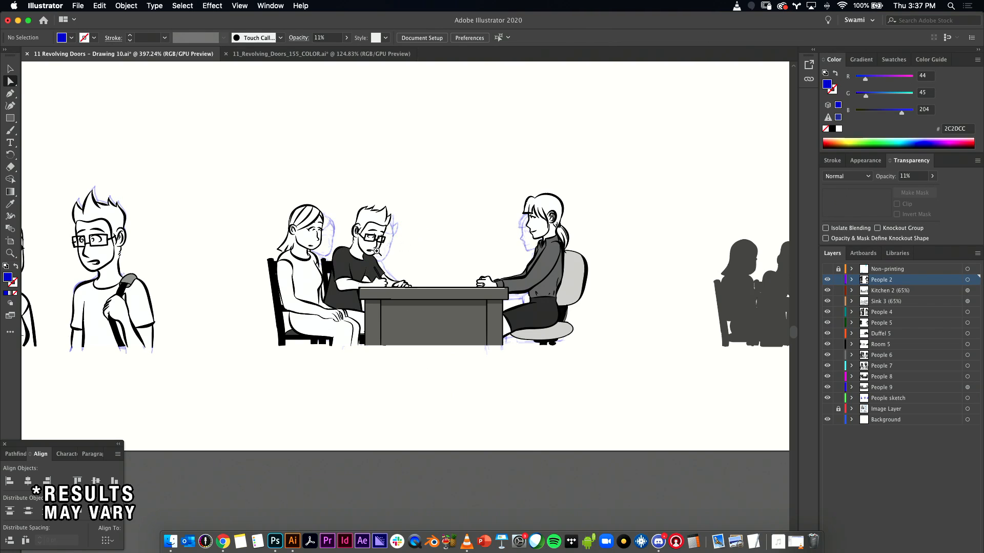
# - Hide and lock the People sketch layer after checking the leftover sketch lines around the desk scene
pyautogui.moveTo(379, 253); pyautogui.dragTo(404, 229)
pyautogui.press('v')
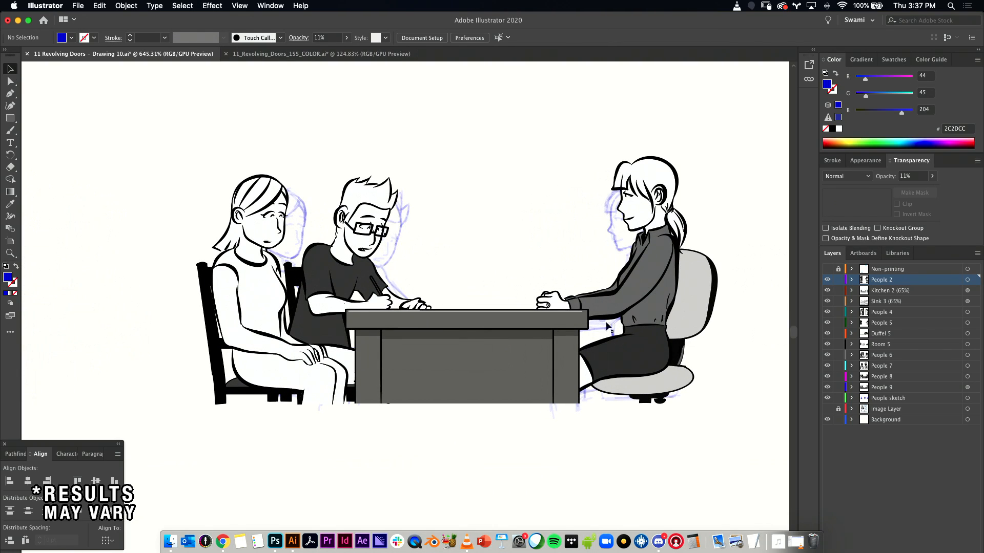
pyautogui.click(826, 399)
pyautogui.click(895, 403)
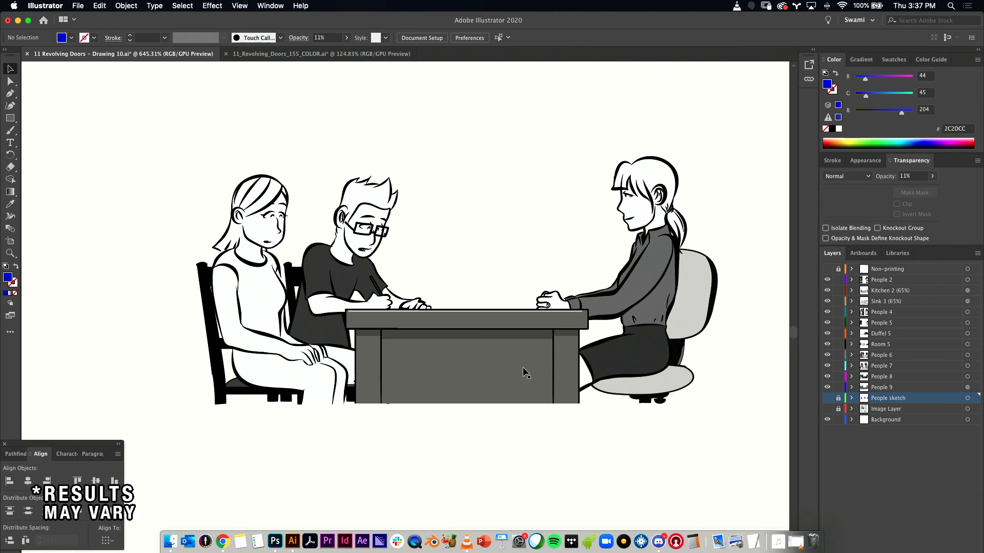
# - Copy all the remaining visible artwork from the drawing and switch back to 11_Revolving_Doors_155_COLOR.ai
pyautogui.scroll(-6, 514, 281)
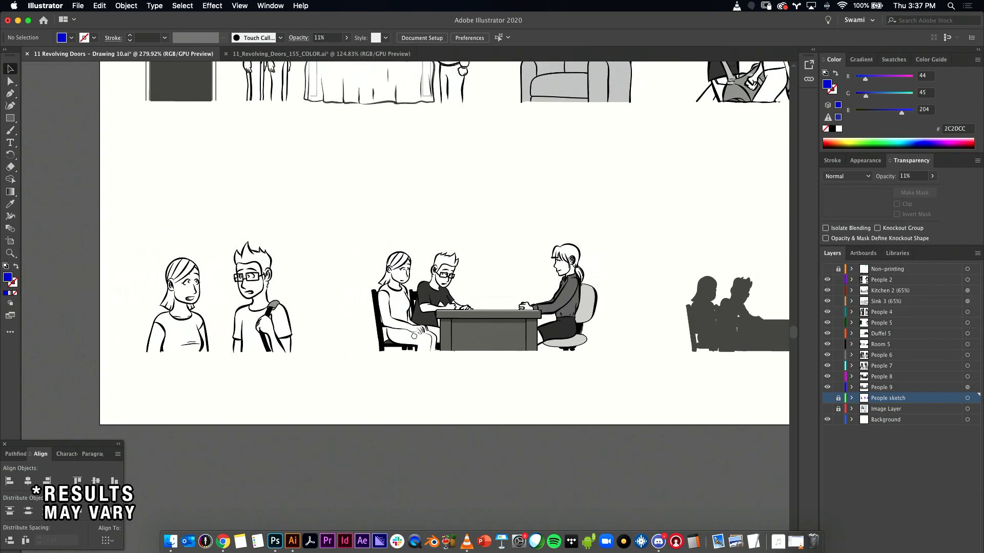
pyautogui.scroll(-4, 413, 310)
pyautogui.scroll(5, 437, 371)
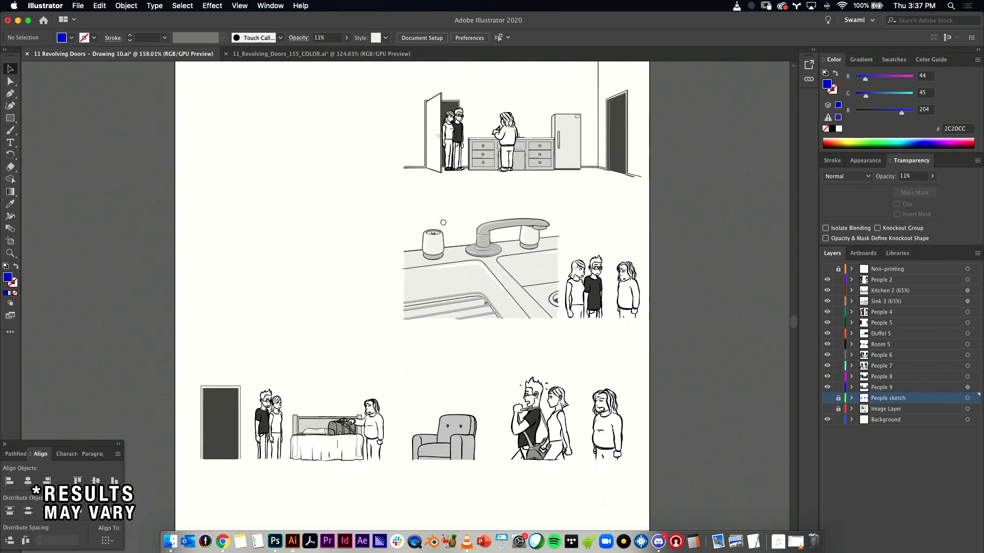
pyautogui.scroll(-3, 503, 295)
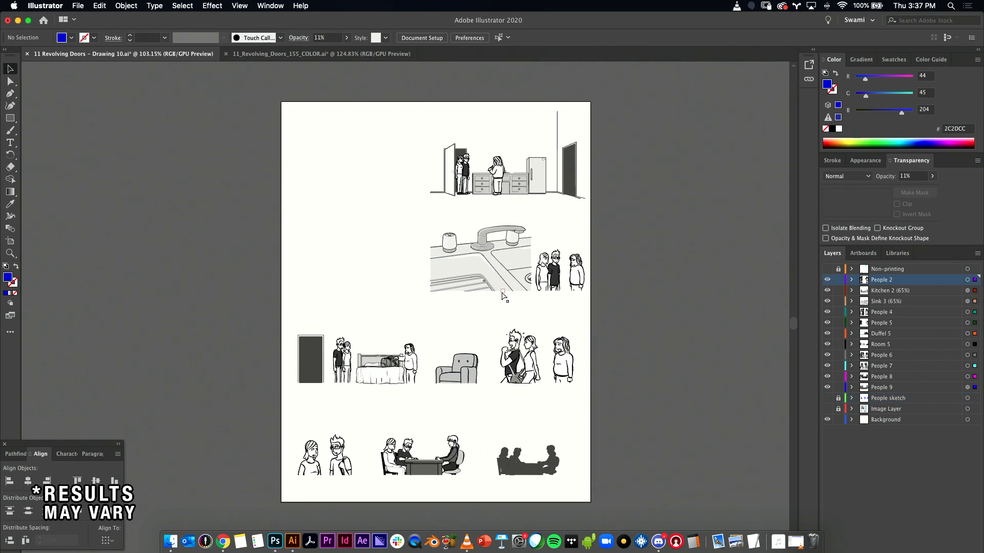
pyautogui.press('super+a')
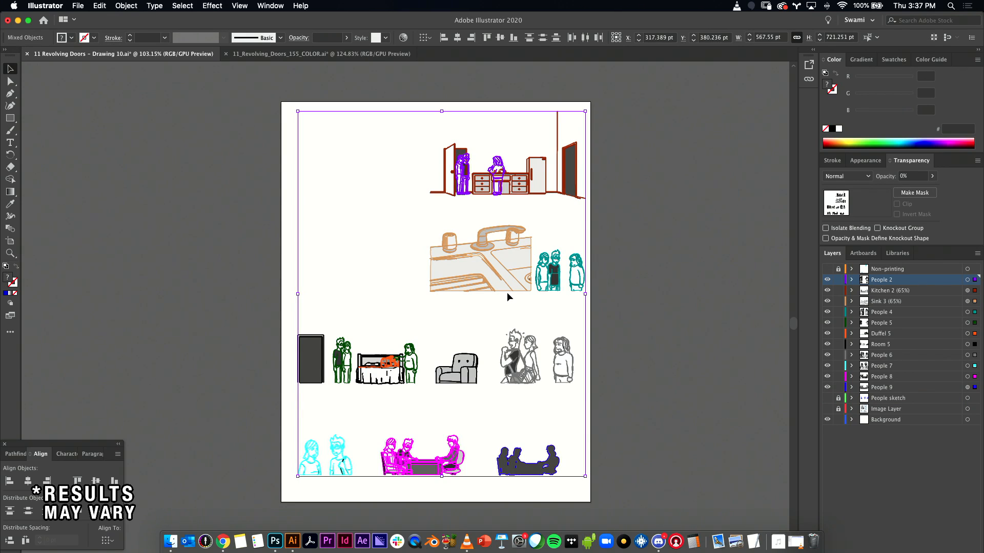
pyautogui.press('super')
pyautogui.click(279, 54)
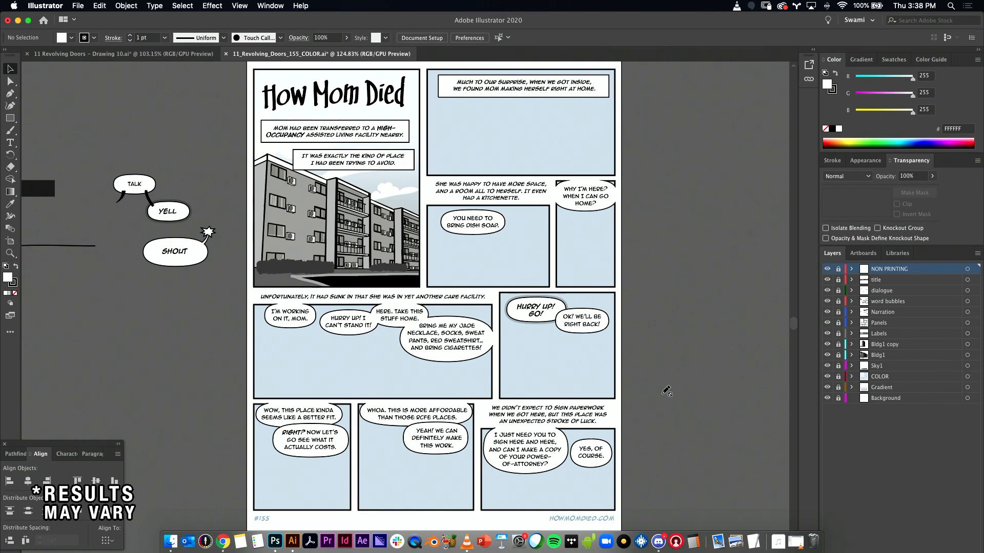
# - Paste the copied artwork into the lettered comic page at its original position, keeping its separate layers
pyautogui.press('shift+super+v')
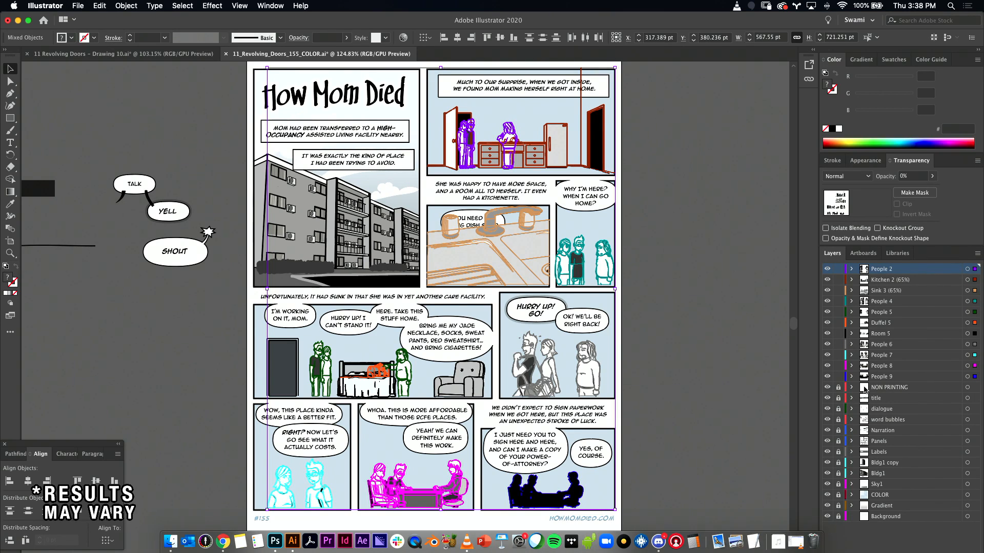
pyautogui.click(764, 402)
pyautogui.hscroll(3, 647, 354)
pyautogui.scroll(-1, 646, 355)
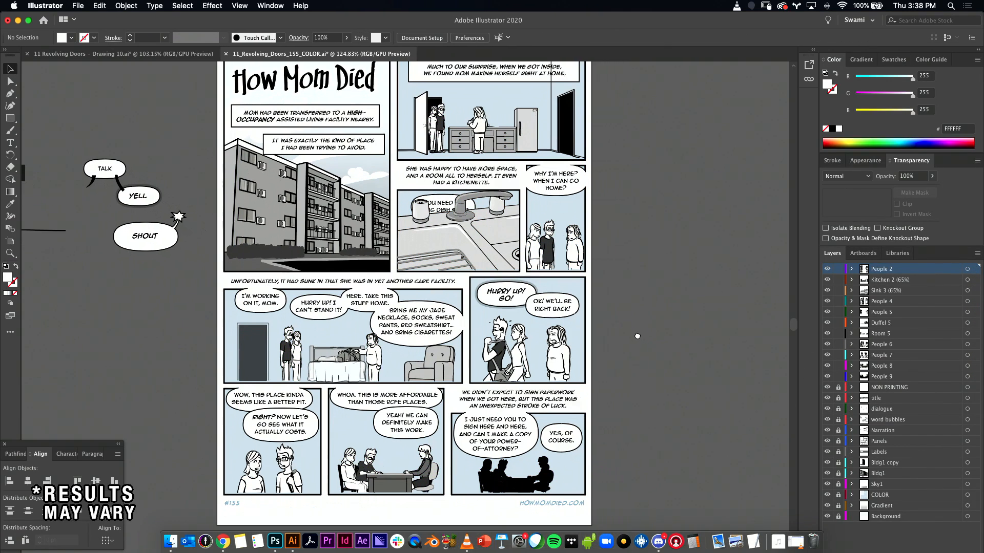
# - Check what the NON PRINTING, title, dialogue, word bubbles, Narration and Panels layers contain by toggling their visibility one by one
pyautogui.click(888, 389)
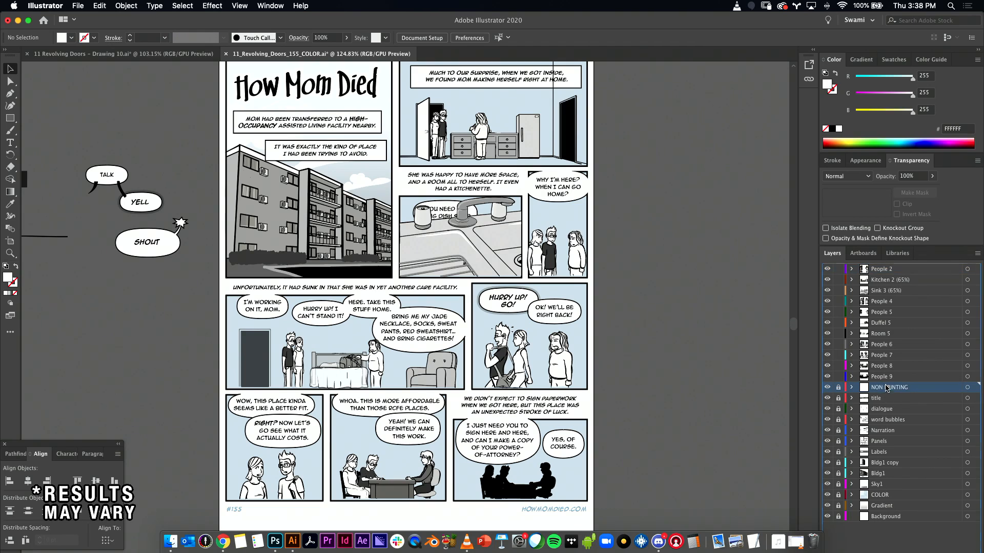
pyautogui.click(827, 388)
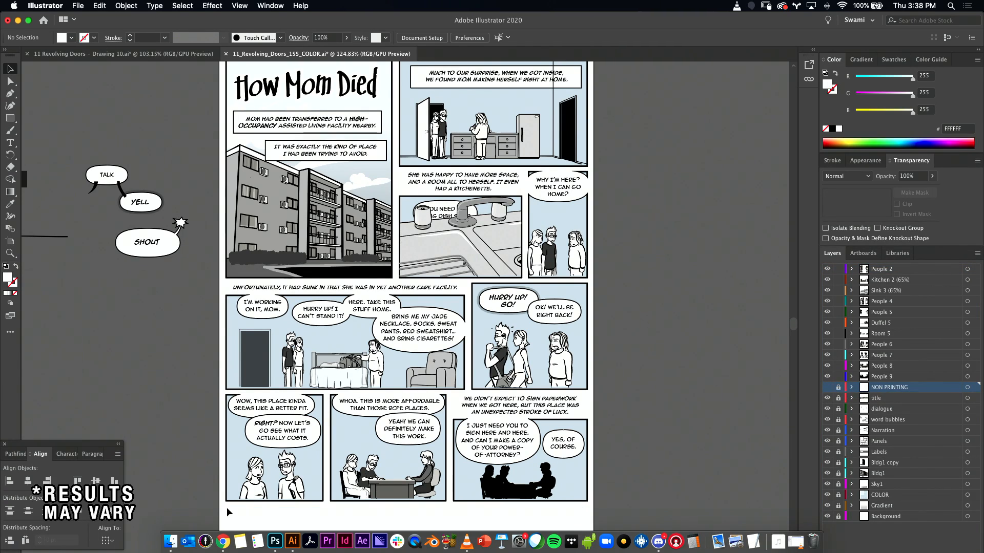
pyautogui.click(827, 388)
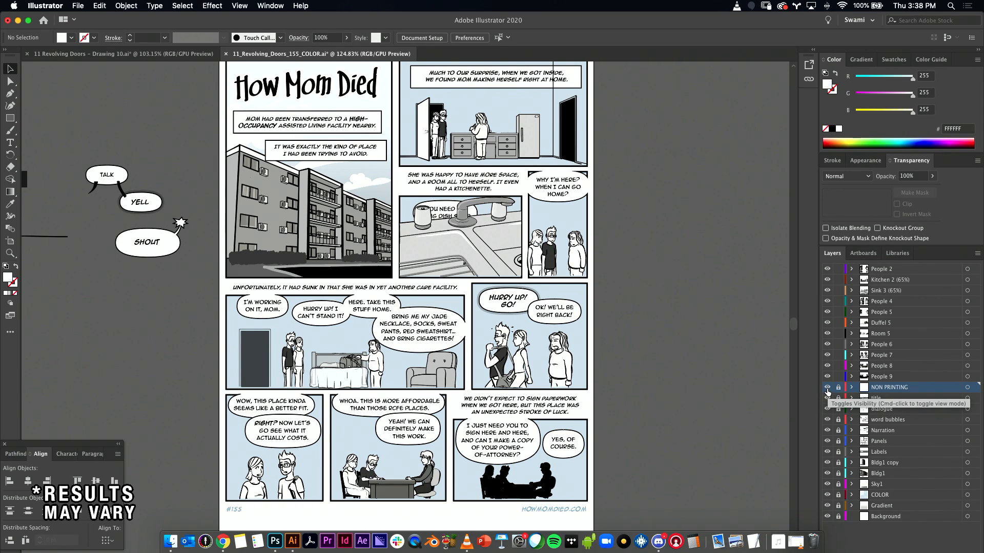
pyautogui.click(827, 399)
pyautogui.click(827, 399)
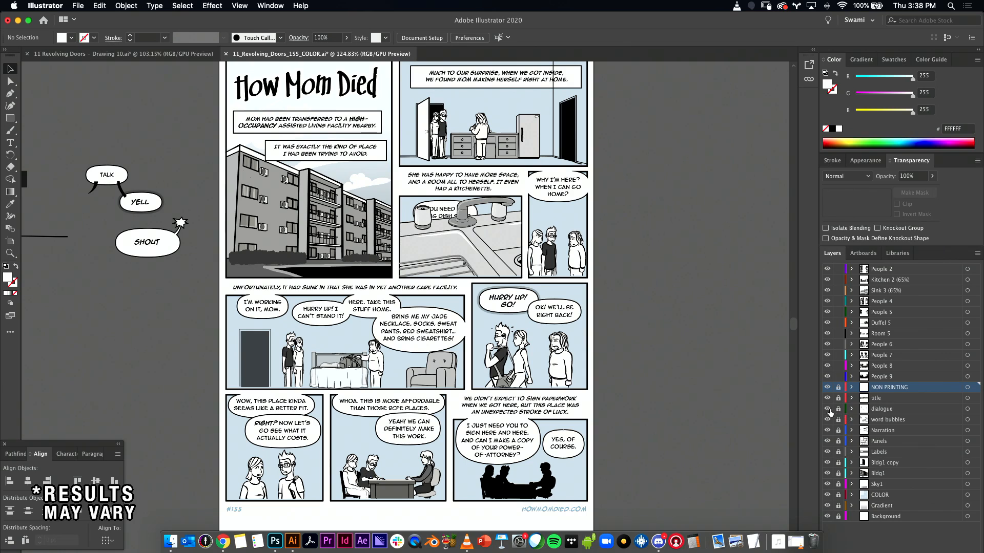
pyautogui.click(827, 410)
pyautogui.click(827, 410)
pyautogui.click(827, 421)
pyautogui.click(827, 421)
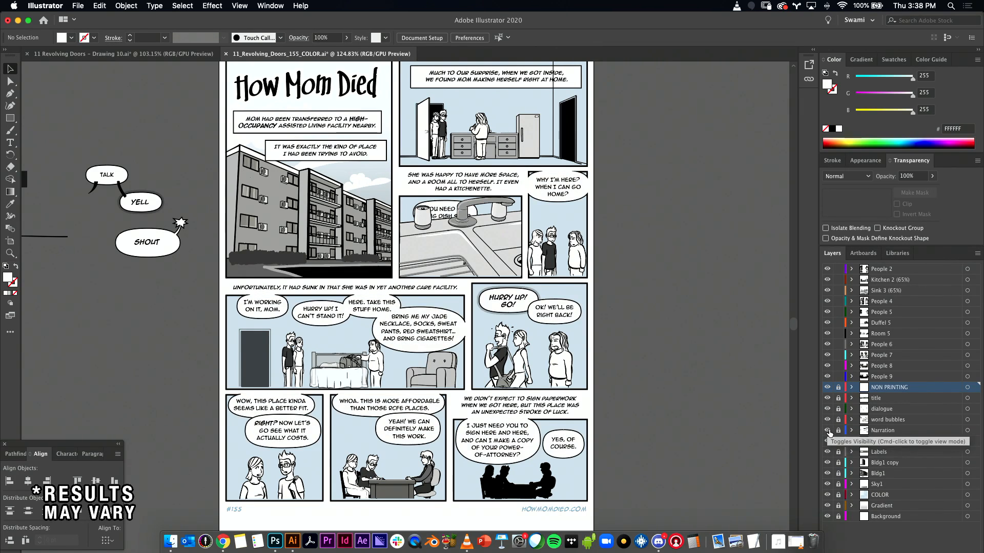
pyautogui.click(827, 430)
pyautogui.click(827, 430)
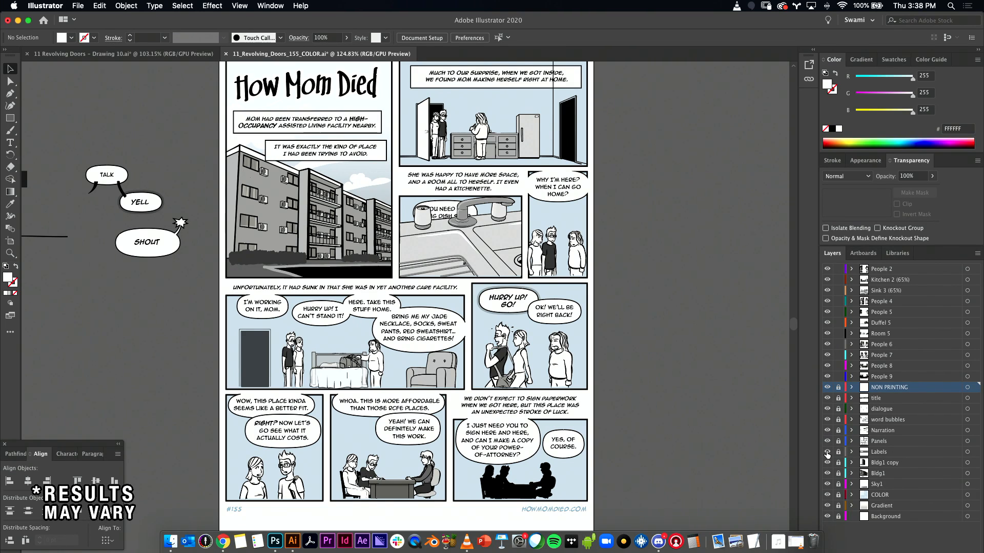
pyautogui.click(827, 442)
pyautogui.click(827, 442)
# - Check the Labels layer's content against the sample label beside the page by toggling the layer's visibility
pyautogui.click(827, 452)
pyautogui.click(827, 452)
pyautogui.moveTo(142, 241); pyautogui.dragTo(382, 258)
pyautogui.moveTo(263, 196); pyautogui.dragTo(360, 200)
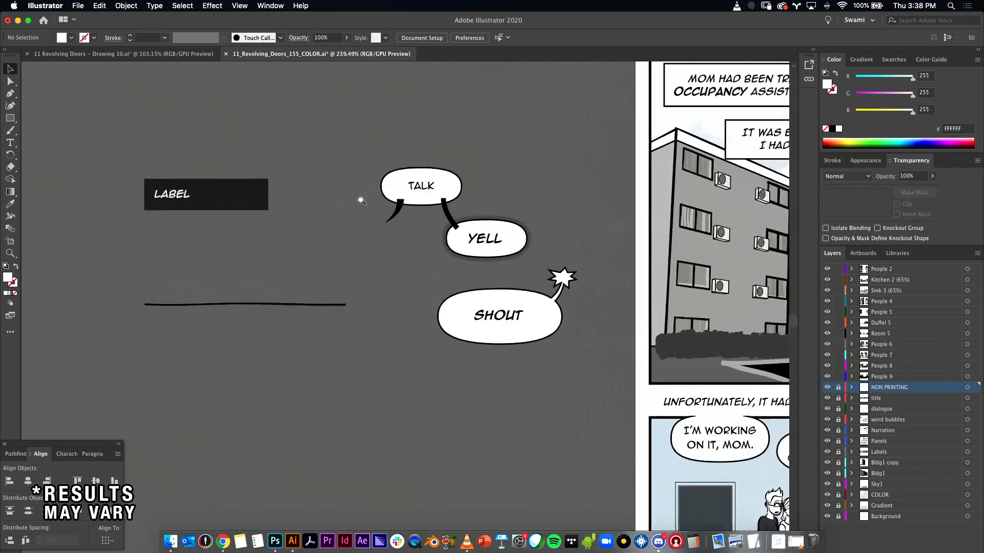
pyautogui.moveTo(208, 188); pyautogui.dragTo(176, 206)
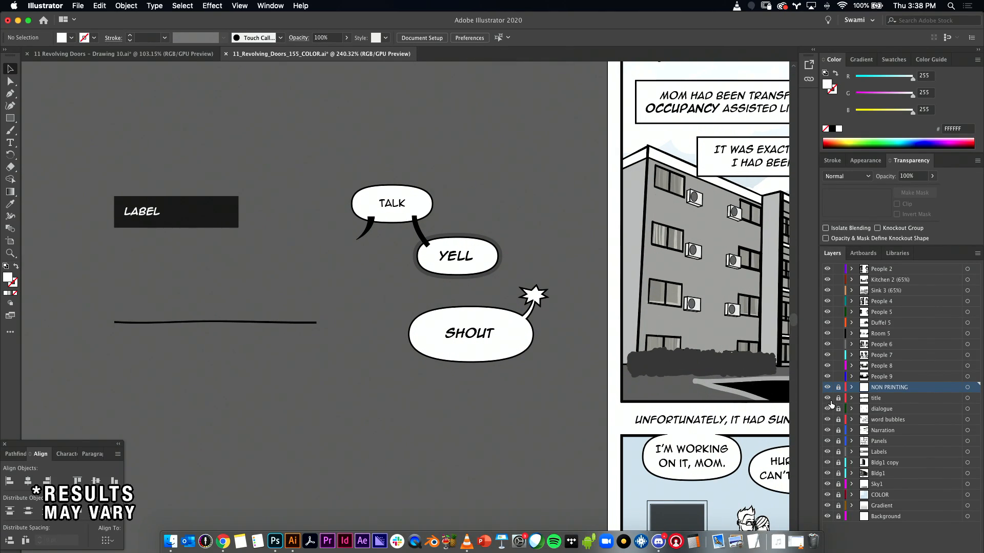
pyautogui.click(827, 453)
pyautogui.click(827, 453)
# - Try the sample label over the comic page, undo the move, and relock the Labels layer
pyautogui.moveTo(232, 221); pyautogui.dragTo(743, 365)
pyautogui.click(482, 414)
pyautogui.press('super+z')
pyautogui.moveTo(545, 390); pyautogui.dragTo(273, 376)
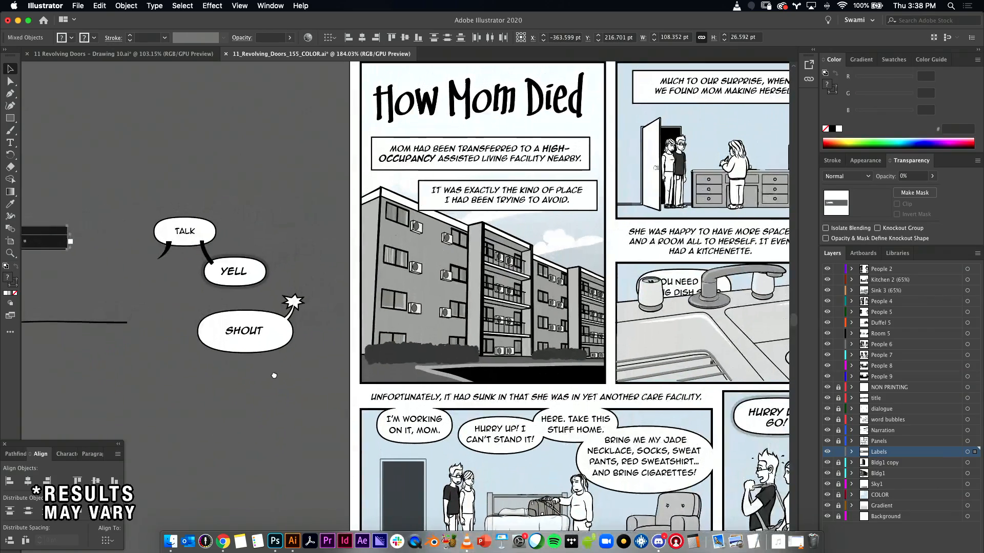
pyautogui.moveTo(344, 353); pyautogui.dragTo(320, 384)
pyautogui.moveTo(320, 384); pyautogui.dragTo(329, 361)
pyautogui.moveTo(317, 408); pyautogui.dragTo(281, 345)
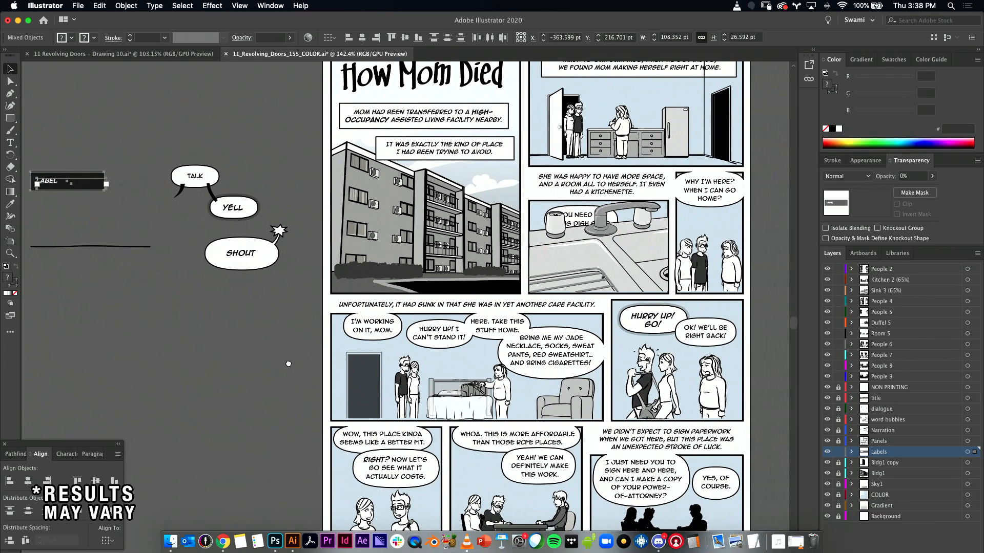
pyautogui.click(838, 453)
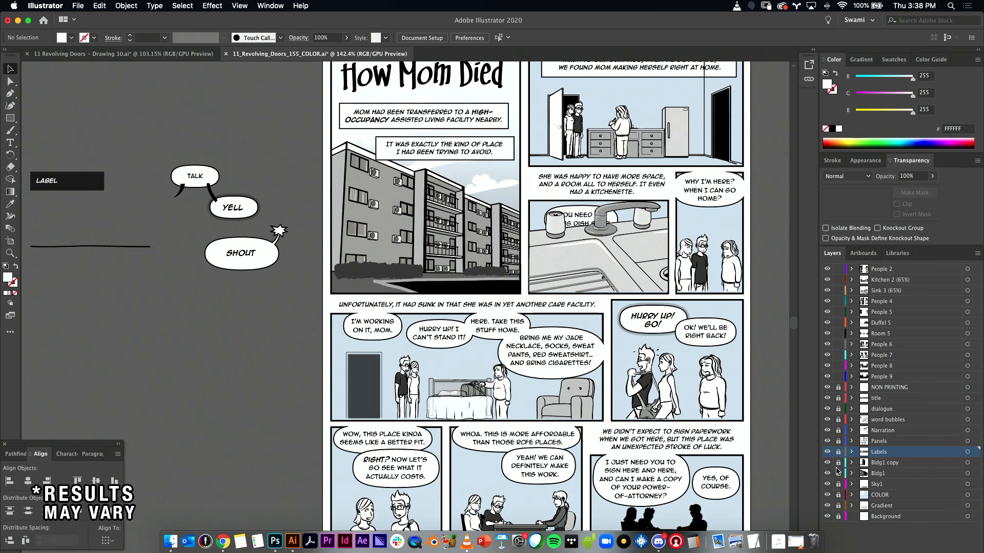
# - Move the layers from NON PRINTING through Labels above People 2 so the lettering and panel borders cover the artwork
pyautogui.moveTo(249, 376); pyautogui.dragTo(199, 322)
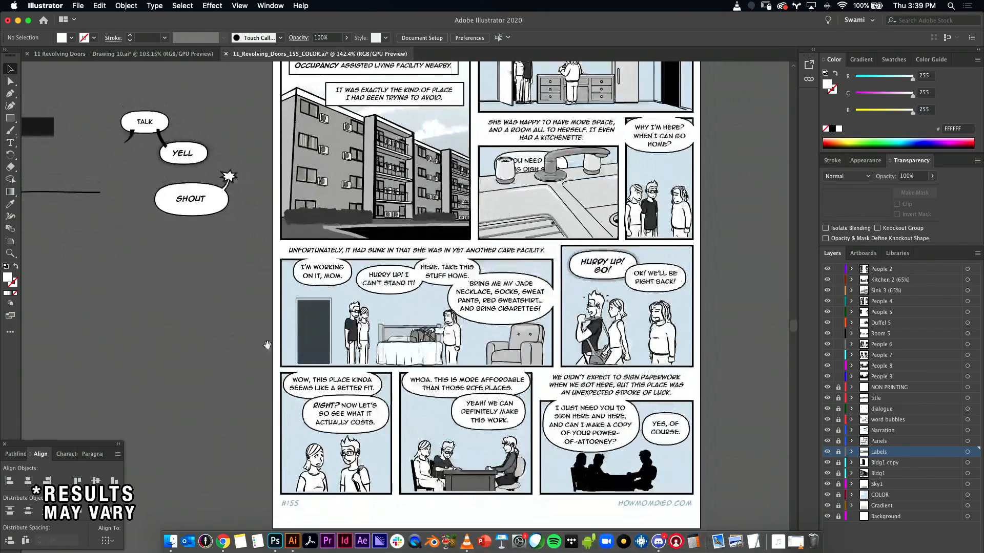
pyautogui.keyDown('shift'); pyautogui.click(886, 391); pyautogui.keyUp('shift')
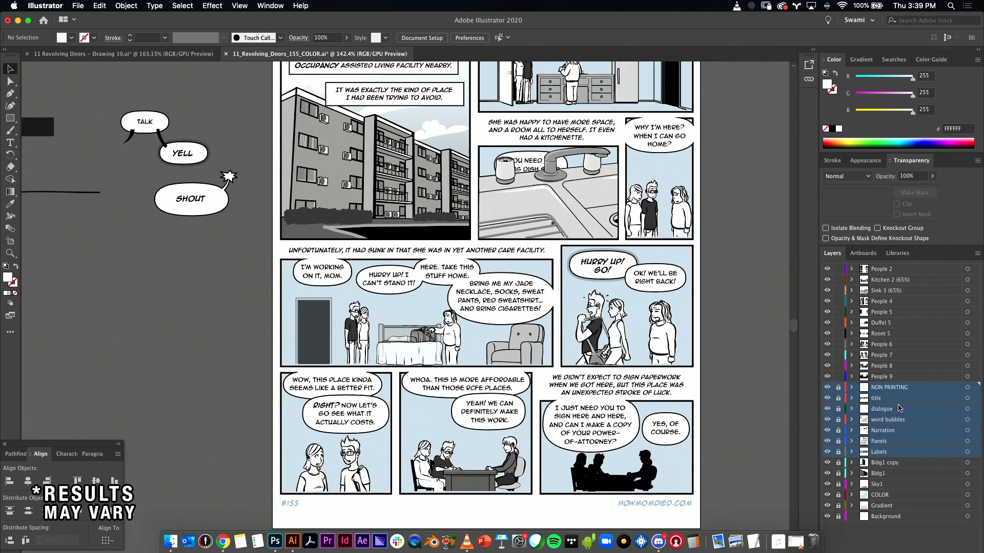
pyautogui.moveTo(911, 392); pyautogui.dragTo(906, 268)
pyautogui.moveTo(746, 216); pyautogui.dragTo(726, 263)
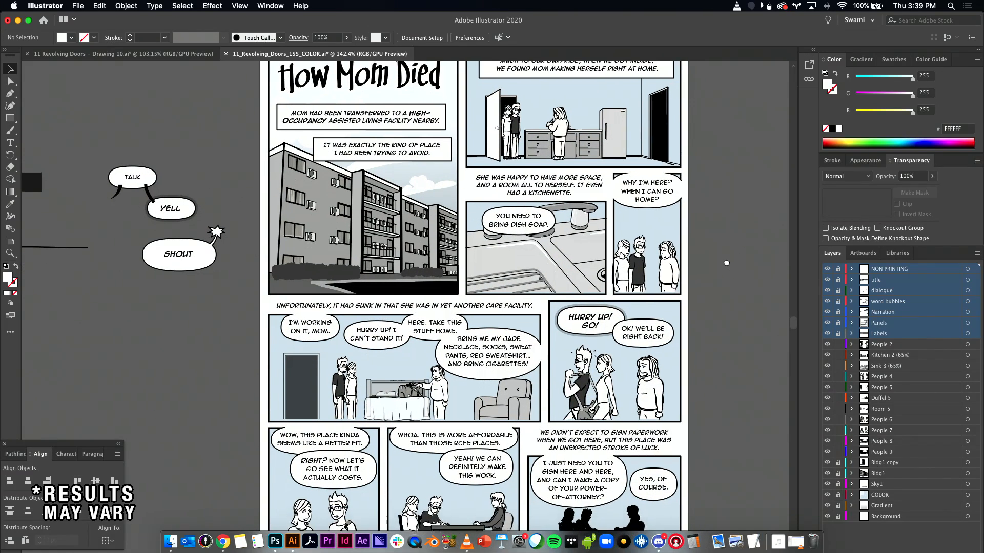
pyautogui.moveTo(713, 310); pyautogui.dragTo(731, 318)
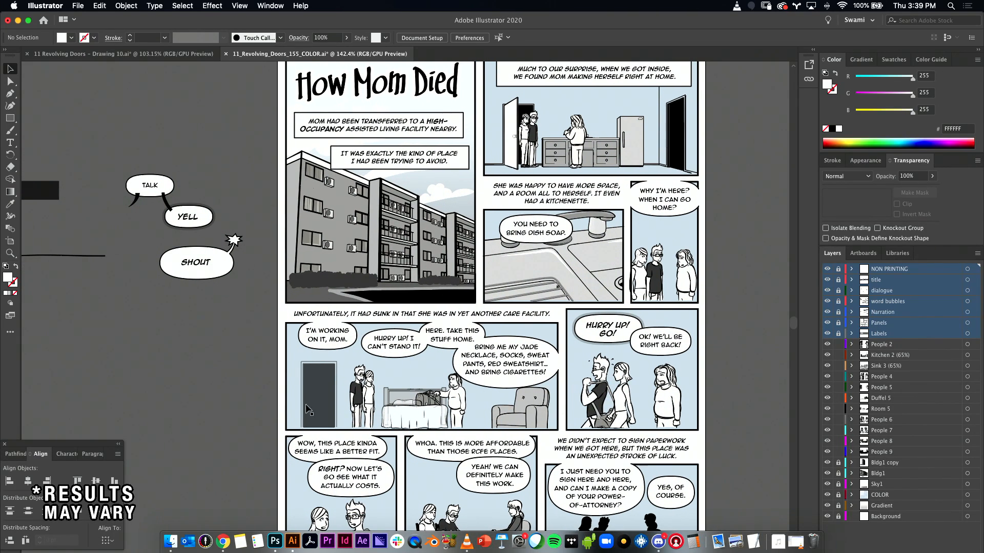
# - Move the Bldg1 copy and Bldg1 layers directly beneath Labels, above People 2
pyautogui.scroll(-4, 677, 430)
pyautogui.moveTo(692, 366); pyautogui.dragTo(693, 367)
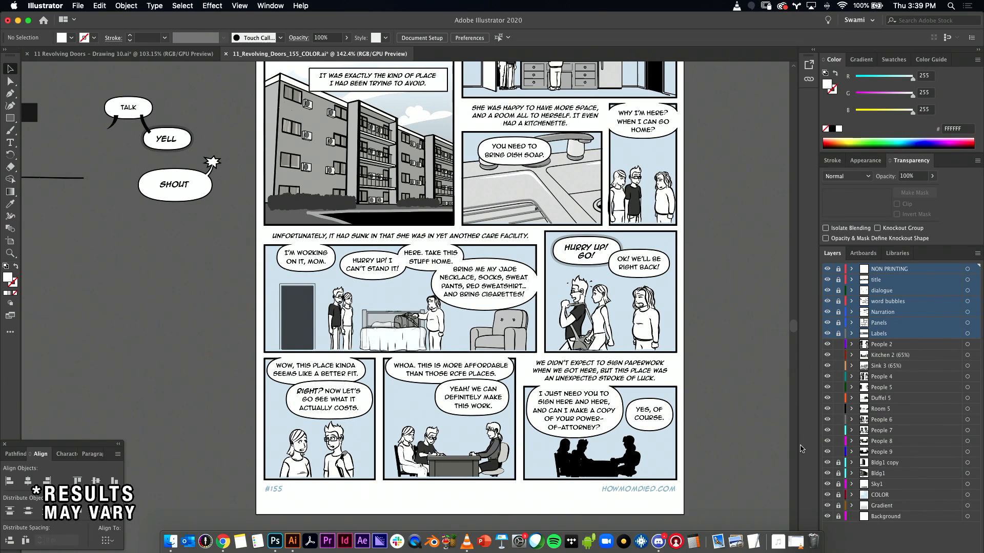
pyautogui.click(869, 464)
pyautogui.keyDown('shift'); pyautogui.click(889, 475); pyautogui.keyUp('shift')
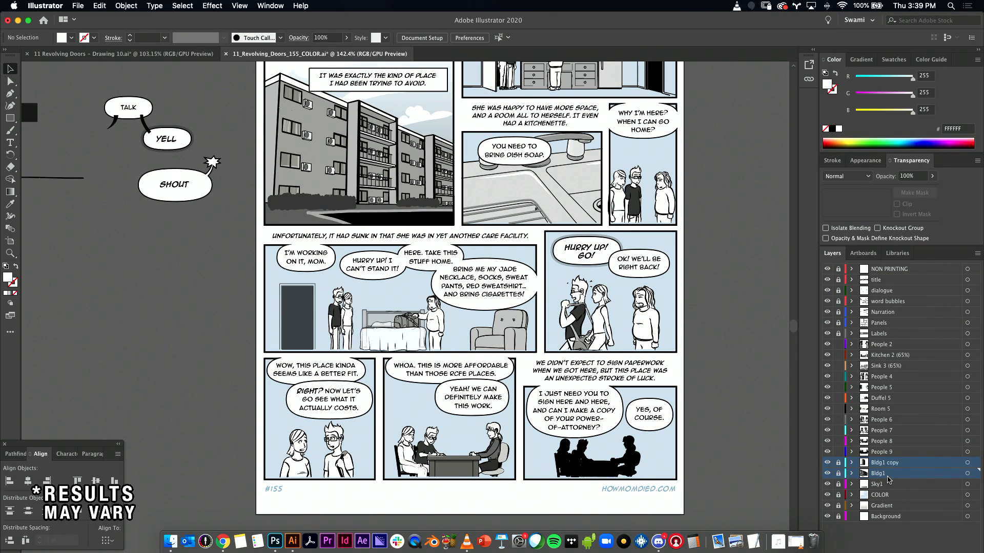
pyautogui.moveTo(891, 479); pyautogui.dragTo(896, 346)
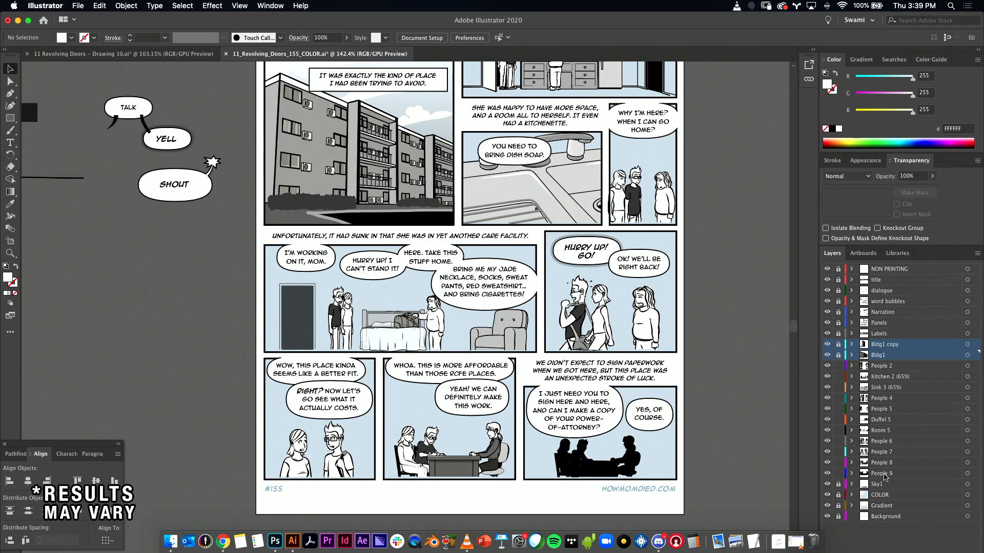
# - Check the artwork on the Bldg1 copy, Bldg1, People 2 and Kitchen 2 (65%) layers by toggling their visibility
pyautogui.click(827, 345)
pyautogui.click(827, 344)
pyautogui.click(827, 355)
pyautogui.click(827, 355)
pyautogui.click(827, 366)
pyautogui.click(827, 366)
pyautogui.scroll(5, 784, 379)
pyautogui.hscroll(2, 784, 380)
pyautogui.click(827, 377)
pyautogui.click(827, 376)
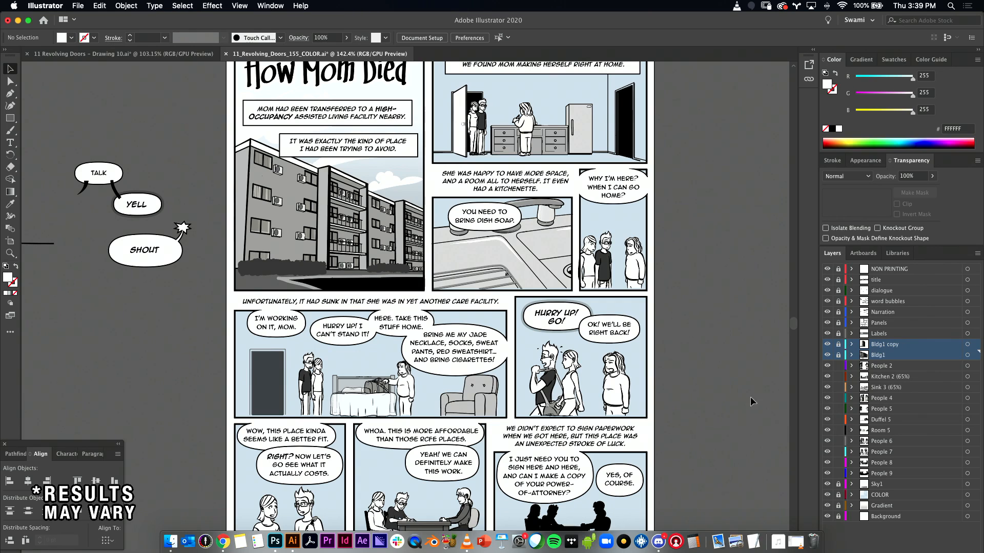
# - Set the opacity of the entire Kitchen 2 (65%) layer to 65%
pyautogui.click(892, 378)
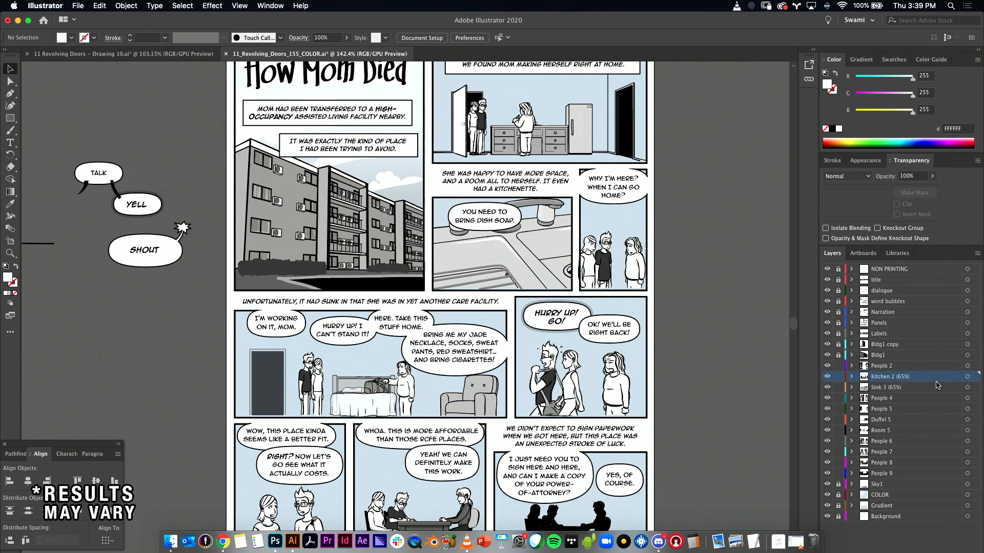
pyautogui.click(967, 377)
pyautogui.click(912, 176)
pyautogui.write('65')
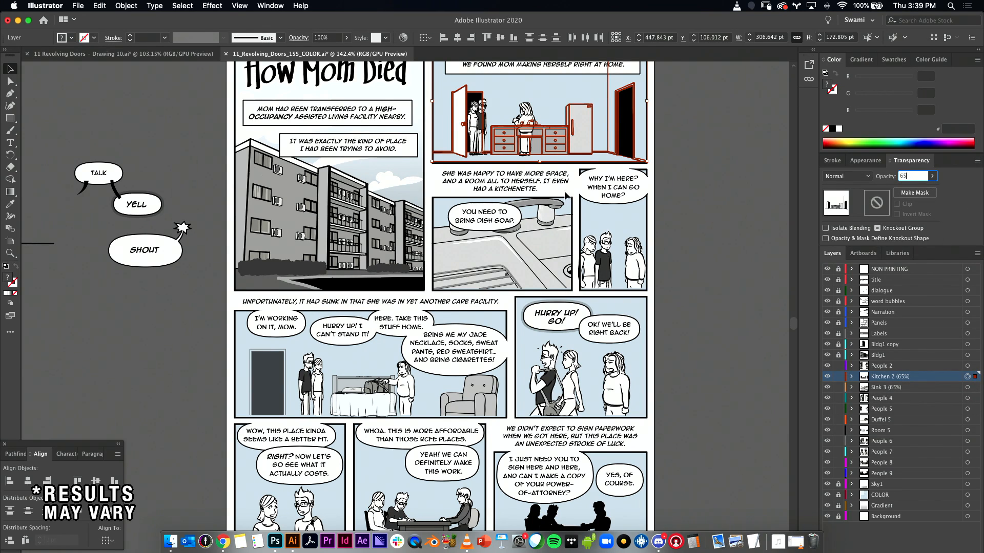
pyautogui.press('Return')
pyautogui.click(725, 233)
# - Compare the kitchen panel with and without the reduced opacity by undoing and redoing the change
pyautogui.moveTo(547, 140); pyautogui.dragTo(603, 332)
pyautogui.moveTo(537, 255); pyautogui.dragTo(577, 254)
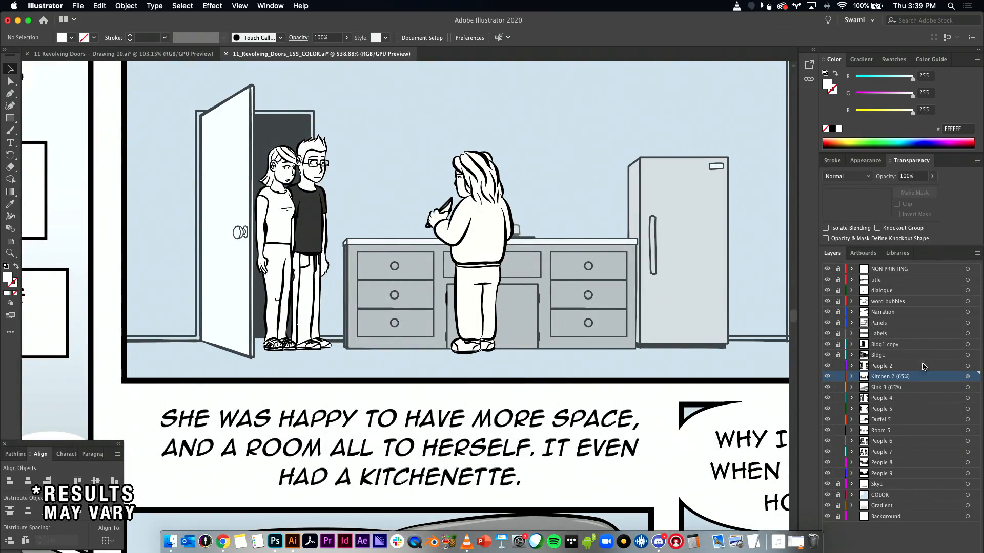
pyautogui.press('super+z')
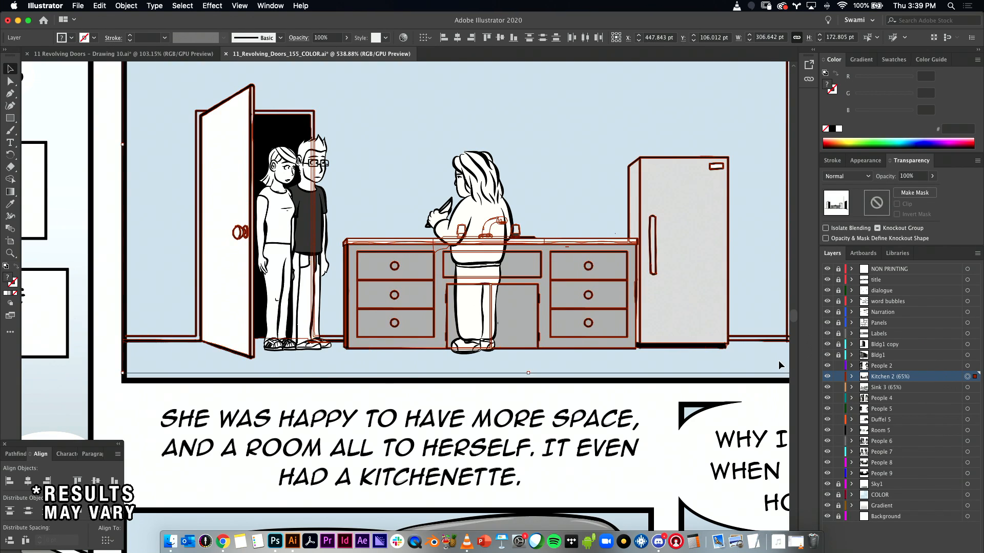
pyautogui.click(771, 373)
pyautogui.press('super+shift+z')
pyautogui.click(626, 435)
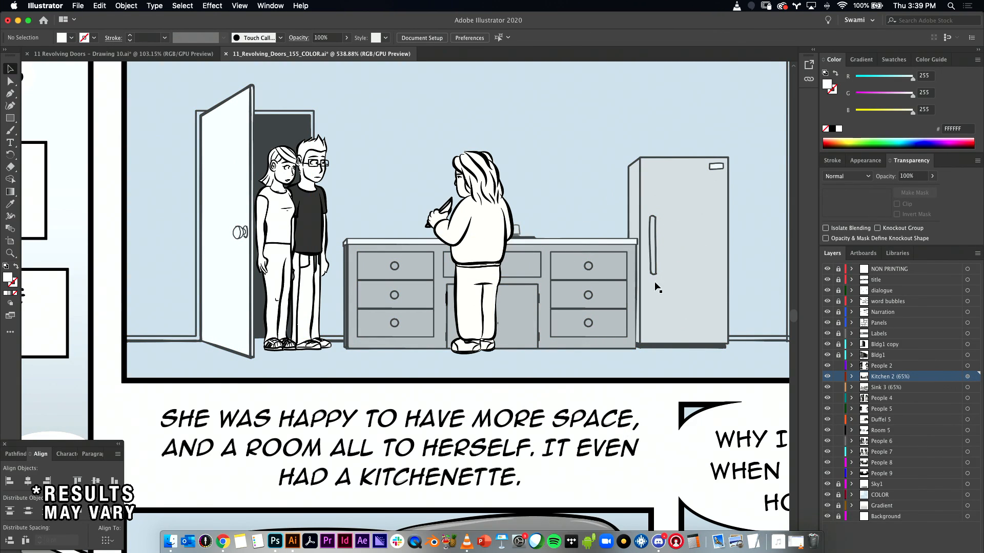
# - Set the opacity of the entire Sink 3 (65%) layer to 65%
pyautogui.scroll(3, 607, 425)
pyautogui.moveTo(206, 320); pyautogui.dragTo(226, 330)
pyautogui.moveTo(475, 375); pyautogui.dragTo(492, 271)
pyautogui.moveTo(528, 322); pyautogui.dragTo(496, 322)
pyautogui.moveTo(609, 493); pyautogui.dragTo(536, 308)
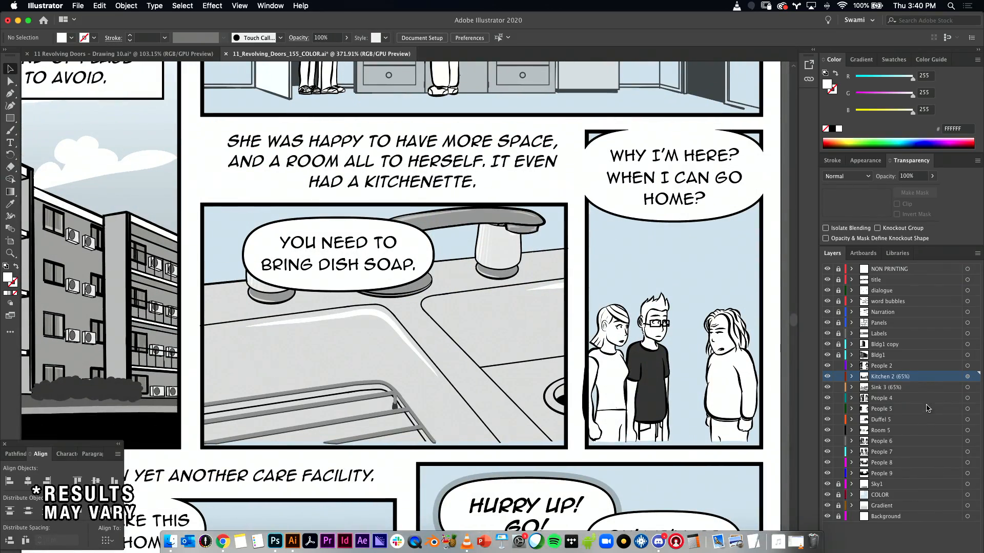
pyautogui.click(967, 387)
pyautogui.click(912, 176)
pyautogui.write('65')
pyautogui.press('Return')
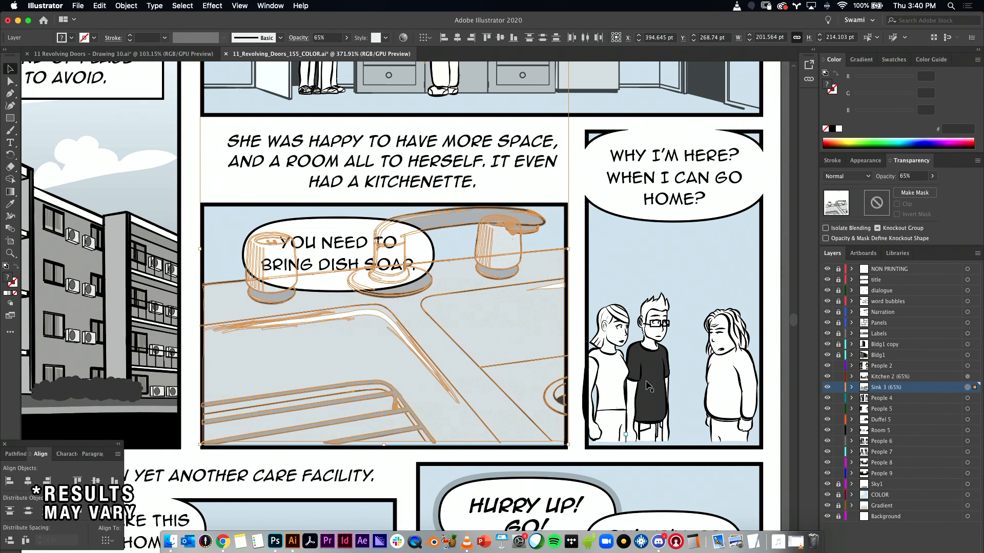
pyautogui.click(769, 393)
pyautogui.moveTo(719, 367); pyautogui.dragTo(603, 352)
pyautogui.scroll(-3, 619, 384)
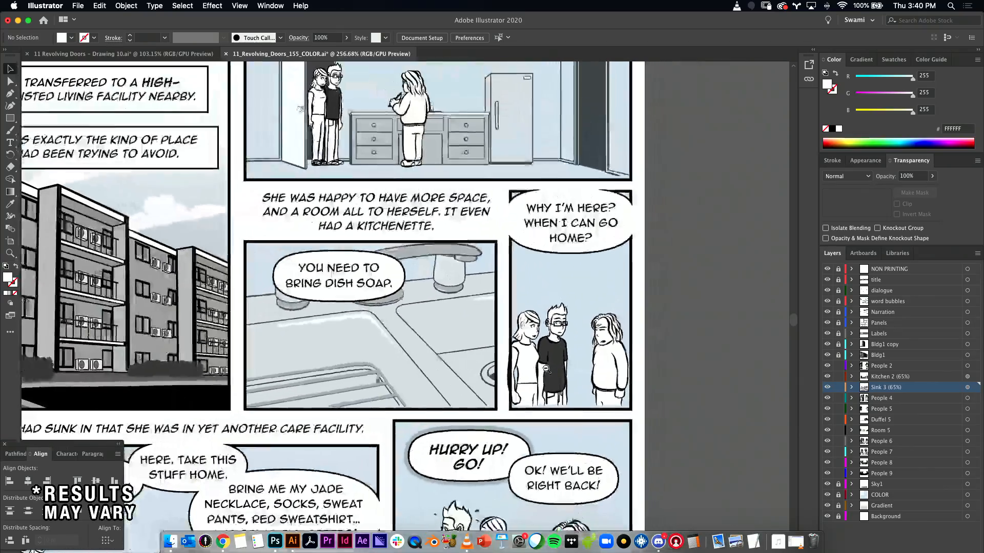
# - Select the bedspread in the bedroom panel to identify its layer, and lock every layer except Room 5
pyautogui.moveTo(620, 386); pyautogui.dragTo(852, 99)
pyautogui.moveTo(353, 303); pyautogui.dragTo(483, 331)
pyautogui.click(471, 336)
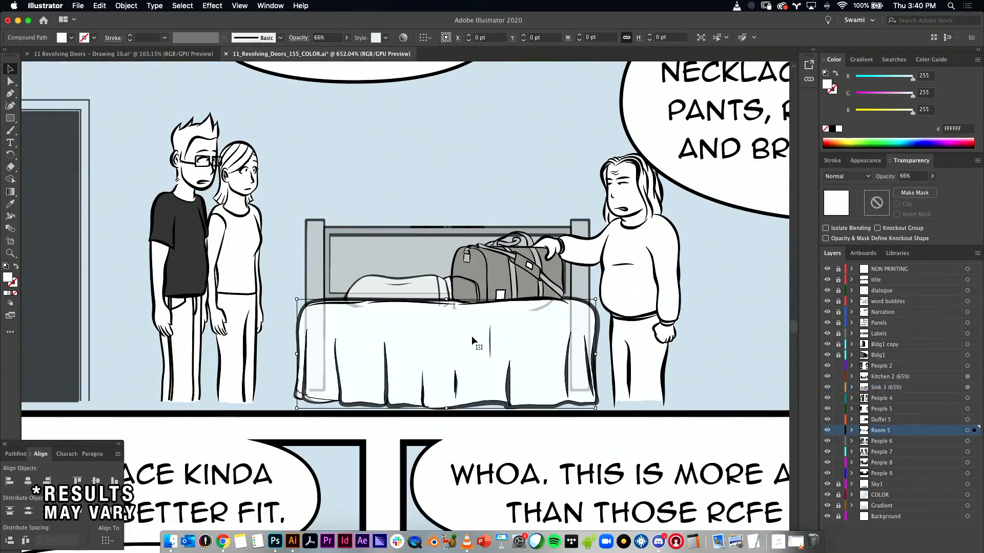
pyautogui.keyDown('alt'); pyautogui.click(838, 433); pyautogui.keyUp('alt')
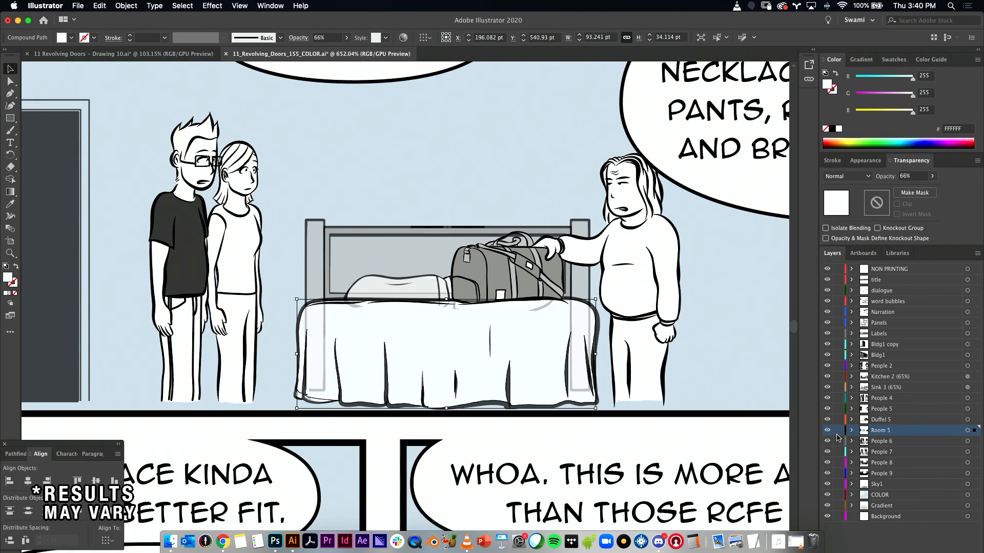
pyautogui.keyDown('alt'); pyautogui.click(838, 433); pyautogui.keyUp('alt')
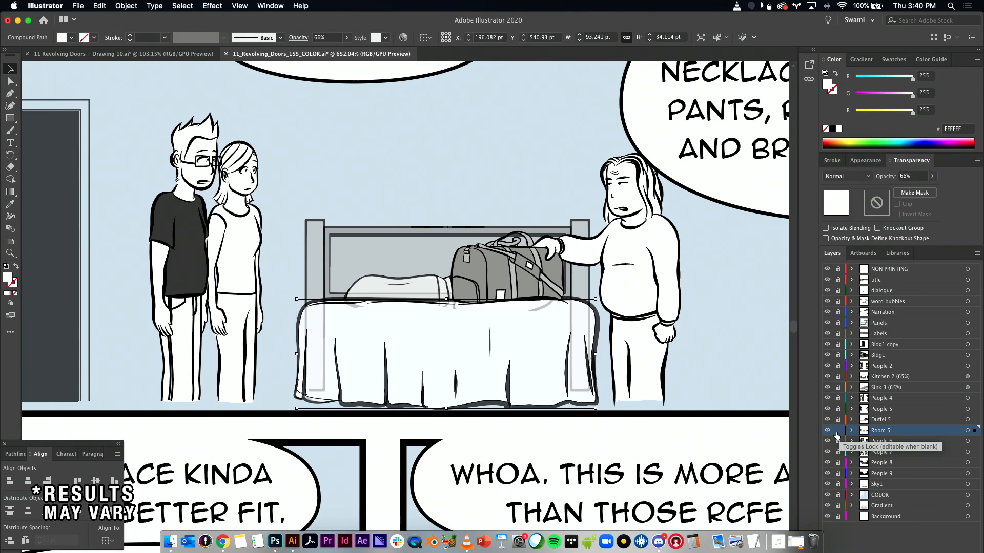
pyautogui.click(274, 329)
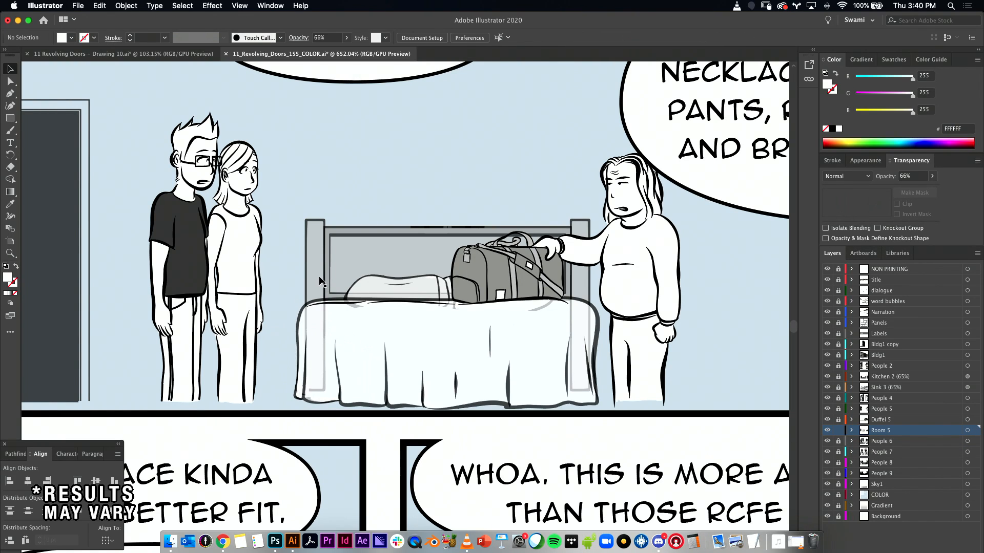
# - Select the bedspread's overlapping outline and fold shapes on the Room 5 layer and delete them
pyautogui.click(302, 352)
pyautogui.moveTo(401, 353); pyautogui.dragTo(531, 344)
pyautogui.moveTo(388, 342); pyautogui.dragTo(241, 326)
pyautogui.moveTo(399, 326); pyautogui.dragTo(371, 247)
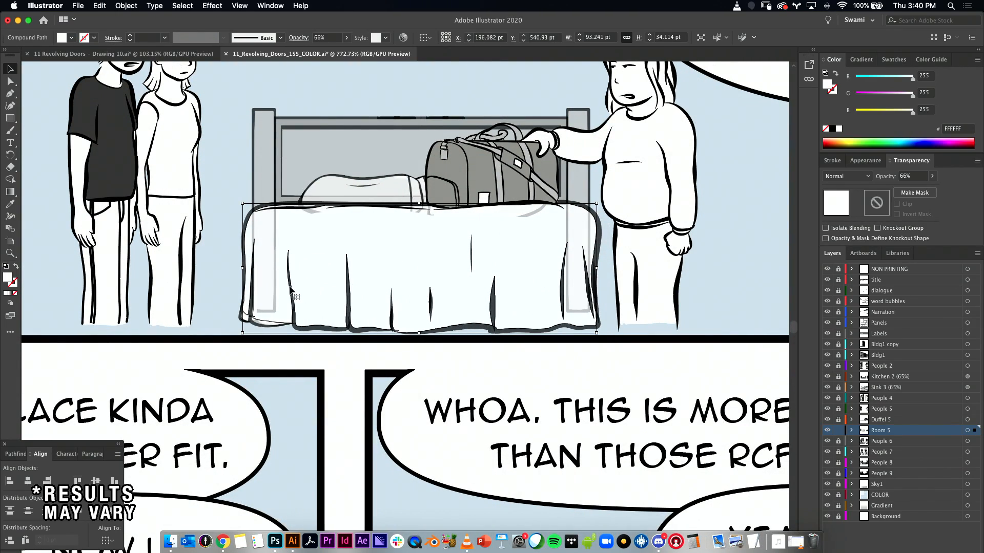
pyautogui.click(223, 333)
pyautogui.moveTo(214, 351); pyautogui.dragTo(605, 313)
pyautogui.press('Delete')
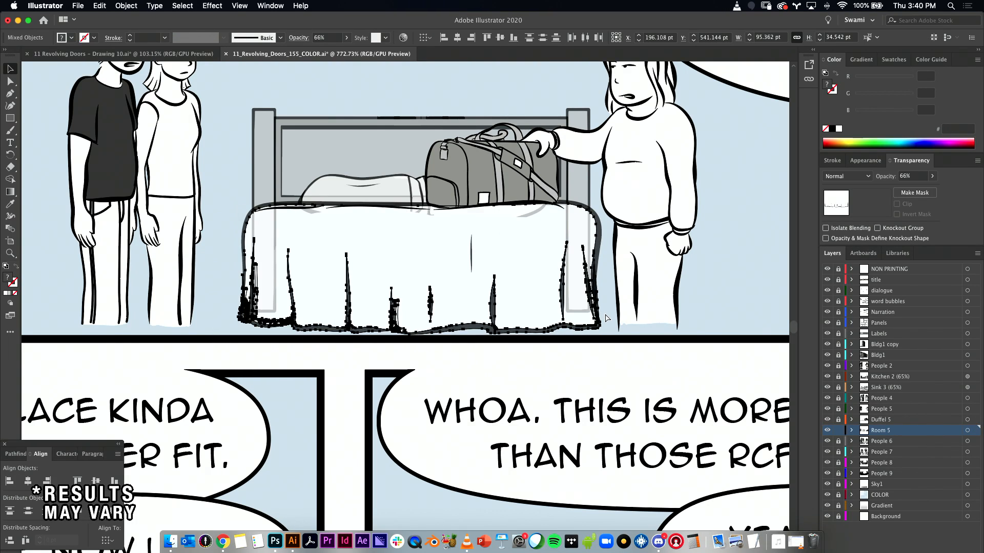
# - Undo the deletion of the bedspread's outline and fold shapes, check the bed with them deleted once more, and restore them
pyautogui.press('super+z')
pyautogui.scroll(5, 537, 318)
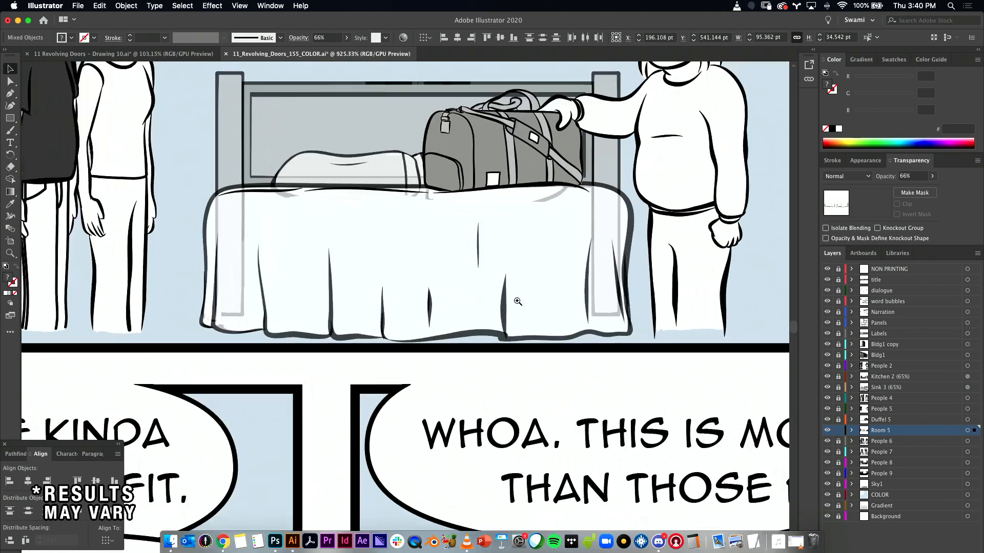
pyautogui.press('Delete')
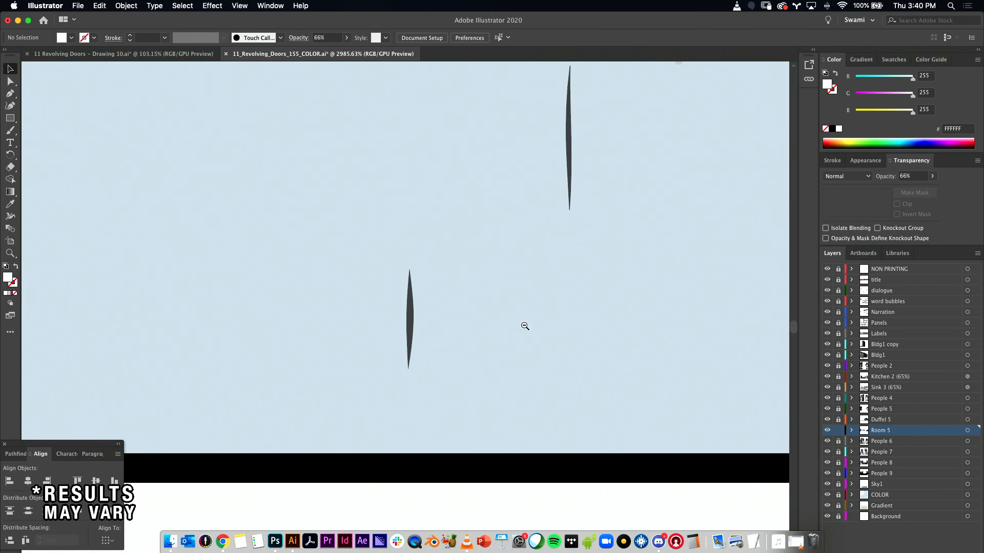
pyautogui.scroll(-4, 526, 325)
pyautogui.scroll(-1, 561, 342)
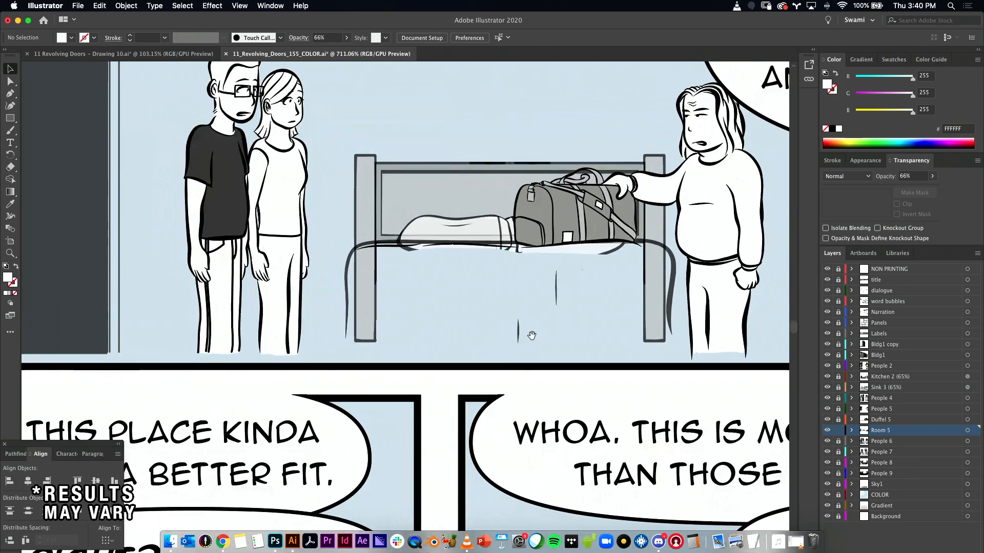
pyautogui.moveTo(534, 332); pyautogui.dragTo(511, 319)
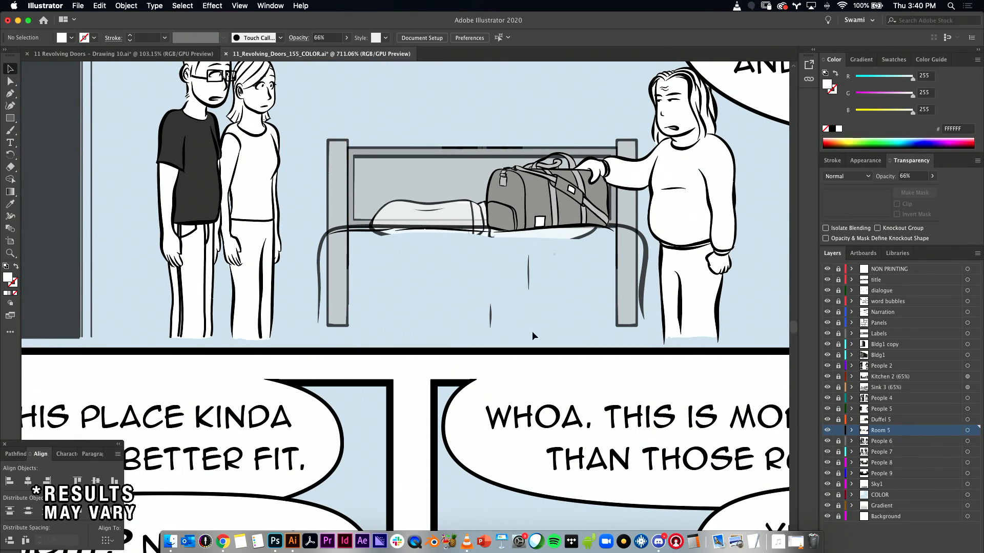
pyautogui.press('super+z')
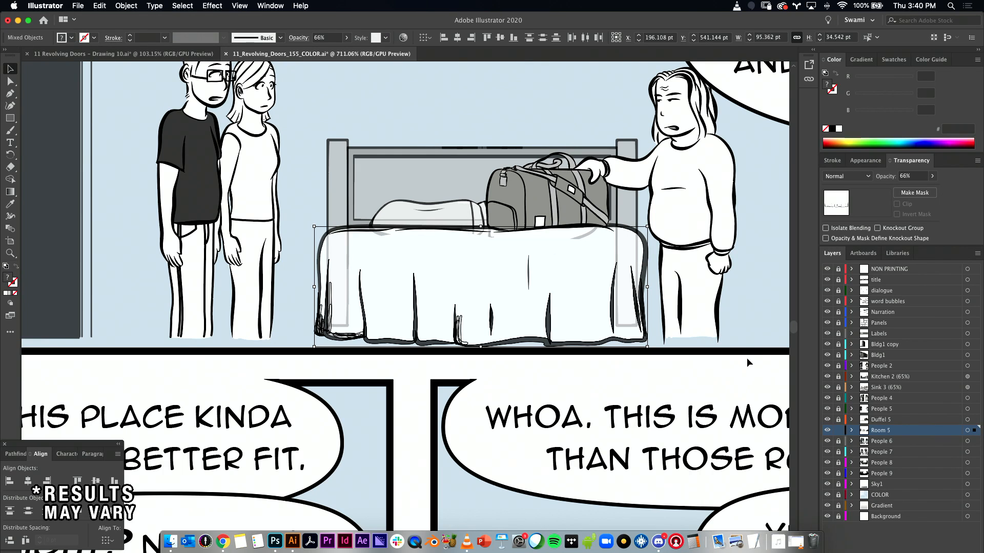
# - Select the bed's shapes and the entire Room 5 layer in turn to compare object opacity with layer opacity, and inspect the see-through bed
pyautogui.moveTo(705, 345); pyautogui.dragTo(512, 320)
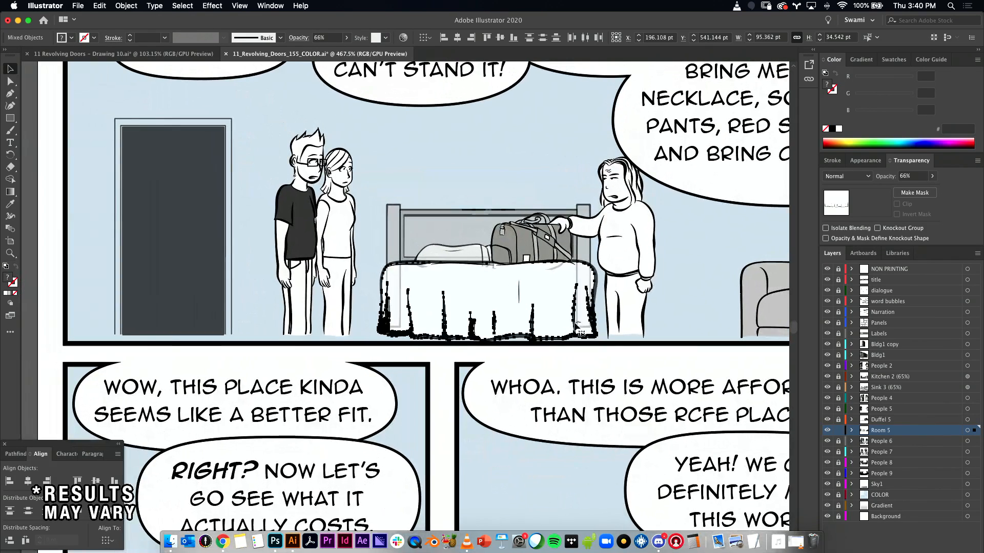
pyautogui.moveTo(366, 242); pyautogui.dragTo(638, 366)
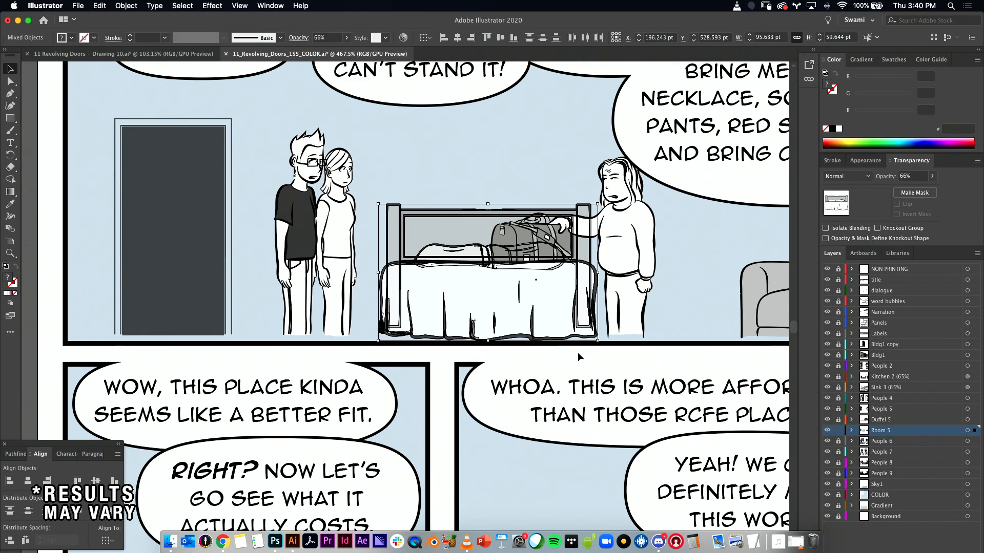
pyautogui.click(967, 431)
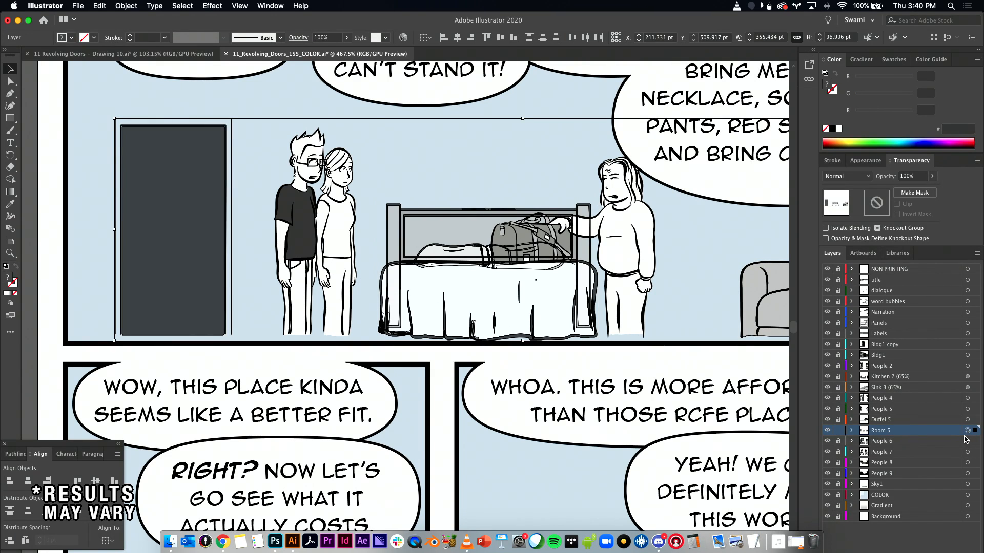
pyautogui.click(943, 444)
pyautogui.click(976, 432)
pyautogui.click(94, 229)
pyautogui.moveTo(160, 229); pyautogui.dragTo(173, 241)
pyautogui.click(82, 239)
pyautogui.moveTo(362, 291); pyautogui.dragTo(282, 290)
pyautogui.scroll(-4, 445, 322)
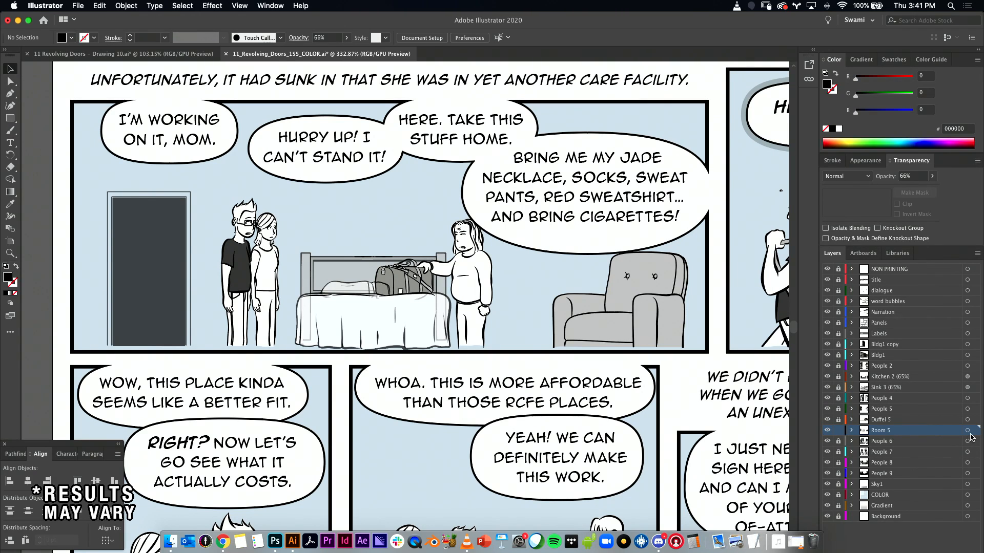
pyautogui.scroll(2, 357, 312)
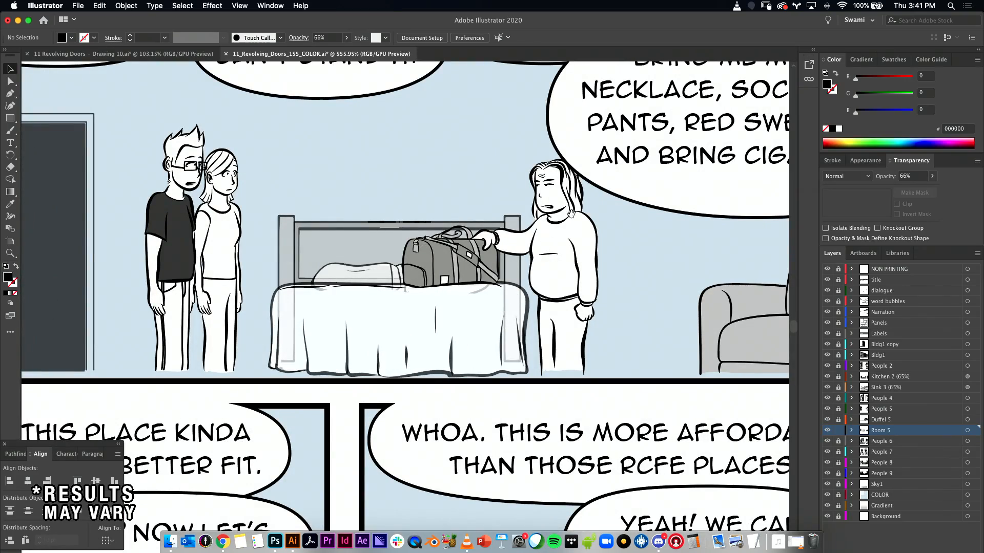
pyautogui.moveTo(506, 251); pyautogui.dragTo(566, 270)
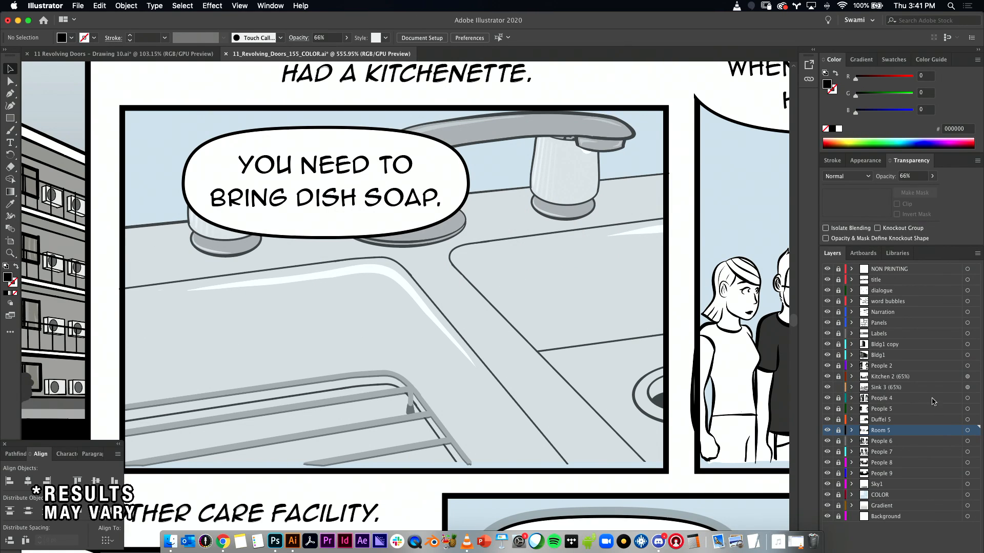
# - Set the opacity of the entire Sink 3 (65%) layer to 100%
pyautogui.click(967, 389)
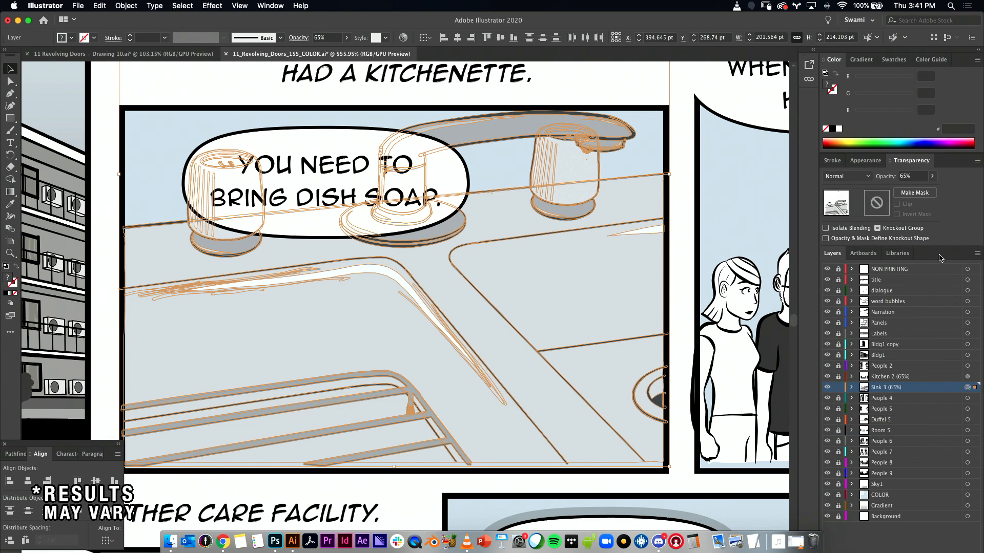
pyautogui.click(932, 176)
pyautogui.moveTo(922, 191); pyautogui.dragTo(939, 193)
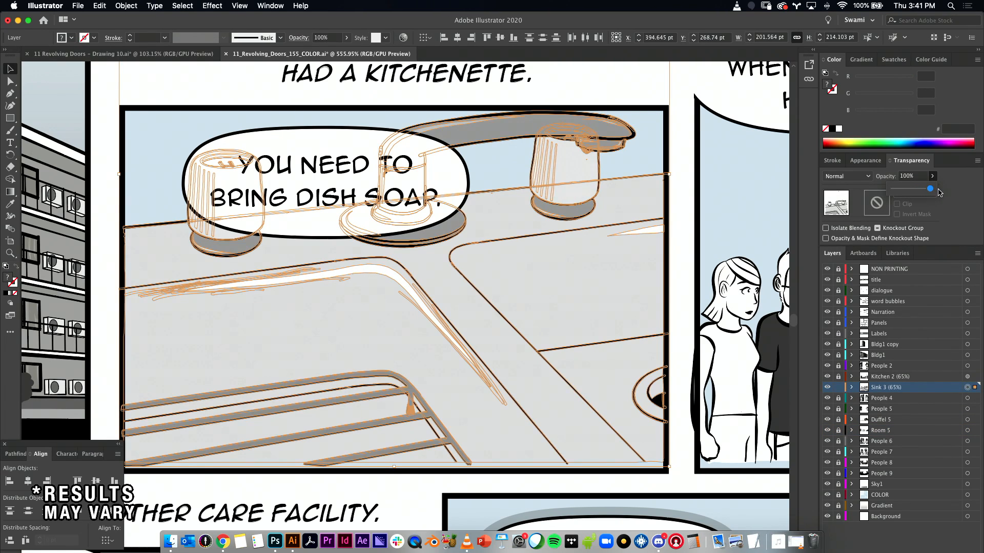
pyautogui.click(681, 189)
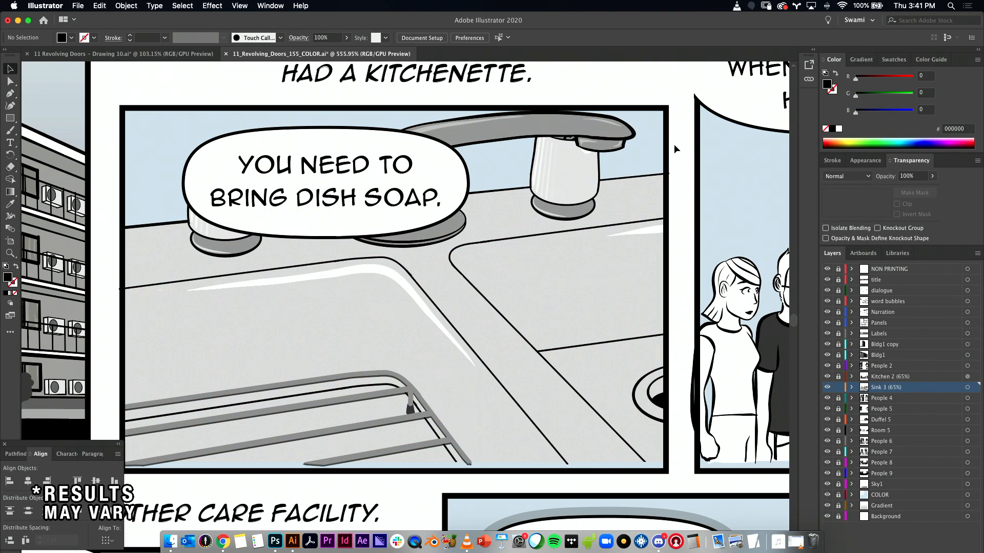
# - Select all the individual sink shapes in the dish soap panel and set their opacity to 65%
pyautogui.moveTo(681, 105); pyautogui.dragTo(95, 483)
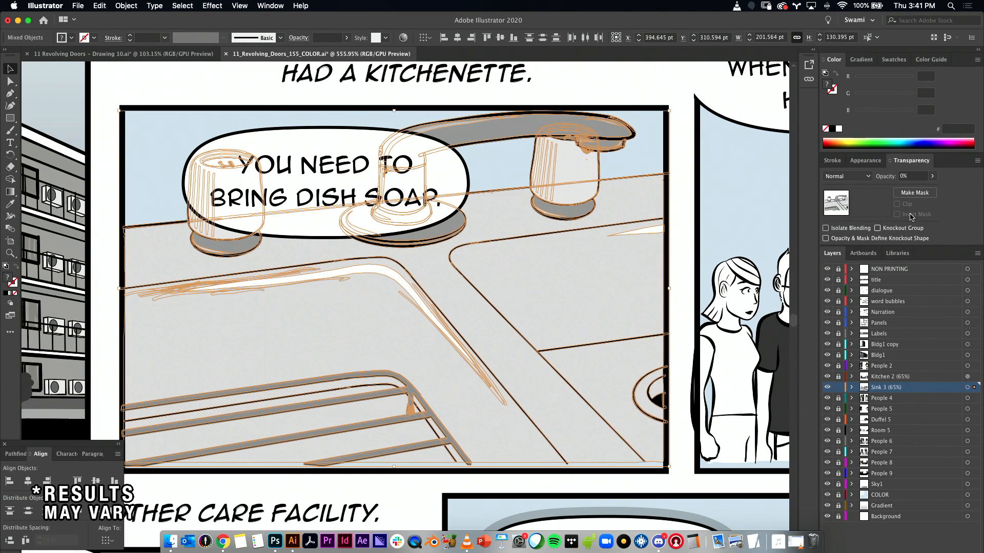
pyautogui.click(915, 176)
pyautogui.press('Return')
pyautogui.click(679, 216)
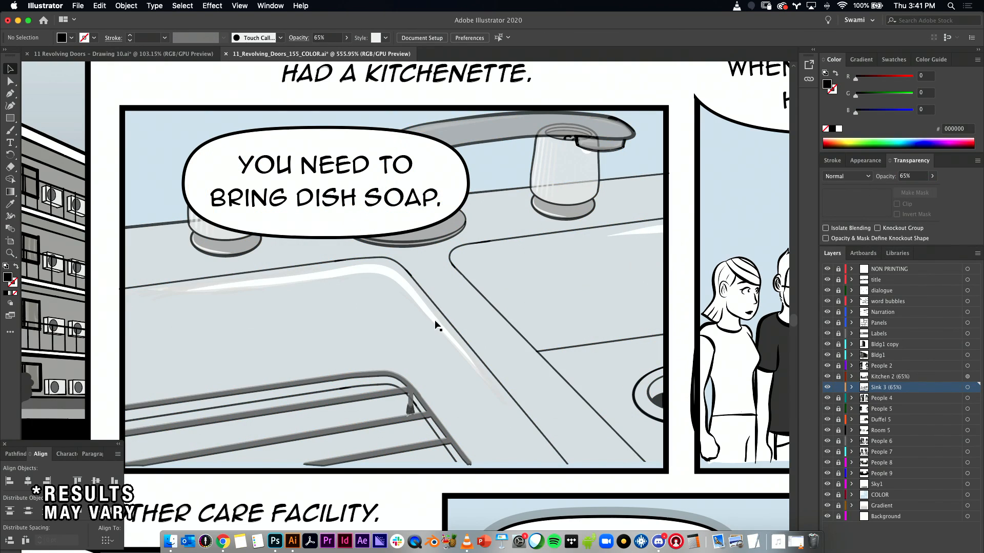
# - Examine the overlaps in the faucet and sink, and undo the per-object opacity change to restore 65% on the whole layer
pyautogui.scroll(5, 563, 175)
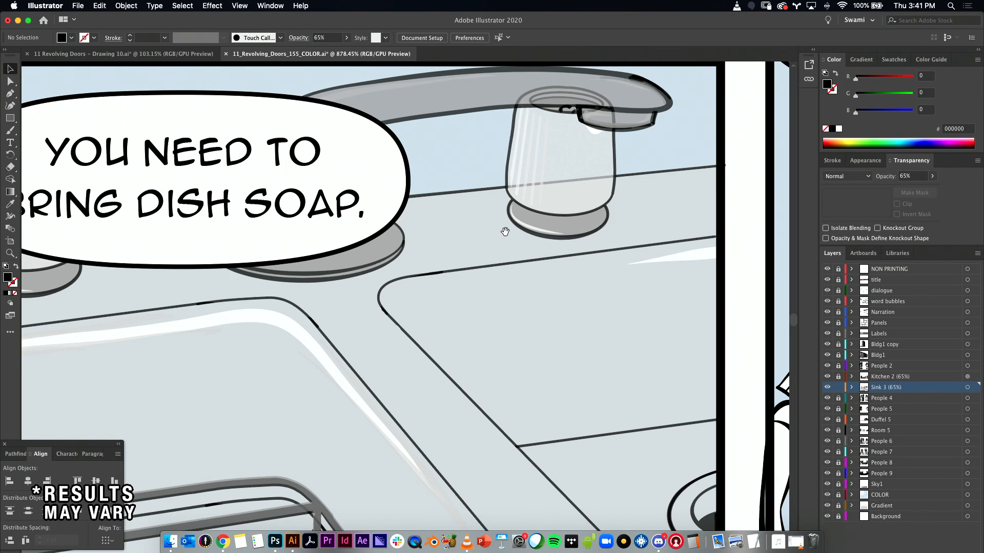
pyautogui.moveTo(518, 234); pyautogui.dragTo(662, 222)
pyautogui.moveTo(631, 251); pyautogui.dragTo(619, 155)
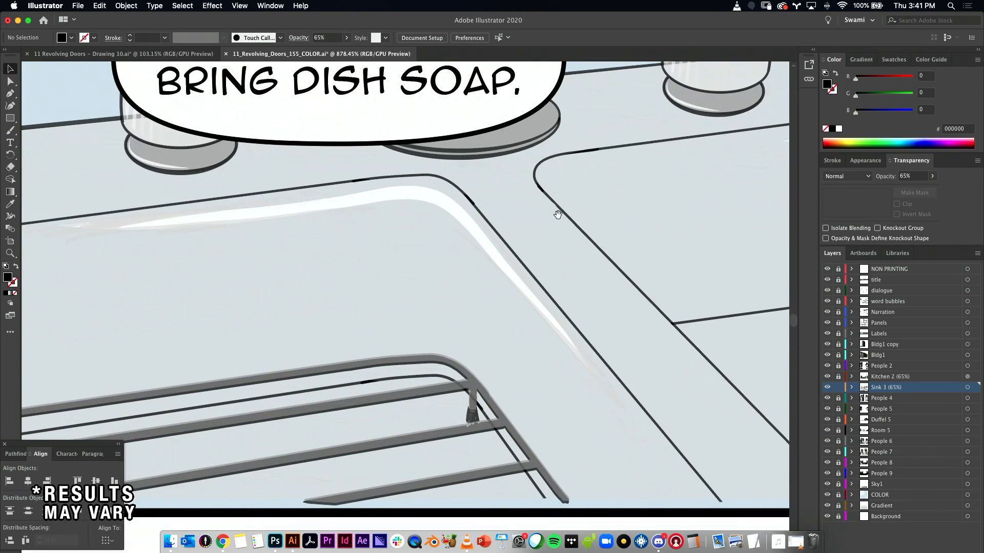
pyautogui.moveTo(615, 243); pyautogui.dragTo(549, 325)
pyautogui.scroll(3, 549, 324)
pyautogui.hscroll(3, 549, 324)
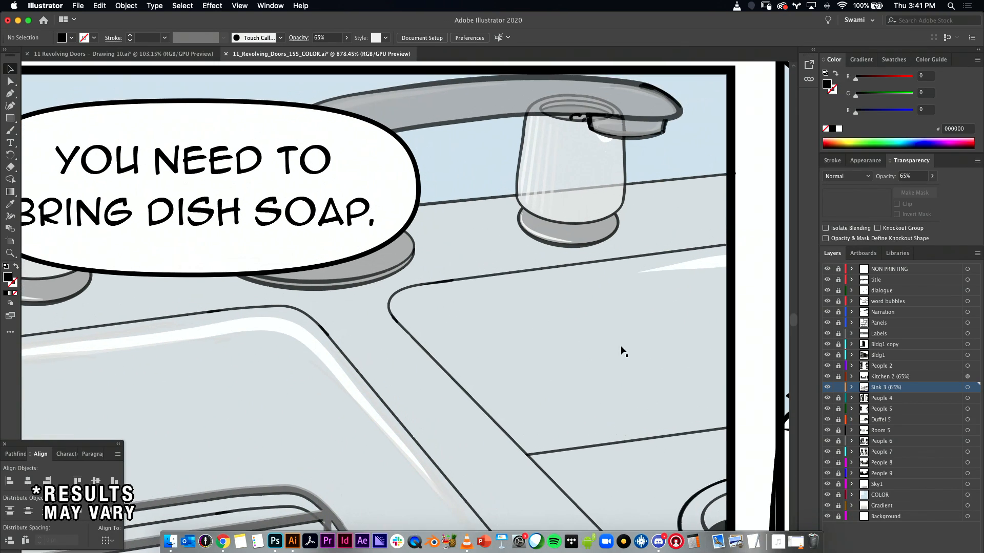
pyautogui.press('super+a')
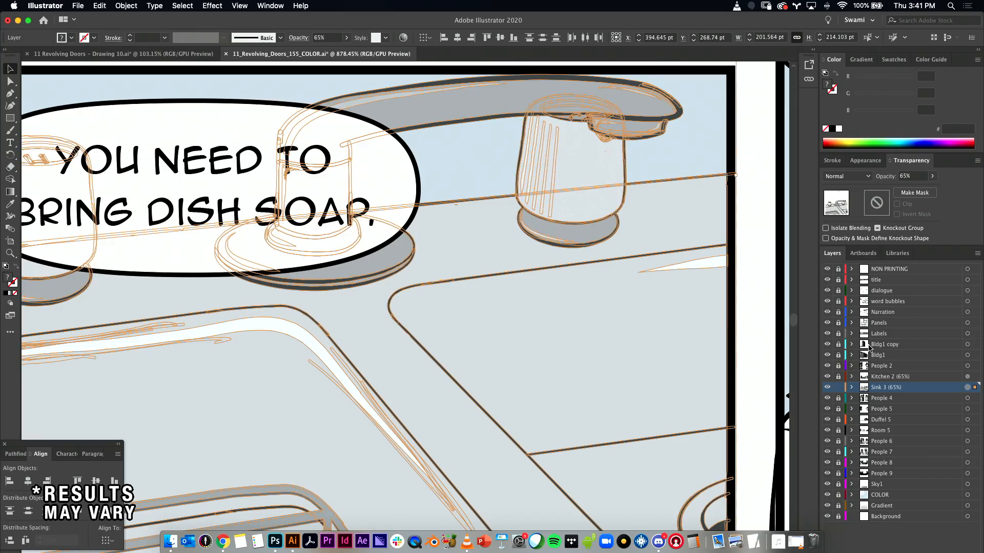
pyautogui.click(750, 255)
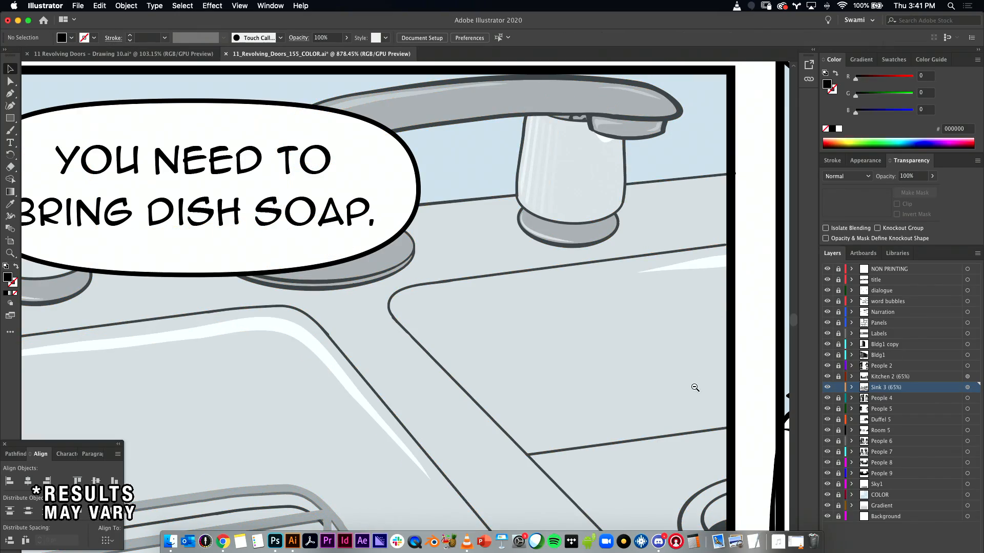
# - Unlock the Room 5 layer and select the armchair in the bedroom panel to check its opacity
pyautogui.moveTo(693, 384); pyautogui.dragTo(589, 395)
pyautogui.scroll(-10, 590, 395)
pyautogui.hscroll(-5, 589, 395)
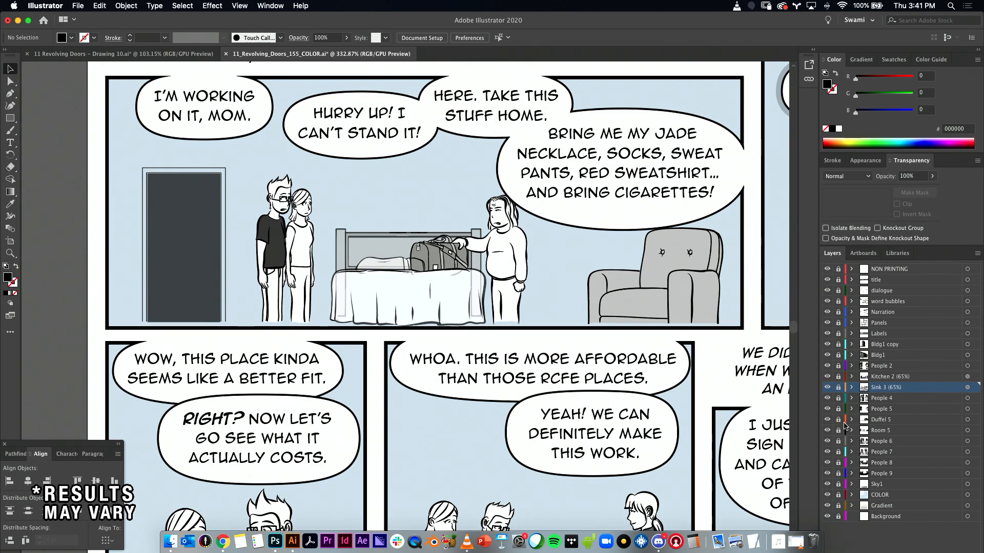
pyautogui.moveTo(448, 290)
pyautogui.mouseDown()
pyautogui.moveTo(544, 290)
pyautogui.moveTo(431, 290)
pyautogui.mouseUp()
pyautogui.moveTo(627, 239); pyautogui.dragTo(735, 366)
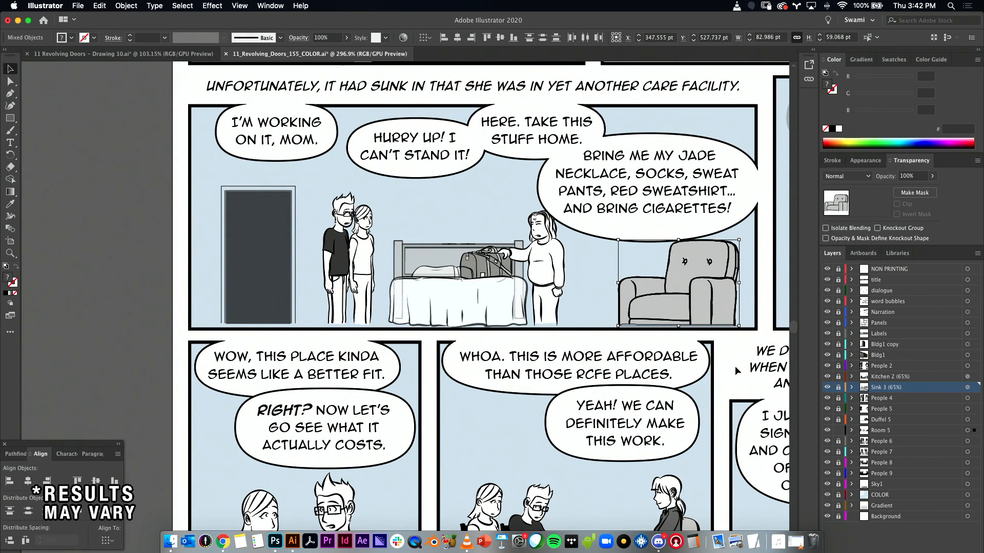
pyautogui.click(605, 263)
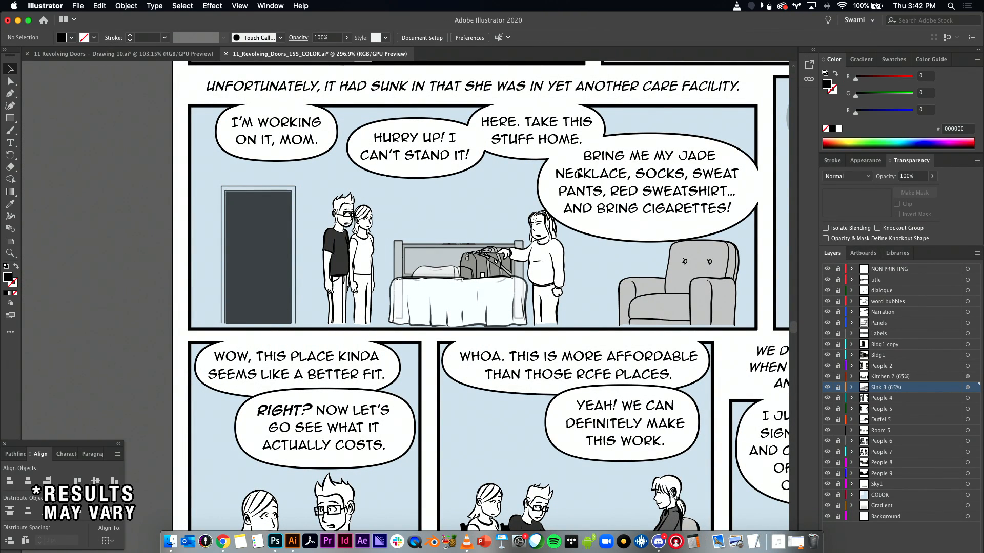
# - Select the door and bed shapes in the bedroom panel and set their object opacity to 100%
pyautogui.moveTo(586, 153); pyautogui.dragTo(206, 365)
pyautogui.click(906, 176)
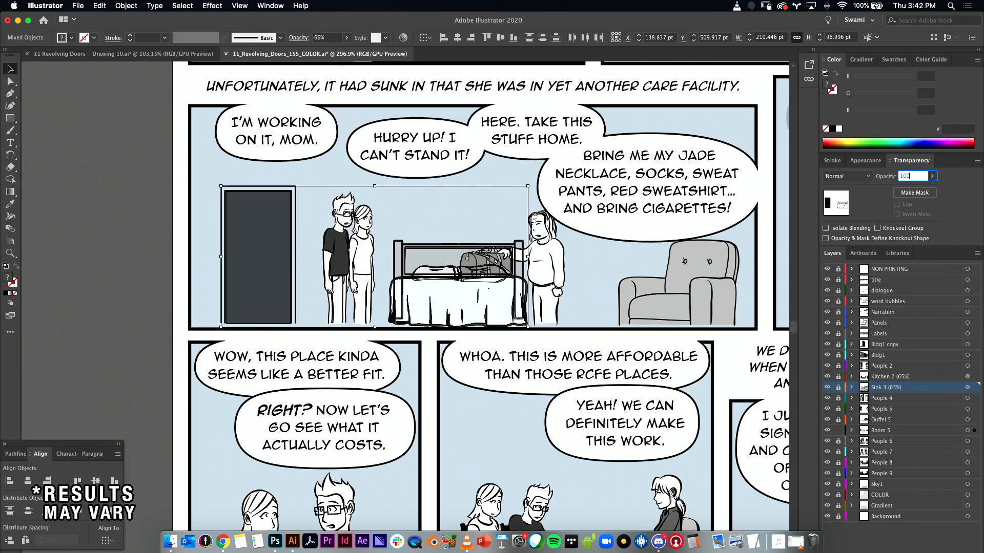
pyautogui.press('Return')
pyautogui.click(154, 255)
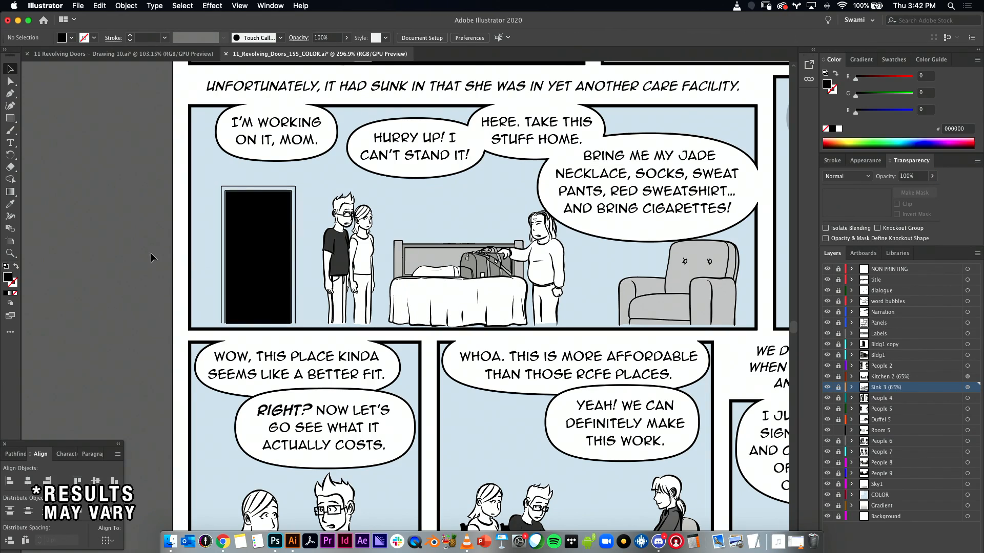
# - Set the opacity of the entire Room 5 layer to 65%
pyautogui.moveTo(459, 297); pyautogui.dragTo(488, 299)
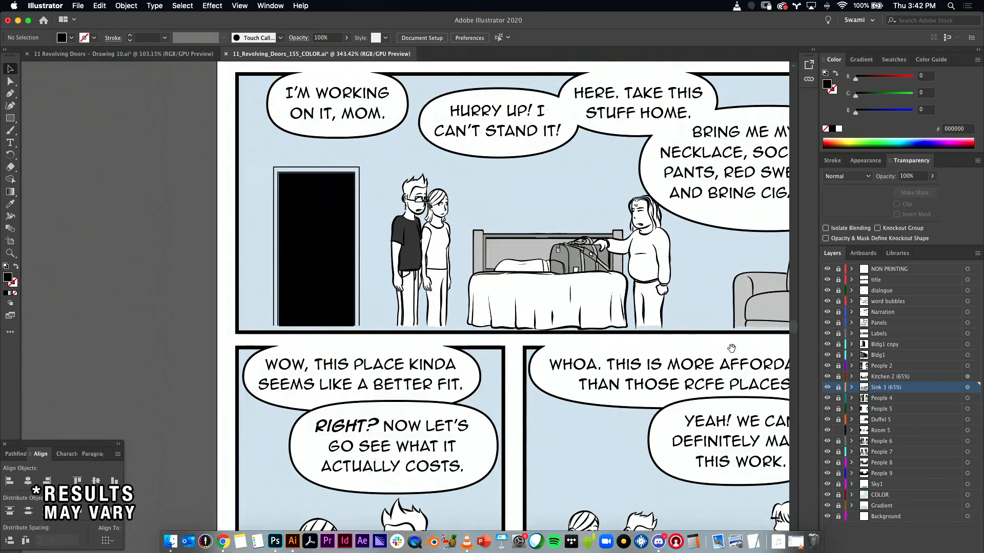
pyautogui.moveTo(714, 358); pyautogui.dragTo(599, 364)
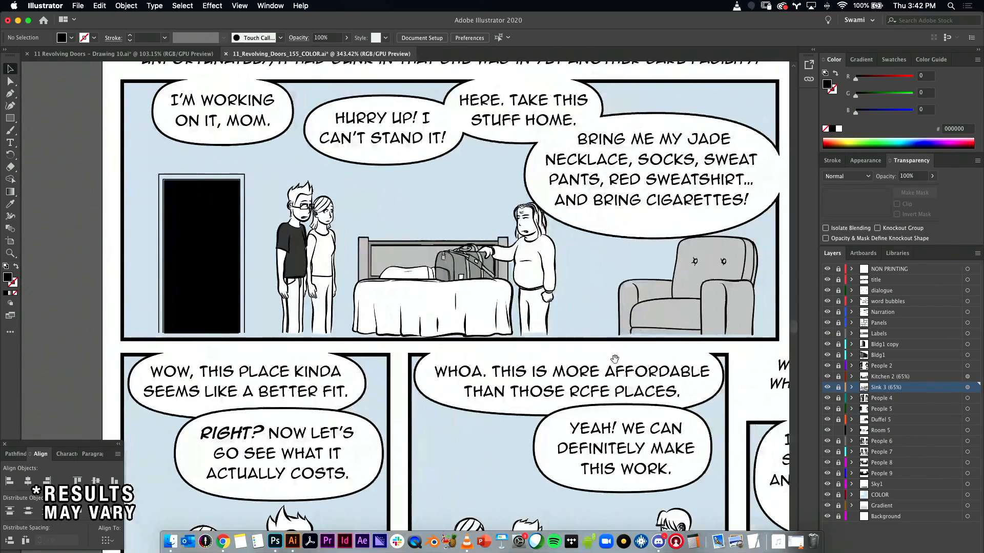
pyautogui.click(967, 431)
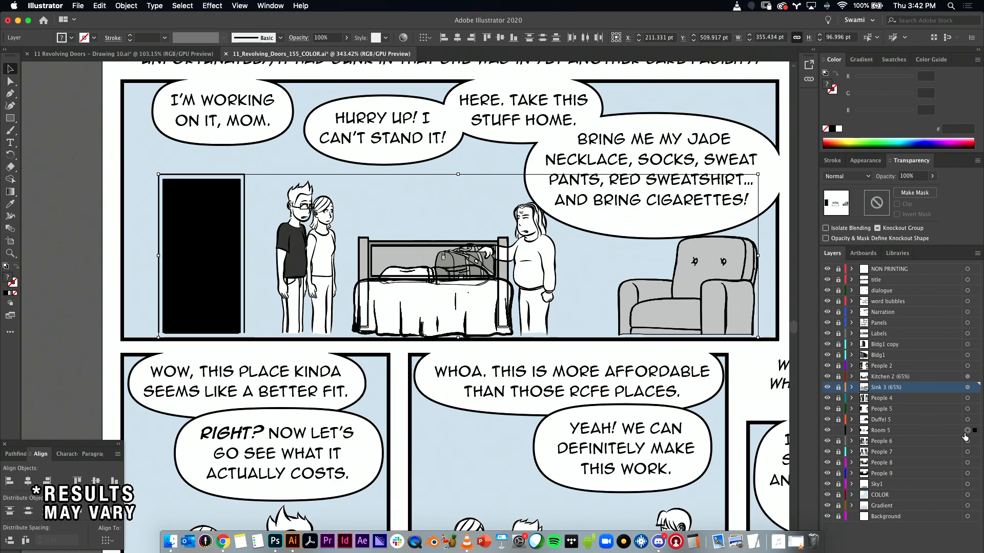
pyautogui.click(932, 177)
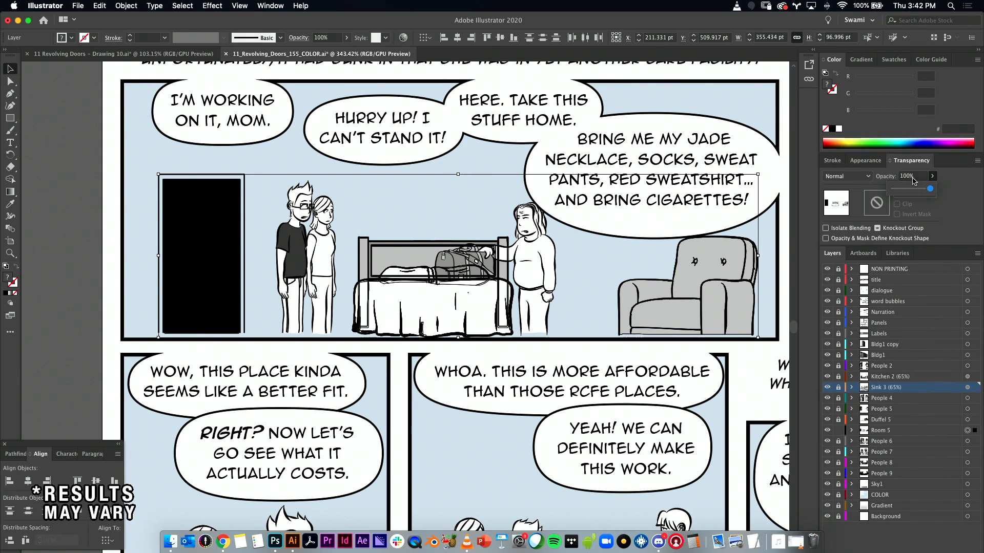
pyautogui.click(909, 176)
pyautogui.write('65')
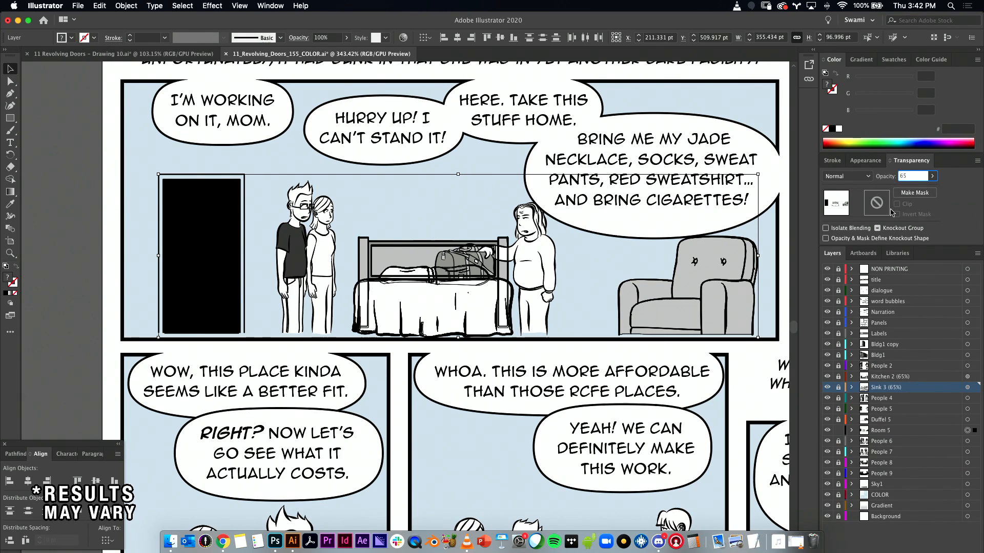
pyautogui.press('Return')
pyautogui.click(76, 266)
# - Toggle the Duffel 5 layer's visibility to compare the bed with and without the bag, and unlock that layer
pyautogui.moveTo(436, 323); pyautogui.dragTo(555, 337)
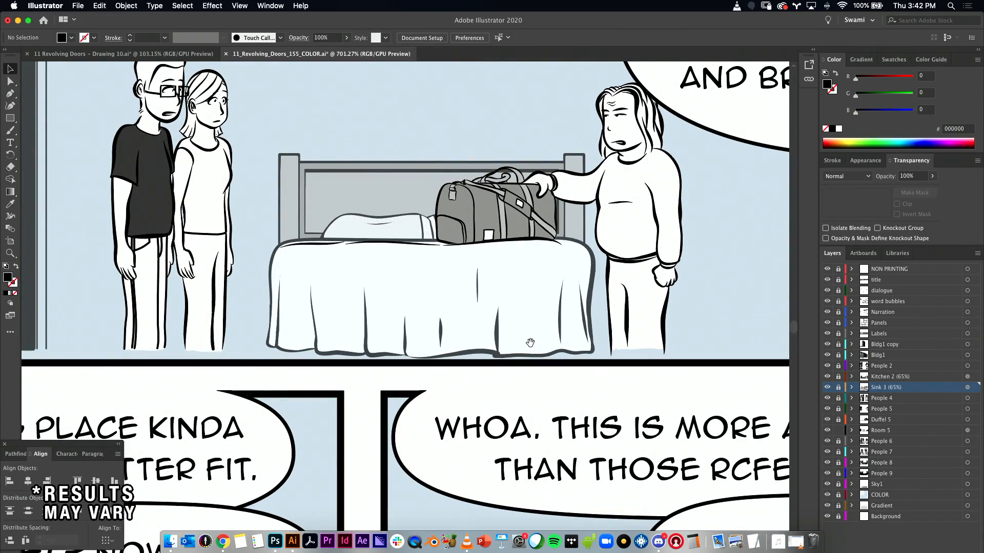
pyautogui.moveTo(493, 290); pyautogui.dragTo(562, 294)
pyautogui.moveTo(494, 261); pyautogui.dragTo(636, 277)
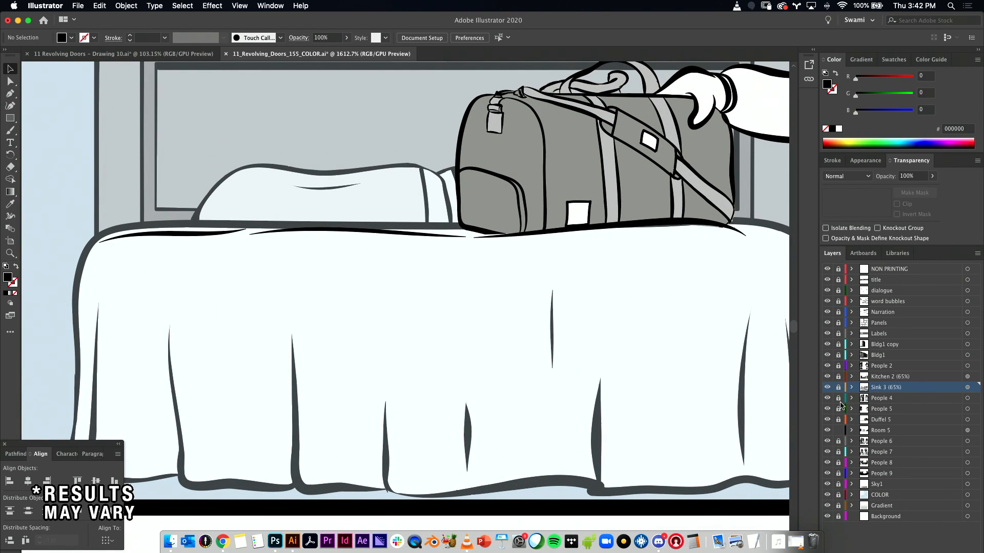
pyautogui.click(827, 419)
pyautogui.click(827, 420)
pyautogui.click(827, 420)
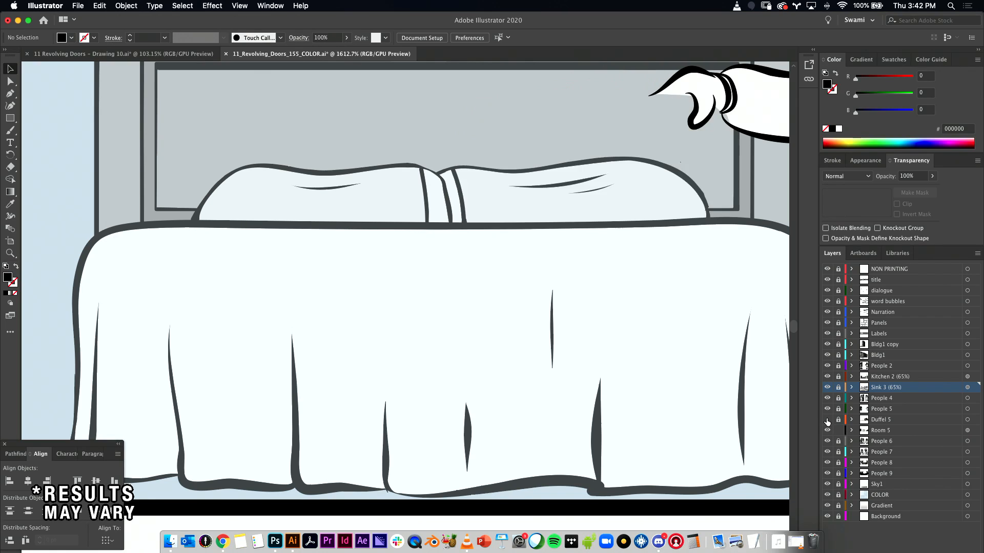
pyautogui.click(826, 419)
pyautogui.click(840, 419)
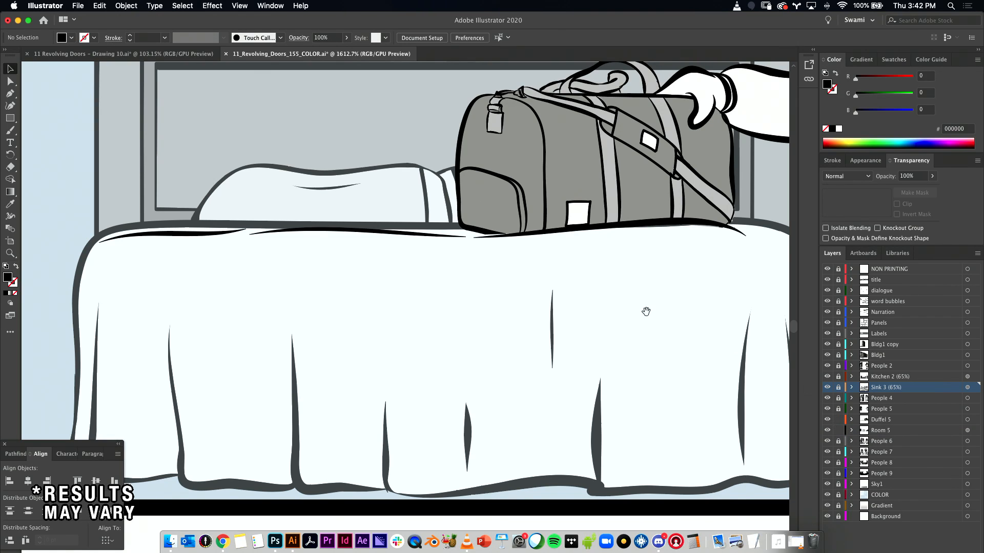
# - Select the three fold lines along the top edge of the bed and move them from the Duffel 5 layer to Room 5
pyautogui.moveTo(646, 312); pyautogui.dragTo(582, 337)
pyautogui.click(547, 251)
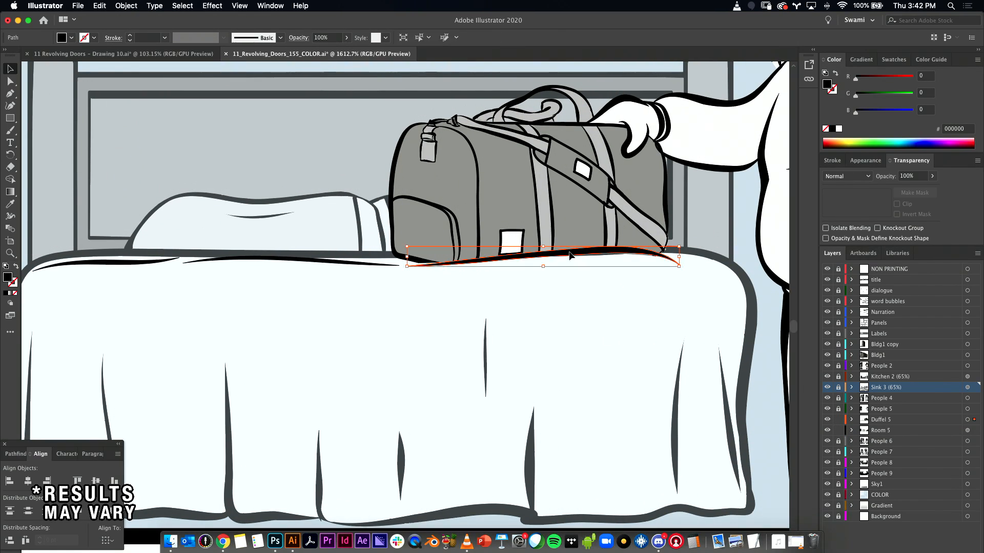
pyautogui.scroll(-2, 569, 266)
pyautogui.moveTo(600, 292); pyautogui.dragTo(590, 337)
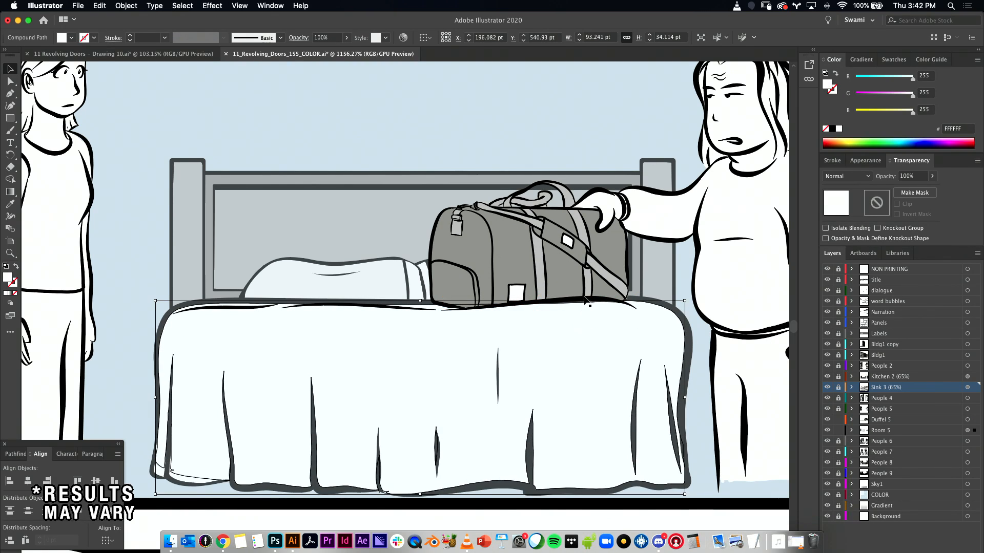
pyautogui.keyDown('shift'); pyautogui.click(372, 306); pyautogui.keyUp('shift')
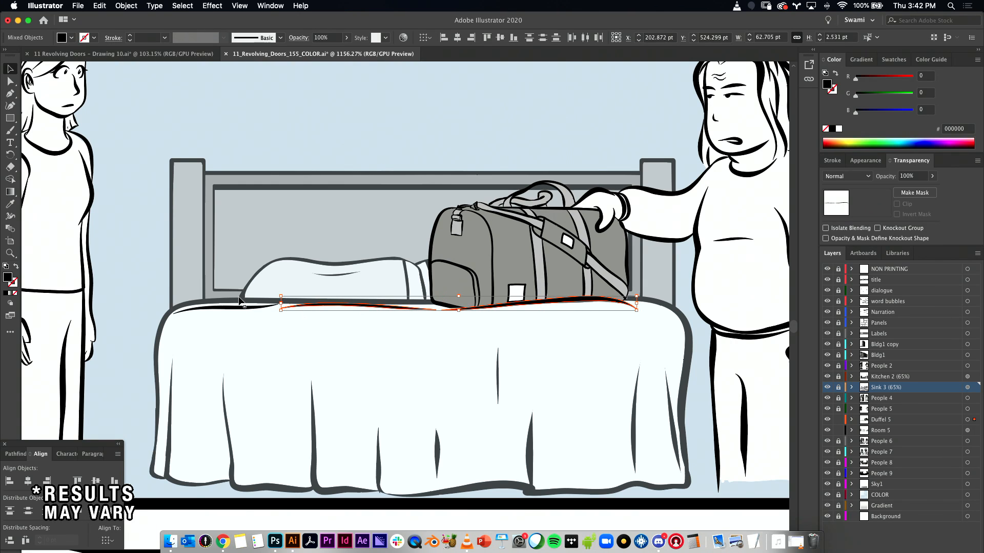
pyautogui.keyDown('shift'); pyautogui.click(241, 309); pyautogui.keyUp('shift')
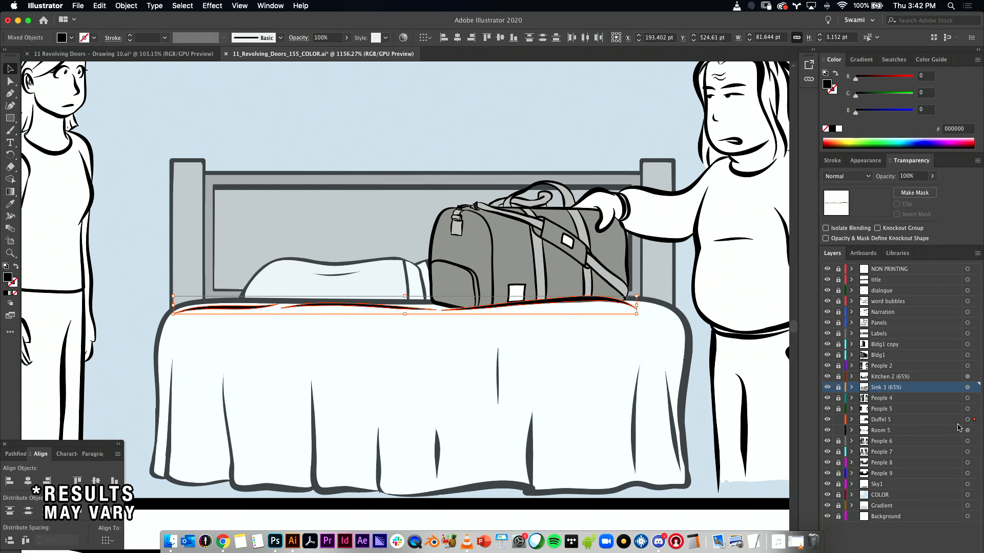
pyautogui.moveTo(974, 420); pyautogui.dragTo(975, 430)
pyautogui.click(557, 507)
pyautogui.scroll(6, 569, 328)
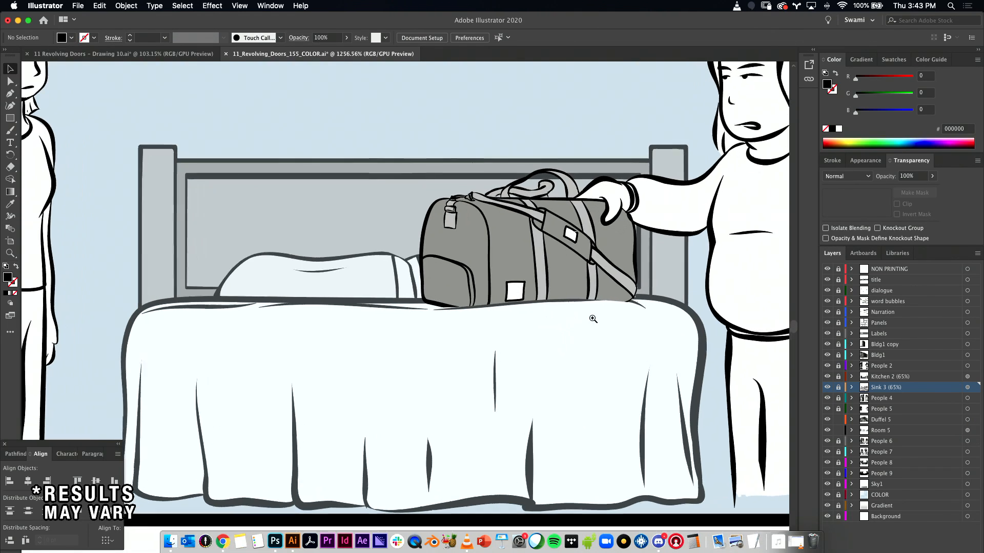
# - Select the fold line under the duffel bag and stretch it horizontally to about 35.15 pt wide
pyautogui.click(733, 300)
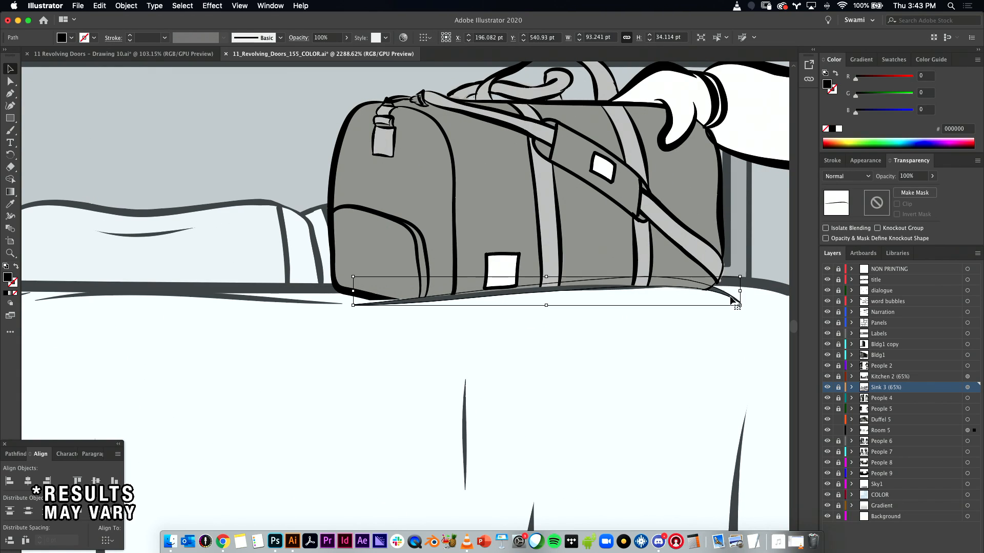
pyautogui.press('e')
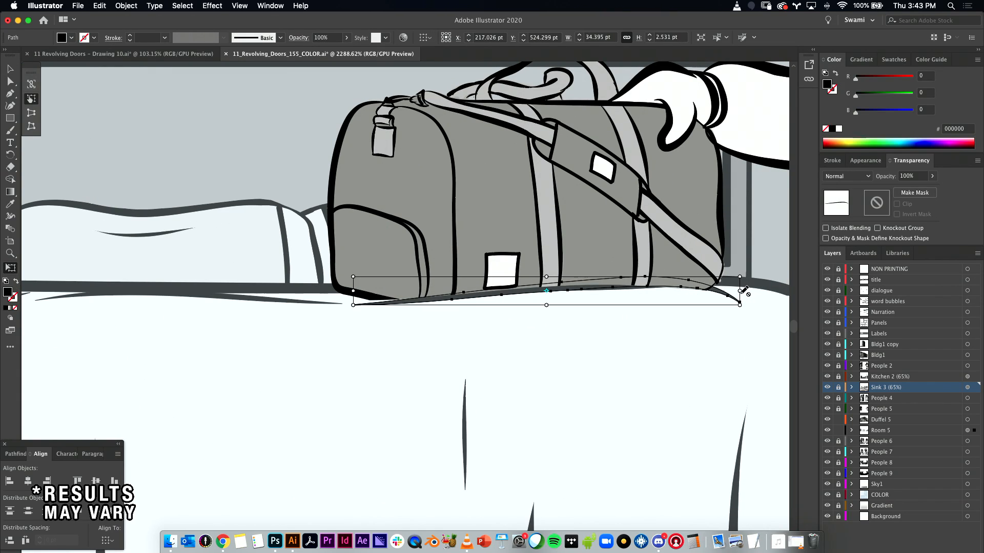
pyautogui.press('v')
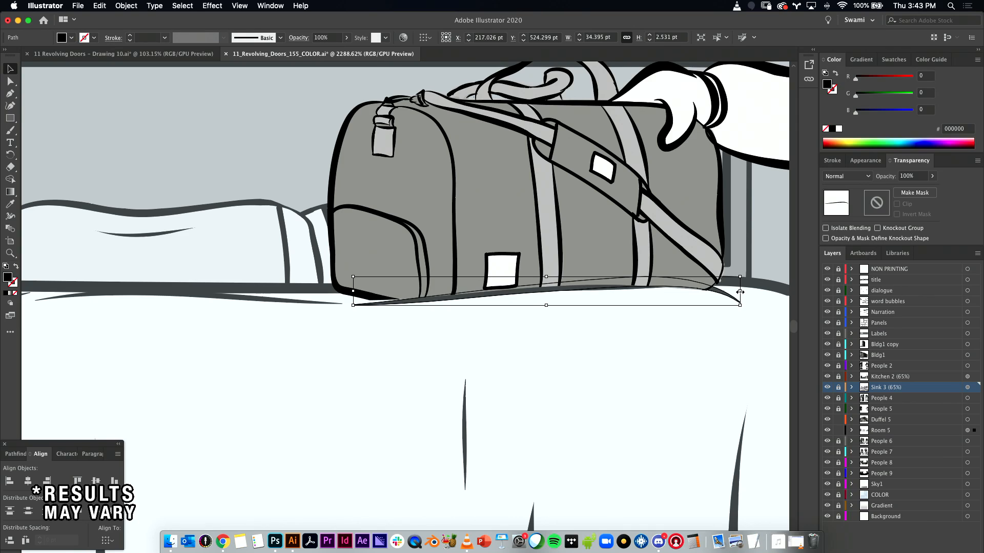
pyautogui.press('e')
pyautogui.press('v')
pyautogui.press('e')
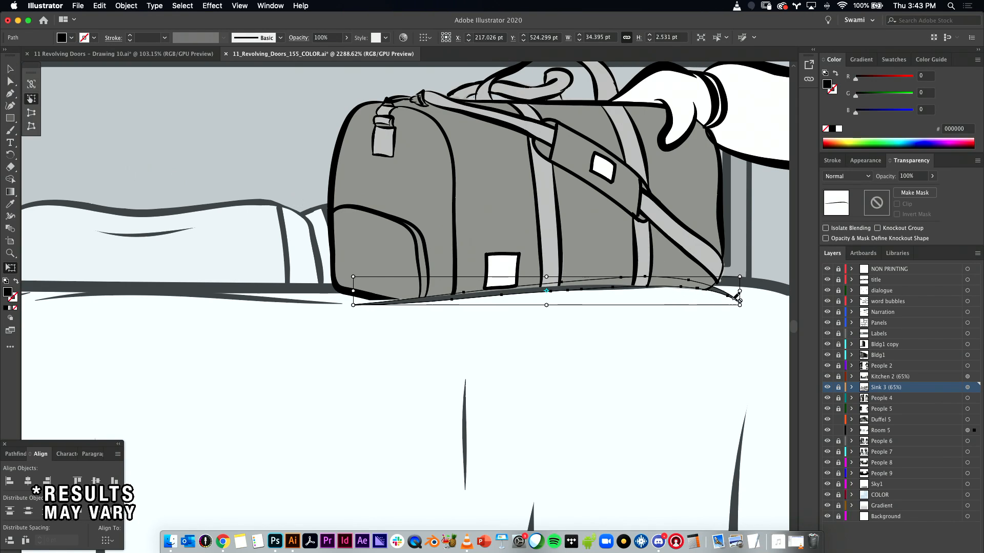
pyautogui.moveTo(741, 291); pyautogui.dragTo(749, 290)
pyautogui.press('v')
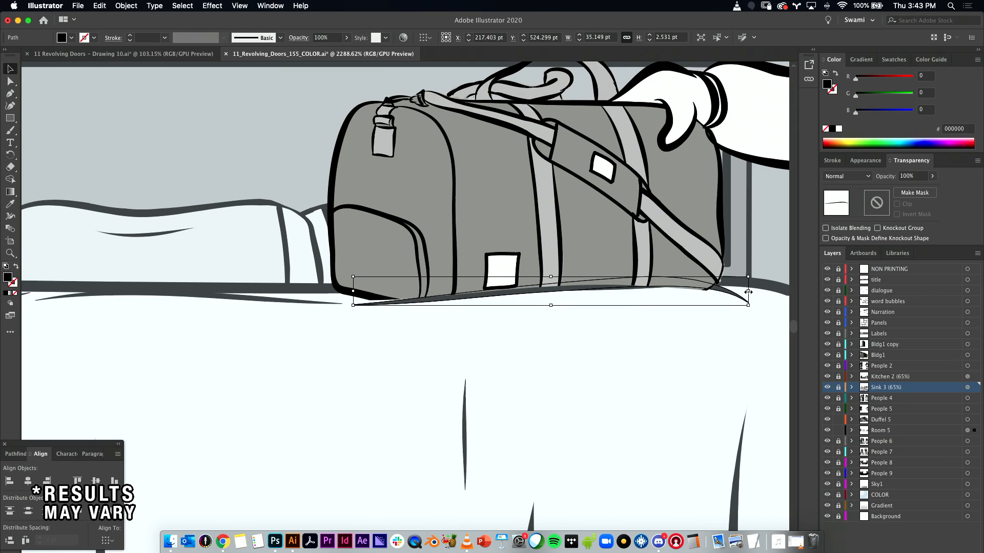
# - With the Room 5 layer active, rotate the fold line under the duffel slightly and adjust its position and height to follow the bed edge
pyautogui.click(886, 432)
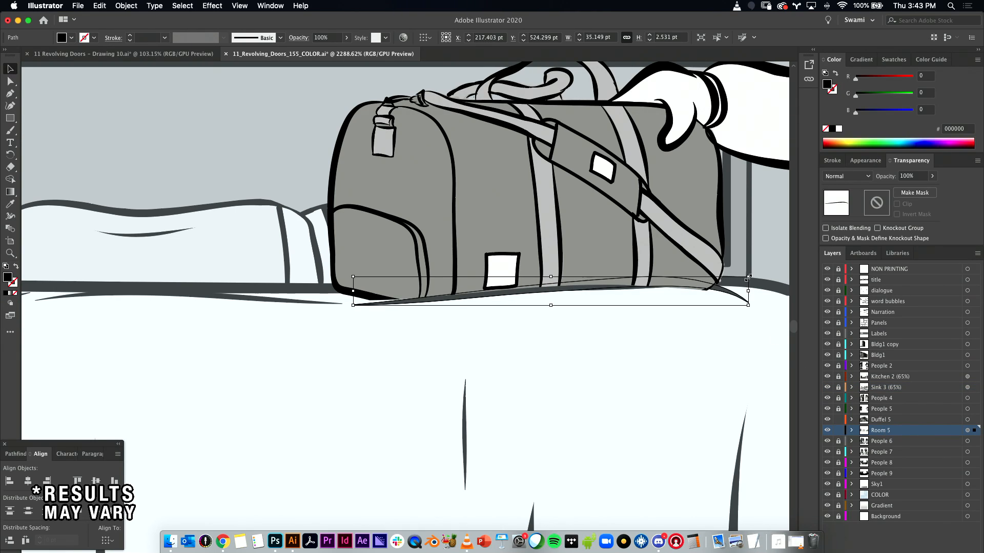
pyautogui.moveTo(753, 290); pyautogui.dragTo(719, 302)
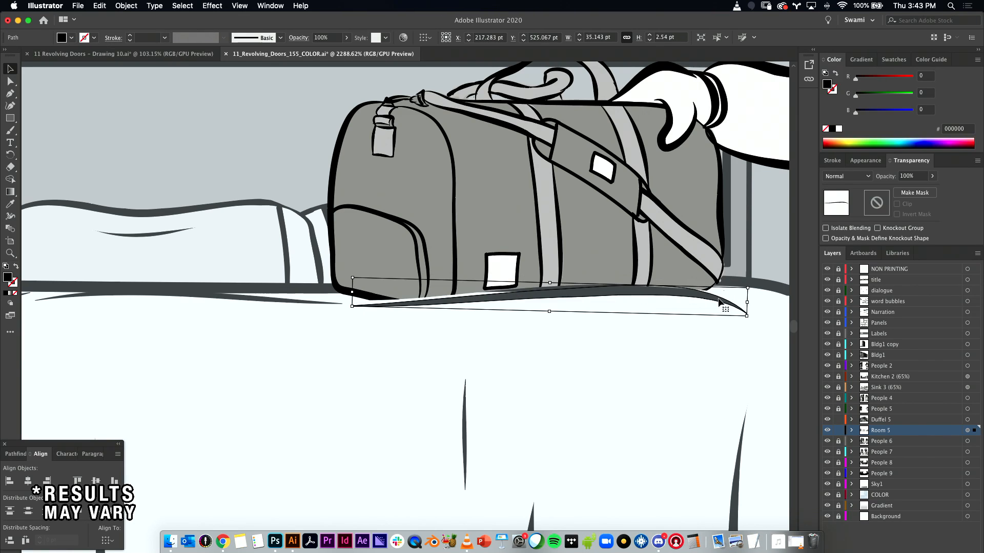
pyautogui.moveTo(348, 293); pyautogui.dragTo(348, 290)
pyautogui.moveTo(598, 295); pyautogui.dragTo(613, 290)
pyautogui.moveTo(556, 282); pyautogui.dragTo(552, 307)
pyautogui.click(548, 324)
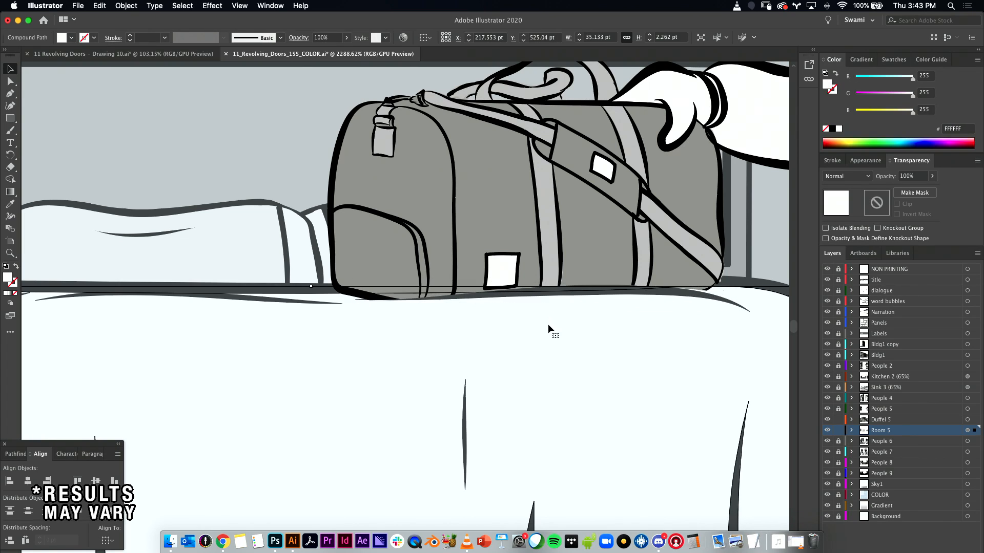
pyautogui.keyDown('alt'); pyautogui.keyDown('super'); pyautogui.click(635, 336); pyautogui.keyUp('super'); pyautogui.keyUp('alt')
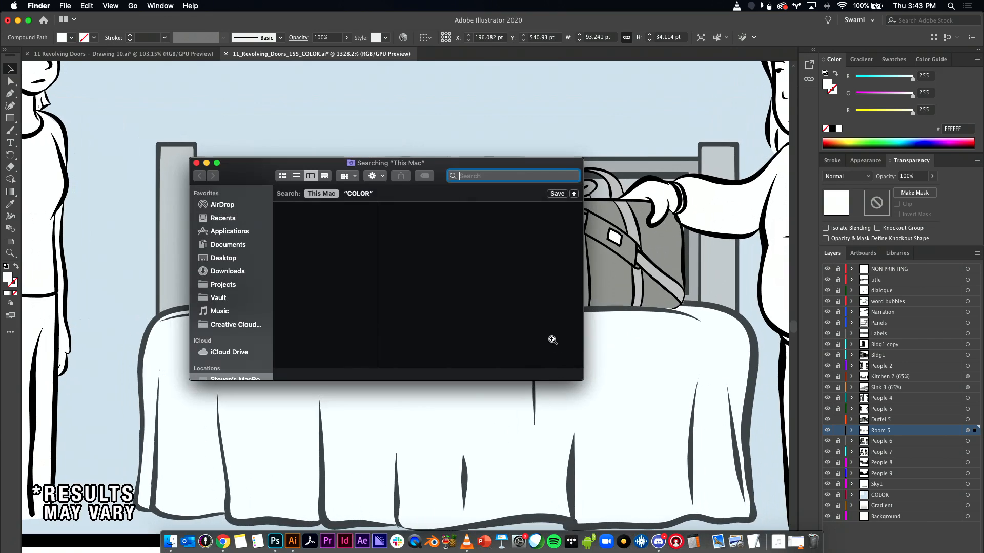
pyautogui.click(197, 163)
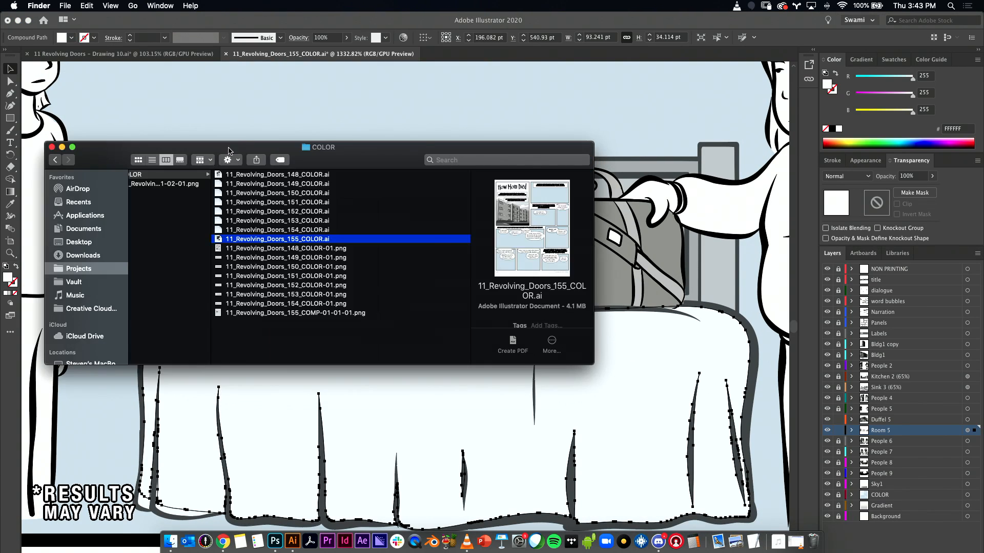
pyautogui.press('super+Tab')
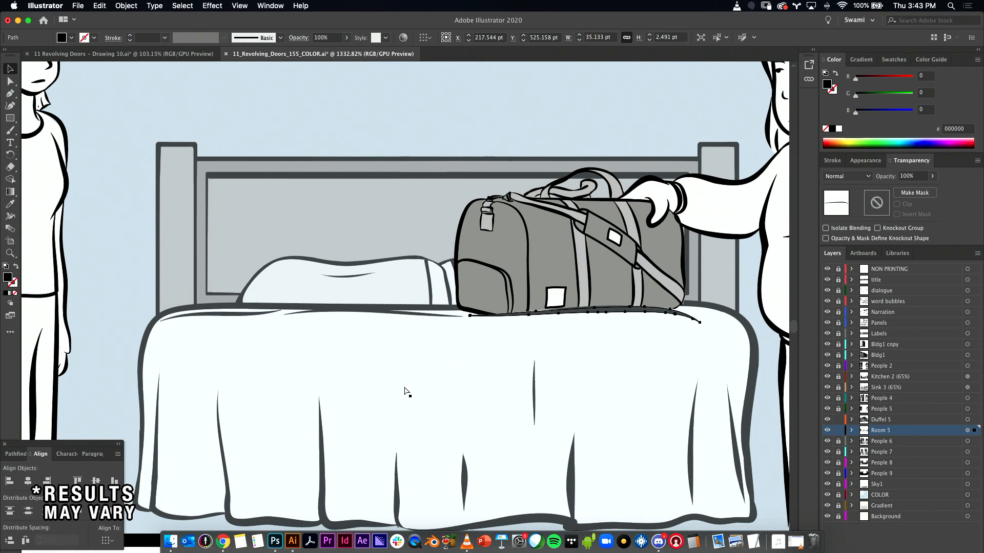
pyautogui.click(92, 281)
# - Review the whole comic page from the bedroom panel to the title, checking the tones and overlaps in each panel
pyautogui.keyDown('alt'); pyautogui.keyDown('super'); pyautogui.click(574, 368); pyautogui.keyUp('super'); pyautogui.keyUp('alt')
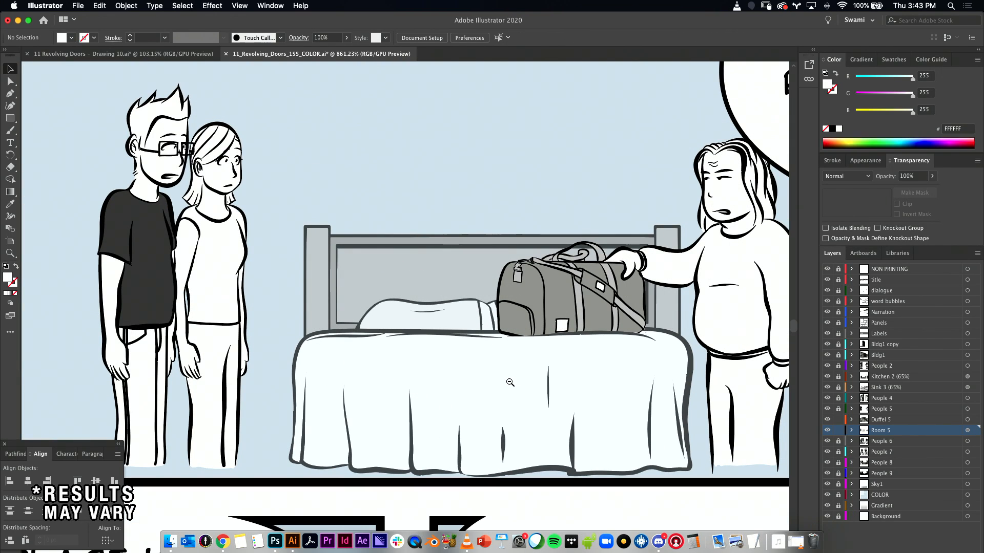
pyautogui.moveTo(510, 383); pyautogui.dragTo(497, 377)
pyautogui.moveTo(597, 375); pyautogui.dragTo(536, 351)
pyautogui.moveTo(613, 342); pyautogui.dragTo(451, 222)
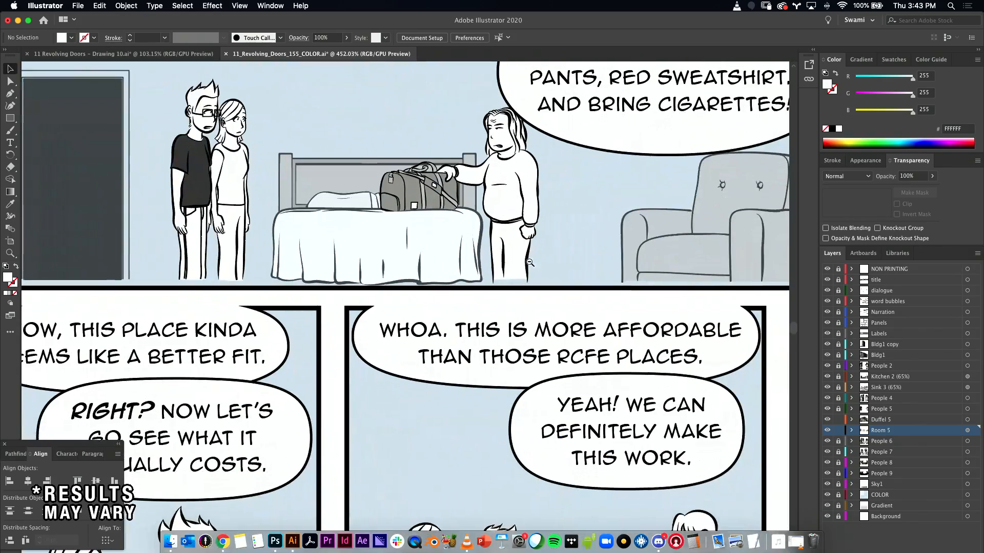
pyautogui.moveTo(574, 281); pyautogui.dragTo(505, 296)
pyautogui.moveTo(630, 334); pyautogui.dragTo(505, 242)
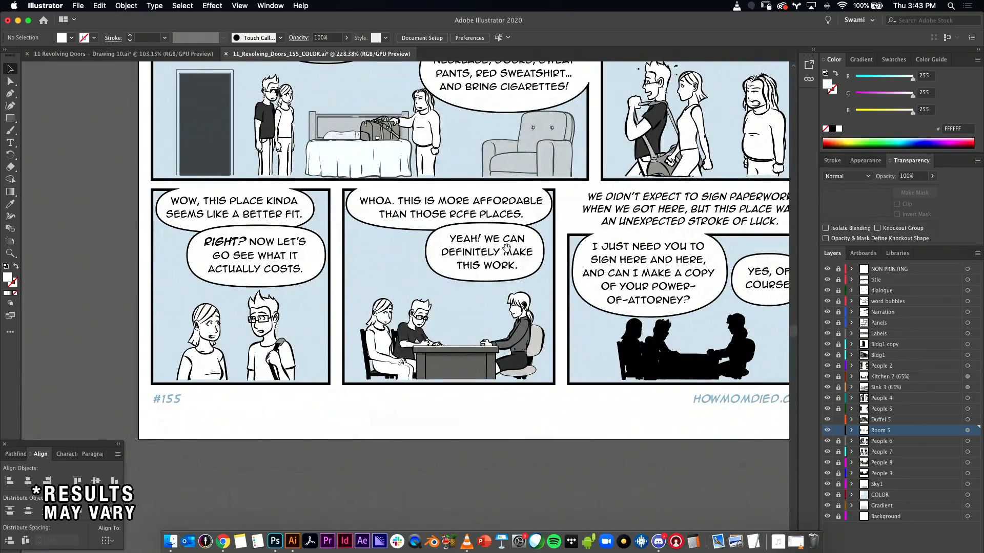
pyautogui.scroll(5, 423, 407)
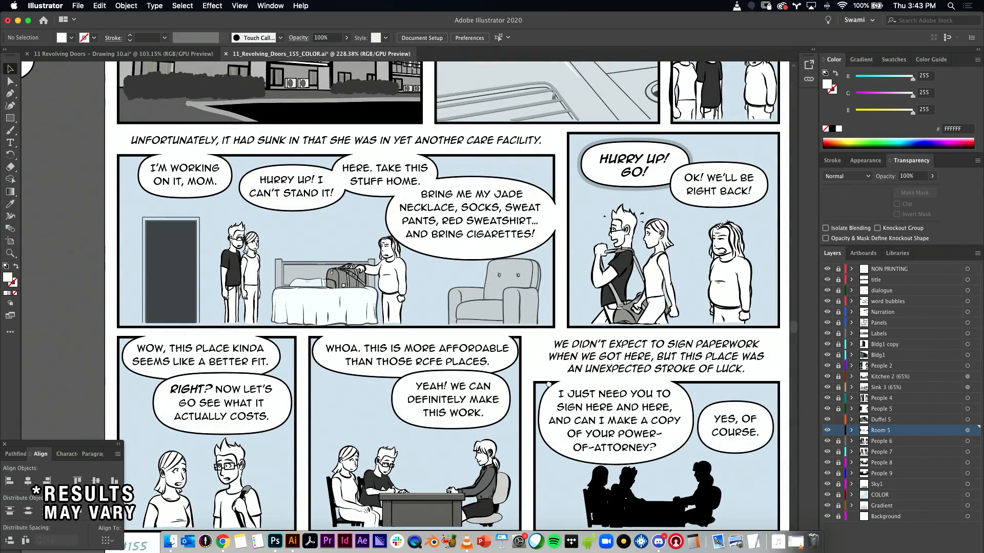
pyautogui.scroll(-3, 551, 391)
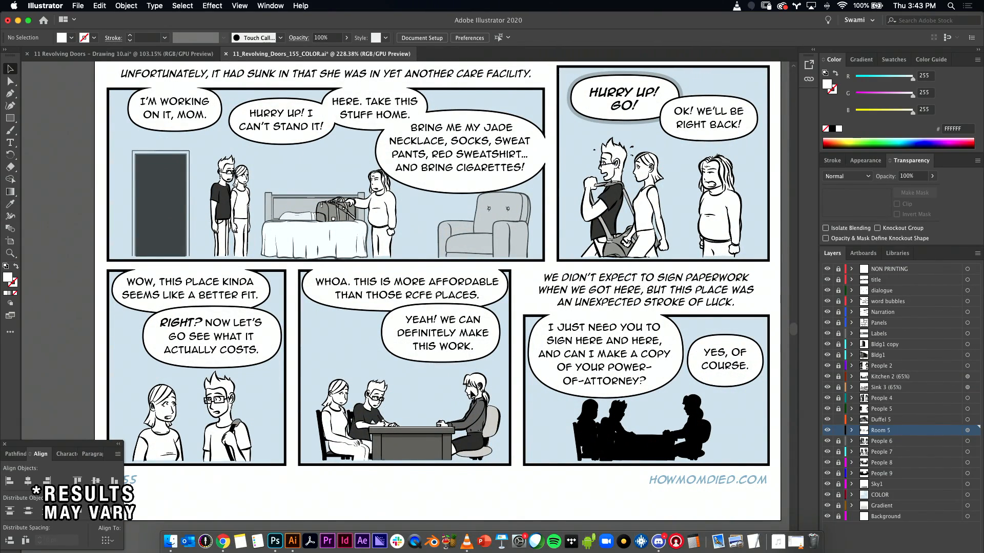
pyautogui.scroll(15, 451, 174)
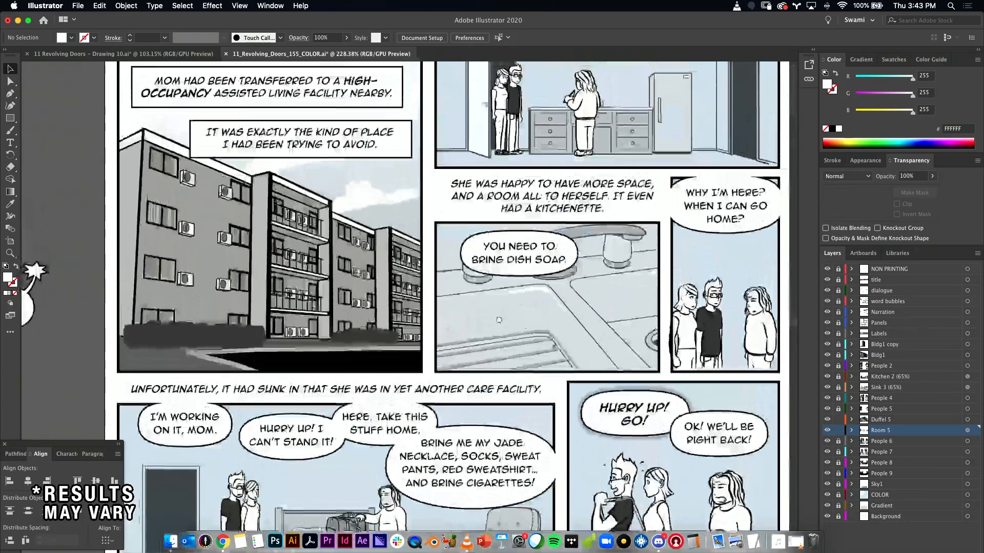
pyautogui.scroll(4, 497, 343)
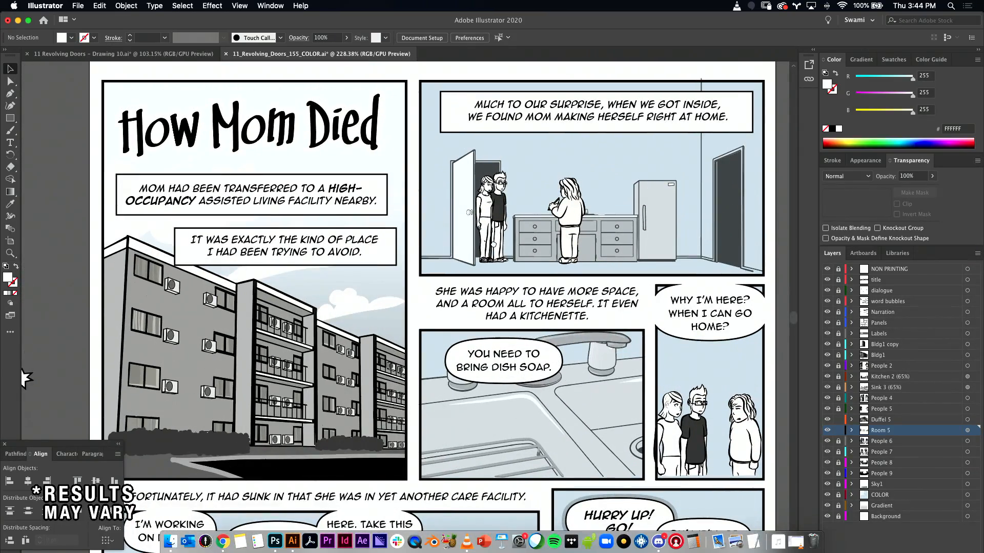
pyautogui.hscroll(5, 400, 308)
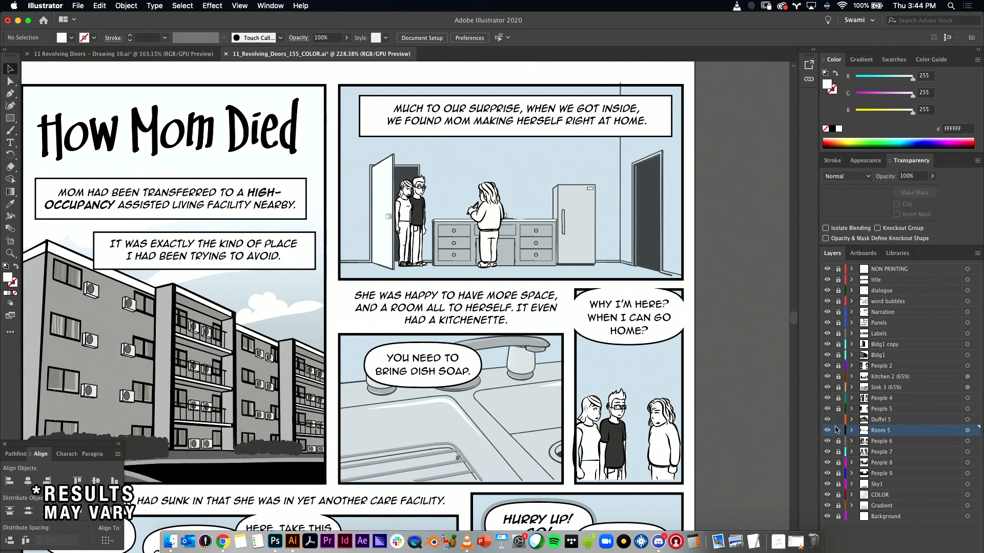
# - Examine the figures and furniture close up along the panels' lower borders, looking for gaps beneath the artwork
pyautogui.moveTo(633, 477); pyautogui.dragTo(695, 371)
pyautogui.moveTo(628, 386); pyautogui.dragTo(685, 393)
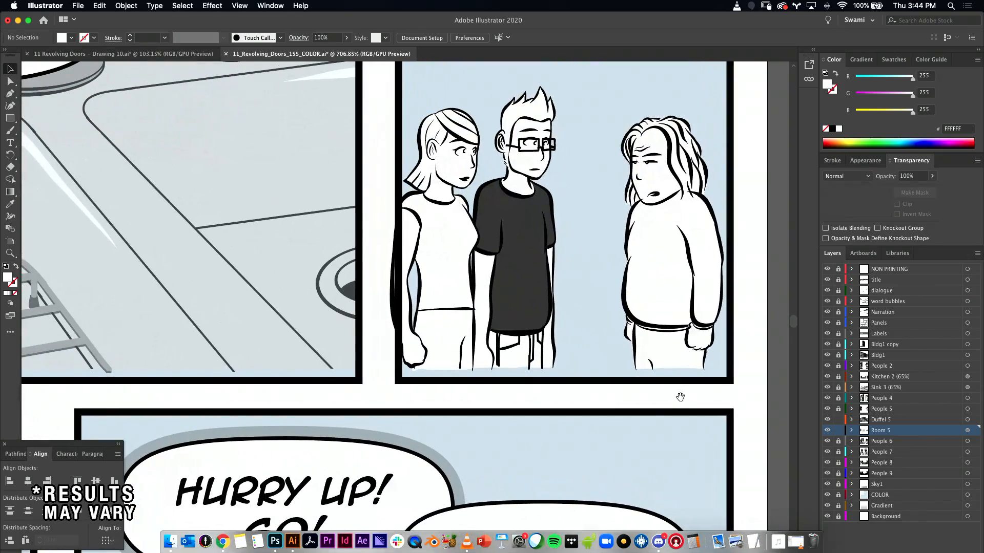
pyautogui.scroll(-10, 563, 505)
pyautogui.scroll(-10, 227, 400)
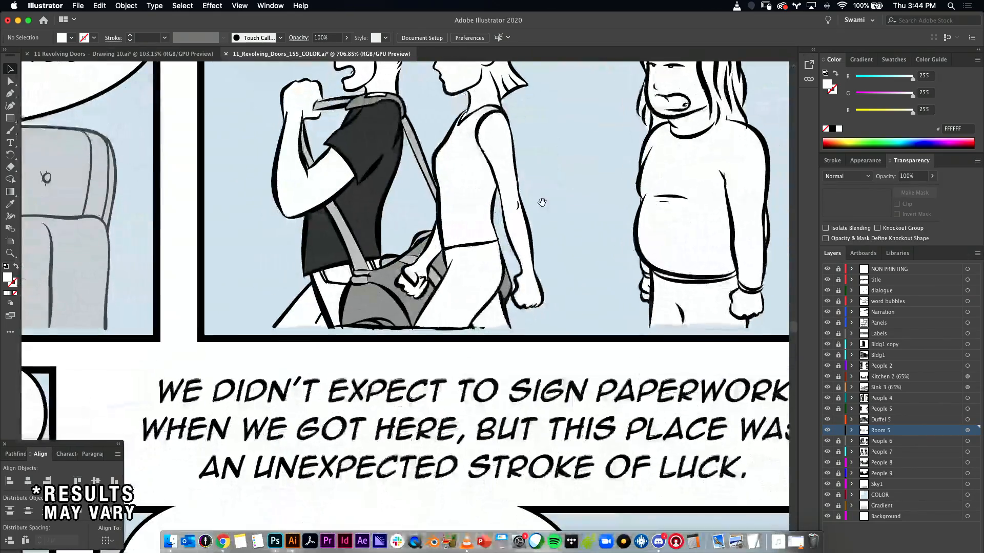
pyautogui.scroll(-7, 226, 400)
pyautogui.hscroll(-5, 226, 400)
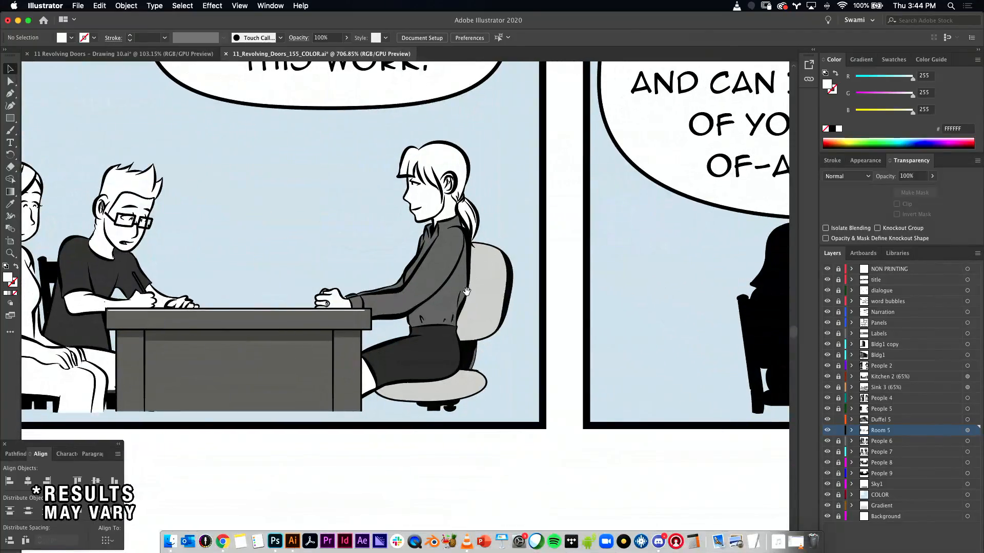
pyautogui.moveTo(466, 292); pyautogui.dragTo(582, 291)
pyautogui.moveTo(582, 291); pyautogui.dragTo(446, 311)
pyautogui.moveTo(573, 266); pyautogui.dragTo(412, 418)
pyautogui.moveTo(587, 380); pyautogui.dragTo(527, 318)
pyautogui.moveTo(380, 137); pyautogui.dragTo(347, 294)
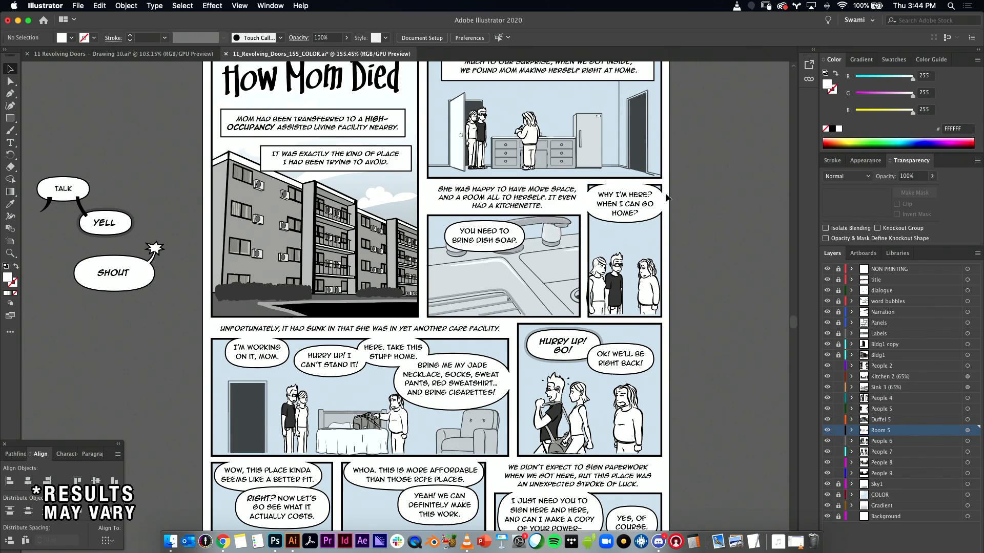
# - Select all the unlocked people, room and prop artwork and move it down about 3.8 pt to meet the panel borders
pyautogui.press('super+a')
pyautogui.moveTo(322, 439); pyautogui.dragTo(516, 206)
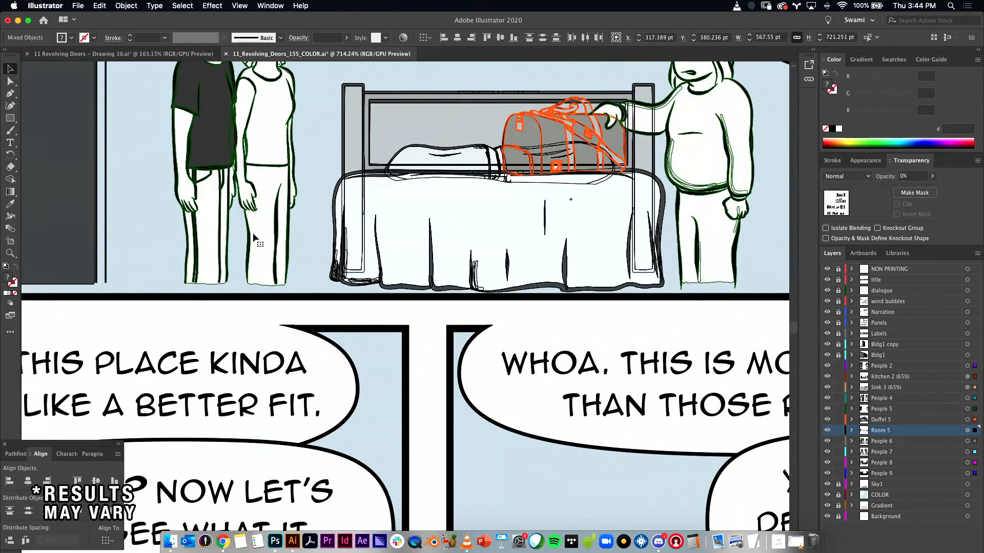
pyautogui.moveTo(260, 229); pyautogui.dragTo(262, 242)
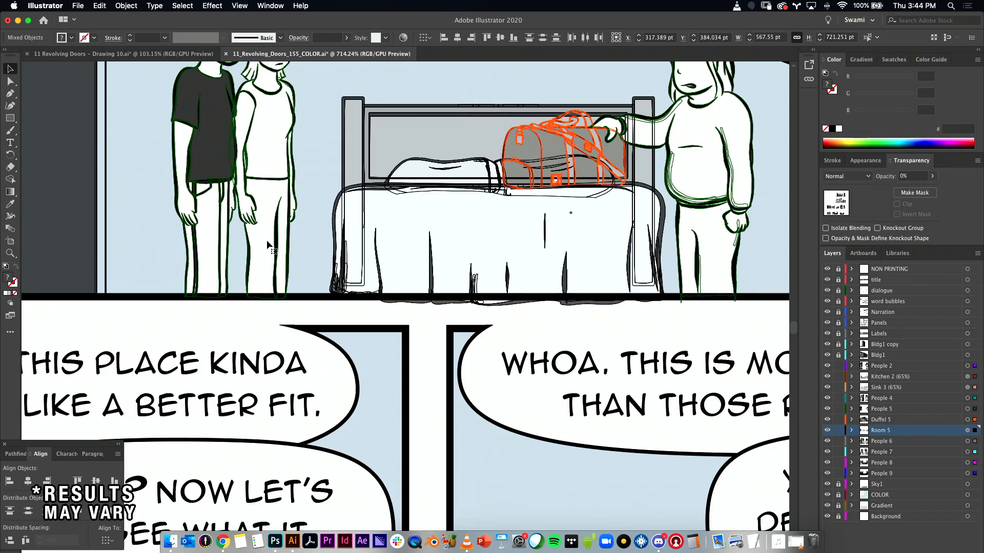
# - Delete the stray mark sticking out below the panel border under the woman in the bottom row's first panel
pyautogui.moveTo(476, 500); pyautogui.dragTo(538, 143)
pyautogui.scroll(-10, 450, 356)
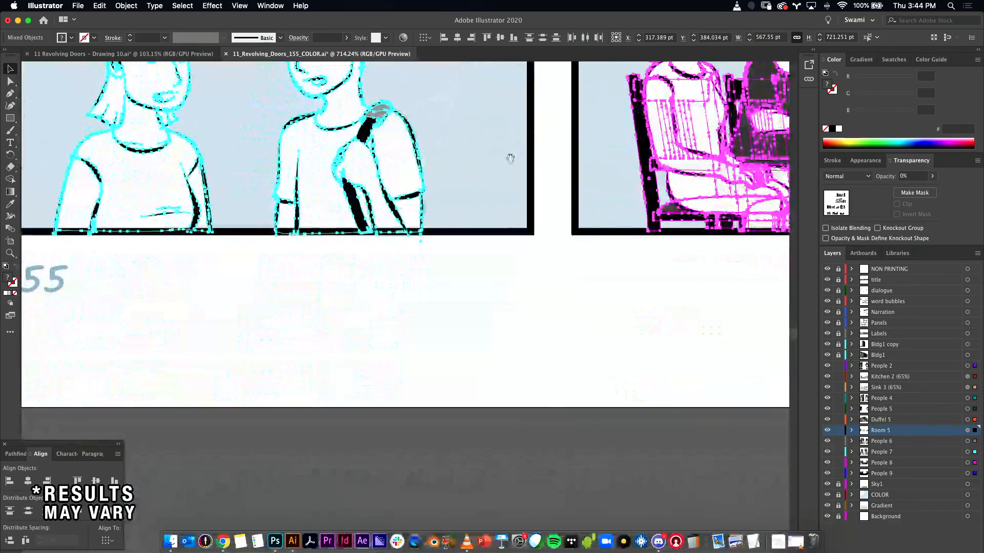
pyautogui.scroll(8, 415, 296)
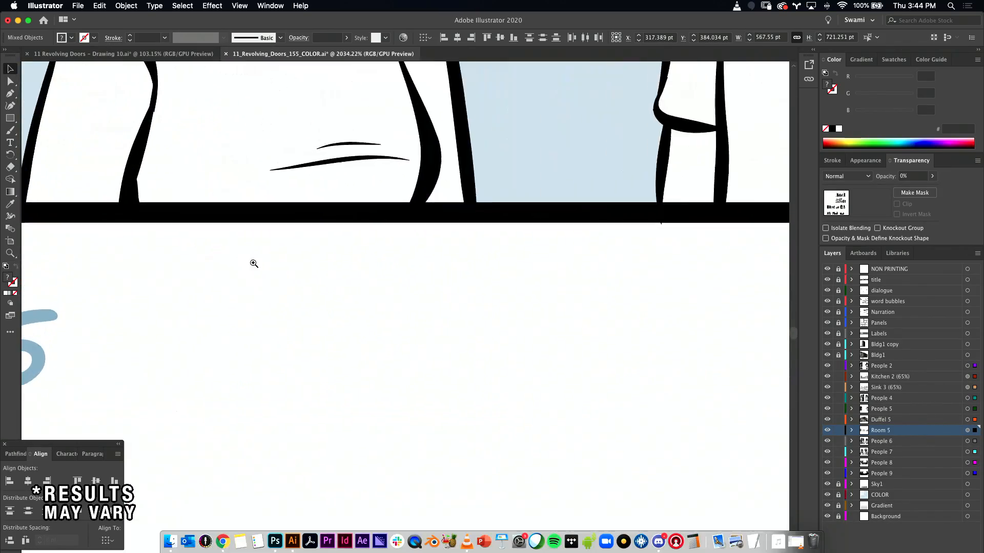
pyautogui.hscroll(-5, 213, 290)
pyautogui.scroll(3, 213, 291)
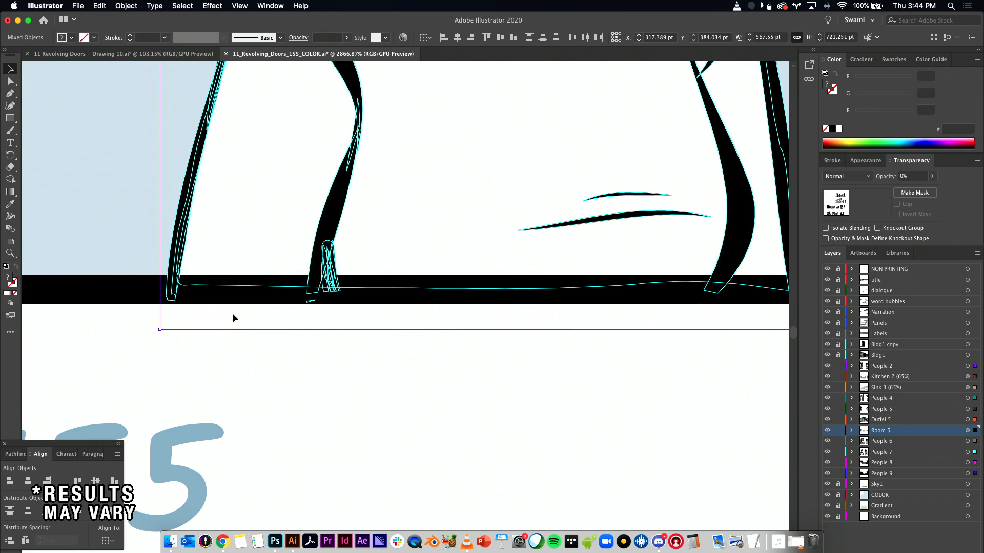
pyautogui.press('a')
pyautogui.moveTo(291, 332); pyautogui.dragTo(326, 300)
pyautogui.press('Delete')
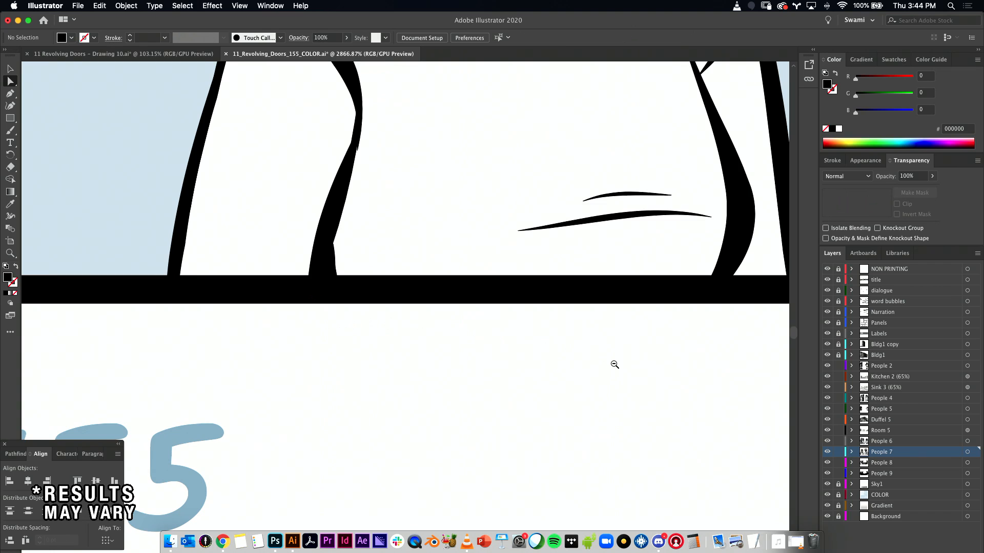
# - Examine the artwork's lower edge along the panel borders, from the desk scene up to the "We'll be right back" panel
pyautogui.moveTo(613, 363); pyautogui.dragTo(553, 358)
pyautogui.moveTo(666, 366); pyautogui.dragTo(190, 338)
pyautogui.moveTo(668, 320); pyautogui.dragTo(144, 321)
pyautogui.moveTo(607, 294); pyautogui.dragTo(204, 318)
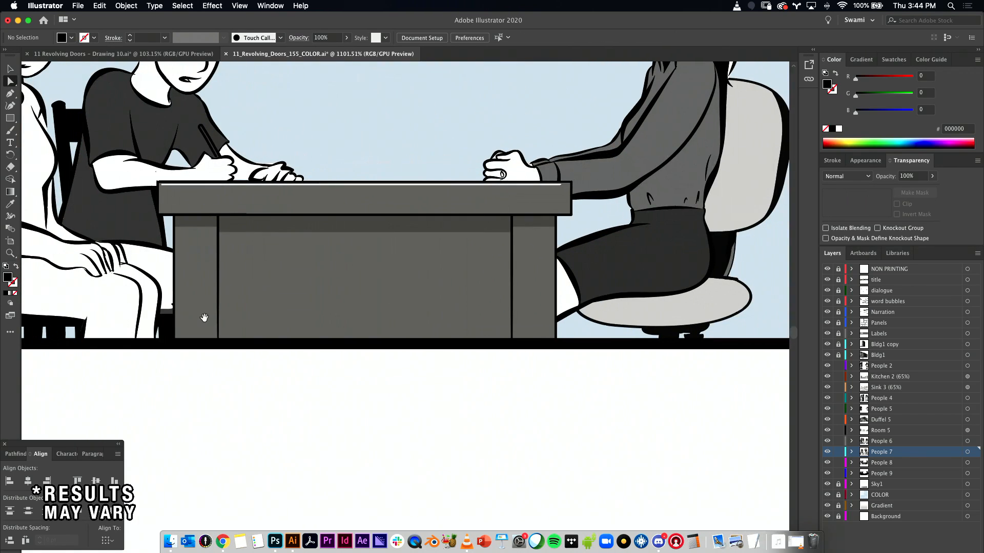
pyautogui.moveTo(604, 287); pyautogui.dragTo(241, 305)
pyautogui.moveTo(577, 312); pyautogui.dragTo(159, 315)
pyautogui.moveTo(496, 318); pyautogui.dragTo(240, 324)
pyautogui.moveTo(528, 318); pyautogui.dragTo(232, 312)
pyautogui.moveTo(378, 238); pyautogui.dragTo(238, 260)
pyautogui.moveTo(315, 178); pyautogui.dragTo(364, 515)
pyautogui.moveTo(328, 196); pyautogui.dragTo(463, 304)
pyautogui.moveTo(382, 314); pyautogui.dragTo(456, 326)
pyautogui.moveTo(223, 265); pyautogui.dragTo(382, 298)
pyautogui.moveTo(546, 362); pyautogui.dragTo(420, 377)
pyautogui.moveTo(735, 375); pyautogui.dragTo(706, 401)
# - Fit the lower edge of the couple carrying the duffel bag to the panel border in the "We'll be right back" panel
pyautogui.press('v')
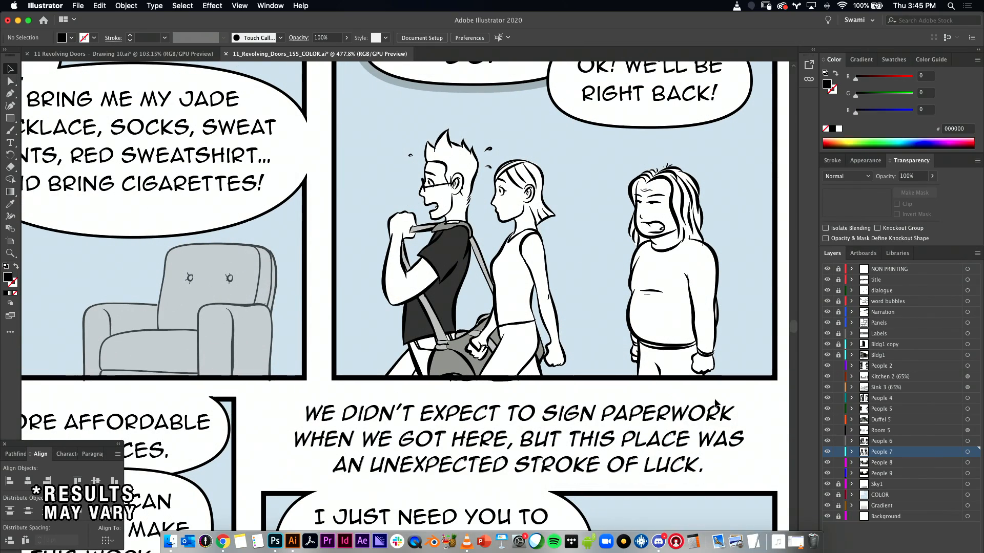
pyautogui.moveTo(574, 395); pyautogui.dragTo(359, 160)
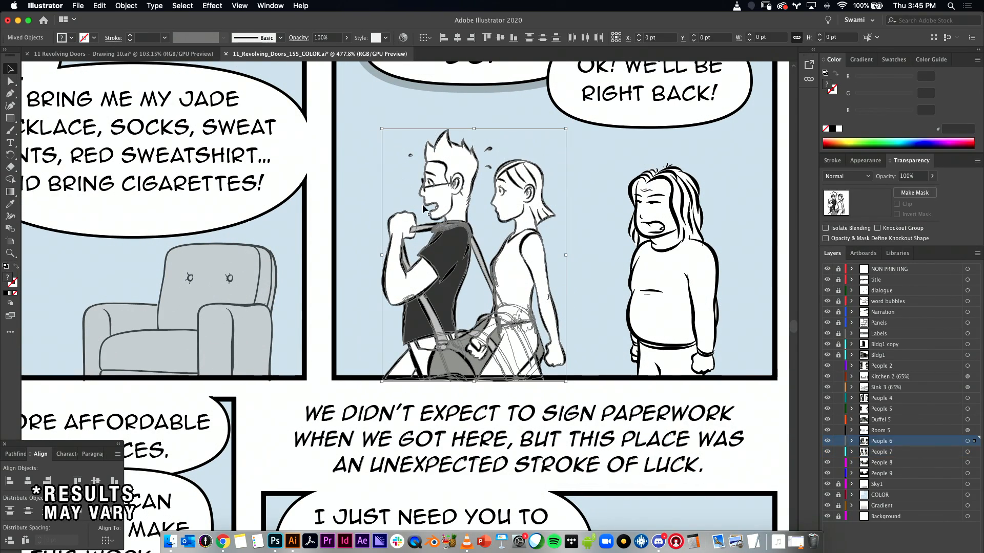
pyautogui.moveTo(445, 368); pyautogui.dragTo(589, 367)
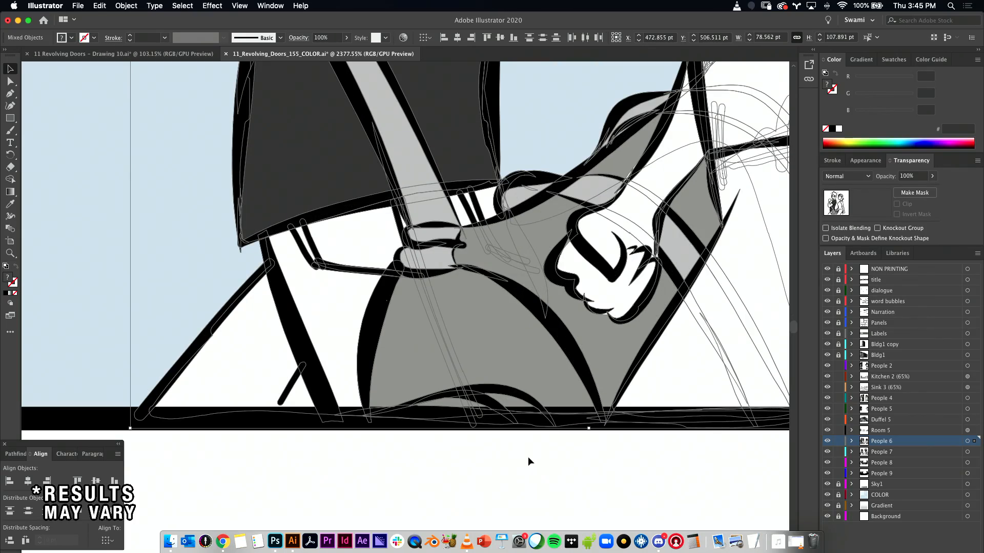
pyautogui.click(529, 454)
# - Check the lower edges of the room furniture on the Room 5 layer against the panel borders
pyautogui.moveTo(622, 465); pyautogui.dragTo(289, 462)
pyautogui.moveTo(505, 430); pyautogui.dragTo(335, 439)
pyautogui.moveTo(285, 365); pyautogui.dragTo(614, 345)
pyautogui.moveTo(533, 391); pyautogui.dragTo(677, 370)
pyautogui.moveTo(469, 417)
pyautogui.mouseDown()
pyautogui.moveTo(784, 404)
pyautogui.moveTo(479, 427)
pyautogui.mouseUp()
pyautogui.moveTo(612, 413); pyautogui.dragTo(302, 217)
pyautogui.moveTo(466, 321); pyautogui.dragTo(466, 321)
pyautogui.click(254, 422)
pyautogui.moveTo(194, 344); pyautogui.dragTo(505, 328)
pyautogui.moveTo(246, 349); pyautogui.dragTo(724, 348)
pyautogui.moveTo(493, 445); pyautogui.dragTo(283, 470)
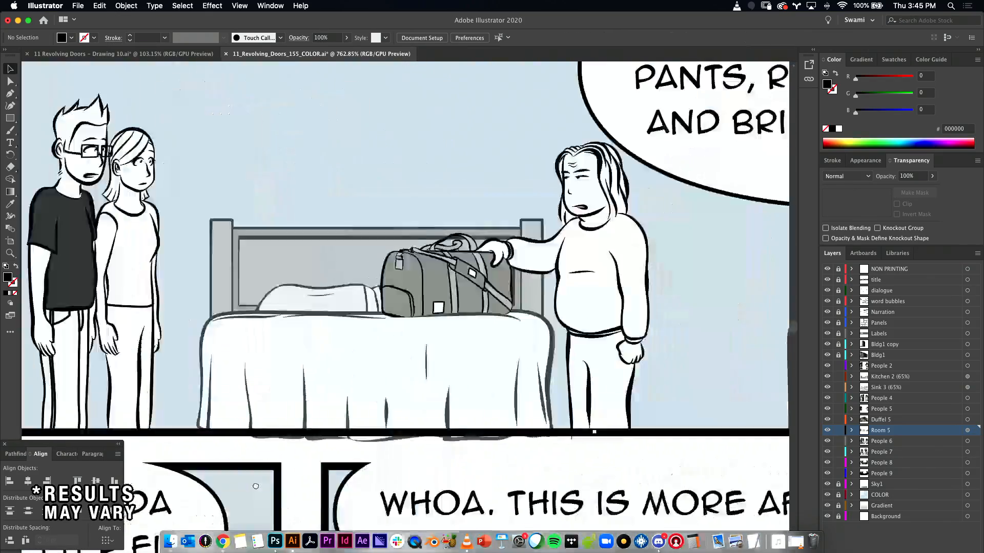
# - Nudge the kitchen sink artwork up slightly, to a Y position of about 313.26 pt, so its lower edge sits within the panel border
pyautogui.moveTo(705, 272); pyautogui.dragTo(430, 454)
pyautogui.moveTo(473, 303); pyautogui.dragTo(439, 539)
pyautogui.moveTo(569, 195); pyautogui.dragTo(144, 455)
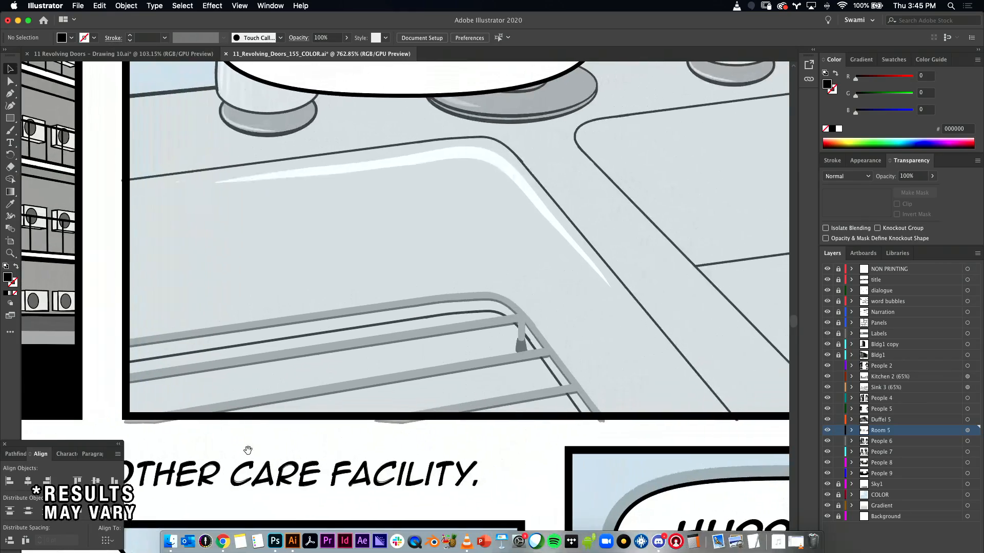
pyautogui.moveTo(390, 438); pyautogui.dragTo(328, 444)
pyautogui.moveTo(422, 421); pyautogui.dragTo(318, 430)
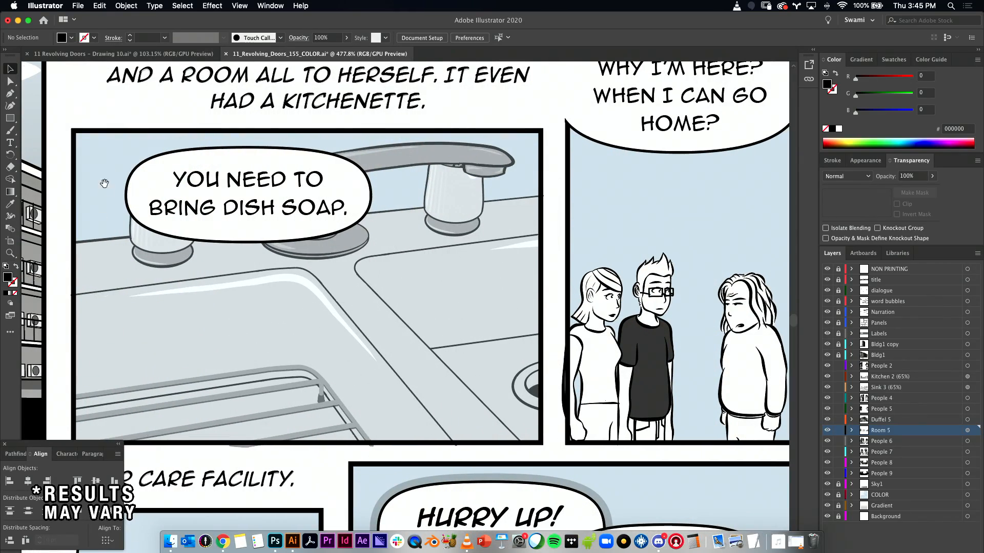
pyautogui.moveTo(104, 189); pyautogui.dragTo(171, 143)
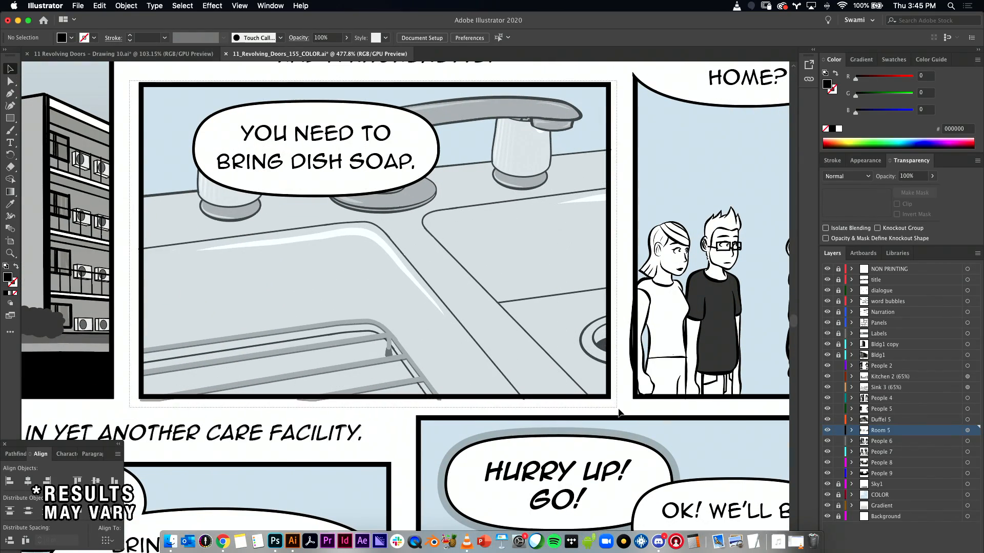
pyautogui.click(499, 374)
pyautogui.scroll(5, 528, 359)
pyautogui.moveTo(555, 342); pyautogui.dragTo(555, 340)
pyautogui.moveTo(312, 395); pyautogui.dragTo(735, 355)
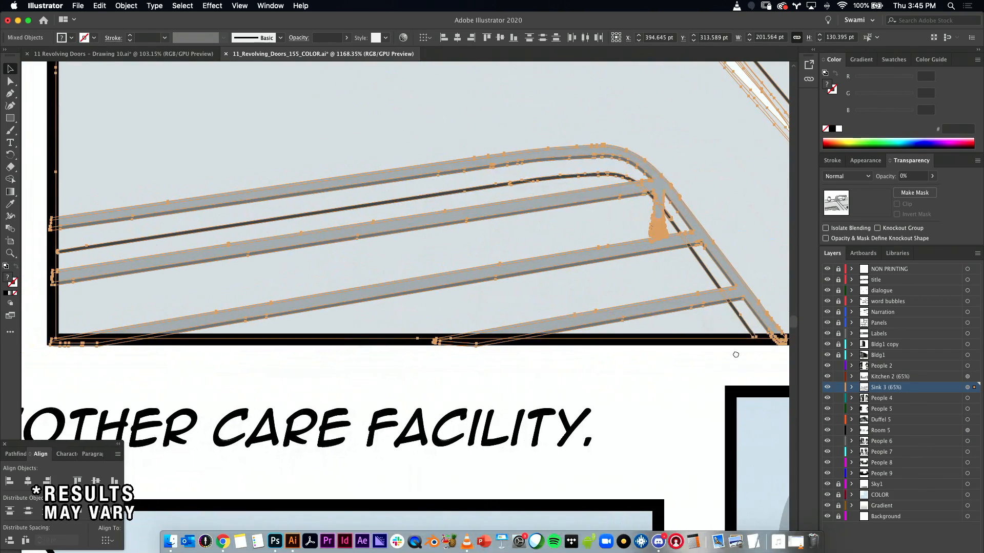
pyautogui.hscroll(-3, 286, 356)
pyautogui.scroll(5, 359, 353)
pyautogui.moveTo(342, 340); pyautogui.dragTo(344, 332)
pyautogui.moveTo(573, 384); pyautogui.dragTo(467, 371)
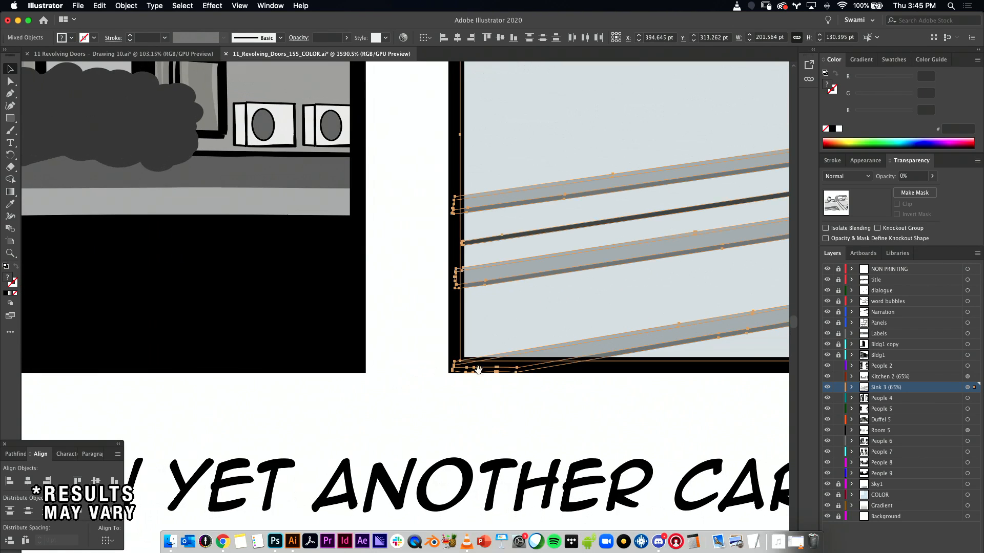
pyautogui.hscroll(10, 467, 370)
pyautogui.moveTo(618, 396); pyautogui.dragTo(251, 407)
pyautogui.click(567, 393)
# - Try to move the couple beside the sink panel slightly right, away from the panel's left border
pyautogui.moveTo(640, 392); pyautogui.dragTo(226, 442)
pyautogui.moveTo(541, 403); pyautogui.dragTo(150, 400)
pyautogui.moveTo(308, 402); pyautogui.dragTo(311, 423)
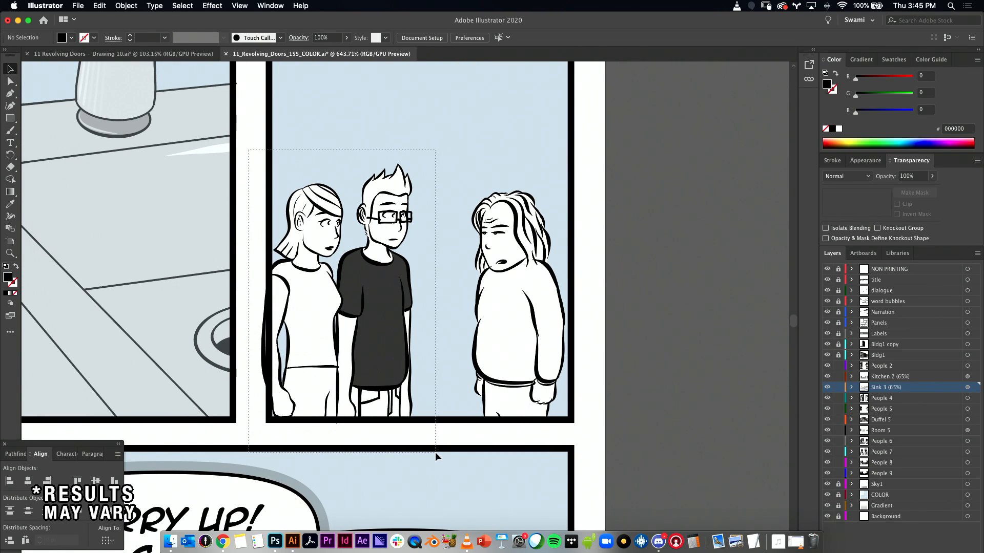
pyautogui.click(393, 373)
pyautogui.moveTo(386, 374); pyautogui.dragTo(399, 374)
pyautogui.click(491, 371)
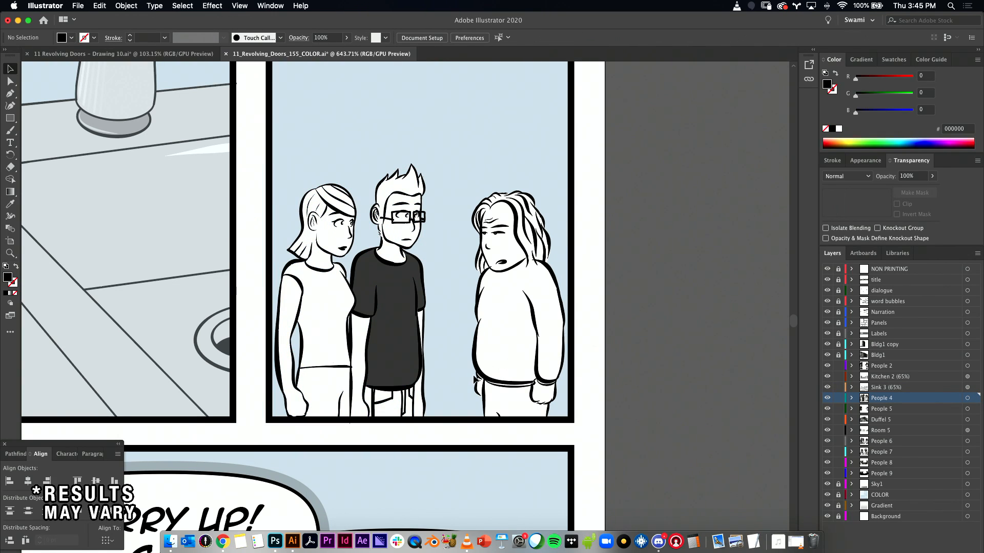
pyautogui.press('super+z')
pyautogui.press('super+z')
pyautogui.press('super+z')
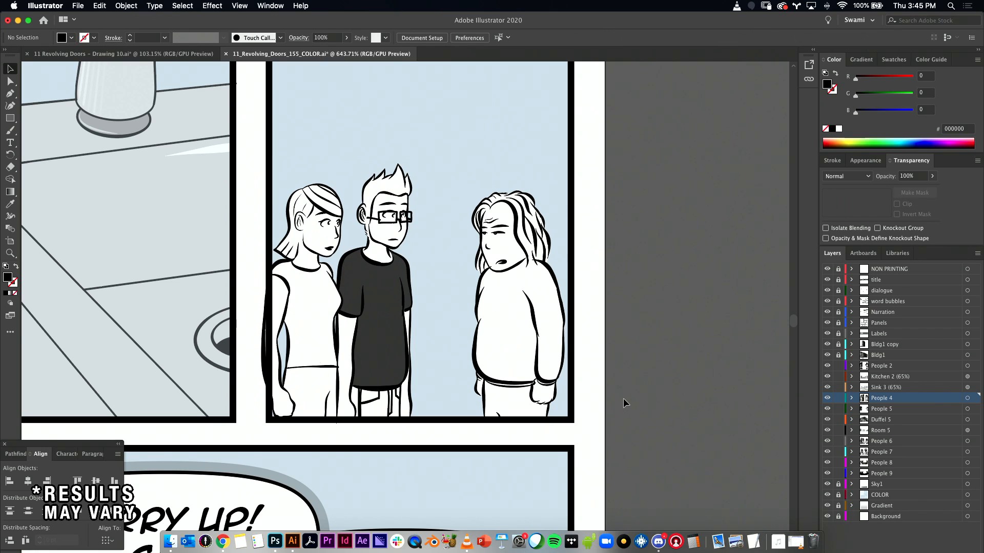
# - Try to move the white shape of the man's head separately from the rest of his figure
pyautogui.click(374, 193)
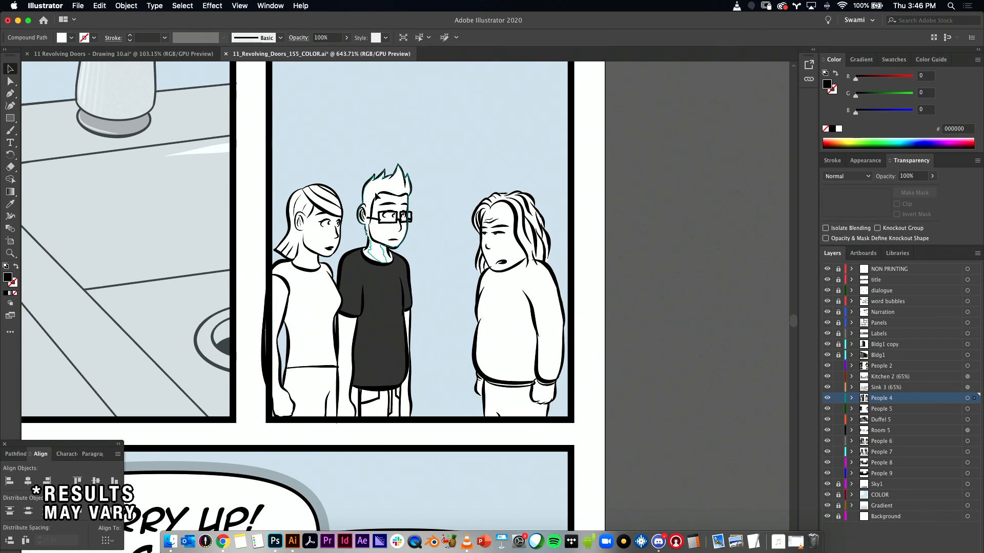
pyautogui.moveTo(386, 193); pyautogui.dragTo(435, 166)
pyautogui.click(444, 207)
pyautogui.moveTo(444, 208); pyautogui.dragTo(390, 207)
pyautogui.moveTo(469, 265); pyautogui.dragTo(674, 446)
pyautogui.moveTo(586, 334); pyautogui.dragTo(397, 104)
pyautogui.moveTo(461, 290); pyautogui.dragTo(495, 367)
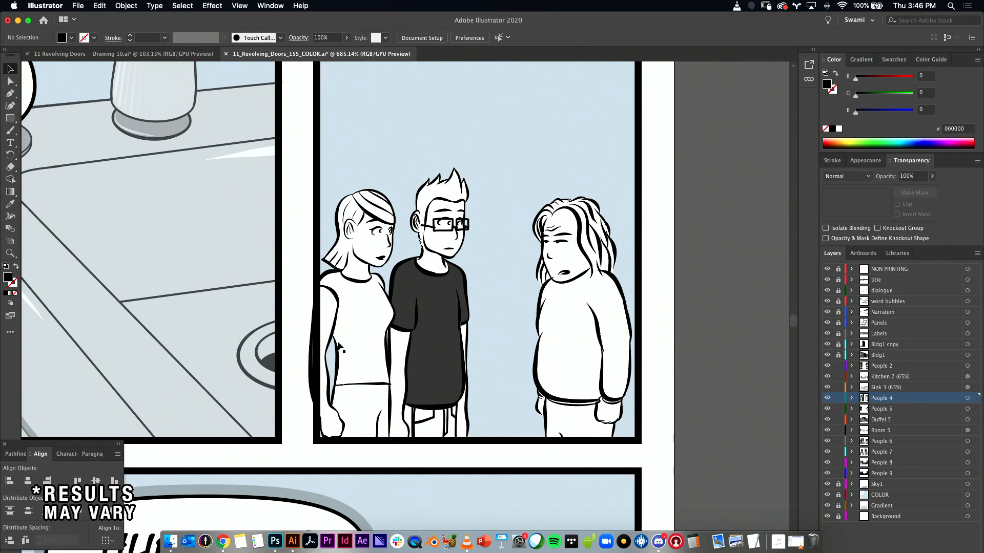
# - Select the whole couple in the panel beside the sink and move them right so the woman's arm clears the left border
pyautogui.moveTo(496, 138); pyautogui.dragTo(241, 464)
pyautogui.click(308, 155)
pyautogui.moveTo(308, 158); pyautogui.dragTo(485, 450)
pyautogui.moveTo(461, 359); pyautogui.dragTo(473, 358)
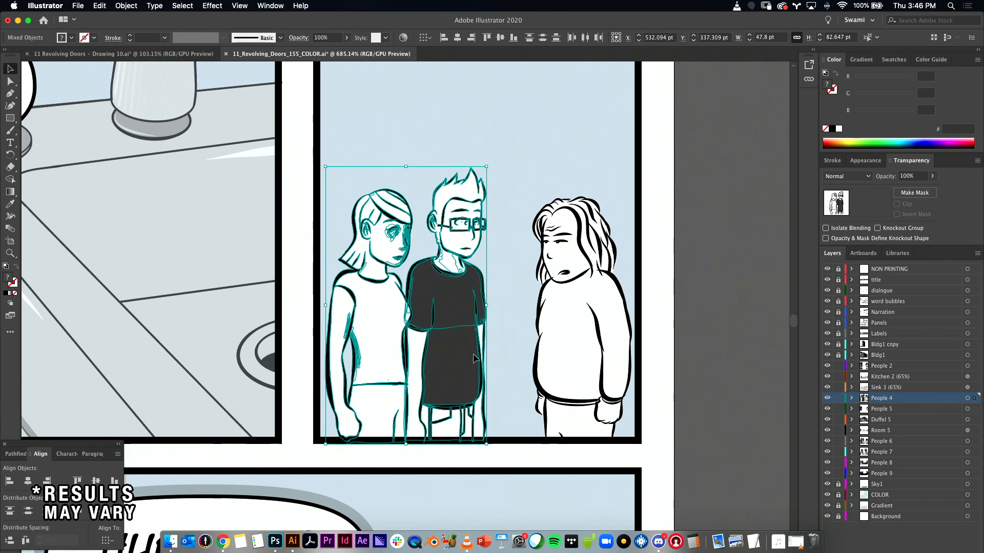
pyautogui.click(717, 318)
pyautogui.moveTo(328, 392); pyautogui.dragTo(533, 412)
pyautogui.moveTo(453, 408); pyautogui.dragTo(429, 347)
# - Examine how the woman's forearm is built by directly selecting its black outline and its white fill in turn
pyautogui.press('a')
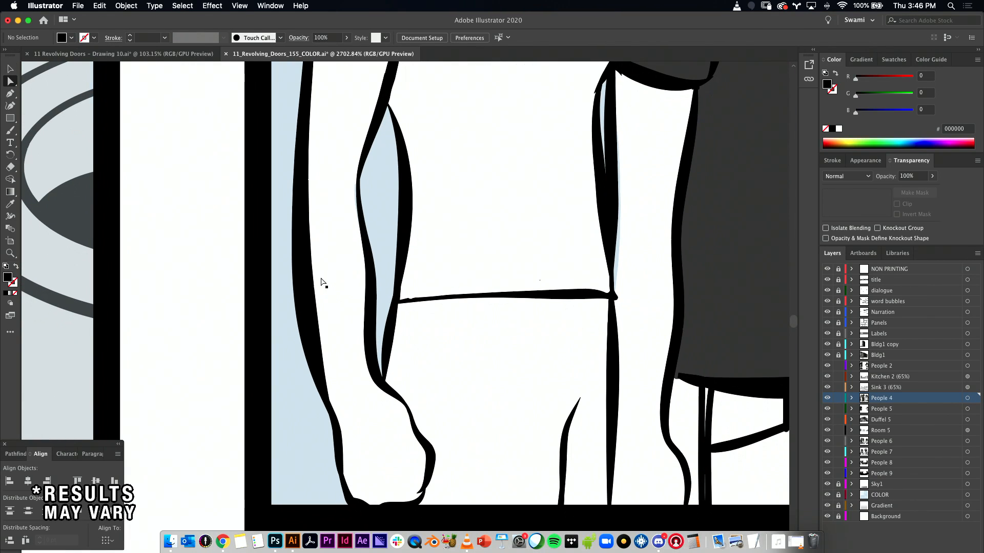
pyautogui.click(318, 286)
pyautogui.click(316, 294)
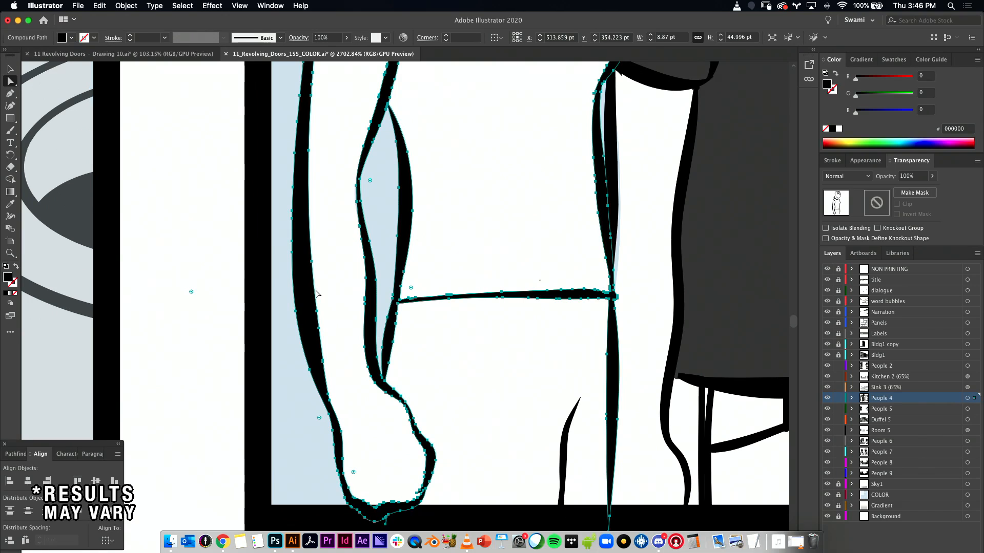
pyautogui.click(180, 339)
pyautogui.click(322, 289)
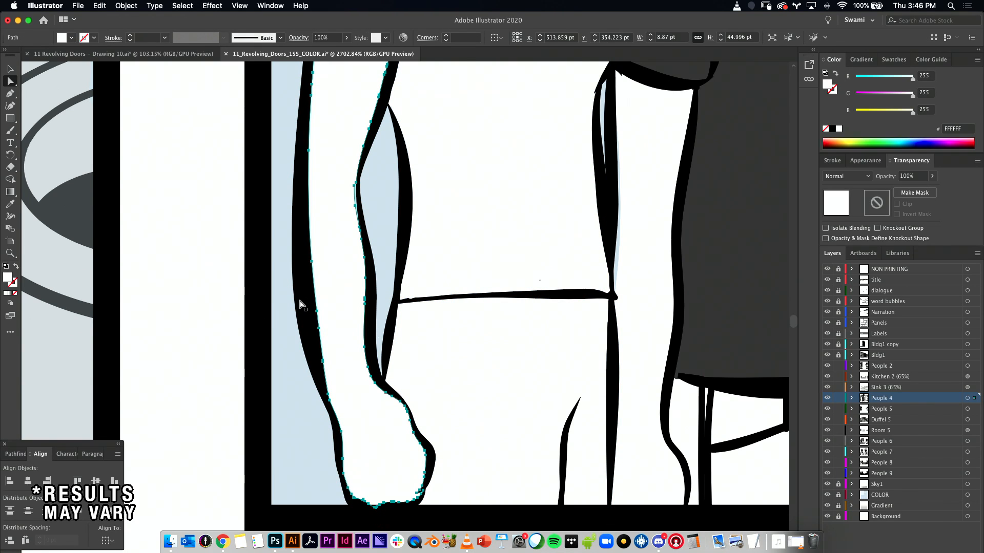
pyautogui.click(312, 310)
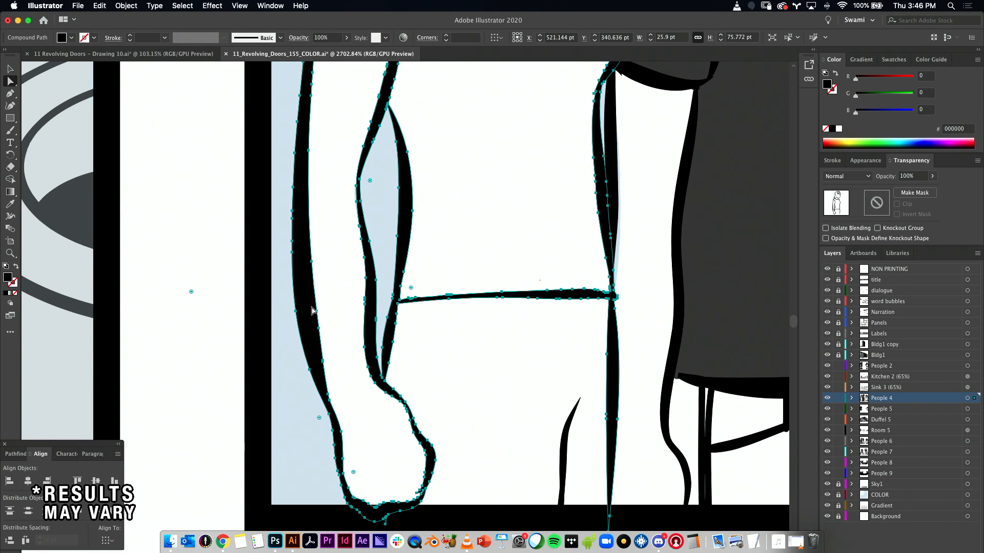
pyautogui.click(220, 328)
pyautogui.moveTo(311, 292); pyautogui.dragTo(271, 301)
pyautogui.click(277, 314)
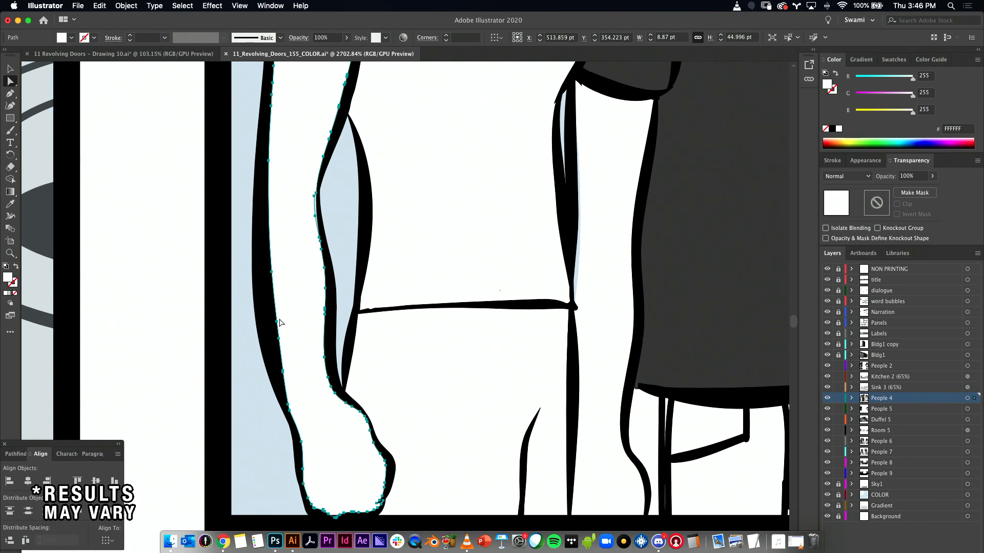
# - Try to reshape the outer edge of the woman's forearm by moving anchor points on its fill and outline
pyautogui.click(277, 322)
pyautogui.press('super+z')
pyautogui.click(277, 327)
pyautogui.click(273, 323)
pyautogui.moveTo(270, 323); pyautogui.dragTo(272, 345)
pyautogui.press('super+z')
pyautogui.click(276, 339)
pyautogui.click(275, 343)
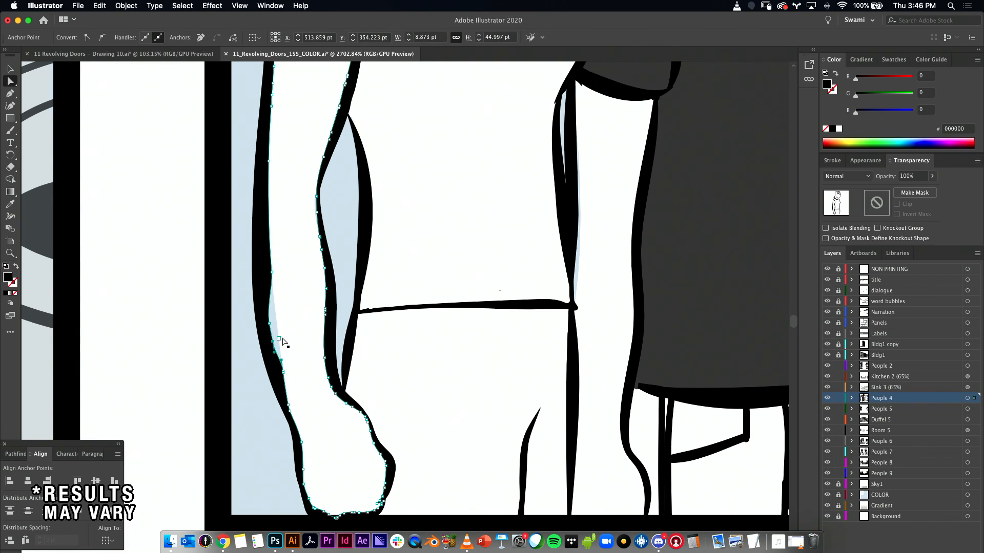
# - Thin the outer line of the woman's forearm by moving the white fill's anchor points outward over the black outline
pyautogui.click(286, 393)
pyautogui.moveTo(272, 273); pyautogui.dragTo(262, 278)
pyautogui.click(273, 291)
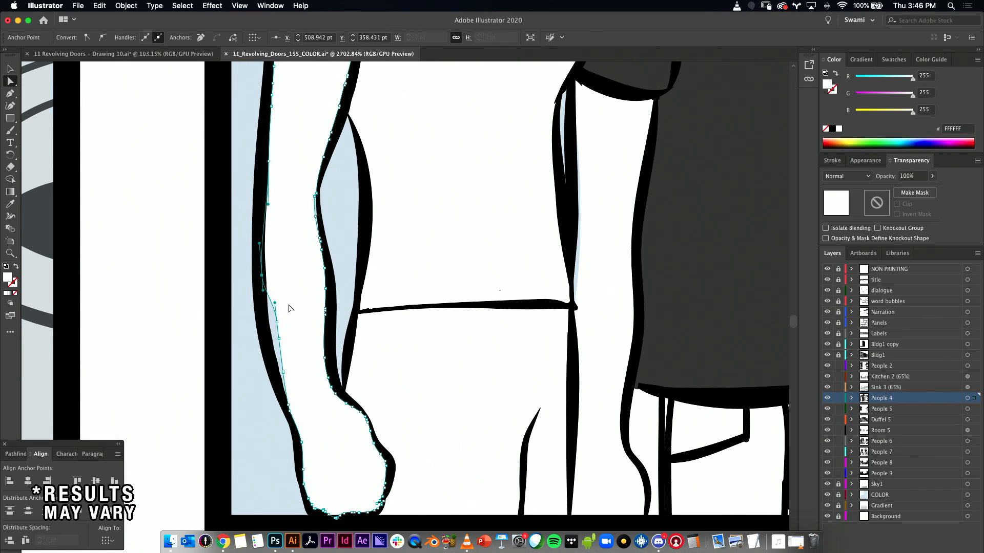
pyautogui.moveTo(277, 322); pyautogui.dragTo(274, 371)
pyautogui.click(246, 391)
pyautogui.moveTo(390, 337); pyautogui.dragTo(304, 331)
pyautogui.moveTo(304, 332); pyautogui.dragTo(371, 294)
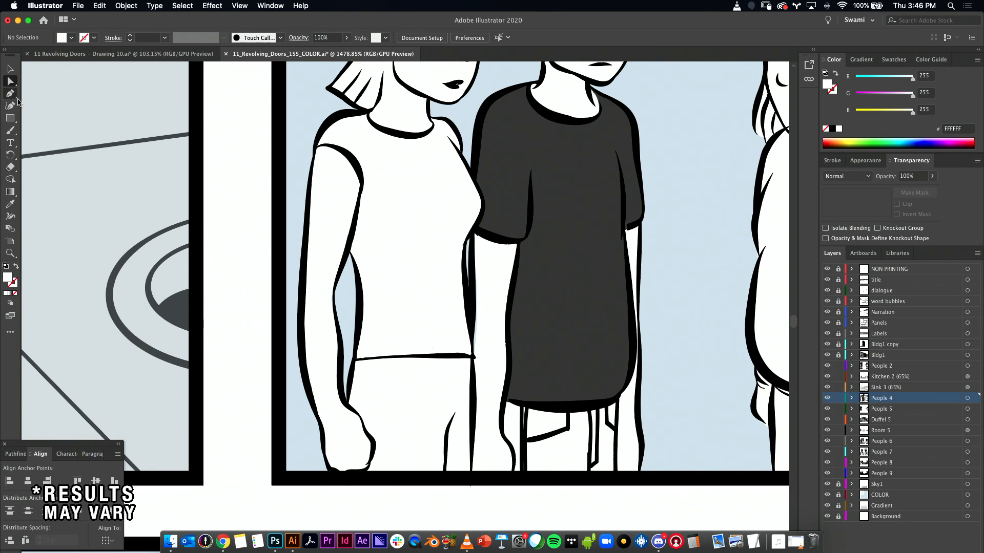
# - Draw a freehand S-shaped curve about 14 by 28 pt across the panel's left border and the woman's arm
pyautogui.click(9, 121)
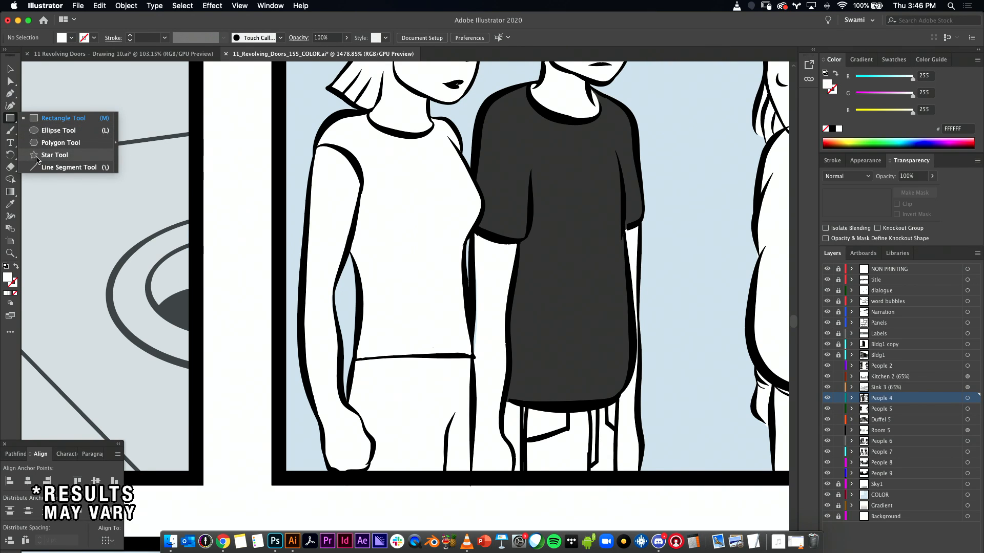
pyautogui.click(11, 95)
pyautogui.moveTo(12, 95)
pyautogui.mouseDown()
pyautogui.moveTo(29, 96)
pyautogui.moveTo(13, 132)
pyautogui.moveTo(44, 132)
pyautogui.moveTo(49, 155)
pyautogui.moveTo(55, 131)
pyautogui.moveTo(52, 154)
pyautogui.mouseUp()
pyautogui.moveTo(229, 177); pyautogui.dragTo(305, 367)
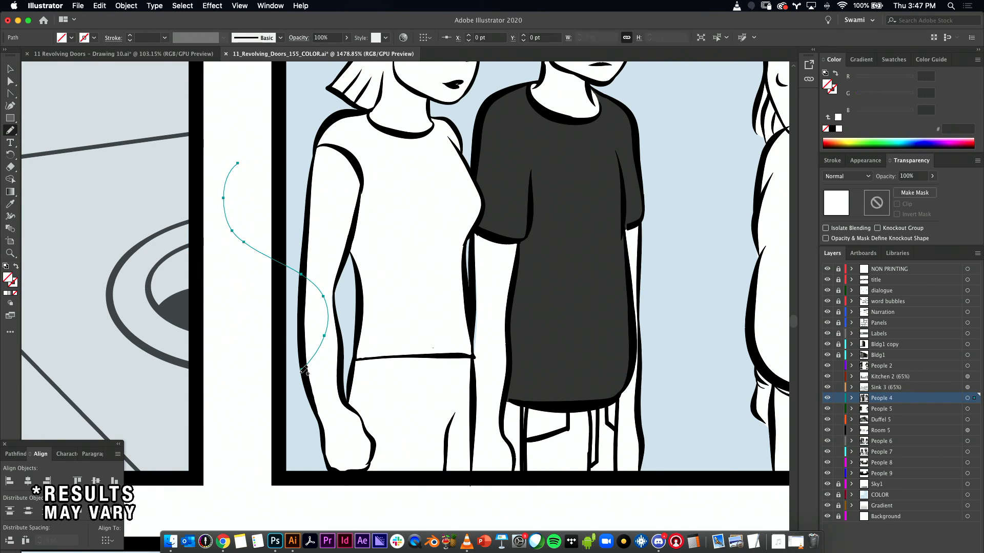
pyautogui.press('v')
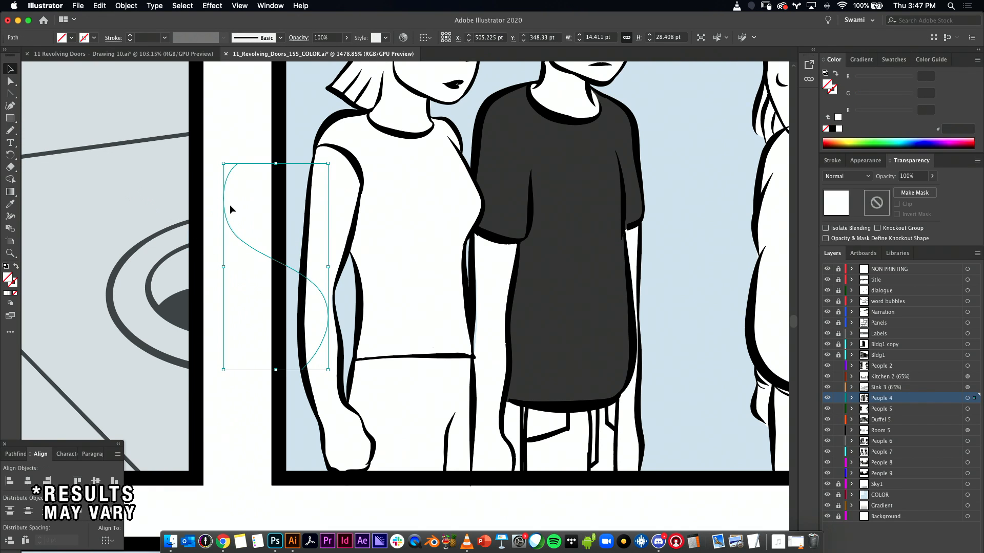
# - Give the S-curve a 0.5 pt black stroke with the width profile that tapers at both ends
pyautogui.click(834, 161)
pyautogui.click(861, 174)
pyautogui.click(861, 174)
pyautogui.click(861, 173)
pyautogui.click(861, 173)
pyautogui.click(860, 179)
pyautogui.click(860, 179)
pyautogui.click(881, 322)
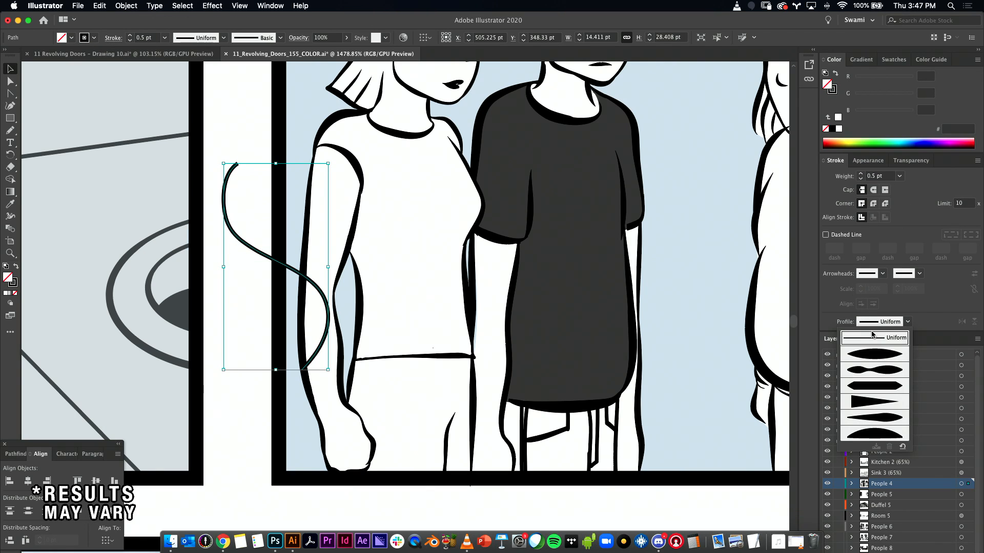
pyautogui.click(866, 357)
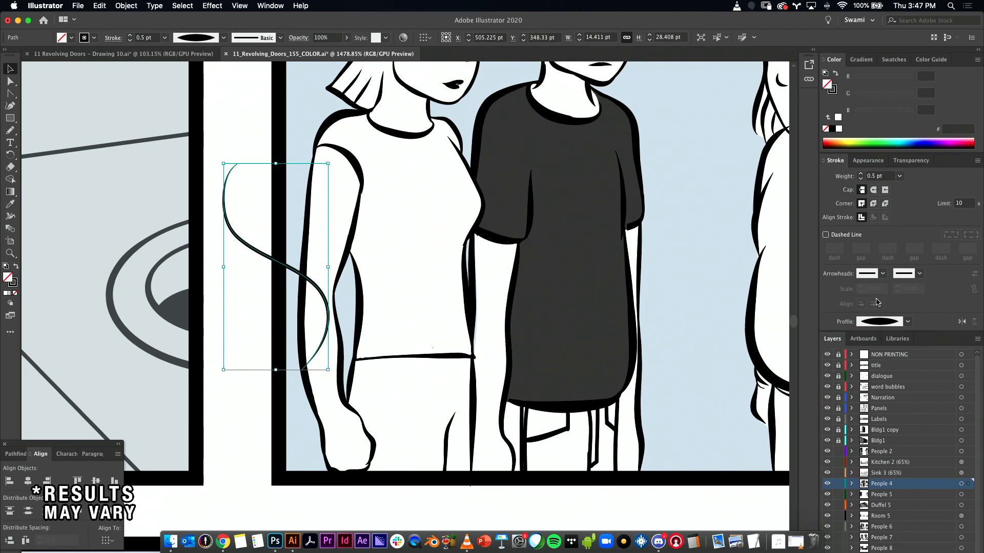
# - Set the S-curve's stroke weight to 0.75 pt
pyautogui.click(861, 175)
pyautogui.click(861, 175)
pyautogui.click(861, 175)
pyautogui.click(861, 175)
pyautogui.click(861, 175)
pyautogui.click(861, 180)
pyautogui.click(862, 179)
pyautogui.click(862, 179)
pyautogui.click(861, 180)
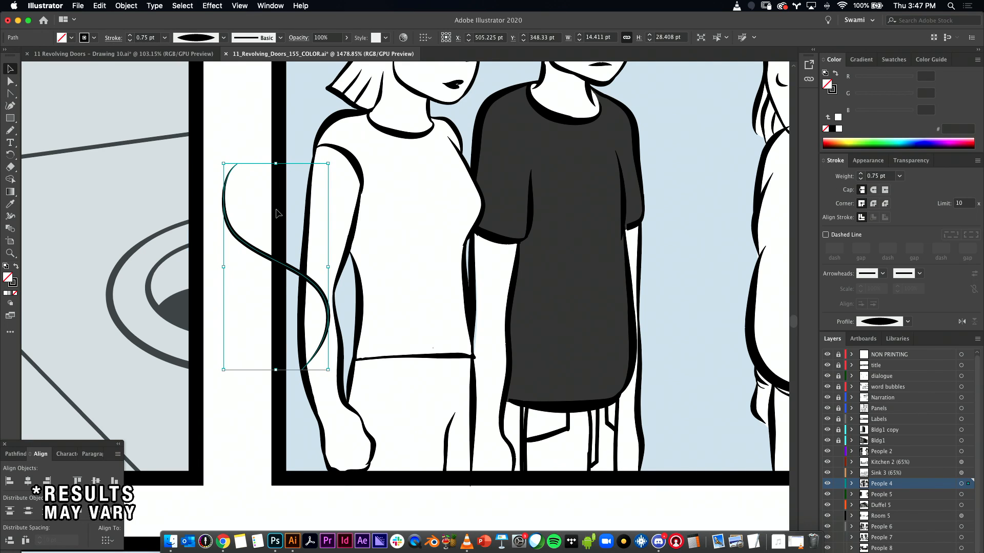
# - Convert the S-curve's stroke to an editable shape with Outline Stroke
pyautogui.scroll(5, 278, 209)
pyautogui.click(127, 6)
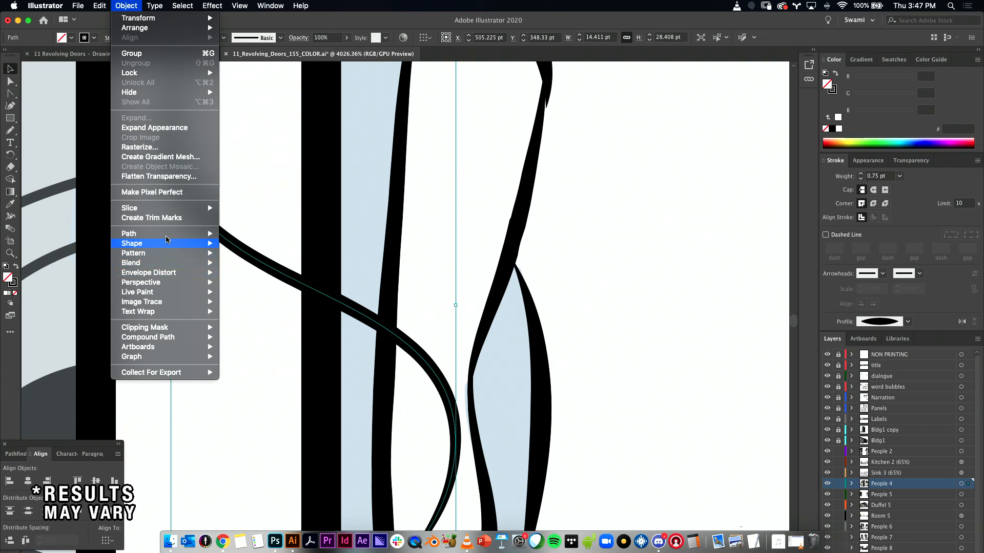
pyautogui.moveTo(165, 237)
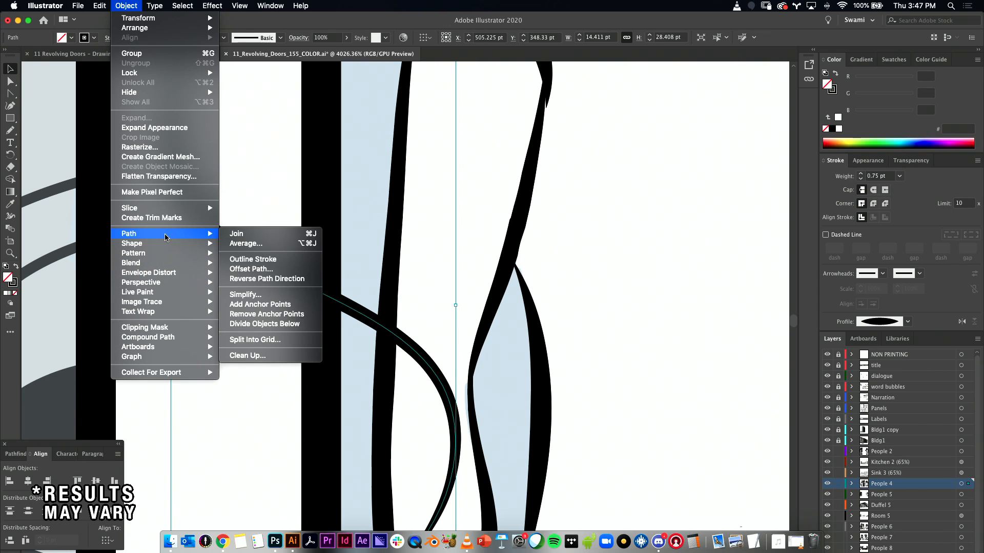
pyautogui.click(258, 260)
# - Move the outlined S-curve, pull an anchor point along its edge, and undo the changes to the curve
pyautogui.moveTo(341, 301); pyautogui.dragTo(391, 259)
pyautogui.press('a')
pyautogui.press('super+z')
pyautogui.press('v')
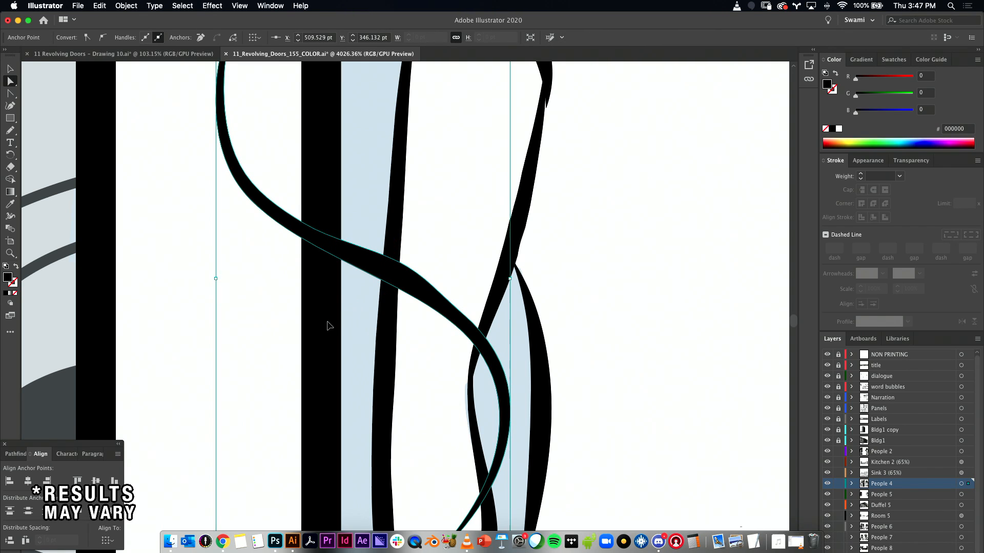
pyautogui.press('super+z')
# - Examine the outlines of the couple and the older woman close up within their panel
pyautogui.moveTo(471, 315); pyautogui.dragTo(292, 335)
pyautogui.moveTo(464, 337); pyautogui.dragTo(338, 320)
pyautogui.moveTo(429, 319); pyautogui.dragTo(279, 363)
pyautogui.moveTo(349, 303); pyautogui.dragTo(555, 351)
pyautogui.moveTo(566, 315); pyautogui.dragTo(681, 172)
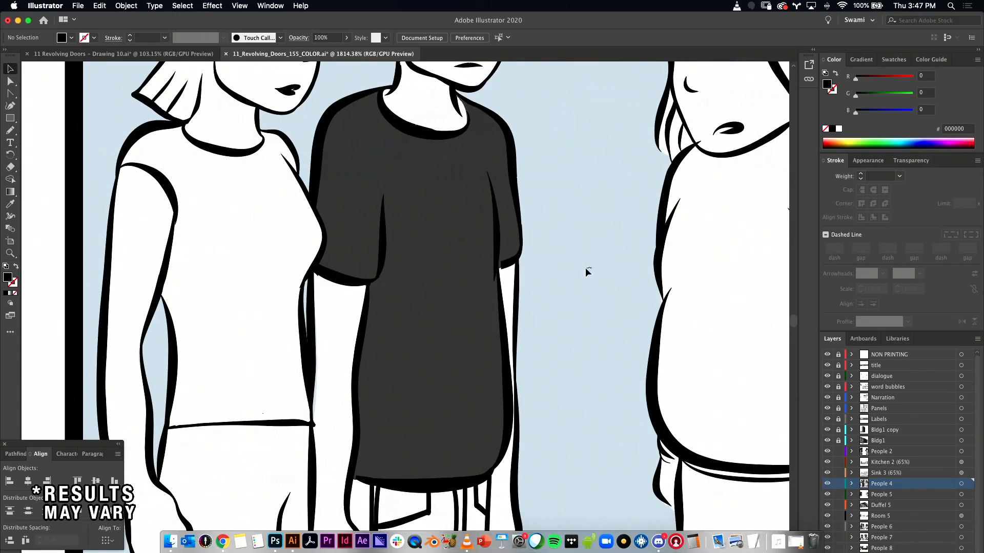
pyautogui.moveTo(372, 338); pyautogui.dragTo(512, 248)
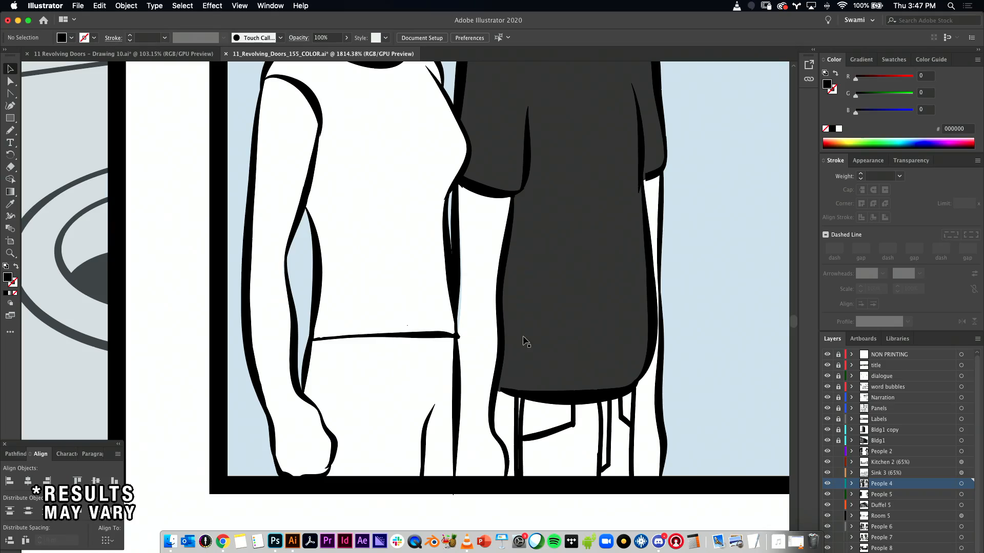
# - Check the couple and older woman's panel at a wider view, and look over the surrounding panels of the page
pyautogui.moveTo(619, 302); pyautogui.dragTo(444, 322)
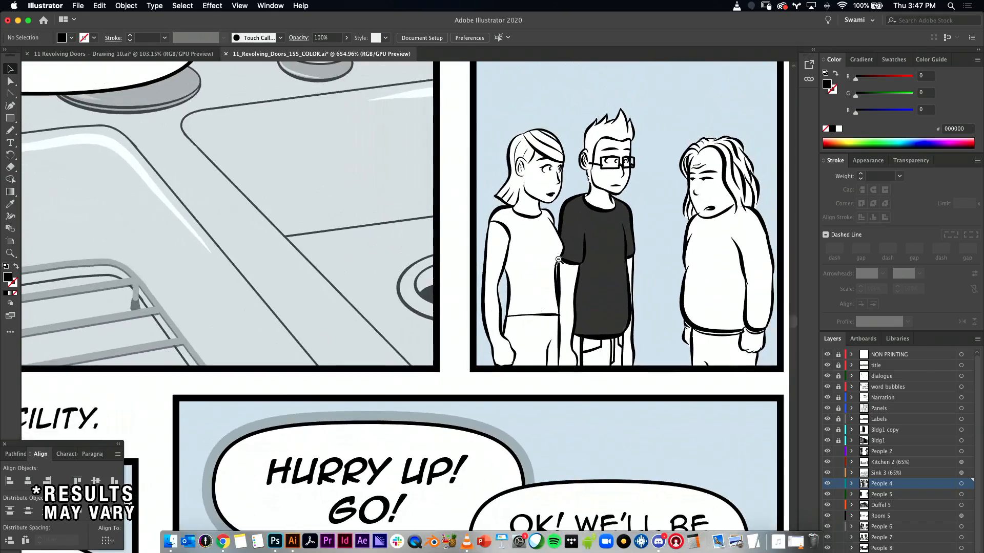
pyautogui.moveTo(541, 255); pyautogui.dragTo(451, 257)
pyautogui.moveTo(529, 222); pyautogui.dragTo(581, 379)
pyautogui.moveTo(567, 301); pyautogui.dragTo(588, 334)
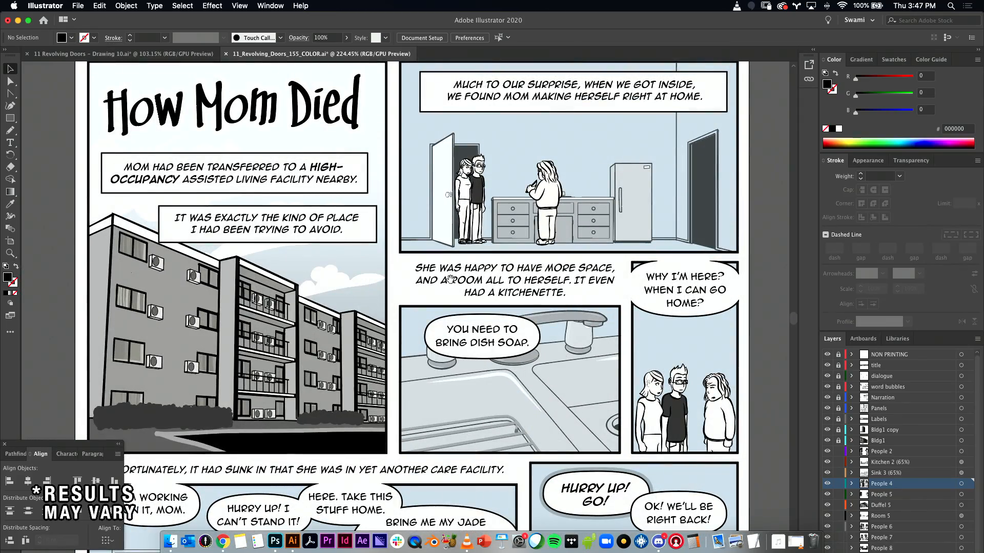
pyautogui.moveTo(708, 250); pyautogui.dragTo(761, 250)
pyautogui.moveTo(686, 214); pyautogui.dragTo(665, 379)
pyautogui.scroll(-15, 665, 380)
pyautogui.hscroll(-5, 665, 380)
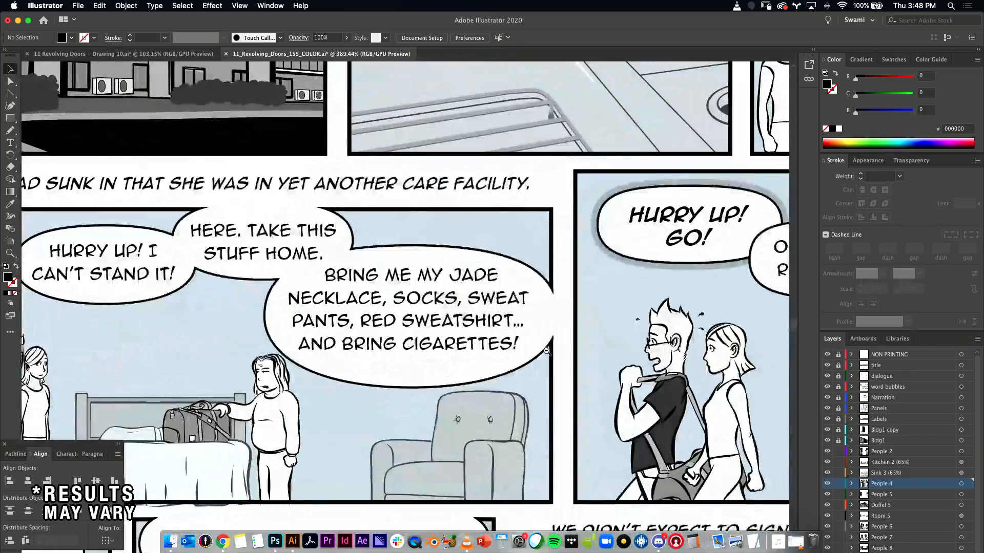
# - In the bedroom panel, pull the tip of the older woman's left leg outline up behind the bottom panel border
pyautogui.moveTo(547, 351); pyautogui.dragTo(451, 351)
pyautogui.moveTo(300, 409); pyautogui.dragTo(486, 283)
pyautogui.moveTo(367, 352); pyautogui.dragTo(336, 352)
pyautogui.moveTo(440, 328); pyautogui.dragTo(406, 284)
pyautogui.moveTo(536, 301); pyautogui.dragTo(727, 319)
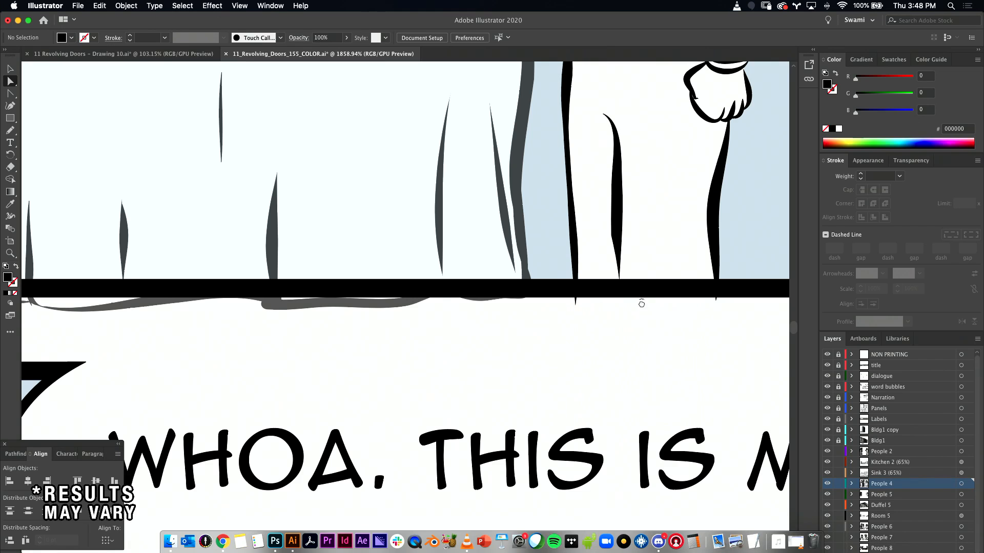
pyautogui.moveTo(655, 306); pyautogui.dragTo(508, 252)
pyautogui.moveTo(621, 260); pyautogui.dragTo(410, 237)
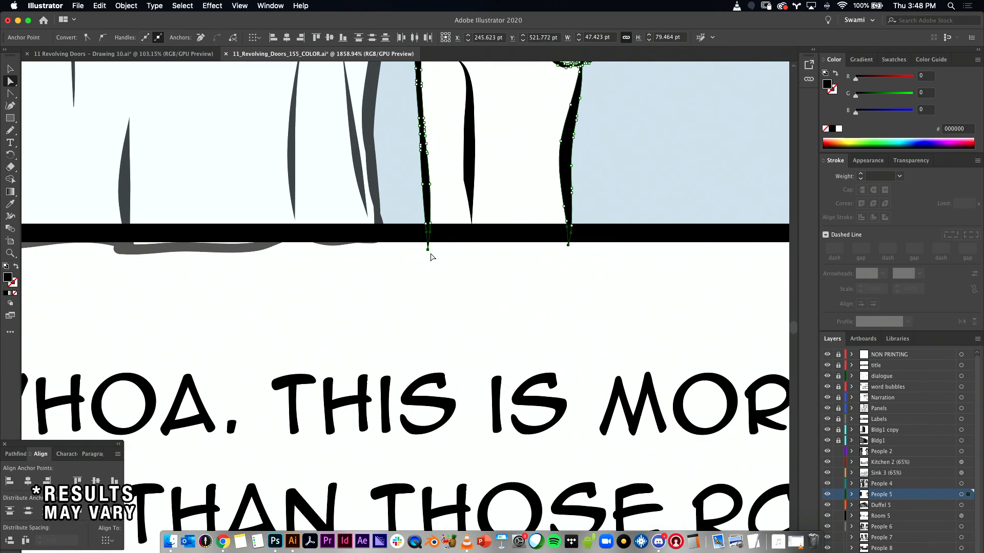
pyautogui.click(423, 258)
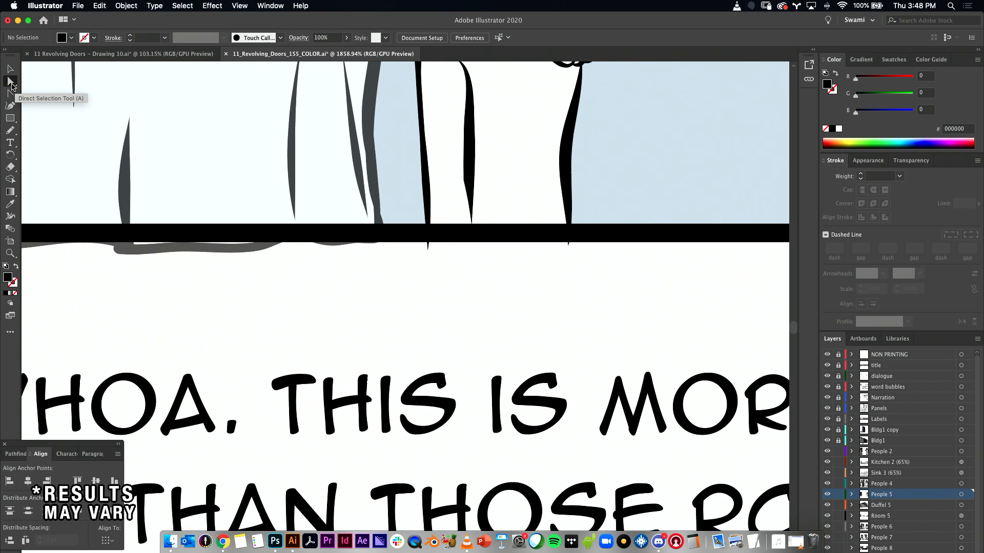
pyautogui.click(428, 249)
pyautogui.click(592, 265)
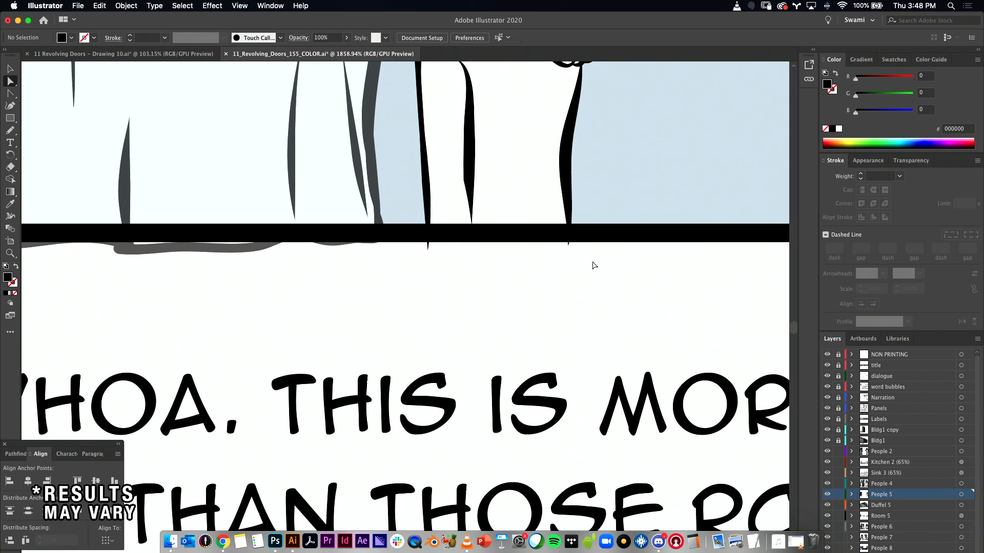
pyautogui.moveTo(473, 249); pyautogui.dragTo(417, 238)
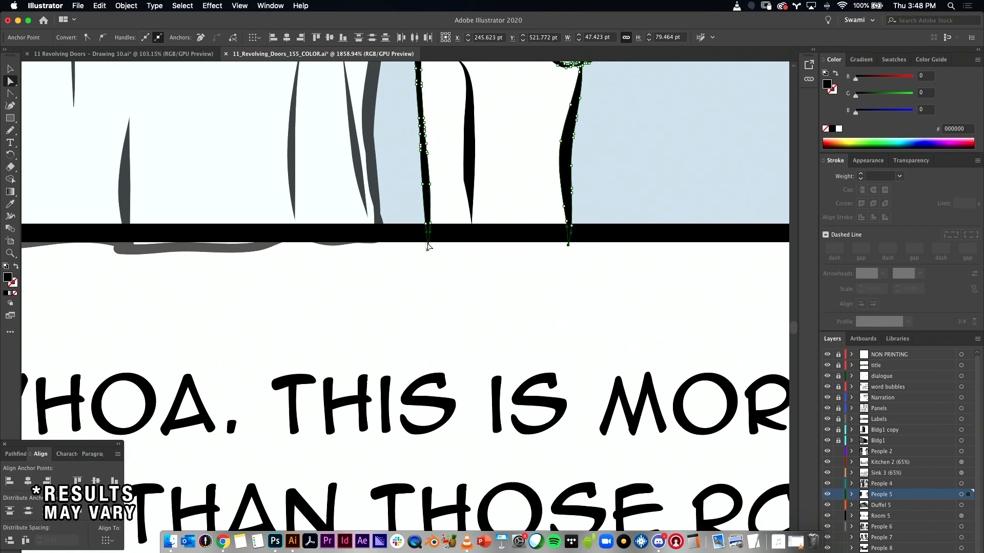
pyautogui.moveTo(429, 255); pyautogui.dragTo(429, 242)
# - Pull the tip of the older woman's other leg outline up behind the bottom border and deselect it
pyautogui.click(577, 255)
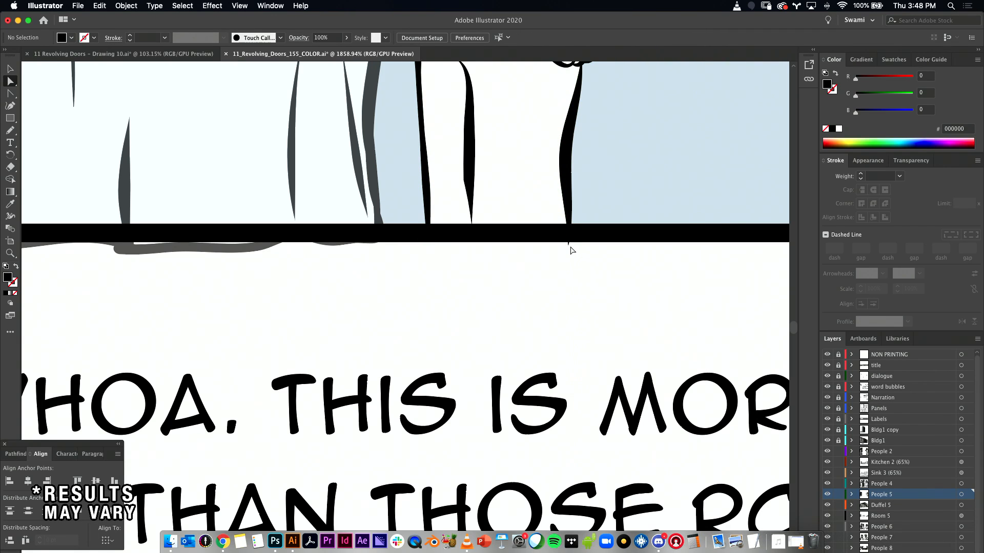
pyautogui.click(568, 246)
pyautogui.moveTo(569, 250); pyautogui.dragTo(569, 239)
pyautogui.click(570, 266)
# - Try to raise the bedspread's lower anchor points behind the bottom panel border, and undo the move
pyautogui.moveTo(344, 289); pyautogui.dragTo(631, 300)
pyautogui.moveTo(718, 293)
pyautogui.mouseDown()
pyautogui.moveTo(220, 282)
pyautogui.moveTo(128, 257)
pyautogui.mouseUp()
pyautogui.scroll(-5, 413, 303)
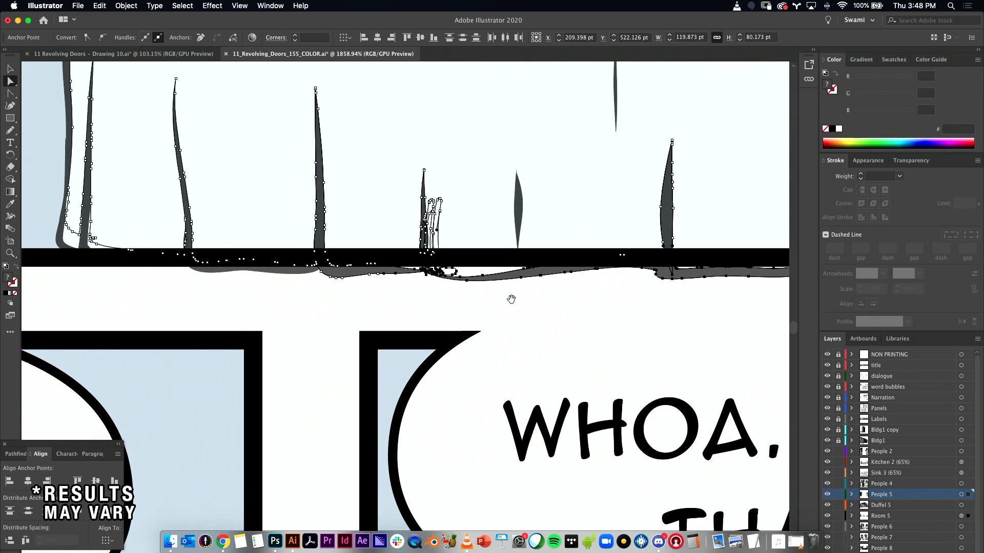
pyautogui.moveTo(695, 291)
pyautogui.mouseDown()
pyautogui.moveTo(499, 294)
pyautogui.moveTo(210, 273)
pyautogui.mouseUp()
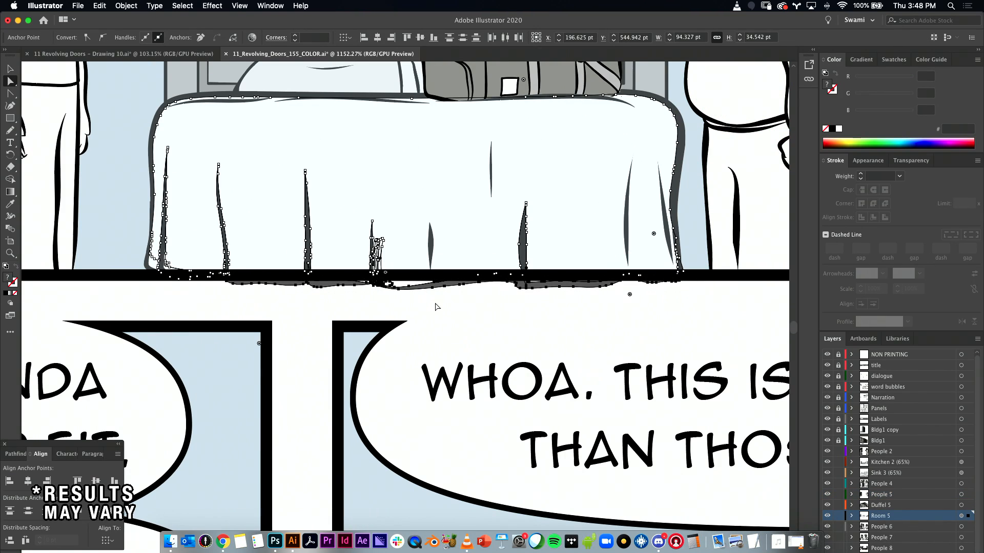
pyautogui.moveTo(533, 289); pyautogui.dragTo(531, 277)
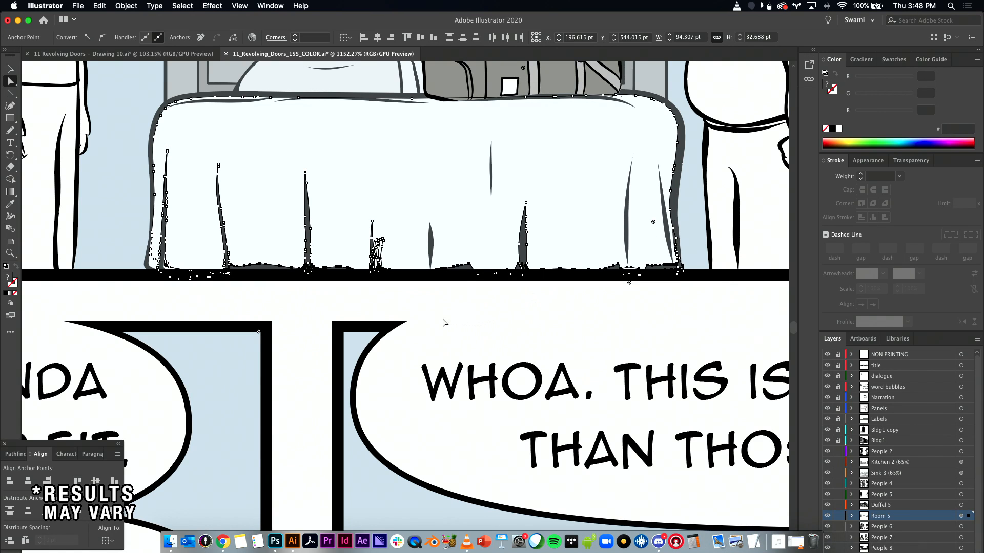
pyautogui.click(378, 299)
pyautogui.moveTo(381, 323); pyautogui.dragTo(341, 353)
pyautogui.press('super+z')
pyautogui.click(253, 375)
# - Lock the remaining artwork layers so only Room 5 is editable, and enlarge the layer list
pyautogui.press('v')
pyautogui.moveTo(446, 330); pyautogui.dragTo(292, 345)
pyautogui.moveTo(393, 331); pyautogui.dragTo(336, 353)
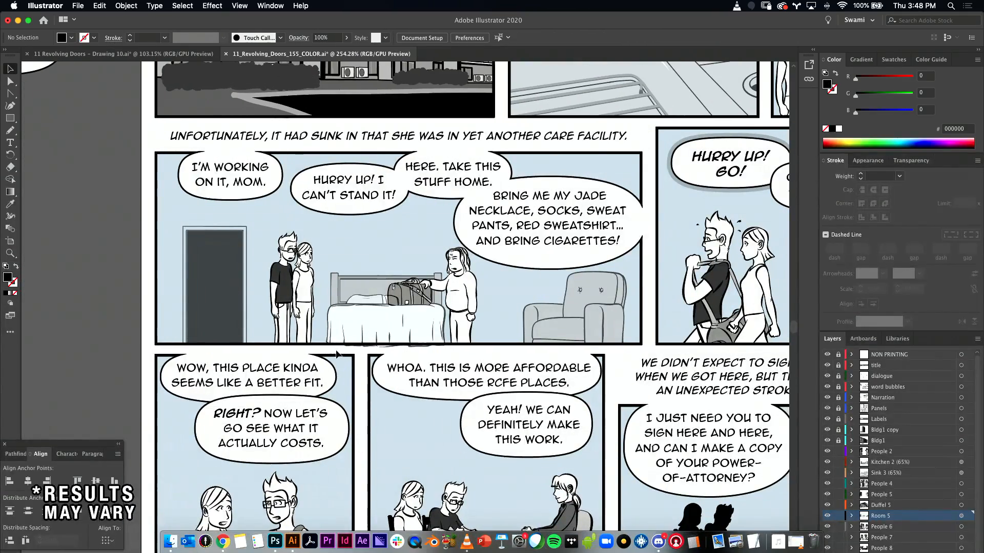
pyautogui.moveTo(107, 152); pyautogui.dragTo(525, 376)
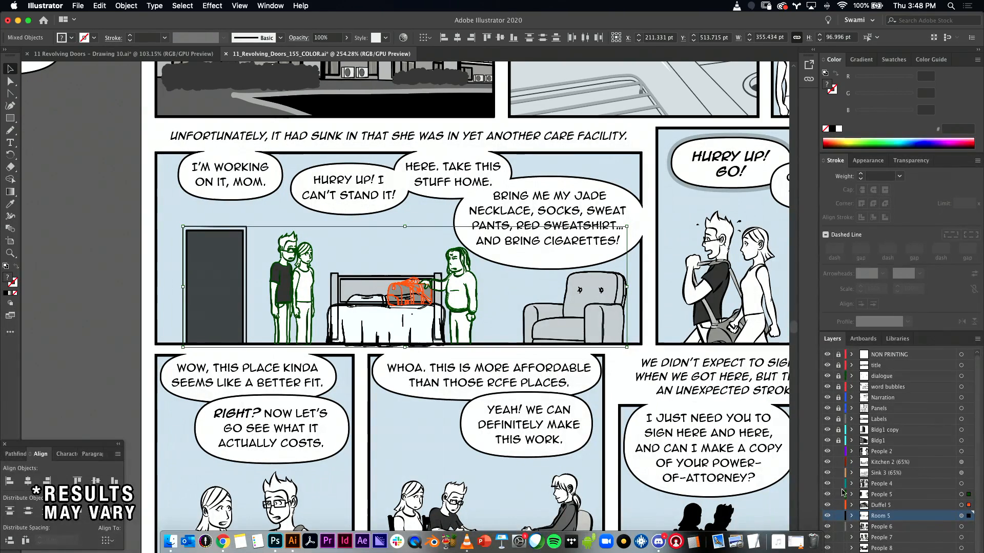
pyautogui.moveTo(838, 455); pyautogui.dragTo(839, 549)
pyautogui.scroll(-2, 839, 533)
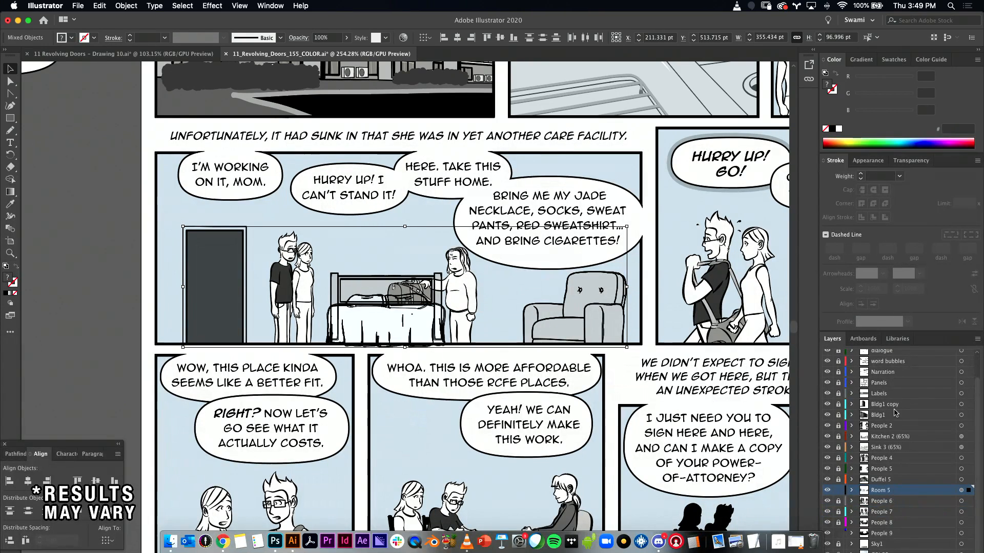
pyautogui.click(823, 161)
pyautogui.click(824, 163)
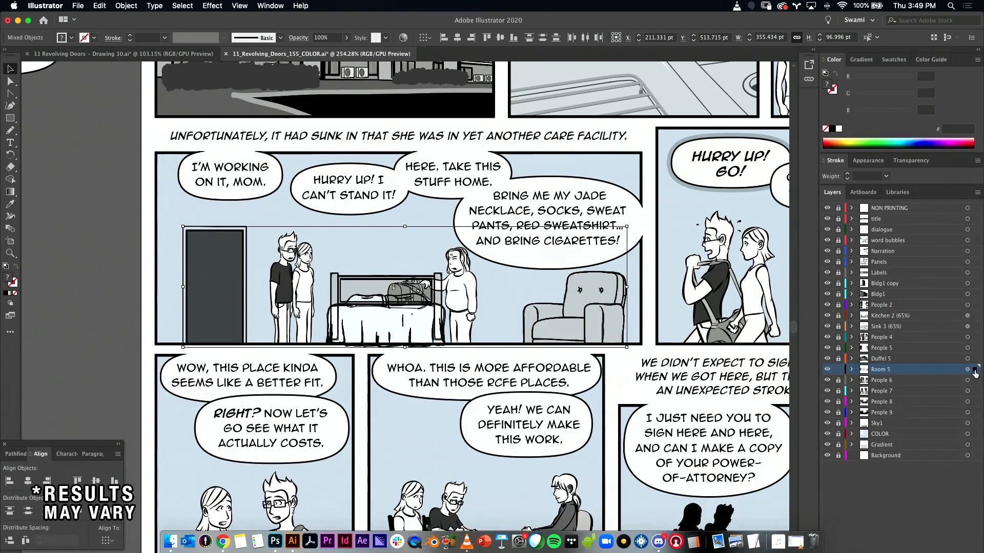
# - Group the door, bed and armchair artwork on the Room 5 layer and deselect it
pyautogui.moveTo(226, 275); pyautogui.dragTo(119, 178)
pyautogui.press('super+z')
pyautogui.press('super')
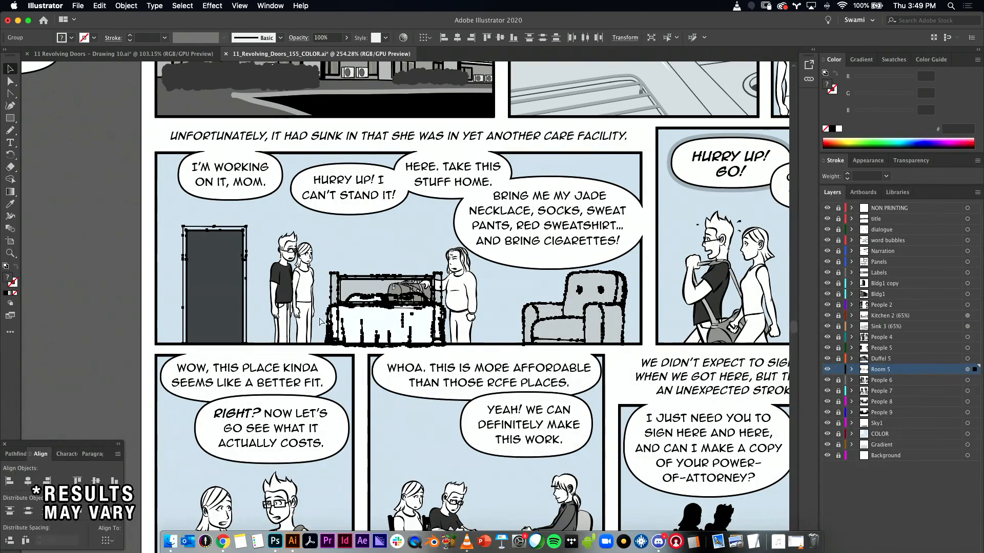
pyautogui.press('super+g')
pyautogui.click(98, 303)
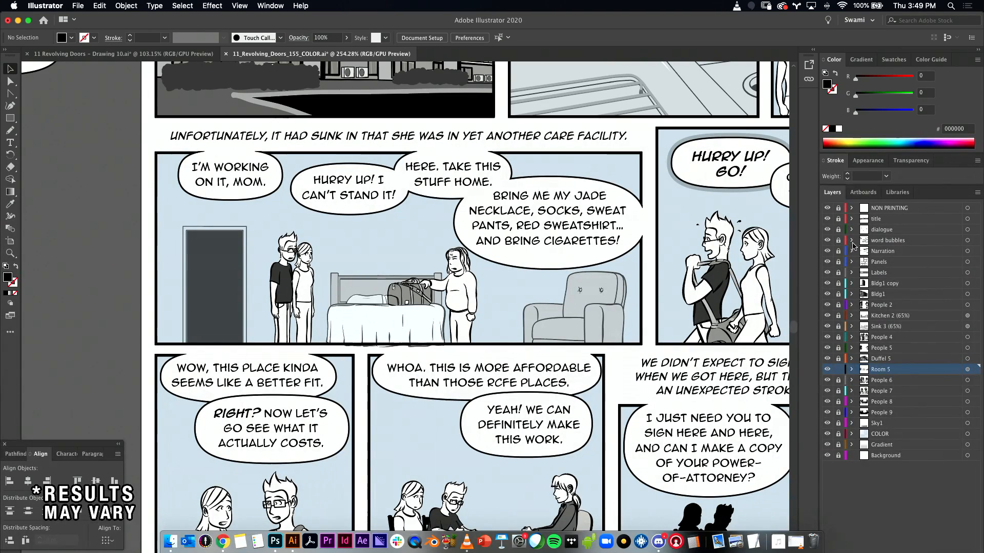
# - Unlock the Panels layer, copy the bedroom panel's border rectangle, and lock the layer again
pyautogui.click(838, 262)
pyautogui.click(156, 183)
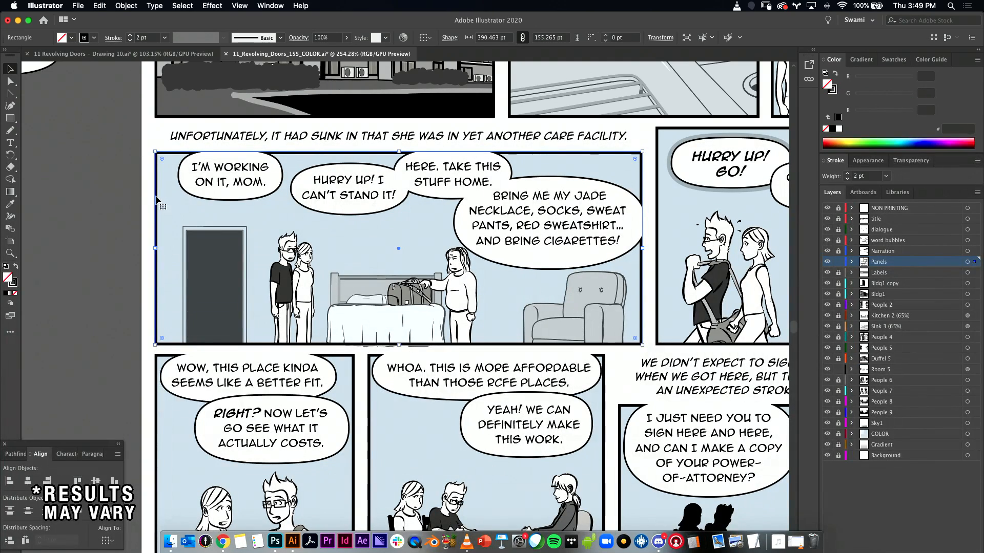
pyautogui.click(144, 192)
pyautogui.moveTo(156, 195); pyautogui.dragTo(42, 297)
pyautogui.press('super+z')
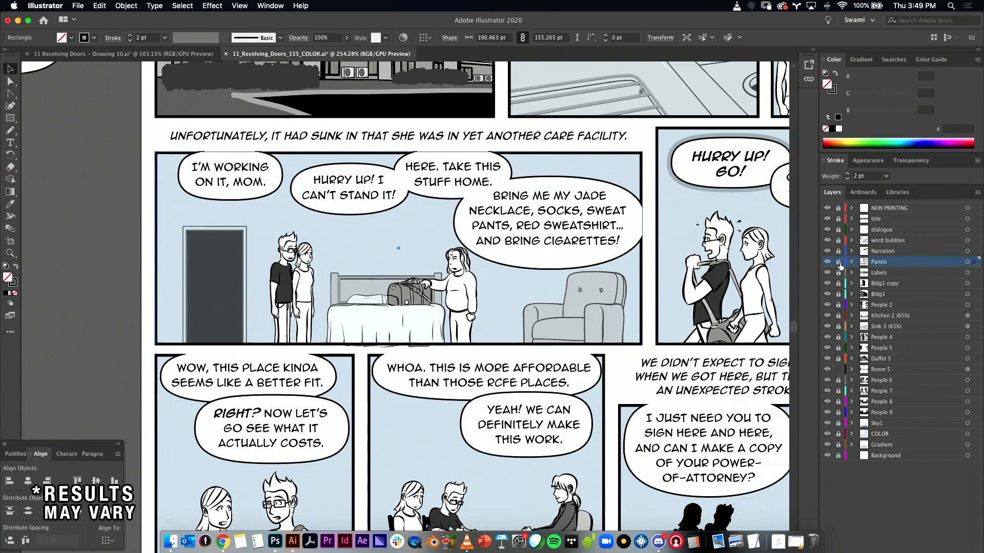
pyautogui.press('super+shift+a')
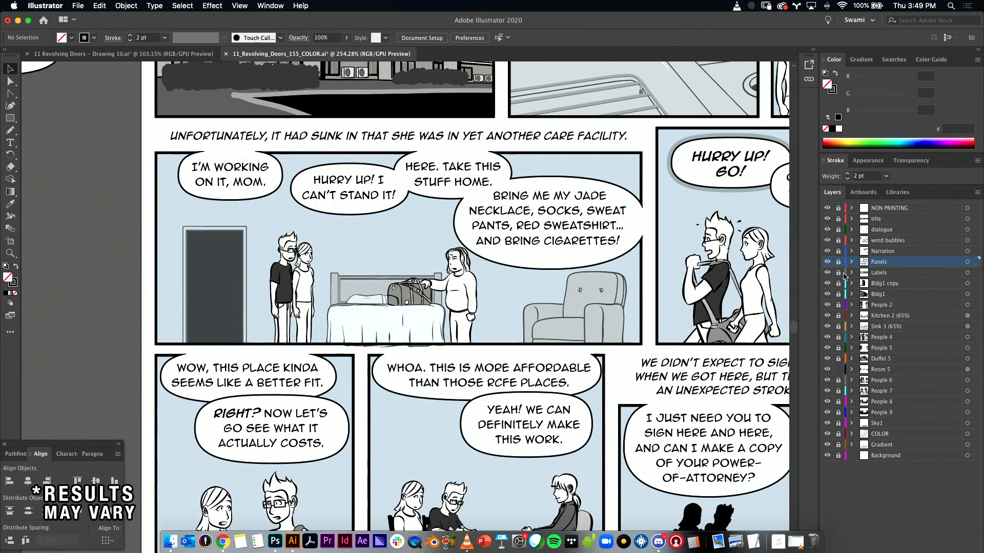
# - Try to paste the border rectangle into the Room 5 layer, declining to unlock the locked layers
pyautogui.click(878, 371)
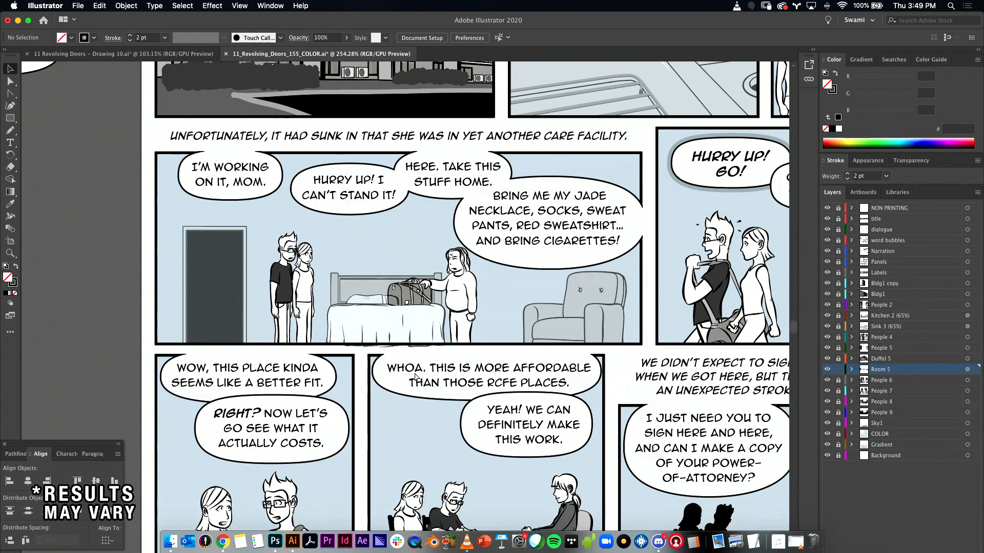
pyautogui.press('super+v')
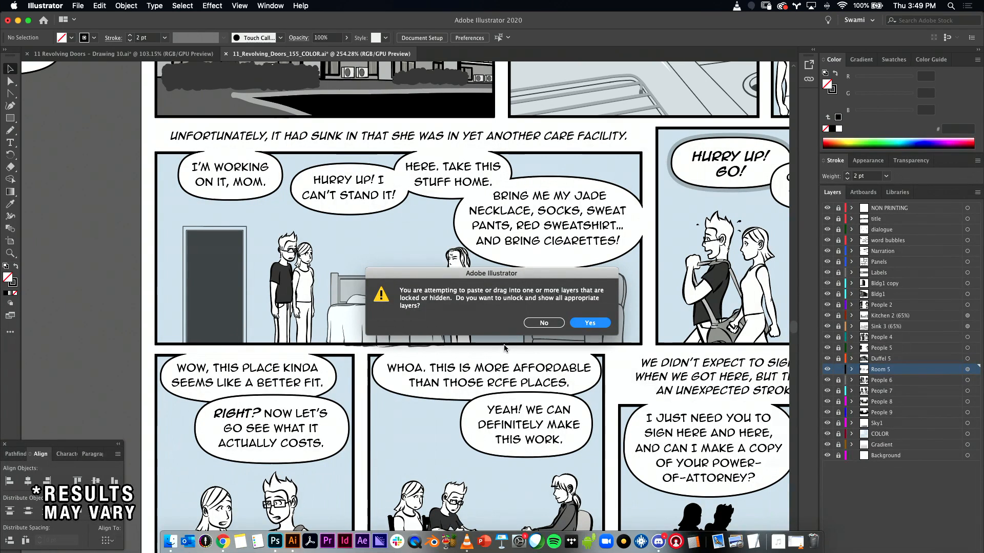
pyautogui.click(544, 323)
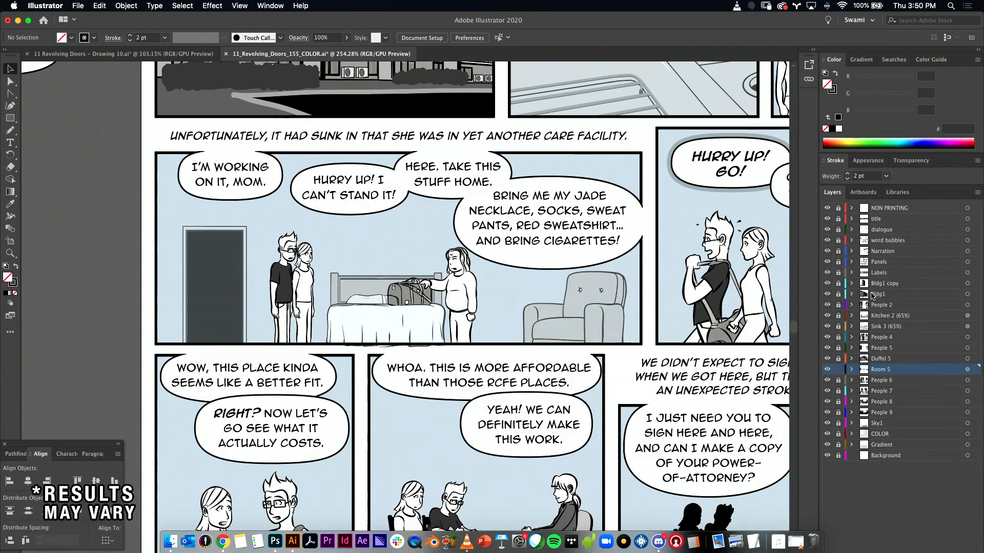
# - Make Room 5 the active layer and turn off Paste Remembers Layers
pyautogui.click(878, 265)
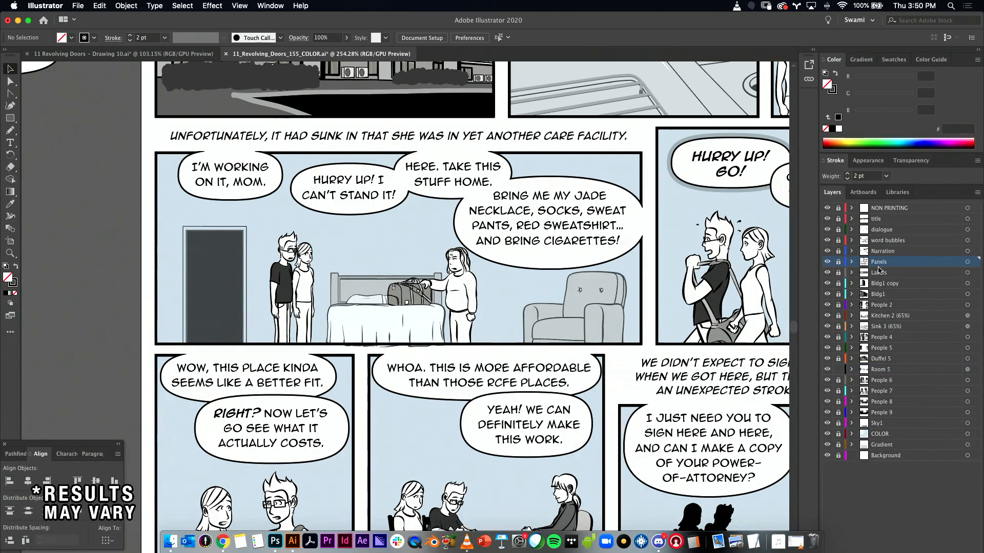
pyautogui.click(878, 373)
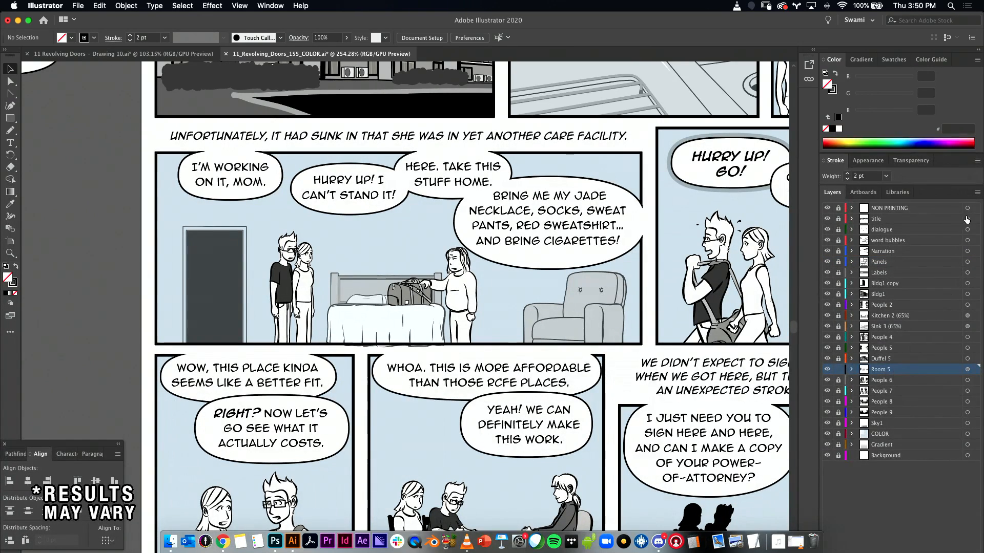
pyautogui.click(978, 193)
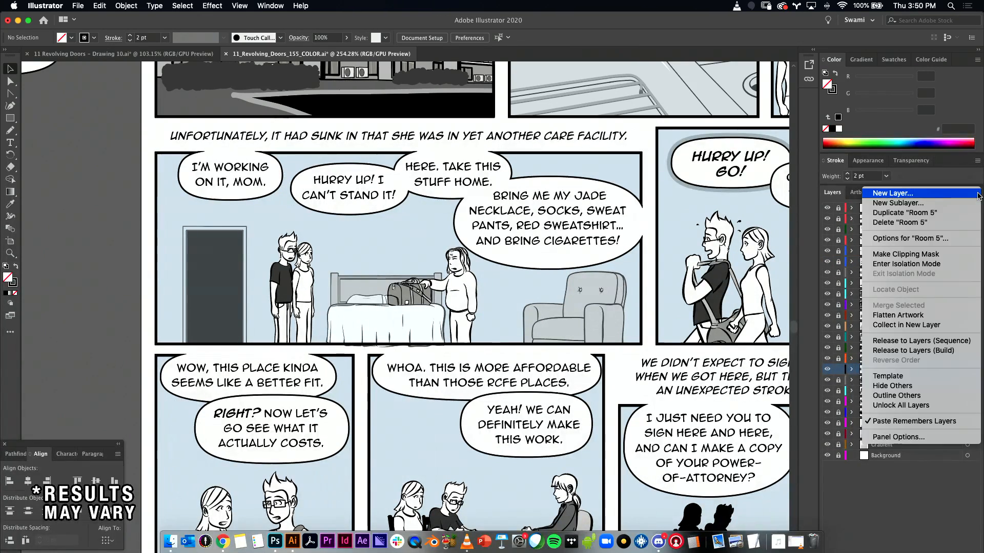
pyautogui.click(890, 423)
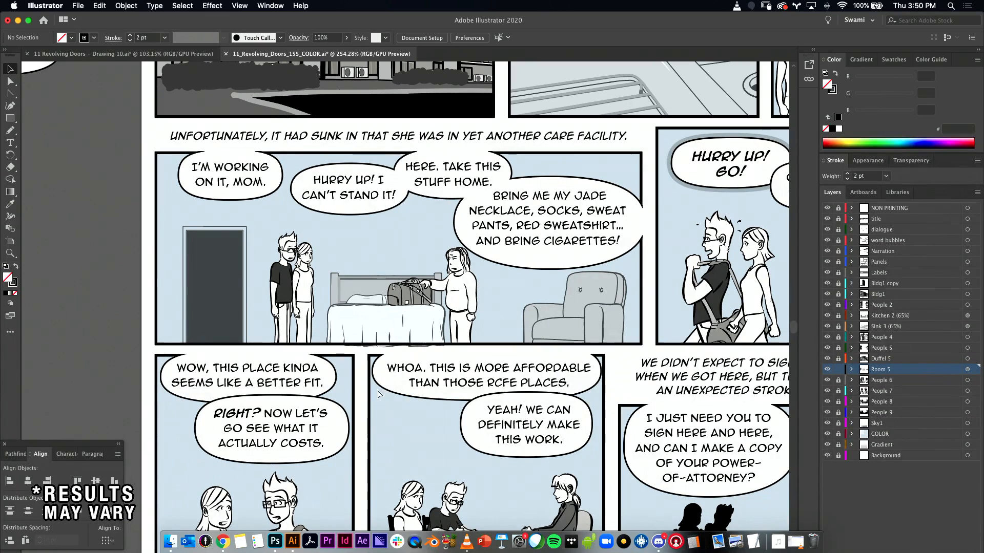
# - Paste the border rectangle into Room 5, delete the offset copy, and paste it in place over the bedroom panel's border
pyautogui.press('super+v')
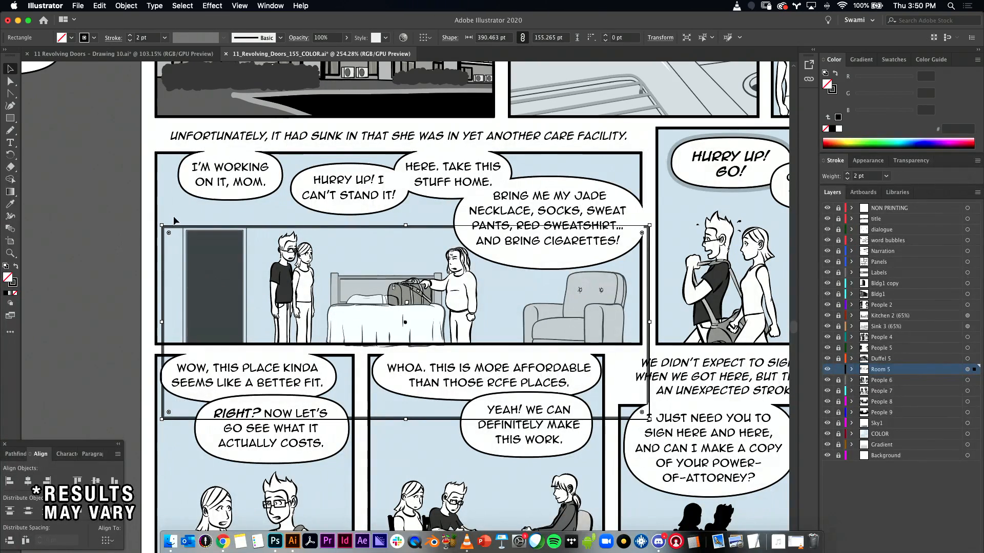
pyautogui.press('BackSpace')
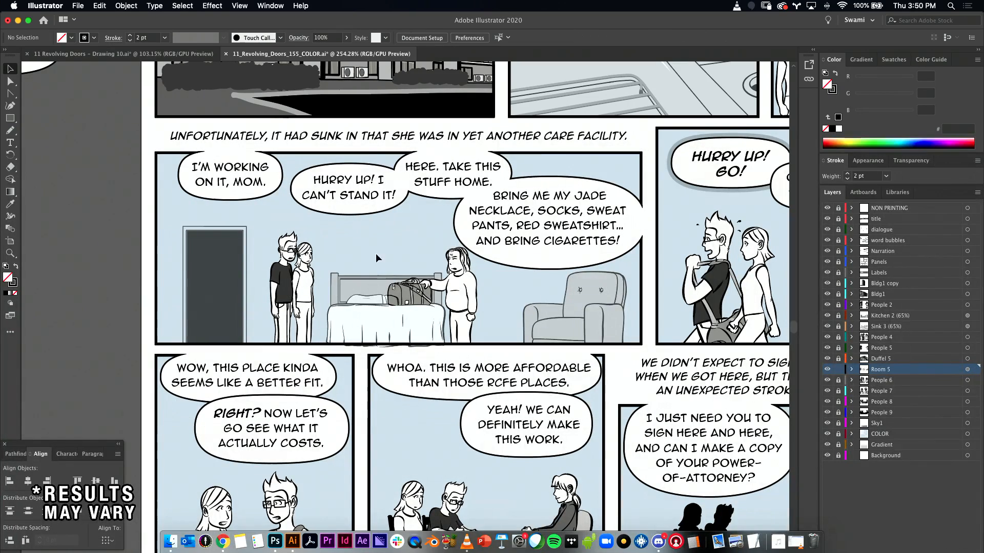
pyautogui.moveTo(375, 261); pyautogui.dragTo(416, 295)
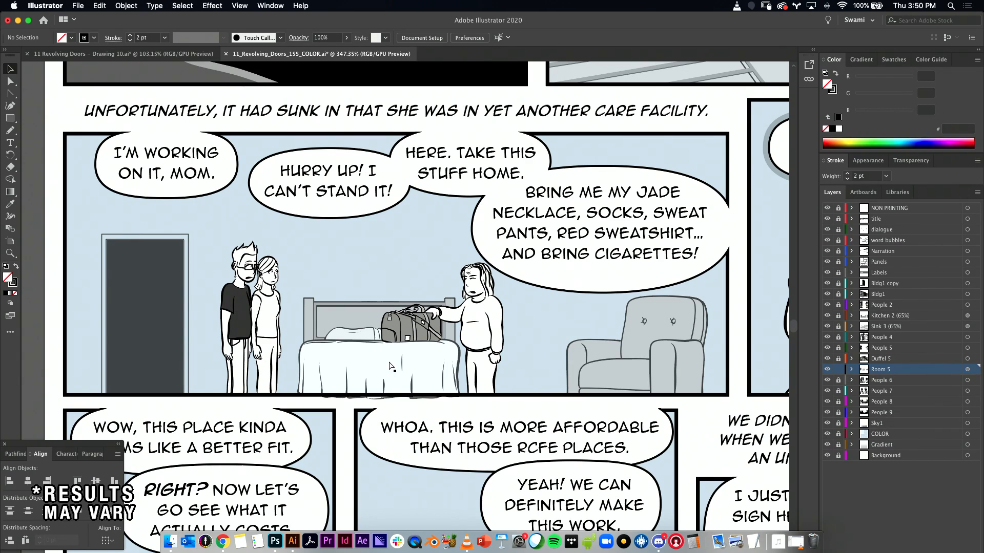
pyautogui.click(391, 366)
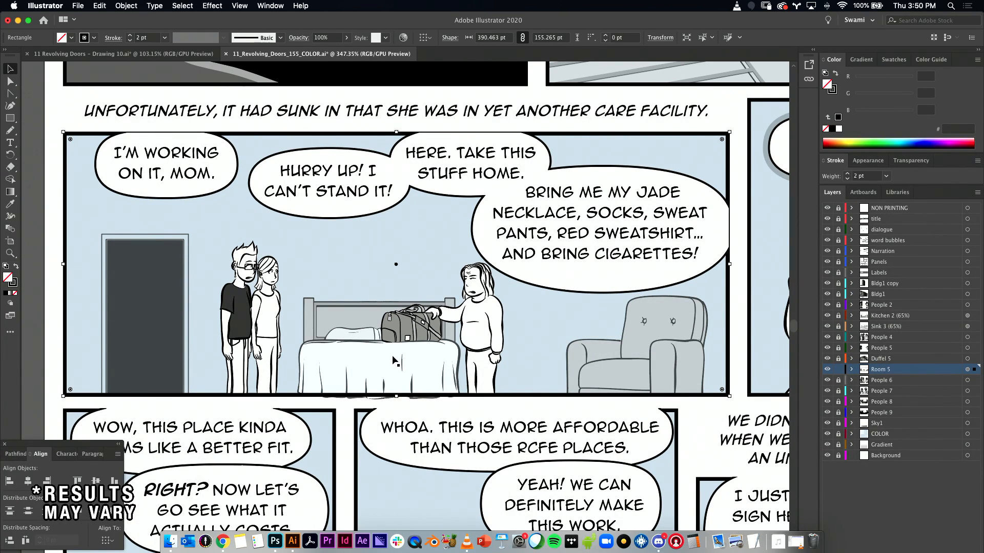
# - Clip the bedroom panel's door, bed and armchair artwork to the pasted border rectangle with a clipping mask
pyautogui.keyDown('shift'); pyautogui.click(359, 341); pyautogui.keyUp('shift')
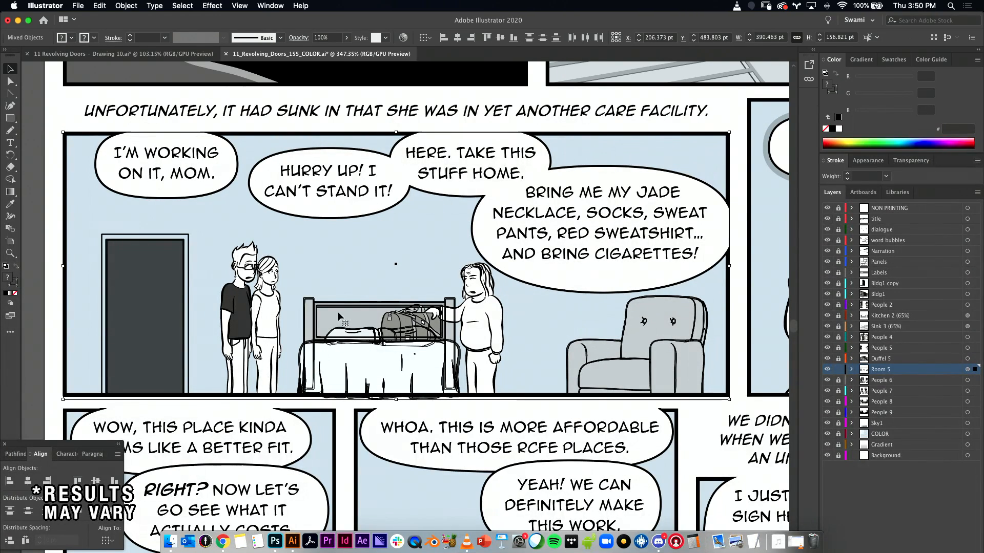
pyautogui.click(126, 5)
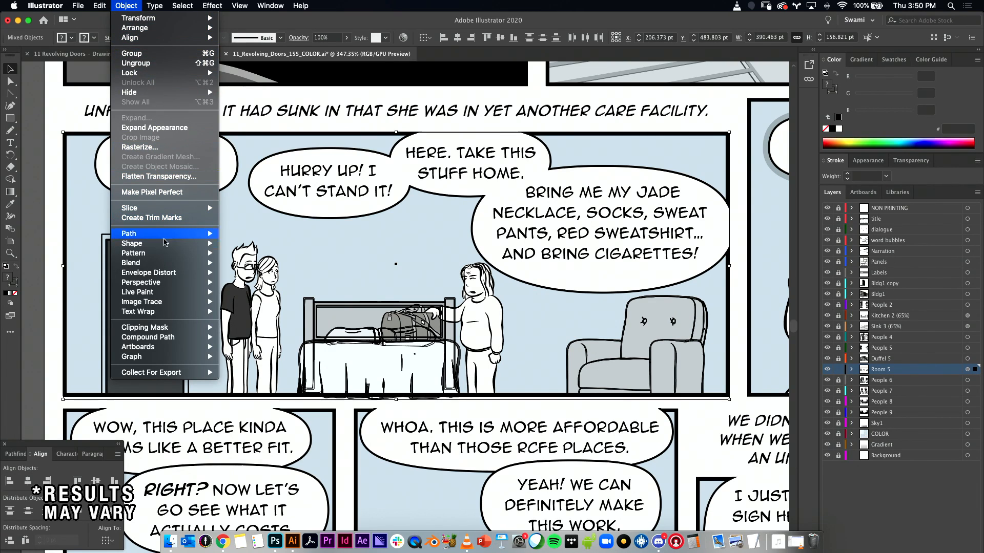
pyautogui.moveTo(173, 330)
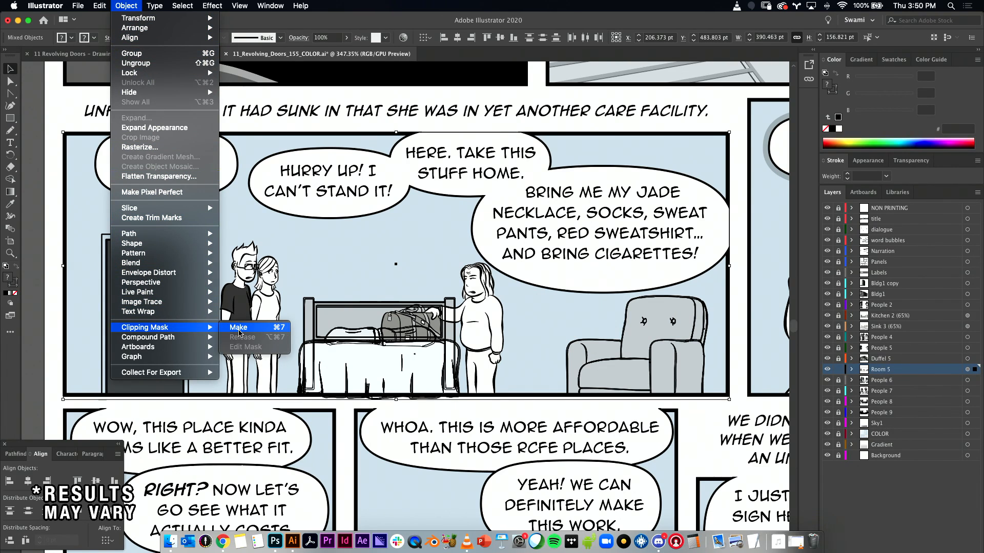
pyautogui.click(237, 328)
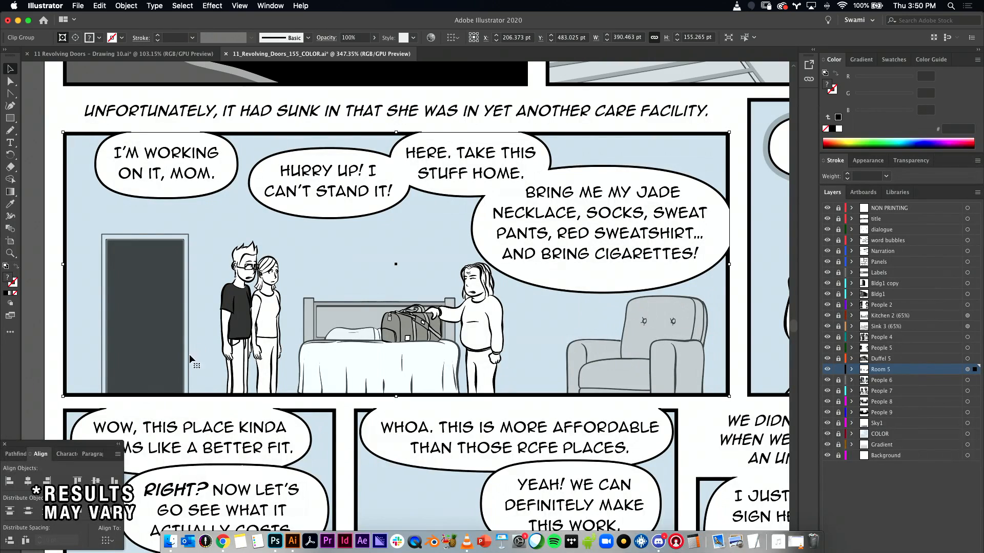
pyautogui.click(54, 367)
# - Try moving the clipped room artwork off the page and shifting its contents inside the mask, and undo the shift
pyautogui.moveTo(375, 378); pyautogui.dragTo(214, 290)
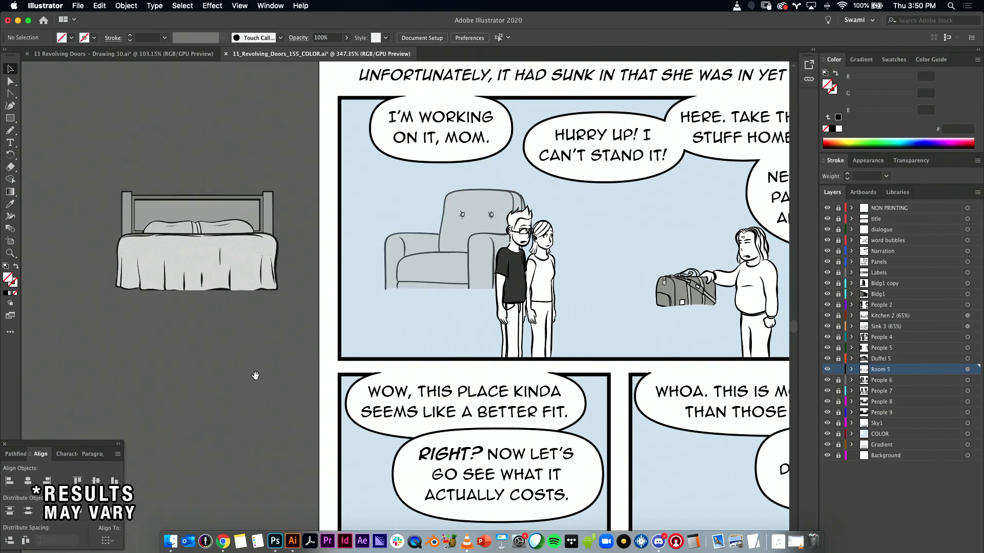
pyautogui.scroll(-6, 292, 378)
pyautogui.doubleClick(492, 343)
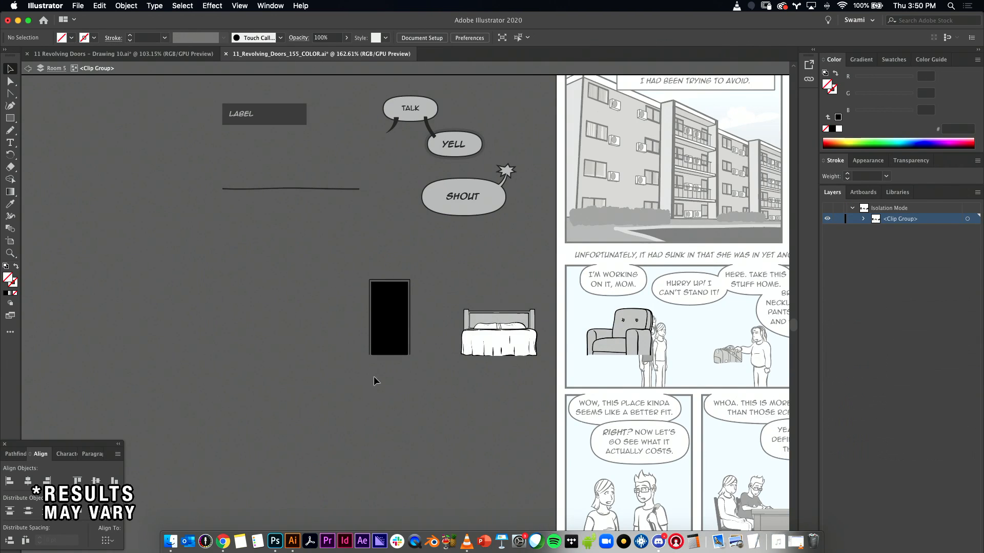
pyautogui.moveTo(429, 382); pyautogui.dragTo(478, 357)
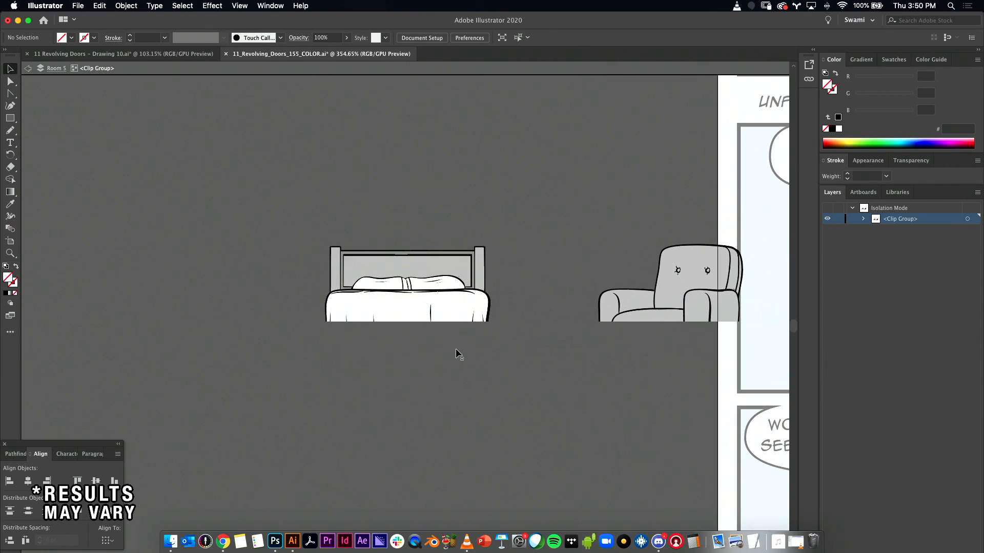
pyautogui.click(415, 336)
pyautogui.click(401, 363)
pyautogui.press('super+z')
pyautogui.press('super+z')
pyautogui.press('super+z')
# - Isolate the room clip group on the pasteboard, try moving the furniture within its mask, and undo the move
pyautogui.click(547, 350)
pyautogui.moveTo(626, 304); pyautogui.dragTo(384, 327)
pyautogui.click(385, 327)
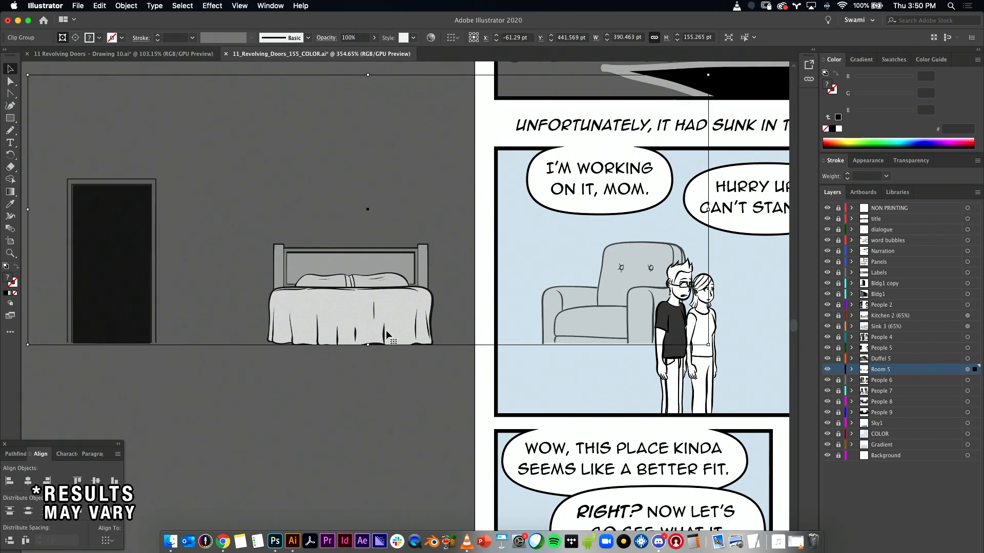
pyautogui.doubleClick(386, 339)
pyautogui.click(382, 343)
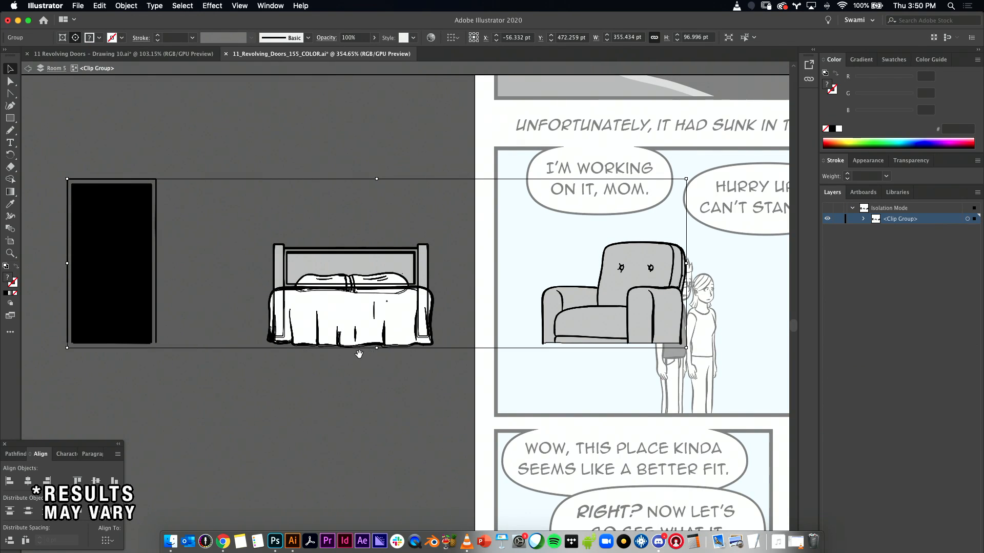
pyautogui.moveTo(368, 357); pyautogui.dragTo(459, 347)
pyautogui.click(459, 347)
pyautogui.moveTo(434, 313); pyautogui.dragTo(435, 287)
pyautogui.press('super+z')
# - Undo moving the room clip group off the page and deselect it
pyautogui.click(409, 367)
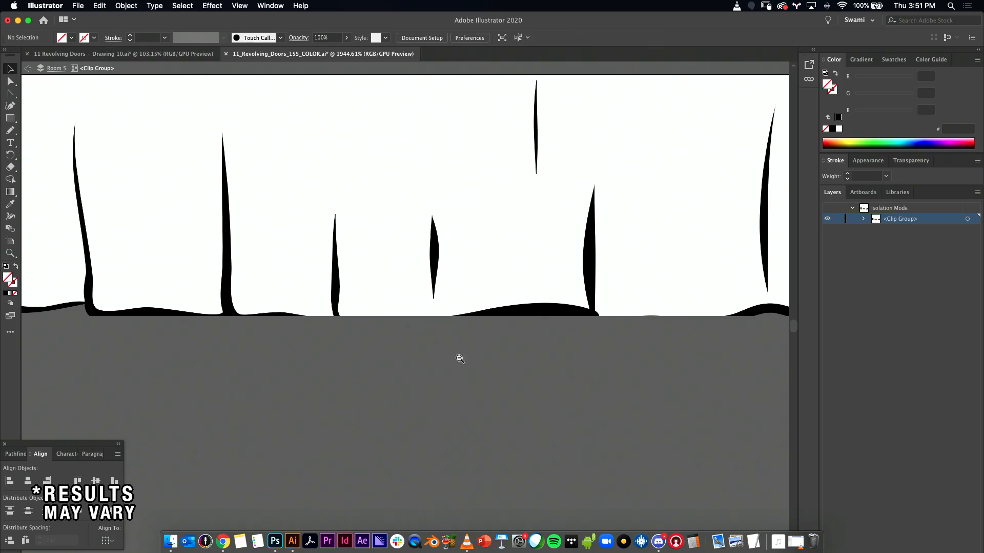
pyautogui.moveTo(517, 366); pyautogui.dragTo(321, 382)
pyautogui.moveTo(548, 371); pyautogui.dragTo(306, 352)
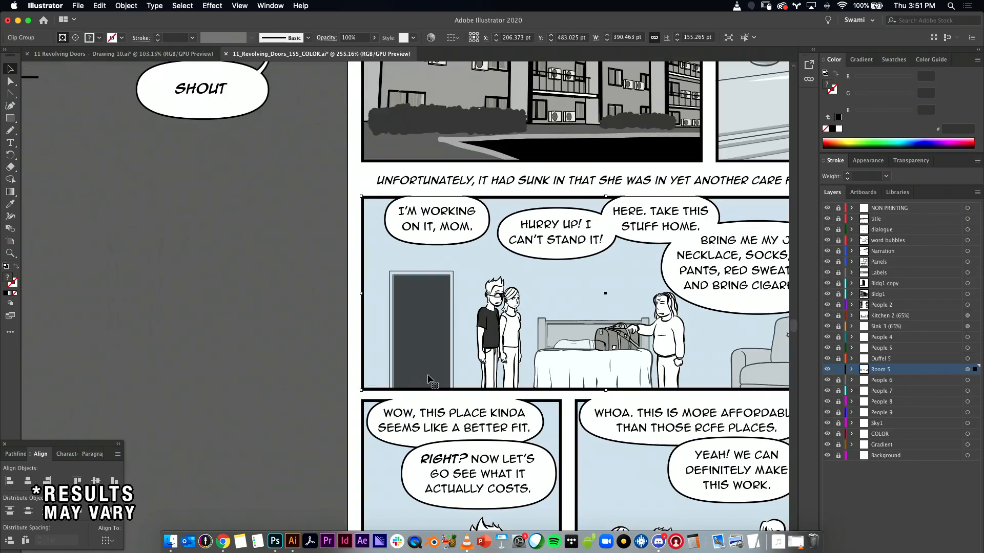
pyautogui.moveTo(312, 395); pyautogui.dragTo(87, 348)
pyautogui.keyDown('alt'); pyautogui.keyDown('super'); pyautogui.click(453, 339); pyautogui.keyUp('super'); pyautogui.keyUp('alt')
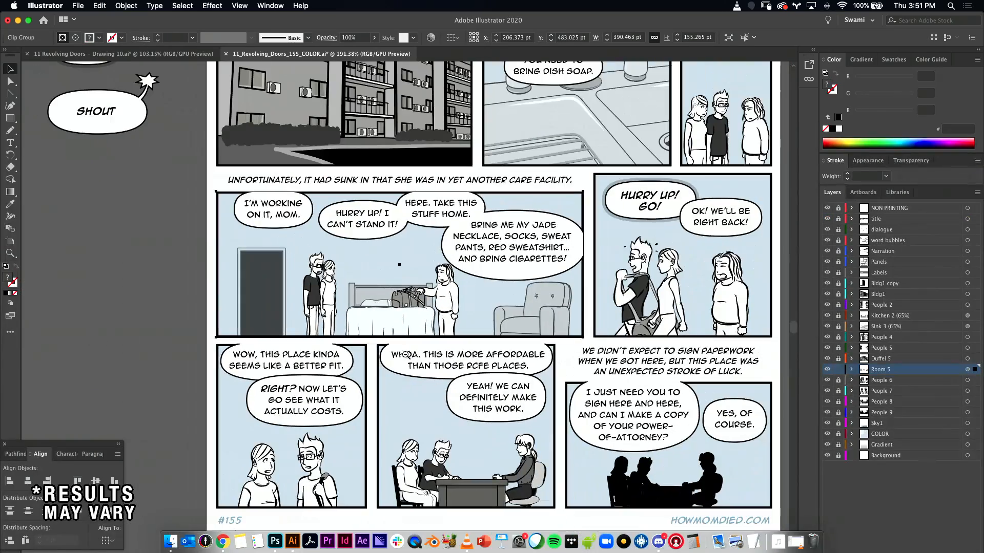
pyautogui.keyDown('alt'); pyautogui.keyDown('super'); pyautogui.click(397, 350); pyautogui.keyUp('super'); pyautogui.keyUp('alt')
pyautogui.click(180, 339)
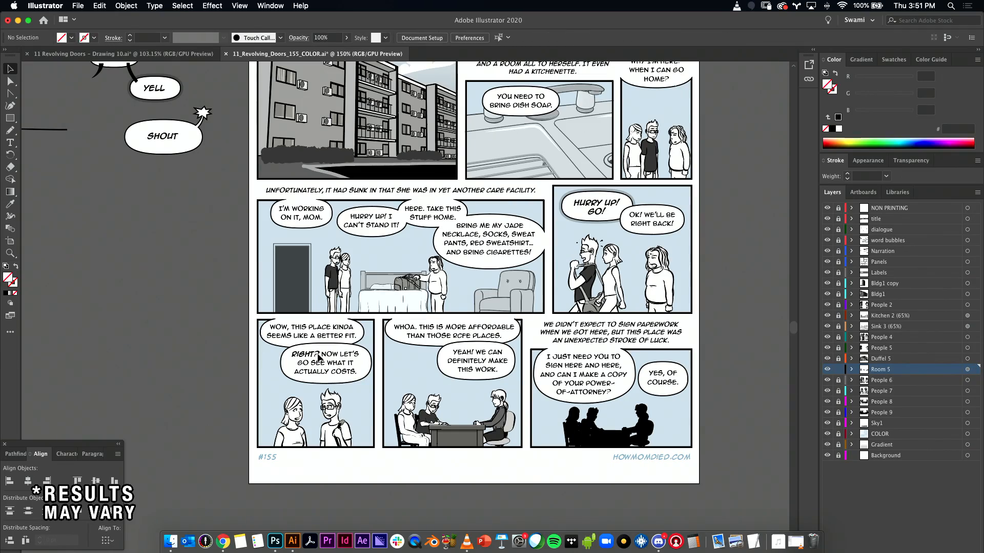
pyautogui.moveTo(320, 298); pyautogui.dragTo(341, 306)
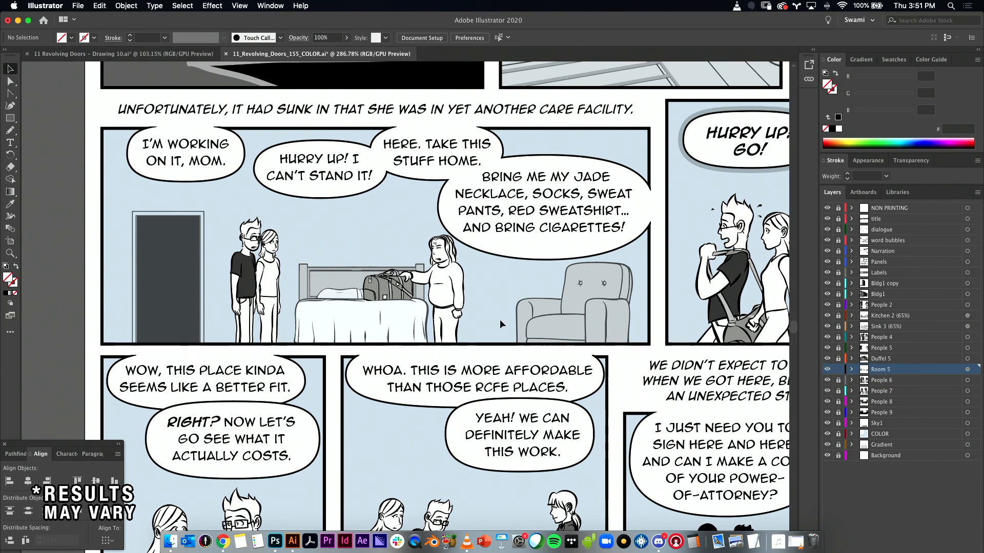
pyautogui.moveTo(353, 269); pyautogui.dragTo(380, 296)
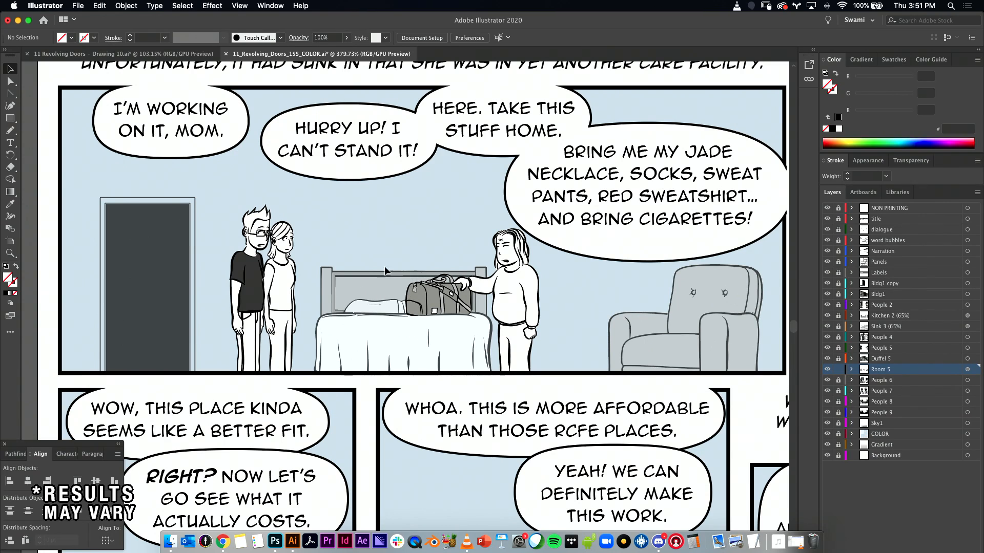
pyautogui.press('super+space')
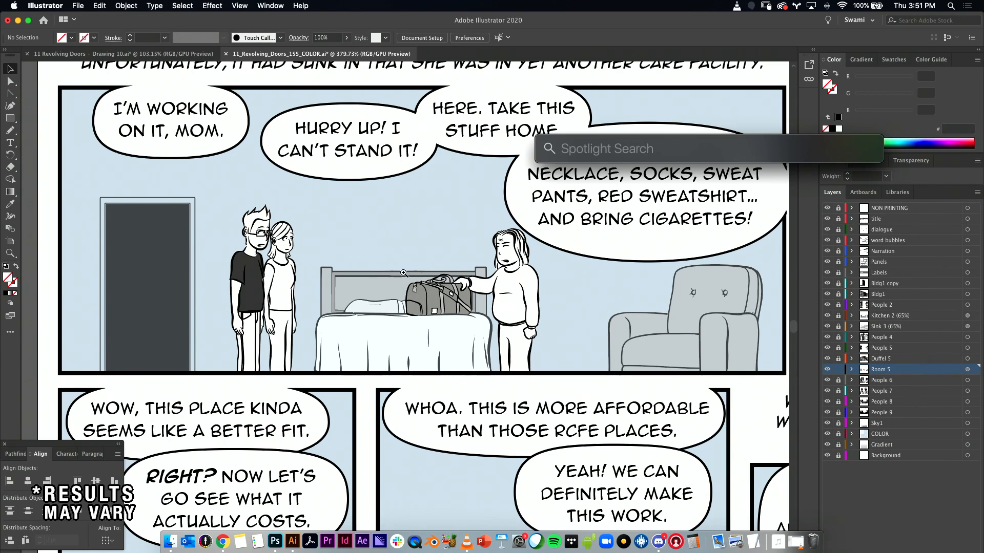
pyautogui.click(399, 279)
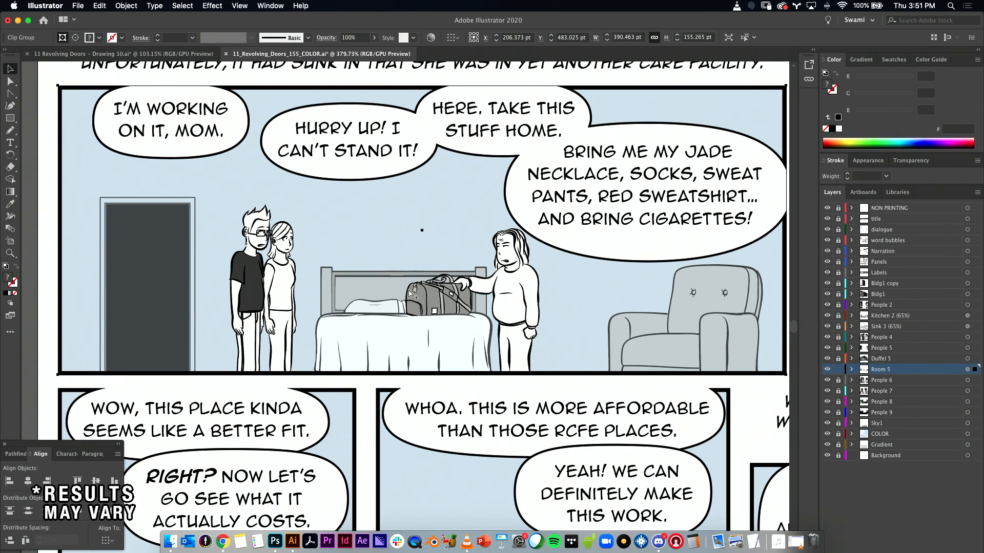
pyautogui.press('alt+super+space')
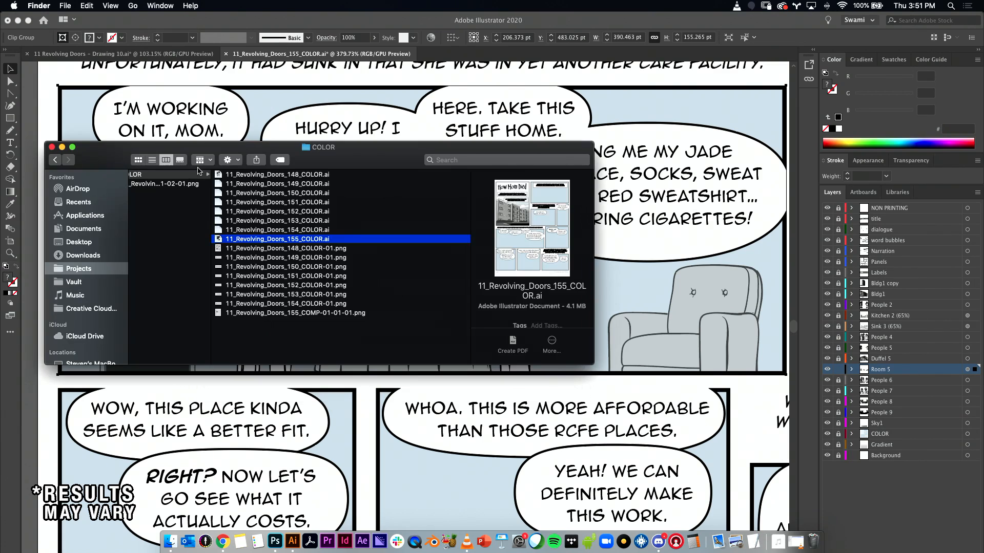
pyautogui.click(155, 281)
pyautogui.click(147, 124)
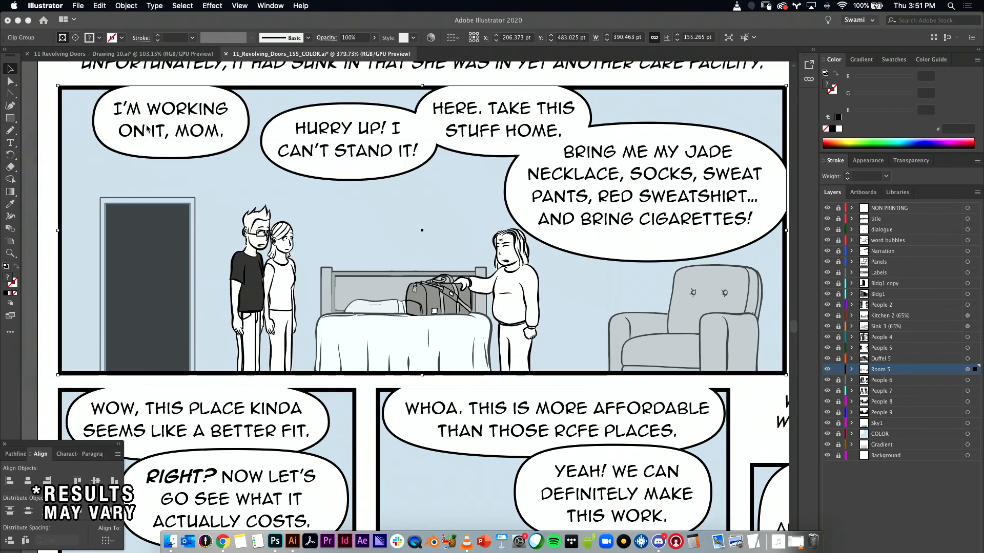
# - Examine the anchor points along the upper lines of the bed's headboard
pyautogui.moveTo(393, 276); pyautogui.dragTo(402, 276)
pyautogui.click(377, 265)
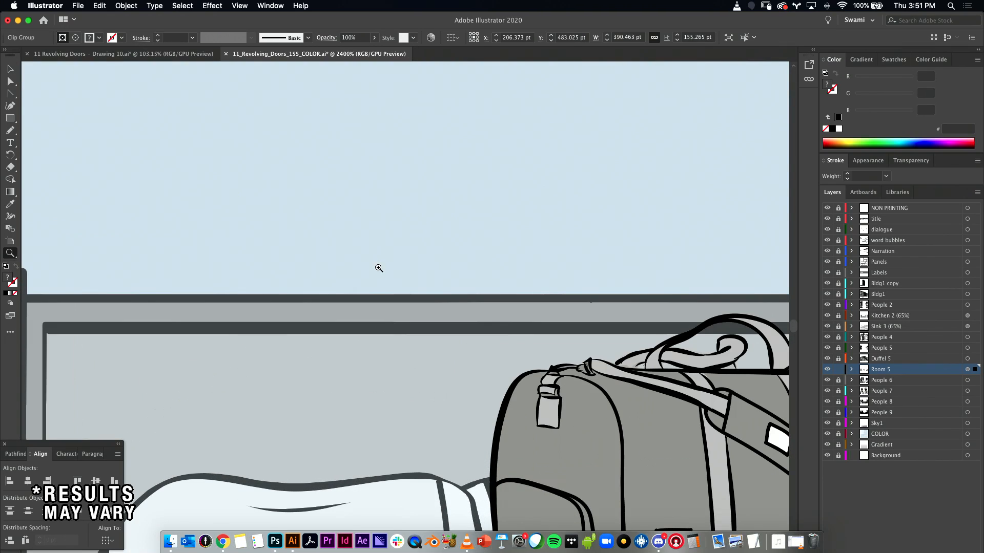
pyautogui.press('a')
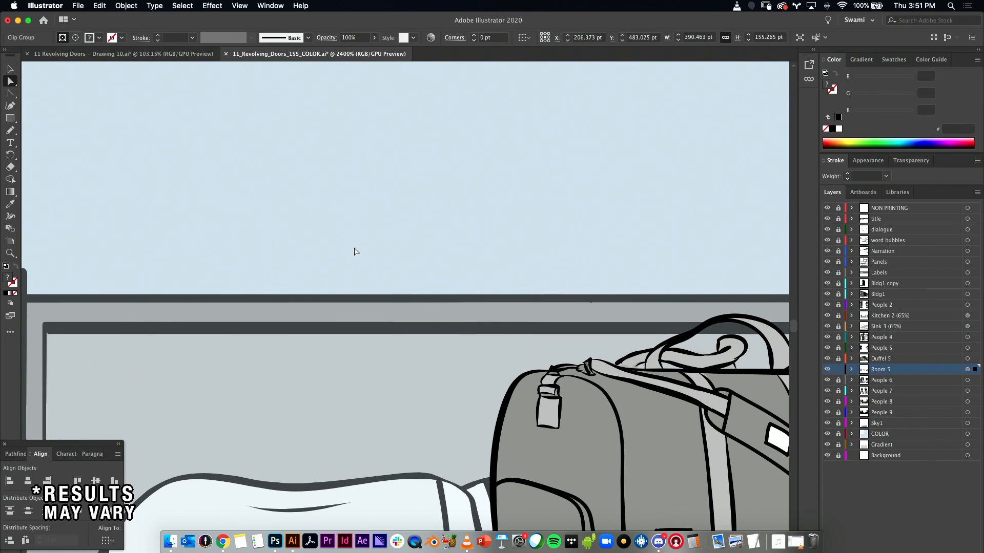
pyautogui.moveTo(350, 256); pyautogui.dragTo(535, 359)
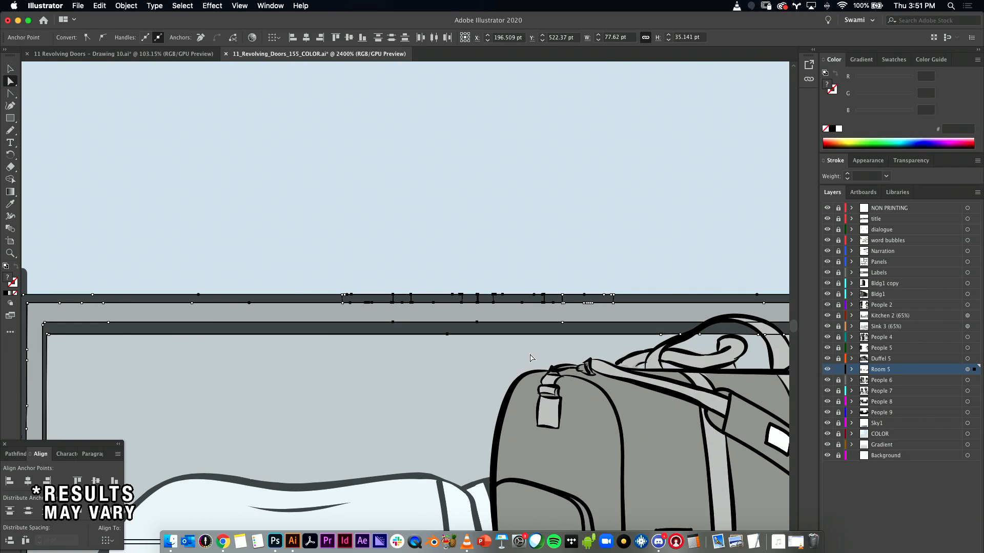
pyautogui.moveTo(465, 332); pyautogui.dragTo(306, 292)
pyautogui.click(343, 193)
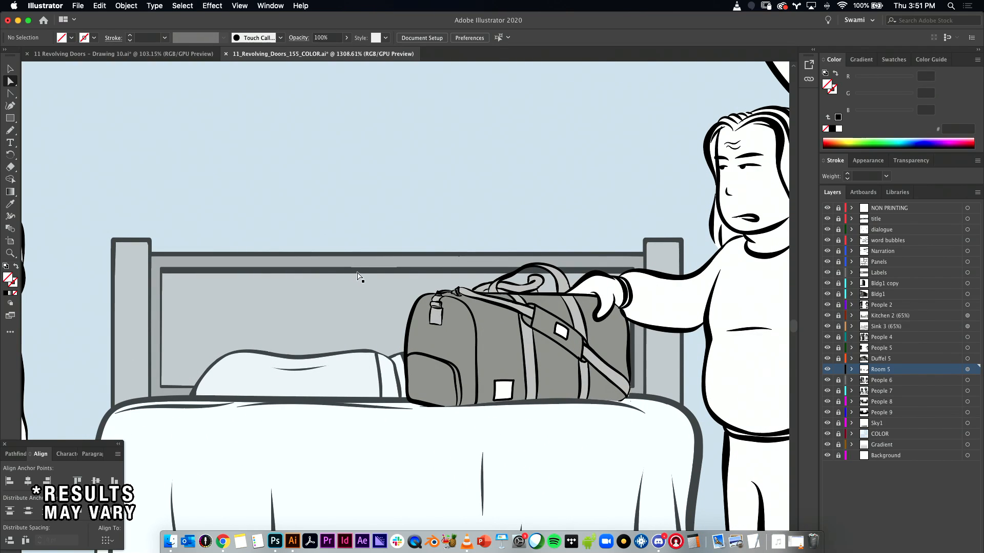
pyautogui.moveTo(397, 285); pyautogui.dragTo(410, 287)
pyautogui.click(342, 231)
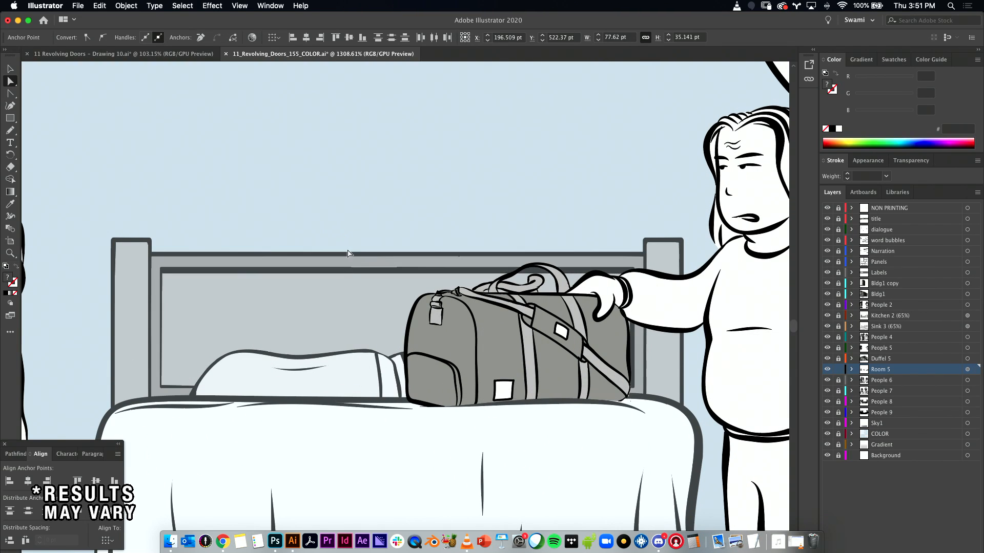
# - Delete stray anchor points along the upper edge of the headboard's inner frame with the Delete Anchor Point tool
pyautogui.click(352, 274)
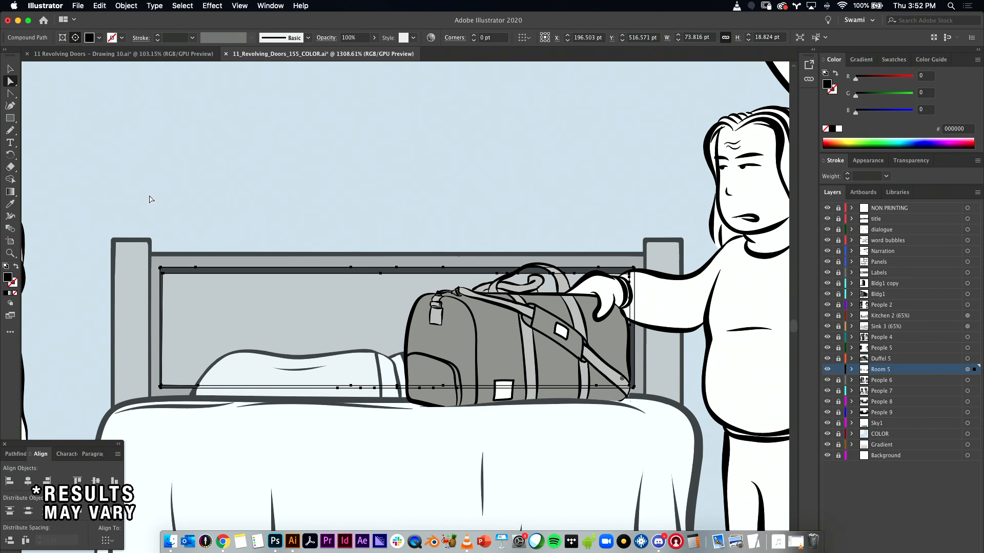
pyautogui.click(10, 97)
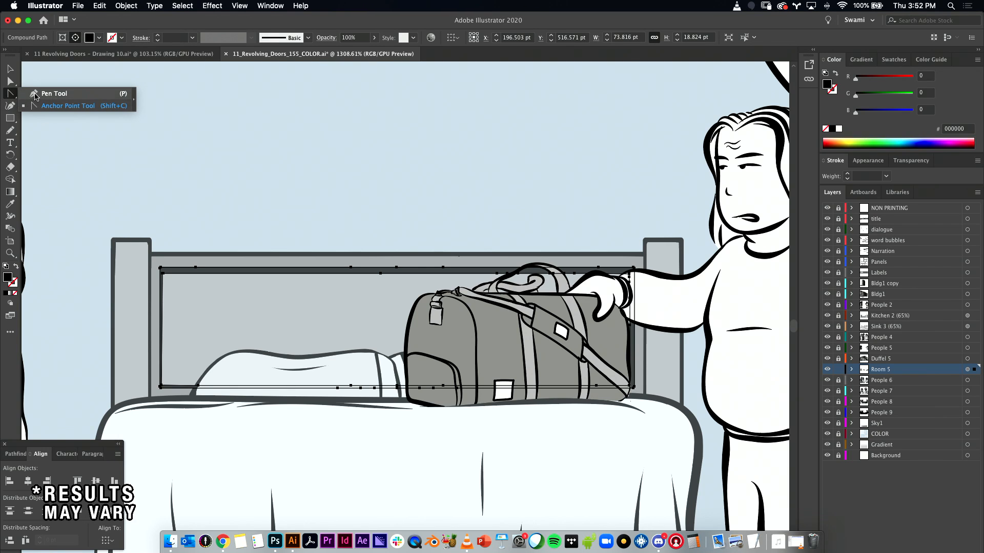
pyautogui.click(51, 94)
pyautogui.press('-')
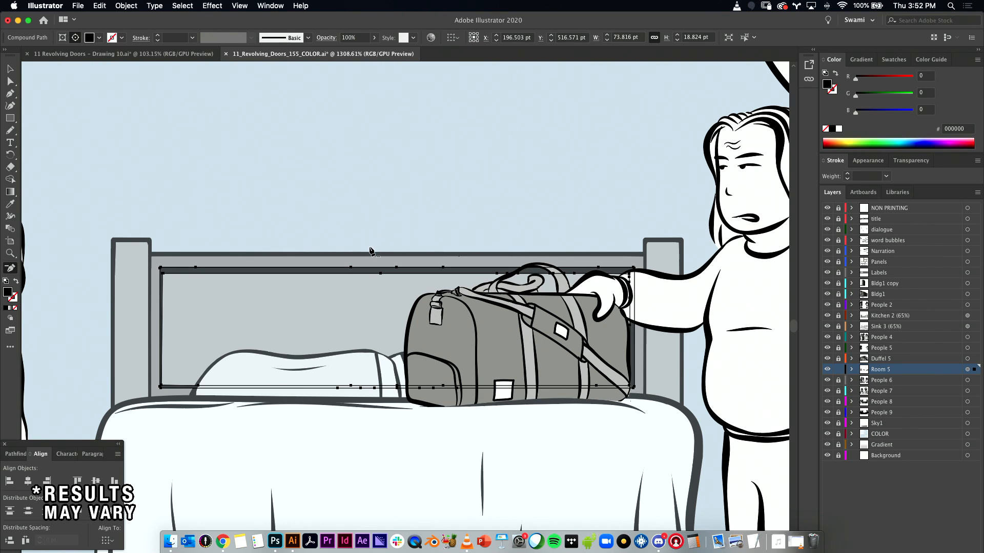
pyautogui.click(351, 268)
pyautogui.press('cmd+z')
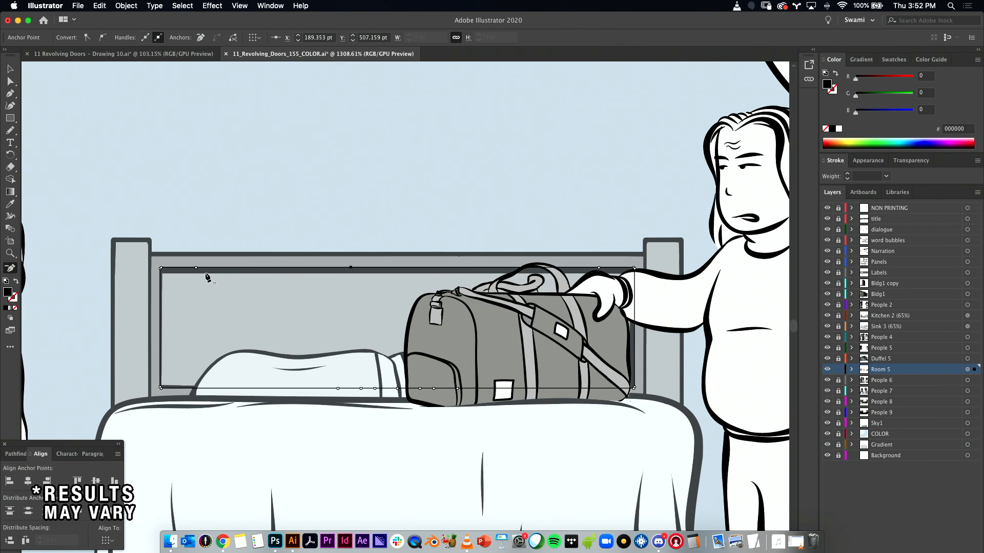
pyautogui.click(196, 268)
pyautogui.click(352, 268)
pyautogui.press('v')
pyautogui.click(379, 240)
# - Lock the Room 5 layer and unlock the word bubbles layer
pyautogui.moveTo(407, 282); pyautogui.dragTo(211, 315)
pyautogui.moveTo(385, 297); pyautogui.dragTo(285, 289)
pyautogui.moveTo(369, 334); pyautogui.dragTo(481, 325)
pyautogui.moveTo(499, 325); pyautogui.dragTo(379, 314)
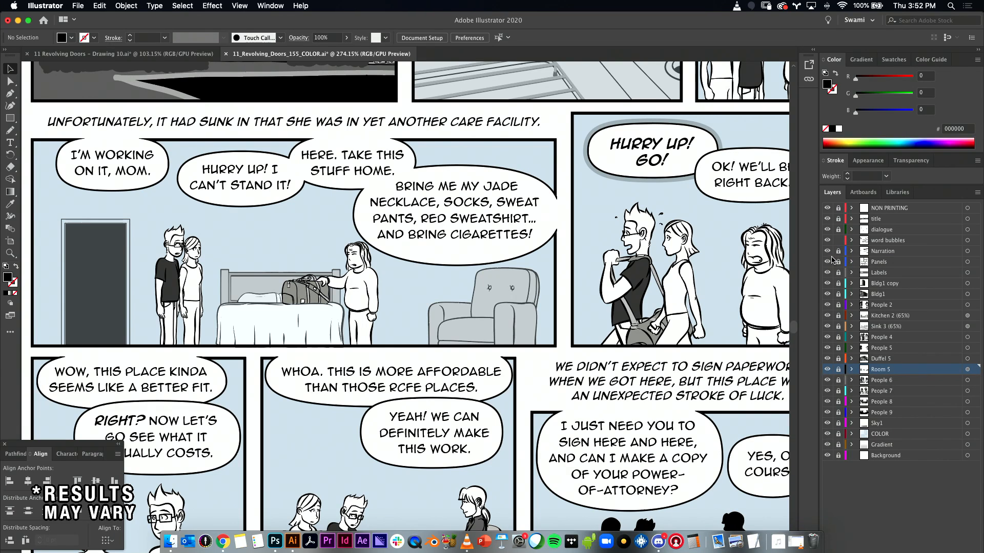
pyautogui.press('a')
pyautogui.click(10, 84)
pyautogui.click(67, 84)
pyautogui.press('v')
pyautogui.press('super+space')
pyautogui.moveTo(486, 225); pyautogui.dragTo(593, 253)
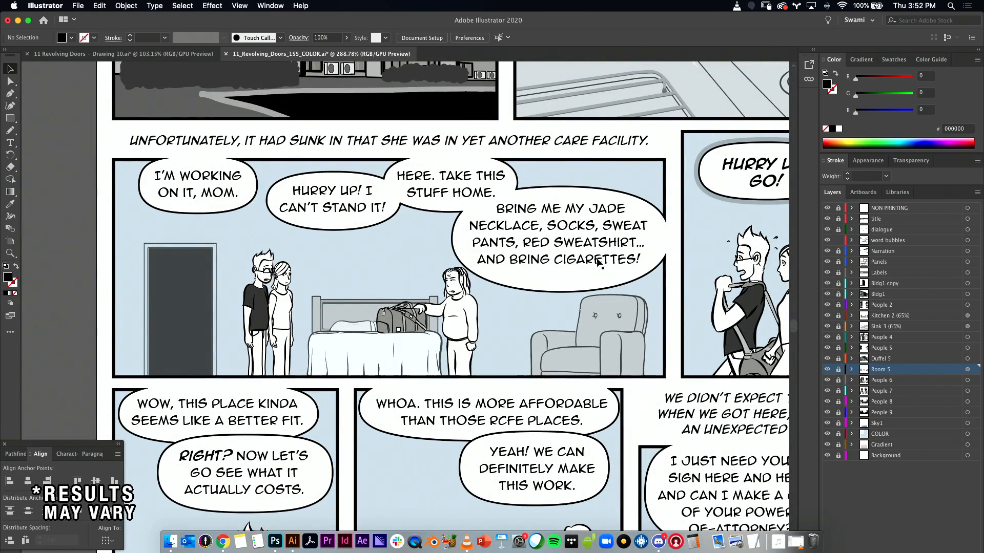
# - Try moving the bedroom panel's word bubble clip group away from its text, and undo the move
pyautogui.click(605, 290)
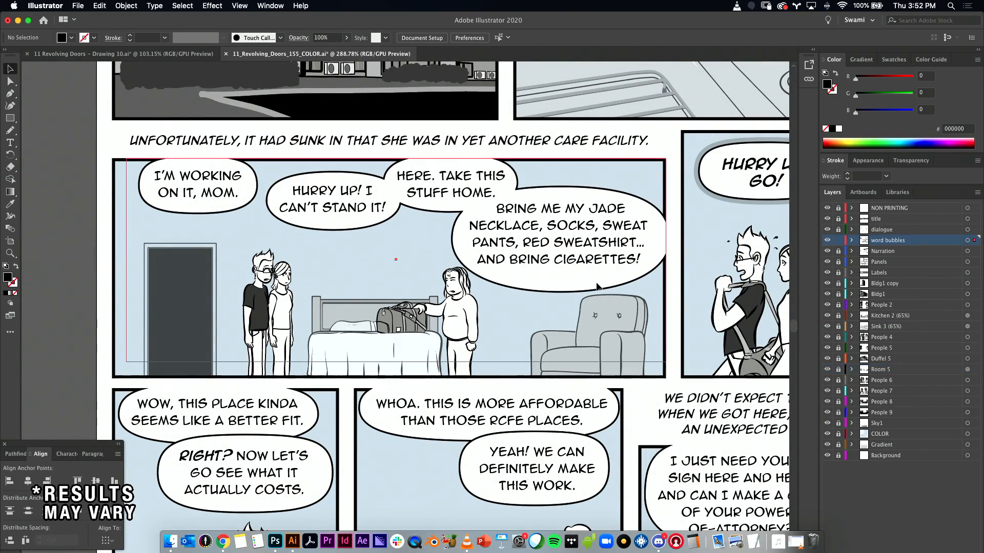
pyautogui.moveTo(605, 285); pyautogui.dragTo(397, 260)
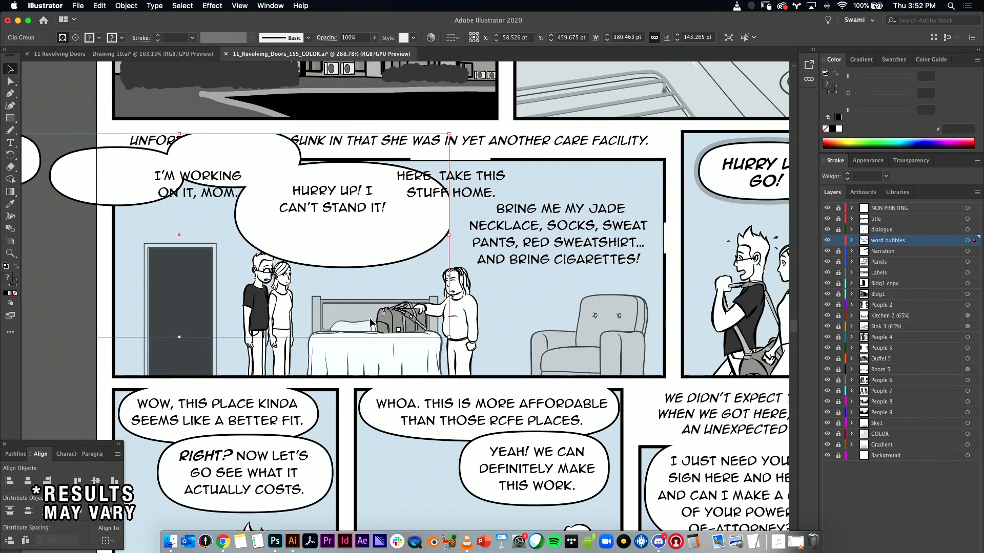
pyautogui.press('super+z')
# - Isolate the bedroom panel's word bubble clip group, select the merged bubble outline, and exit isolation
pyautogui.doubleClick(613, 285)
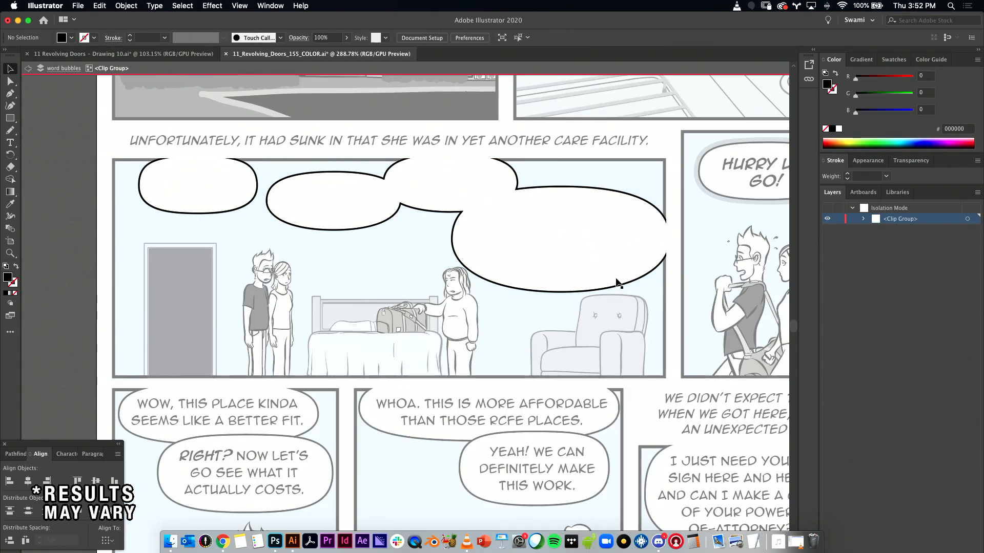
pyautogui.press('a')
pyautogui.click(644, 269)
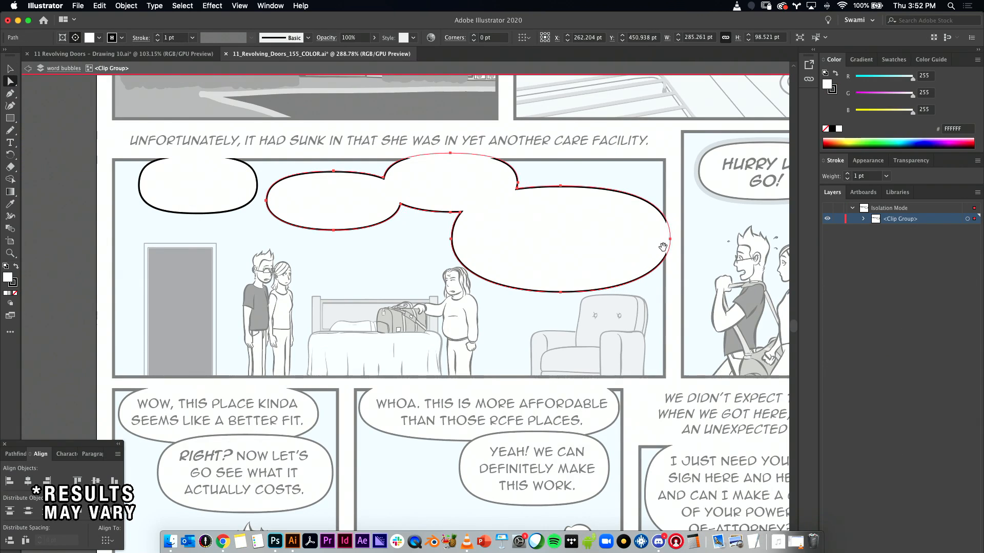
pyautogui.keyDown('super'); pyautogui.click(670, 249); pyautogui.keyUp('super')
pyautogui.keyDown('alt'); pyautogui.keyDown('super'); pyautogui.click(643, 255); pyautogui.keyUp('super'); pyautogui.keyUp('alt')
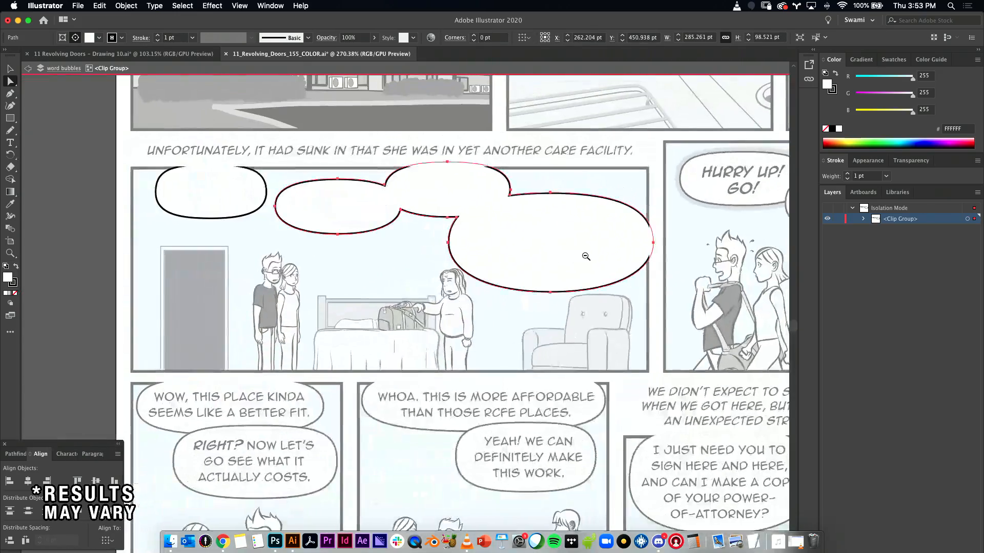
pyautogui.press('Escape')
# - Raise the bottom anchor point of the "Bring me my jade necklace" bubble to Y 493.588 pt and choose the Anchor Point Tool
pyautogui.moveTo(566, 306); pyautogui.dragTo(596, 296)
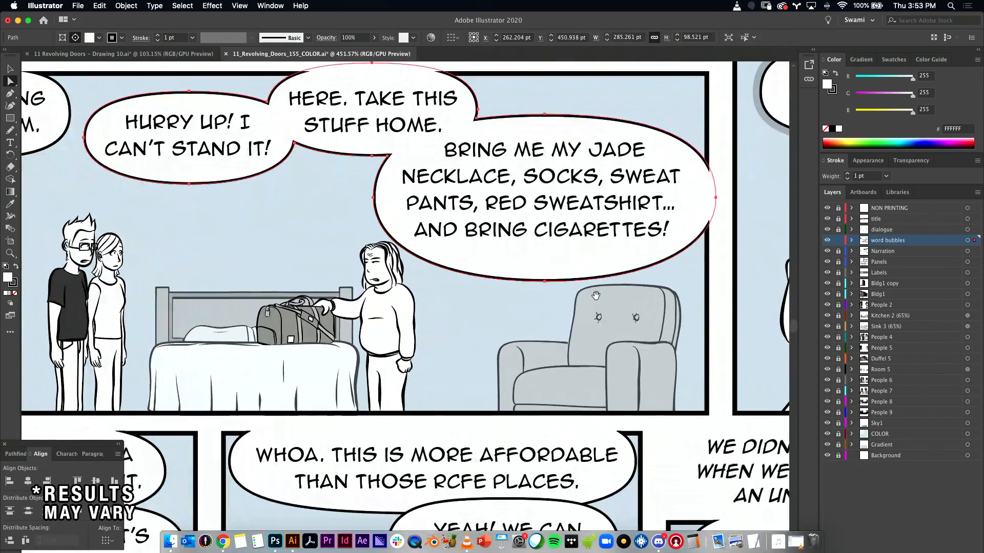
pyautogui.click(546, 287)
pyautogui.moveTo(545, 282); pyautogui.dragTo(544, 263)
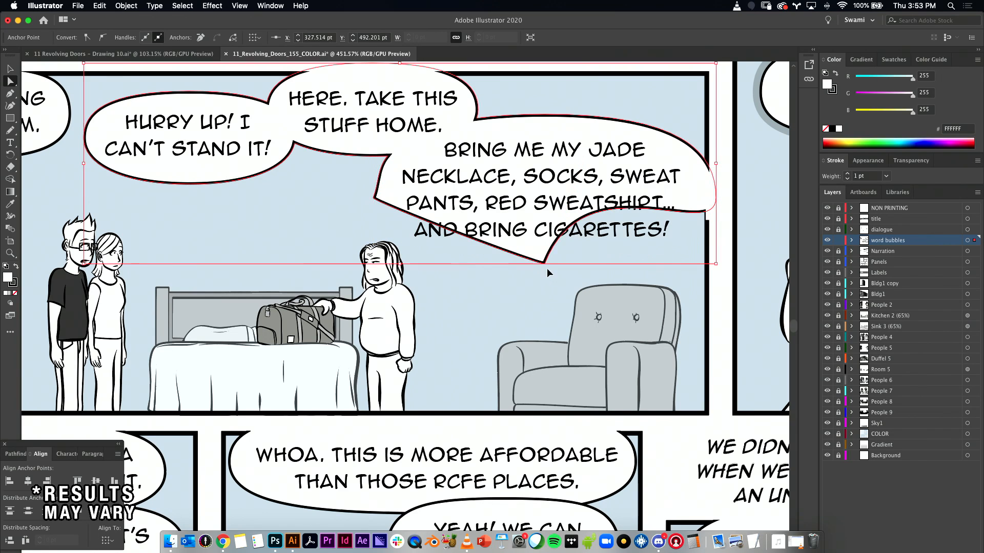
pyautogui.moveTo(544, 264); pyautogui.dragTo(544, 267)
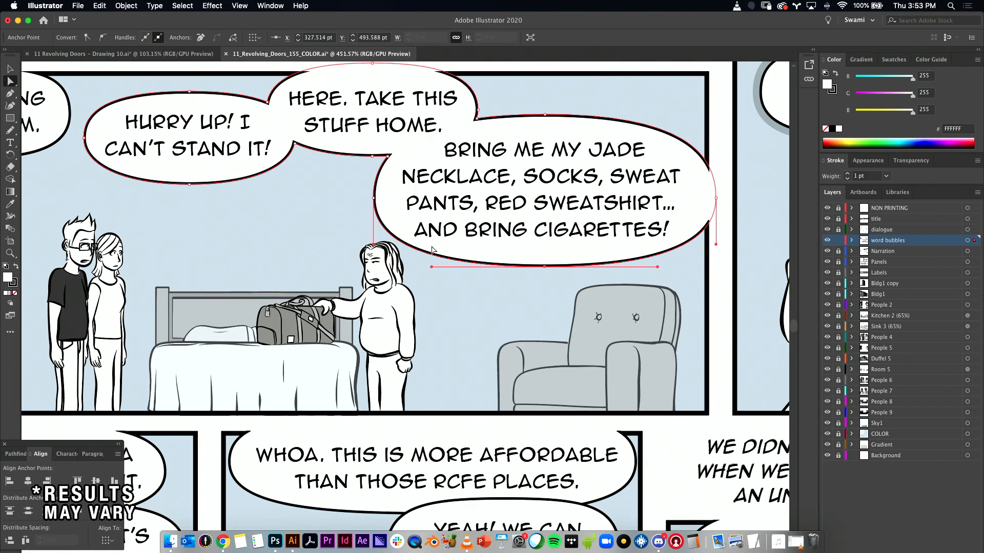
pyautogui.hotkey('shift', 'c')
pyautogui.click(10, 94)
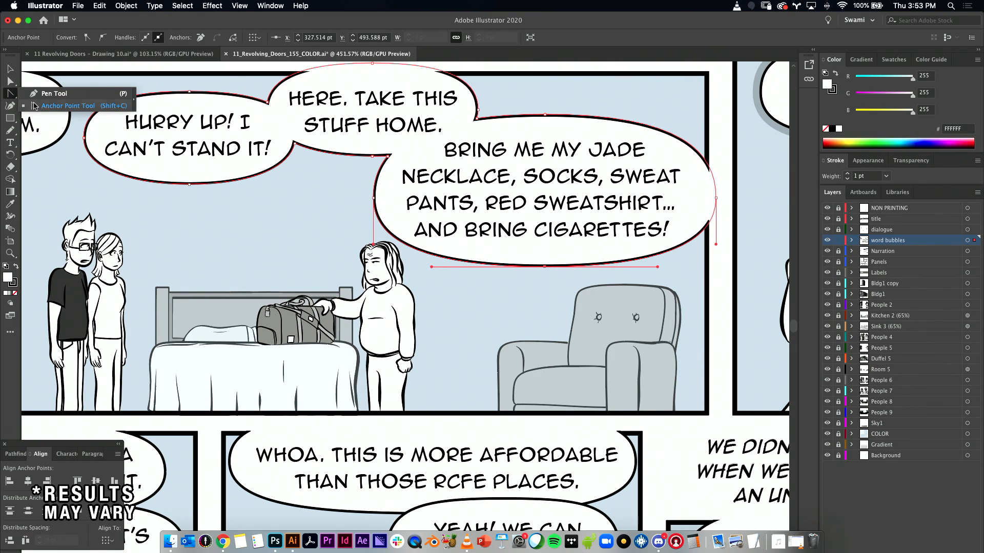
# - Use the Anchor Point Tool to lengthen the horizontal handles of the "BRING ME MY JADE" bubble's bottom anchor, broadening its lower curve
pyautogui.click(47, 108)
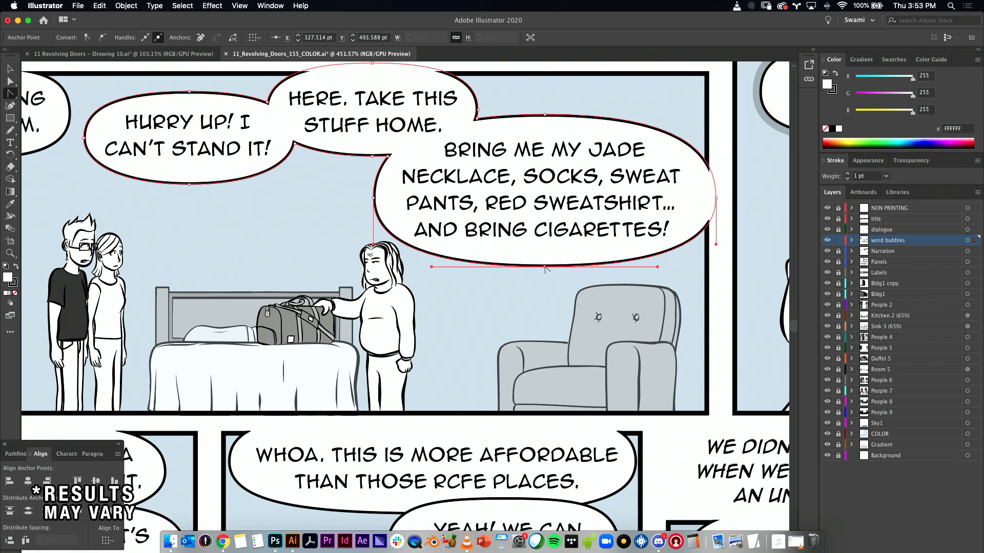
pyautogui.moveTo(545, 267); pyautogui.dragTo(684, 268)
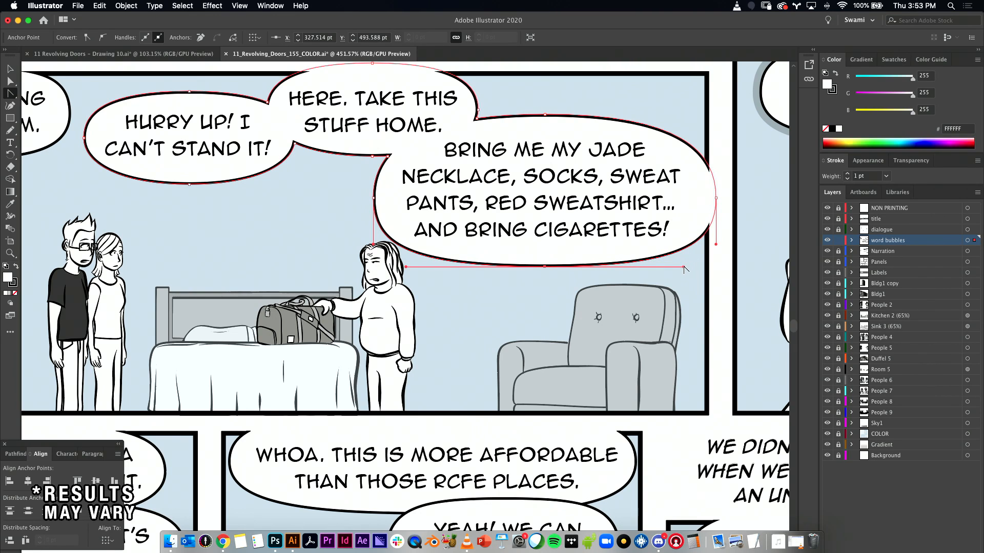
pyautogui.press('a')
pyautogui.press('v')
pyautogui.click(521, 292)
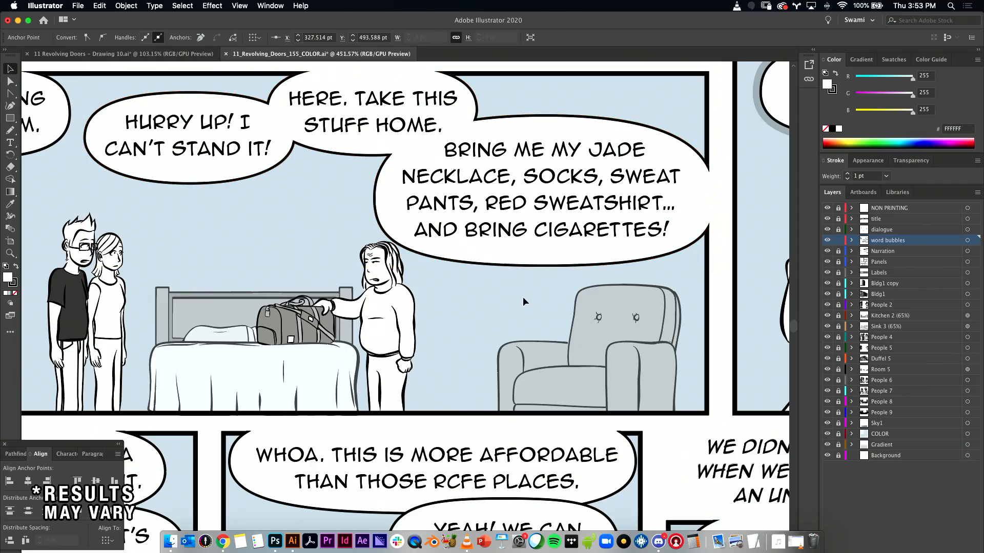
# - Try to move the joined speech bubbles about 9 pt left inside their clip group, apart from the lettering
pyautogui.scroll(-5, 519, 301)
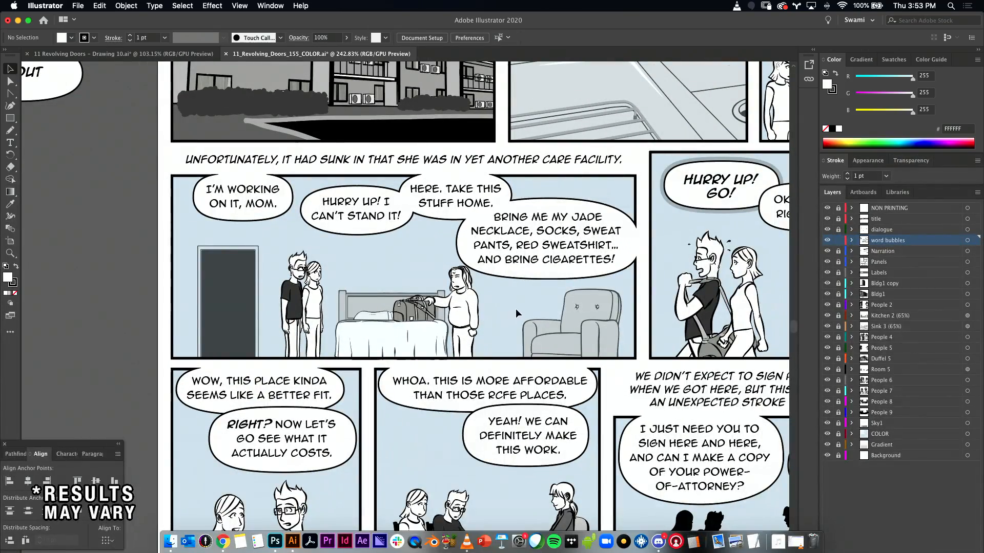
pyautogui.scroll(3, 469, 314)
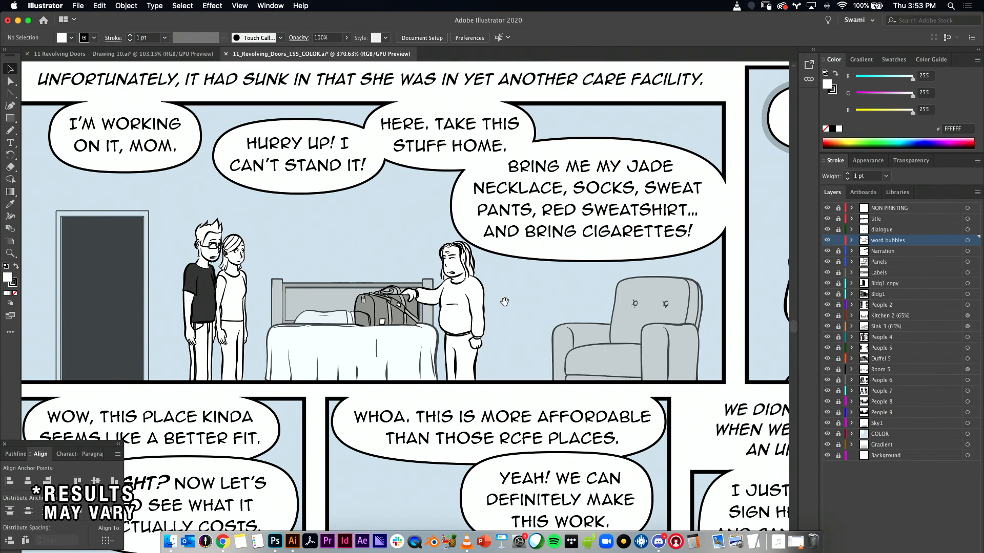
pyautogui.moveTo(503, 302); pyautogui.dragTo(551, 309)
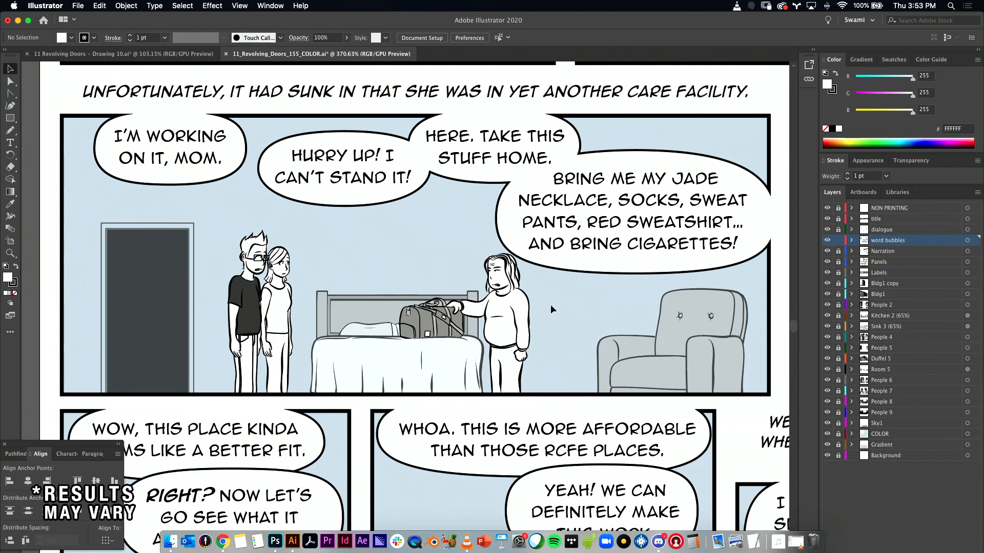
pyautogui.doubleClick(582, 279)
pyautogui.click(585, 274)
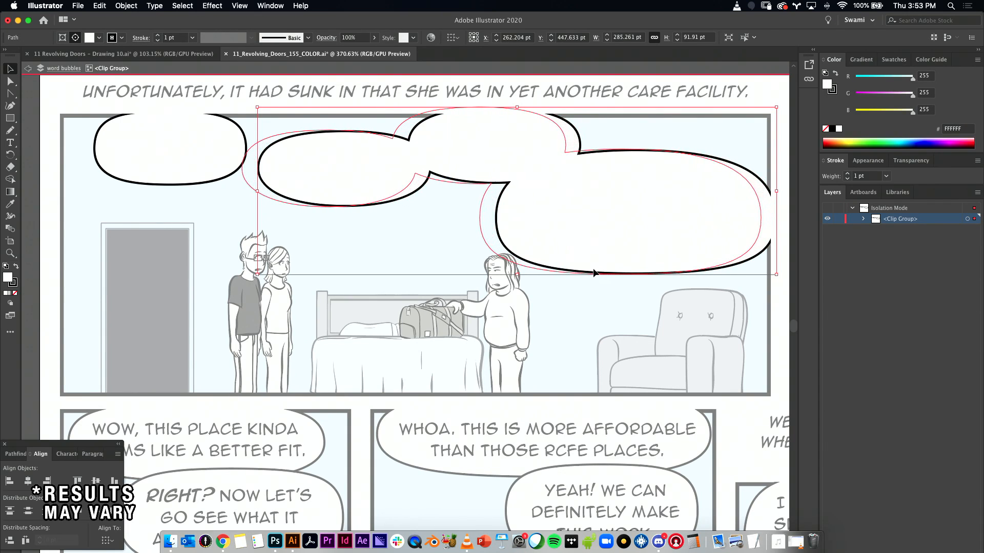
pyautogui.moveTo(594, 273); pyautogui.dragTo(587, 292)
pyautogui.press('Escape')
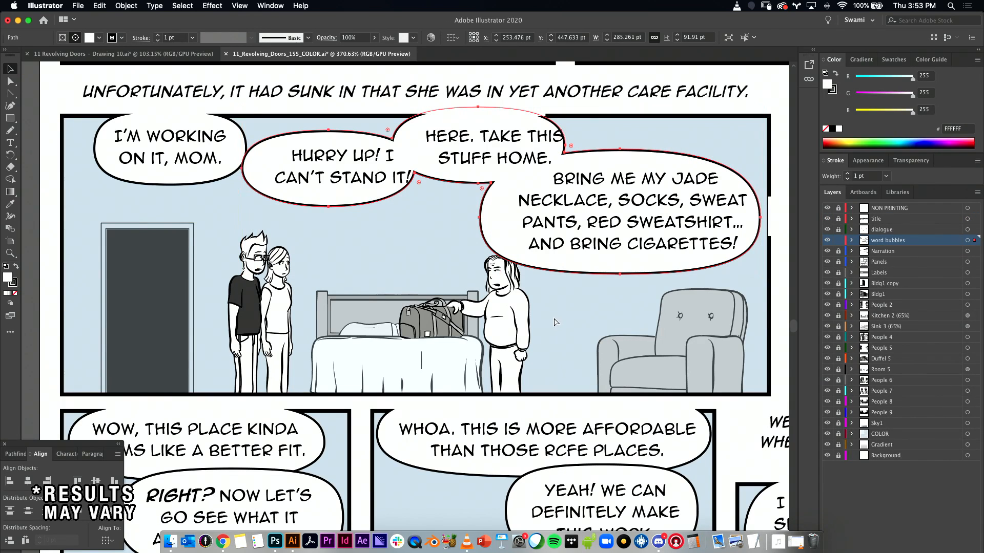
pyautogui.press('super+z')
pyautogui.press('Escape')
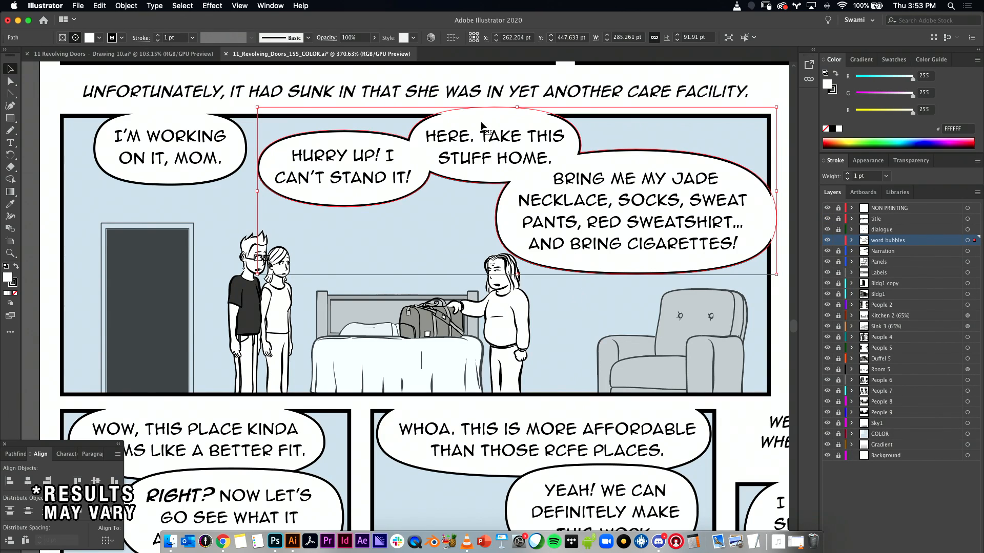
# - Examine how the panel's bubbles are built, checking the clip group, the joined bubble outline and the white rectangles covering the border
pyautogui.click(480, 123)
pyautogui.keyDown('shift'); pyautogui.click(463, 154); pyautogui.keyUp('shift')
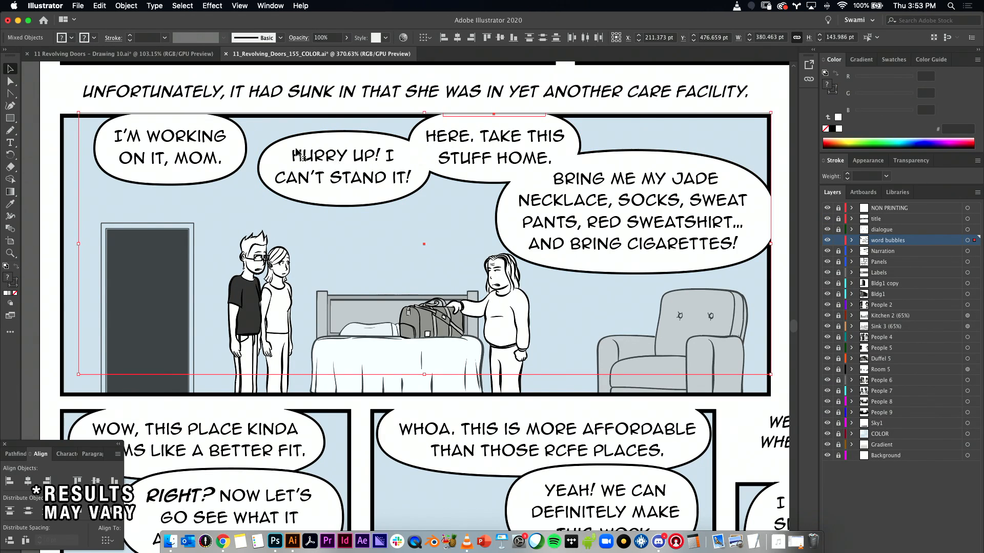
pyautogui.press('a')
pyautogui.click(257, 128)
pyautogui.click(456, 121)
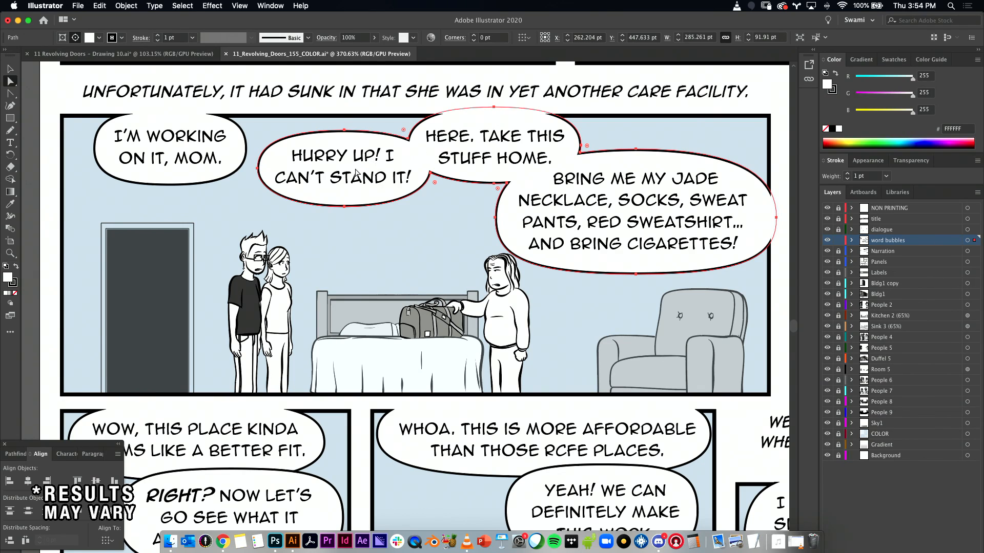
pyautogui.press('super+shift+a')
pyautogui.click(475, 131)
pyautogui.moveTo(492, 125); pyautogui.dragTo(494, 130)
pyautogui.press('v')
pyautogui.click(108, 217)
pyautogui.click(516, 128)
pyautogui.click(504, 115)
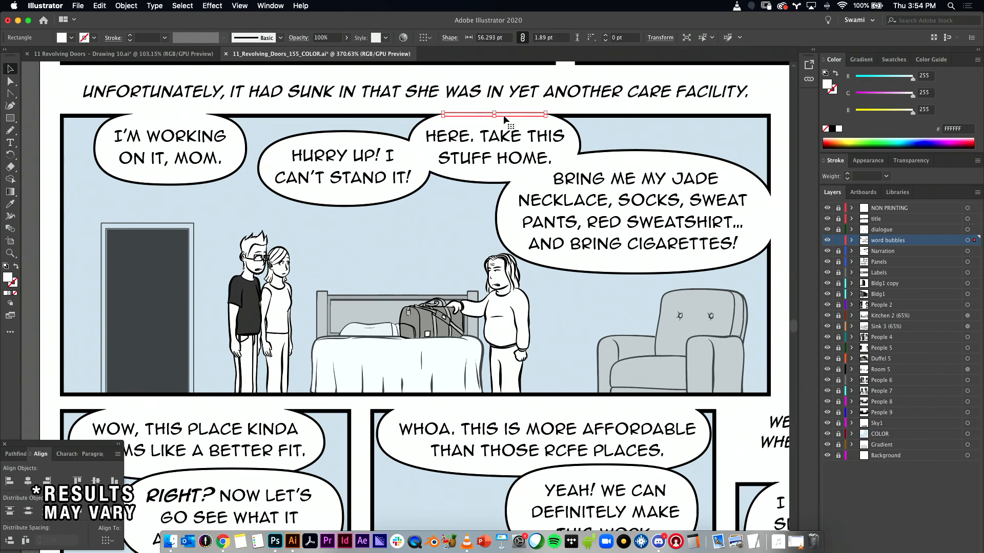
pyautogui.keyDown('shift'); pyautogui.click(770, 216); pyautogui.keyUp('shift')
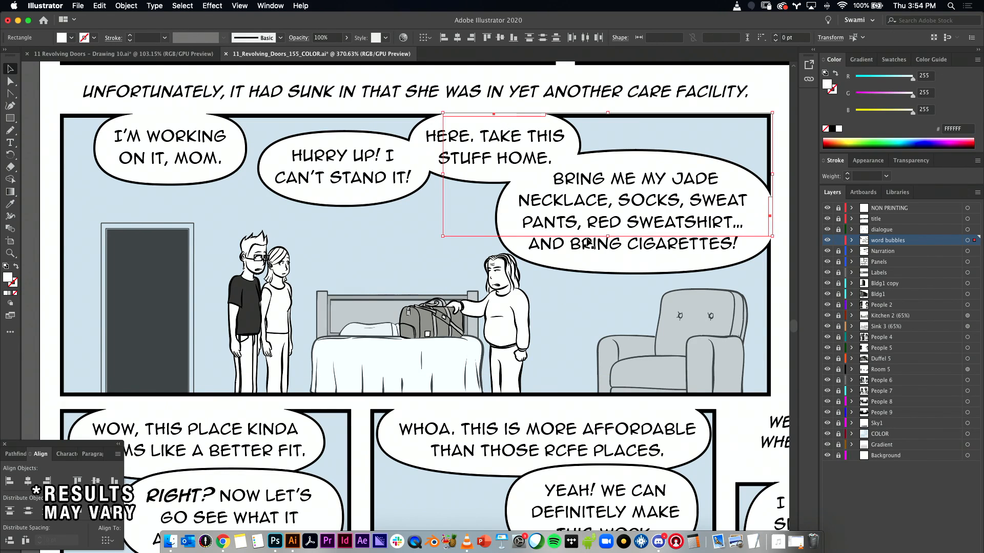
pyautogui.press('shift+super+a')
# - Try to move the whole clipped bubble group about 4 pt left within the panel
pyautogui.moveTo(779, 228); pyautogui.dragTo(834, 231)
pyautogui.moveTo(779, 204); pyautogui.dragTo(775, 208)
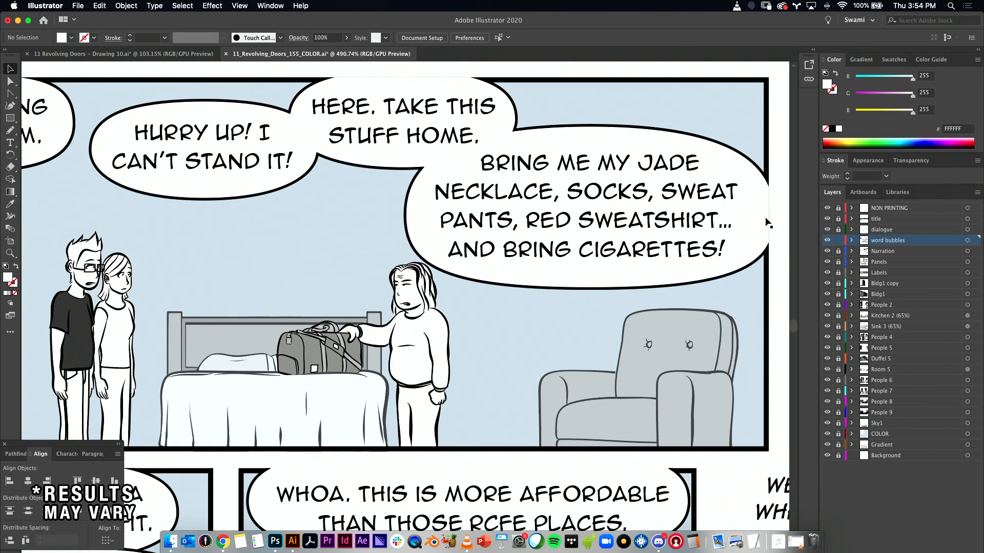
pyautogui.click(762, 257)
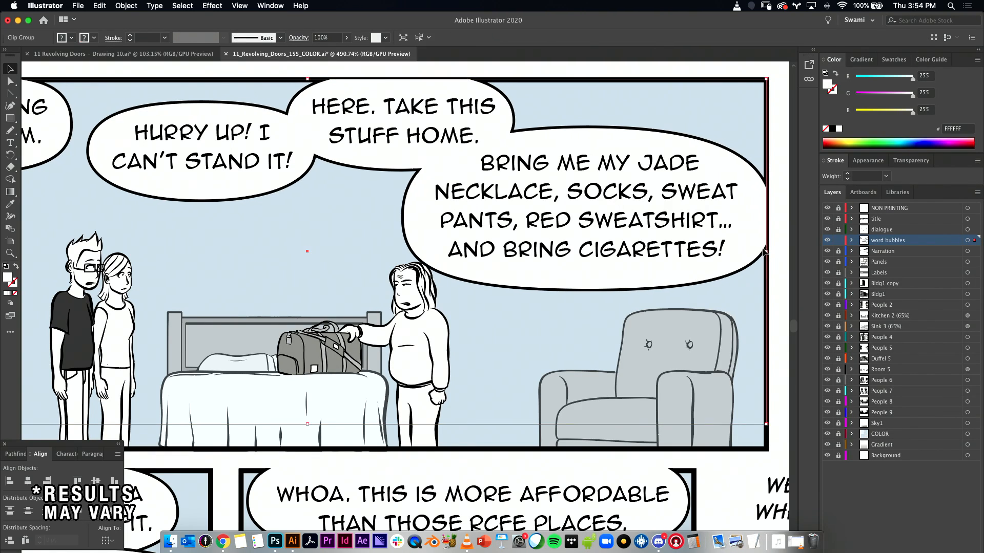
pyautogui.moveTo(762, 208); pyautogui.dragTo(756, 209)
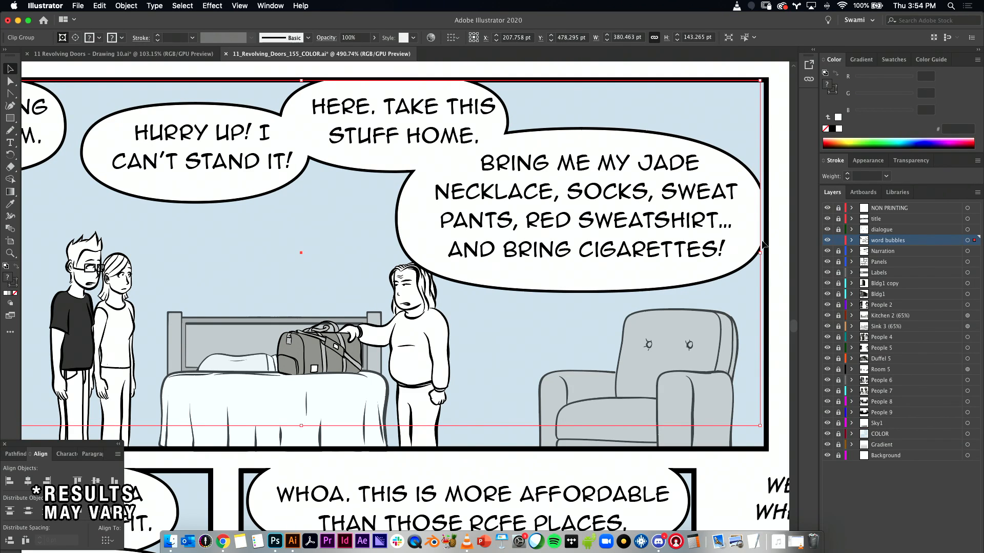
pyautogui.press('super+z')
pyautogui.press('super+z')
pyautogui.click(780, 210)
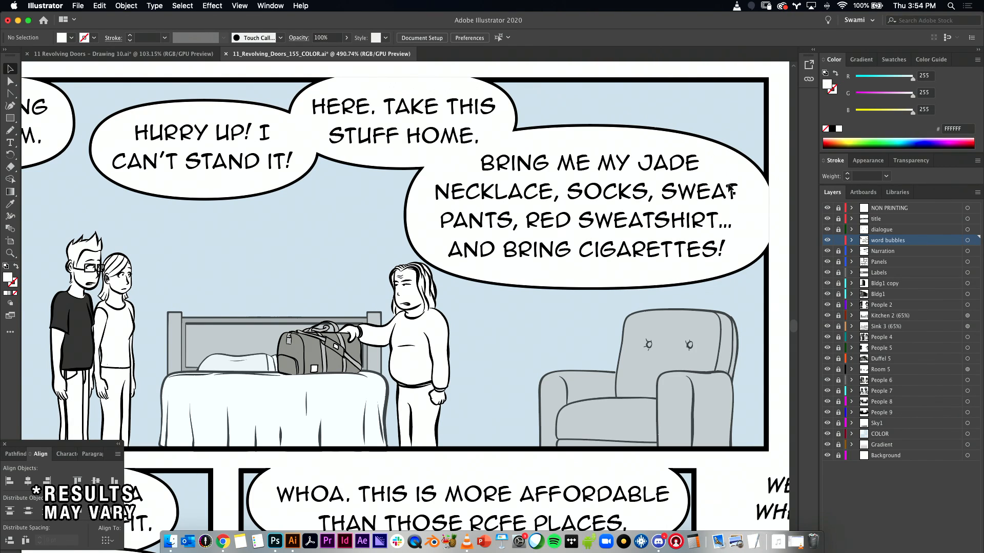
# - Delete the two white rectangles that cover the panel border above "HERE. TAKE THIS" and beside "BRING ME MY JADE"
pyautogui.click(357, 81)
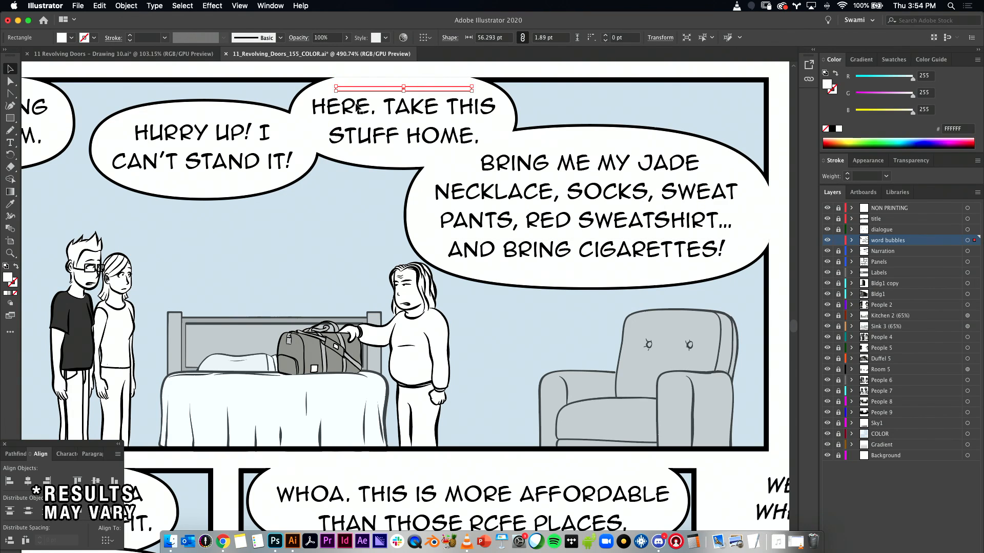
pyautogui.keyDown('shift'); pyautogui.click(775, 210); pyautogui.keyUp('shift')
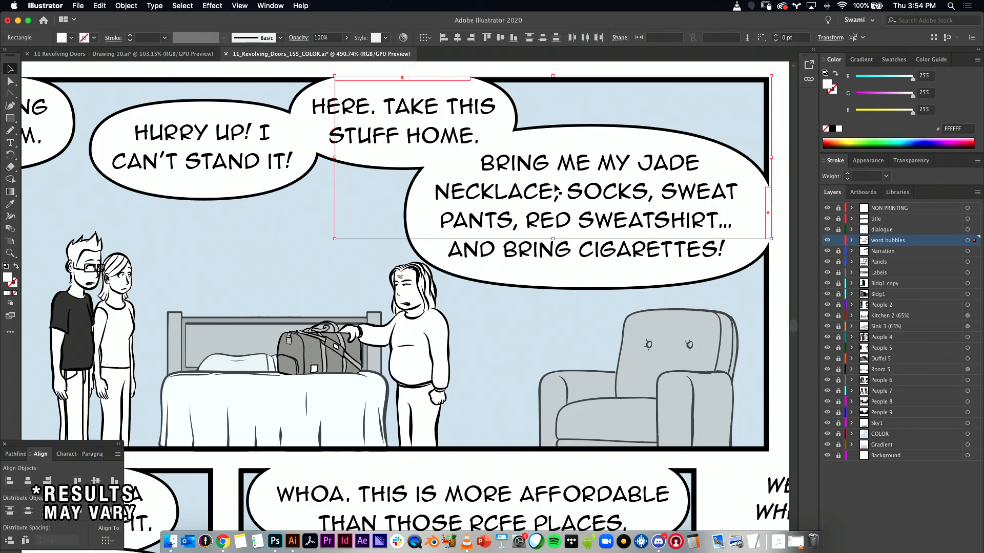
pyautogui.press('super+shift+a')
pyautogui.keyDown('alt'); pyautogui.scroll(-5, 562, 222); pyautogui.keyUp('alt')
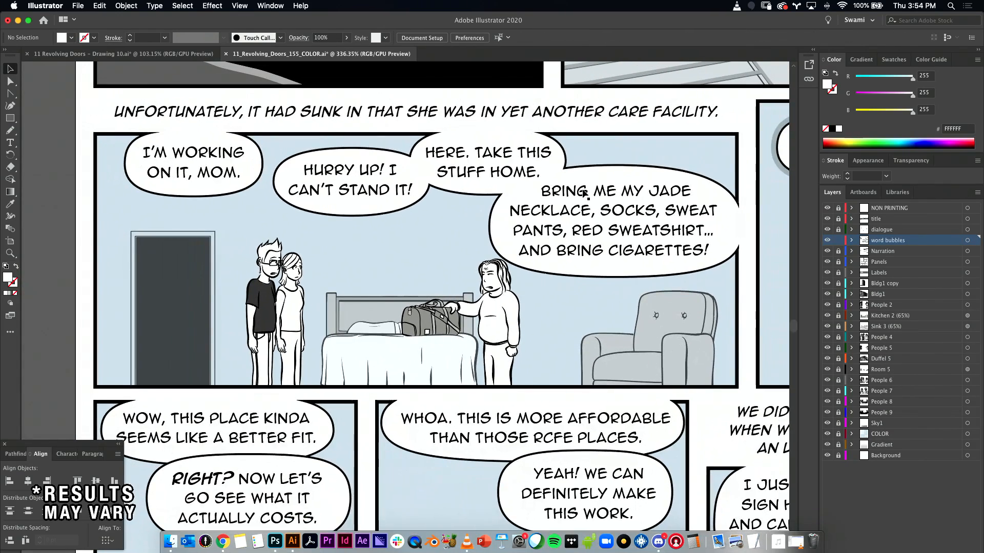
# - Try to shift the clipped speech bubbles slightly left without their lettering
pyautogui.click(583, 177)
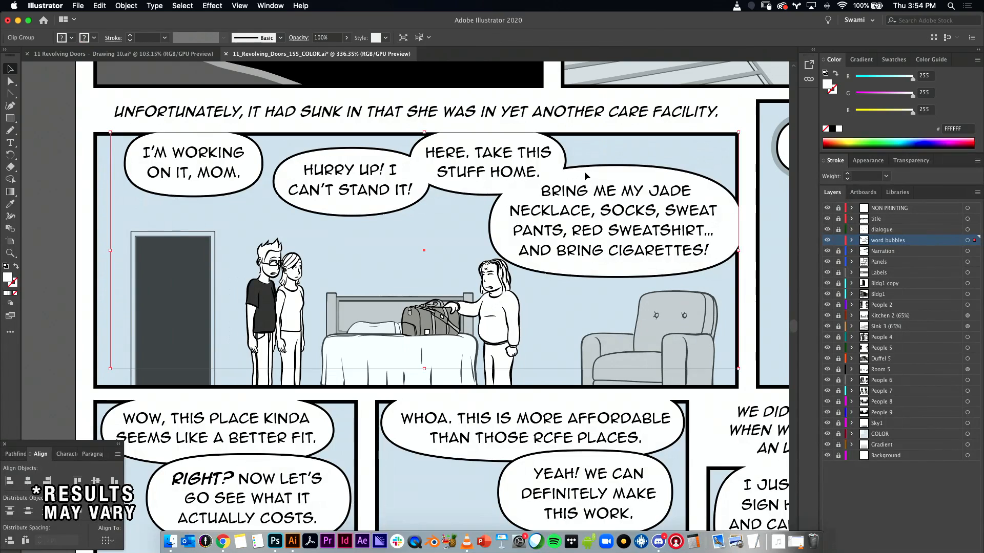
pyautogui.moveTo(626, 180); pyautogui.dragTo(614, 178)
pyautogui.press('super+z')
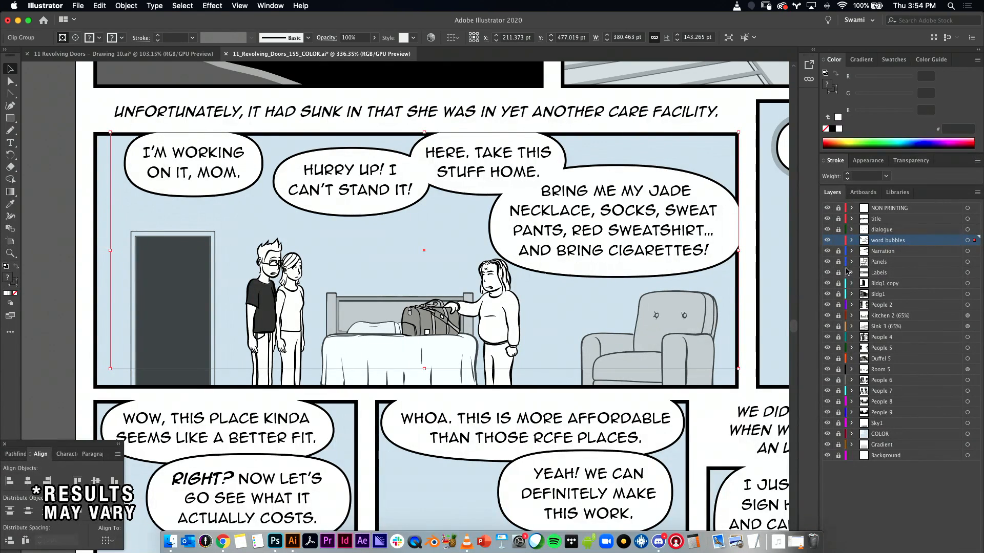
# - Unlock the dialogue layer and move the clipped bubbles together with all four dialogue texts about 7 pt left
pyautogui.click(839, 229)
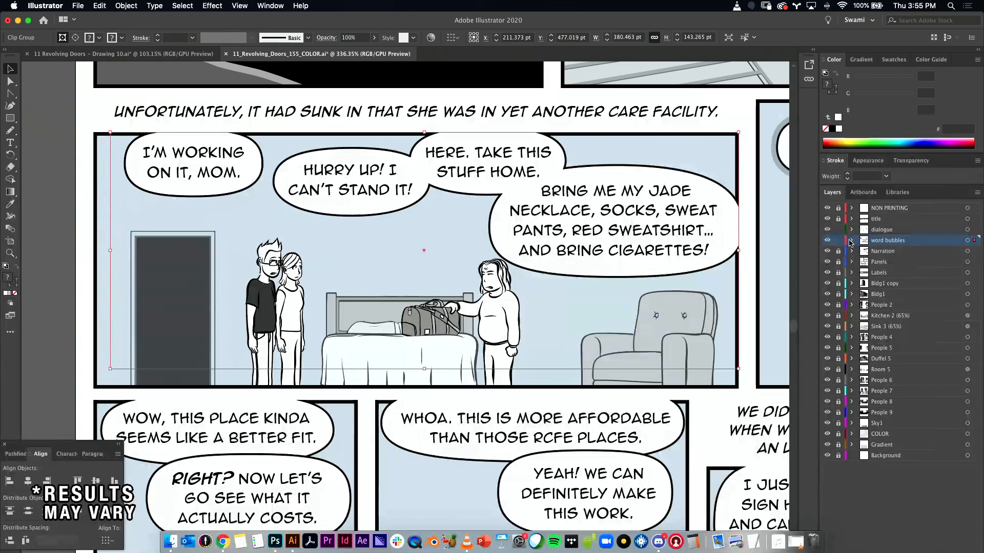
pyautogui.keyDown('shift'); pyautogui.click(562, 216); pyautogui.keyUp('shift')
pyautogui.keyDown('shift'); pyautogui.click(483, 169); pyautogui.keyUp('shift')
pyautogui.keyDown('shift'); pyautogui.click(304, 183); pyautogui.keyUp('shift')
pyautogui.keyDown('shift'); pyautogui.click(225, 163); pyautogui.keyUp('shift')
pyautogui.moveTo(639, 223); pyautogui.dragTo(629, 221)
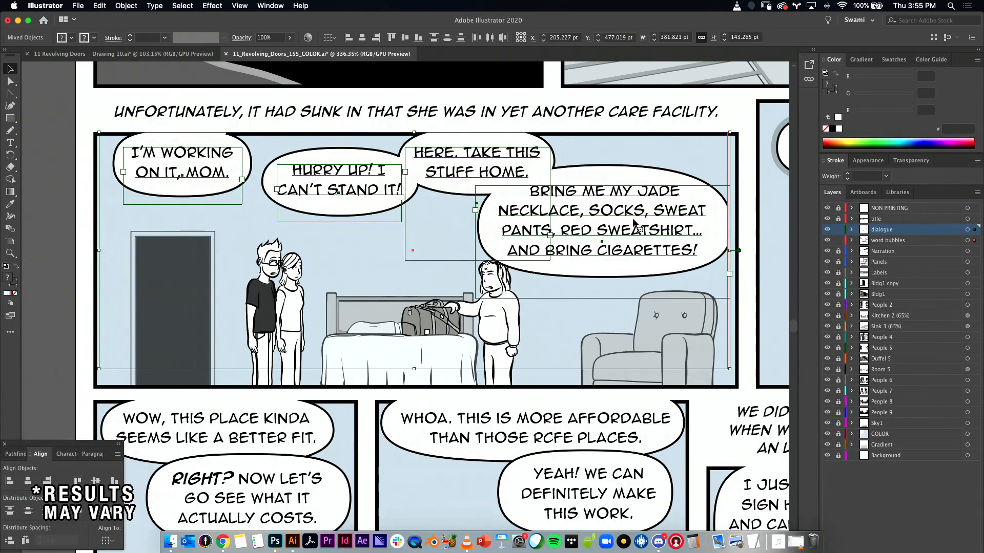
pyautogui.click(745, 183)
# - Release the clipping mask from the panel's speech bubbles
pyautogui.click(693, 181)
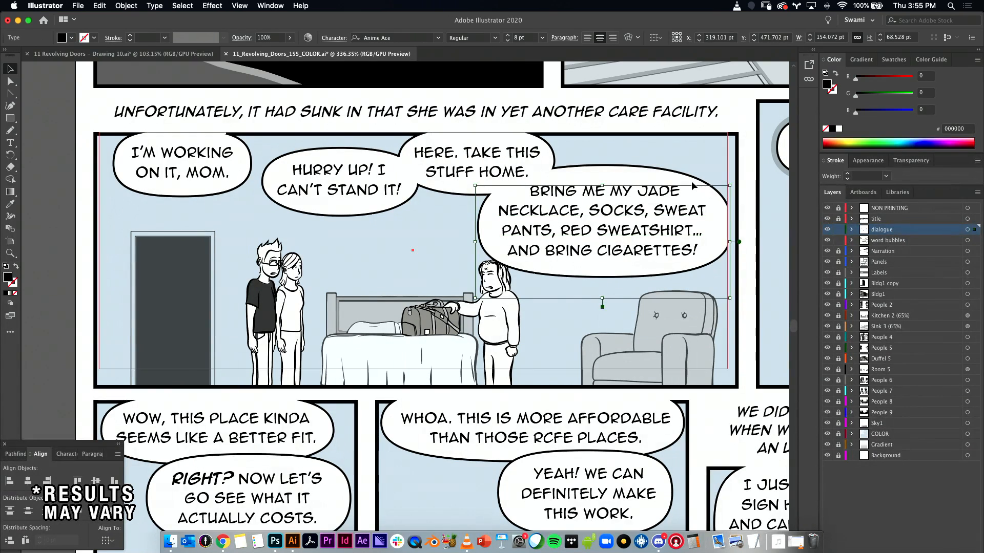
pyautogui.click(132, 6)
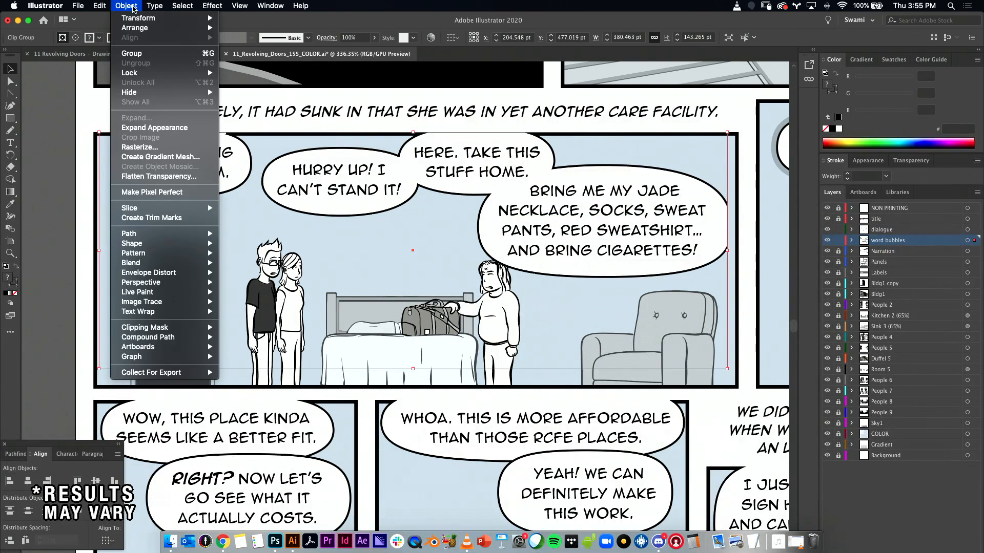
pyautogui.moveTo(153, 328)
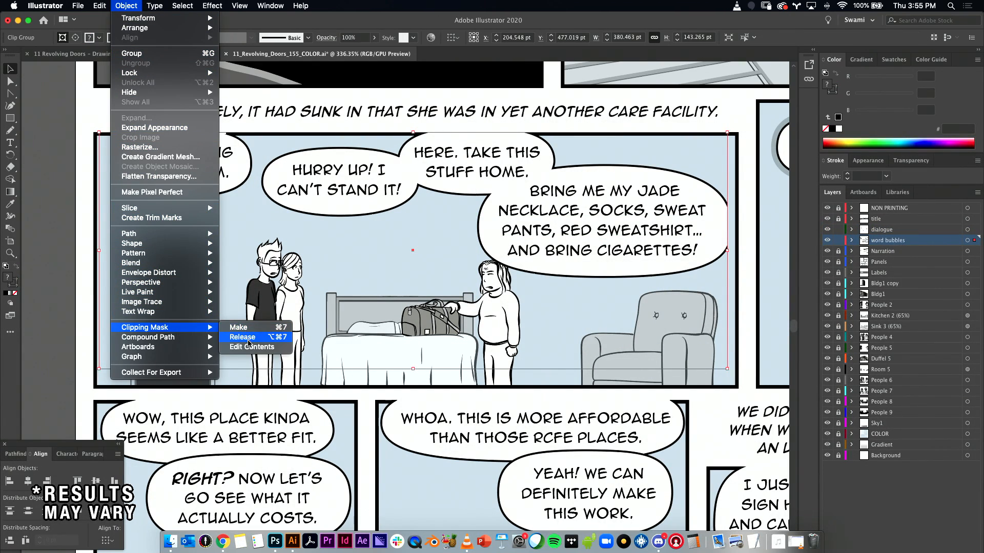
pyautogui.click(242, 337)
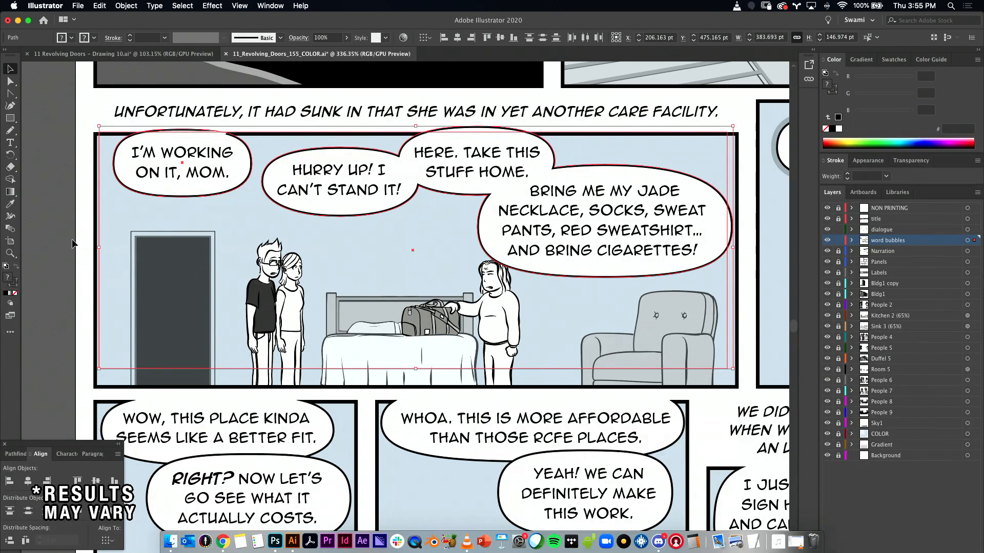
pyautogui.click(75, 241)
pyautogui.click(692, 192)
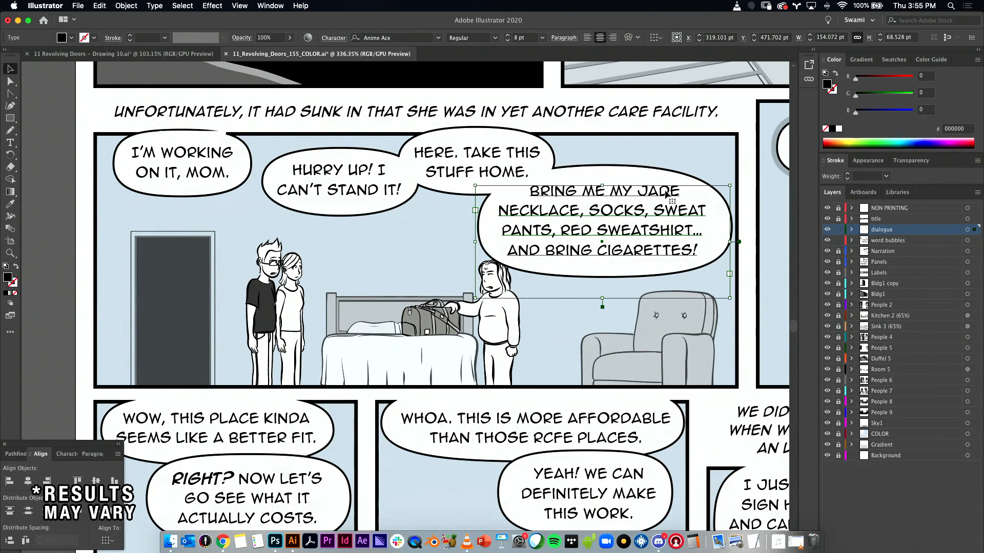
pyautogui.keyDown('shift'); pyautogui.click(471, 154); pyautogui.keyUp('shift')
pyautogui.keyDown('shift'); pyautogui.click(424, 156); pyautogui.keyUp('shift')
pyautogui.keyDown('shift'); pyautogui.click(330, 183); pyautogui.keyUp('shift')
pyautogui.keyDown('shift'); pyautogui.click(213, 169); pyautogui.keyUp('shift')
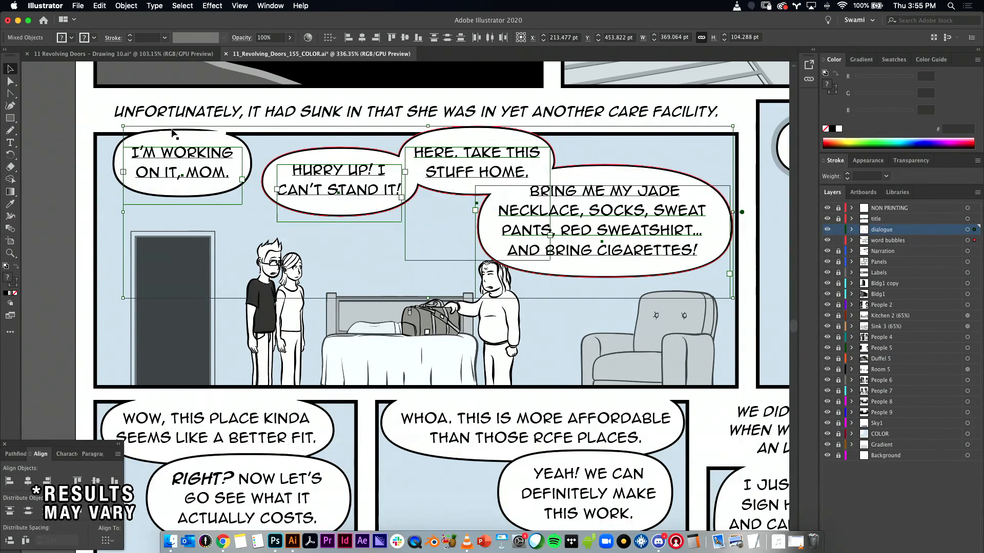
# - Delete the white rectangle covering the upper edge of the "I'M WORKING ON IT, MOM." bubble
pyautogui.click(206, 133)
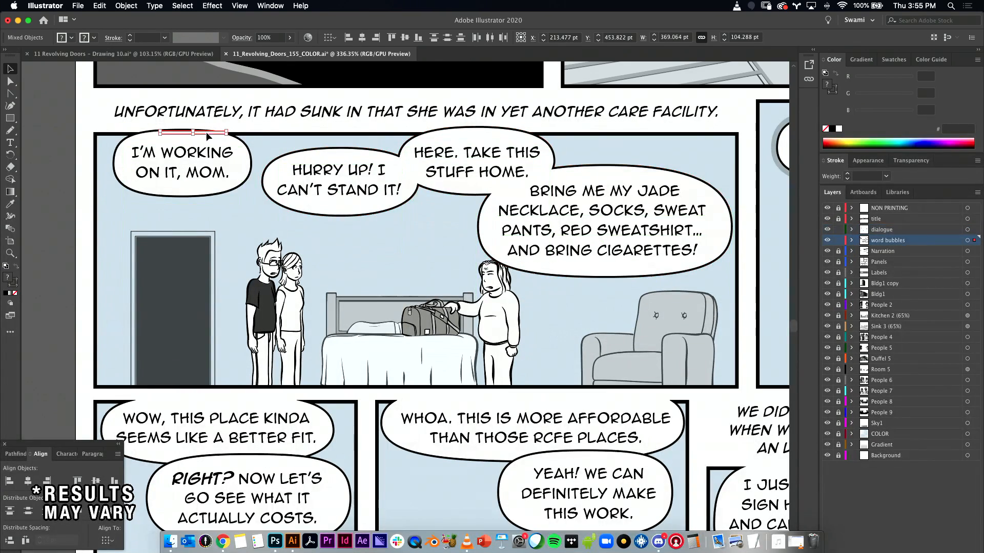
pyautogui.press('Delete')
# - Move the unclipped speech bubbles and all four dialogue texts together about 6 pt left within the panel
pyautogui.click(198, 139)
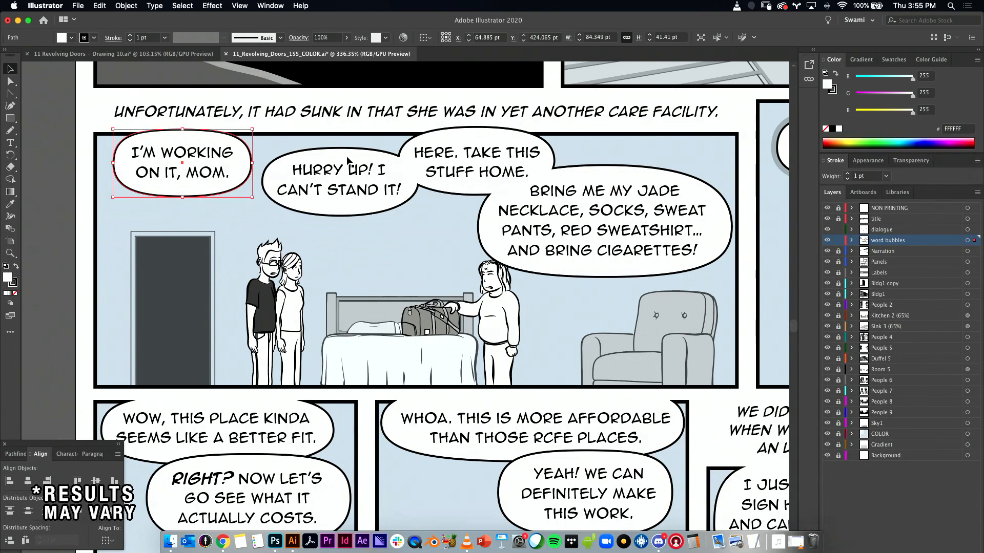
pyautogui.keyDown('shift'); pyautogui.click(472, 154); pyautogui.keyUp('shift')
pyautogui.keyDown('shift'); pyautogui.click(563, 213); pyautogui.keyUp('shift')
pyautogui.keyDown('shift'); pyautogui.click(474, 167); pyautogui.keyUp('shift')
pyautogui.keyDown('shift'); pyautogui.click(321, 183); pyautogui.keyUp('shift')
pyautogui.keyDown('shift'); pyautogui.click(177, 163); pyautogui.keyUp('shift')
pyautogui.moveTo(605, 210); pyautogui.dragTo(600, 212)
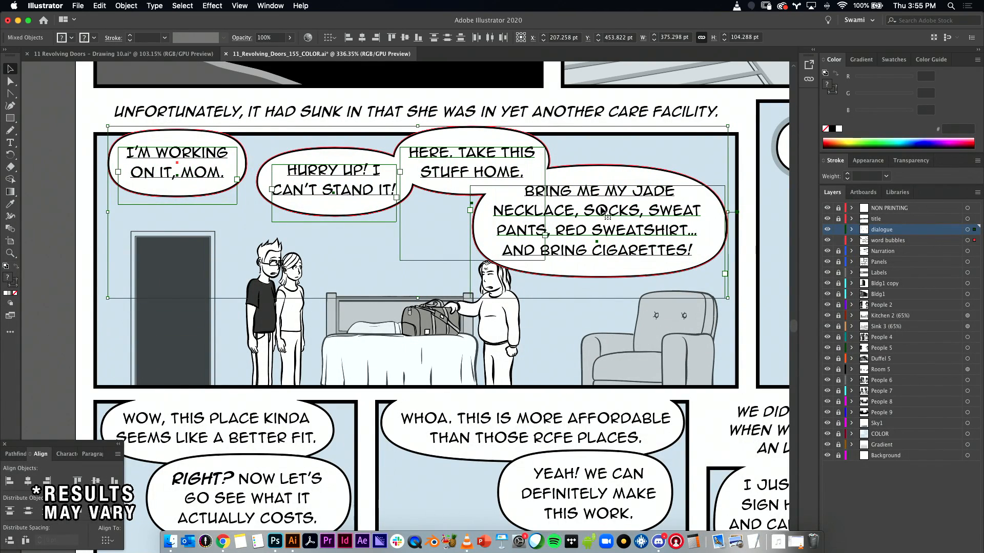
pyautogui.click(66, 237)
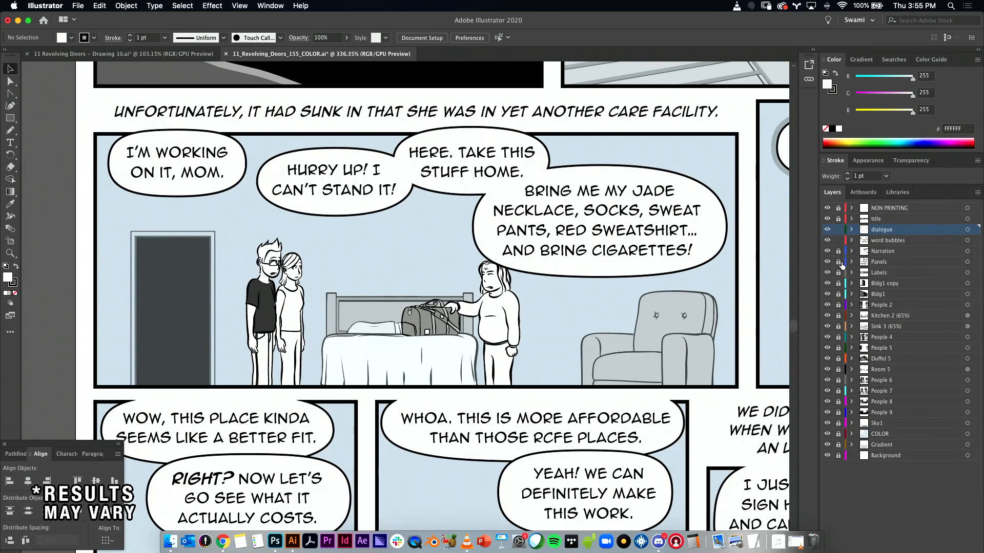
# - Copy the bedroom panel's border rectangle, lock the Panels layer, and paste the copy in place on the word bubbles layer
pyautogui.click(734, 200)
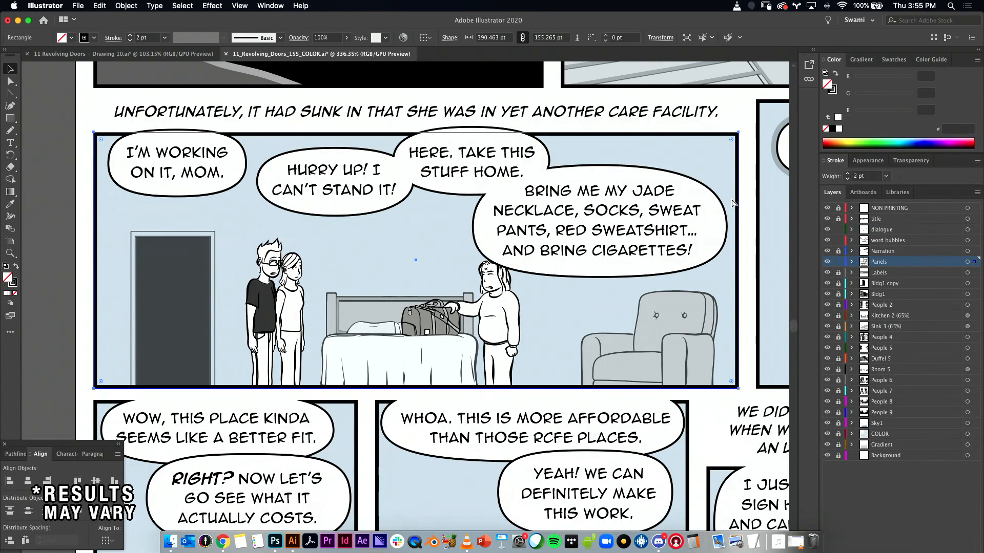
pyautogui.click(839, 263)
pyautogui.click(871, 241)
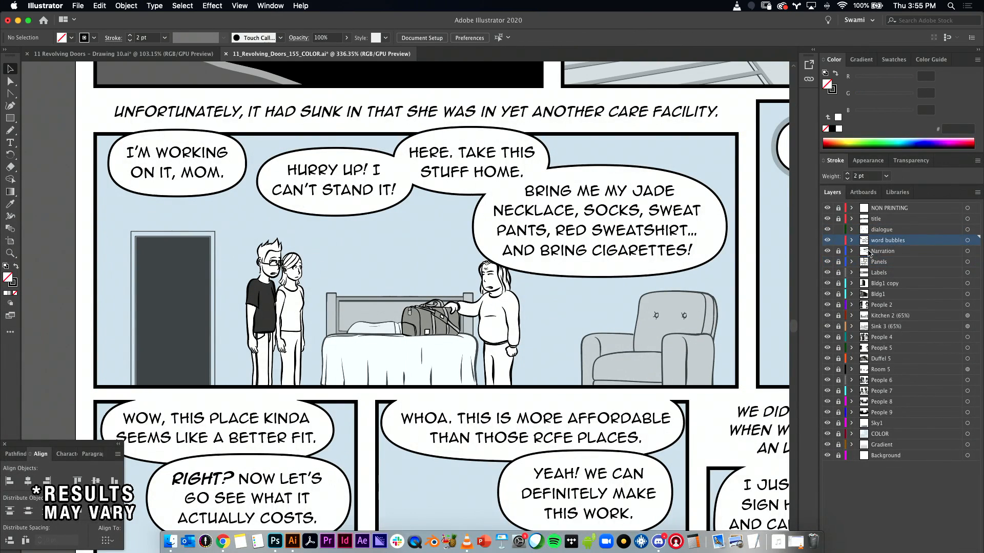
pyautogui.click(689, 216)
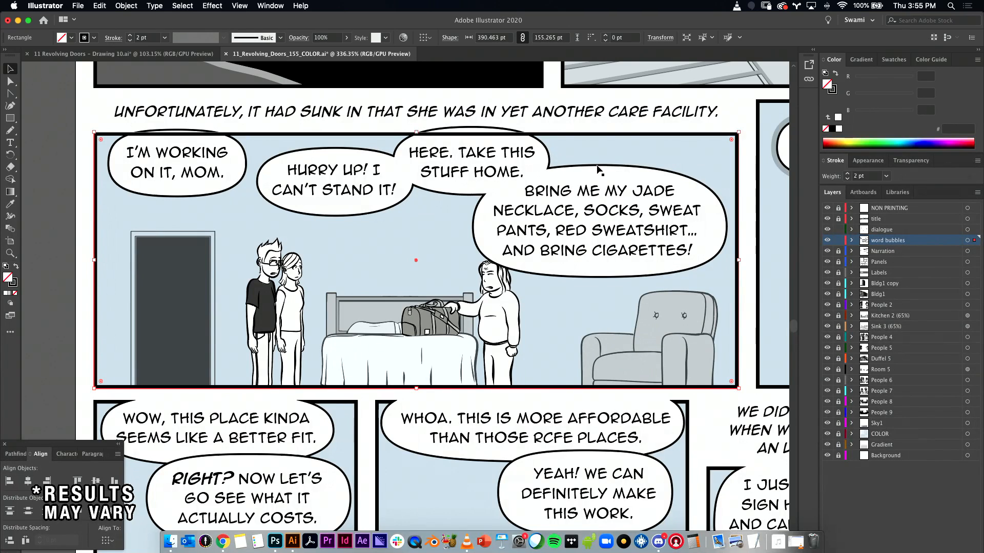
# - Make a clipping mask from the copied border rectangle and the joined bubble shape behind the other three dialogue texts
pyautogui.click(606, 170)
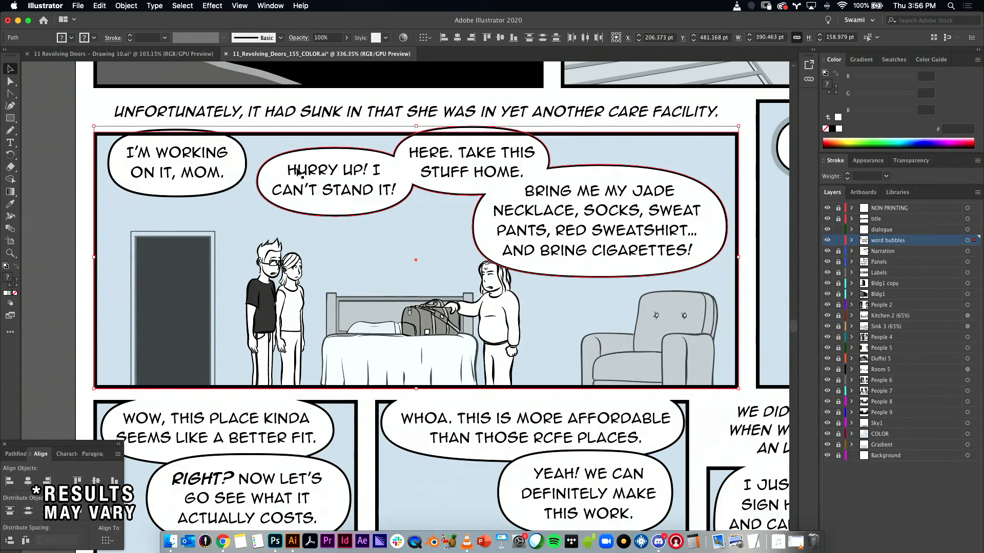
pyautogui.click(126, 6)
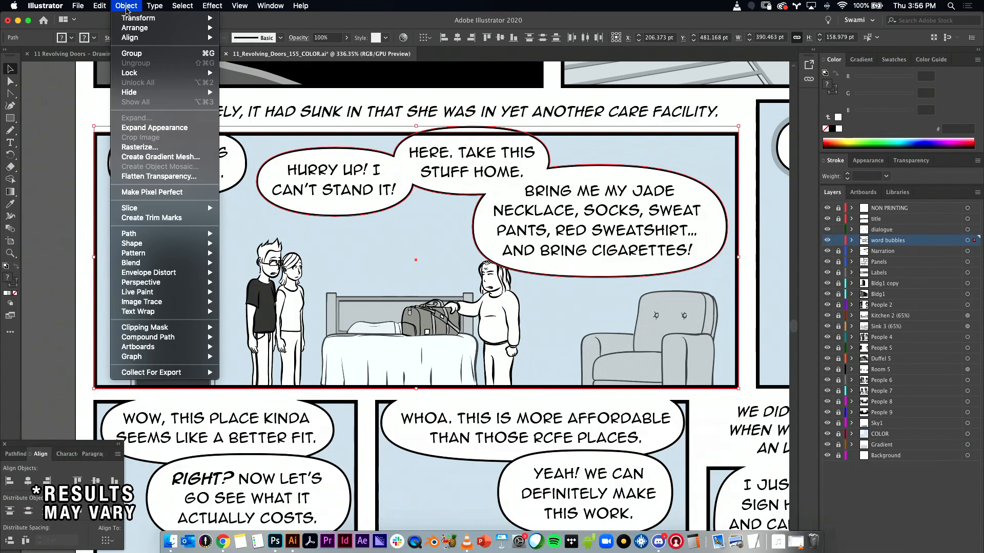
pyautogui.moveTo(169, 328)
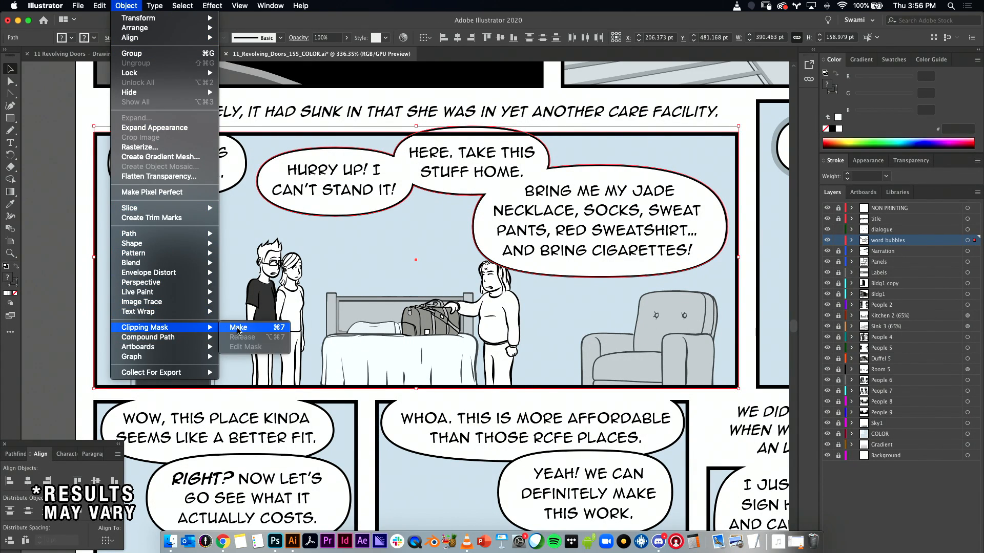
pyautogui.click(240, 328)
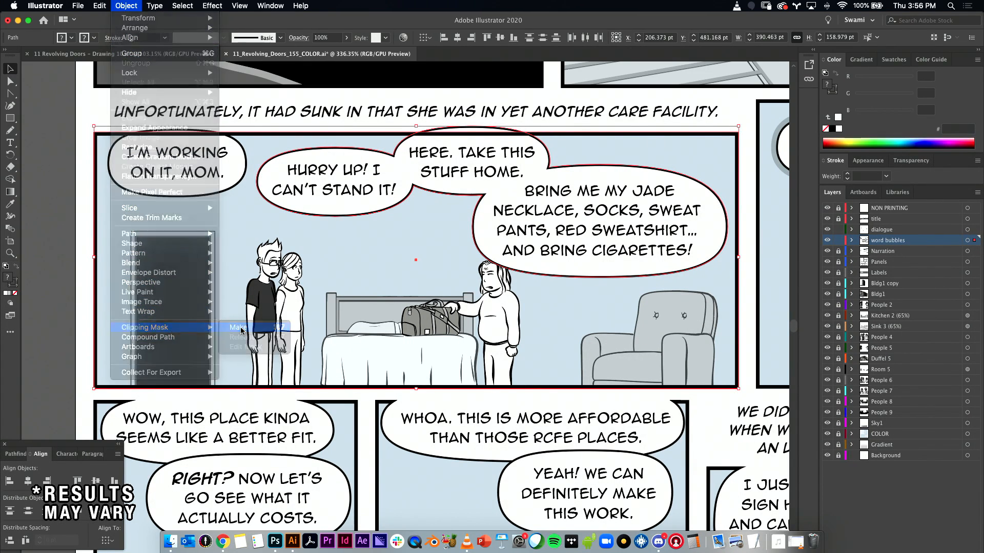
pyautogui.click(42, 141)
# - Cut the "I'M WORKING ON IT, MOM." bubble, paste it in place inside the clip group, and leave isolation mode
pyautogui.click(179, 144)
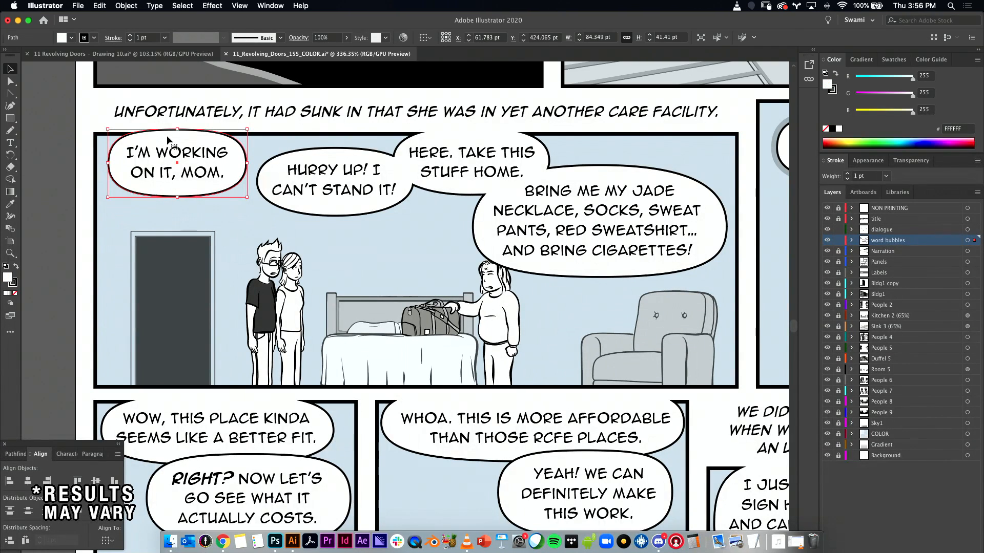
pyautogui.press('Delete')
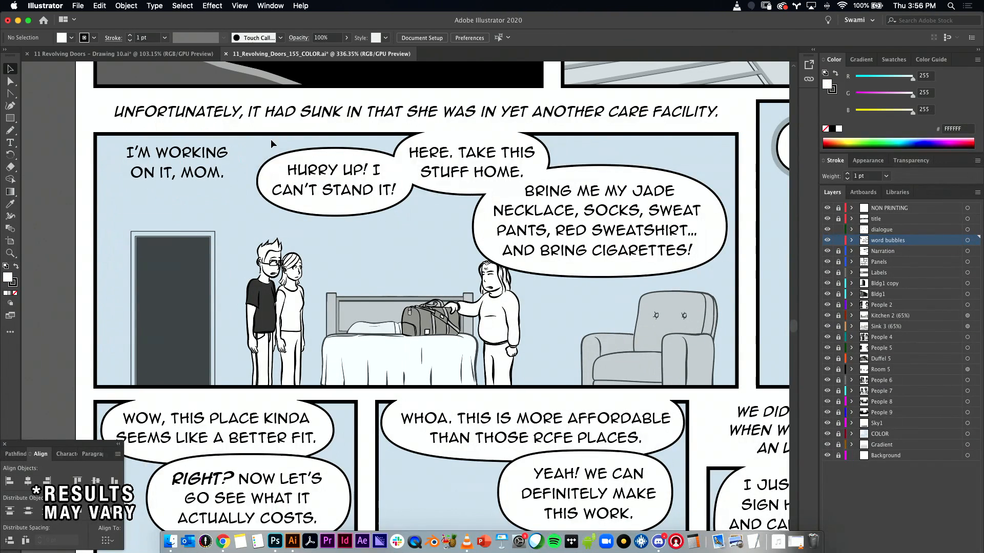
pyautogui.doubleClick(468, 141)
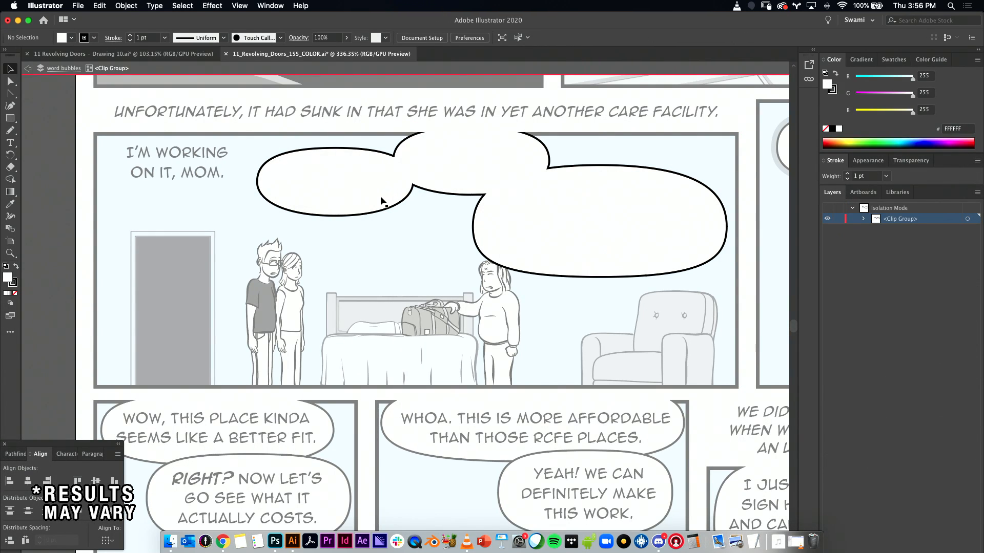
pyautogui.press('super+f')
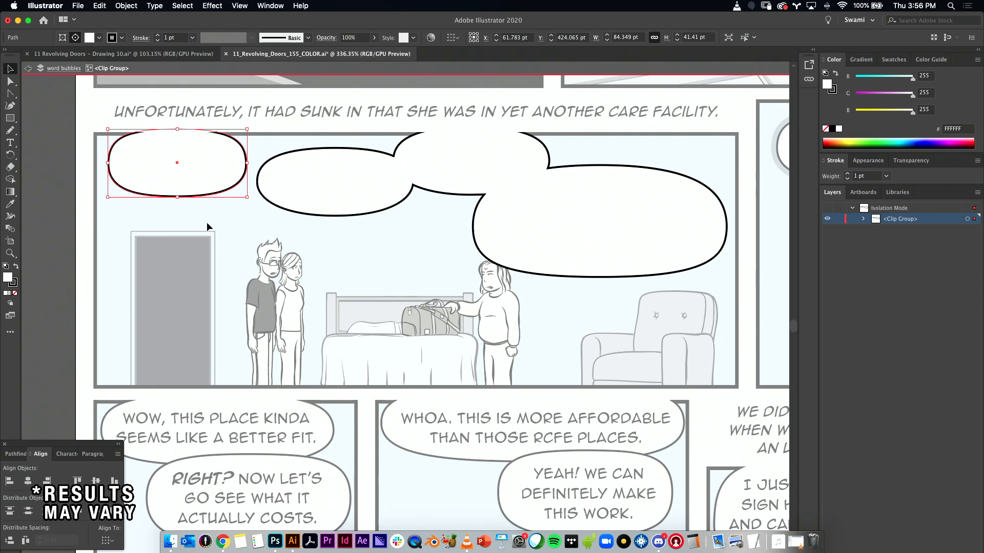
pyautogui.click(69, 234)
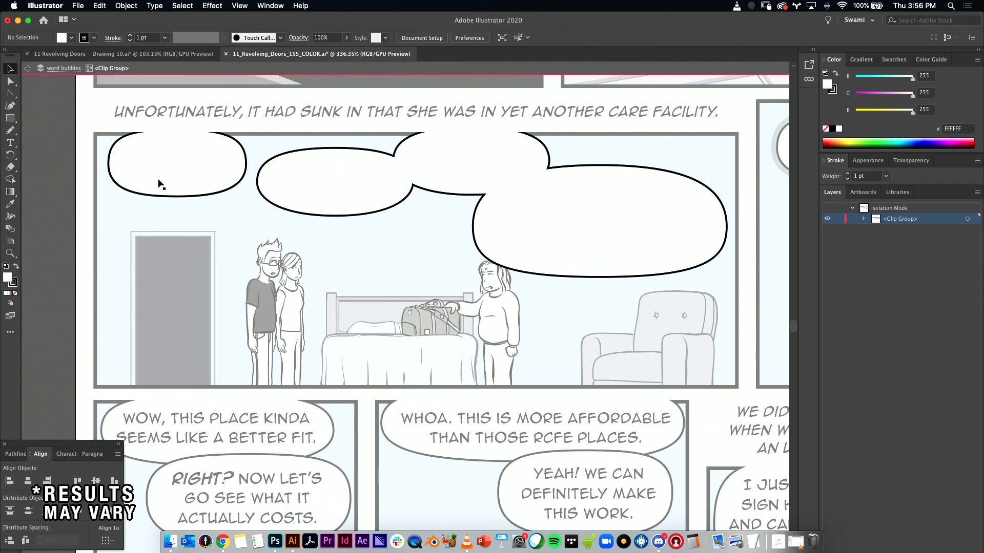
pyautogui.click(29, 69)
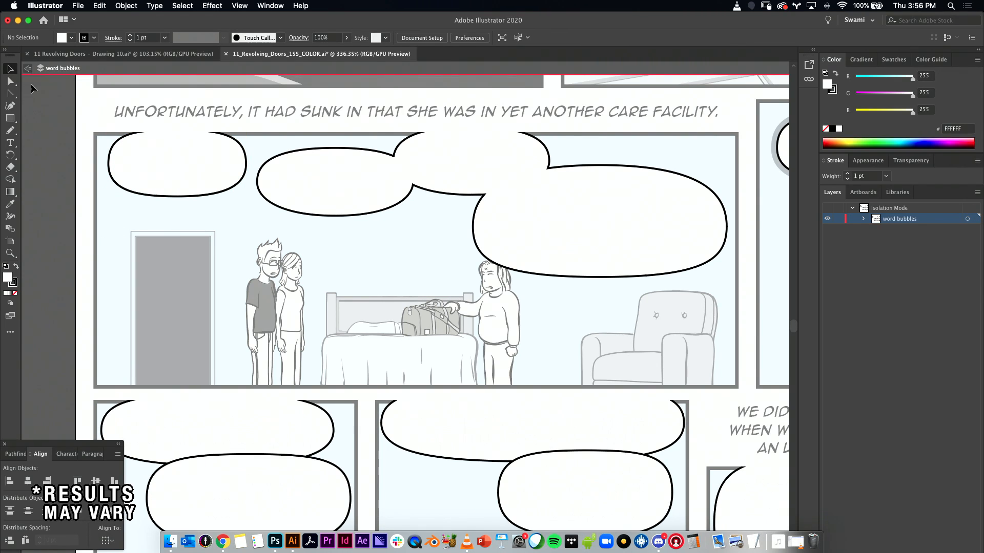
pyautogui.click(28, 68)
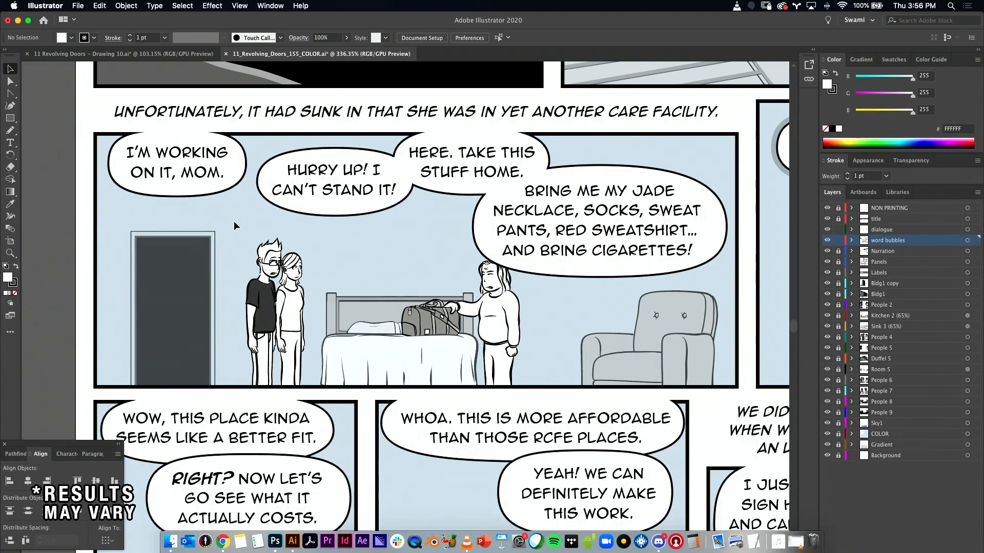
# - Try moving only the "I'M WORKING ON IT, MOM." bubble inside the clip group with Direct Selection, and undo the move
pyautogui.click(183, 137)
pyautogui.press('a')
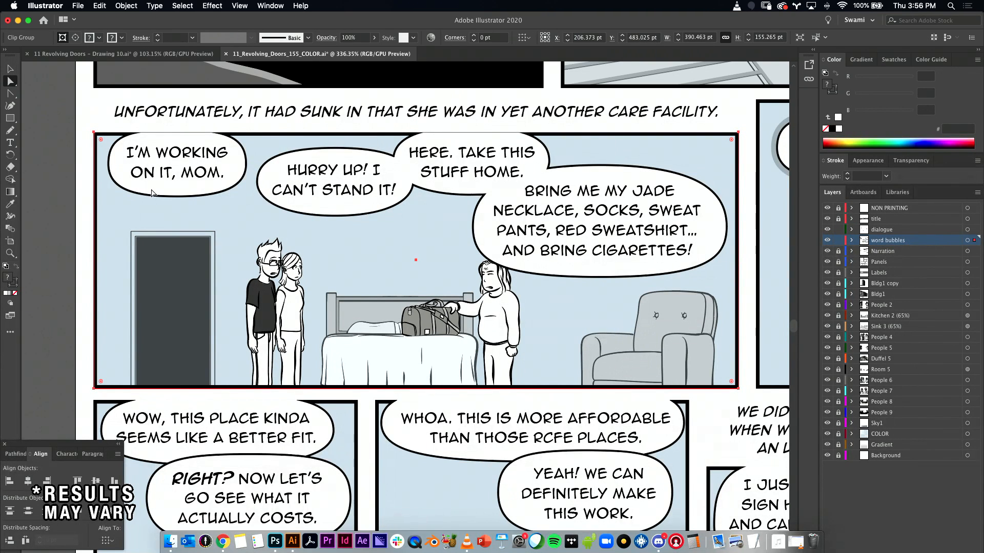
pyautogui.click(156, 193)
pyautogui.moveTo(170, 191); pyautogui.dragTo(179, 205)
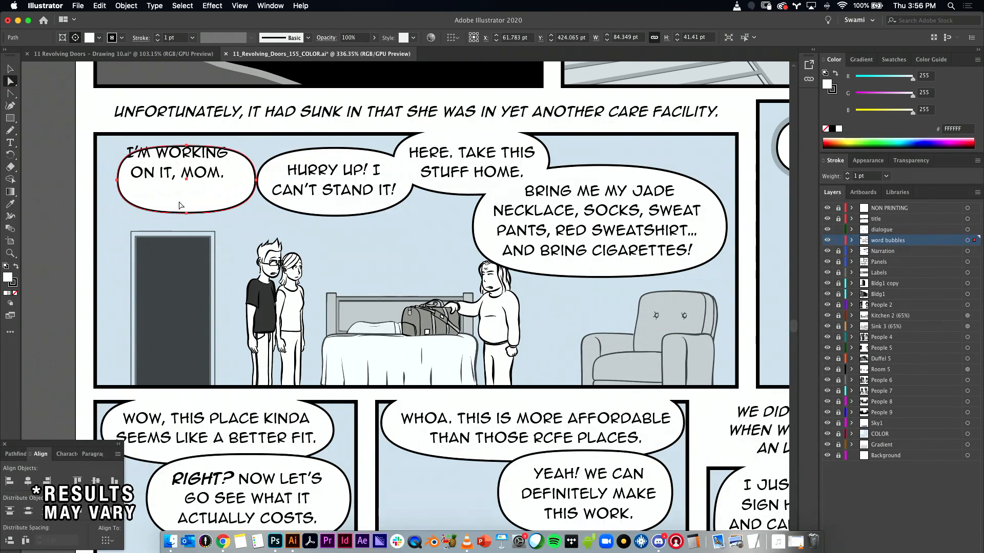
pyautogui.press('super+z')
pyautogui.press('v')
pyautogui.click(72, 229)
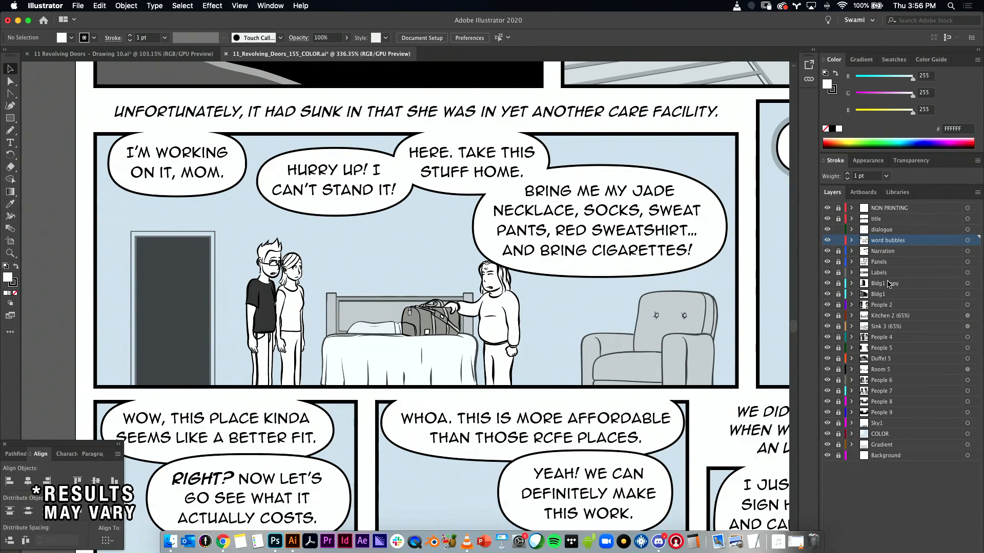
# - Check which artwork the Room 5 and People 5 layers hold and create a layer named "Word bubbles 5" directly above Duffel 5
pyautogui.click(875, 371)
pyautogui.click(828, 372)
pyautogui.click(828, 373)
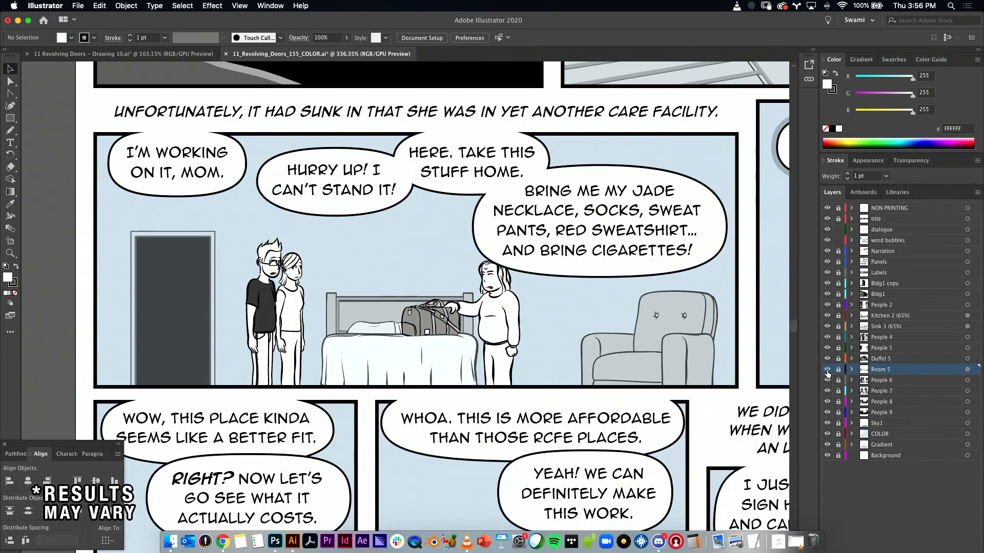
pyautogui.click(827, 348)
pyautogui.click(827, 348)
pyautogui.click(887, 361)
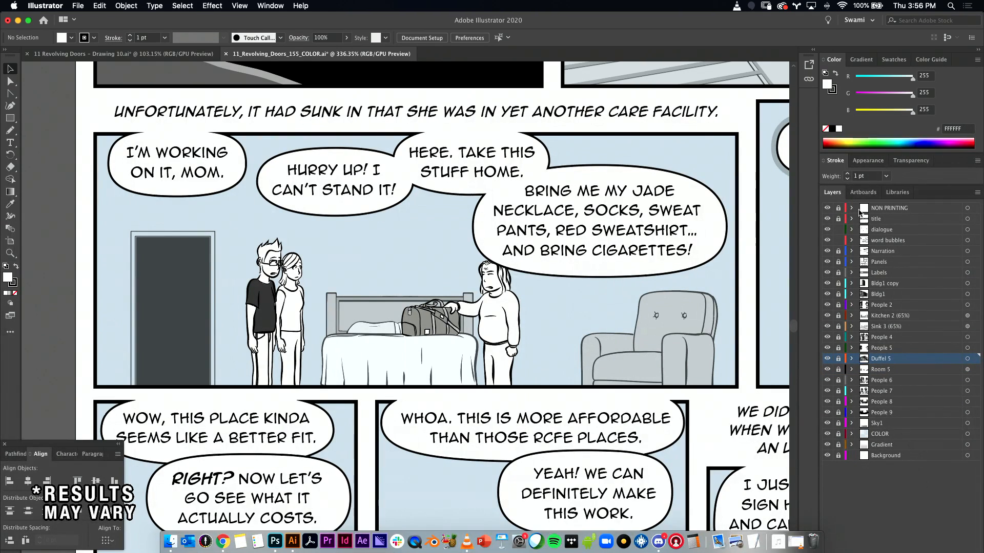
pyautogui.doubleClick(545, 22)
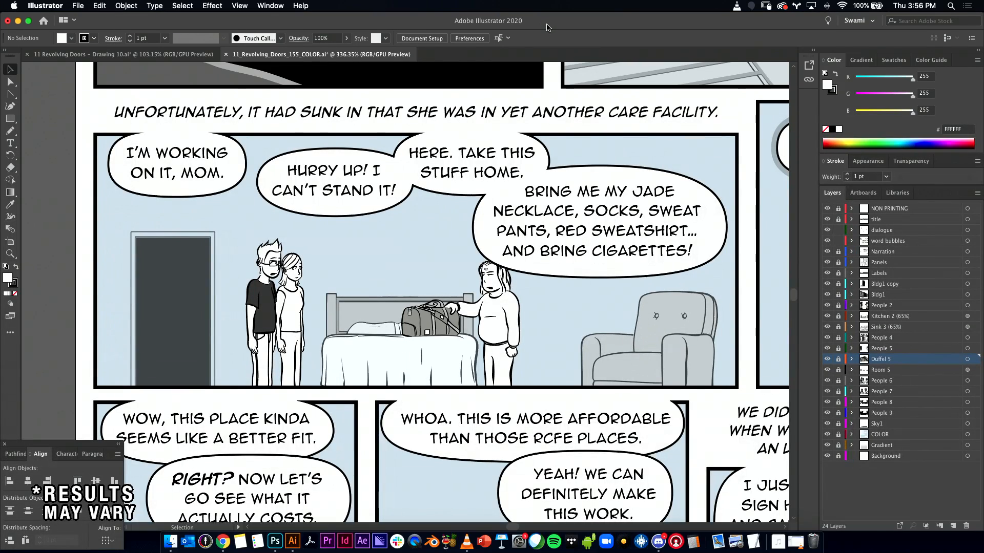
pyautogui.click(953, 525)
pyautogui.doubleClick(887, 360)
pyautogui.write('W')
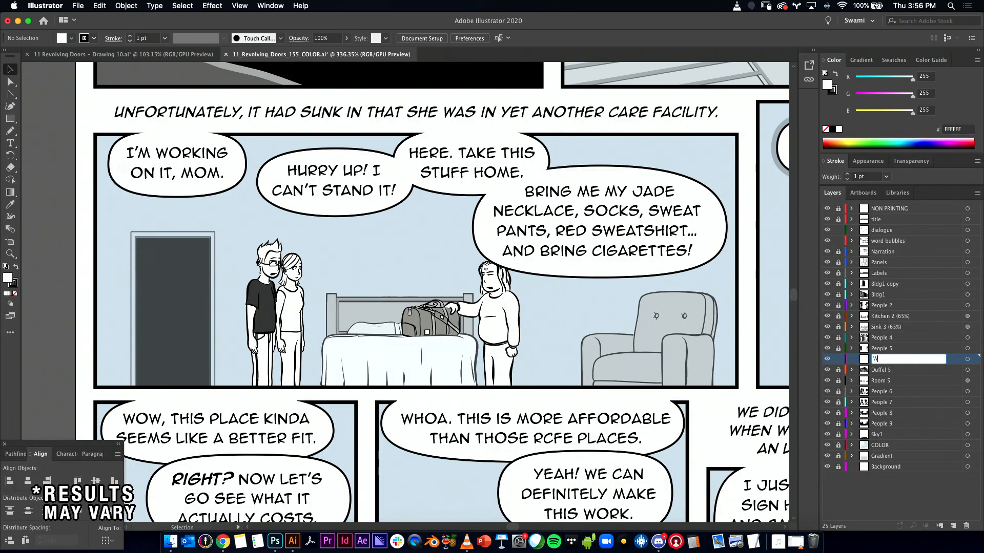
pyautogui.write('ord bubbles 5')
pyautogui.press('Return')
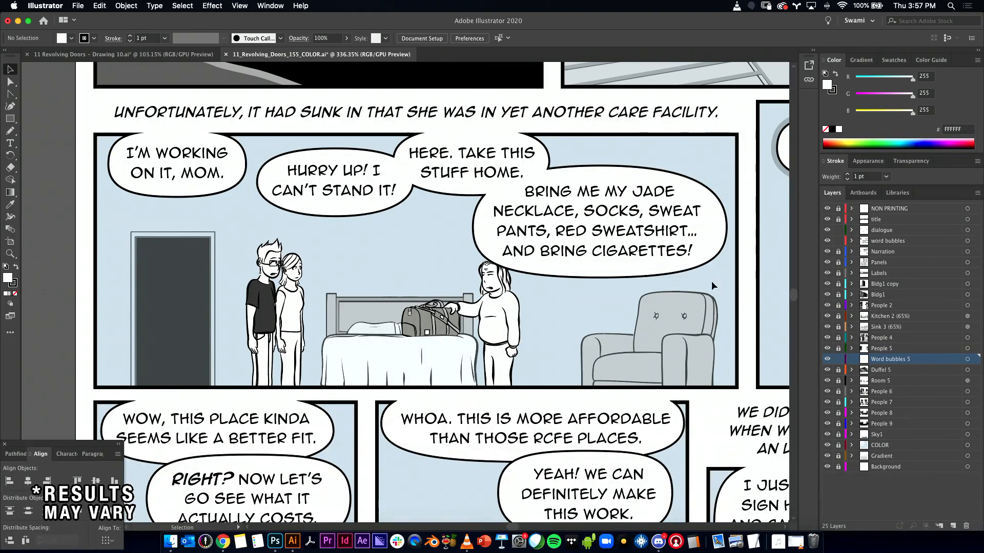
# - Try transferring the clipped bubbles to the Word bubbles 5 layer by cutting and pasting in place, and undo both actions
pyautogui.click(566, 172)
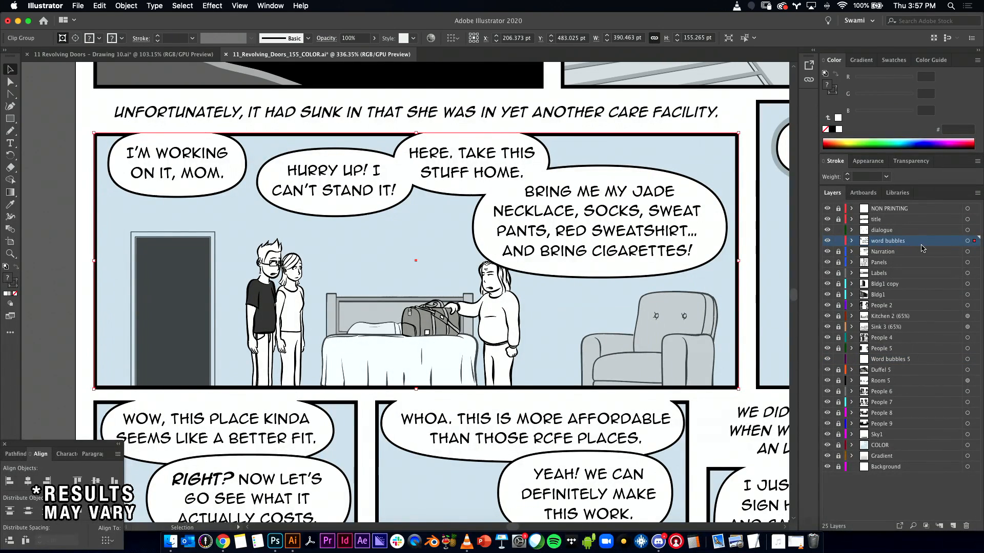
pyautogui.moveTo(917, 243)
pyautogui.mouseDown()
pyautogui.moveTo(914, 362)
pyautogui.moveTo(907, 241)
pyautogui.mouseUp()
pyautogui.press('super+3')
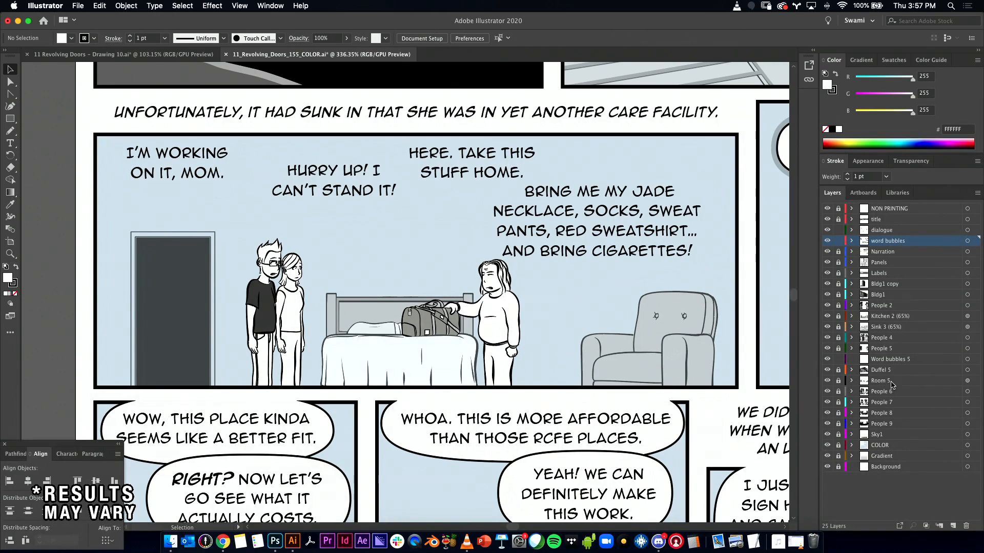
pyautogui.click(916, 359)
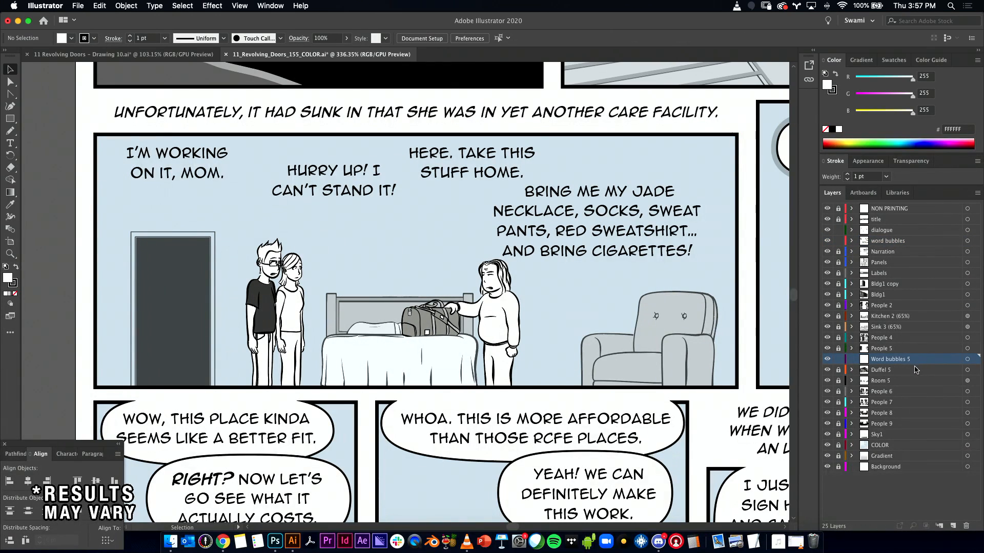
pyautogui.press('super+f')
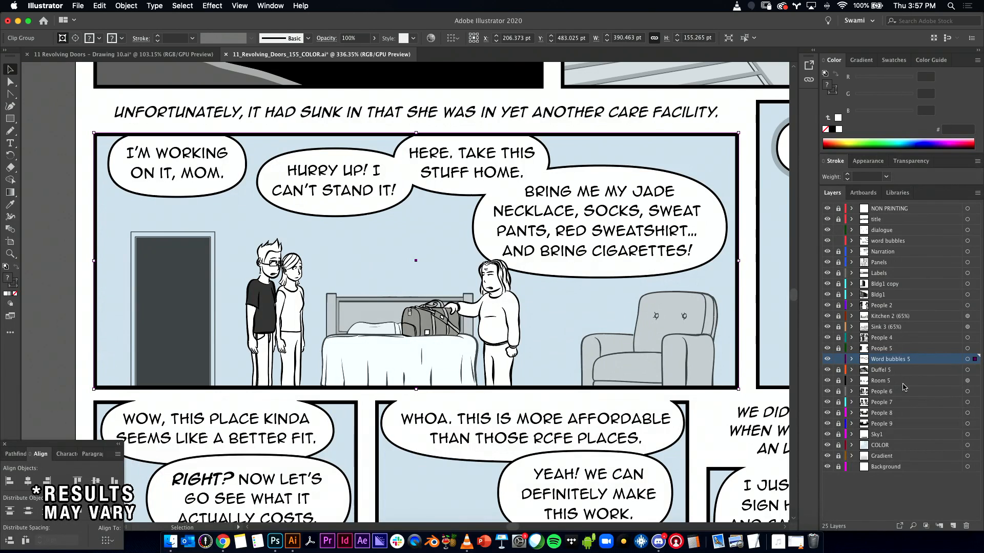
pyautogui.press('super+z')
pyautogui.press('super+z')
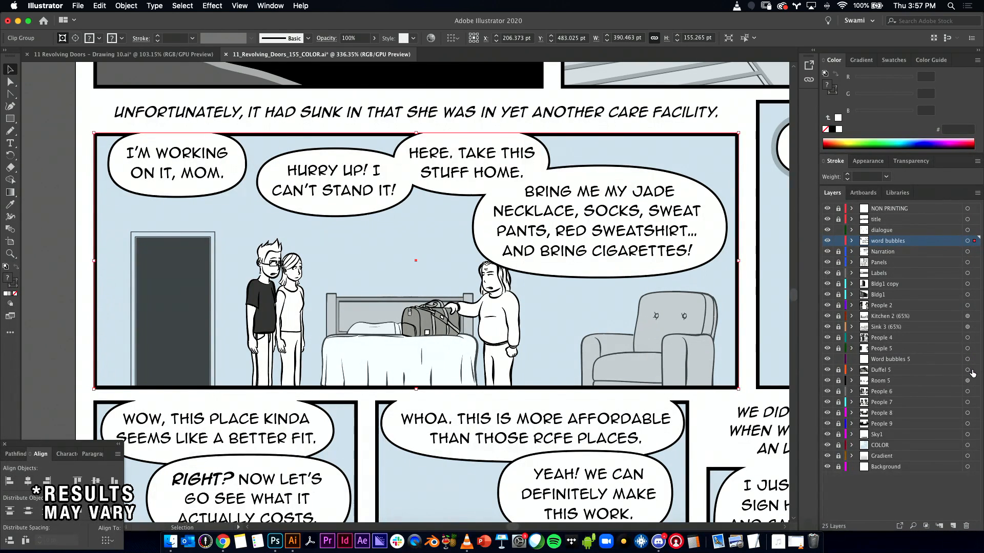
# - Move the selected clip group of speech bubbles from the word bubbles layer to the Word bubbles 5 layer and deselect it
pyautogui.moveTo(975, 363); pyautogui.dragTo(975, 359)
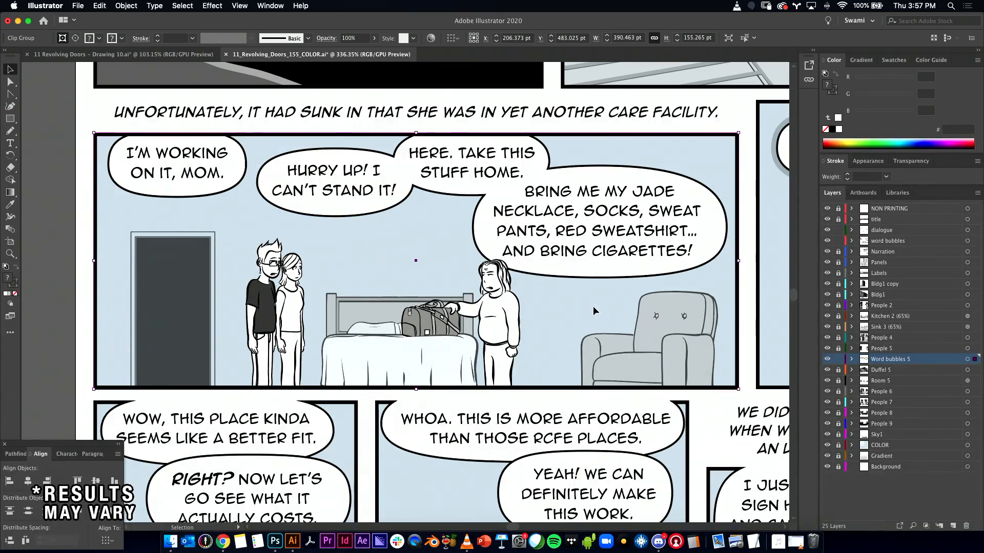
pyautogui.moveTo(487, 269); pyautogui.dragTo(659, 291)
pyautogui.moveTo(579, 336); pyautogui.dragTo(489, 334)
pyautogui.moveTo(560, 336); pyautogui.dragTo(373, 354)
pyautogui.moveTo(481, 306); pyautogui.dragTo(455, 302)
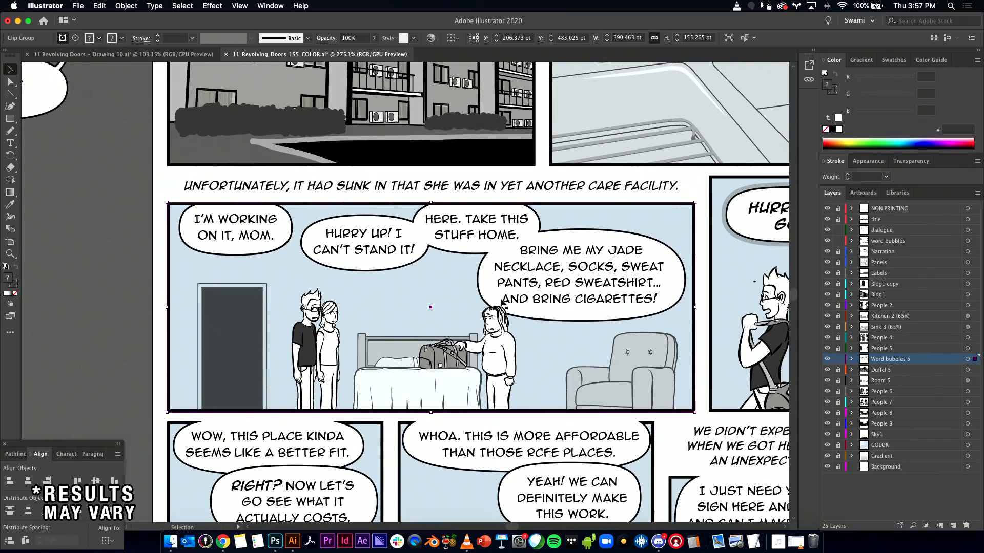
pyautogui.click(277, 261)
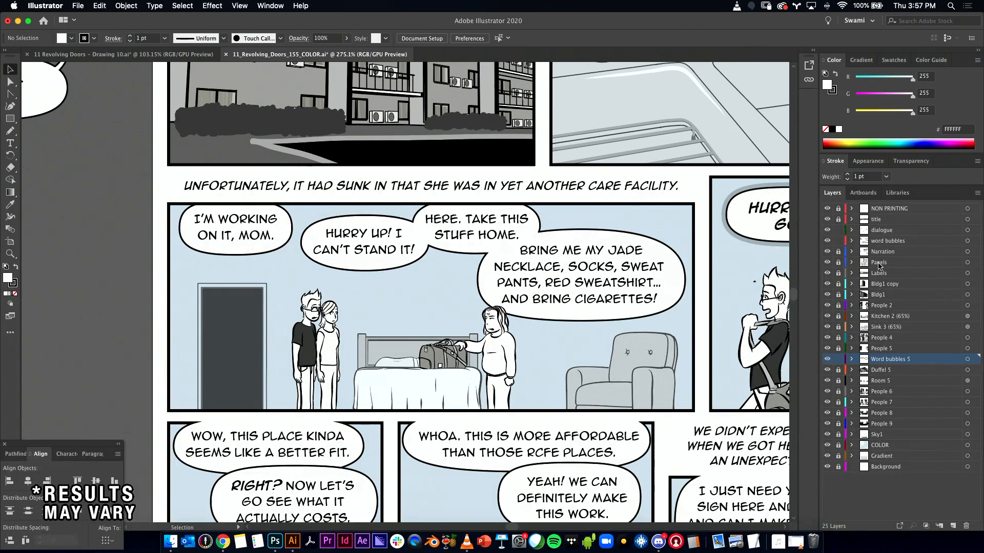
# - Toggle the Panels layer's visibility off and on, and examine the bubbles and borders across the page's lower panels
pyautogui.click(826, 263)
pyautogui.click(826, 263)
pyautogui.scroll(-2, 638, 251)
pyautogui.hscroll(3, 638, 251)
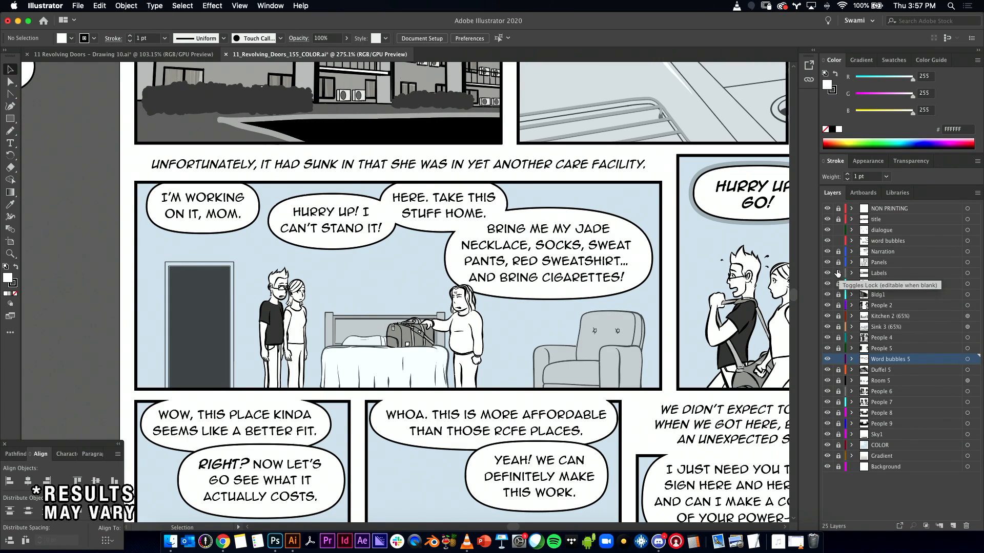
pyautogui.scroll(-4, 334, 210)
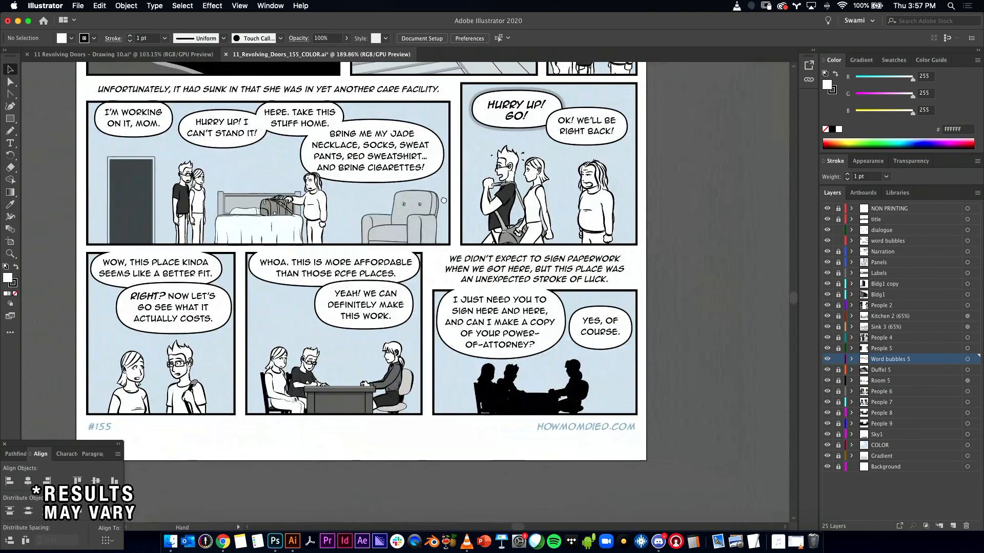
pyautogui.moveTo(444, 201); pyautogui.dragTo(469, 239)
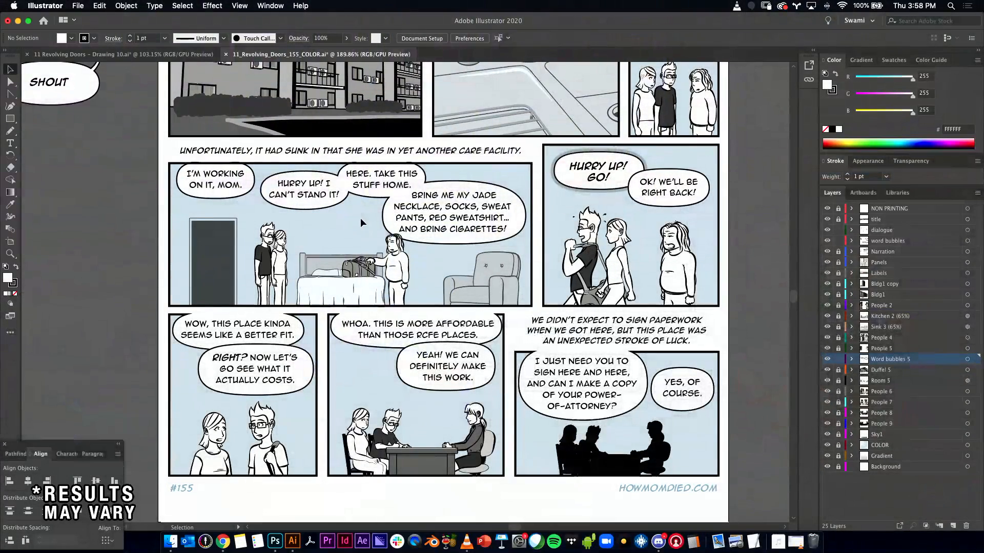
pyautogui.moveTo(560, 253); pyautogui.dragTo(533, 224)
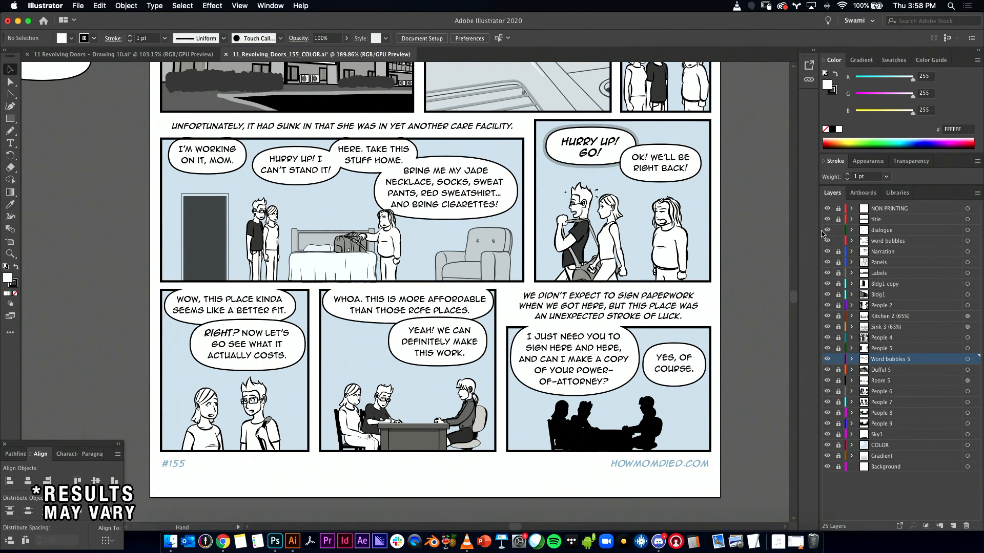
# - Create a layer named "Panel 5" directly above the Duffel 5 layer
pyautogui.press('super+l')
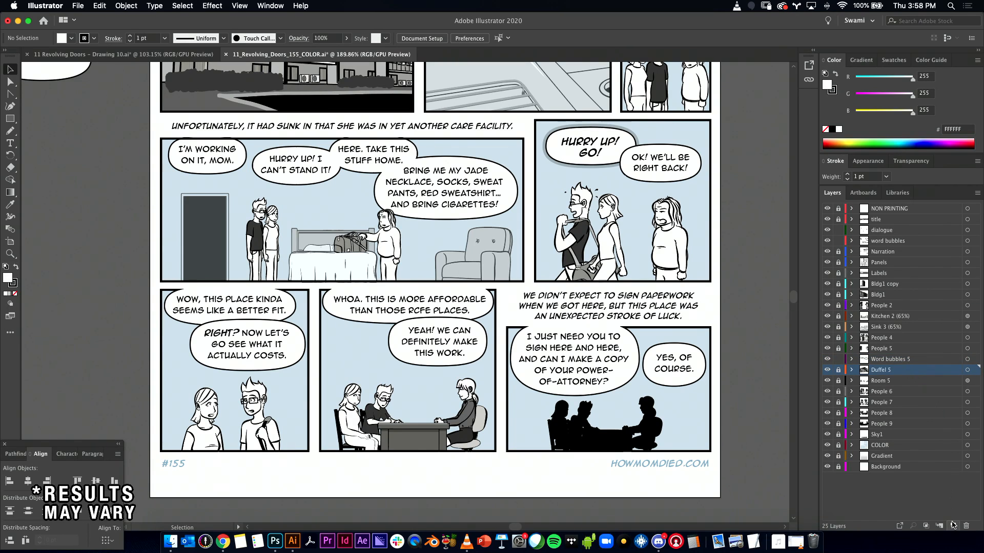
pyautogui.doubleClick(886, 374)
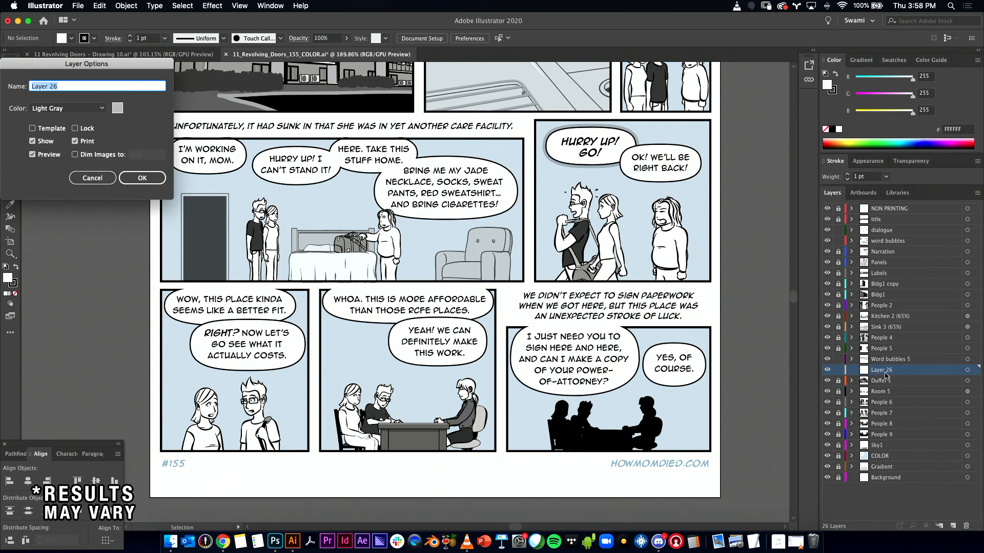
pyautogui.write('Panel 5')
pyautogui.press('Return')
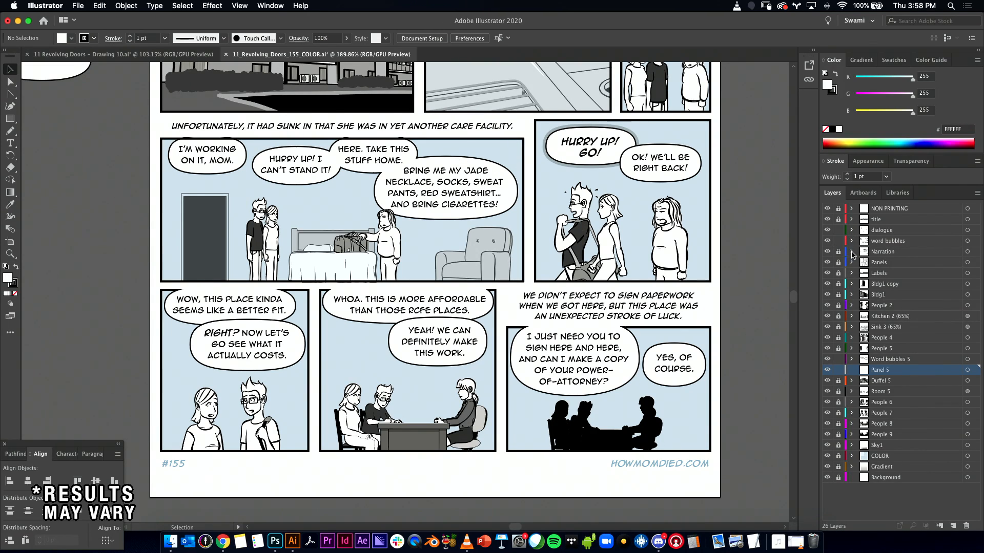
# - Move the bedroom panel's border rectangle from the Panels layer to the Panel 5 layer and deselect it
pyautogui.click(523, 160)
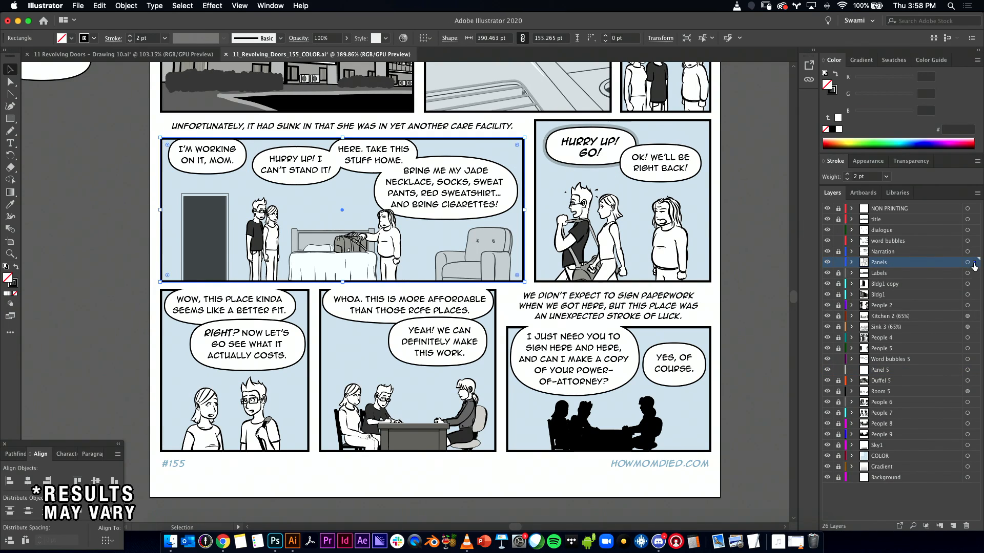
pyautogui.moveTo(975, 373); pyautogui.dragTo(975, 370)
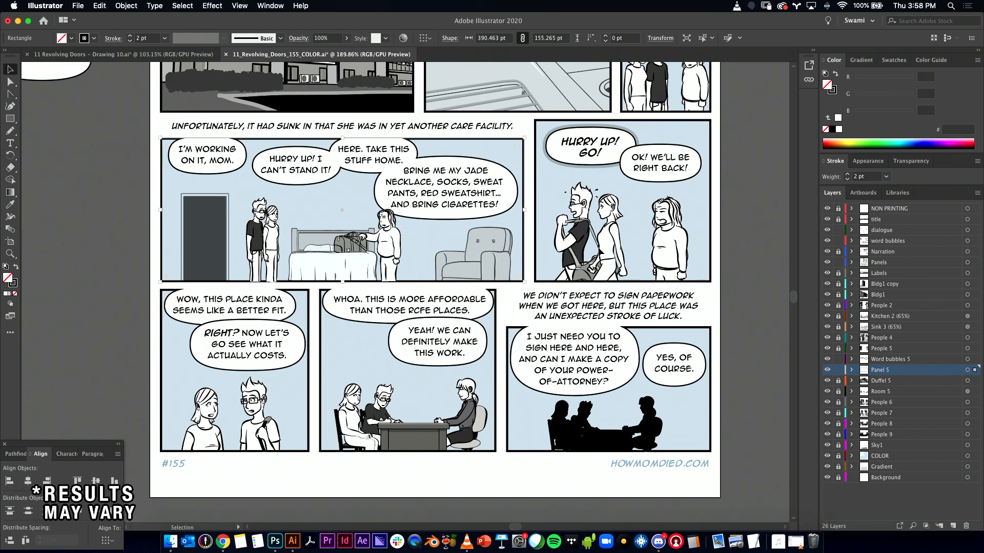
pyautogui.click(116, 208)
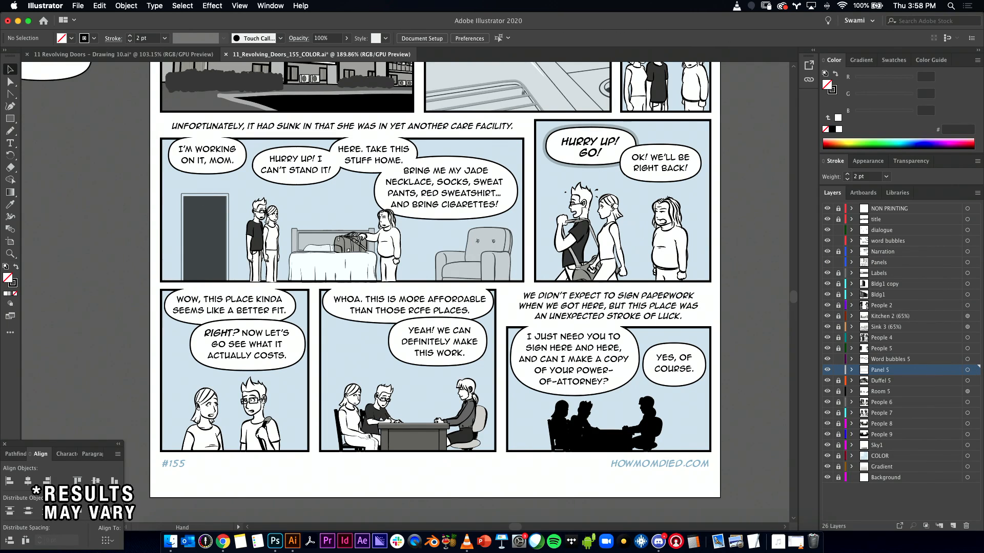
# - Check which artwork the Panels, word bubbles, Panel 5 and Word bubbles 5 layers hold, and deselect everything
pyautogui.moveTo(656, 245); pyautogui.dragTo(673, 315)
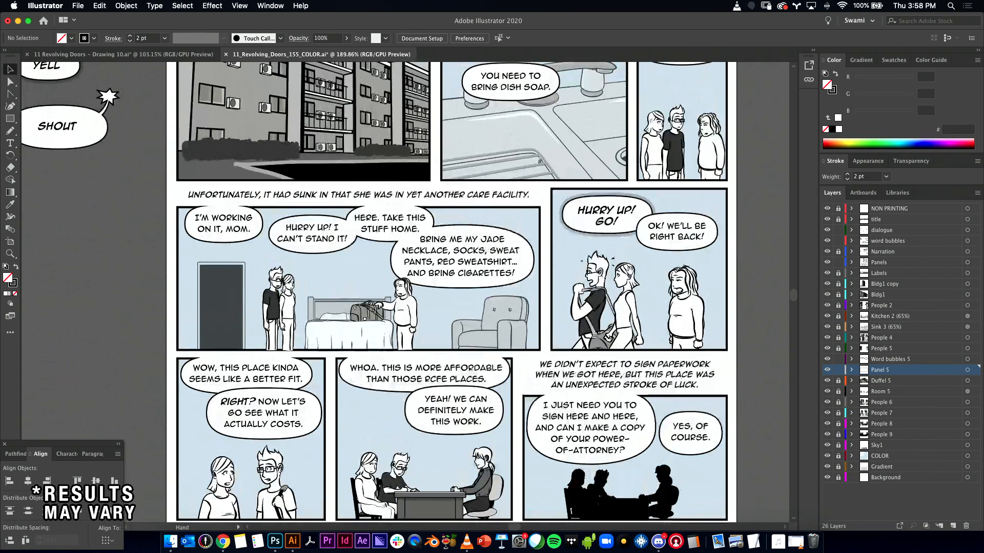
pyautogui.click(976, 263)
pyautogui.scroll(-3, 647, 251)
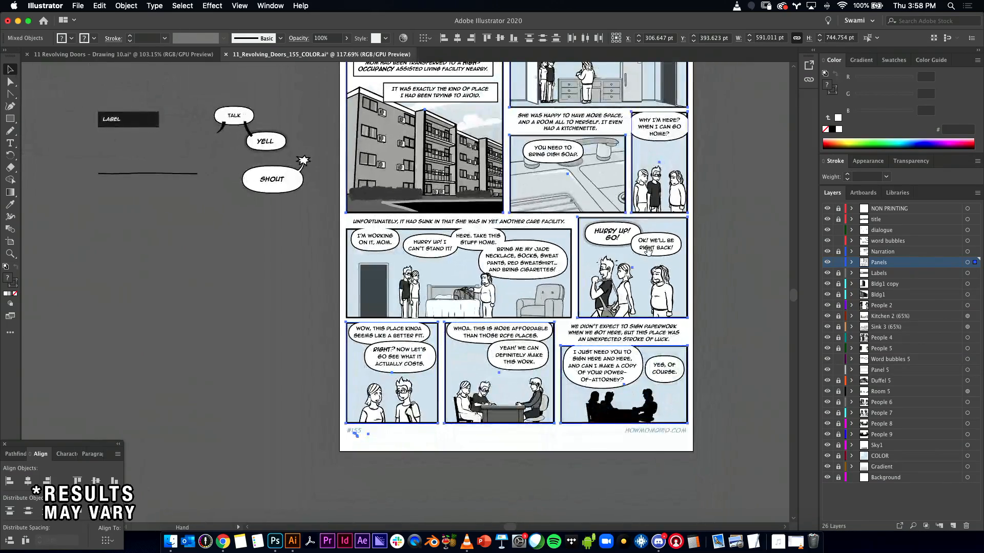
pyautogui.moveTo(646, 250); pyautogui.dragTo(575, 316)
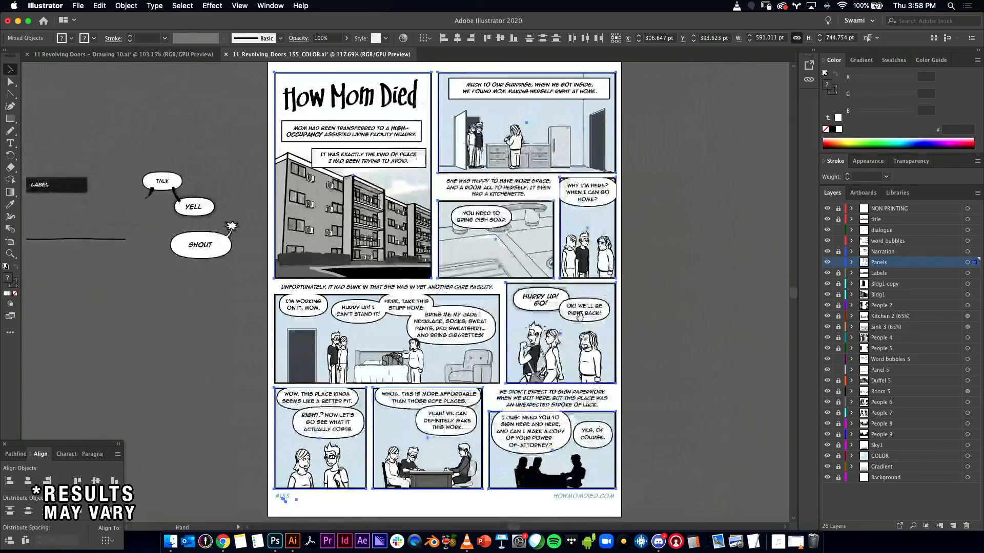
pyautogui.click(975, 242)
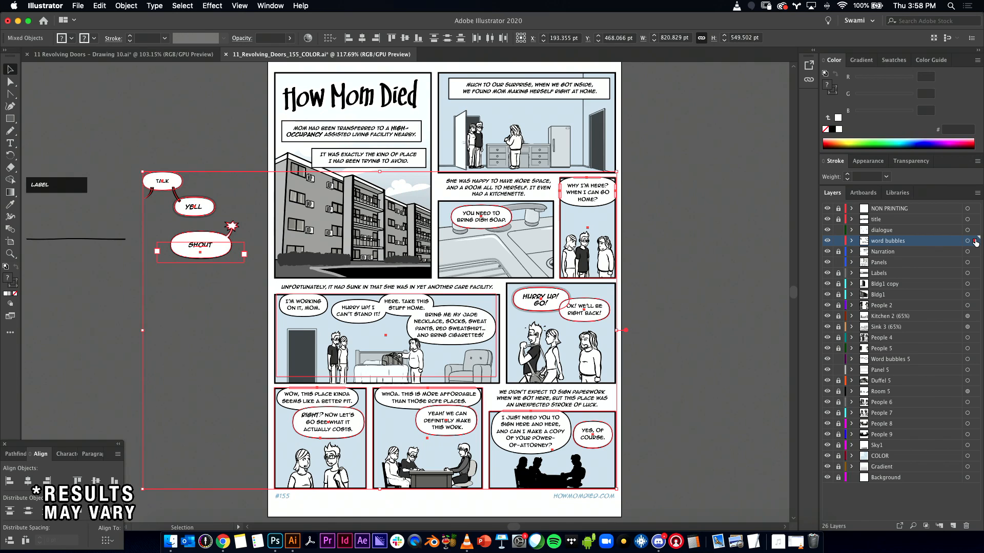
pyautogui.click(882, 369)
pyautogui.keyDown('shift'); pyautogui.click(905, 358); pyautogui.keyUp('shift')
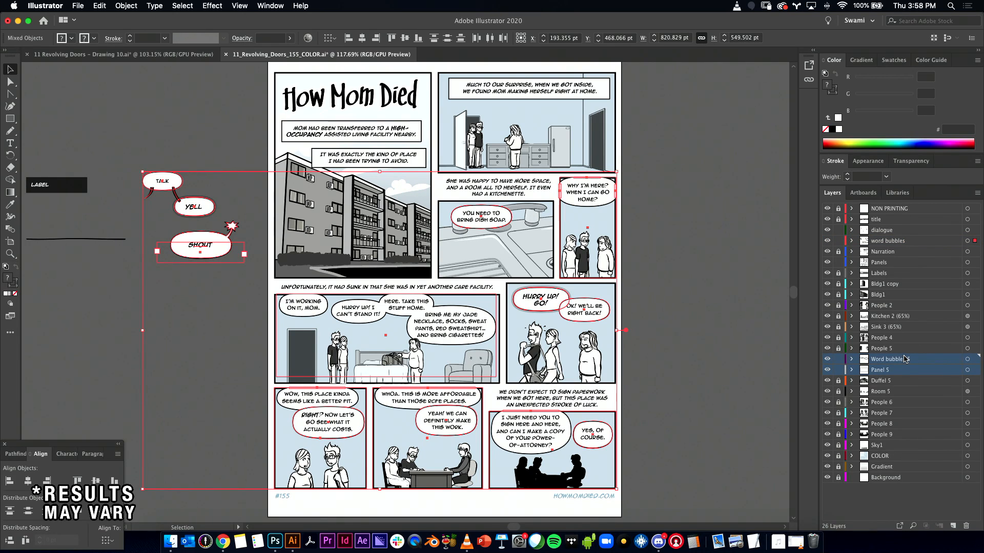
pyautogui.click(649, 345)
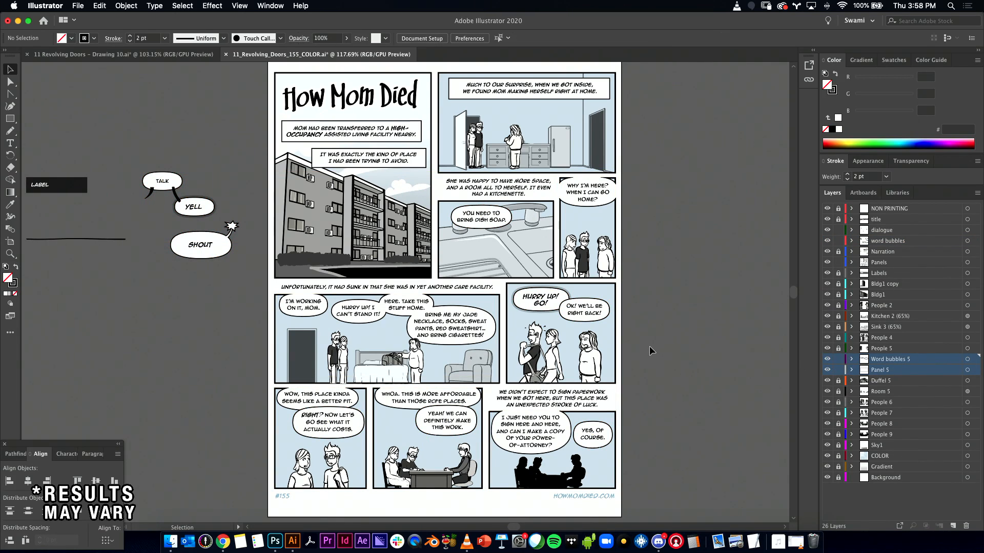
pyautogui.click(975, 371)
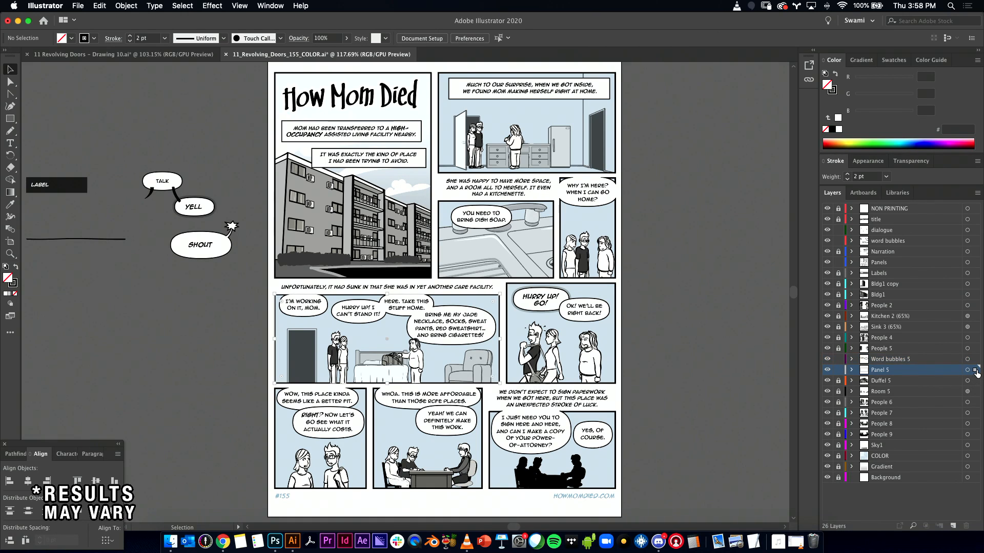
pyautogui.click(975, 360)
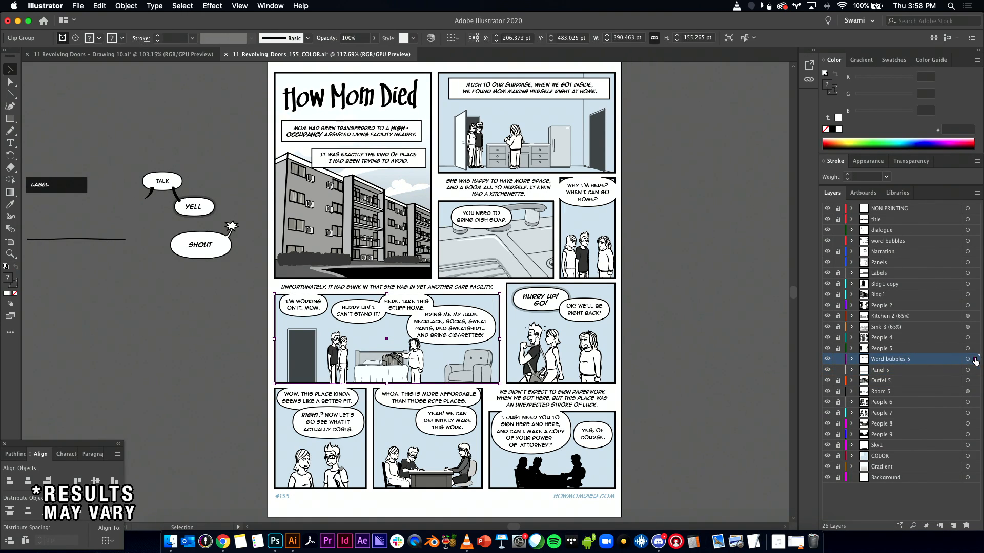
pyautogui.click(647, 340)
# - Lock the remaining unlocked layers, leaving only Word bubbles 5 editable
pyautogui.moveTo(399, 313); pyautogui.dragTo(545, 328)
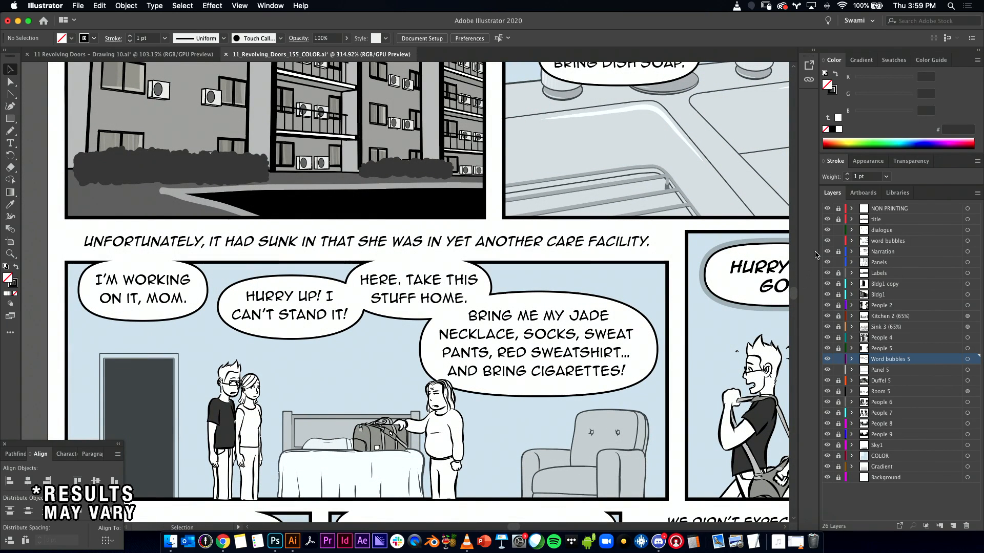
pyautogui.moveTo(840, 233); pyautogui.dragTo(839, 364)
pyautogui.click(839, 360)
pyautogui.moveTo(319, 297); pyautogui.dragTo(400, 265)
# - Draw a rectangle about 38 by 1.8 pt over the top edge of the "I'm working on it, Mom." bubble, with white fill and no stroke
pyautogui.click(10, 118)
pyautogui.scroll(3, 192, 215)
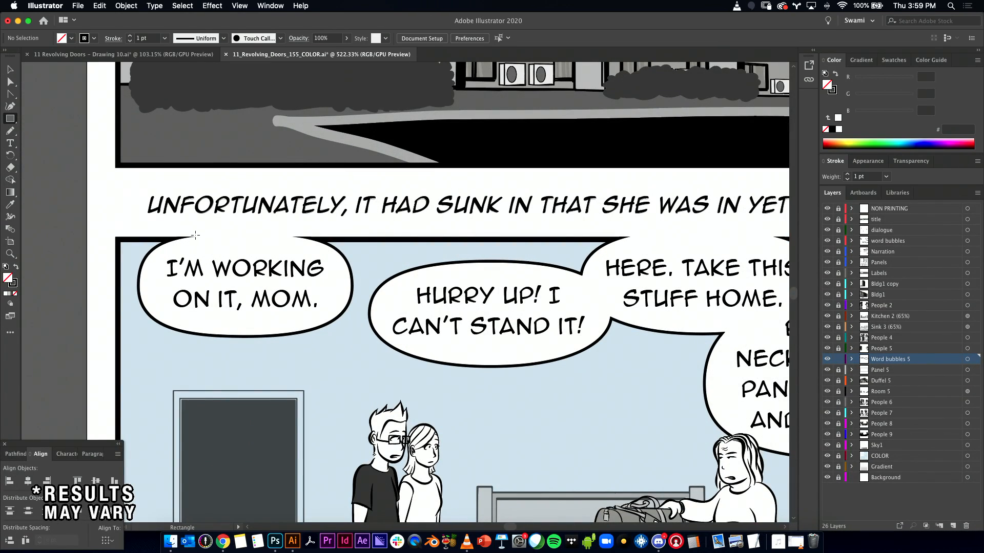
pyautogui.moveTo(243, 241); pyautogui.dragTo(294, 238)
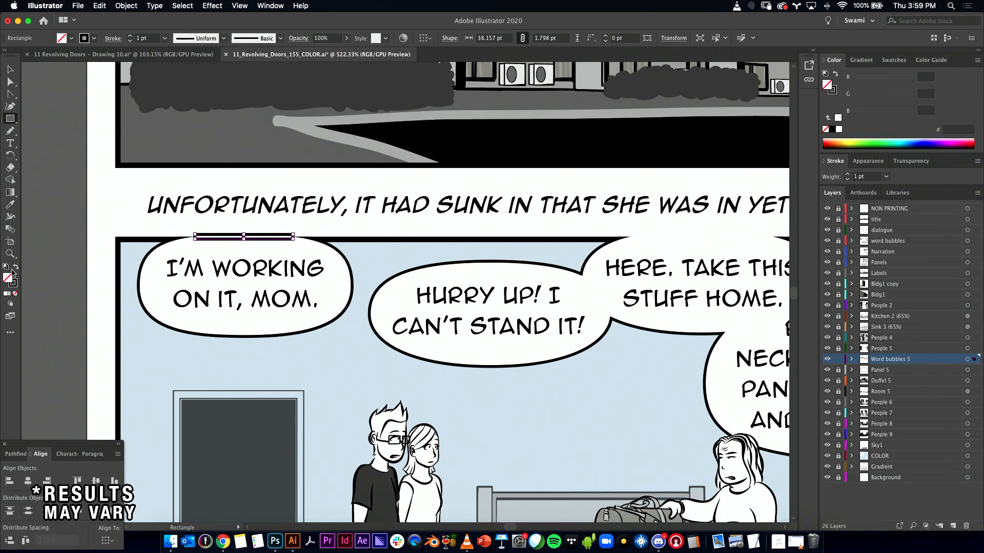
pyautogui.click(7, 269)
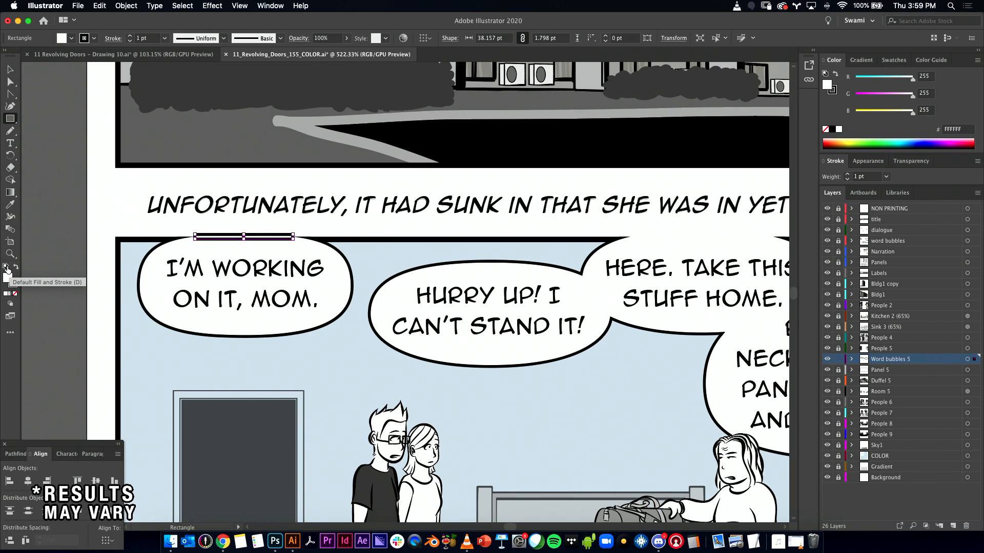
pyautogui.click(12, 283)
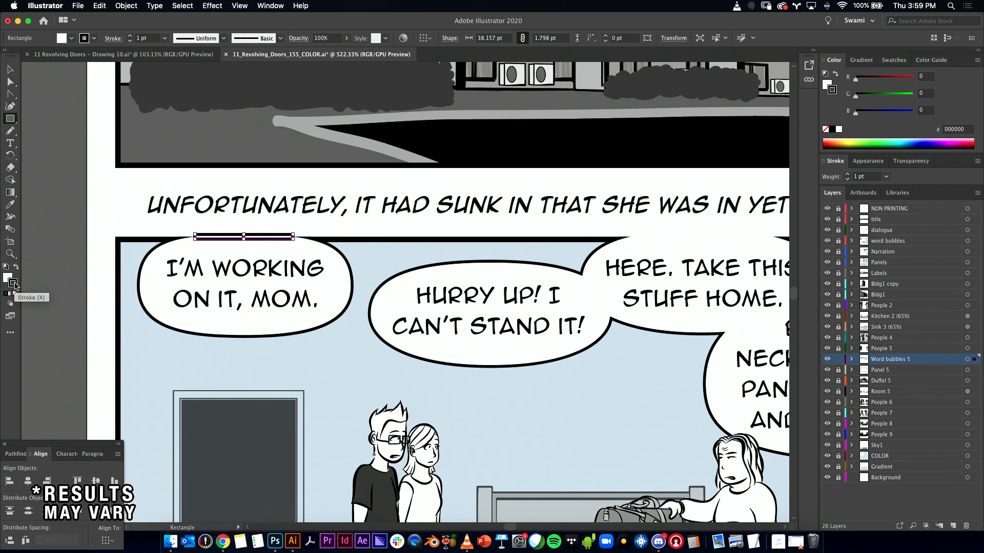
pyautogui.click(16, 295)
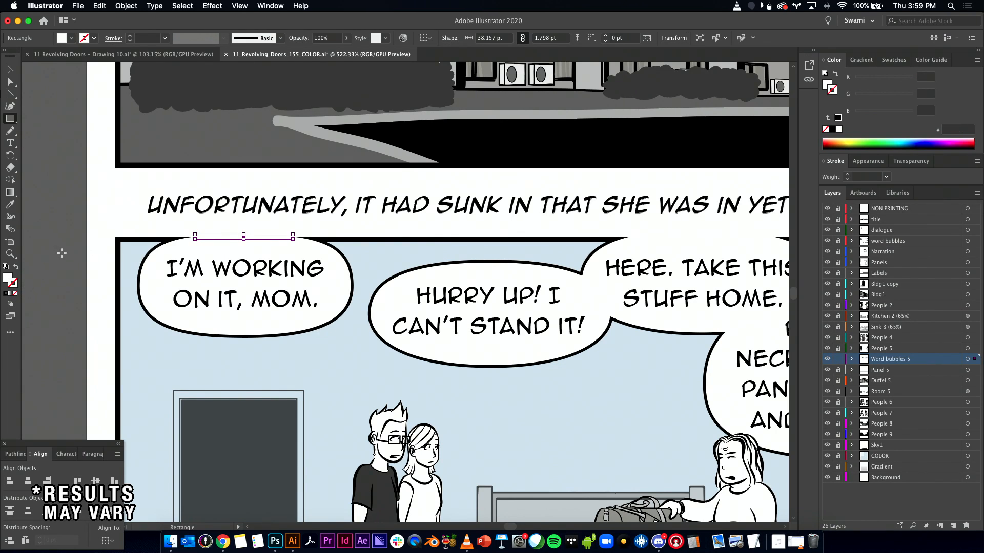
# - Widen the white rectangle to about 40.9 pt to cover the open top edge of the "I'm working on it, Mom." bubble
pyautogui.click(11, 69)
pyautogui.click(66, 246)
pyautogui.moveTo(179, 243); pyautogui.dragTo(347, 256)
pyautogui.click(265, 224)
pyautogui.moveTo(213, 241); pyautogui.dragTo(451, 246)
pyautogui.moveTo(262, 183); pyautogui.dragTo(234, 186)
pyautogui.moveTo(487, 225); pyautogui.dragTo(379, 238)
pyautogui.moveTo(464, 241); pyautogui.dragTo(82, 261)
pyautogui.moveTo(520, 224); pyautogui.dragTo(357, 273)
pyautogui.moveTo(426, 281); pyautogui.dragTo(401, 291)
pyautogui.moveTo(461, 276); pyautogui.dragTo(549, 269)
pyautogui.moveTo(554, 199); pyautogui.dragTo(460, 236)
pyautogui.click(571, 211)
pyautogui.click(553, 189)
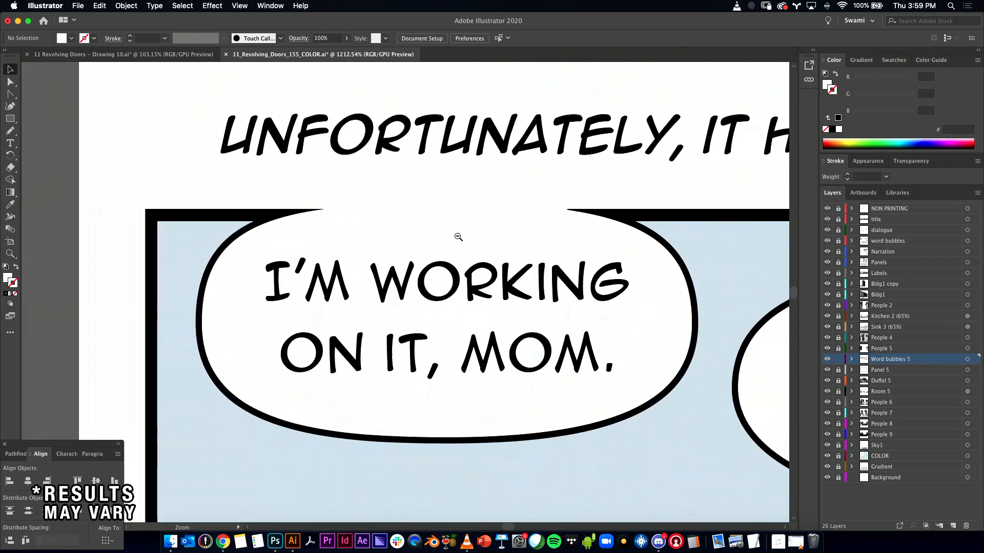
# - Fine-tune the ends of the white rectangle against the bubble's outline, making it about 41.3 pt wide
pyautogui.click(440, 215)
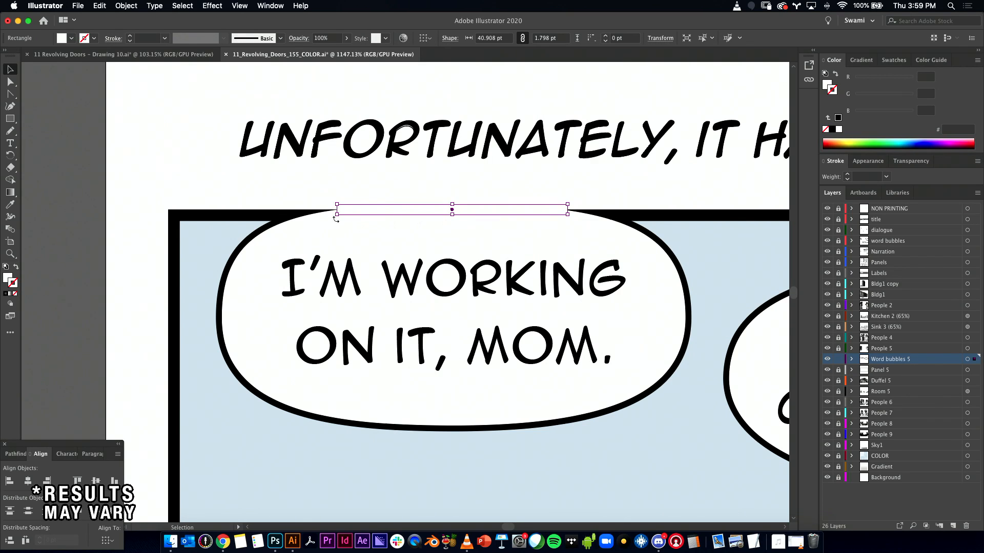
pyautogui.click(338, 211)
pyautogui.click(309, 205)
pyautogui.click(360, 210)
pyautogui.press('super+space')
pyautogui.moveTo(333, 212); pyautogui.dragTo(391, 186)
pyautogui.click(299, 205)
pyautogui.press('super+space')
pyautogui.click(396, 206)
pyautogui.click(420, 217)
pyautogui.press('super+alt+space')
# - Copy the white cover rectangle to the top edge of the "Here. Take this stuff home." bubble
pyautogui.moveTo(512, 255); pyautogui.dragTo(226, 274)
pyautogui.moveTo(474, 265); pyautogui.dragTo(122, 285)
pyautogui.moveTo(375, 251); pyautogui.dragTo(332, 186)
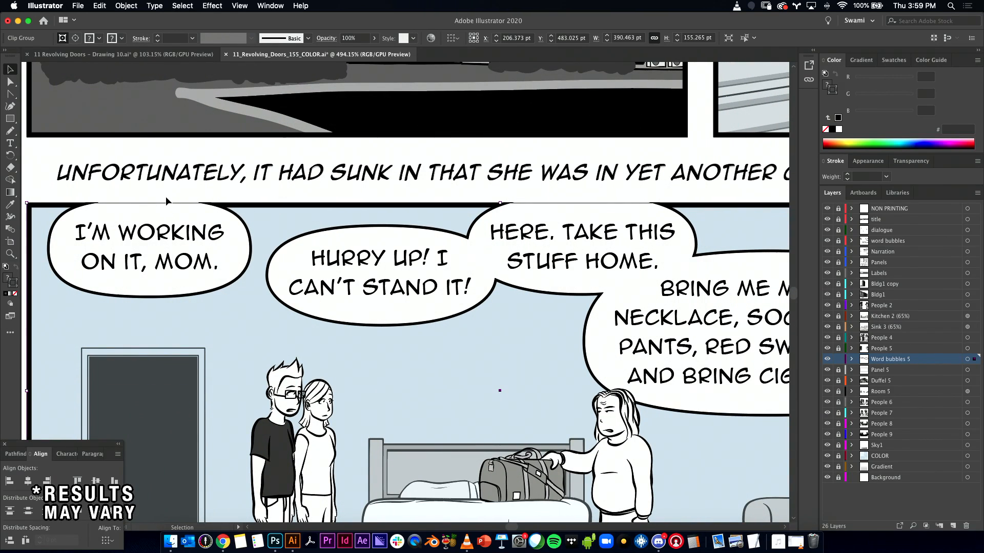
pyautogui.doubleClick(166, 204)
pyautogui.press('Escape')
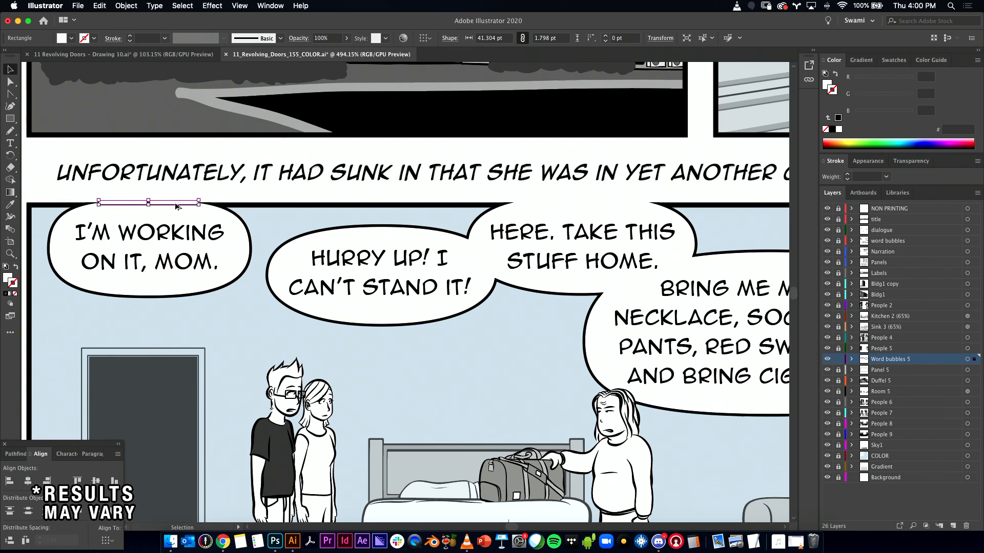
pyautogui.moveTo(169, 205); pyautogui.dragTo(802, 233)
pyautogui.press('super+space')
pyautogui.press('space')
# - Stretch the copied rectangle to about 56.9 pt wide across the "Here. Take this stuff home." bubble's top edge and deselect it
pyautogui.moveTo(698, 205); pyautogui.dragTo(495, 259)
pyautogui.moveTo(395, 240); pyautogui.dragTo(530, 240)
pyautogui.press('super+space')
pyautogui.moveTo(610, 270); pyautogui.dragTo(233, 185)
pyautogui.moveTo(196, 158); pyautogui.dragTo(650, 352)
pyautogui.press('super+space')
pyautogui.moveTo(710, 338); pyautogui.dragTo(650, 281)
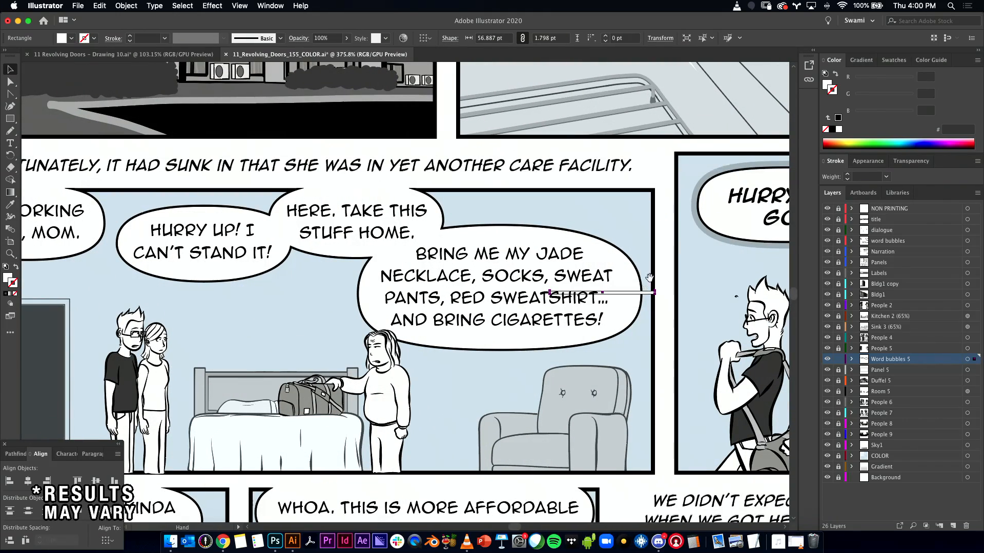
pyautogui.click(644, 307)
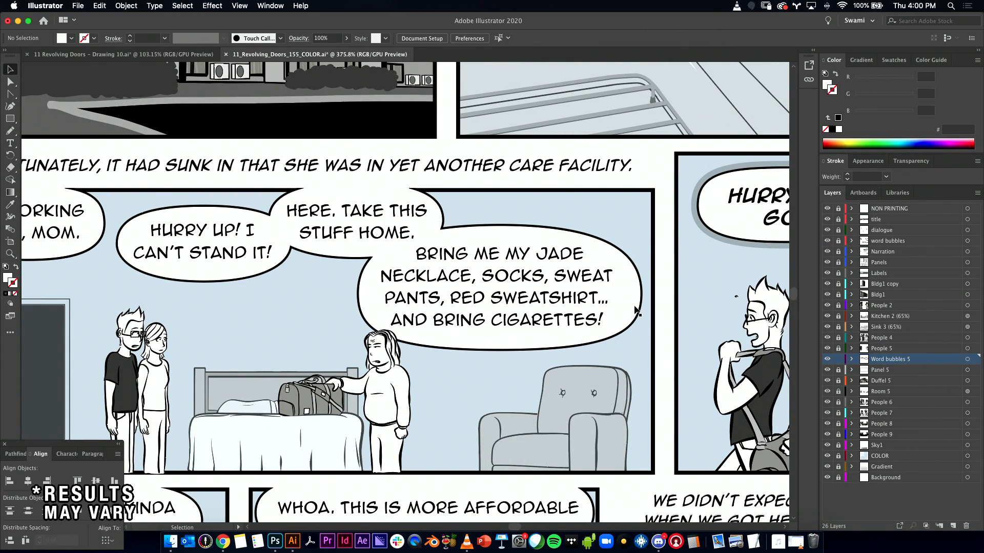
# - Examine the covered bubble edges in the bedroom panel and compare them with the bubbles and borders in the page's other panels
pyautogui.press('space')
pyautogui.moveTo(433, 311); pyautogui.dragTo(408, 269)
pyautogui.press('super+space')
pyautogui.press('super+space')
pyautogui.moveTo(476, 256); pyautogui.dragTo(461, 237)
pyautogui.scroll(10, 462, 238)
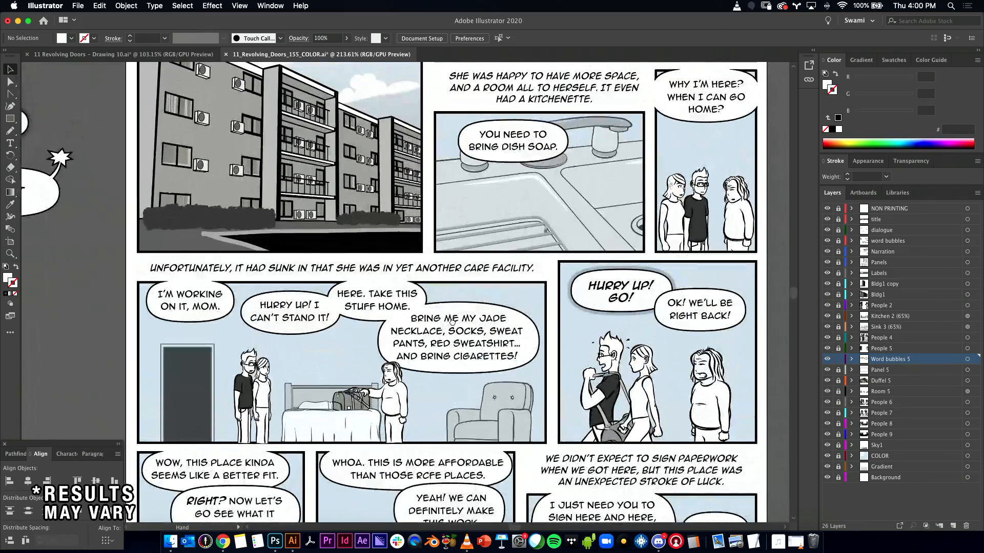
pyautogui.scroll(10, 473, 331)
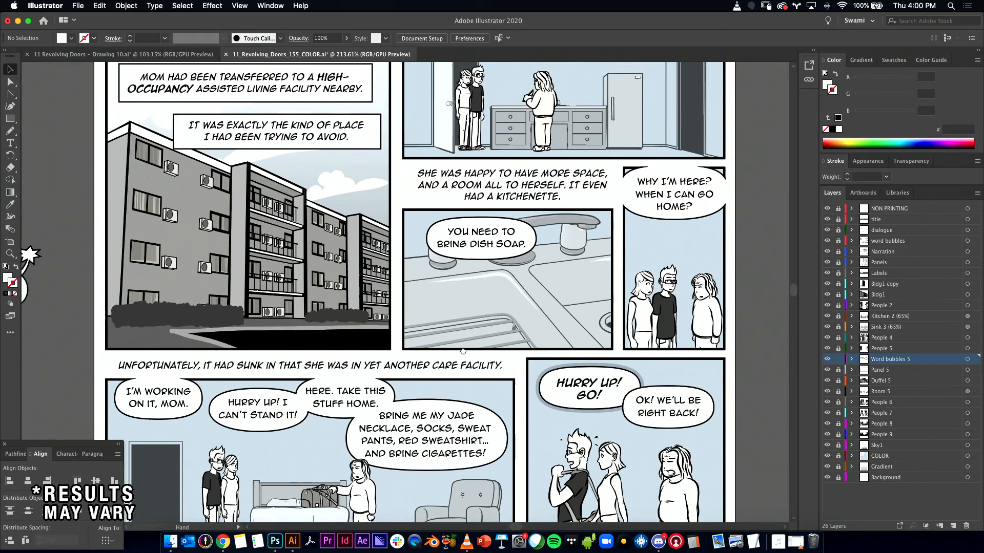
pyautogui.scroll(-20, 470, 345)
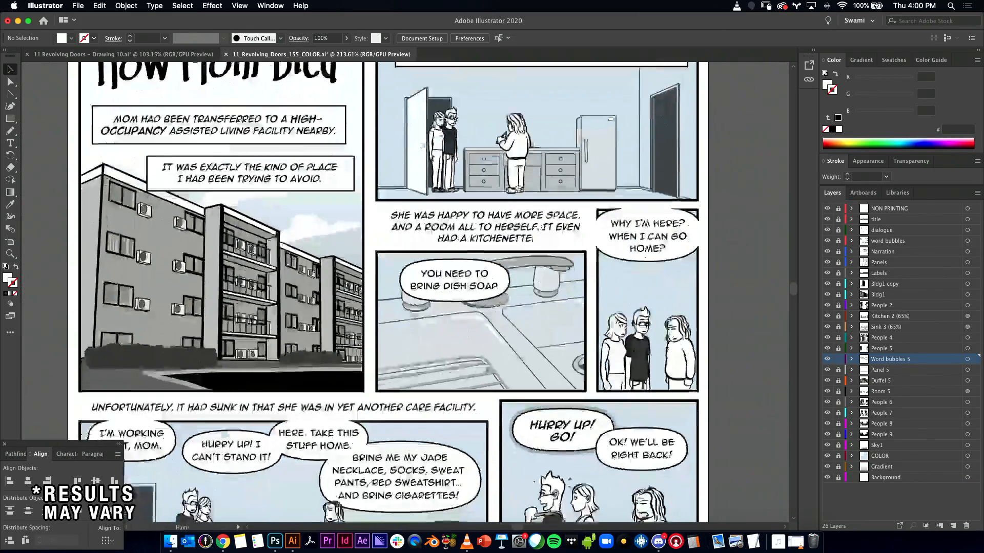
pyautogui.scroll(20, 462, 268)
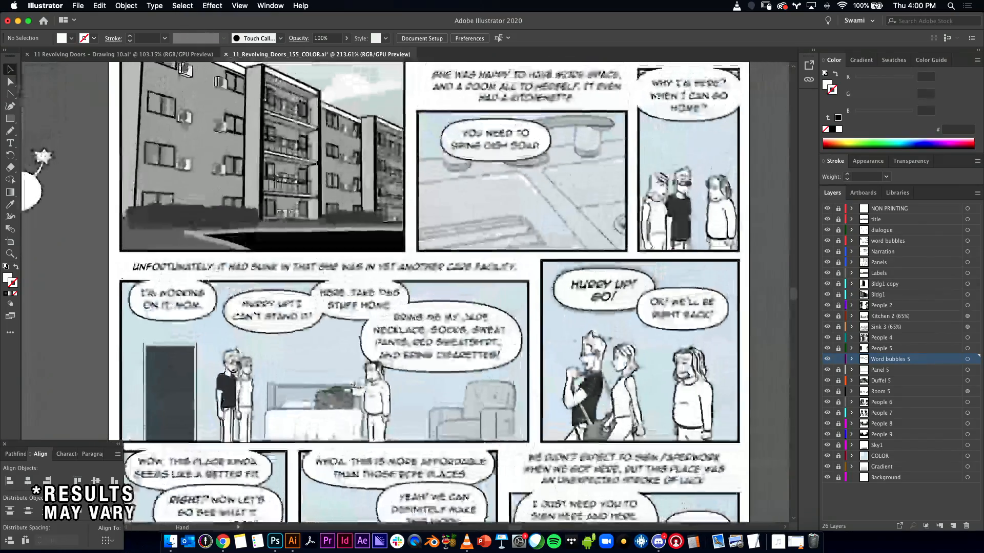
pyautogui.hscroll(-4, 461, 268)
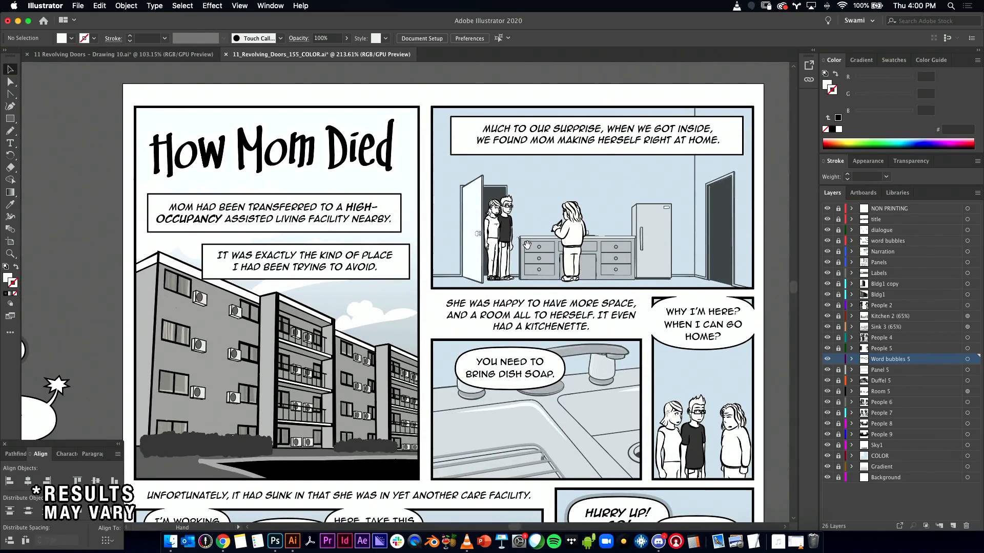
# - Examine the two characters beside the open door in the kitchen panel, dismissing any stray search windows
pyautogui.press('super+space')
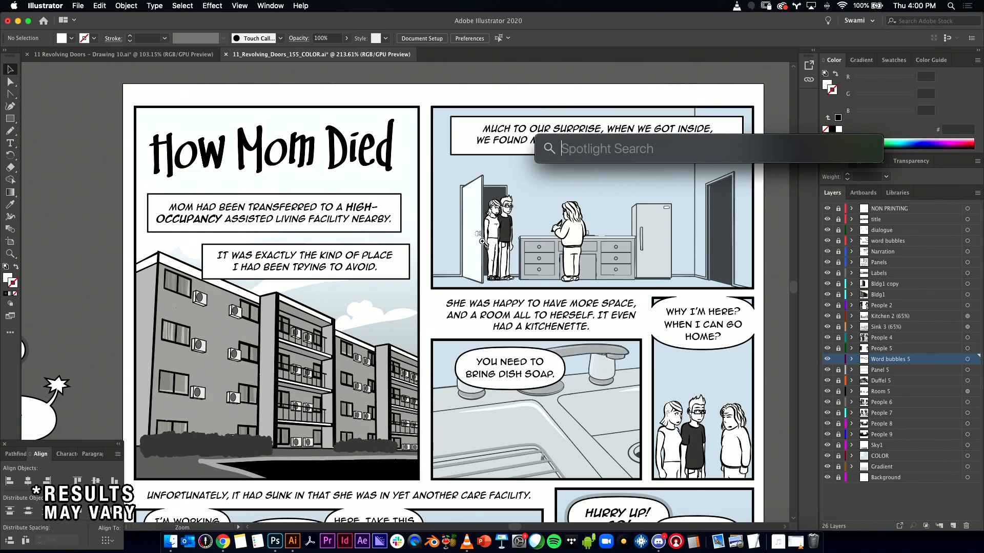
pyautogui.press('Escape')
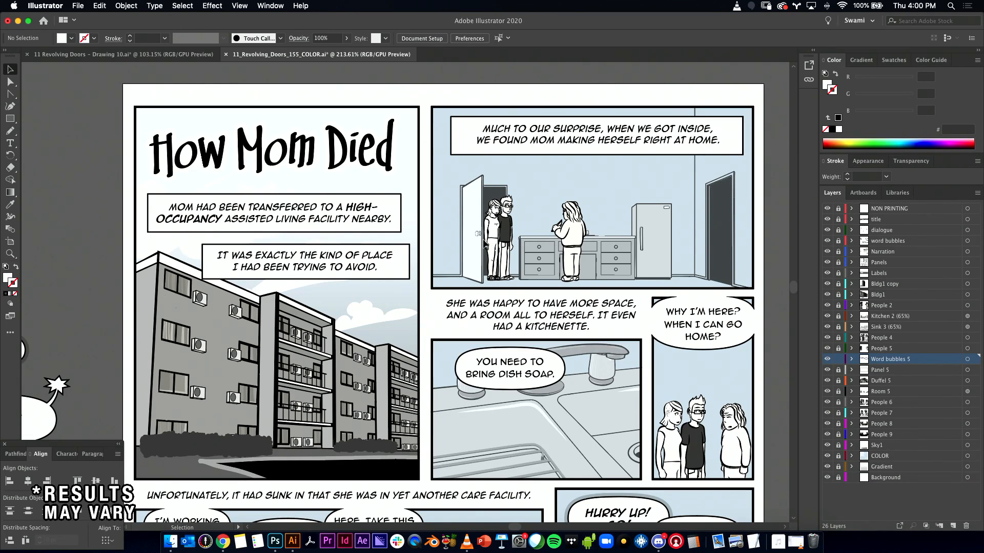
pyautogui.press('super+space')
pyautogui.moveTo(476, 235); pyautogui.dragTo(336, 209)
pyautogui.press('super+alt+space')
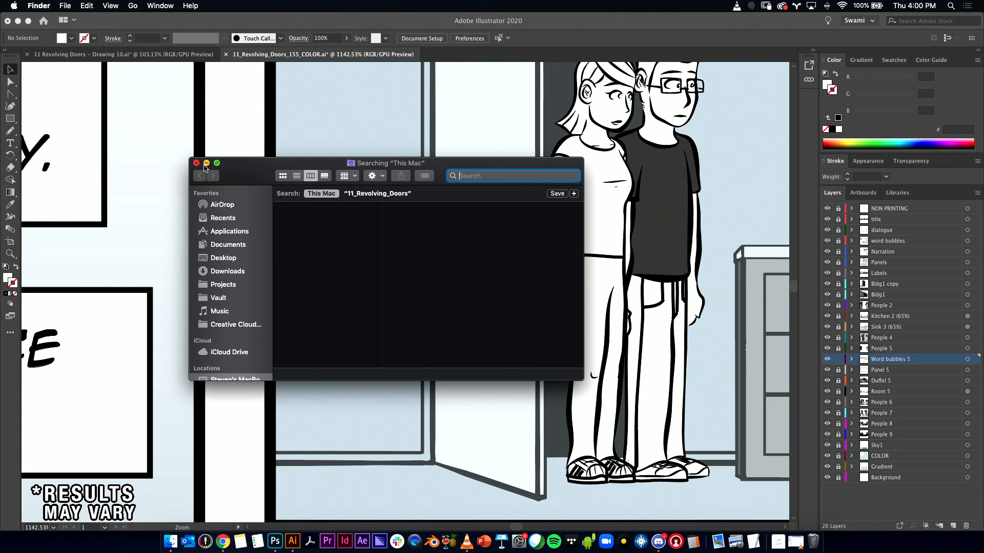
pyautogui.click(229, 138)
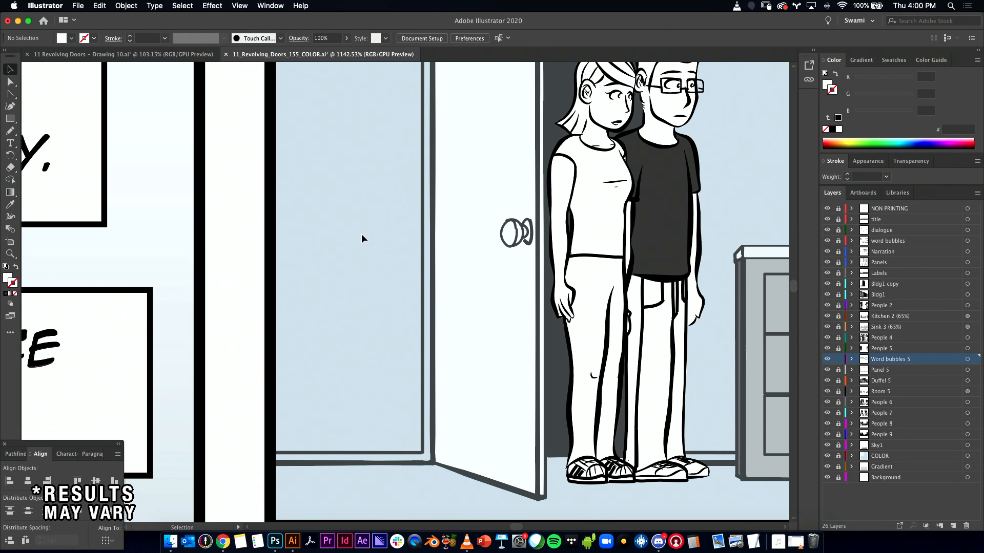
pyautogui.click(13, 254)
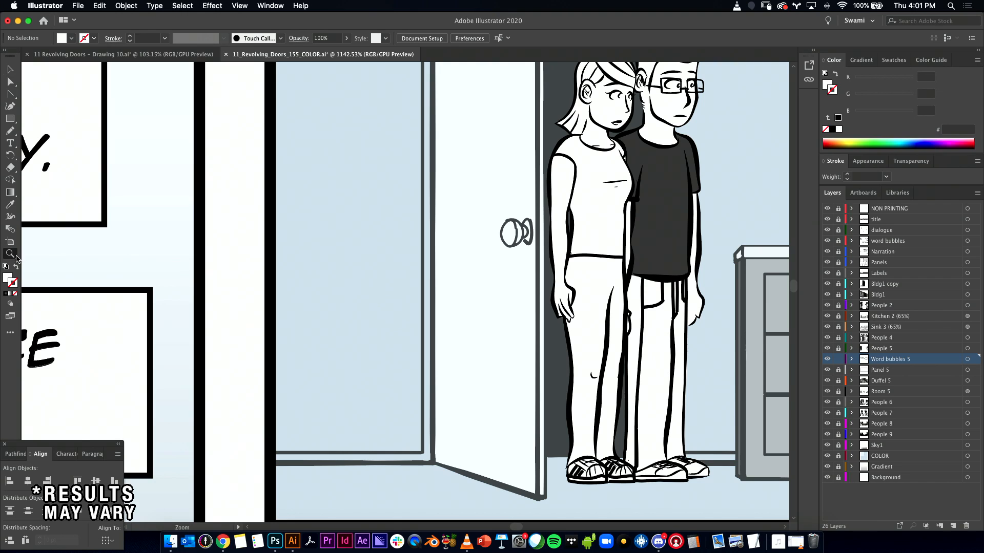
pyautogui.click(11, 70)
pyautogui.press('space')
pyautogui.press('super+space')
pyautogui.moveTo(397, 256); pyautogui.dragTo(376, 265)
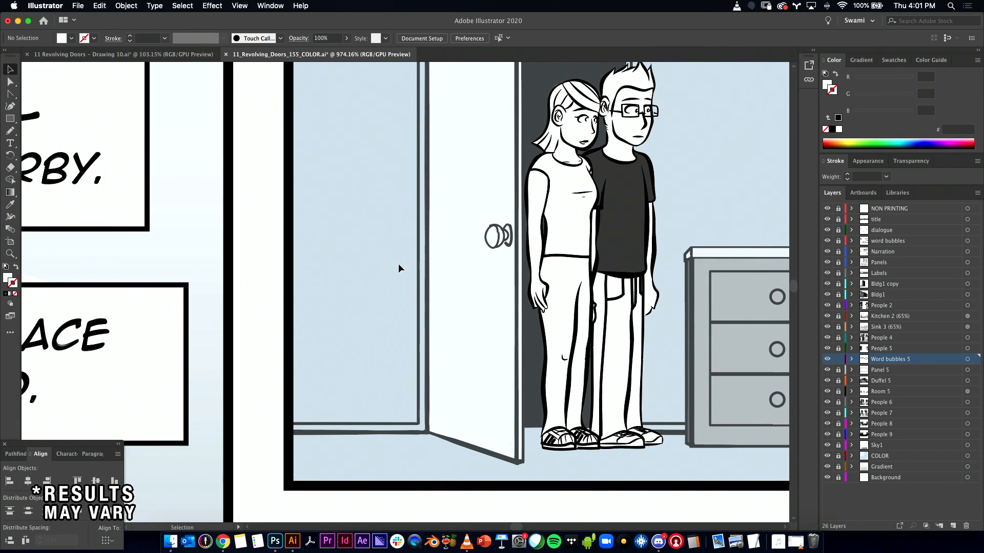
pyautogui.press('super+space')
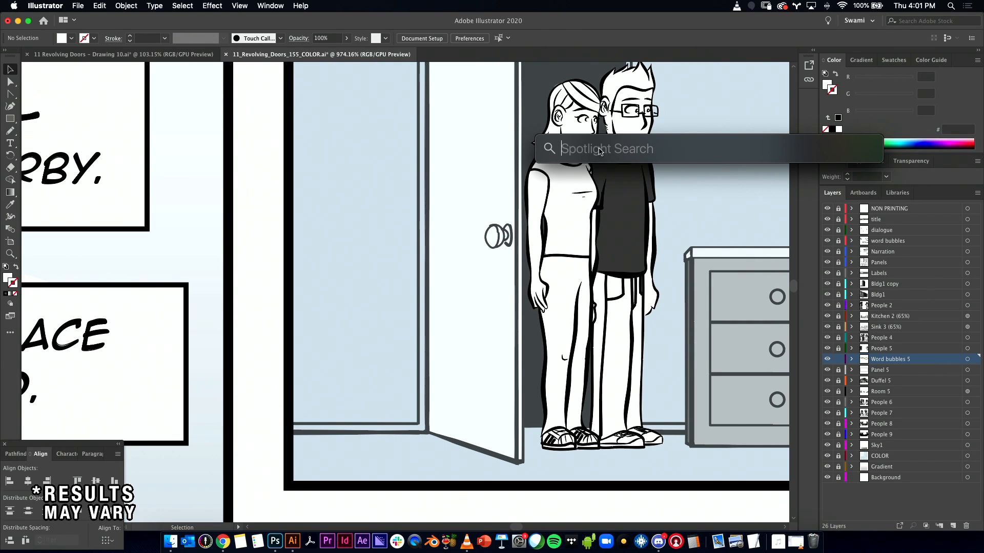
pyautogui.press('Escape')
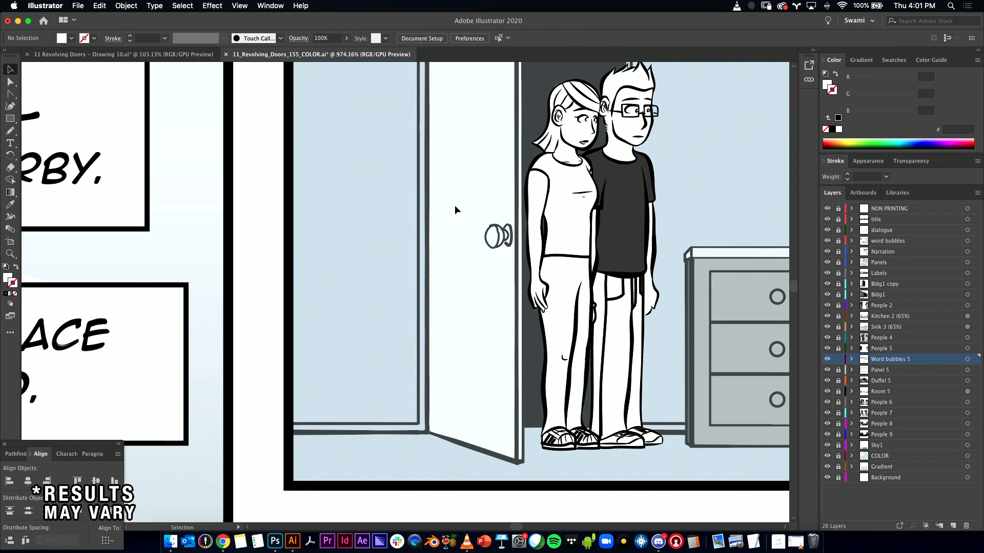
pyautogui.press('alt+super+space')
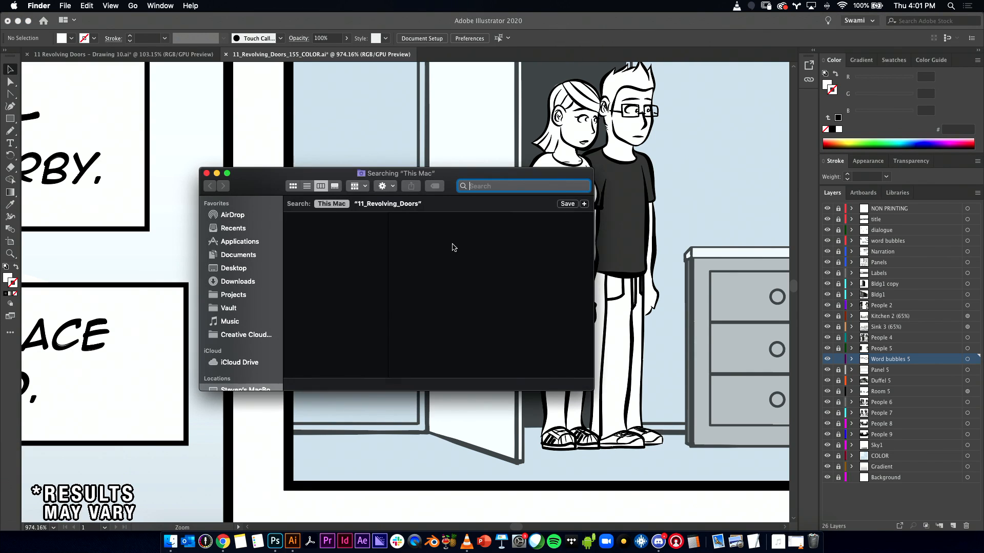
pyautogui.click(207, 176)
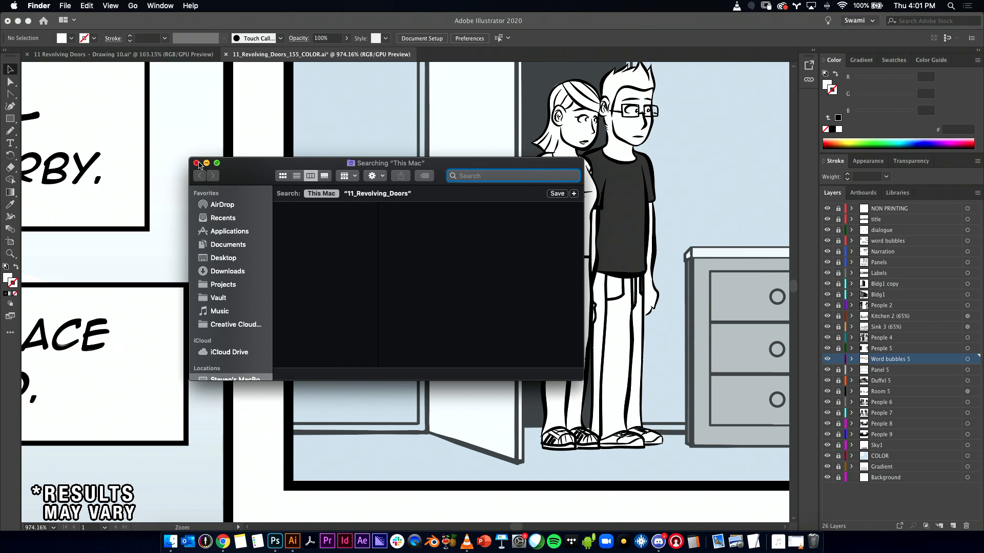
pyautogui.click(197, 164)
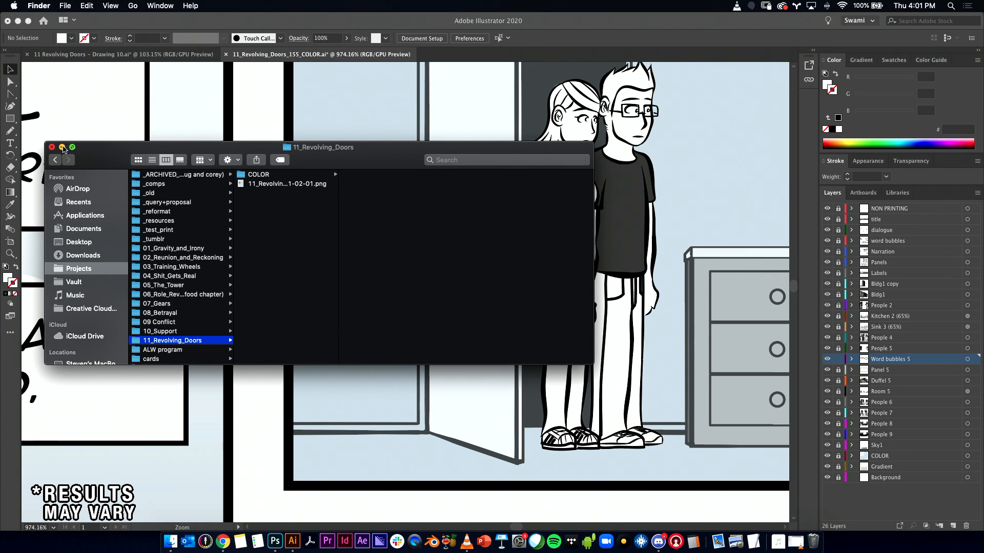
pyautogui.click(51, 147)
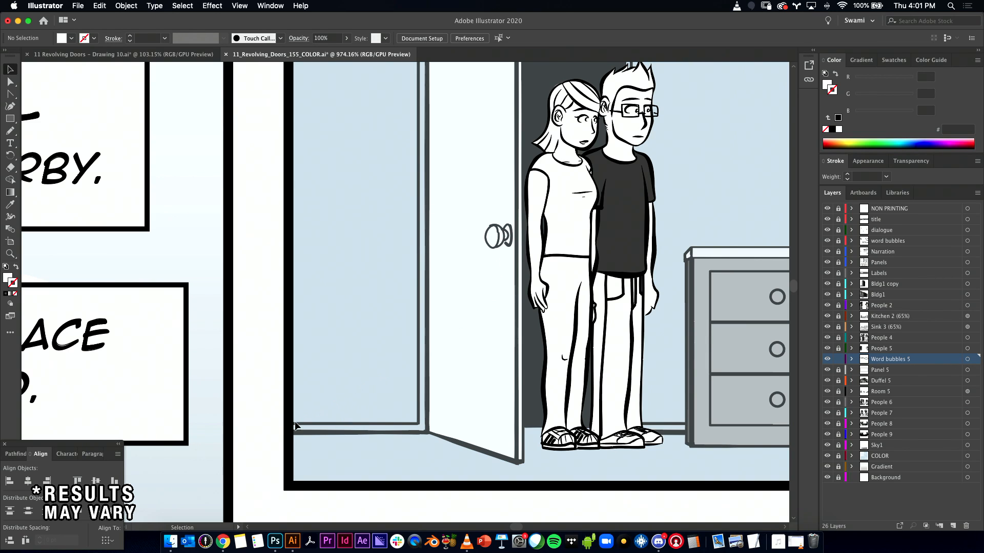
# - Examine the kitchen panel and the surrounding panels of the comic page, from the title panel down to the last row
pyautogui.moveTo(449, 239); pyautogui.dragTo(303, 255)
pyautogui.moveTo(371, 267); pyautogui.dragTo(386, 296)
pyautogui.moveTo(324, 255); pyautogui.dragTo(292, 288)
pyautogui.moveTo(452, 272)
pyautogui.mouseDown()
pyautogui.moveTo(356, 277)
pyautogui.moveTo(306, 300)
pyautogui.moveTo(333, 285)
pyautogui.moveTo(462, 290)
pyautogui.mouseUp()
pyautogui.moveTo(224, 291); pyautogui.dragTo(431, 308)
pyautogui.moveTo(600, 302); pyautogui.dragTo(312, 280)
pyautogui.moveTo(391, 267); pyautogui.dragTo(273, 333)
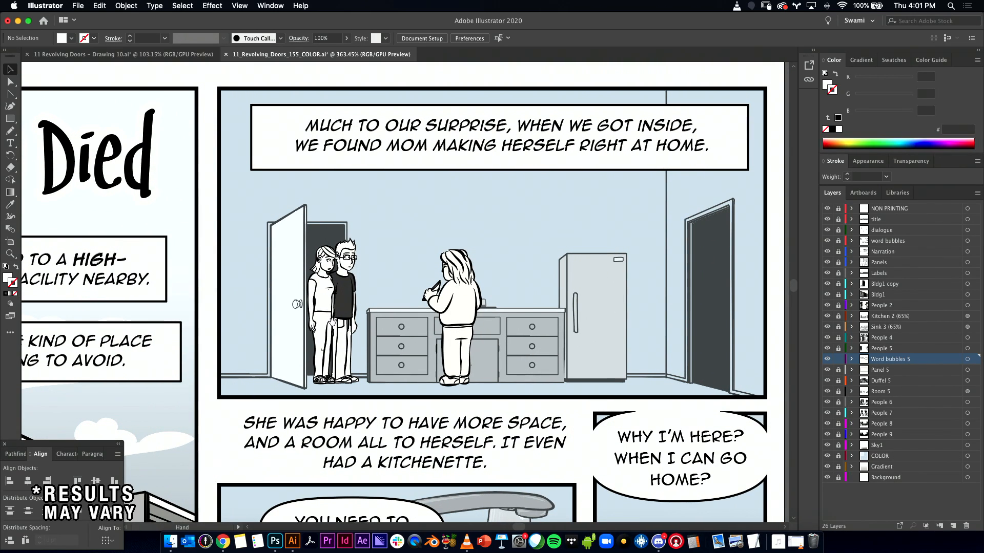
pyautogui.moveTo(390, 304); pyautogui.dragTo(249, 342)
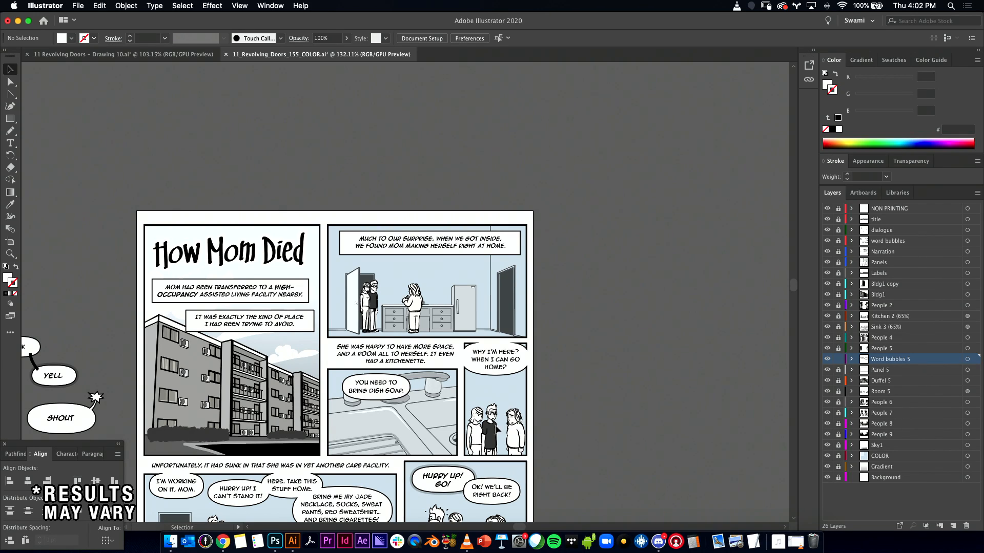
pyautogui.moveTo(492, 430); pyautogui.dragTo(466, 287)
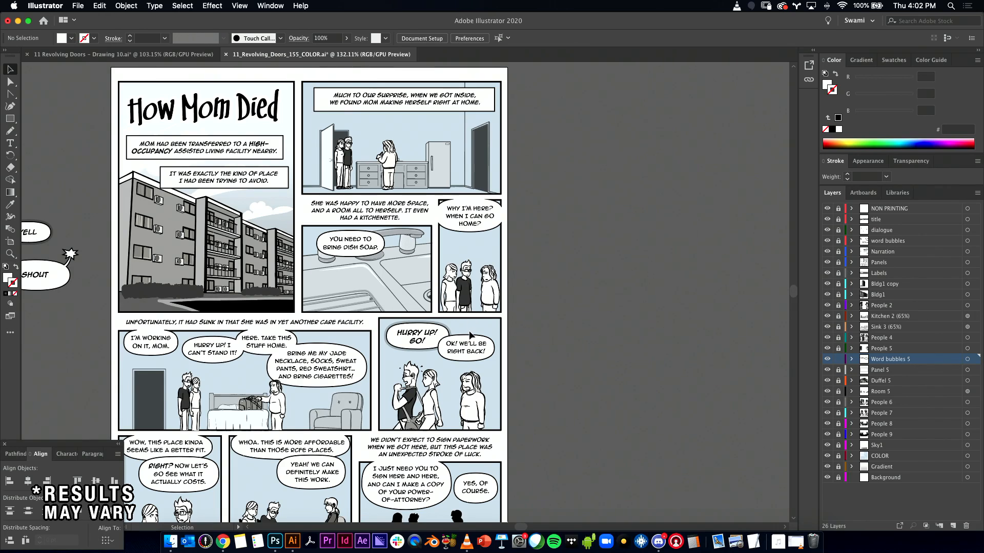
# - Export the page to the COLOR folder as a PNG named 11_Revolving_Doors_155_COLOR, using all artboards
pyautogui.click(78, 5)
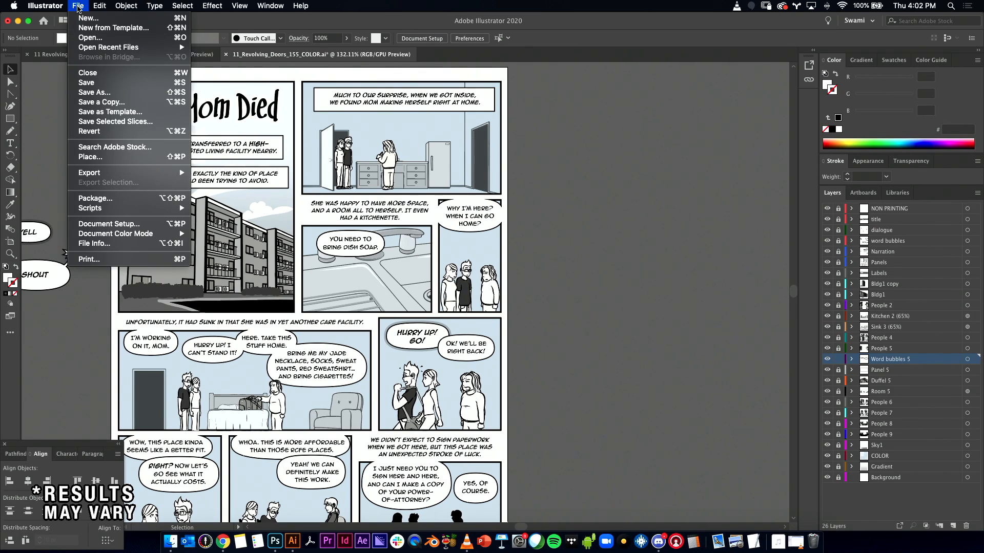
pyautogui.moveTo(118, 173)
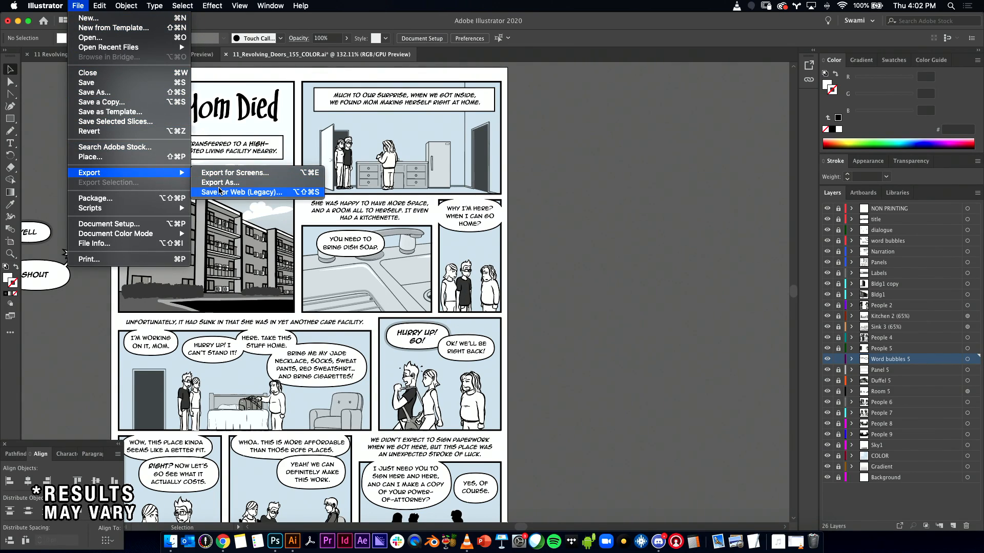
pyautogui.click(241, 192)
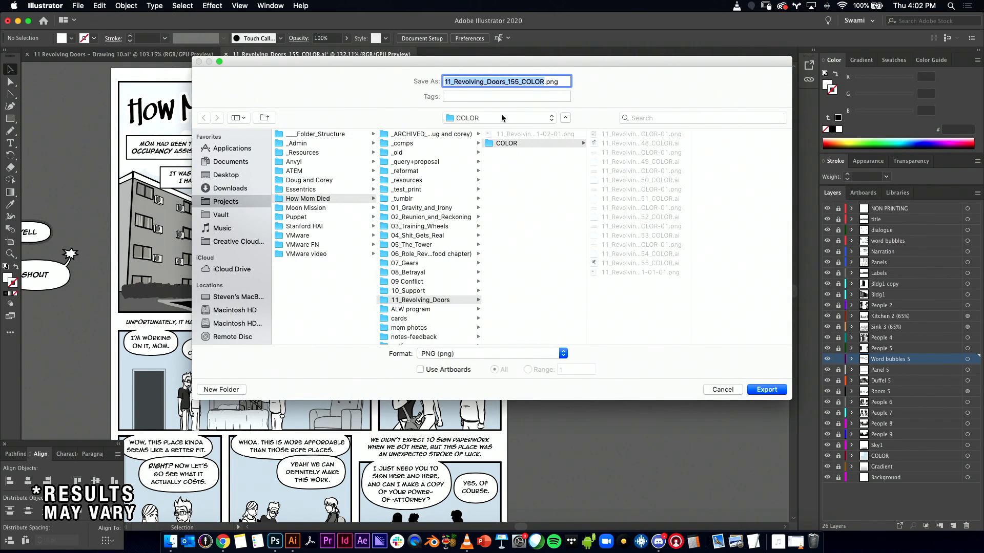
pyautogui.click(438, 359)
pyautogui.click(446, 355)
pyautogui.click(422, 370)
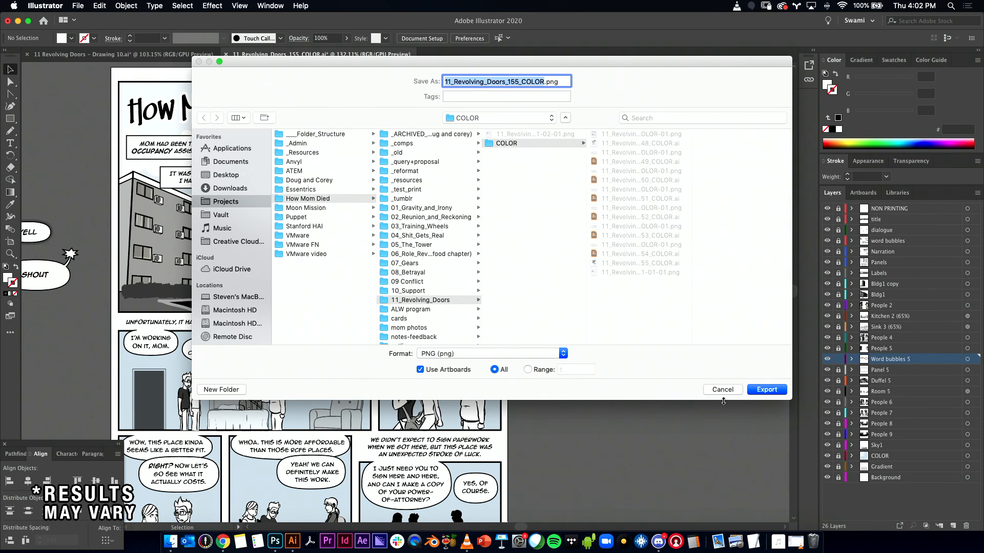
pyautogui.moveTo(380, 68); pyautogui.dragTo(711, 176)
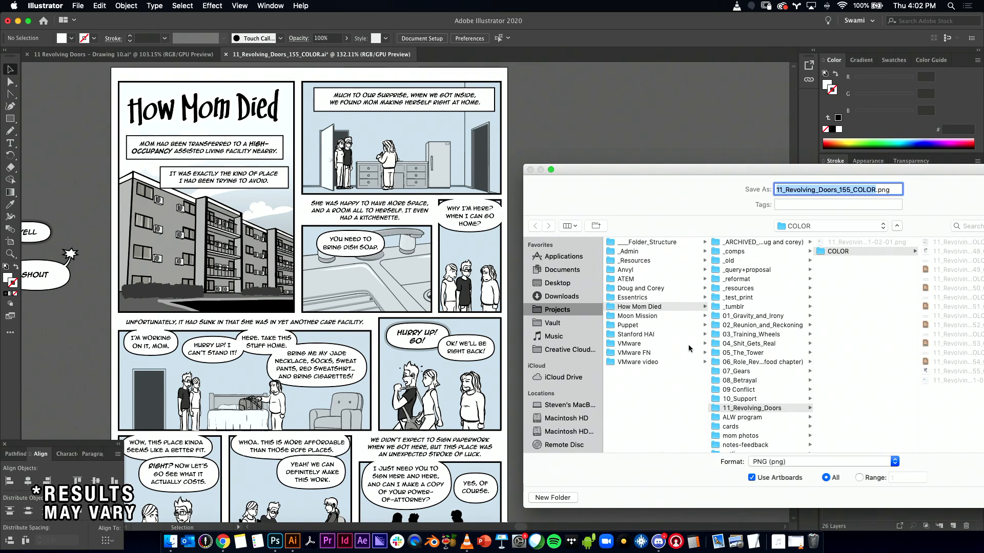
pyautogui.moveTo(724, 171); pyautogui.dragTo(351, 113)
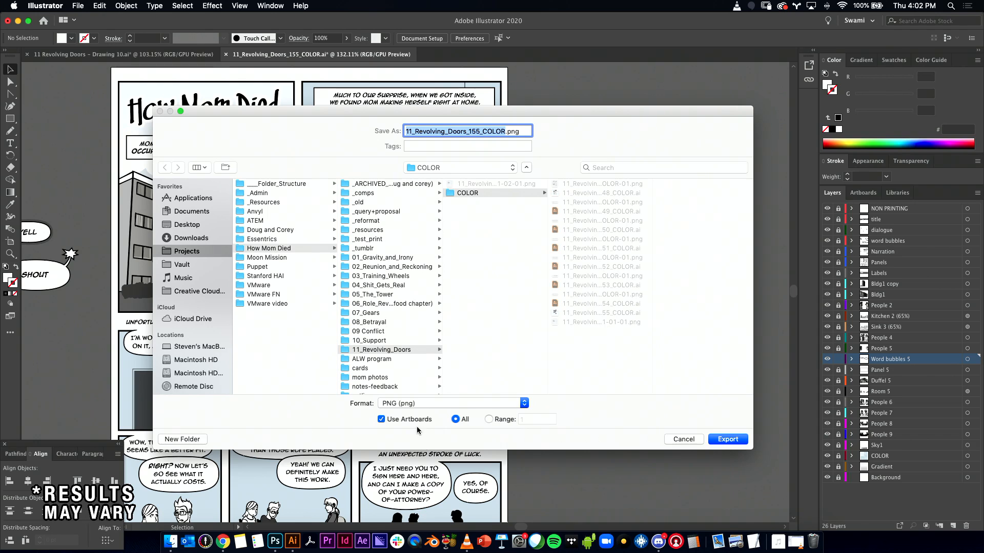
pyautogui.click(727, 439)
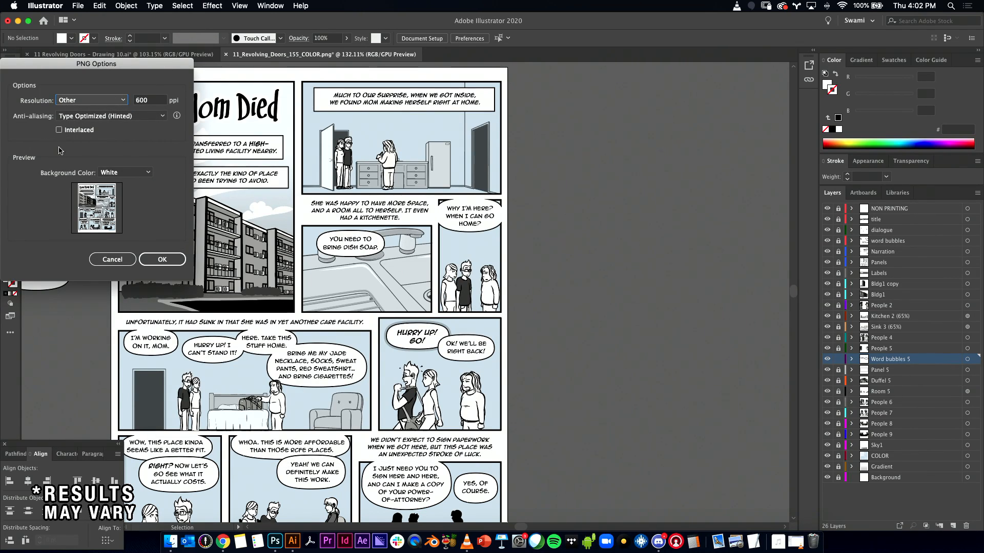
# - Keep the PNG's background white and its resolution at 600 ppi, and complete the export
pyautogui.click(134, 172)
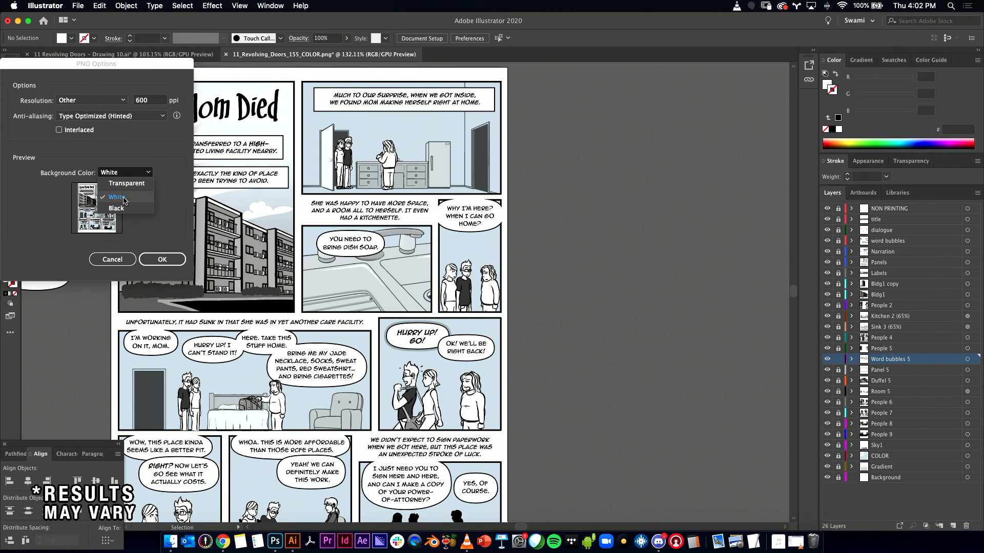
pyautogui.click(130, 192)
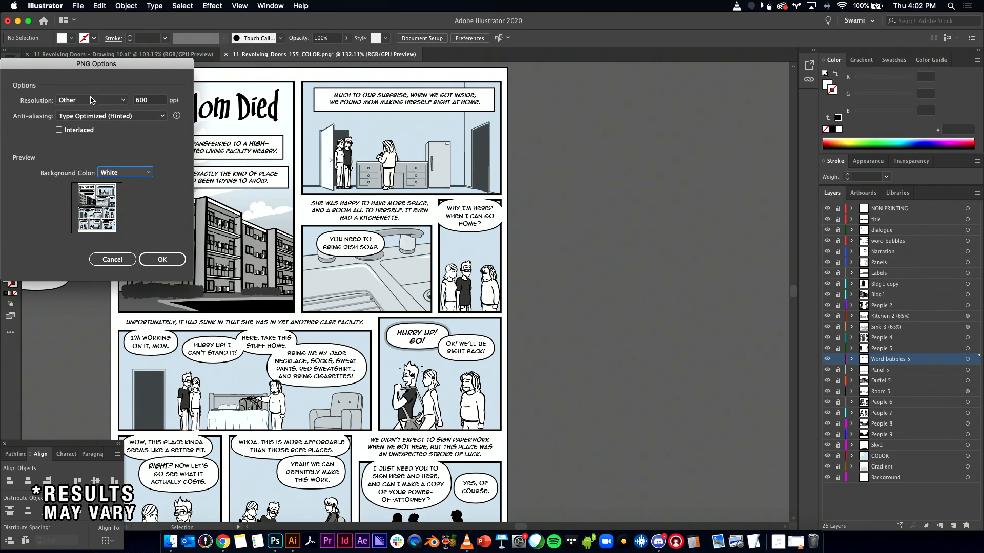
pyautogui.doubleClick(136, 100)
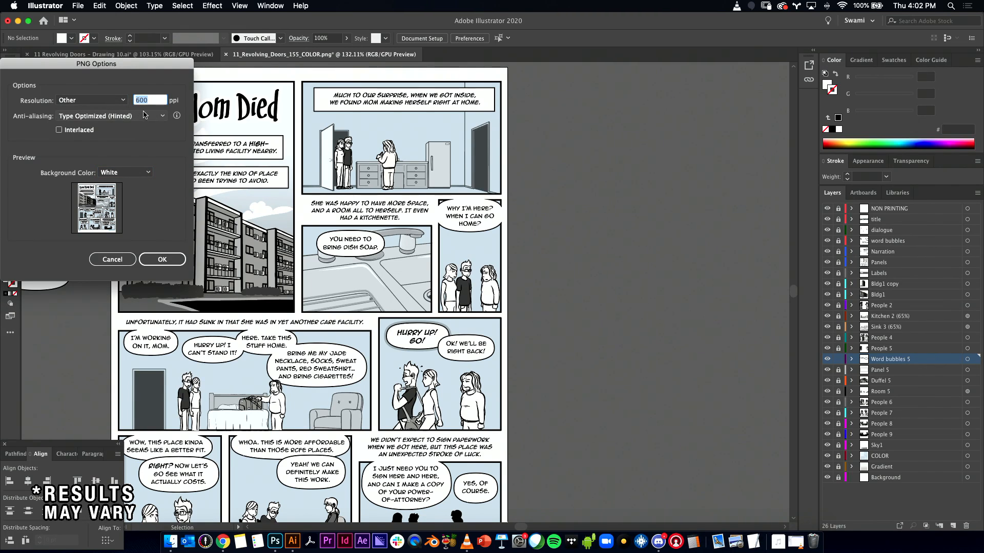
pyautogui.click(162, 261)
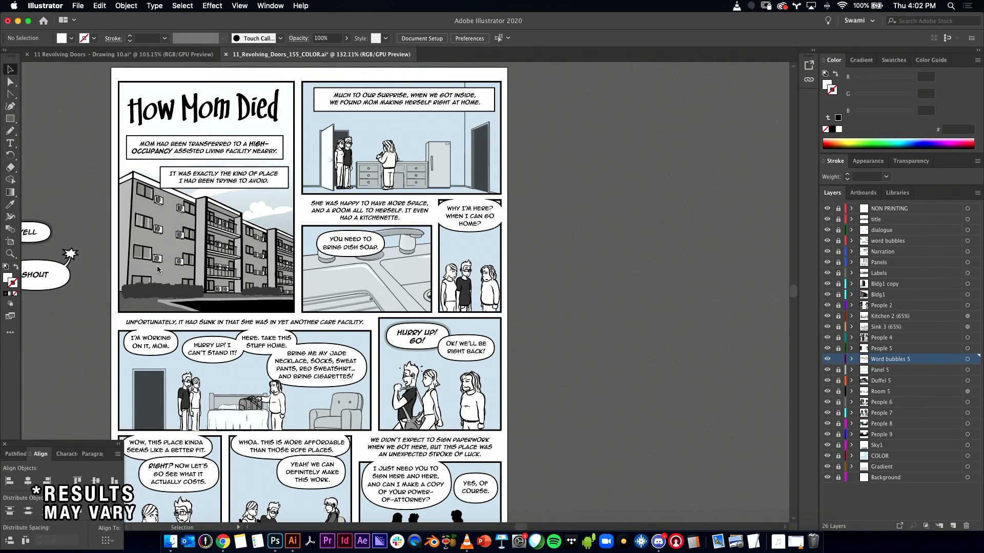
# - Check the document setup and the artboard's dimensions, leave artboard editing, and look over the whole page
pyautogui.click(78, 6)
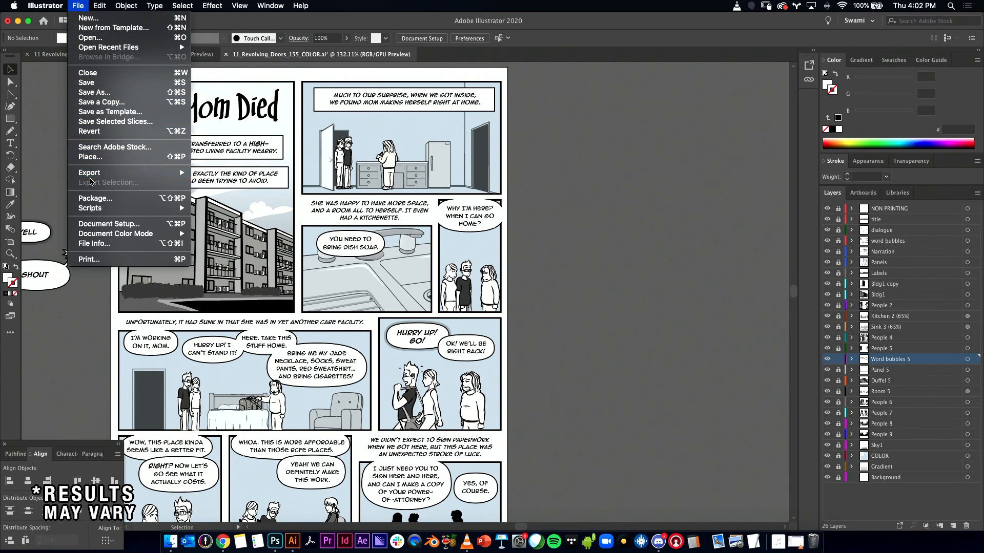
pyautogui.click(108, 223)
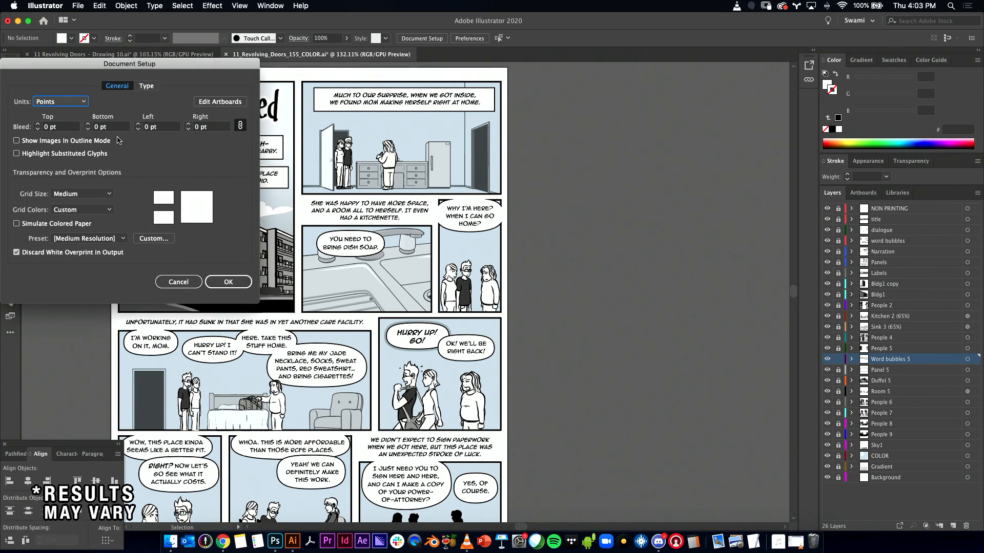
pyautogui.click(220, 102)
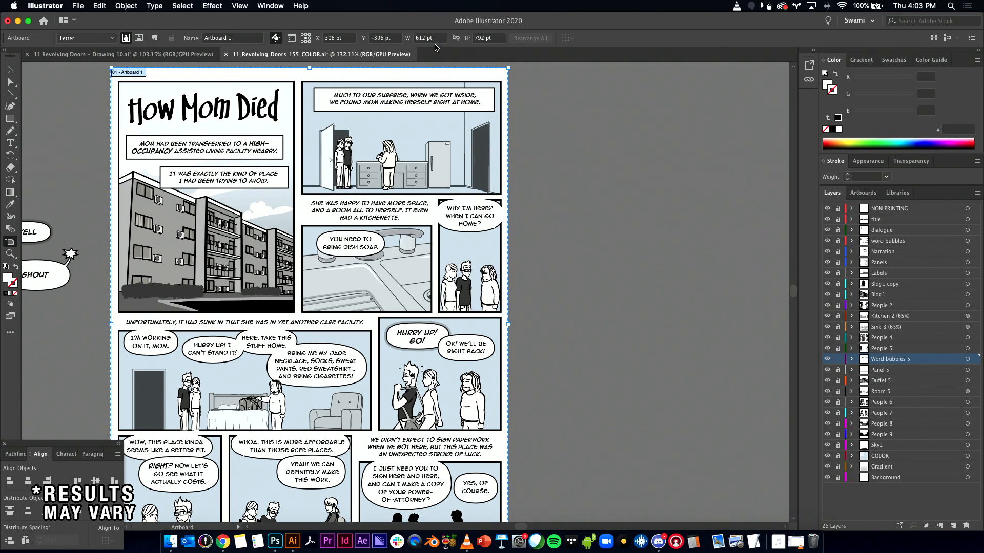
pyautogui.press('Escape')
pyautogui.moveTo(328, 229)
pyautogui.mouseDown()
pyautogui.moveTo(571, 313)
pyautogui.moveTo(553, 345)
pyautogui.moveTo(773, 347)
pyautogui.moveTo(744, 351)
pyautogui.moveTo(625, 316)
pyautogui.moveTo(169, 369)
pyautogui.moveTo(395, 341)
pyautogui.moveTo(418, 355)
pyautogui.mouseUp()
pyautogui.moveTo(501, 283); pyautogui.dragTo(423, 289)
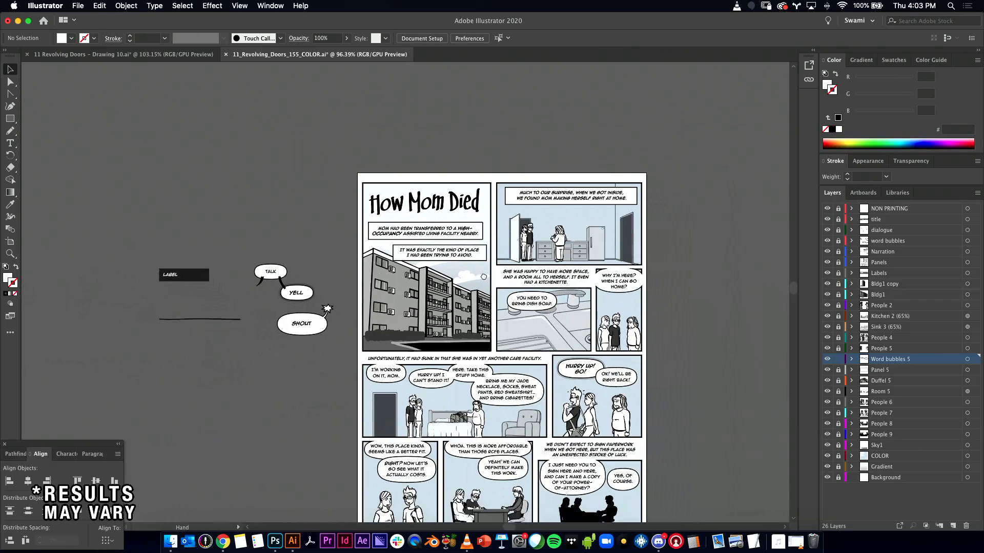
pyautogui.moveTo(555, 324); pyautogui.dragTo(438, 251)
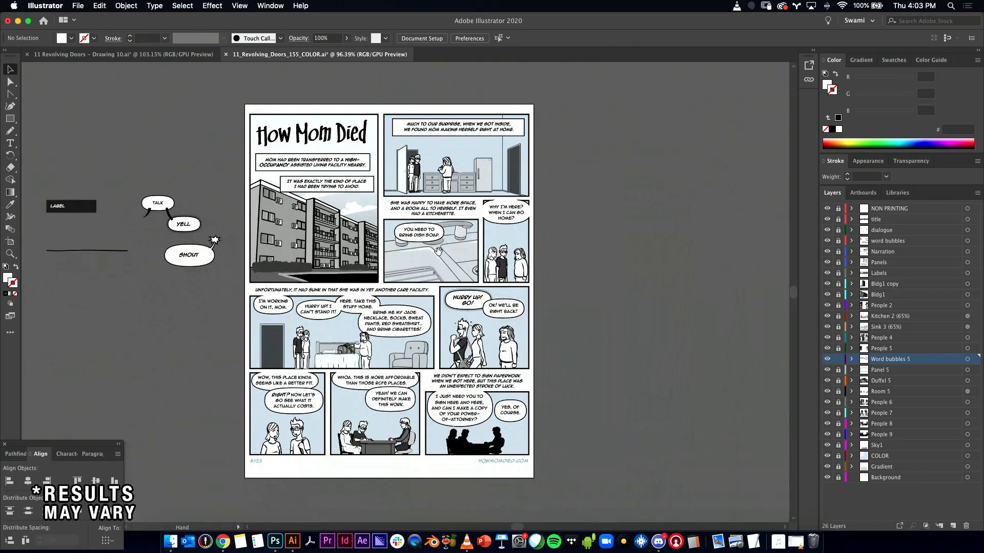
# - In Finder, open the COLOR folder inside How Mom Died's 11_Revolving_Doors folder and move 11_Revolving_Doors_155_COMP-01-01-01.png to the trash
pyautogui.click(171, 545)
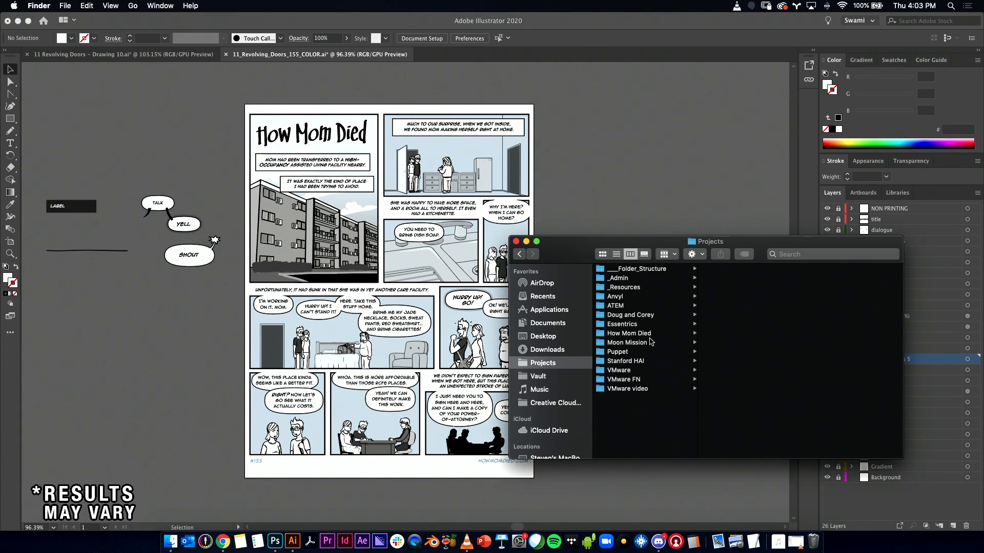
pyautogui.click(627, 342)
pyautogui.moveTo(685, 260); pyautogui.dragTo(404, 280)
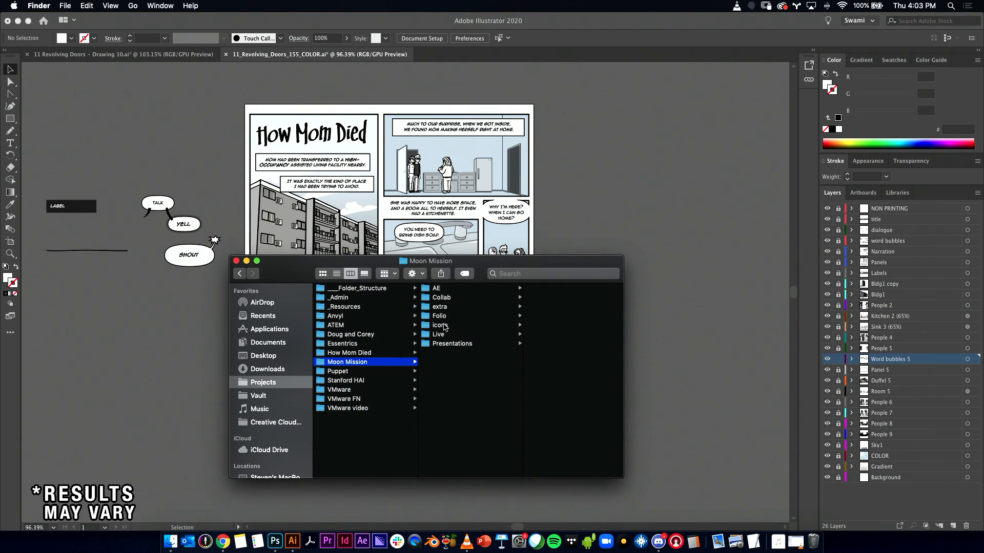
pyautogui.click(376, 353)
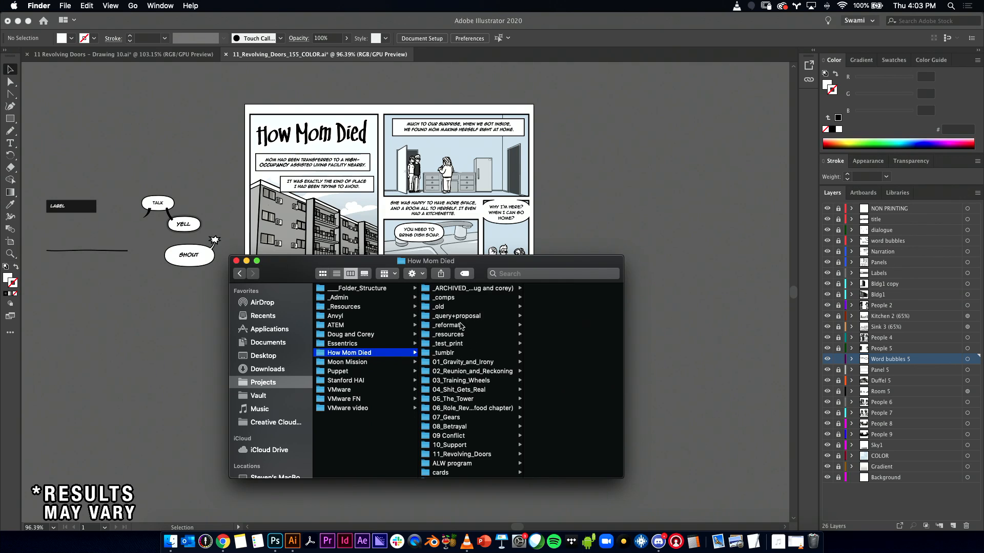
pyautogui.click(456, 455)
pyautogui.click(551, 288)
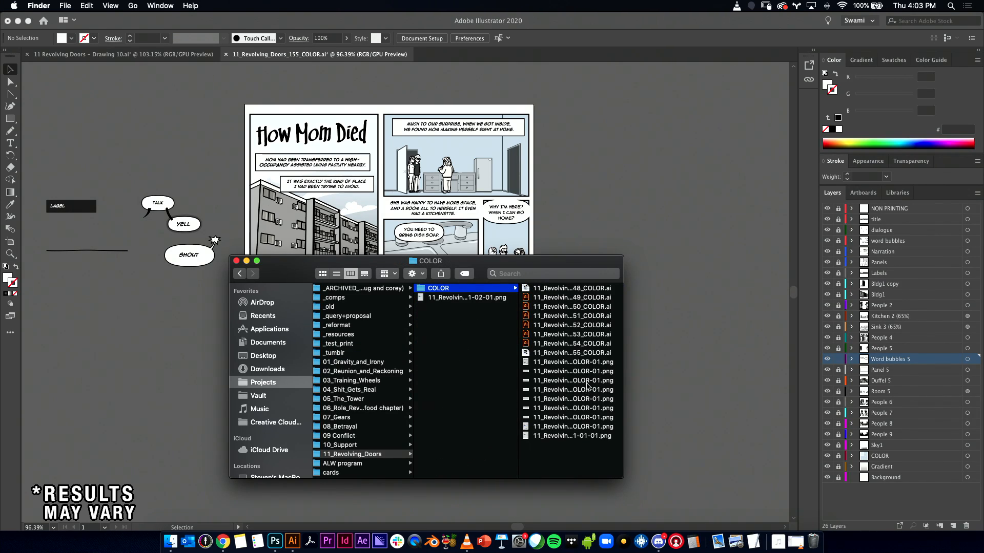
pyautogui.click(589, 437)
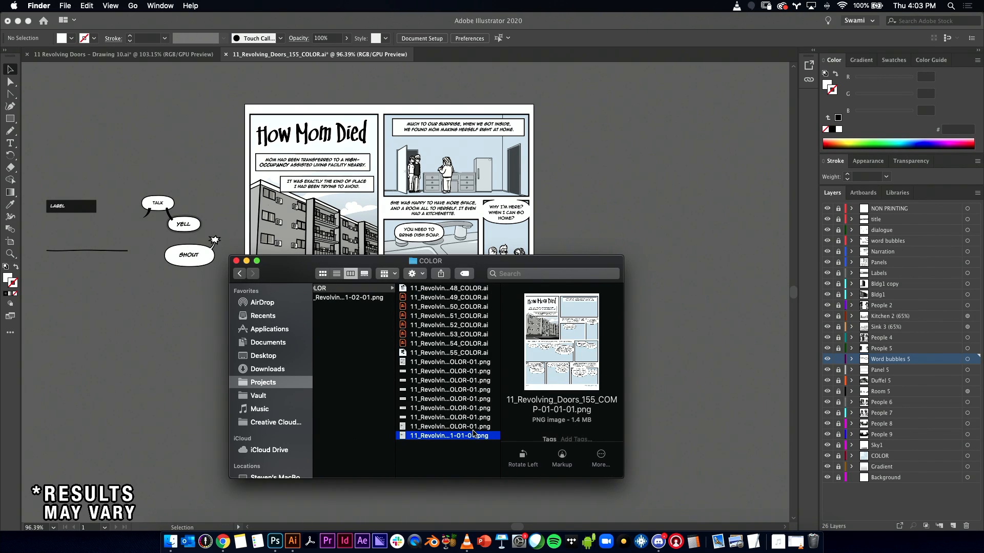
pyautogui.moveTo(476, 433); pyautogui.dragTo(813, 542)
# - Check the file details of the exported 11_Revolving_Doors_155_COLOR-01.png and open the image in Preview
pyautogui.click(446, 429)
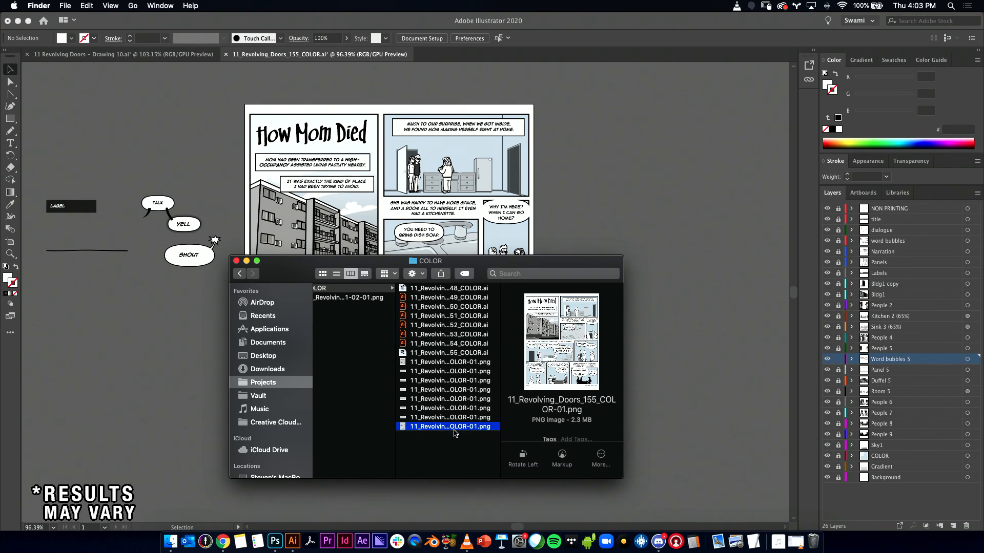
pyautogui.scroll(-5, 557, 388)
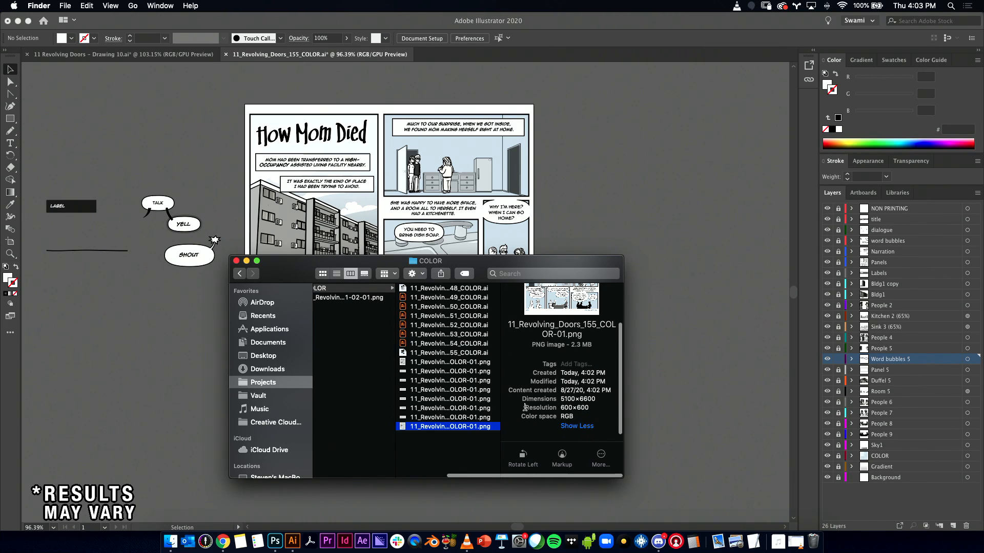
pyautogui.doubleClick(468, 431)
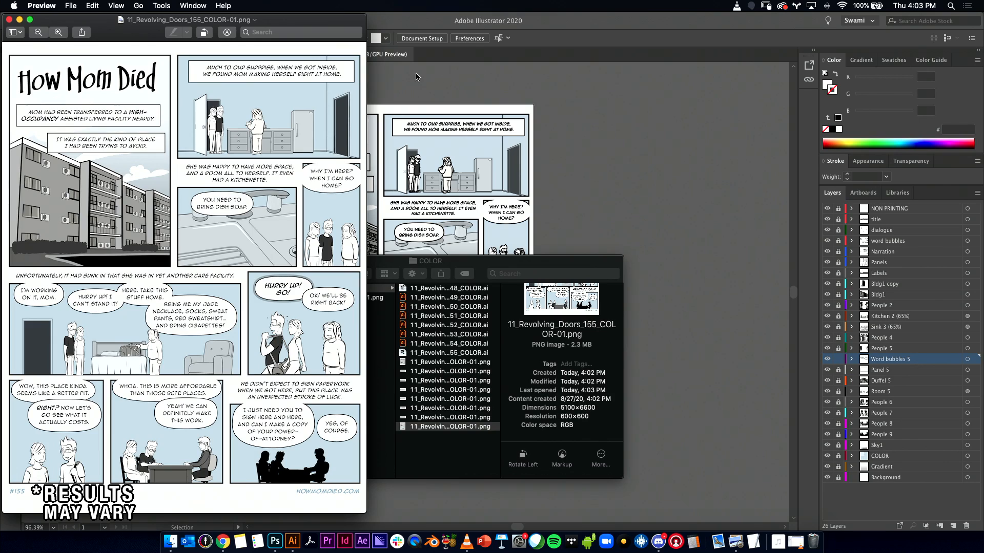
# - Set the Illustrator page and the exported PNG in Preview side by side for comparison
pyautogui.click(466, 131)
pyautogui.moveTo(377, 131); pyautogui.dragTo(581, 129)
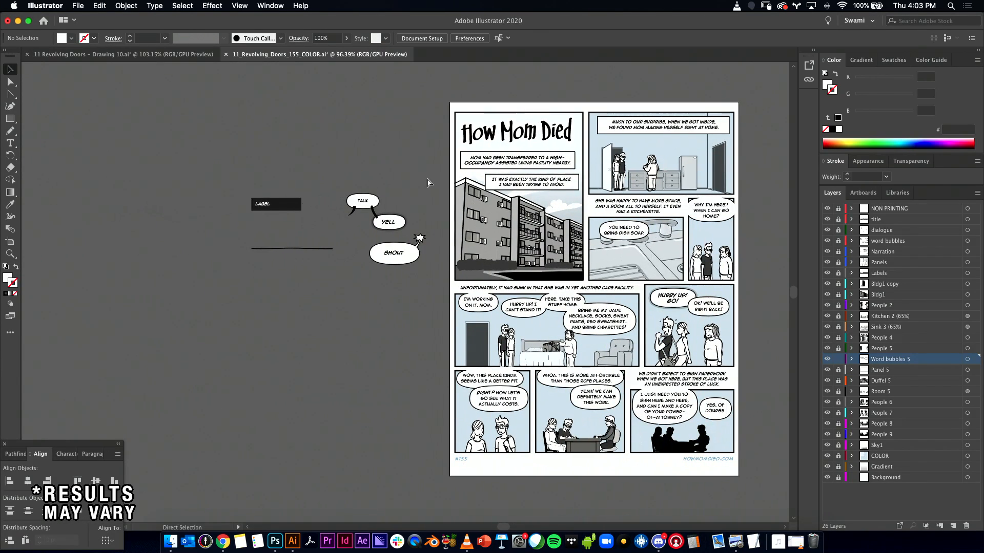
pyautogui.press('super+Tab')
pyautogui.moveTo(285, 28); pyautogui.dragTo(352, 34)
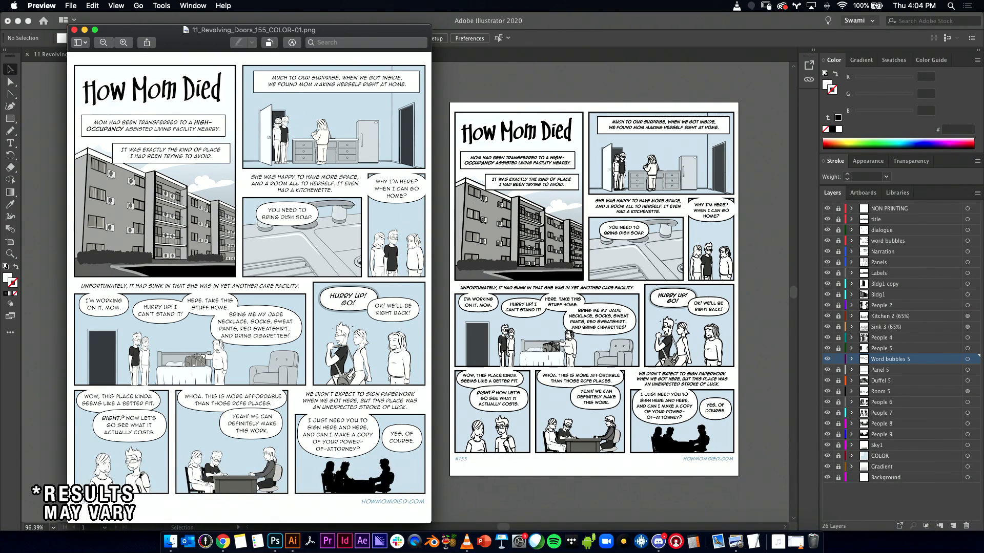
# - Examine the exported PNG's line work and lettering up close and as a full page, and close the image
pyautogui.click(122, 43)
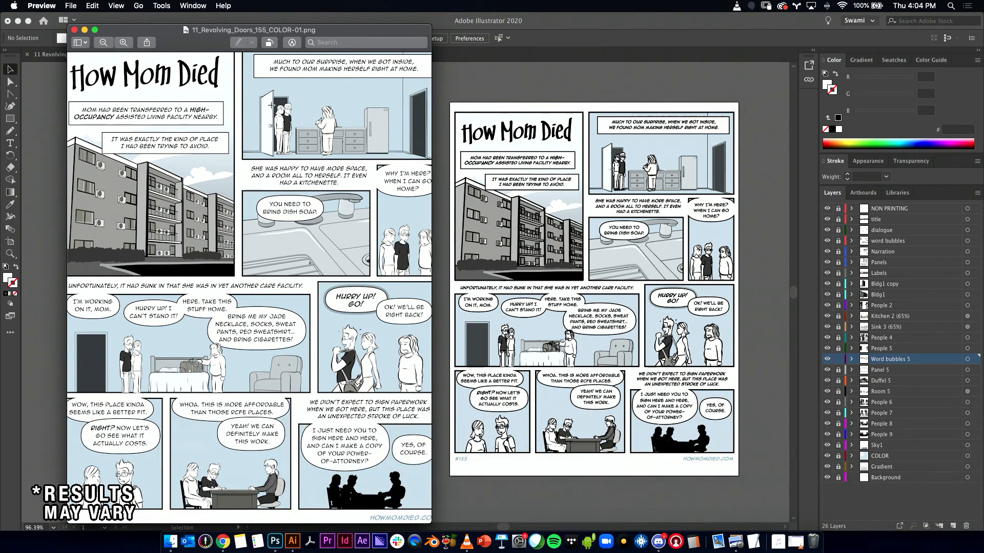
pyautogui.moveTo(269, 122)
pyautogui.mouseDown()
pyautogui.moveTo(310, 134)
pyautogui.moveTo(277, 141)
pyautogui.moveTo(270, 128)
pyautogui.mouseUp()
pyautogui.click(123, 42)
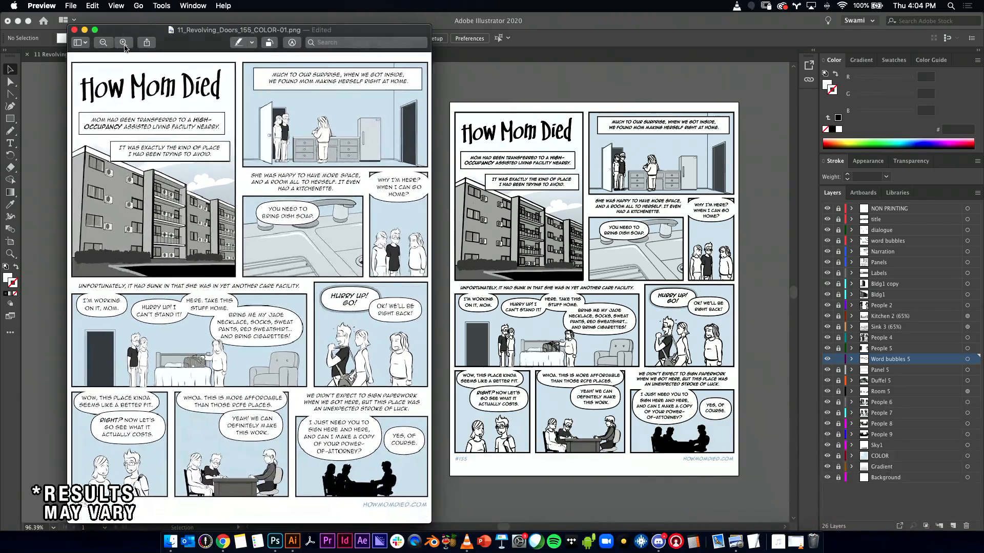
pyautogui.click(123, 42)
pyautogui.click(123, 43)
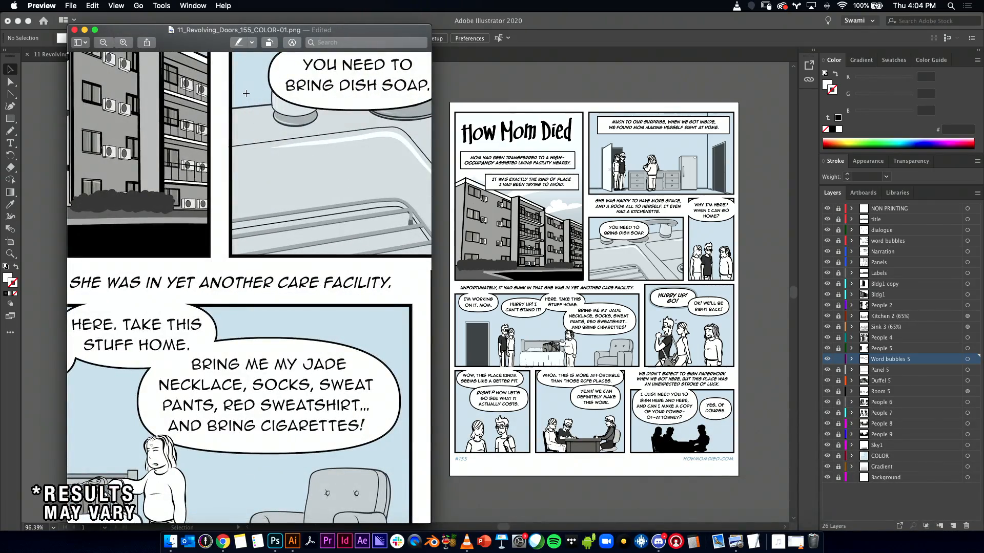
pyautogui.scroll(4, 246, 99)
pyautogui.scroll(5, 245, 99)
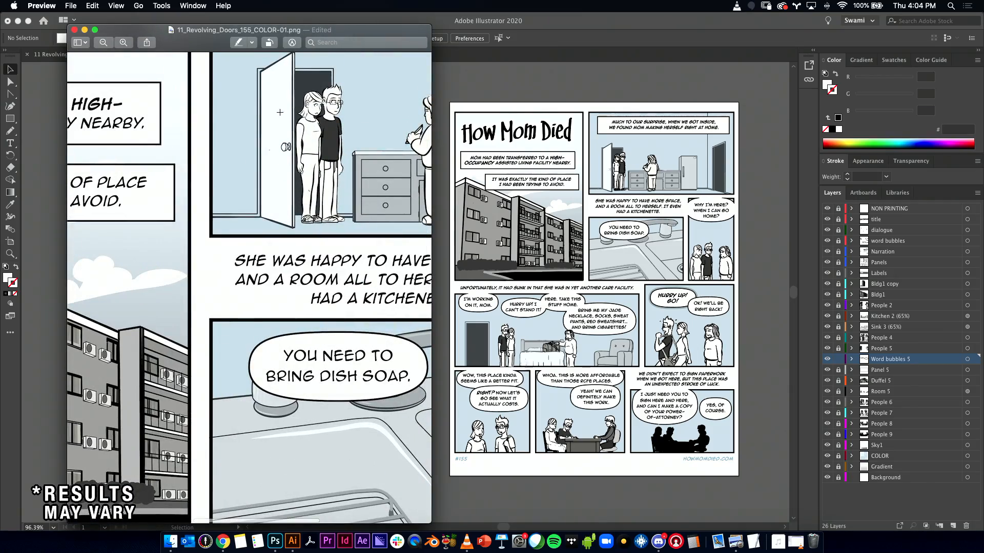
pyautogui.click(102, 42)
pyautogui.click(103, 43)
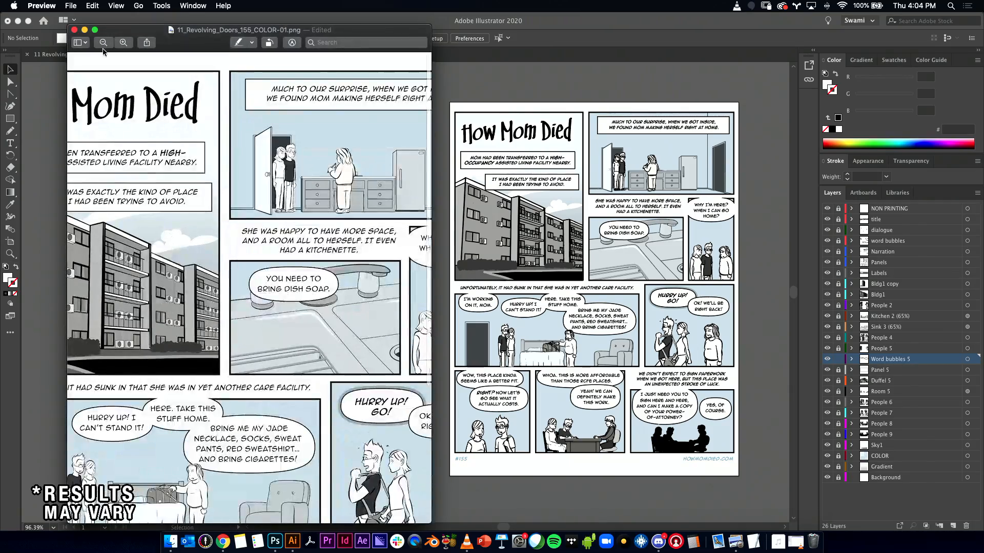
pyautogui.click(103, 45)
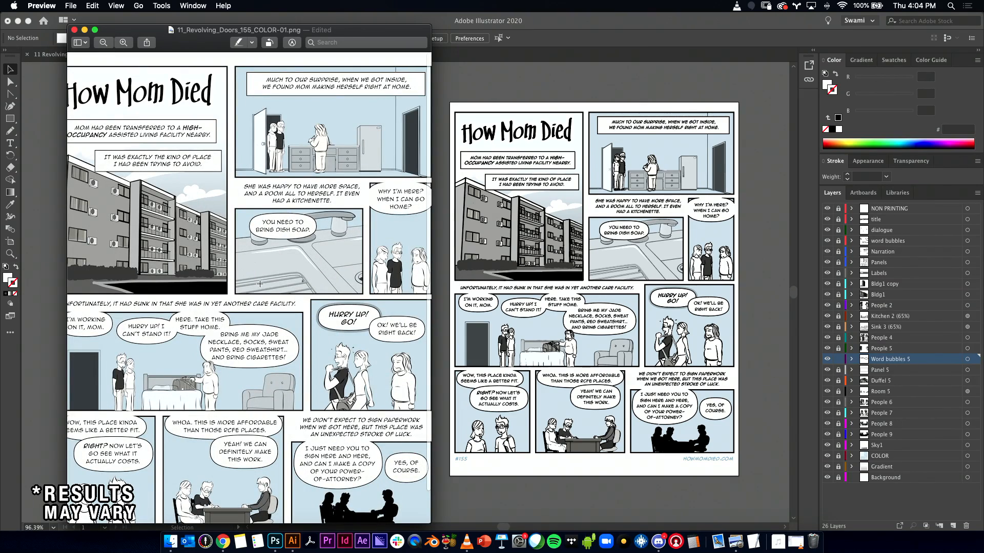
pyautogui.click(106, 43)
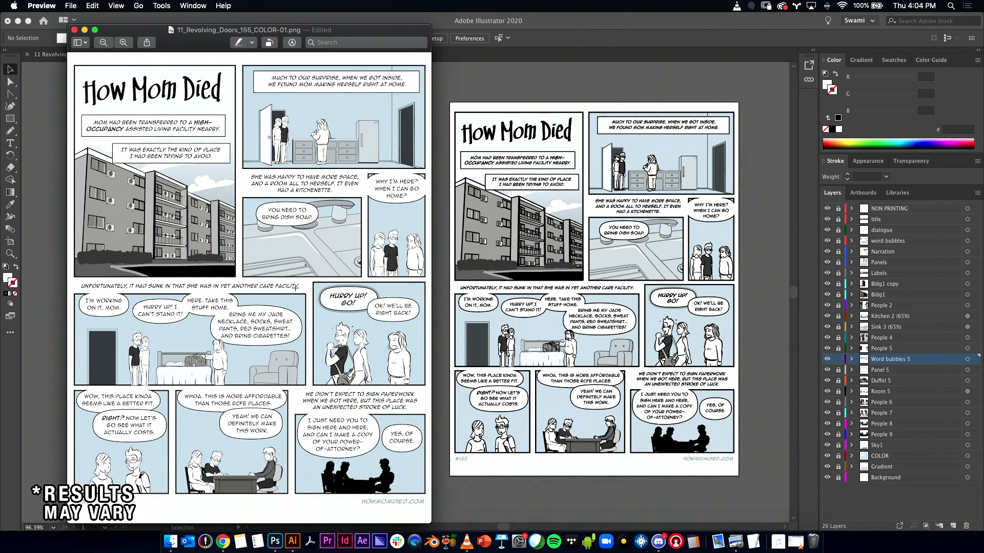
pyautogui.click(74, 30)
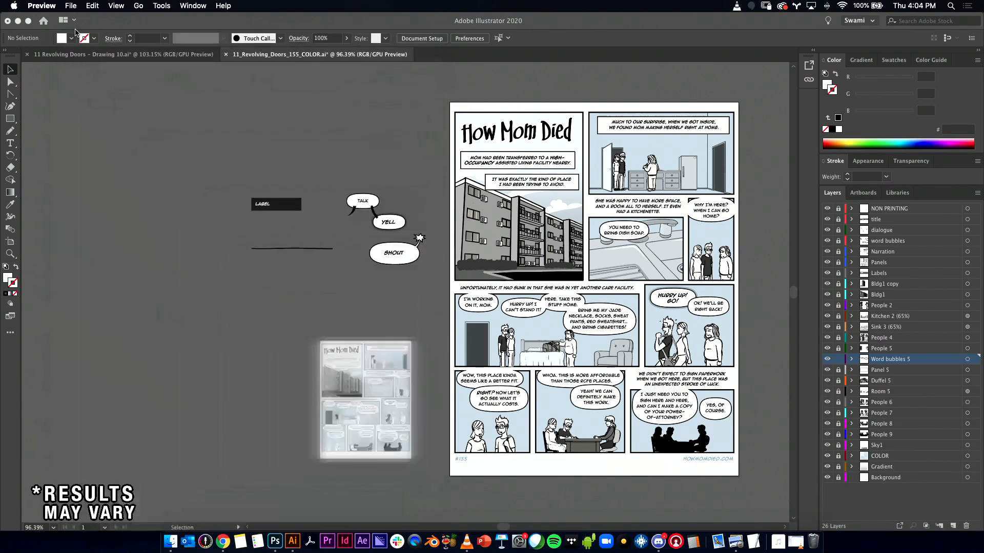
# - In Illustrator, unlock the word bubbles layer and place a copy of the TALK sample's tail under the "YOU NEED TO BRING DISH SOAP." bubble
pyautogui.click(511, 160)
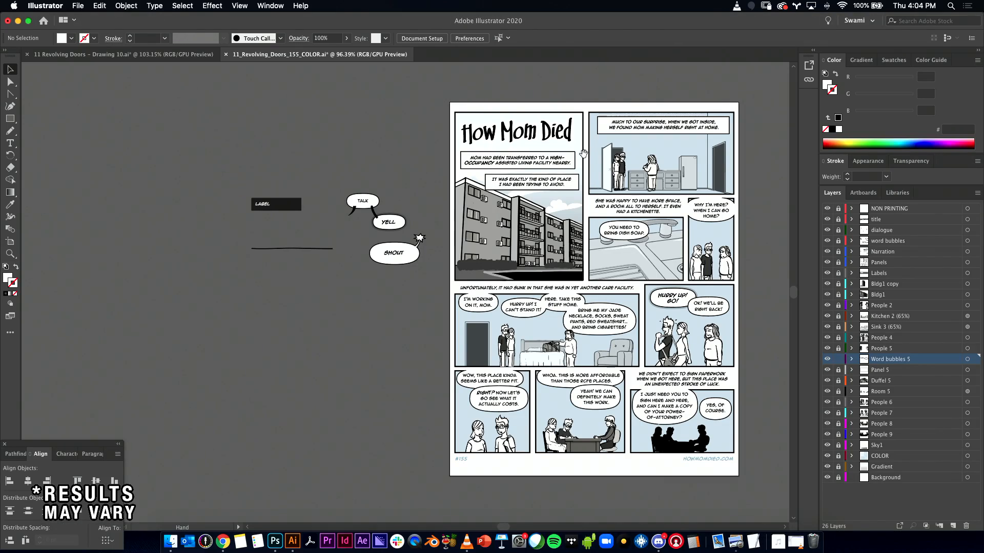
pyautogui.moveTo(627, 223); pyautogui.dragTo(494, 207)
pyautogui.scroll(3, 433, 229)
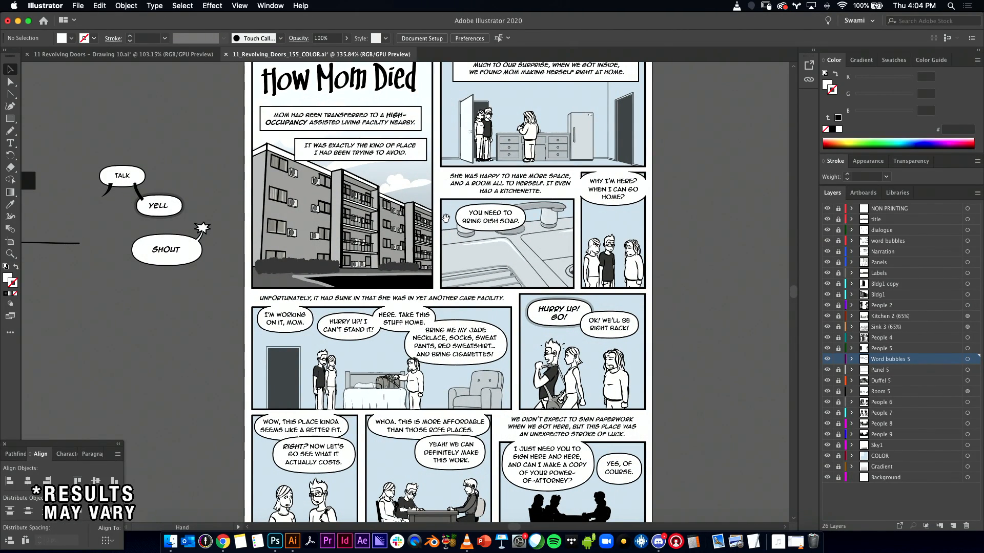
pyautogui.moveTo(444, 229); pyautogui.dragTo(410, 249)
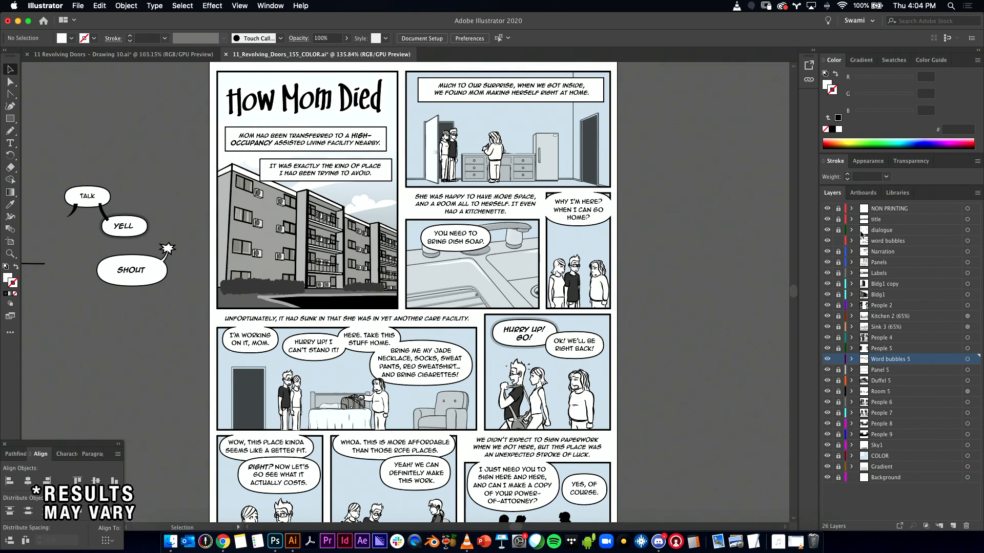
pyautogui.click(74, 211)
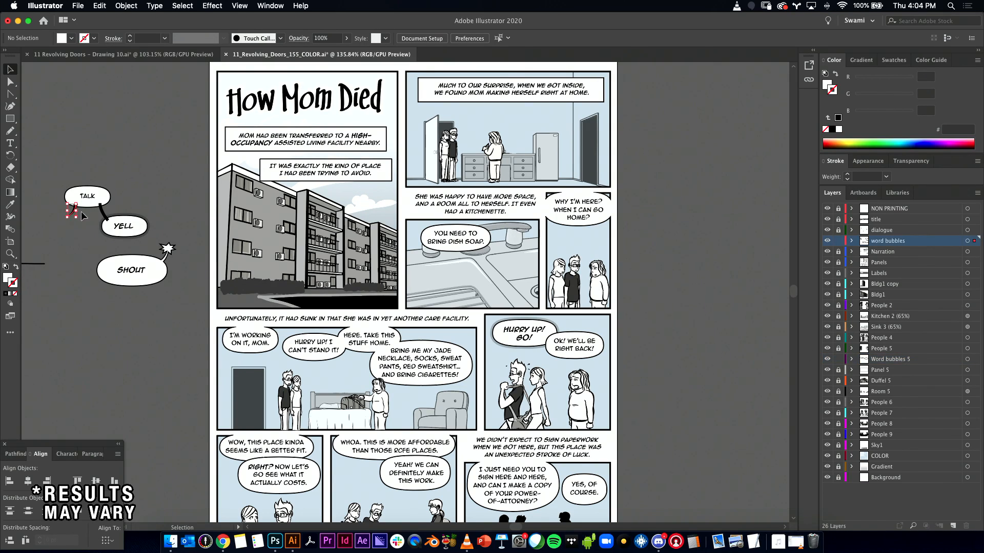
pyautogui.click(59, 238)
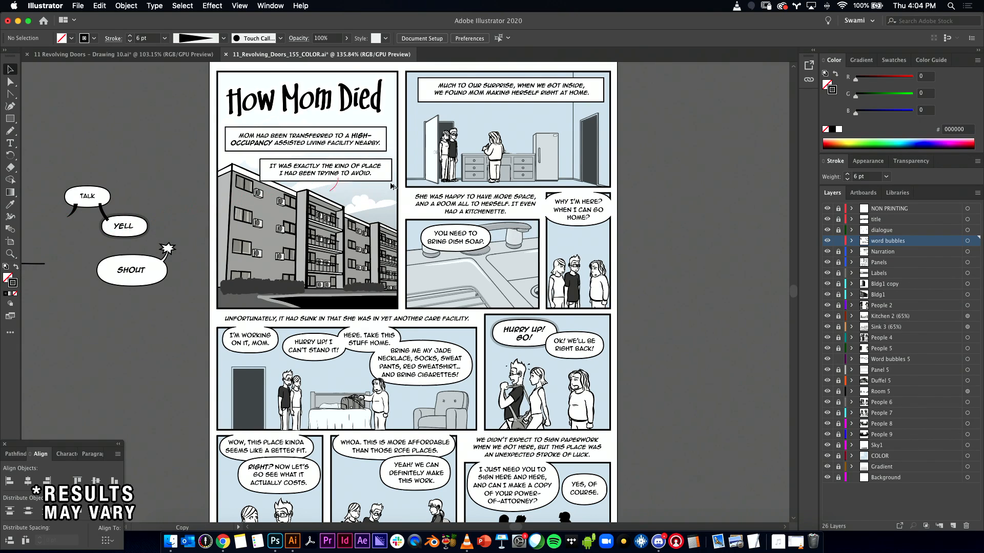
pyautogui.click(454, 259)
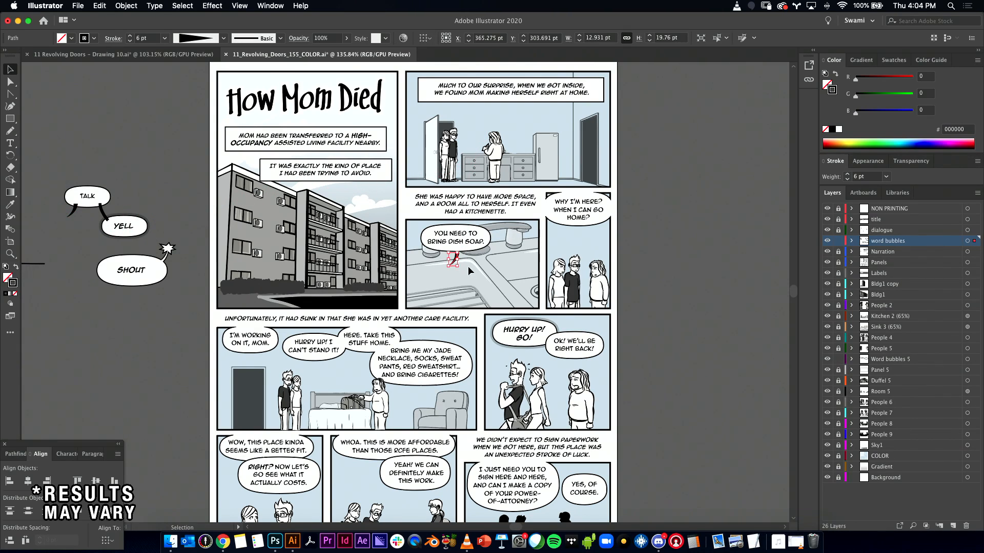
# - Try reshaping the copied tail's curve from its upper anchor point, and undo the change
pyautogui.moveTo(457, 268); pyautogui.dragTo(733, 281)
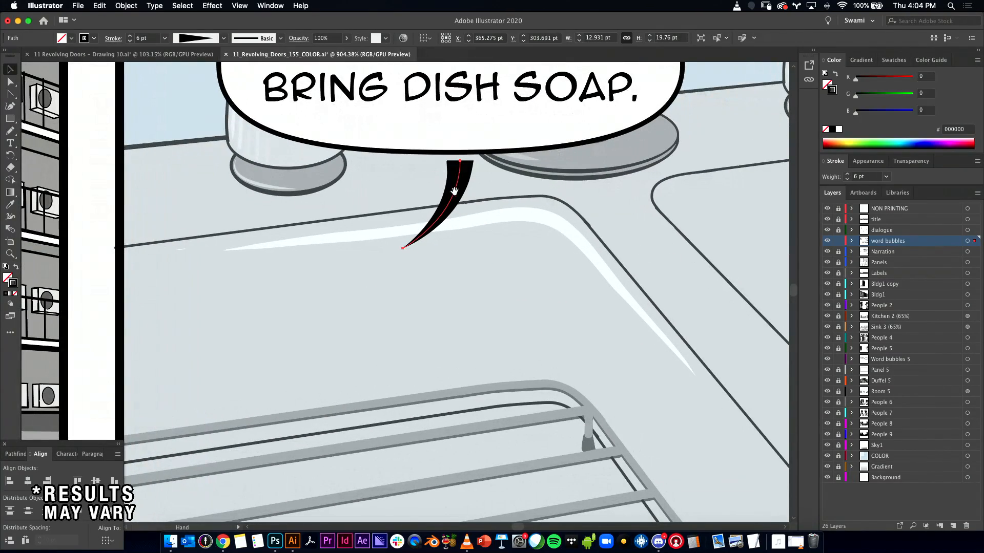
pyautogui.press('a')
pyautogui.click(463, 206)
pyautogui.moveTo(460, 218); pyautogui.dragTo(274, 136)
pyautogui.press('super+z')
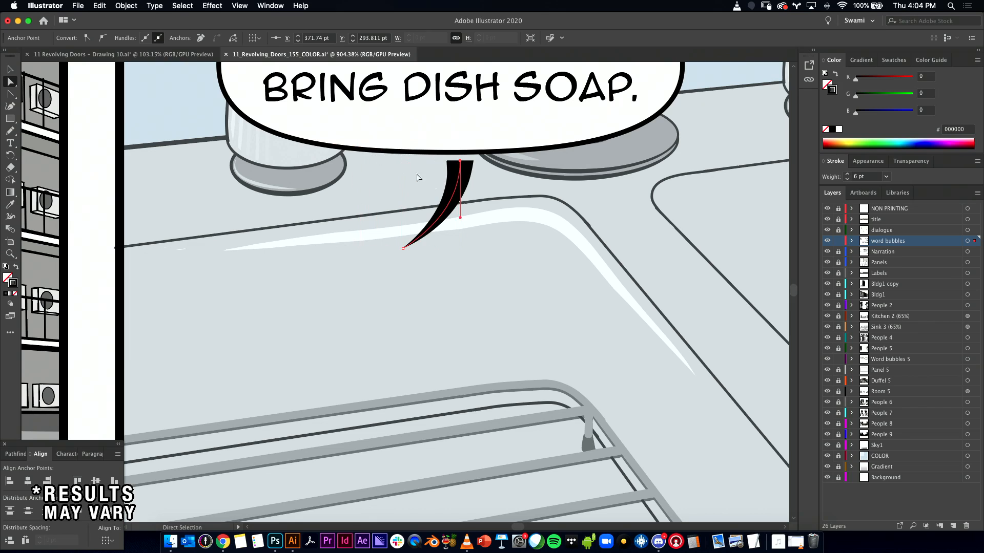
# - Show the full stroke options for the copied tail and look over its weight and the available width profiles
pyautogui.click(822, 163)
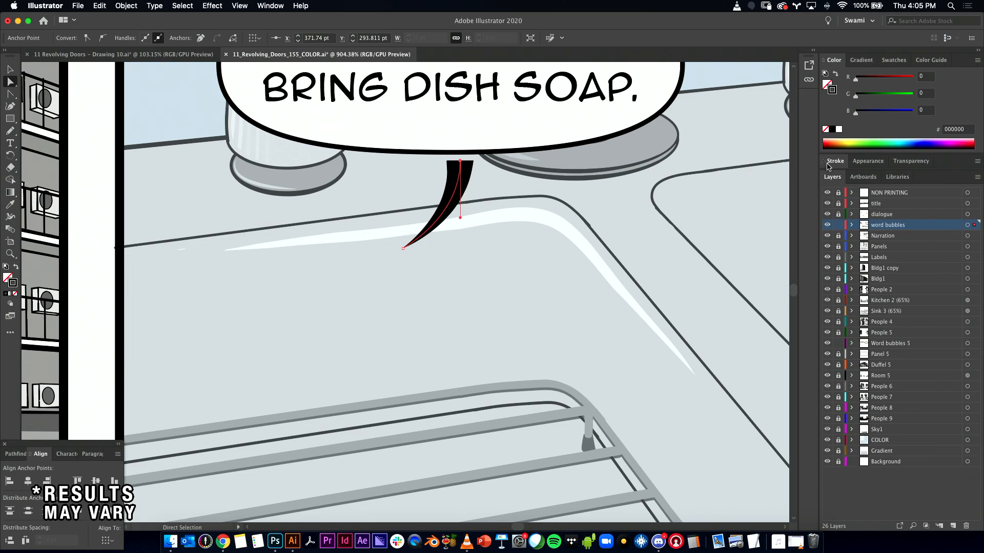
pyautogui.click(822, 163)
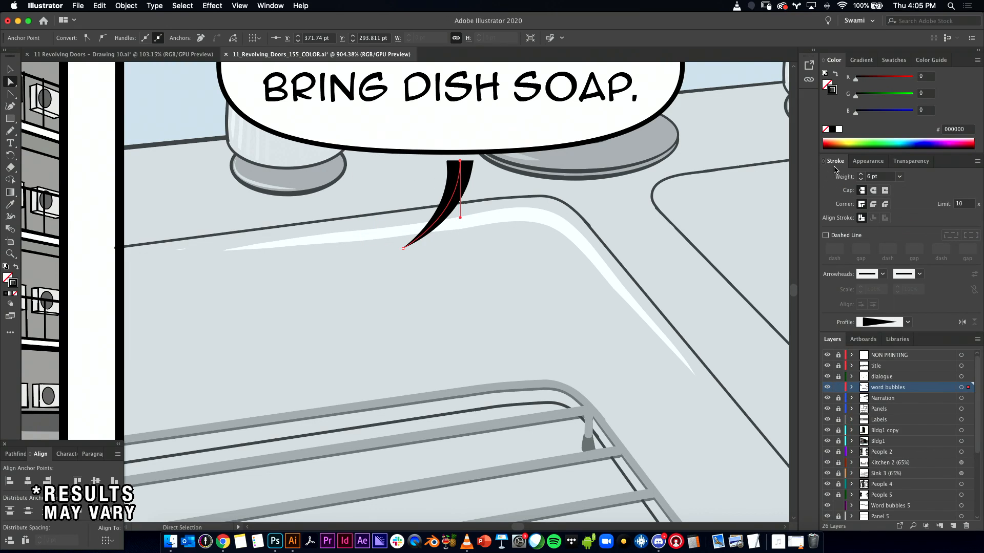
pyautogui.click(872, 176)
pyautogui.click(882, 324)
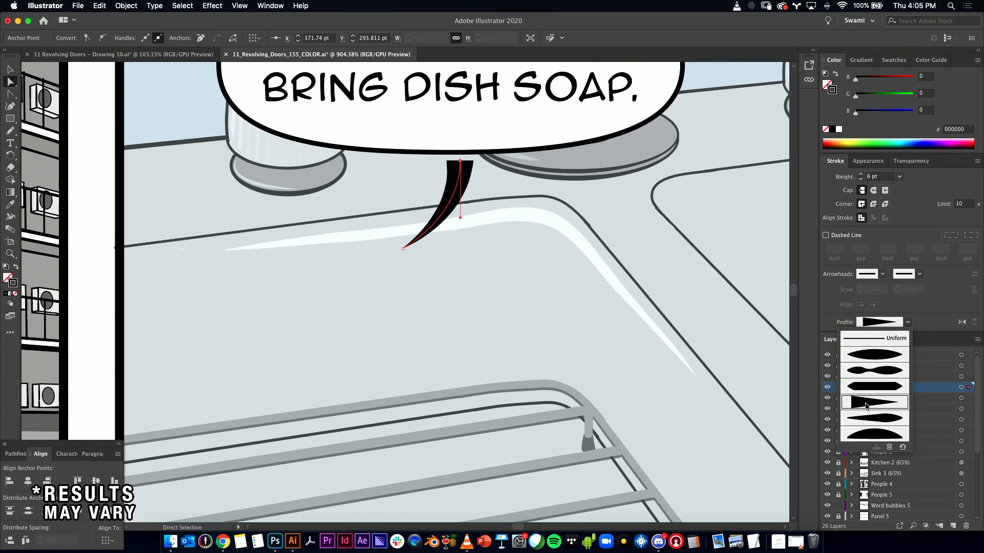
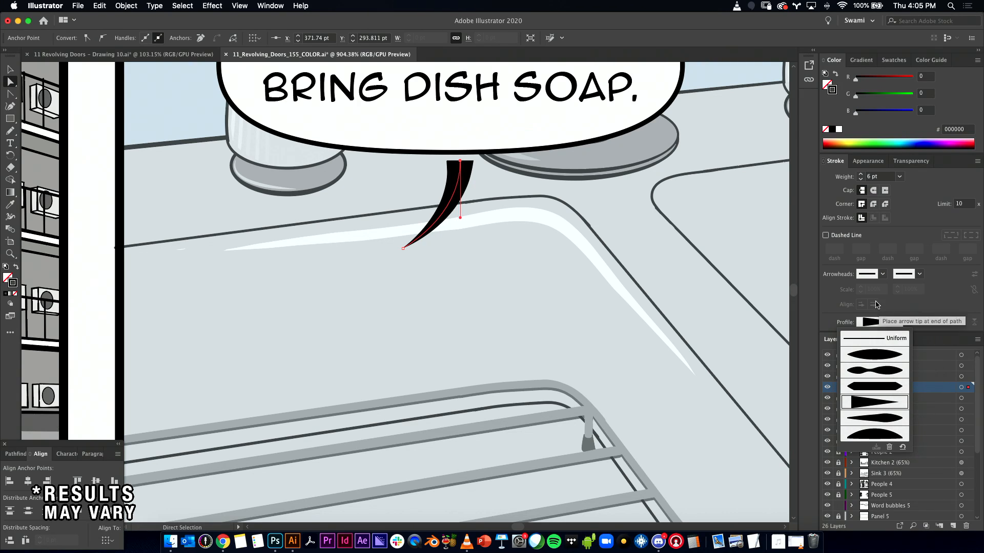
pyautogui.click(860, 250)
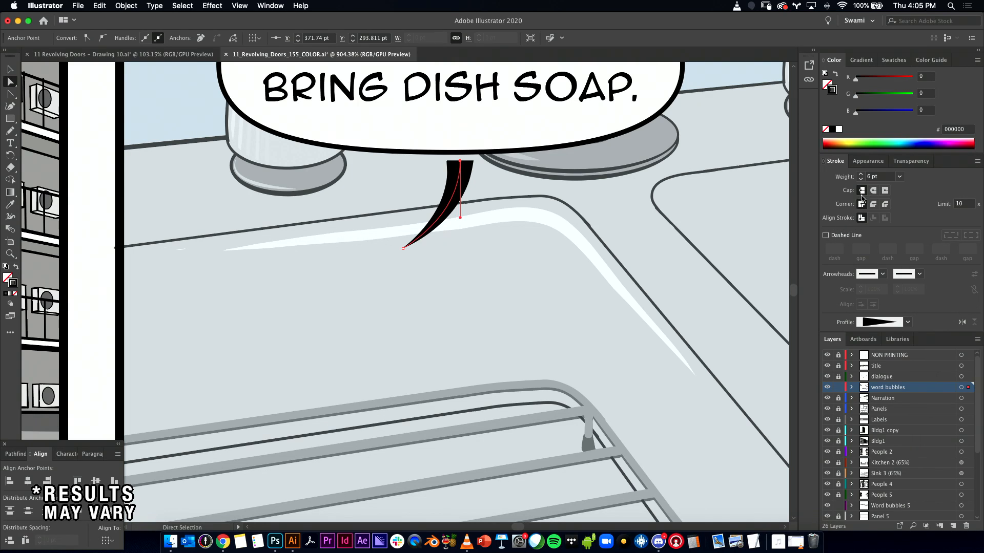
# - Move the tail under the "WHY I'M HERE?" bubble, mirrored and stretched to about 18 × 49 pt toward the long-haired woman
pyautogui.moveTo(610, 232); pyautogui.dragTo(485, 358)
pyautogui.press('v')
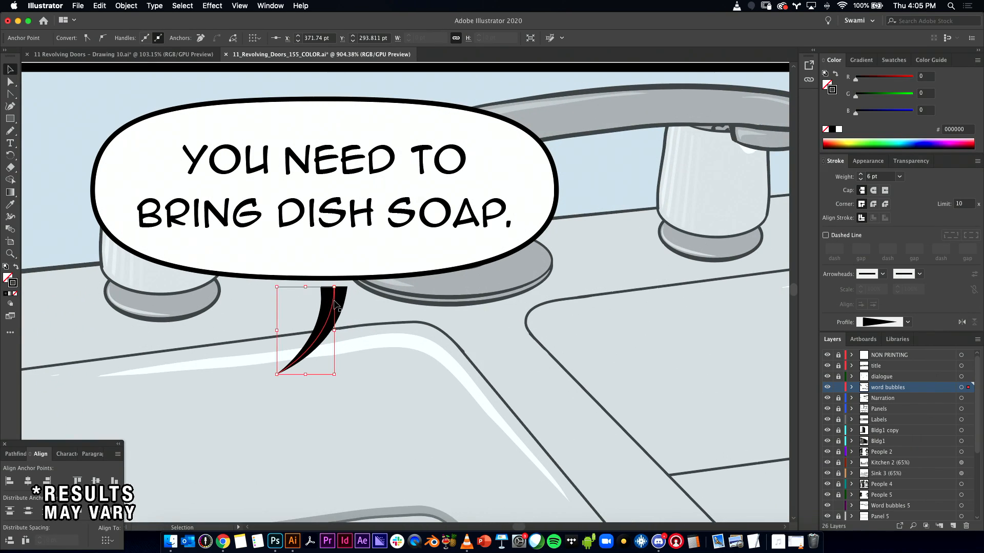
pyautogui.moveTo(392, 304); pyautogui.dragTo(338, 339)
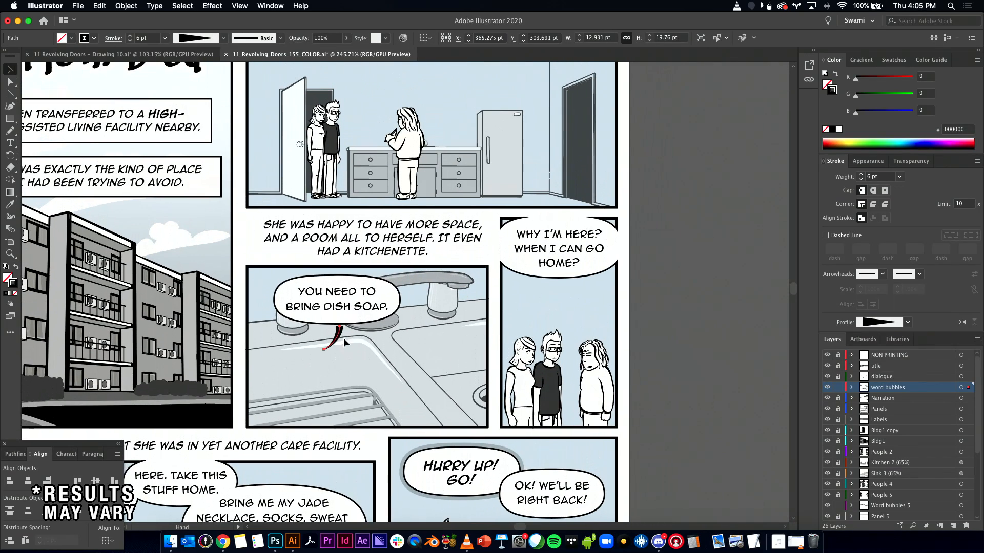
pyautogui.moveTo(585, 292); pyautogui.dragTo(586, 347)
pyautogui.scroll(2, 584, 295)
pyautogui.moveTo(569, 306); pyautogui.dragTo(557, 306)
pyautogui.click(664, 284)
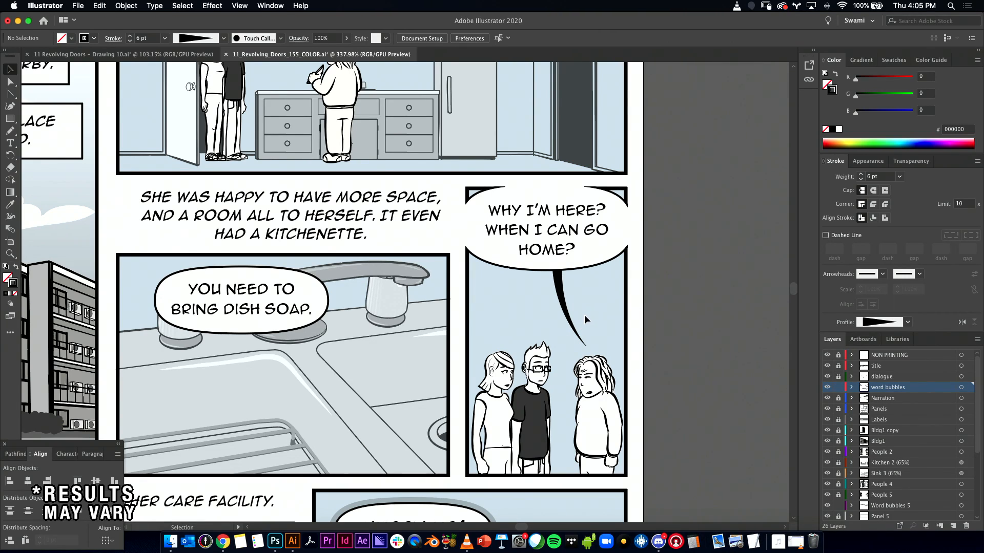
# - Shorten the "WHY I'M HERE?" bubble's tail to about 15 × 43 pt
pyautogui.moveTo(583, 271); pyautogui.dragTo(567, 217)
pyautogui.click(560, 286)
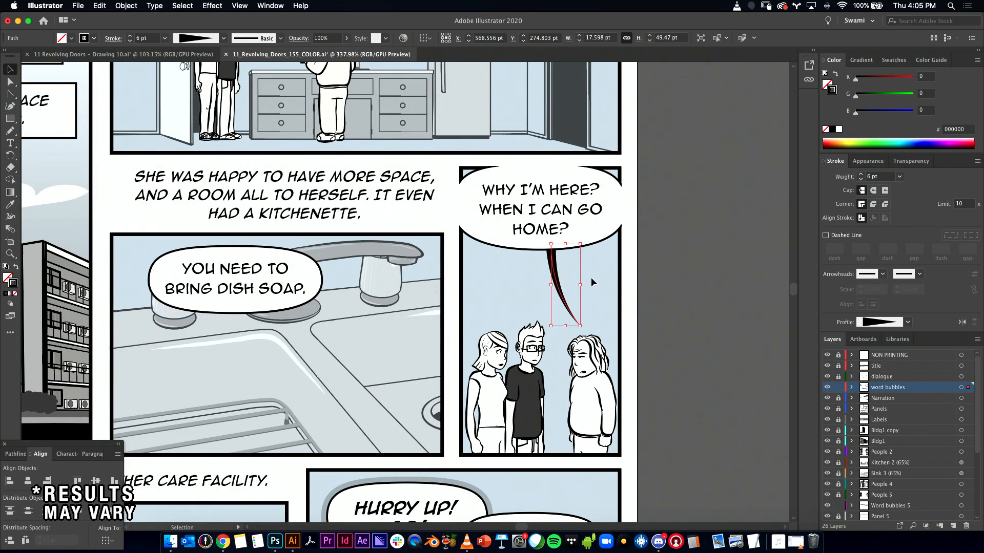
pyautogui.moveTo(580, 326); pyautogui.dragTo(575, 314)
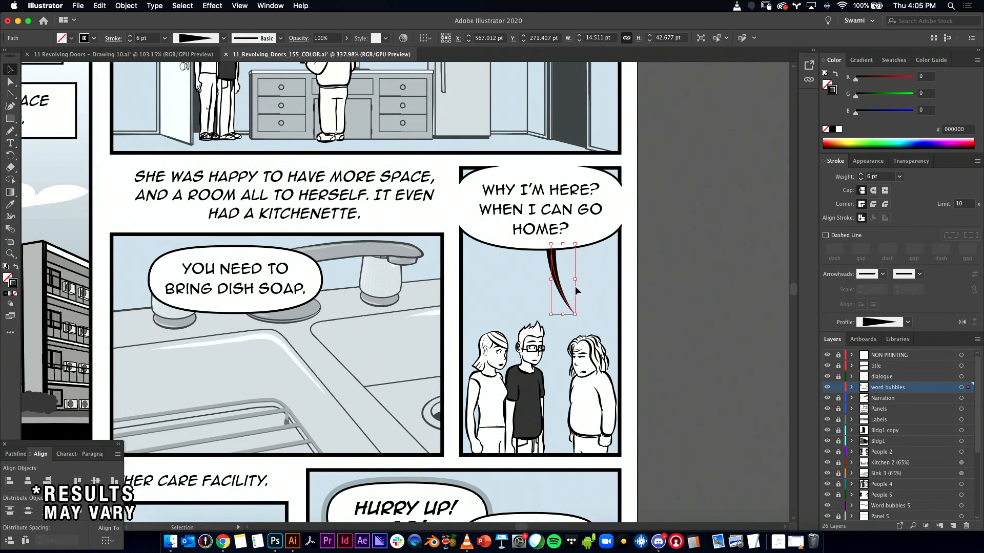
# - Try a mirrored version of the tail near the right end of the "WHY I'M HERE?" bubble, and undo the changes
pyautogui.moveTo(553, 283); pyautogui.dragTo(599, 280)
pyautogui.moveTo(605, 242); pyautogui.dragTo(601, 251)
pyautogui.click(600, 260)
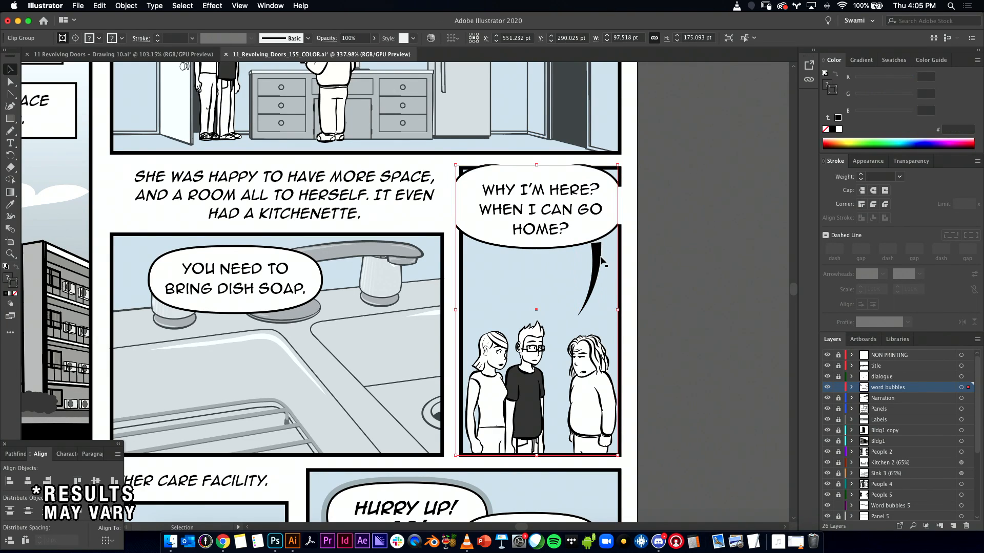
pyautogui.click(619, 261)
pyautogui.press('super+z')
pyautogui.press('super+z')
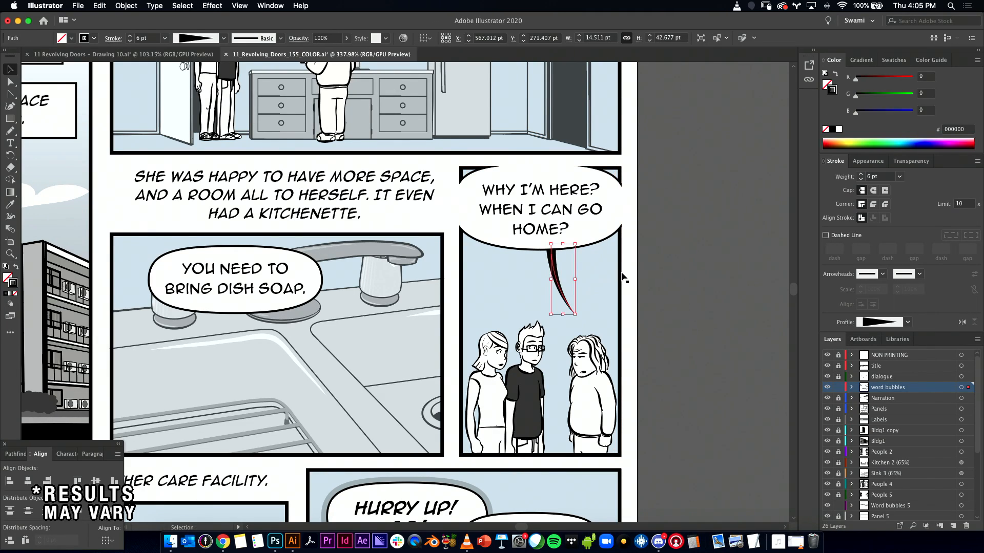
# - Narrow the "WHY I'M HERE?" bubble's tail to about 9 pt wide, keeping its tip in place
pyautogui.click(653, 291)
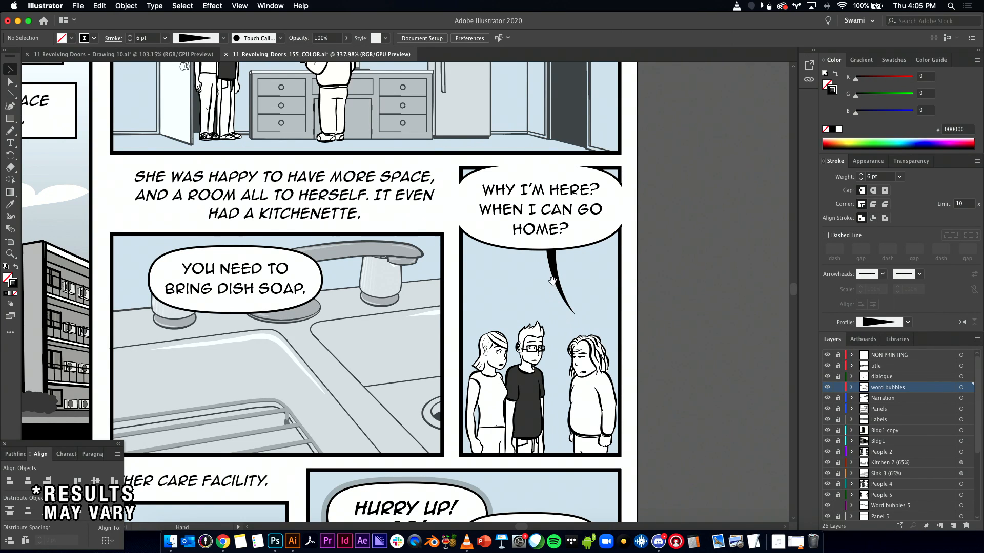
pyautogui.scroll(2, 551, 281)
pyautogui.click(556, 278)
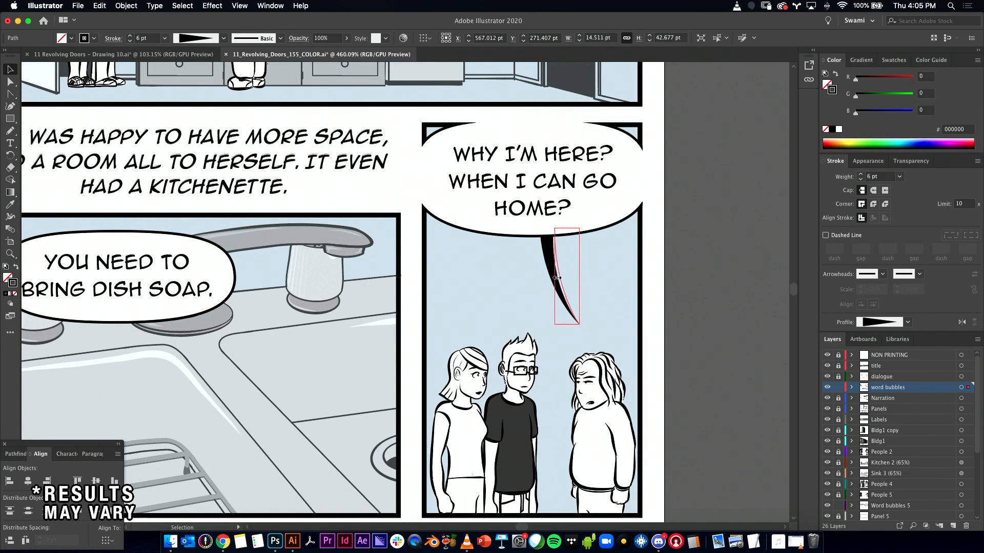
pyautogui.moveTo(556, 279); pyautogui.dragTo(559, 277)
# - Try lengthening the narrowed tail to about 10 × 52 pt toward the long-haired woman's head, and undo the lengthening
pyautogui.moveTo(578, 325); pyautogui.dragTo(581, 345)
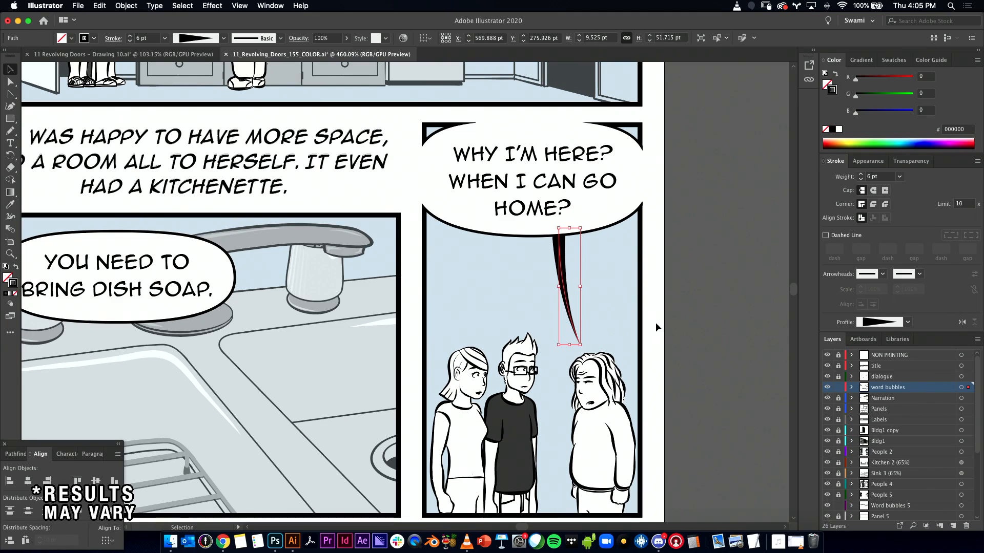
pyautogui.click(698, 323)
pyautogui.moveTo(719, 326); pyautogui.dragTo(634, 331)
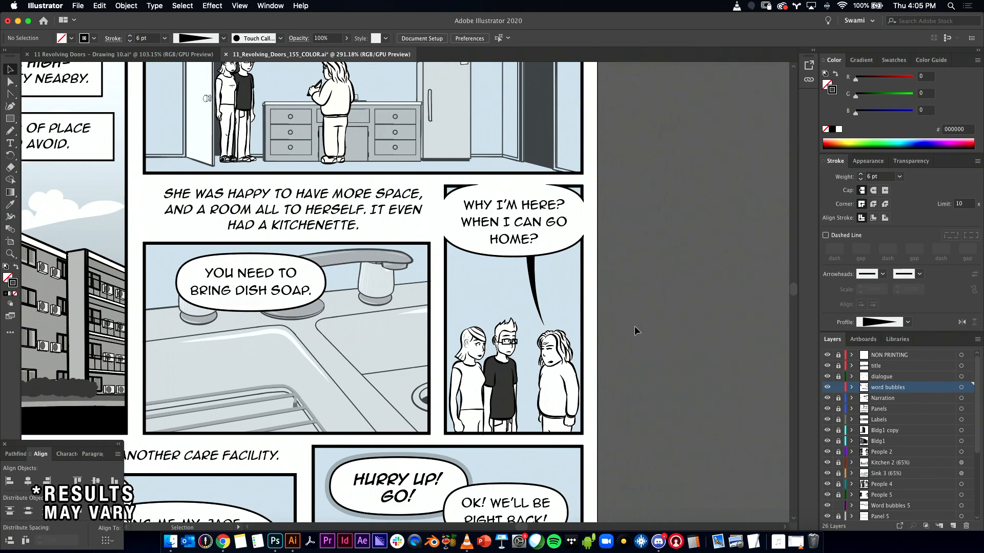
pyautogui.click(542, 267)
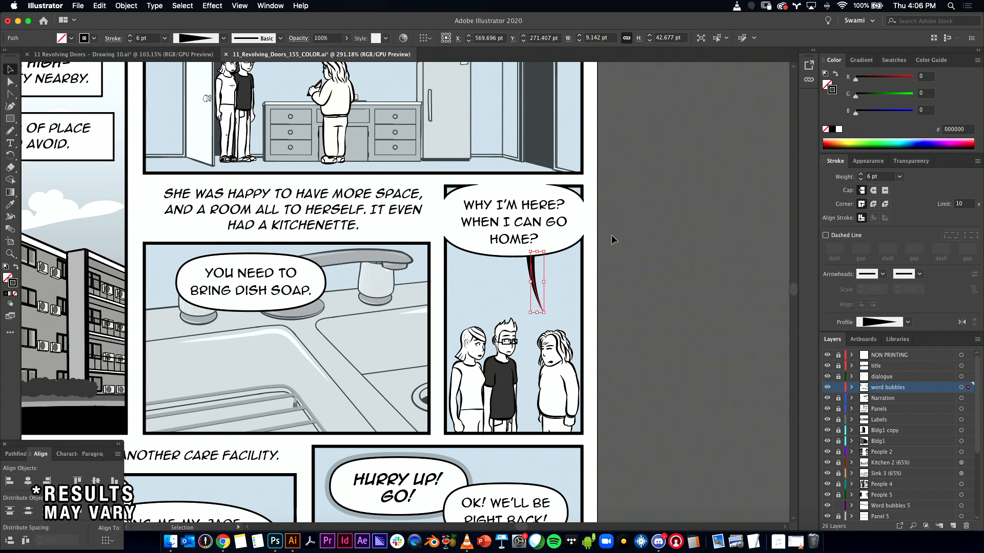
# - Unlock the dialogue layer, try moving the "WHY I'M HERE?" bubble, text and tail about 20 pt lower, and undo the move
pyautogui.click(839, 376)
pyautogui.moveTo(595, 271); pyautogui.dragTo(433, 182)
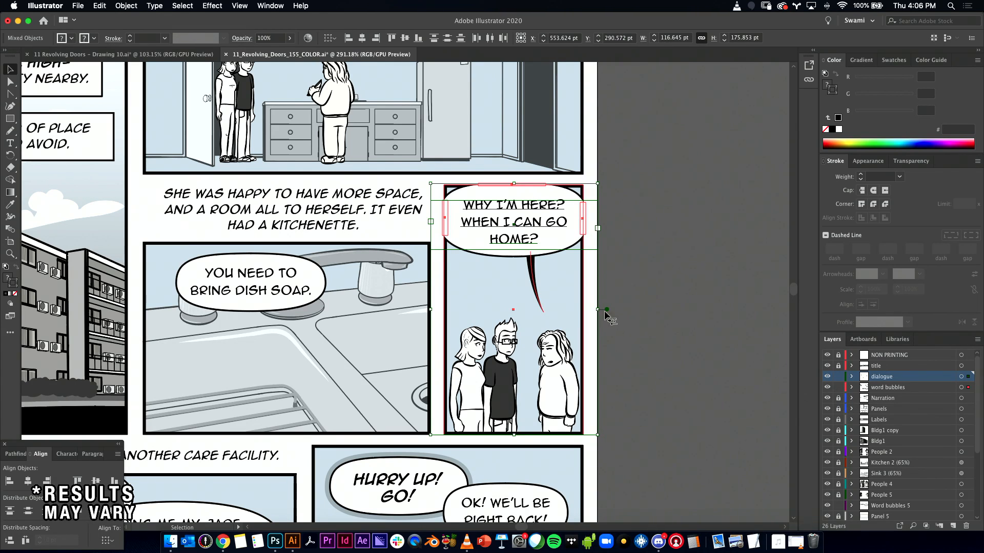
pyautogui.moveTo(531, 213); pyautogui.dragTo(531, 241)
pyautogui.click(626, 228)
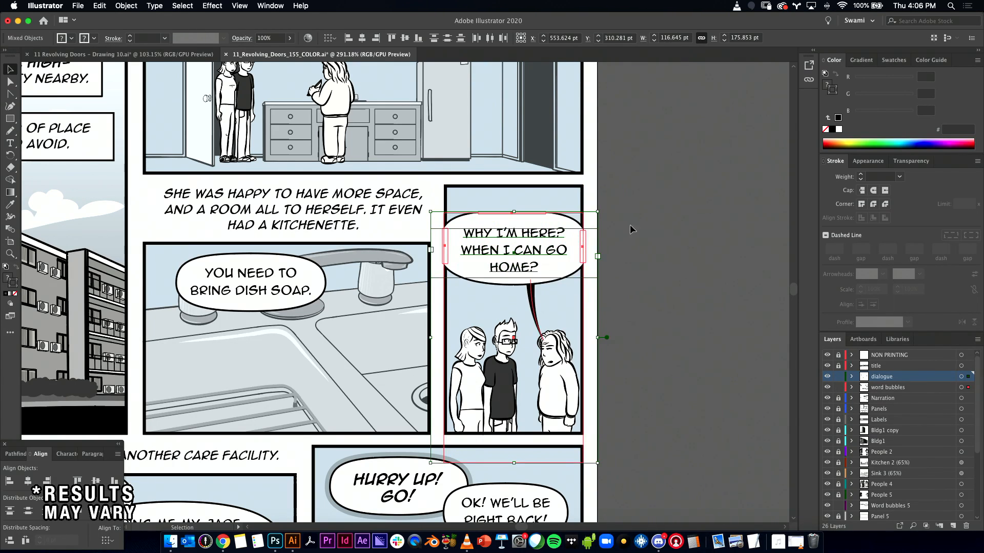
pyautogui.click(534, 314)
pyautogui.moveTo(542, 337); pyautogui.dragTo(541, 320)
pyautogui.click(623, 309)
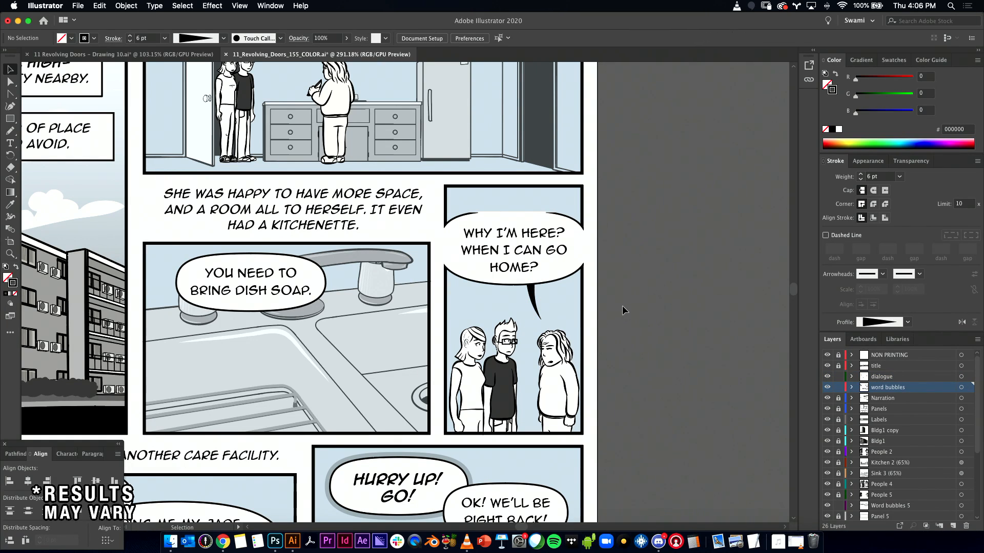
pyautogui.press('super+z')
pyautogui.press('super+z')
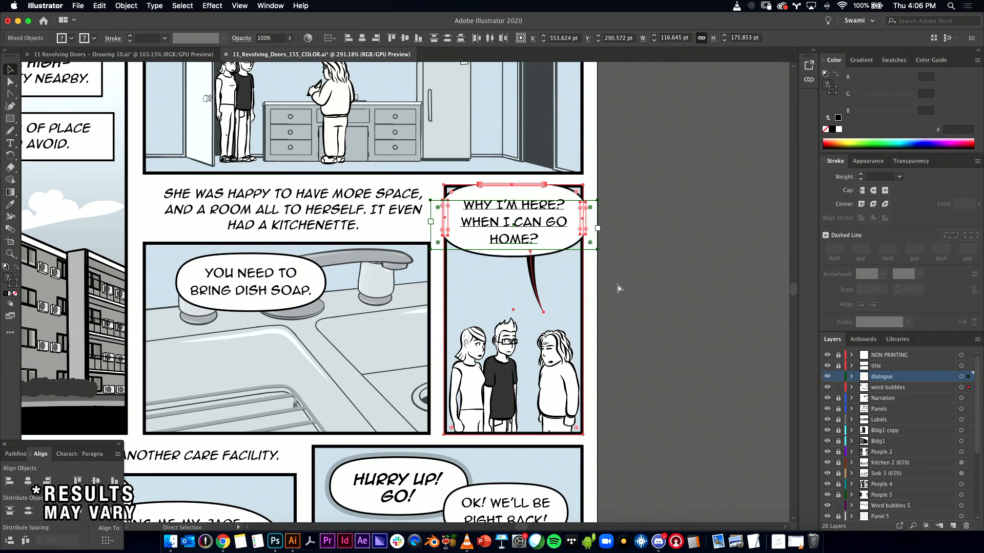
# - Mirror the "WHY I'M HERE?" bubble's tail and place it slightly rotated farther right, directly above the long-haired woman
pyautogui.click(644, 286)
pyautogui.click(534, 284)
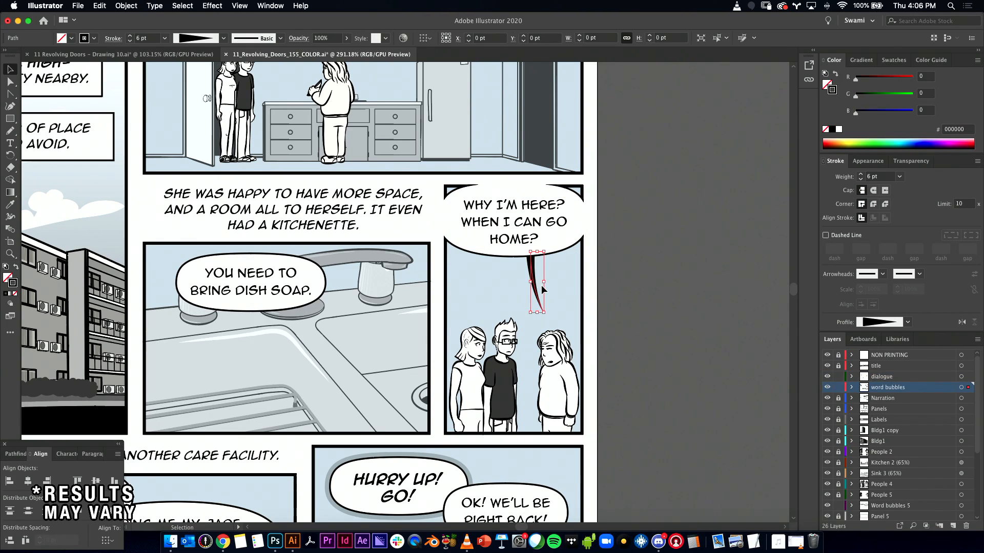
pyautogui.moveTo(532, 285); pyautogui.dragTo(561, 300)
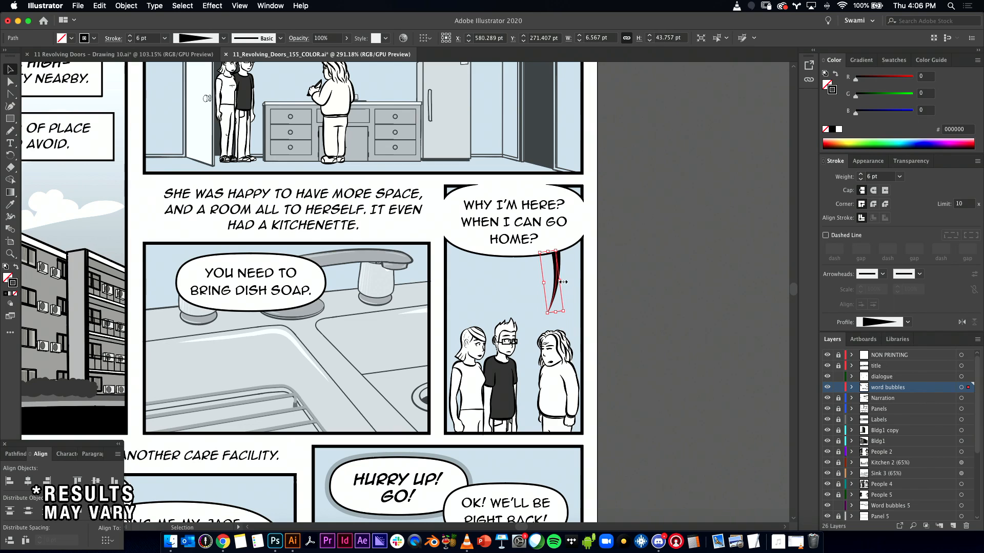
# - Try to adjust the mirrored tail's curve by selecting its top anchor point and direction handle with Direct Selection
pyautogui.press('a')
pyautogui.click(561, 290)
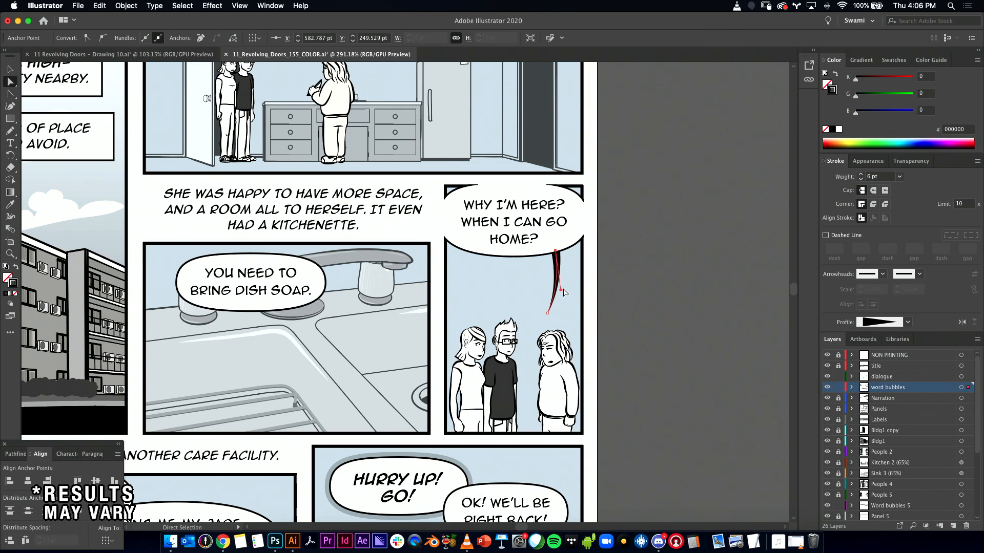
pyautogui.click(562, 289)
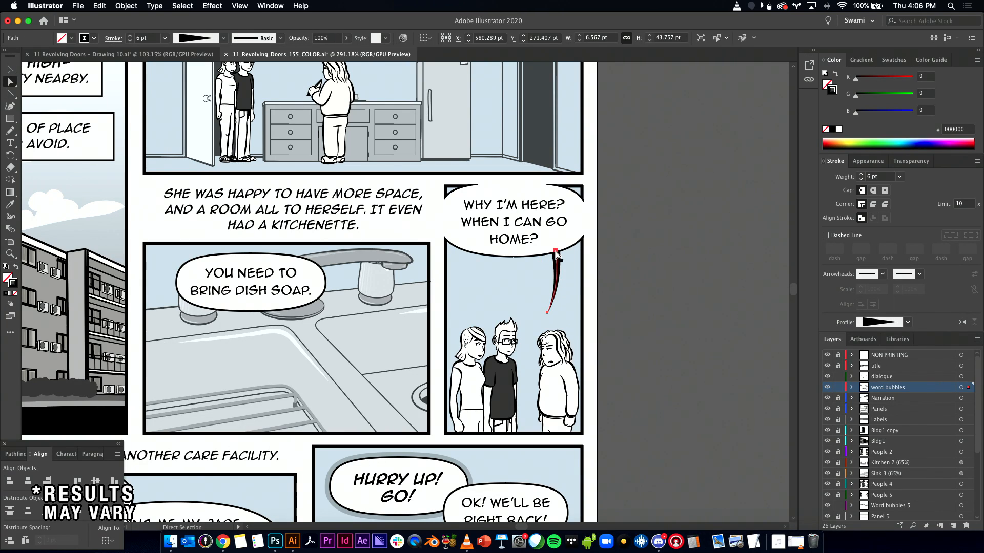
pyautogui.click(561, 291)
pyautogui.click(557, 282)
pyautogui.click(557, 253)
pyautogui.click(558, 282)
pyautogui.click(556, 251)
pyautogui.moveTo(573, 286); pyautogui.dragTo(573, 287)
pyautogui.click(557, 276)
pyautogui.click(556, 255)
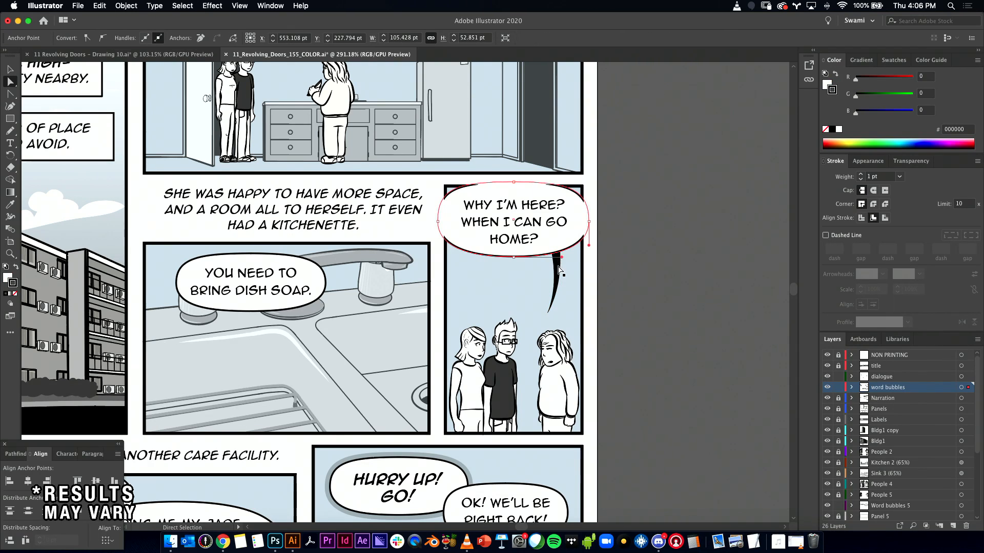
pyautogui.click(558, 254)
pyautogui.click(556, 251)
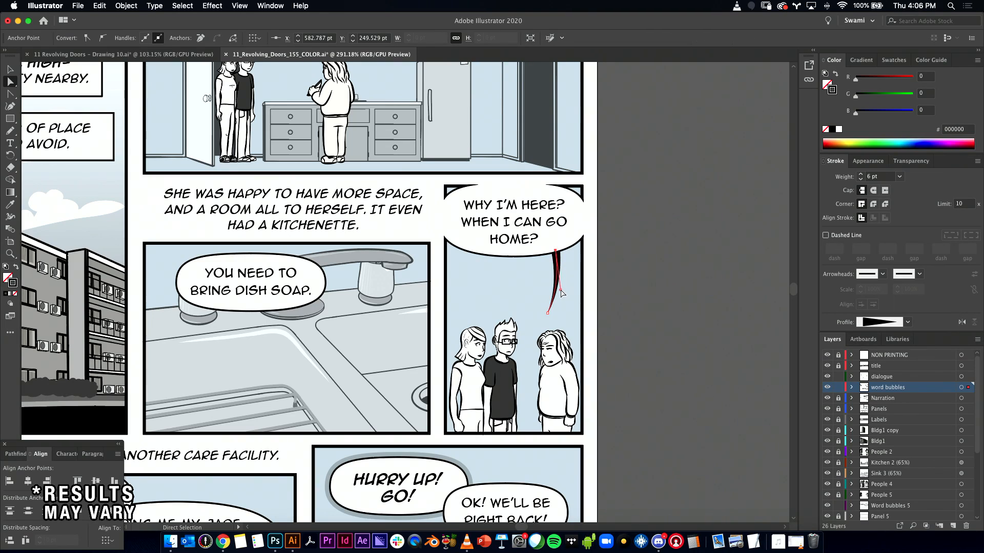
pyautogui.moveTo(569, 287); pyautogui.dragTo(633, 299)
pyautogui.press('super+space')
pyautogui.click(557, 264)
pyautogui.click(555, 230)
pyautogui.click(557, 240)
pyautogui.click(555, 229)
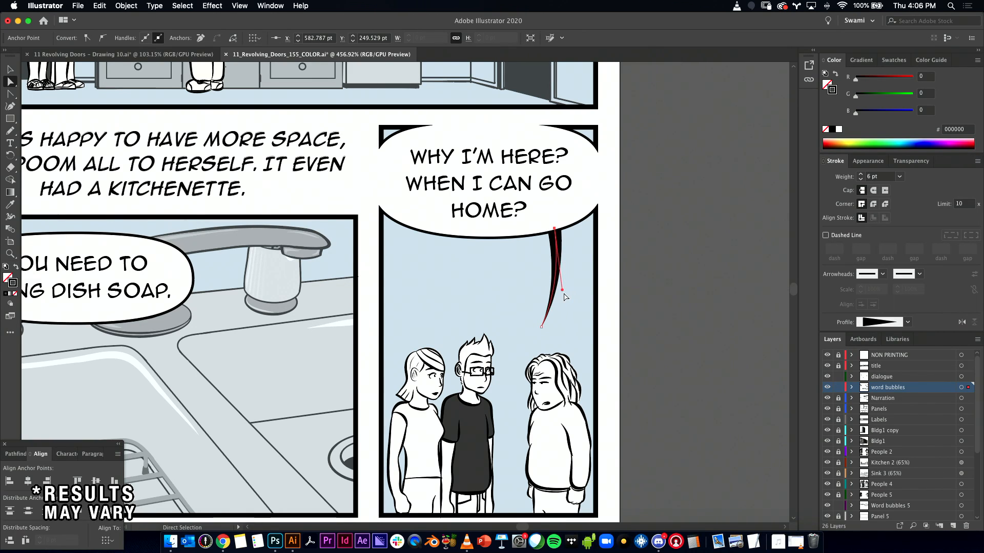
pyautogui.click(563, 289)
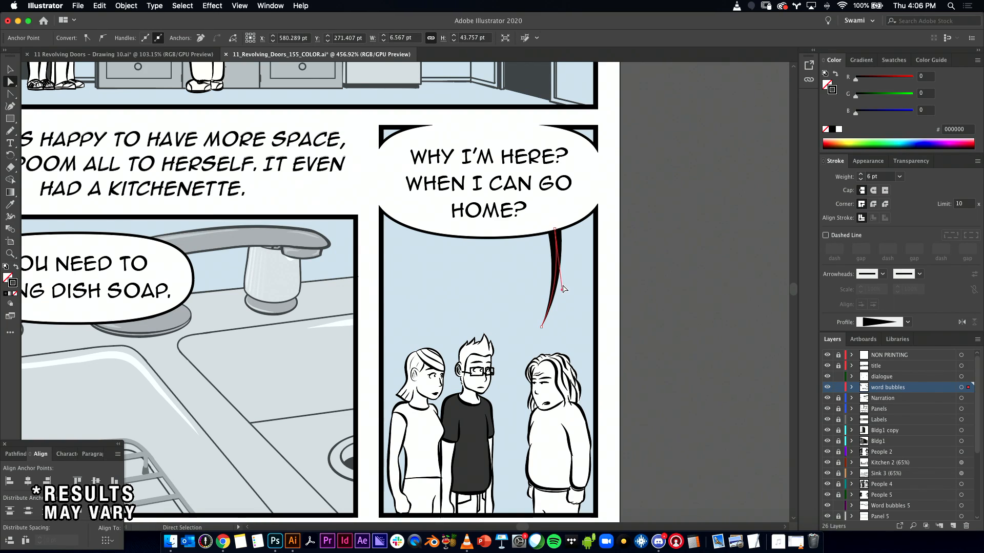
pyautogui.click(562, 283)
pyautogui.click(559, 276)
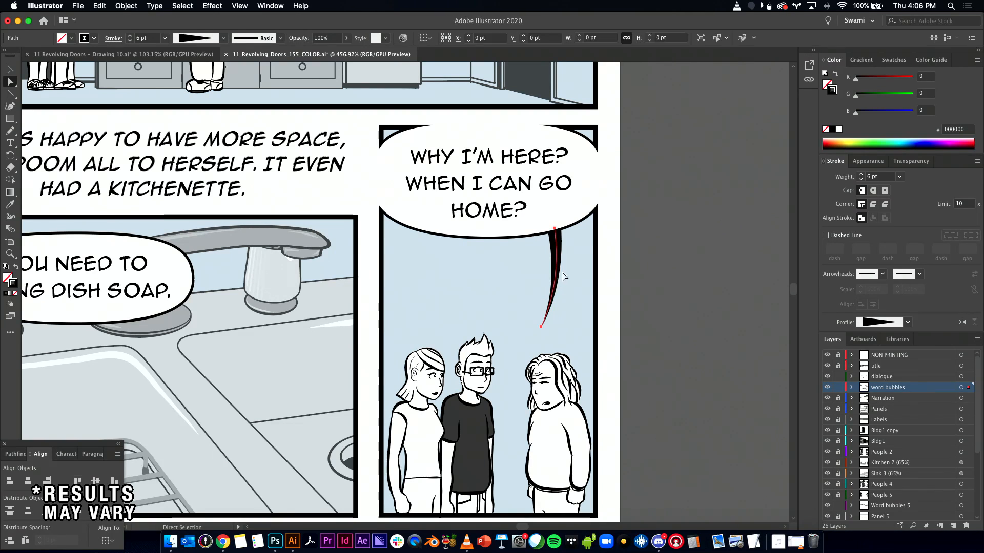
pyautogui.click(555, 229)
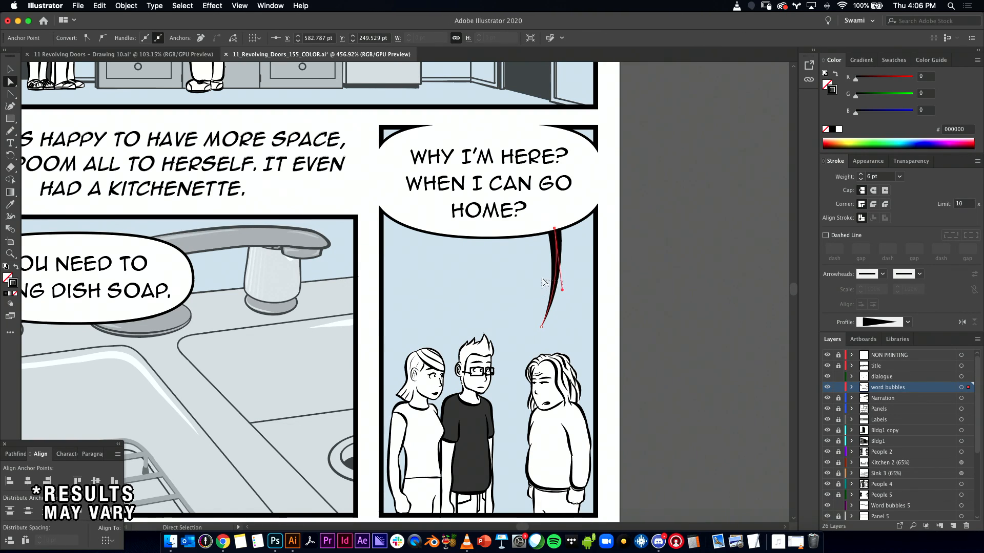
pyautogui.click(556, 231)
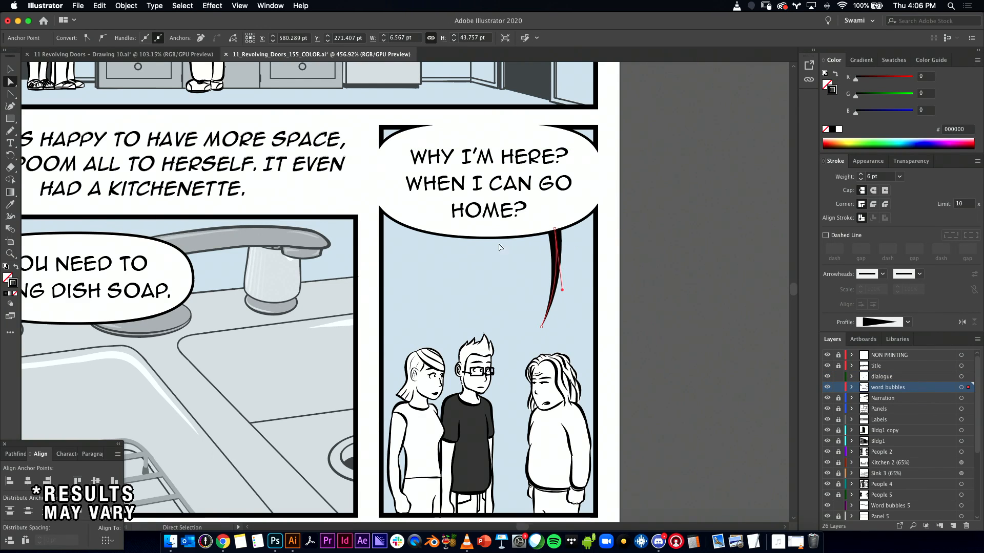
# - Pull new direction handles from the tail's top anchor with the Anchor Point tool, bowing the curve to the right
pyautogui.click(11, 96)
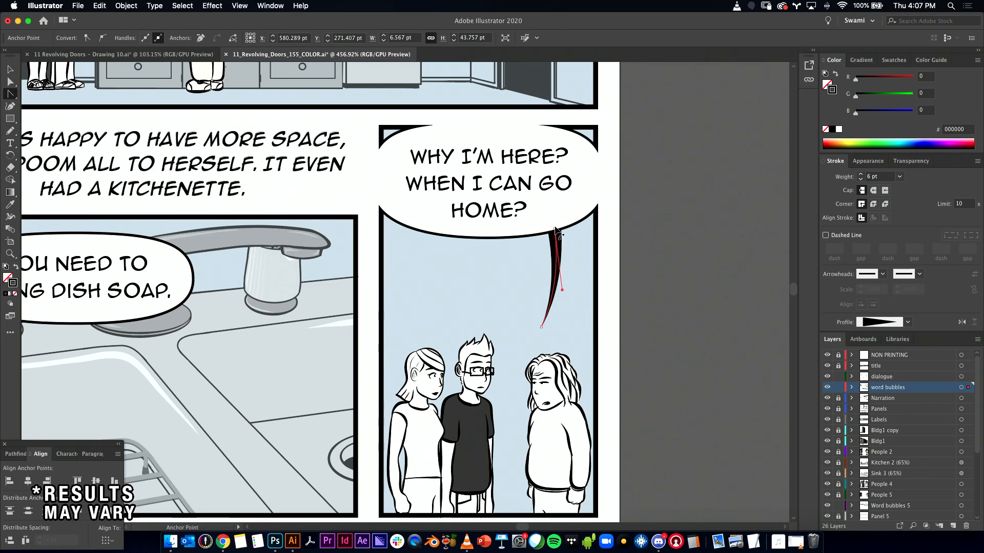
pyautogui.moveTo(555, 231); pyautogui.dragTo(578, 286)
pyautogui.press('a')
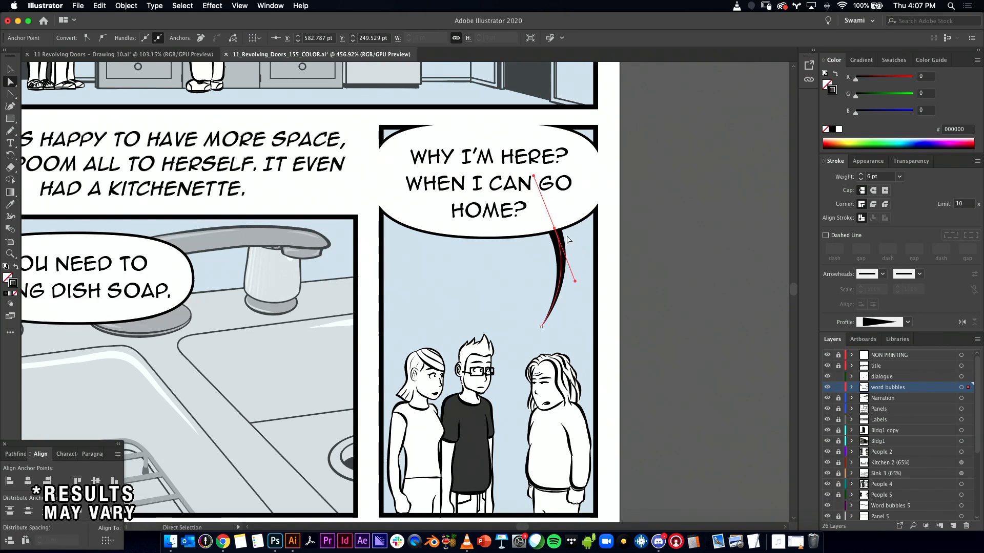
# - Move the "WHY I'M HERE?" tail's tip to the right and shorten the tail to about 5.5 × 36 pt
pyautogui.click(619, 272)
pyautogui.click(546, 326)
pyautogui.moveTo(548, 326); pyautogui.dragTo(562, 324)
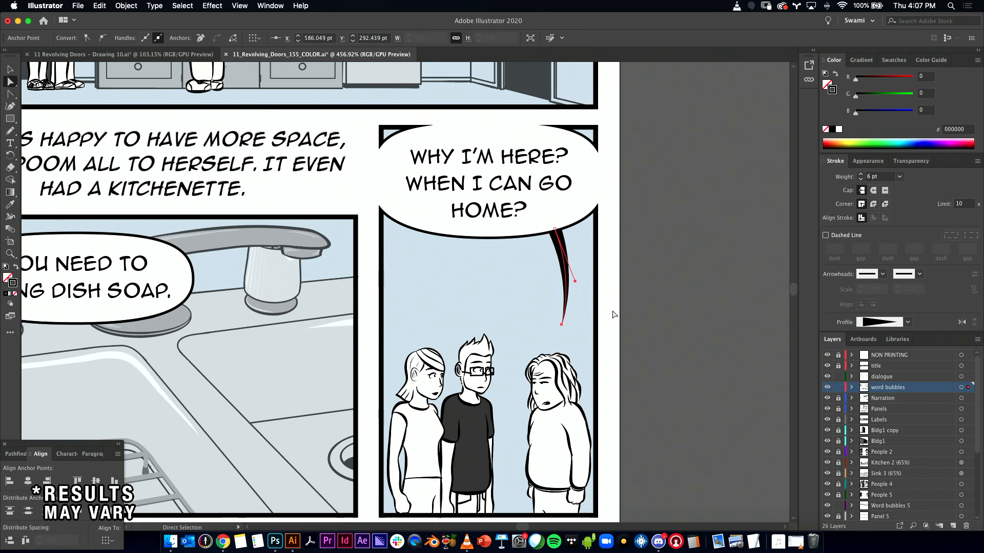
pyautogui.click(635, 308)
pyautogui.scroll(-2, 635, 308)
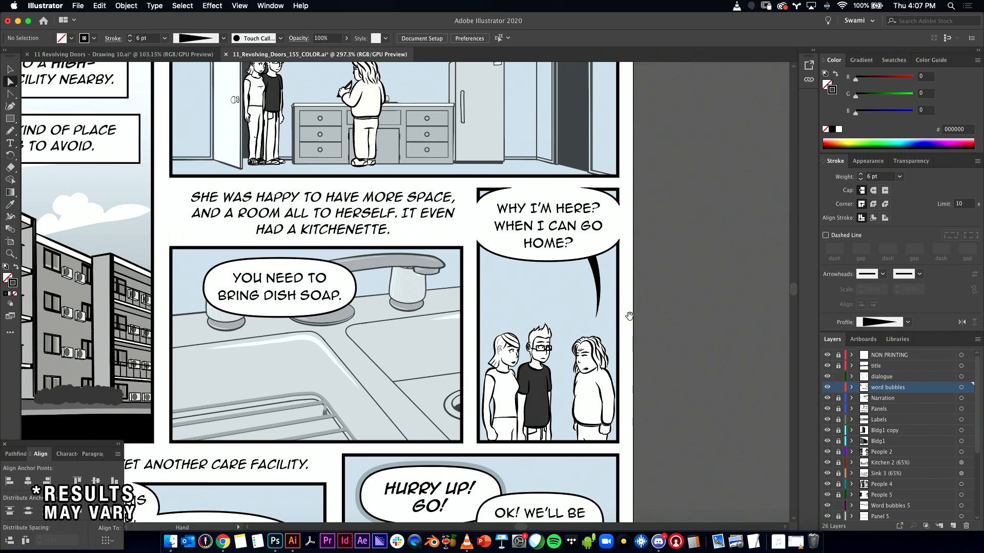
pyautogui.click(598, 280)
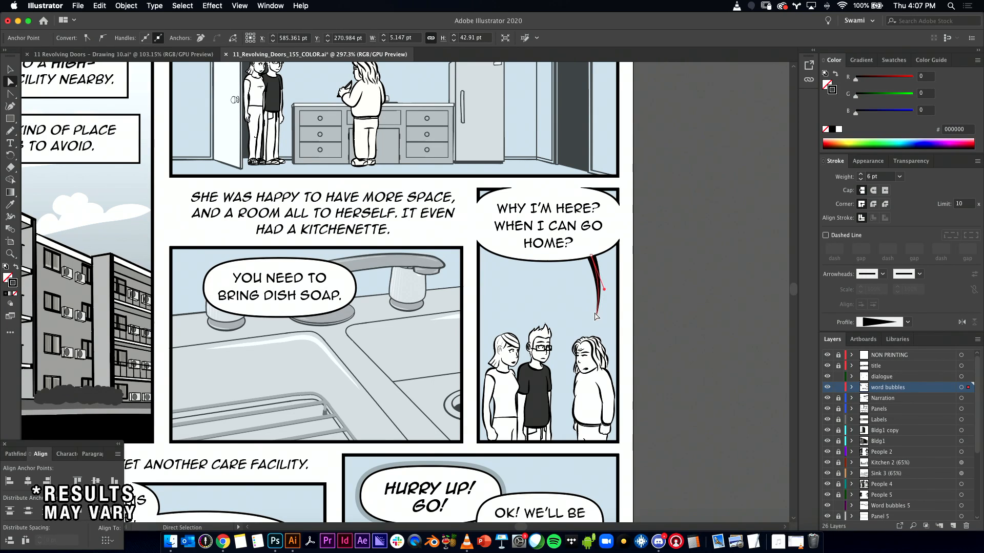
pyautogui.click(650, 308)
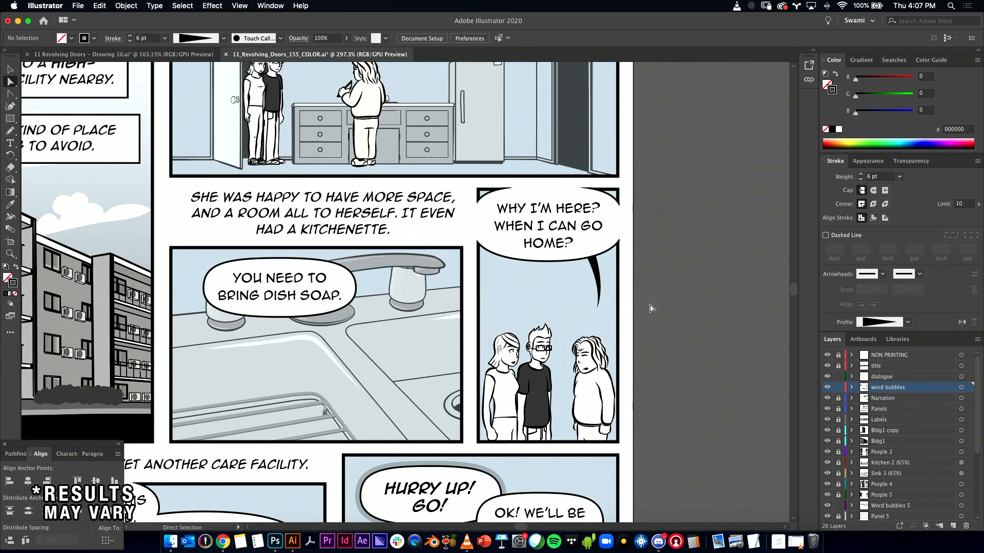
# - Adjust the tail's top direction handle and move its tip to about X 583.8, Y 287 pt, toward the woman's head
pyautogui.click(603, 280)
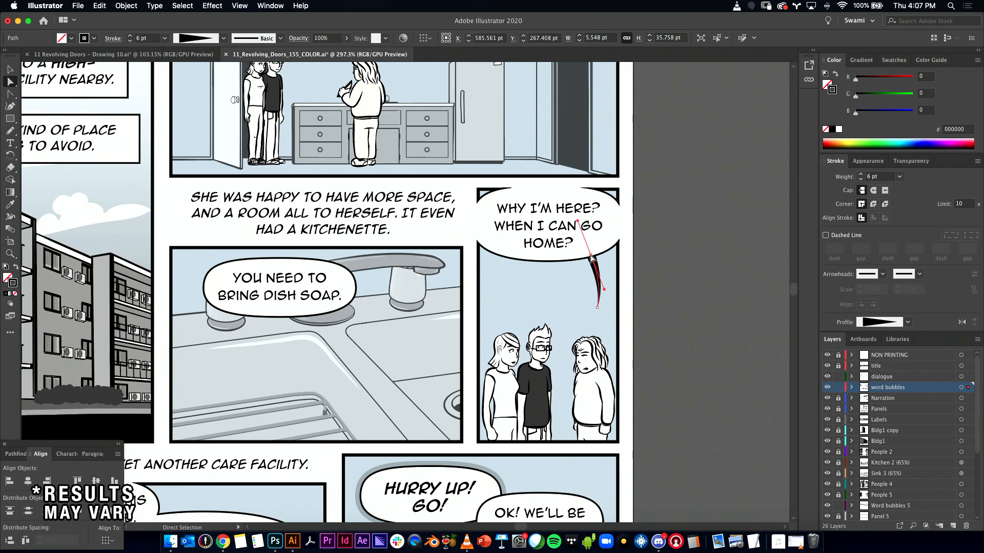
pyautogui.click(594, 260)
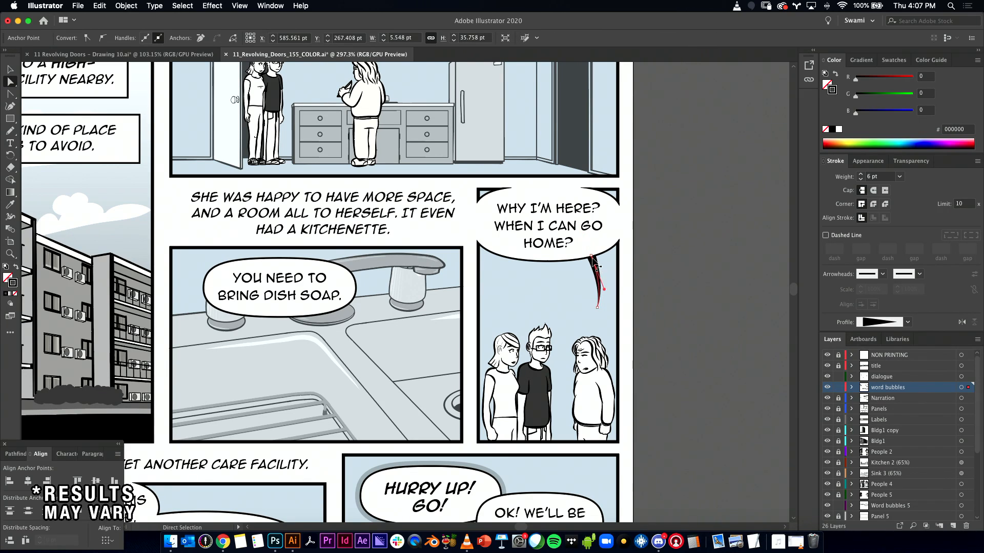
pyautogui.moveTo(591, 258); pyautogui.dragTo(580, 239)
pyautogui.click(656, 256)
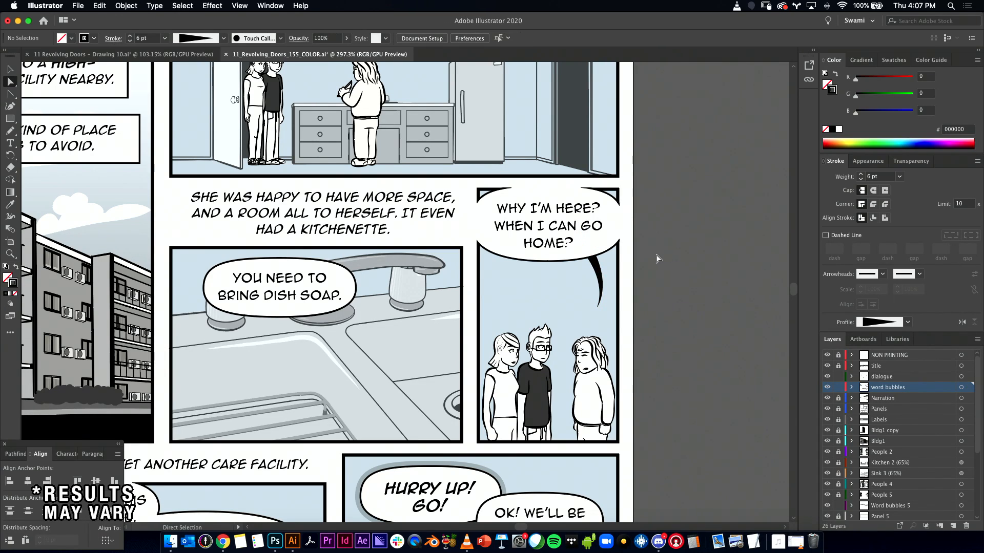
pyautogui.moveTo(598, 307); pyautogui.dragTo(604, 285)
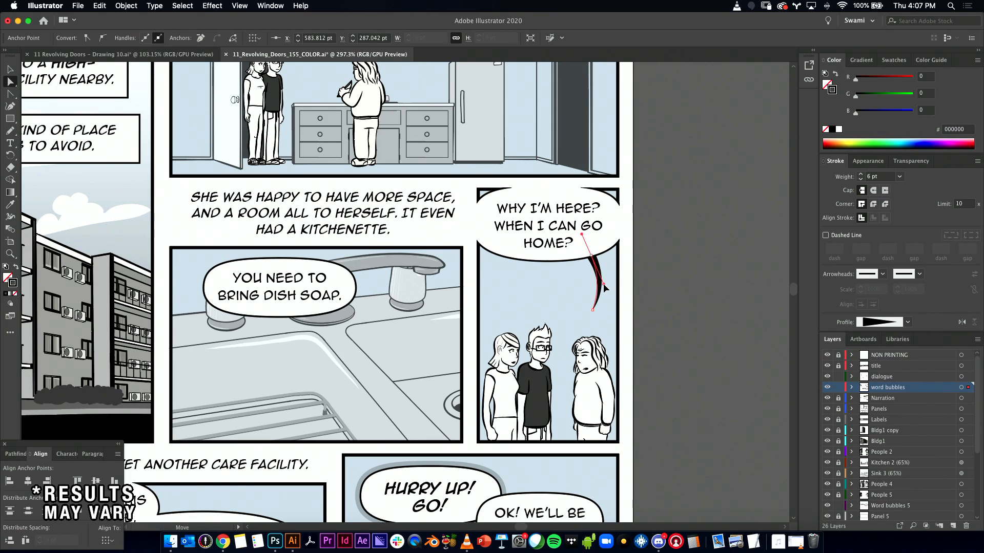
pyautogui.click(656, 292)
# - Duplicate the finished tail onto the underside of the "YOU NEED TO BRING DISH SOAP." bubble
pyautogui.scroll(-5, 644, 292)
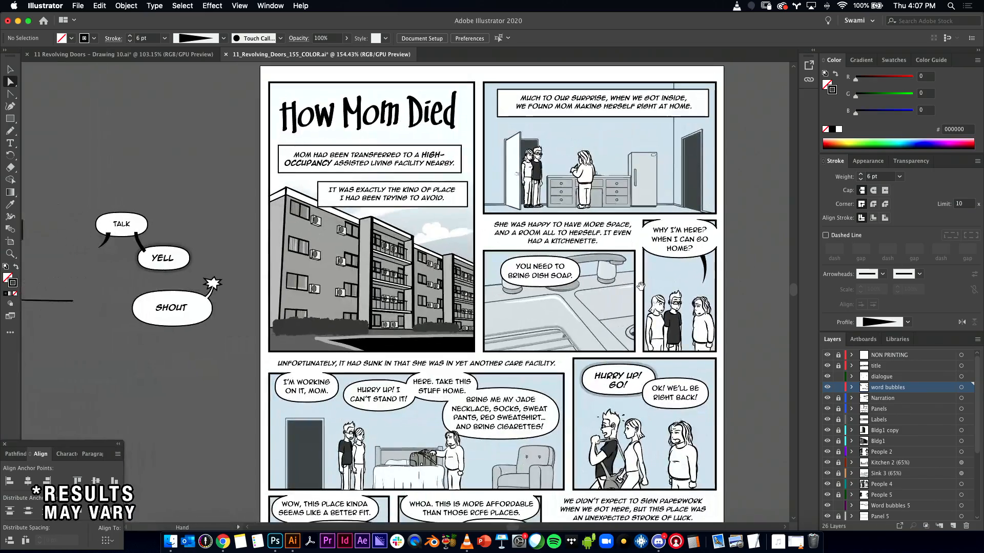
pyautogui.moveTo(640, 285); pyautogui.dragTo(534, 274)
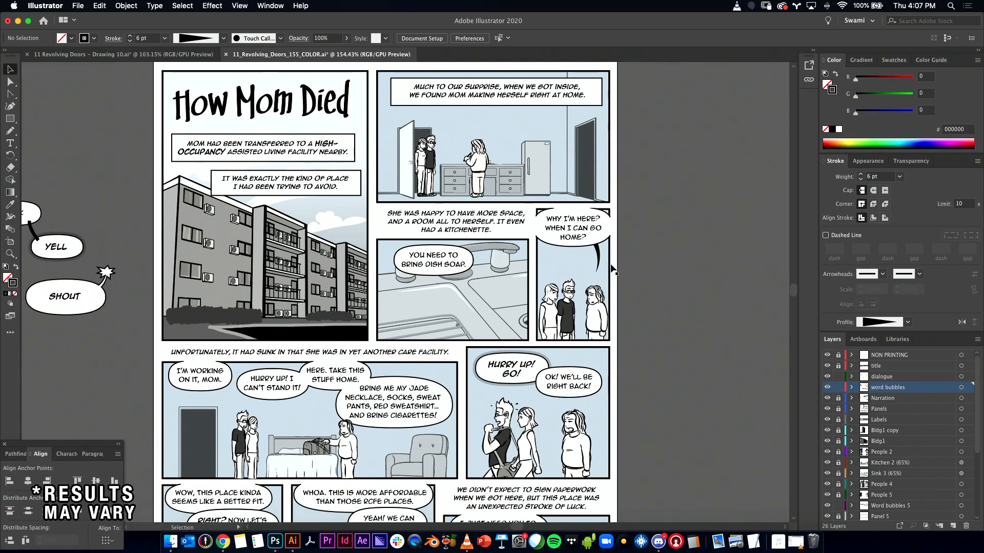
pyautogui.press('v')
pyautogui.click(598, 253)
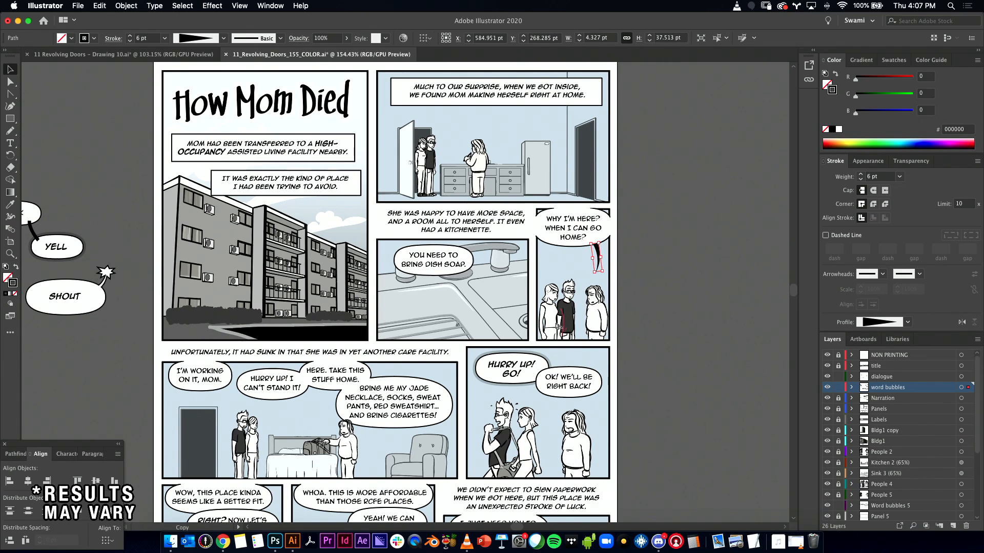
pyautogui.moveTo(256, 385); pyautogui.dragTo(313, 323)
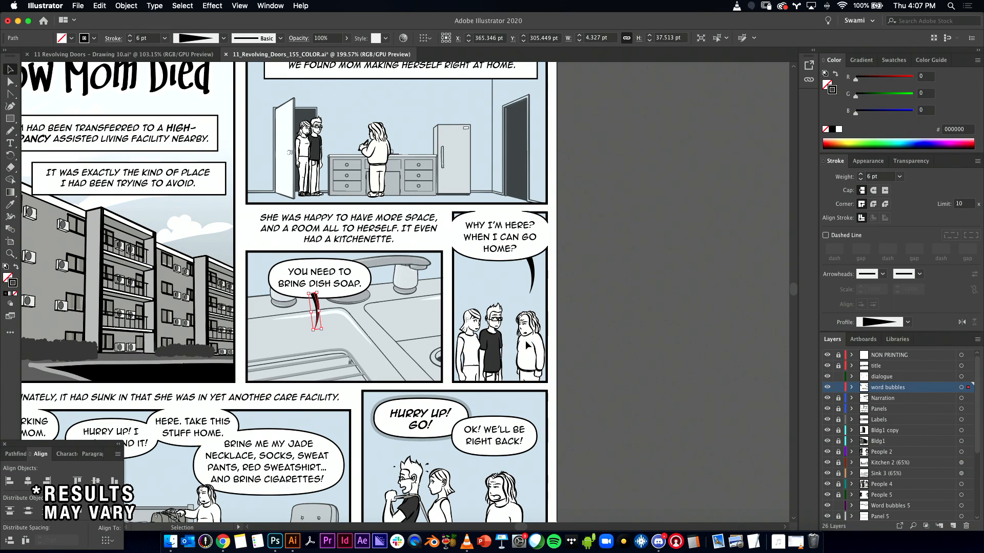
# - Rotate the copied tail toward the building and attach it to the dish soap bubble's lower-left edge, about 36 × 10 pt
pyautogui.moveTo(294, 337); pyautogui.dragTo(492, 283)
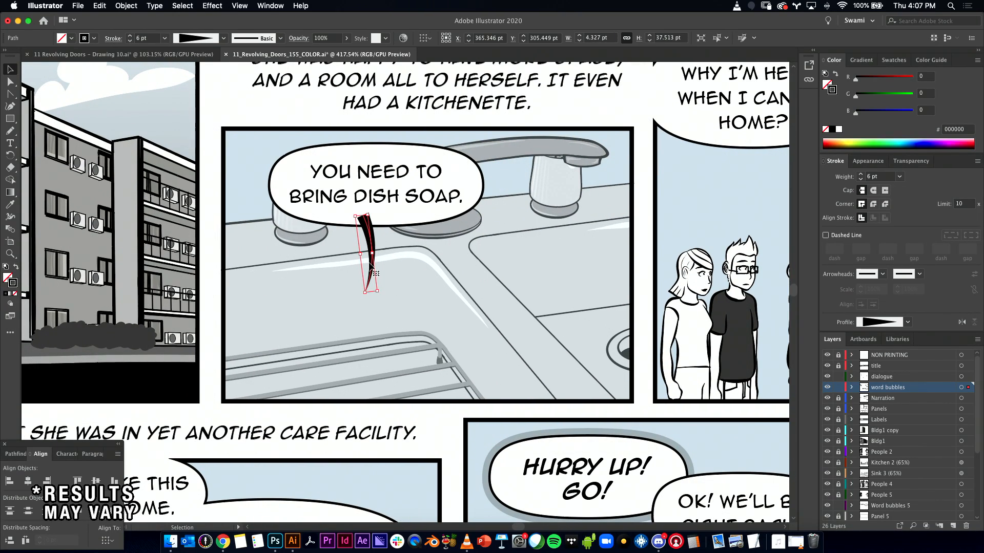
pyautogui.moveTo(370, 263); pyautogui.dragTo(254, 292)
pyautogui.moveTo(254, 240); pyautogui.dragTo(297, 210)
# - Extend the dish soap tail across the gutter to the building, adjusting its curve and base to about 71 × 28 pt
pyautogui.press('a')
pyautogui.click(224, 232)
pyautogui.moveTo(222, 232); pyautogui.dragTo(169, 261)
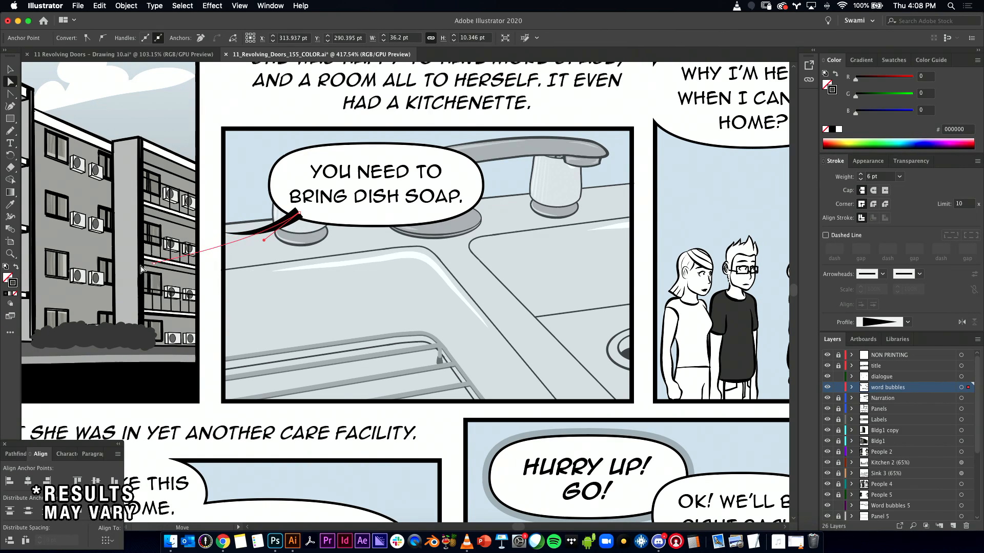
pyautogui.moveTo(224, 240); pyautogui.dragTo(141, 269)
pyautogui.moveTo(264, 240); pyautogui.dragTo(258, 238)
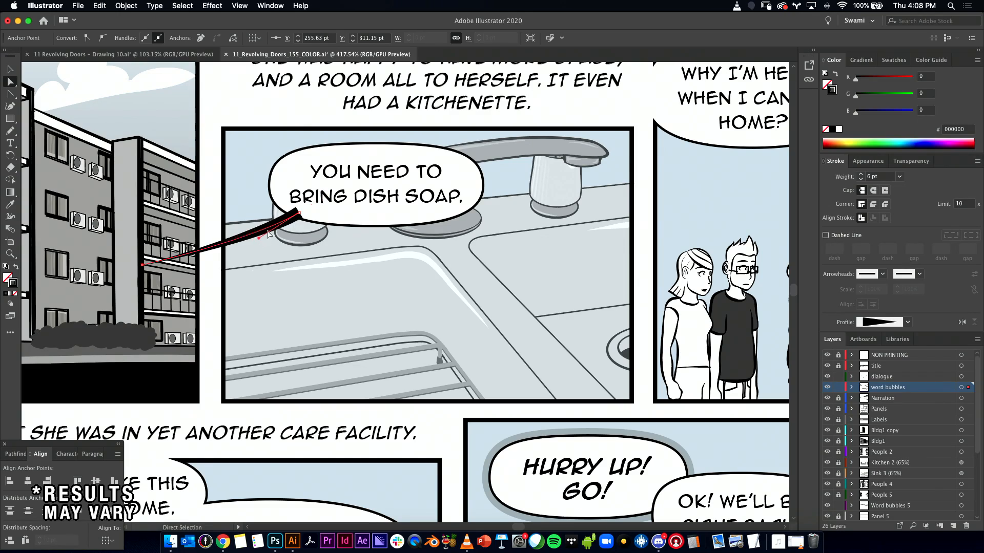
pyautogui.moveTo(299, 213); pyautogui.dragTo(287, 209)
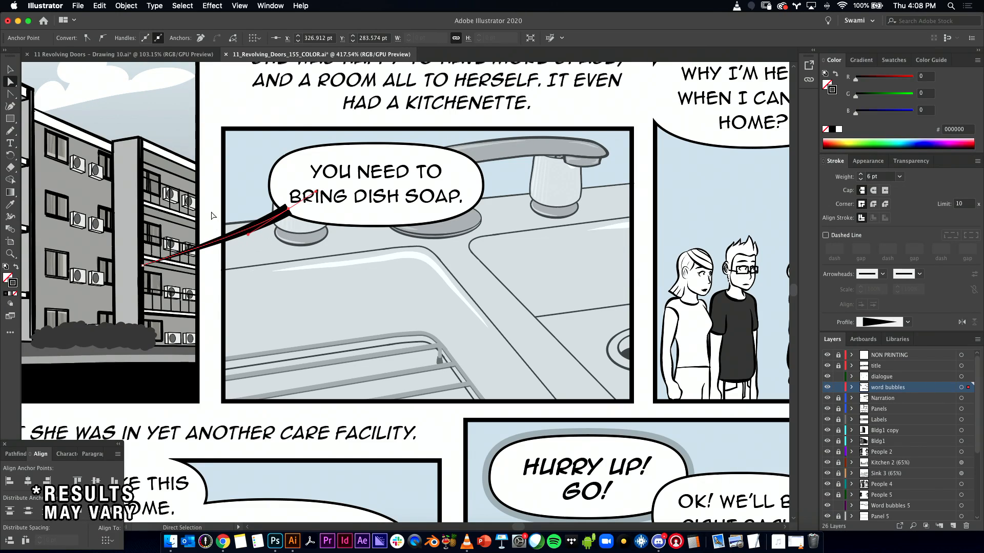
pyautogui.click(219, 262)
# - Nudge the dish soap bubble's tail slightly upward to about X 291.27, Y 295.96 pt
pyautogui.moveTo(409, 285); pyautogui.dragTo(246, 285)
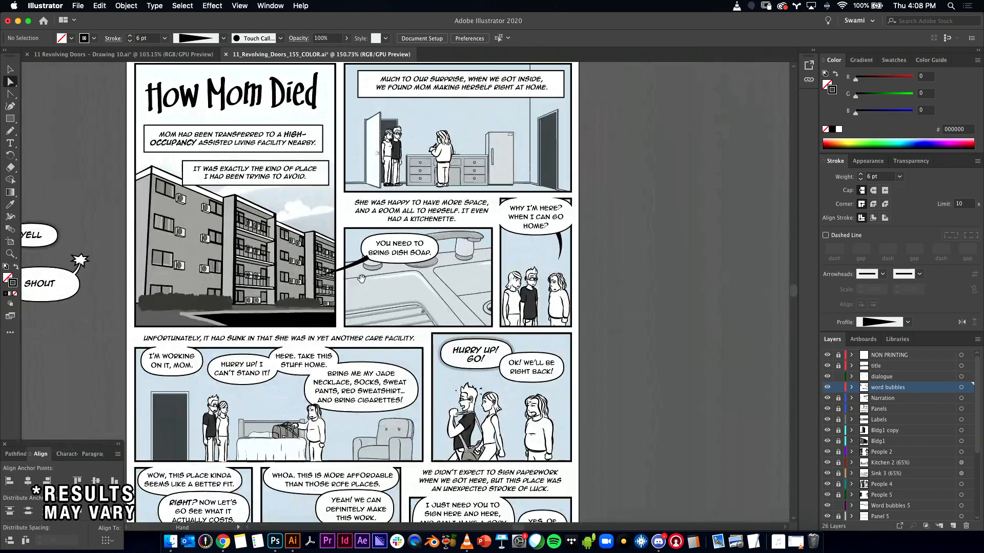
pyautogui.moveTo(403, 273); pyautogui.dragTo(379, 290)
pyautogui.press('v')
pyautogui.moveTo(273, 260); pyautogui.dragTo(350, 264)
pyautogui.click(262, 271)
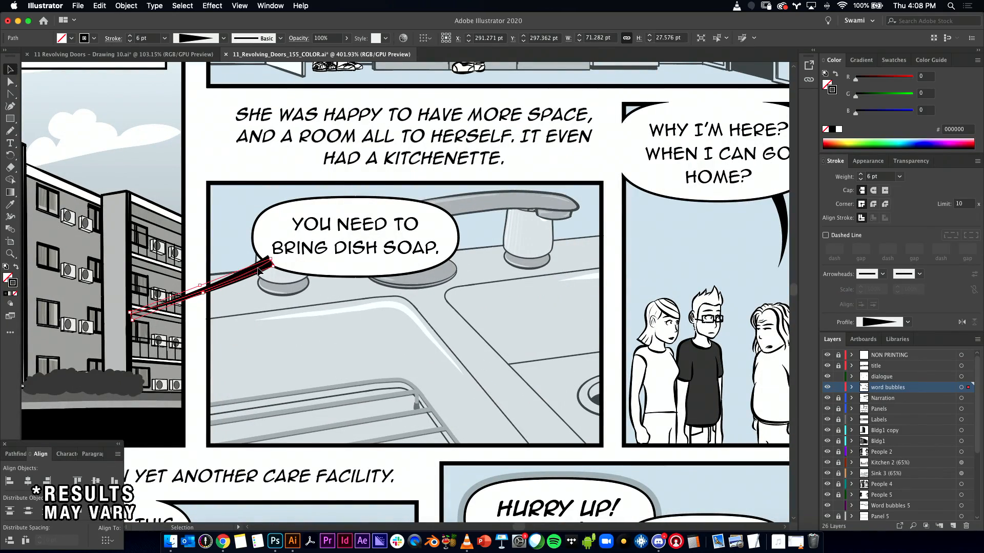
pyautogui.moveTo(522, 285); pyautogui.dragTo(467, 287)
pyautogui.moveTo(568, 301); pyautogui.dragTo(520, 282)
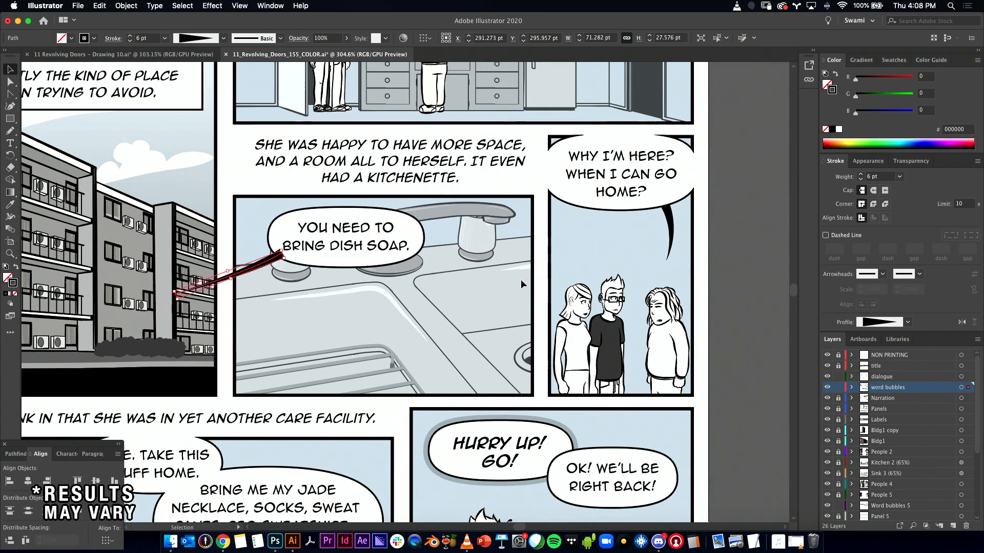
# - Outline the stroke of the tail under the "WHY I'M HERE? WHEN I CAN GO HOME?" bubble
pyautogui.press('space')
pyautogui.moveTo(606, 234); pyautogui.dragTo(488, 242)
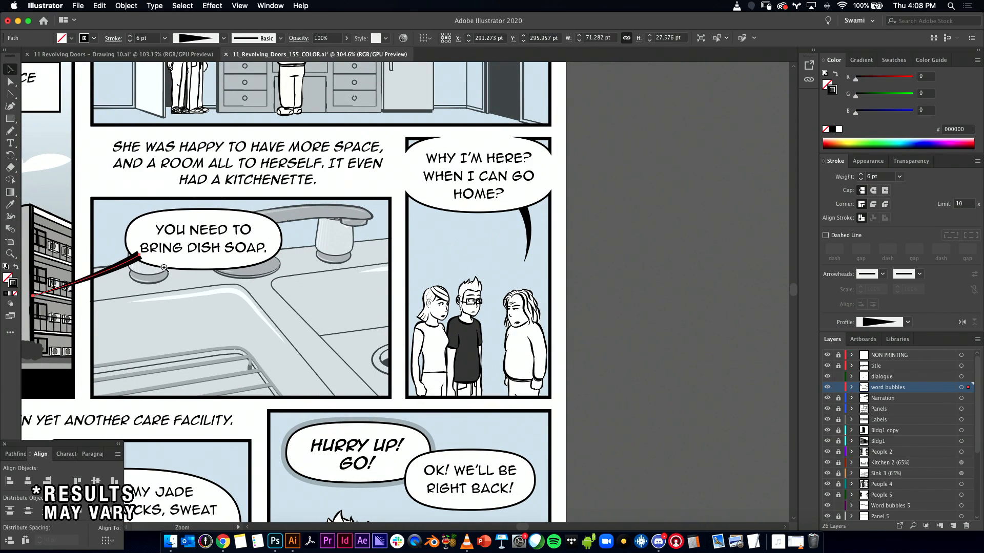
pyautogui.click(538, 254)
pyautogui.click(511, 246)
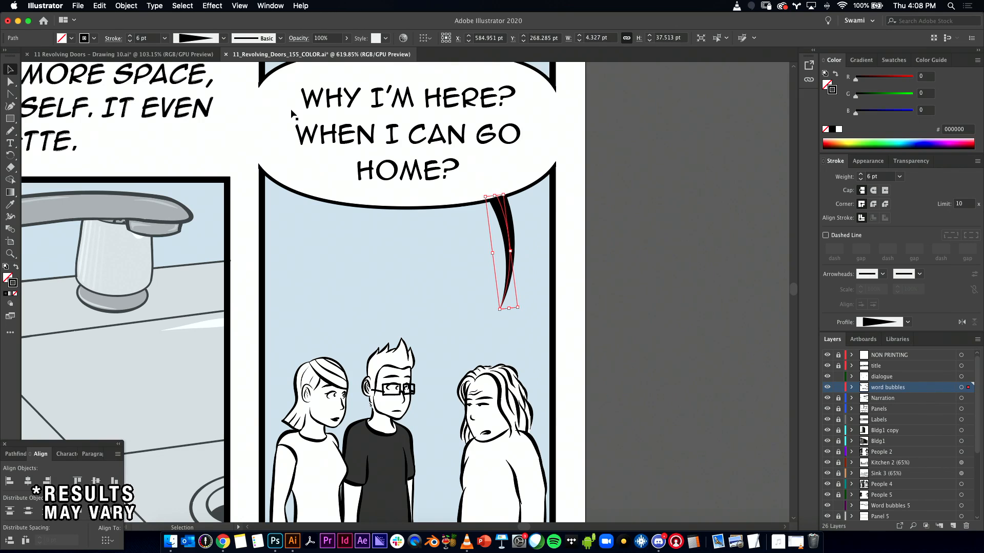
pyautogui.click(128, 6)
pyautogui.moveTo(169, 234)
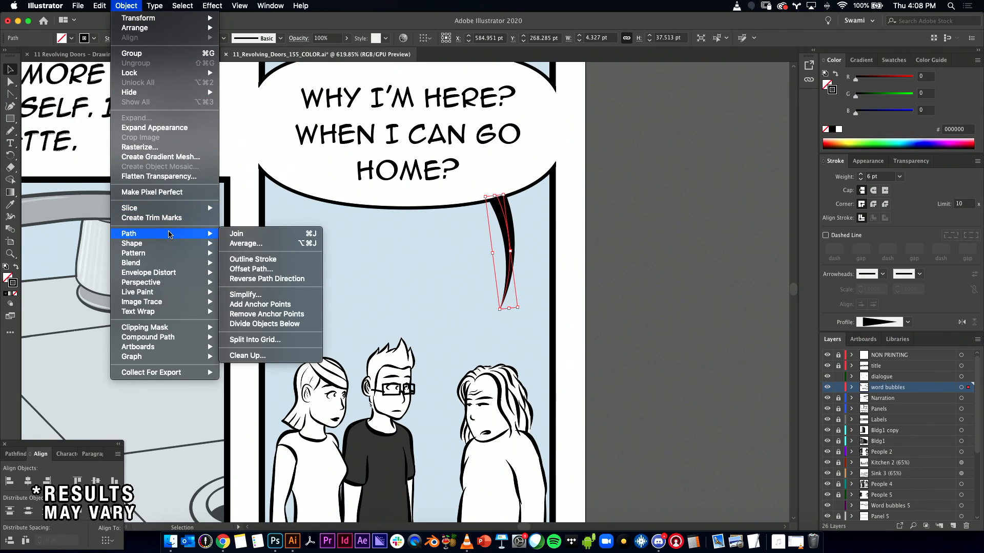
pyautogui.click(257, 261)
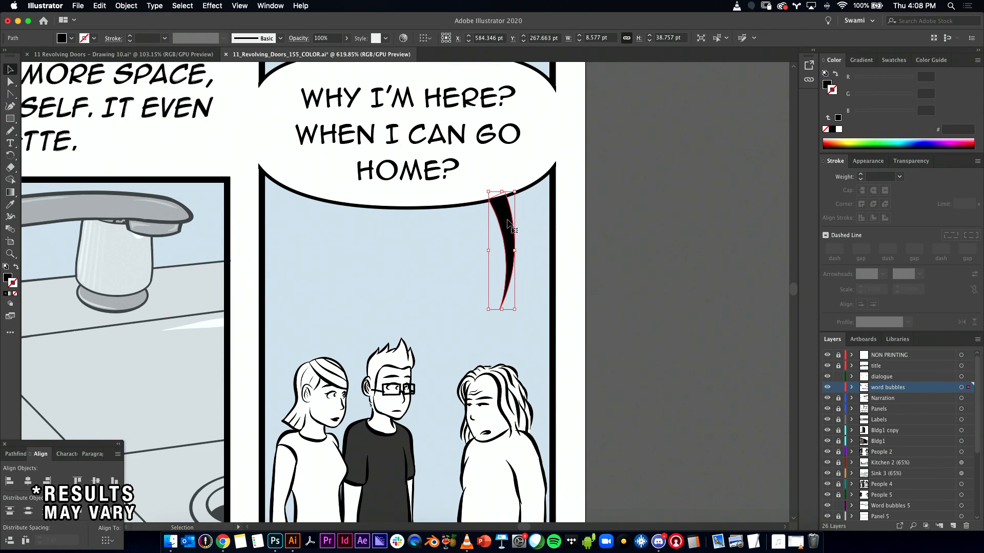
# - Sample the word bubble's white fill and 1 pt black outline onto the outlined tail with the Eyedropper
pyautogui.moveTo(506, 226); pyautogui.dragTo(534, 215)
pyautogui.press('super+z')
pyautogui.click(9, 205)
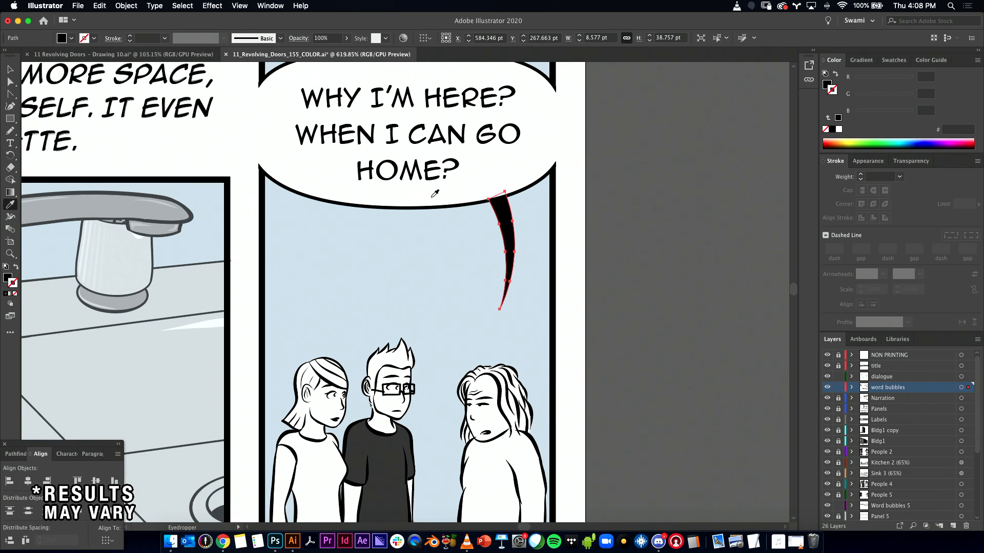
pyautogui.click(532, 186)
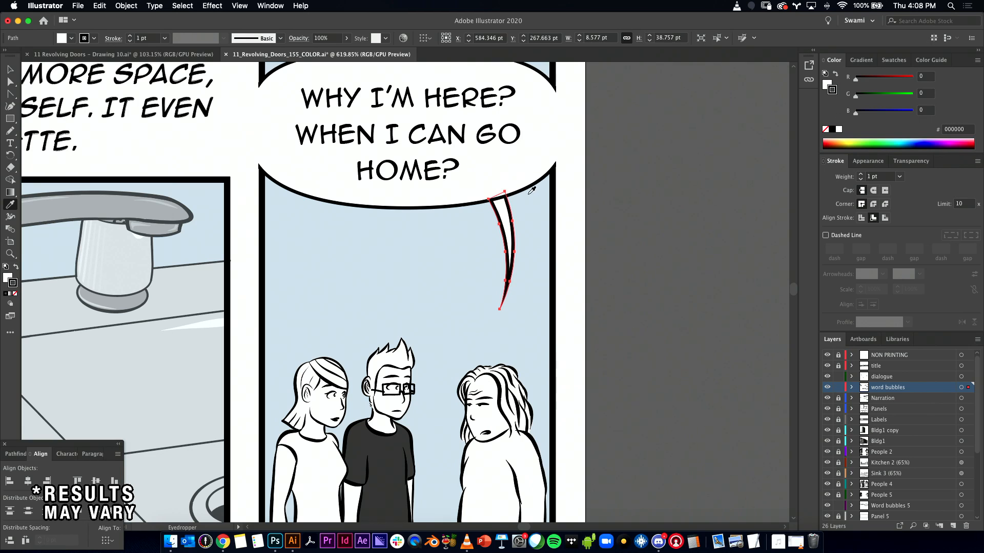
pyautogui.click(10, 70)
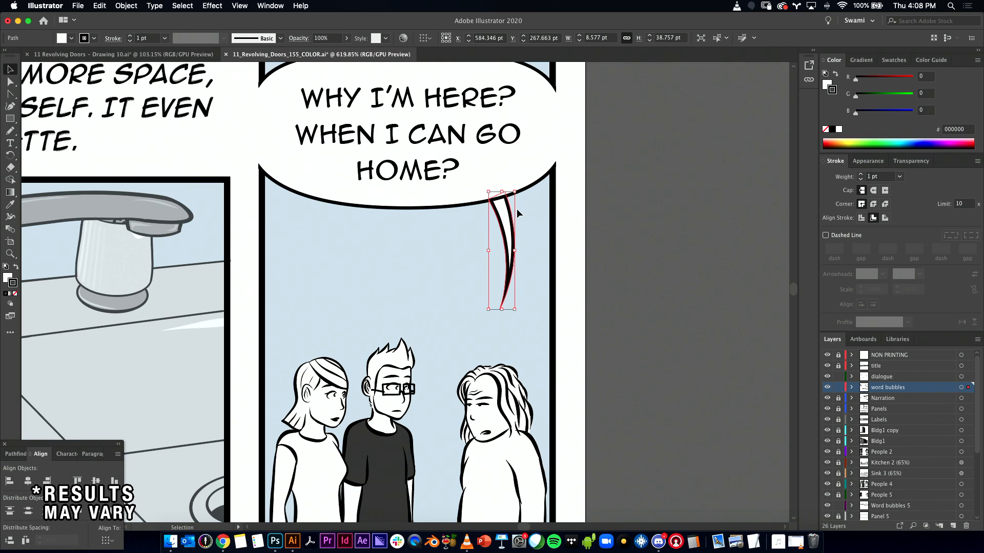
# - Lock the dialogue layer and select the word bubble together with its outlined tail
pyautogui.press('a')
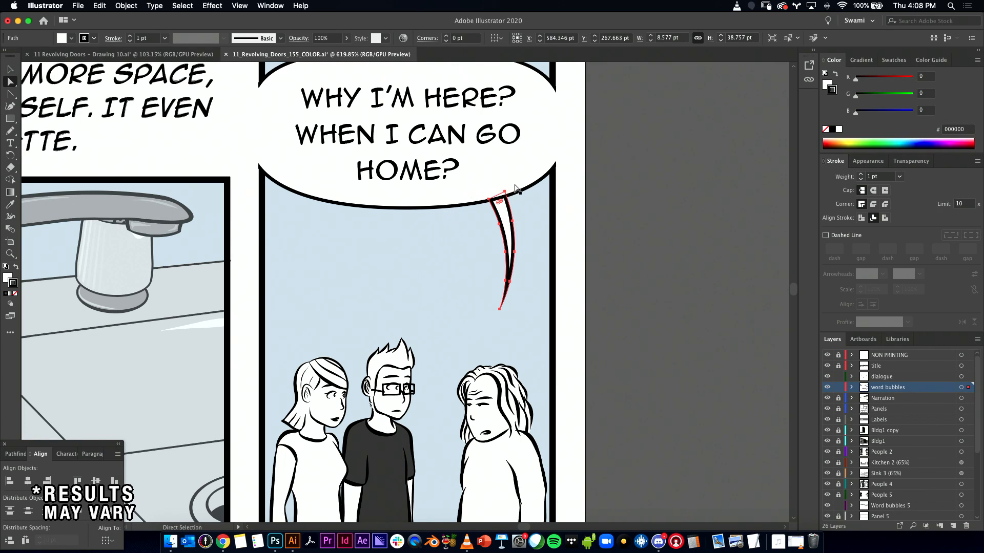
pyautogui.keyDown('shift'); pyautogui.click(529, 183); pyautogui.keyUp('shift')
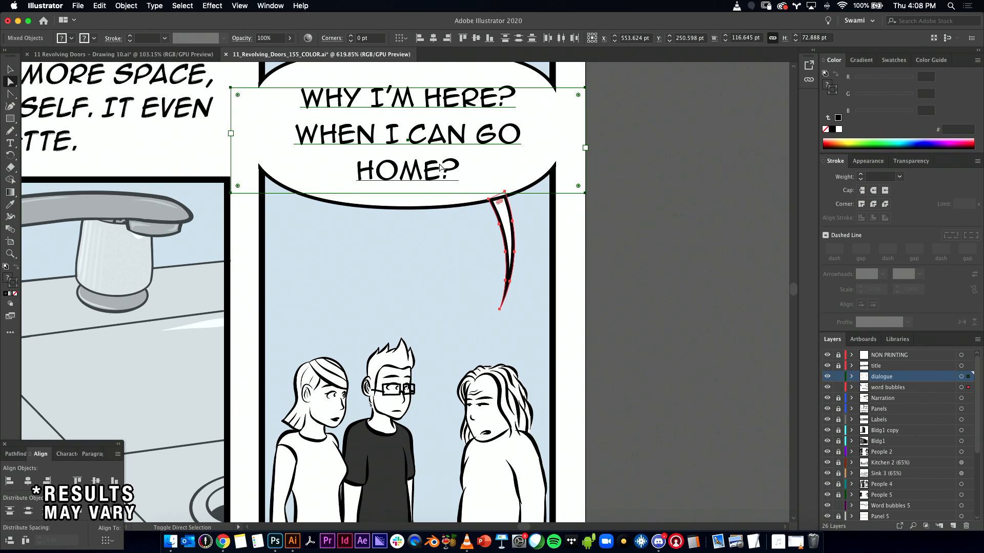
pyautogui.click(839, 377)
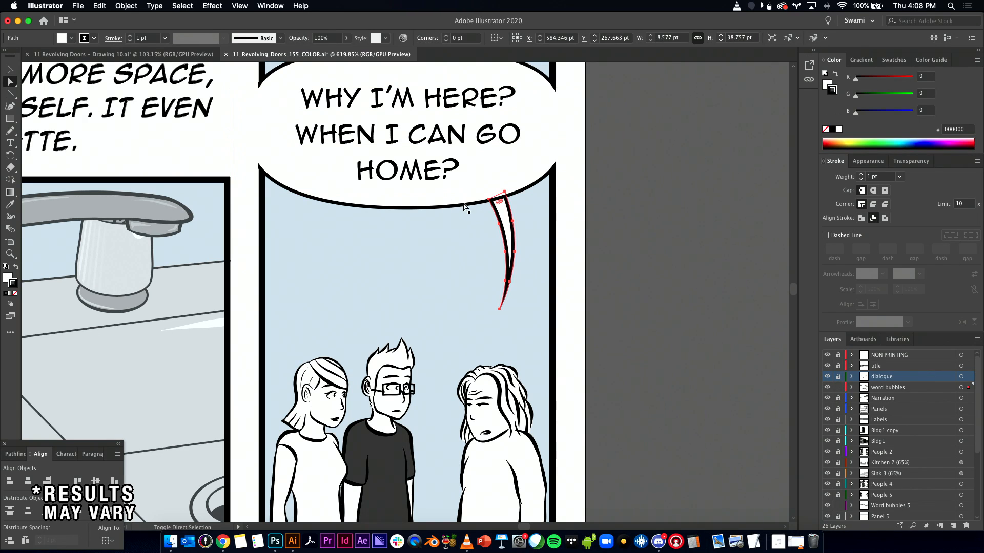
pyautogui.keyDown('shift'); pyautogui.click(466, 198); pyautogui.keyUp('shift')
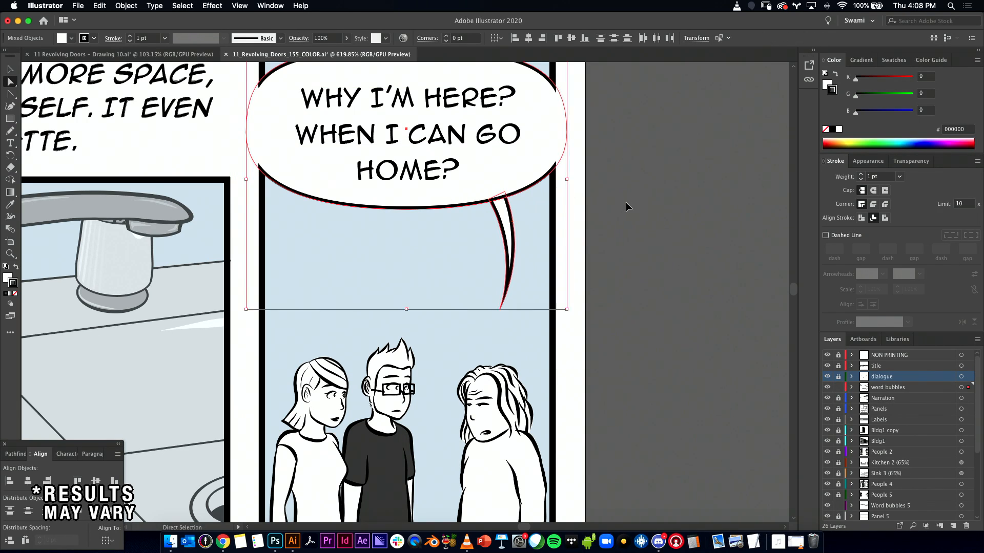
# - Cut the outlined tail and paste it in place inside the word bubble's isolated clip group
pyautogui.click(627, 207)
pyautogui.press('v')
pyautogui.click(510, 221)
pyautogui.press('Delete')
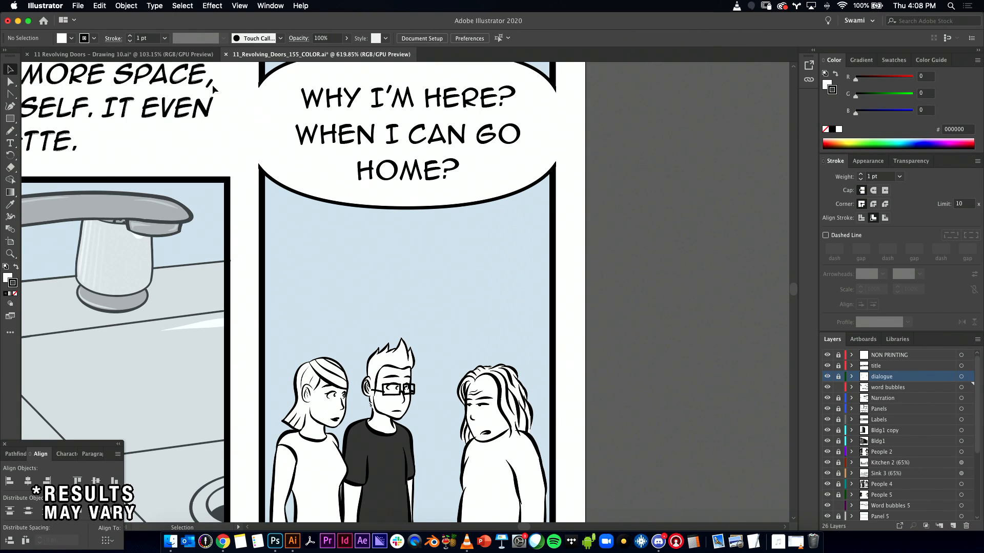
pyautogui.moveTo(289, 175)
pyautogui.mouseDown()
pyautogui.moveTo(523, 302)
pyautogui.moveTo(296, 190)
pyautogui.mouseUp()
pyautogui.doubleClick(492, 199)
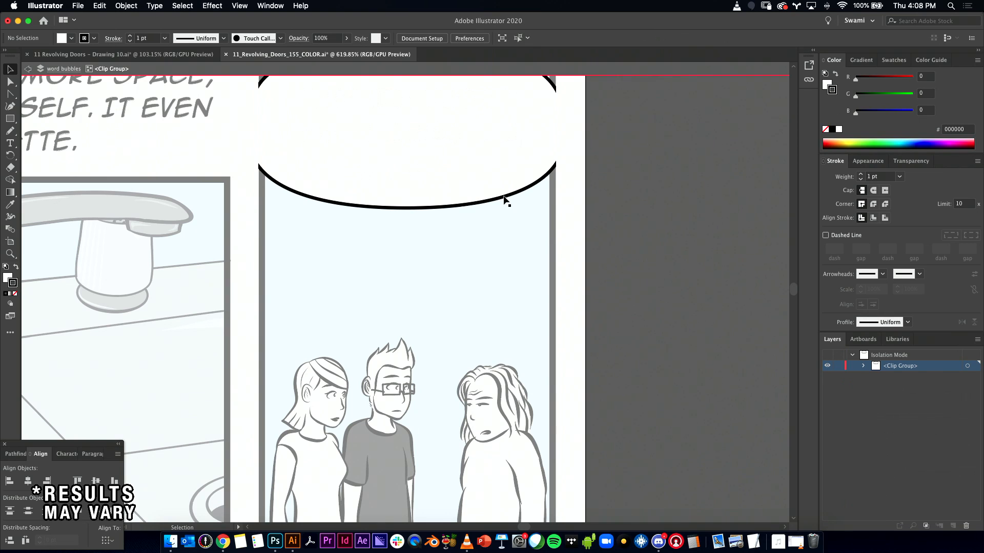
pyautogui.moveTo(515, 197); pyautogui.dragTo(488, 267)
pyautogui.press('a')
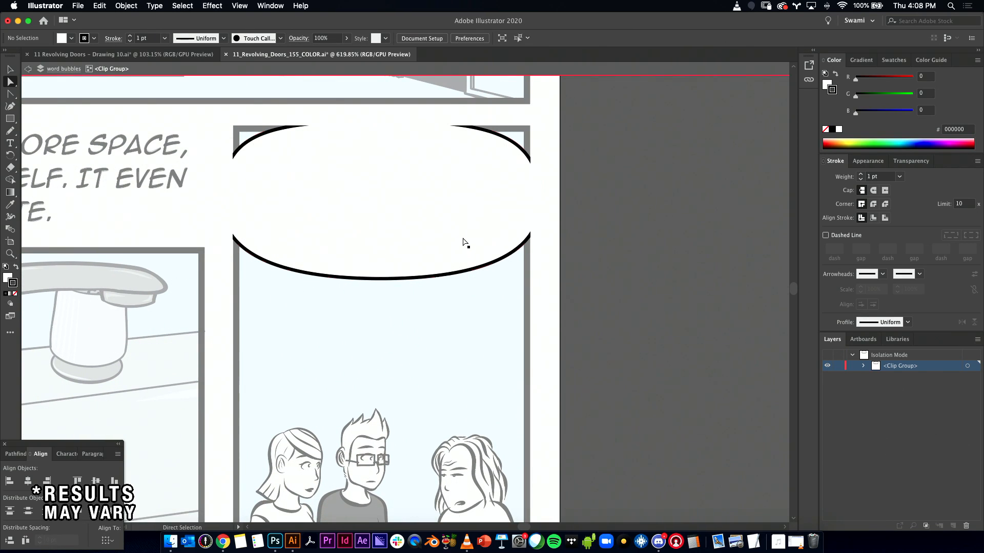
pyautogui.click(476, 250)
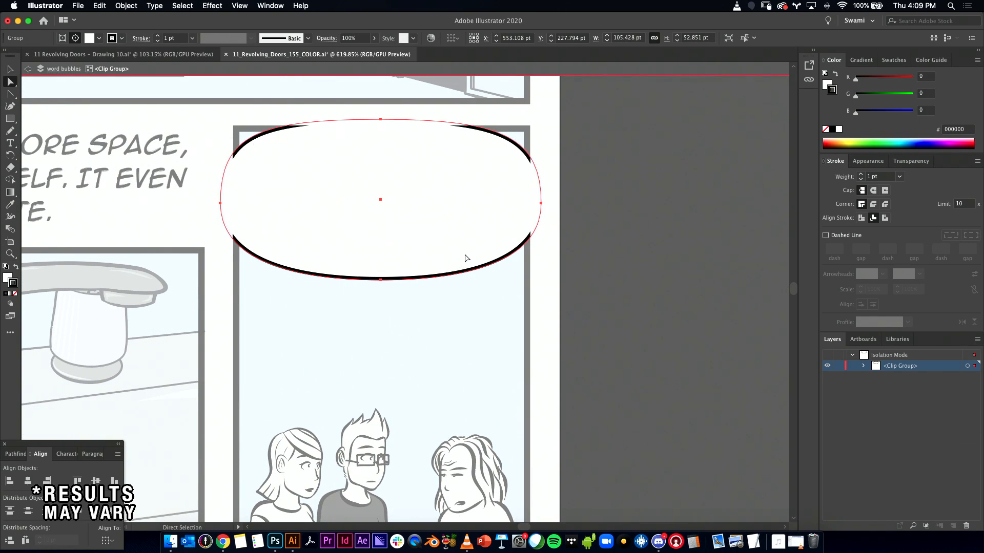
pyautogui.click(475, 251)
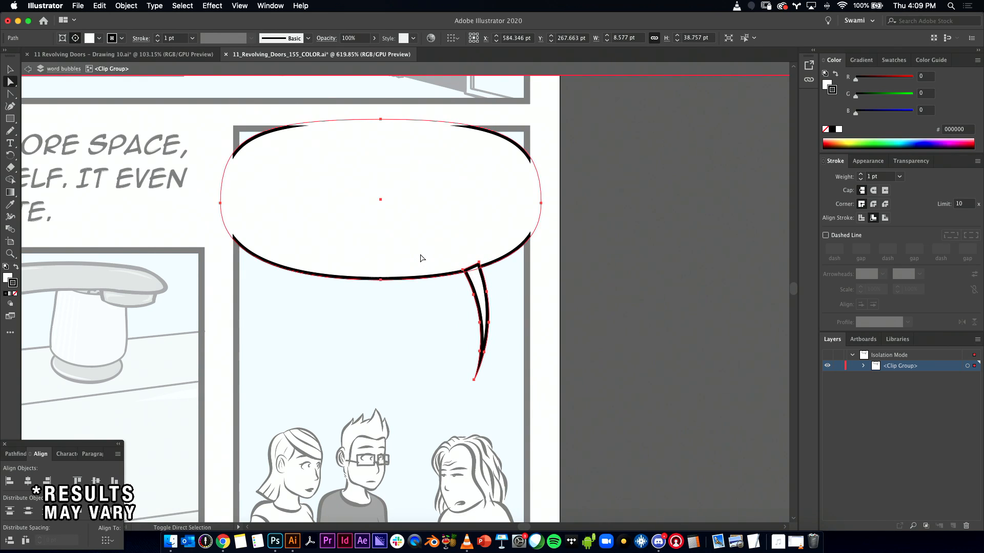
# - Unite the word bubble and its tail into one shape, and exit isolation mode
pyautogui.keyDown('shift'); pyautogui.click(420, 259); pyautogui.keyUp('shift')
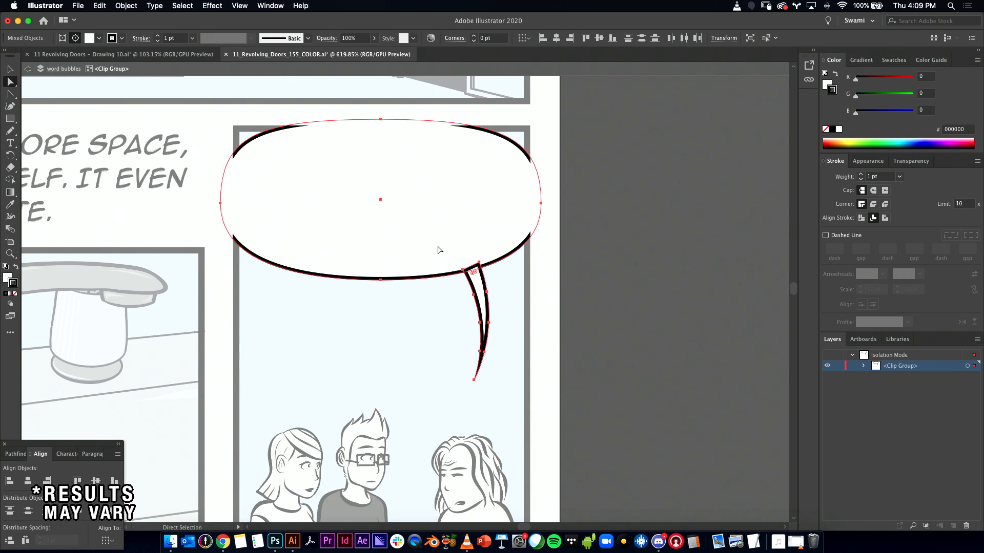
pyautogui.click(15, 454)
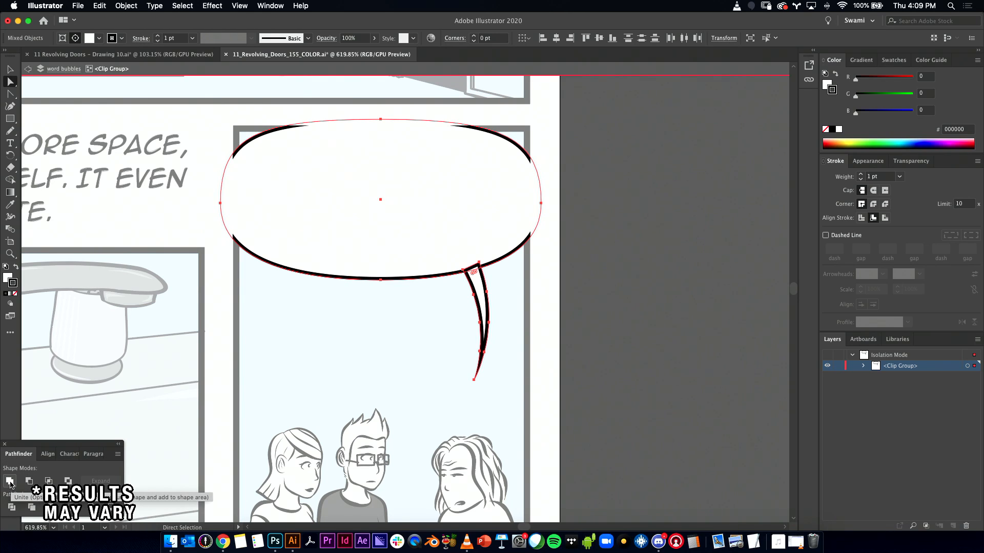
pyautogui.click(10, 482)
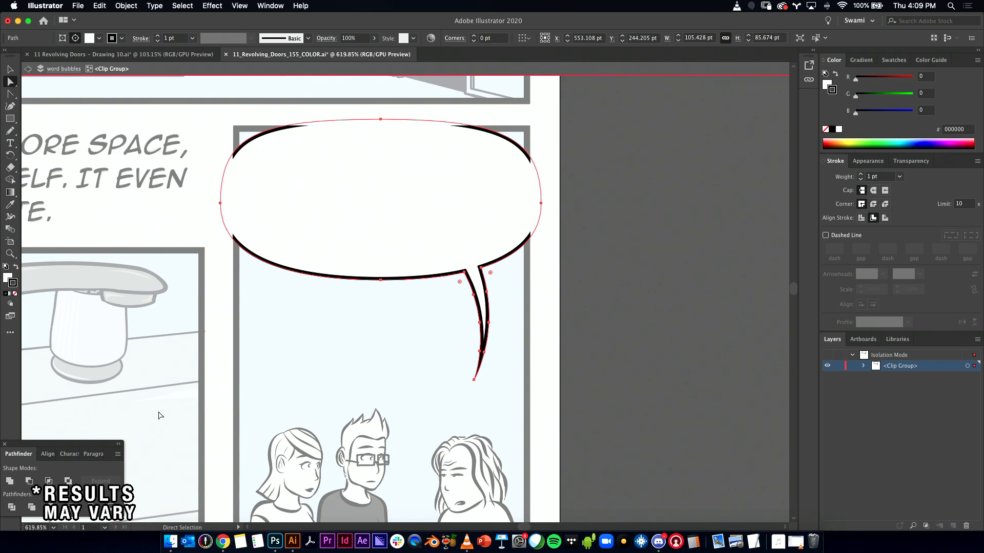
pyautogui.click(576, 309)
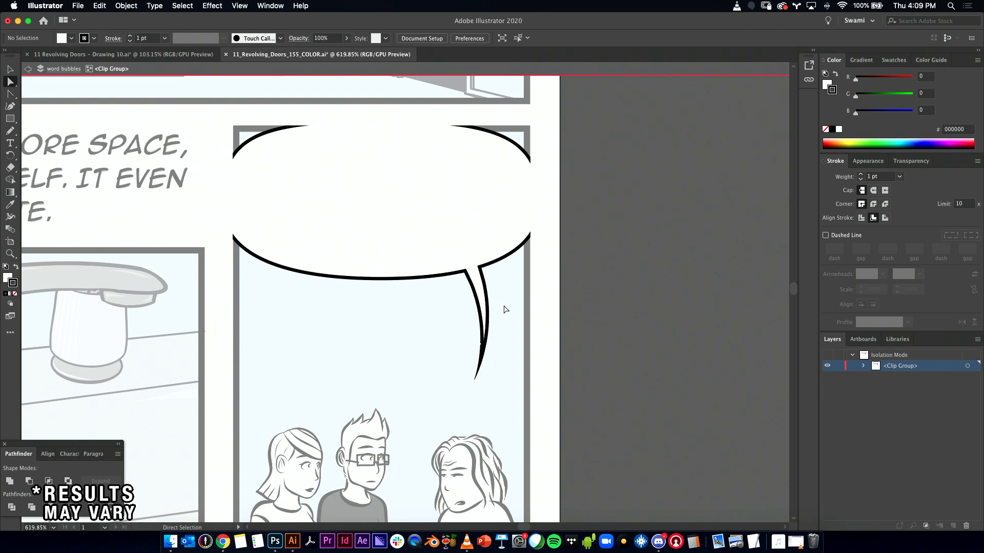
pyautogui.click(29, 70)
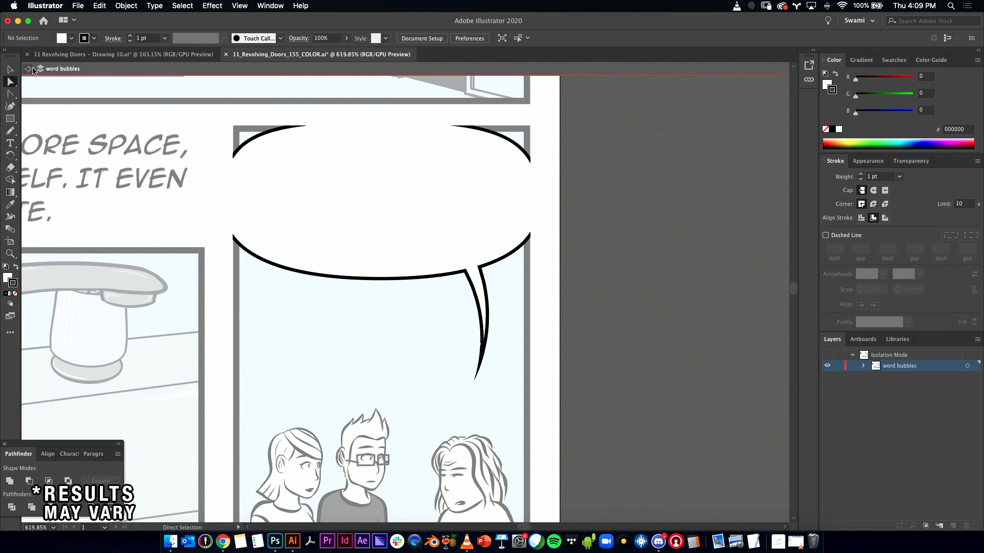
pyautogui.moveTo(613, 327); pyautogui.dragTo(479, 364)
pyautogui.moveTo(397, 391); pyautogui.dragTo(571, 351)
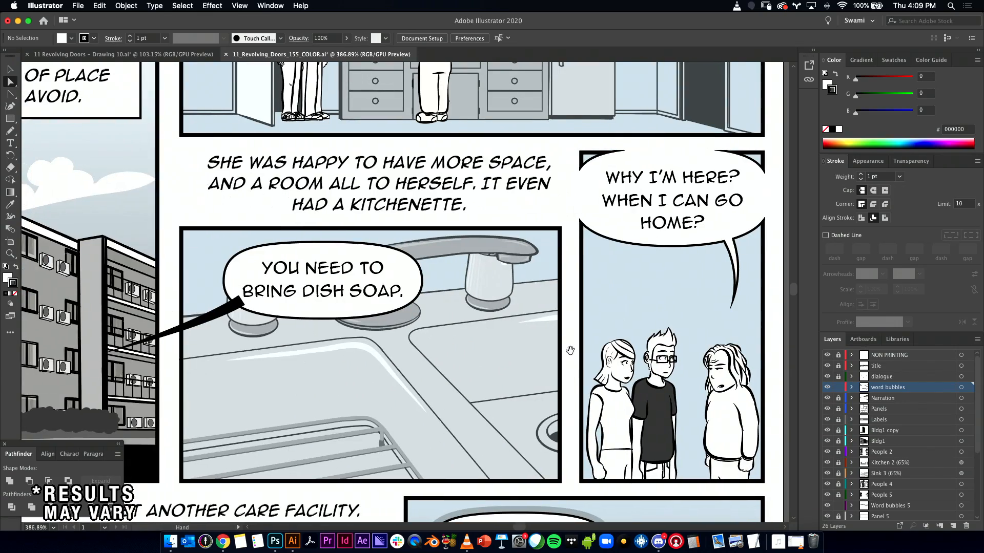
# - Extend the tip of the dish soap tail to the building's third-row balcony, making the tail about 162 × 31 pt
pyautogui.moveTo(726, 260)
pyautogui.mouseDown()
pyautogui.moveTo(754, 263)
pyautogui.moveTo(733, 271)
pyautogui.mouseUp()
pyautogui.moveTo(153, 303); pyautogui.dragTo(225, 301)
pyautogui.moveTo(260, 281); pyautogui.dragTo(434, 204)
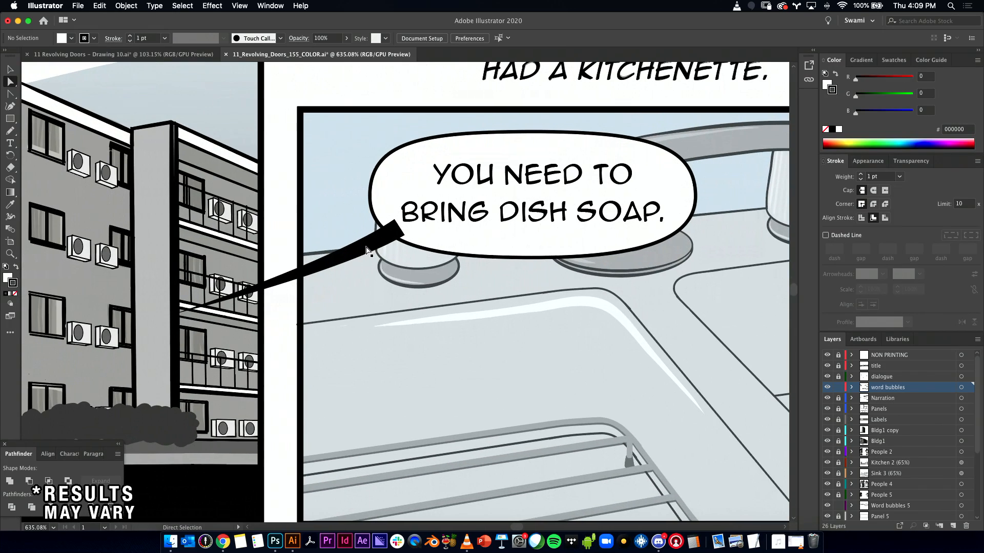
pyautogui.click(369, 246)
pyautogui.moveTo(524, 281); pyautogui.dragTo(359, 287)
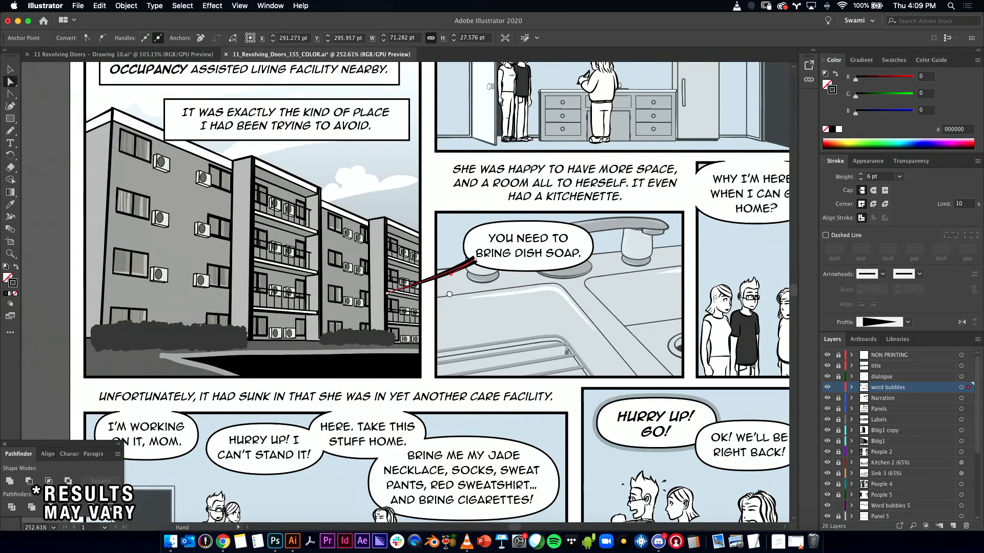
pyautogui.click(388, 295)
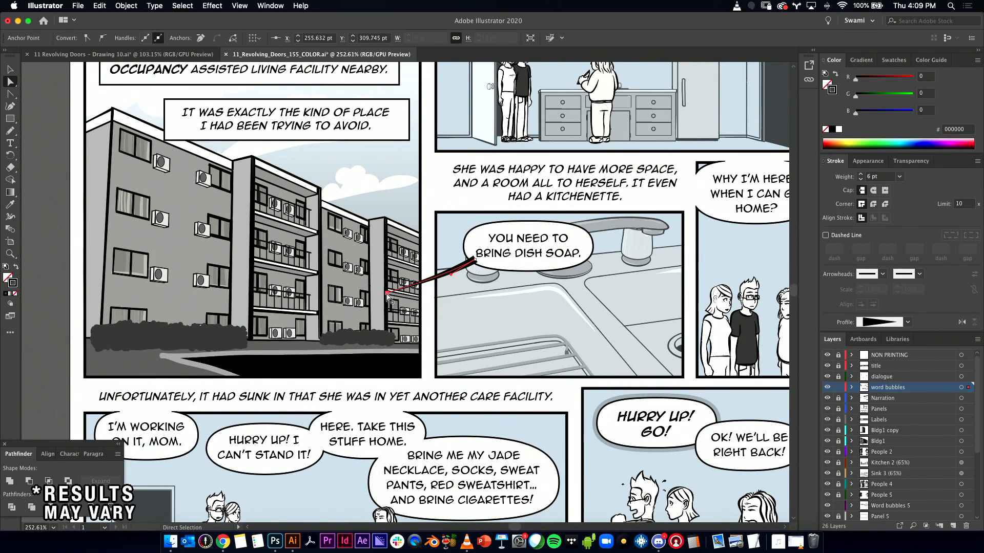
pyautogui.moveTo(388, 295); pyautogui.dragTo(271, 296)
# - Lengthen the direction handle at the dish soap tail's bubble end to deepen its curve
pyautogui.click(475, 260)
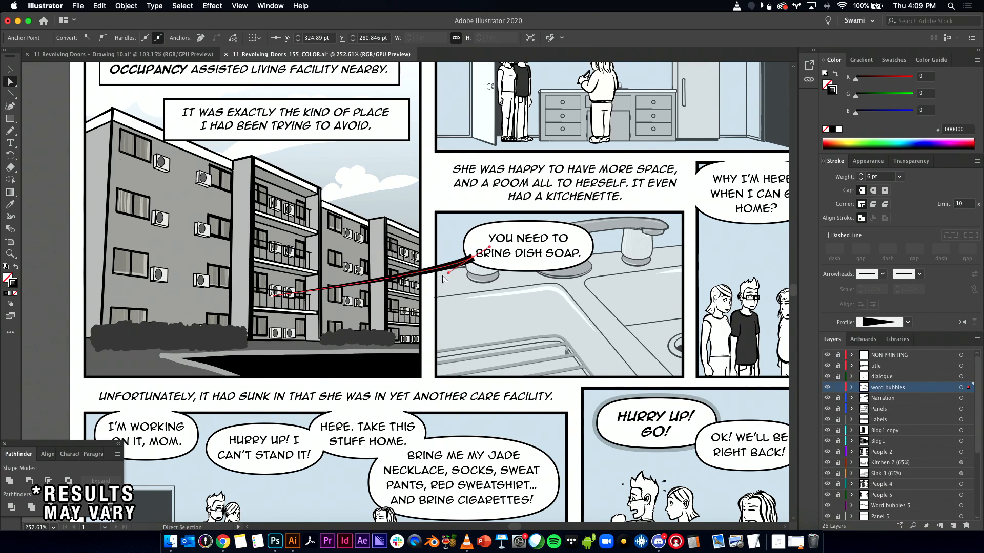
pyautogui.click(470, 262)
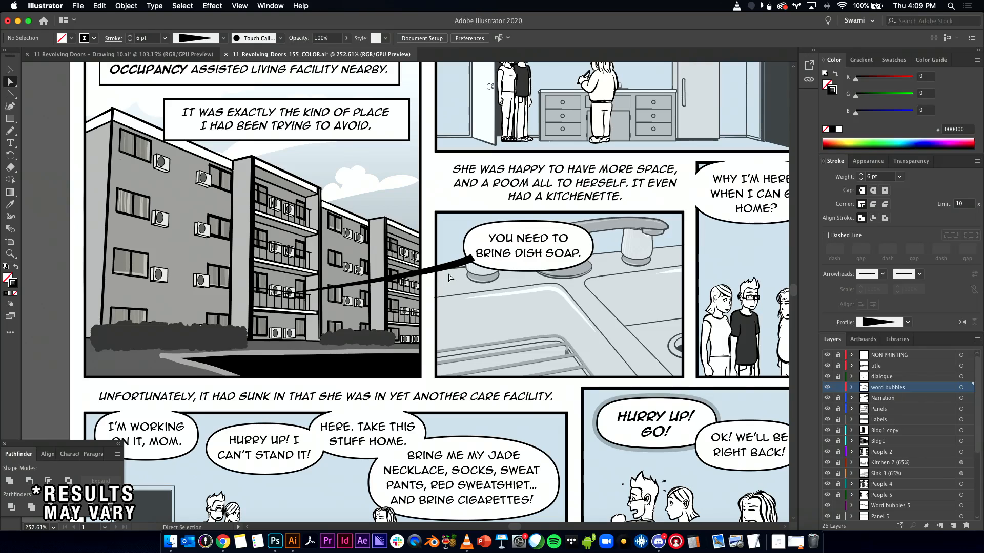
pyautogui.click(472, 259)
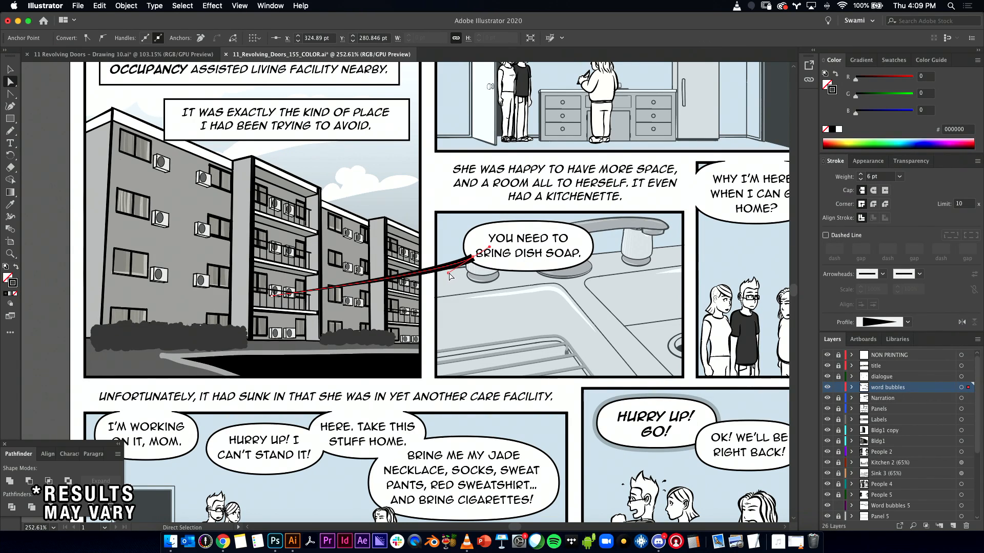
pyautogui.moveTo(449, 275); pyautogui.dragTo(432, 284)
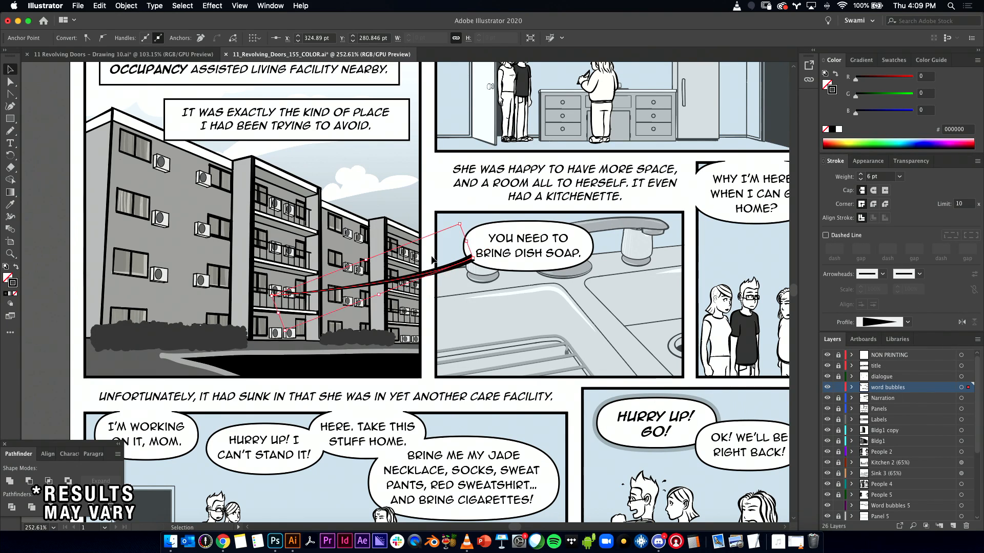
pyautogui.press('v')
pyautogui.click(438, 293)
# - Try to shorten the dish soap tail by pulling its tip back to the gutter beside the sink panel
pyautogui.scroll(3, 439, 293)
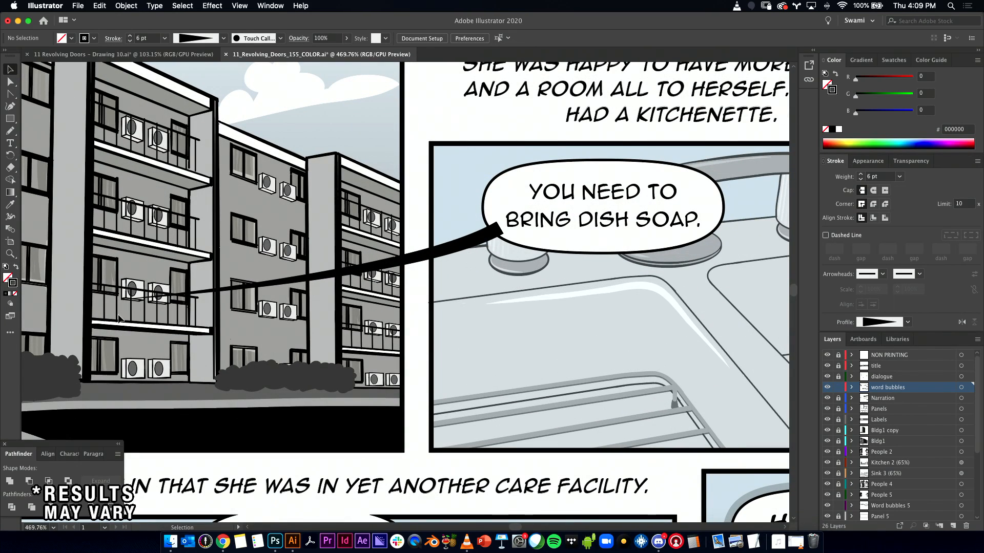
pyautogui.press('a')
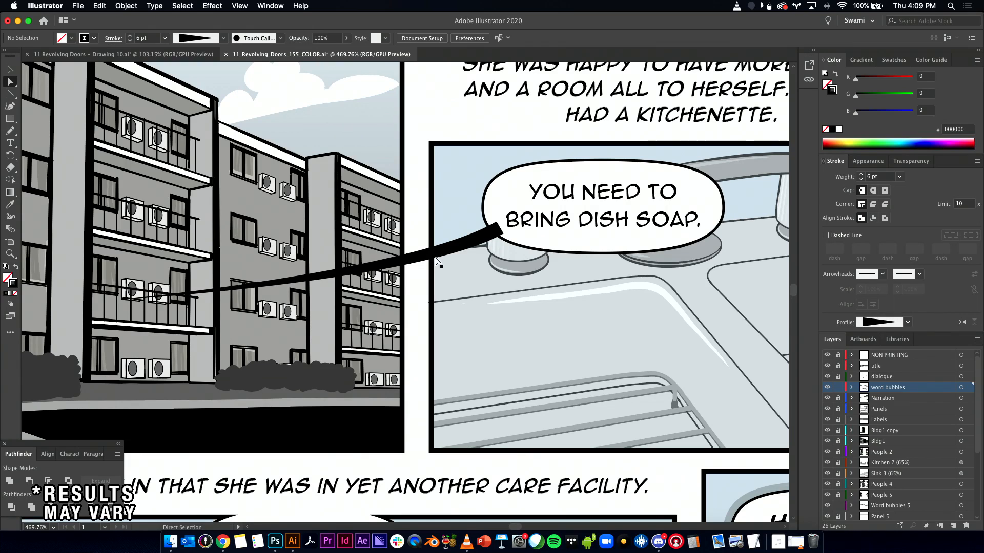
pyautogui.click(141, 303)
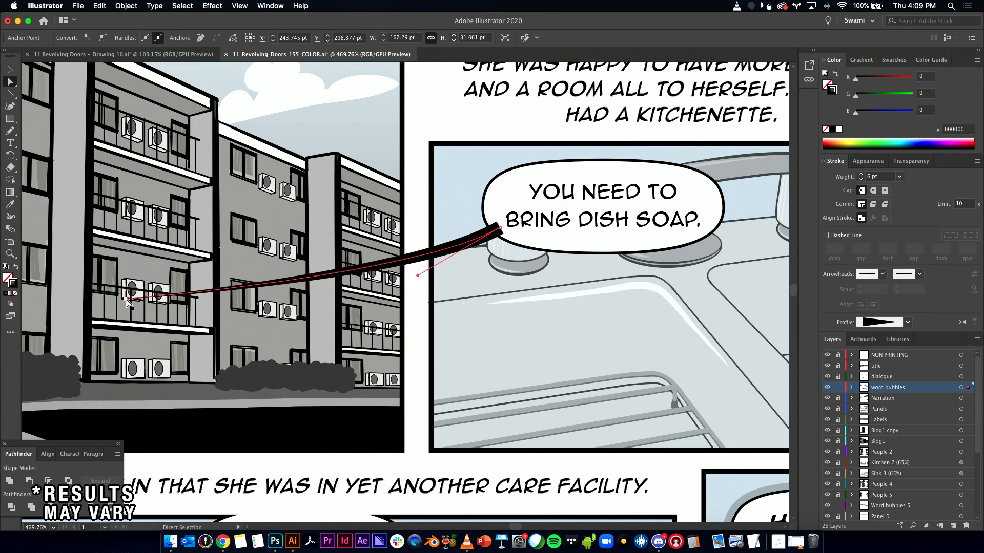
pyautogui.click(132, 300)
pyautogui.moveTo(132, 299); pyautogui.dragTo(419, 265)
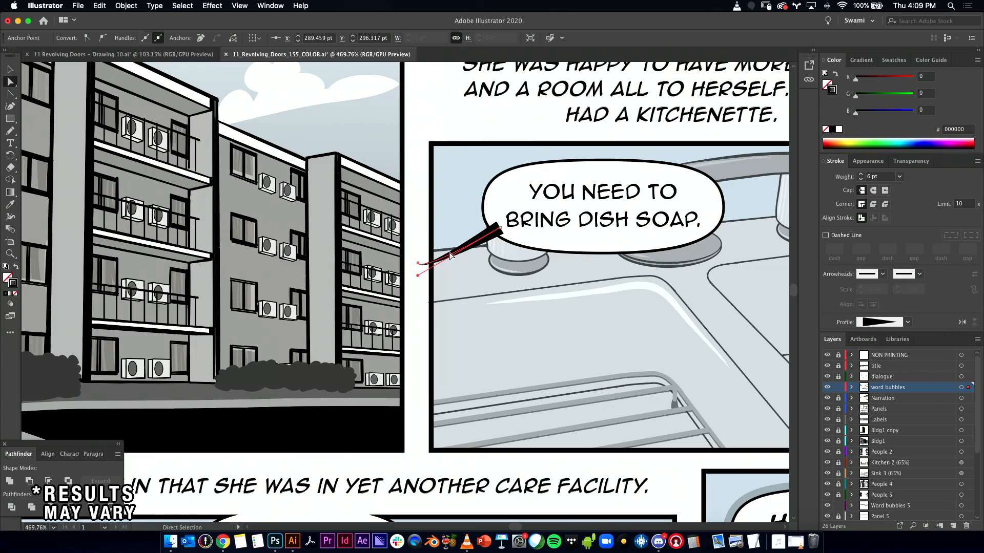
pyautogui.click(416, 267)
pyautogui.press('super+z')
pyautogui.press('super+z')
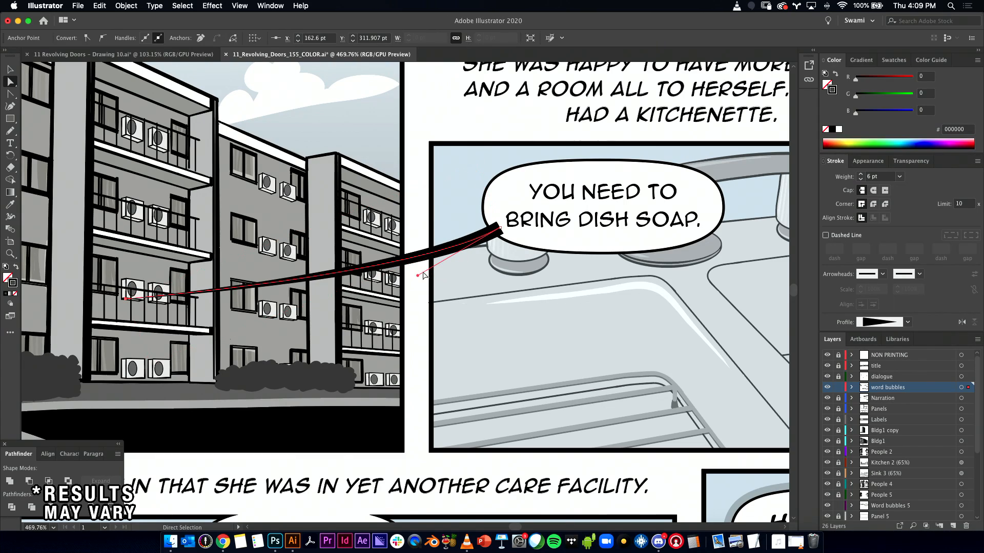
# - Outline the dish soap tail's stroke and give it the word bubble's white fill and 1 pt black stroke
pyautogui.scroll(-5, 419, 279)
pyautogui.press('v')
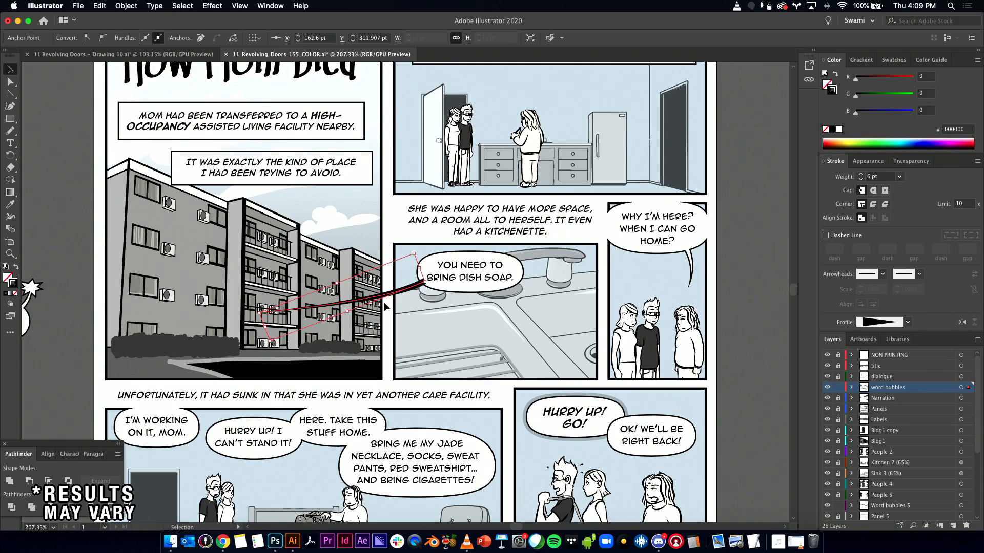
pyautogui.click(127, 6)
pyautogui.moveTo(157, 235)
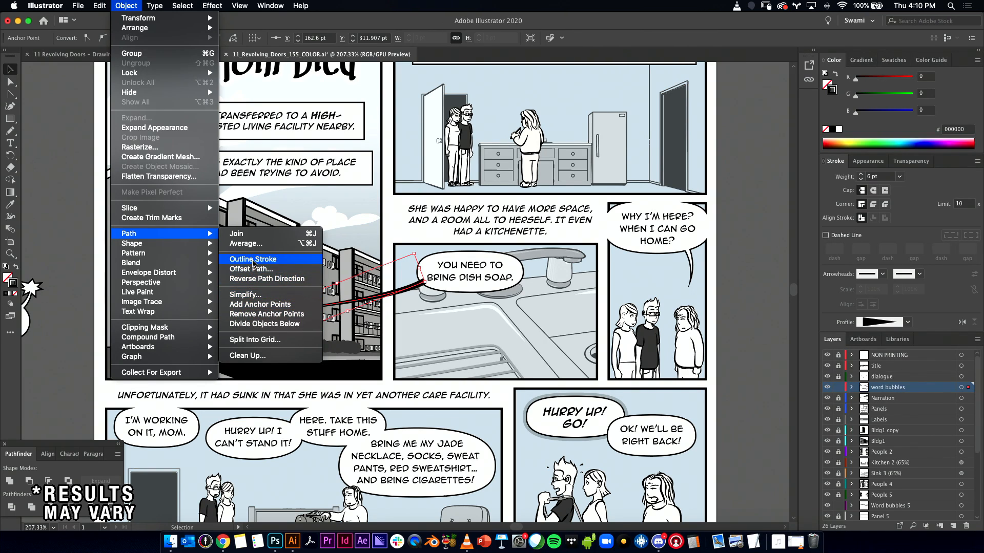
pyautogui.click(252, 262)
pyautogui.click(10, 204)
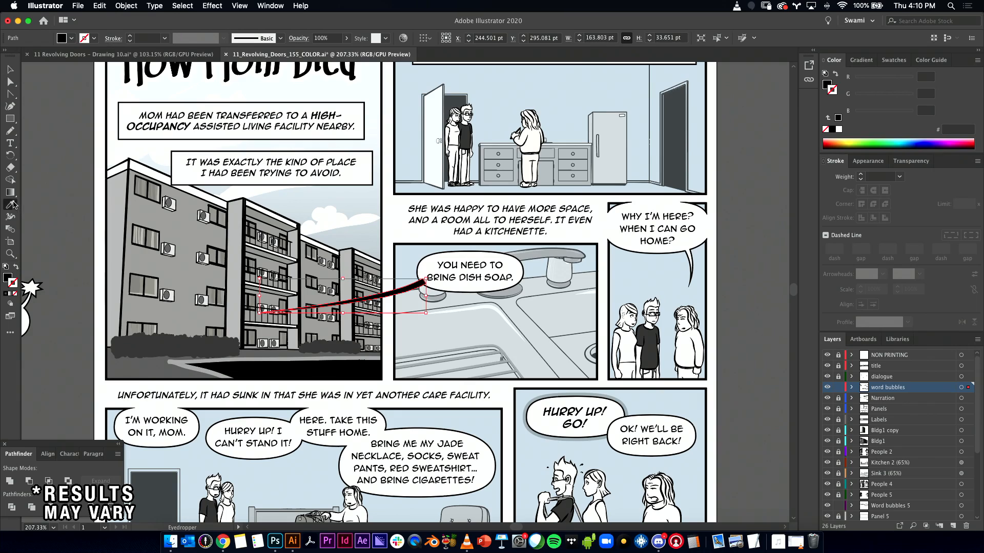
pyautogui.click(491, 251)
pyautogui.click(12, 69)
# - Unite the outlined tail and the dish soap bubble into one shape
pyautogui.scroll(5, 435, 267)
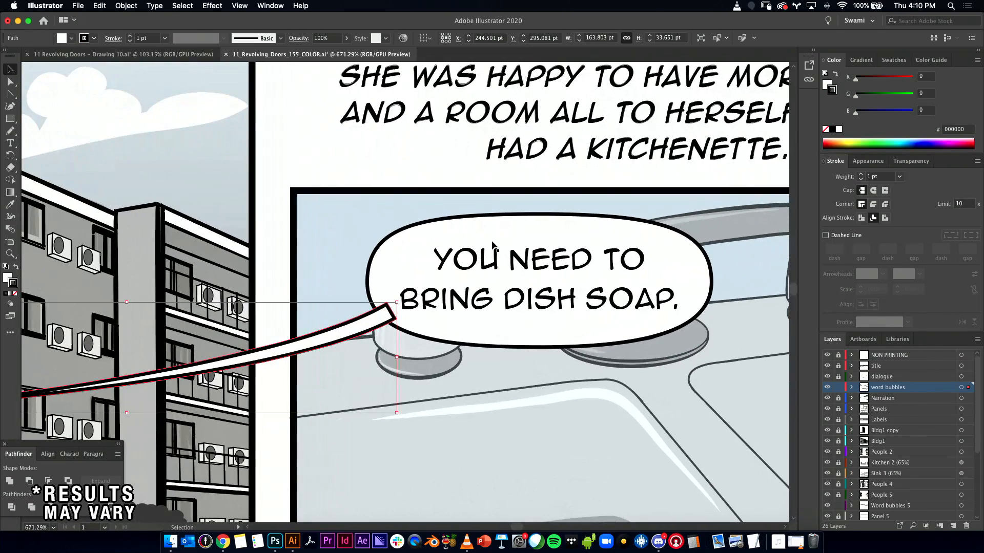
pyautogui.keyDown('shift'); pyautogui.click(509, 227); pyautogui.keyUp('shift')
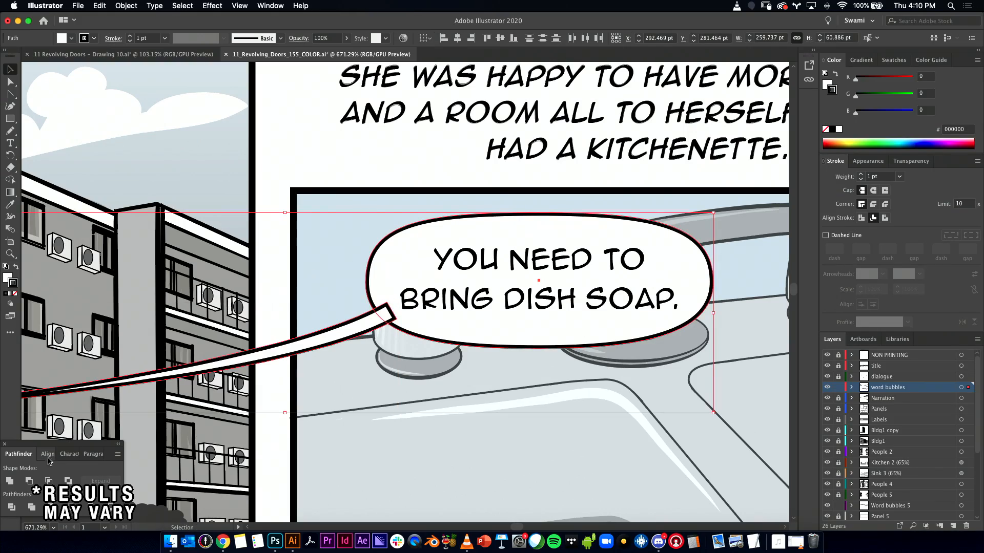
pyautogui.click(10, 483)
# - Copy the sink panel's frame from the Panels layer and paste it in place on the word bubbles layer, keeping Panels locked
pyautogui.moveTo(508, 384); pyautogui.dragTo(359, 384)
pyautogui.moveTo(462, 379); pyautogui.dragTo(366, 282)
pyautogui.moveTo(298, 272); pyautogui.dragTo(461, 276)
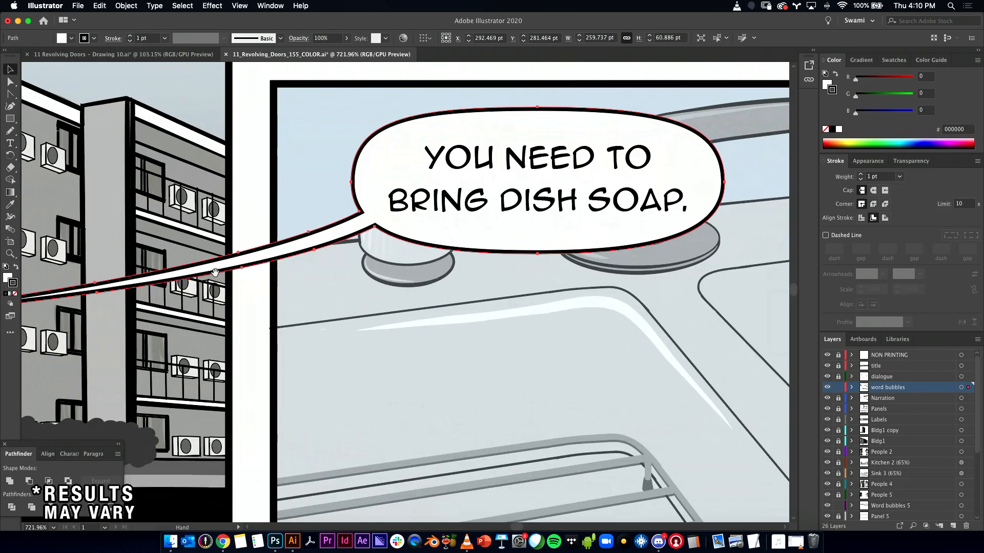
pyautogui.moveTo(348, 287); pyautogui.dragTo(327, 264)
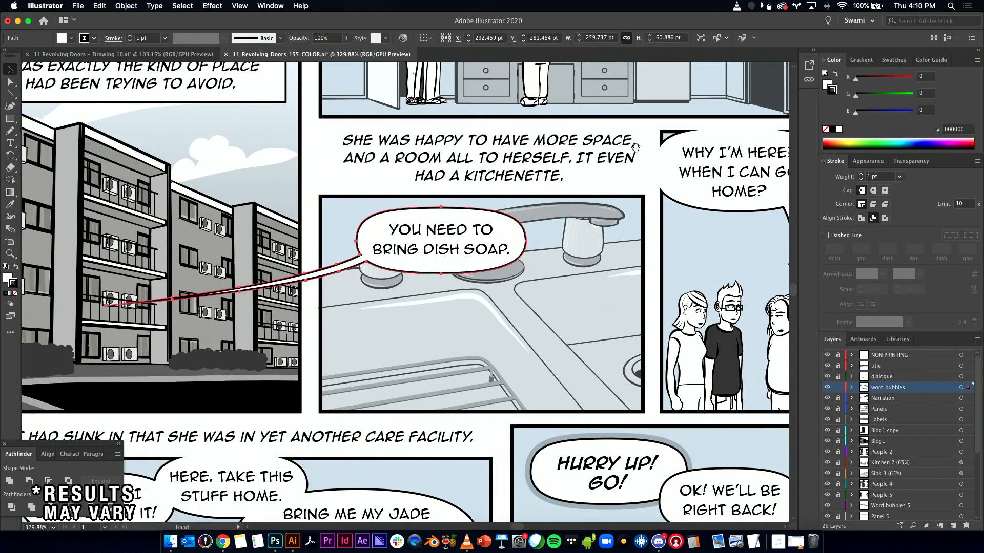
pyautogui.click(837, 409)
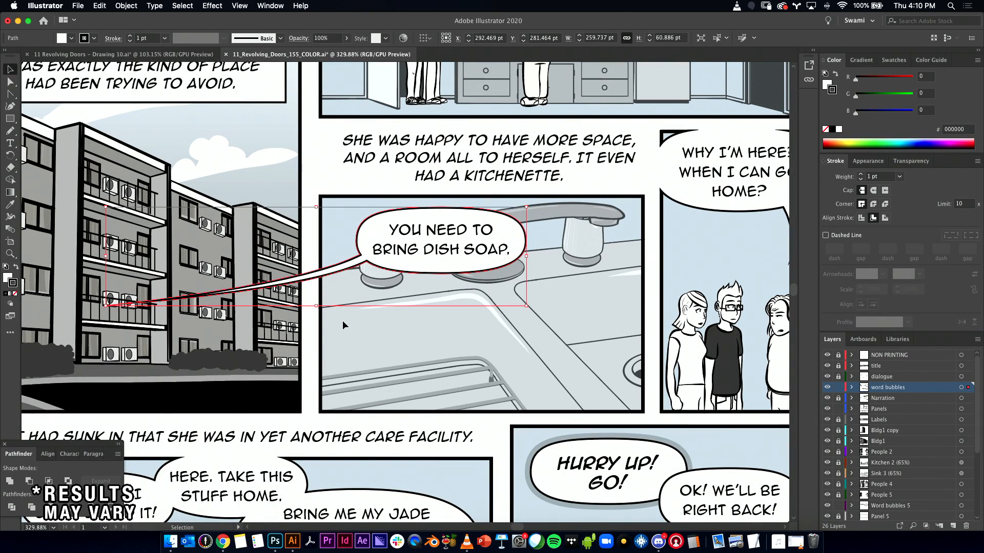
pyautogui.click(321, 338)
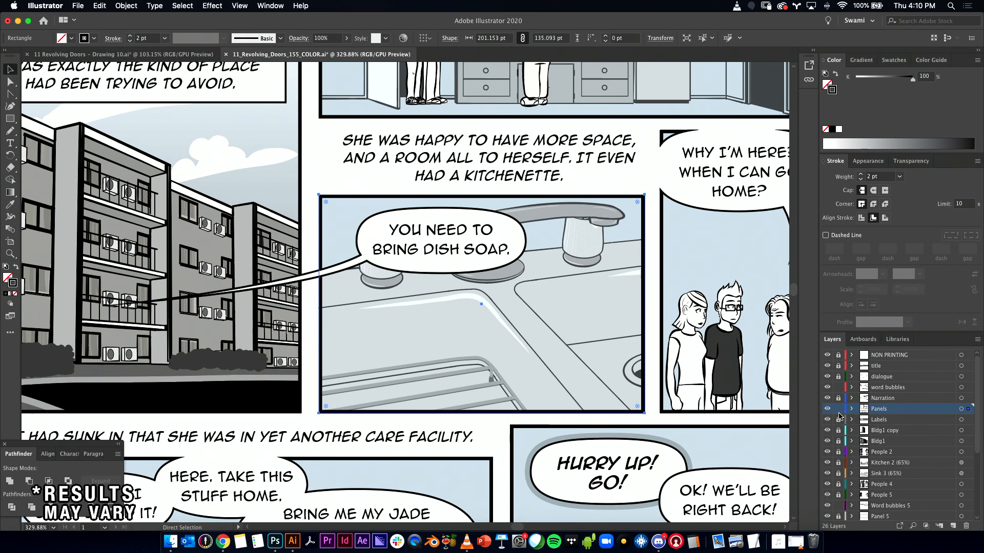
pyautogui.press('super+shift+a')
pyautogui.click(876, 387)
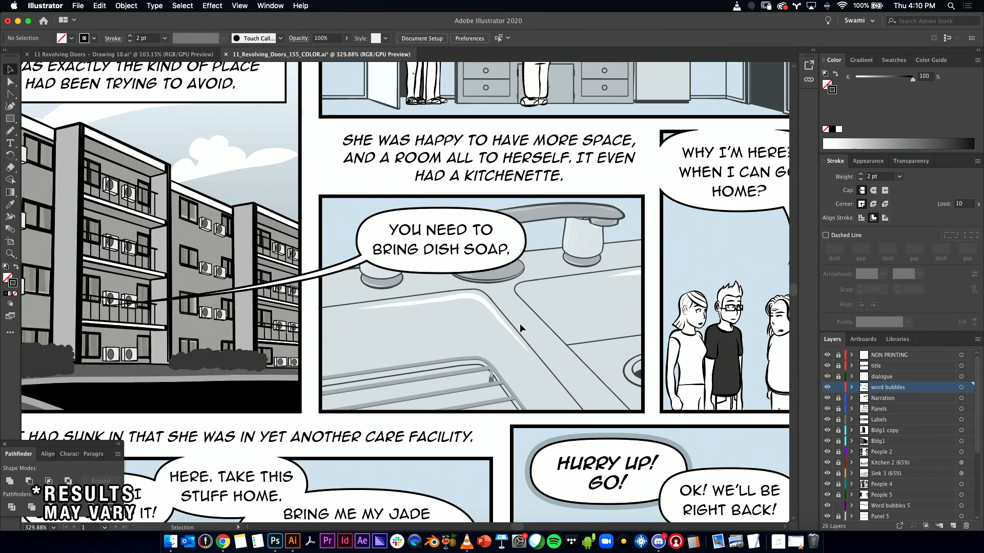
pyautogui.click(342, 276)
# - Make a clipping mask from the copied sink panel frame and the dish soap bubble so the tail is cropped at the frame
pyautogui.scroll(5, 354, 271)
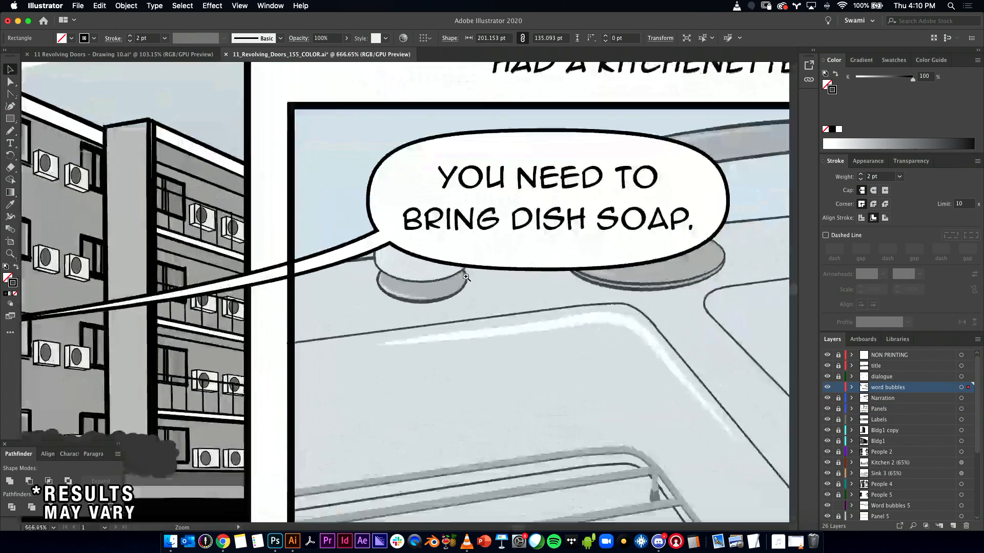
pyautogui.click(316, 270)
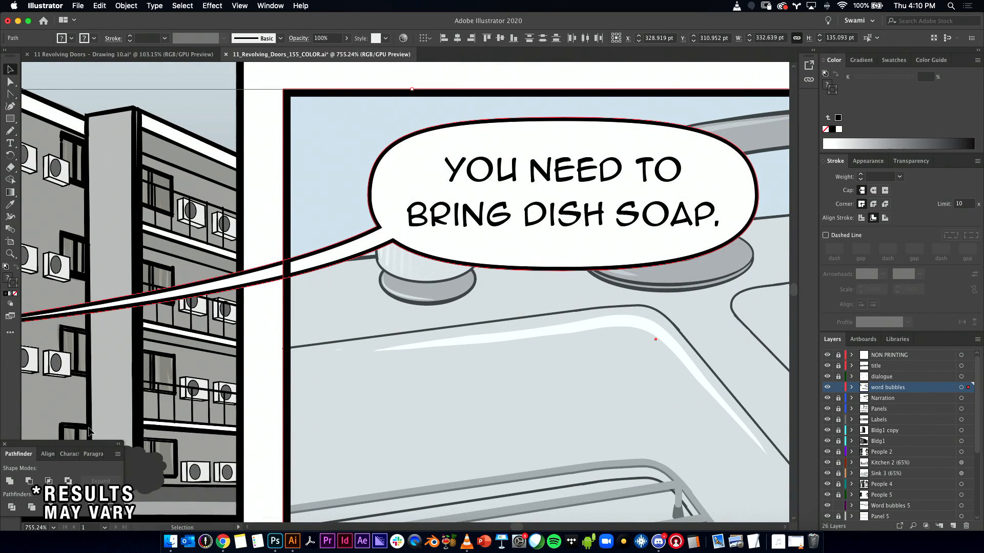
pyautogui.click(129, 6)
pyautogui.moveTo(167, 329)
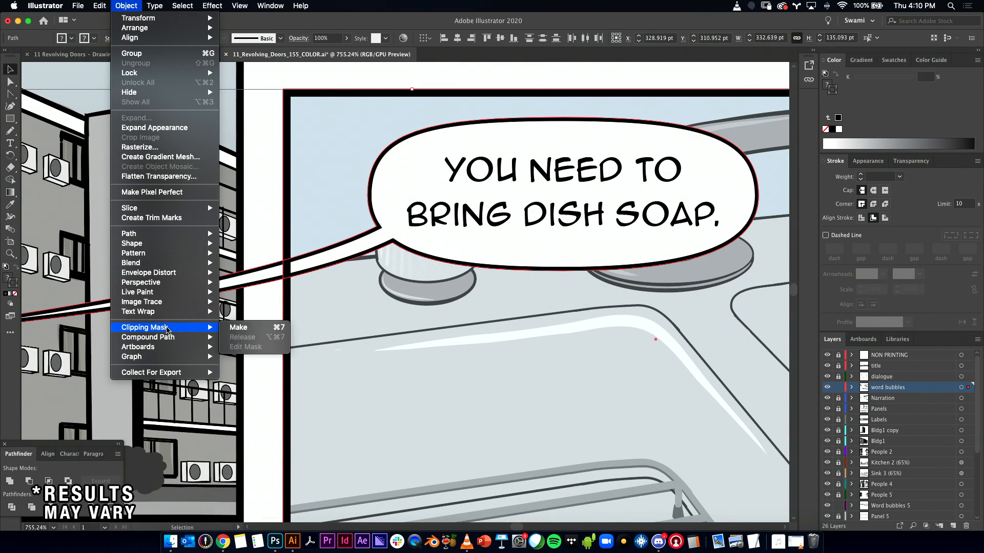
pyautogui.click(239, 328)
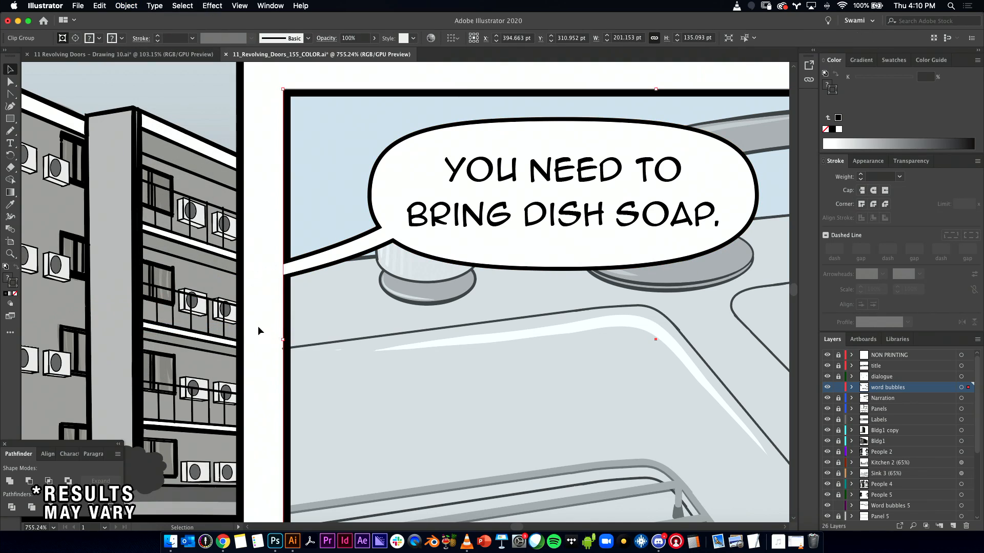
pyautogui.click(259, 327)
# - Cover the seam where the clipped tail meets the gutter with a white, strokeless rectangle about 0.3 × 2.9 pt
pyautogui.press('super+space')
pyautogui.moveTo(274, 239); pyautogui.dragTo(391, 262)
pyautogui.press('super+space')
pyautogui.moveTo(287, 313); pyautogui.dragTo(433, 311)
pyautogui.click(11, 119)
pyautogui.press('super+space')
pyautogui.moveTo(331, 302); pyautogui.dragTo(425, 302)
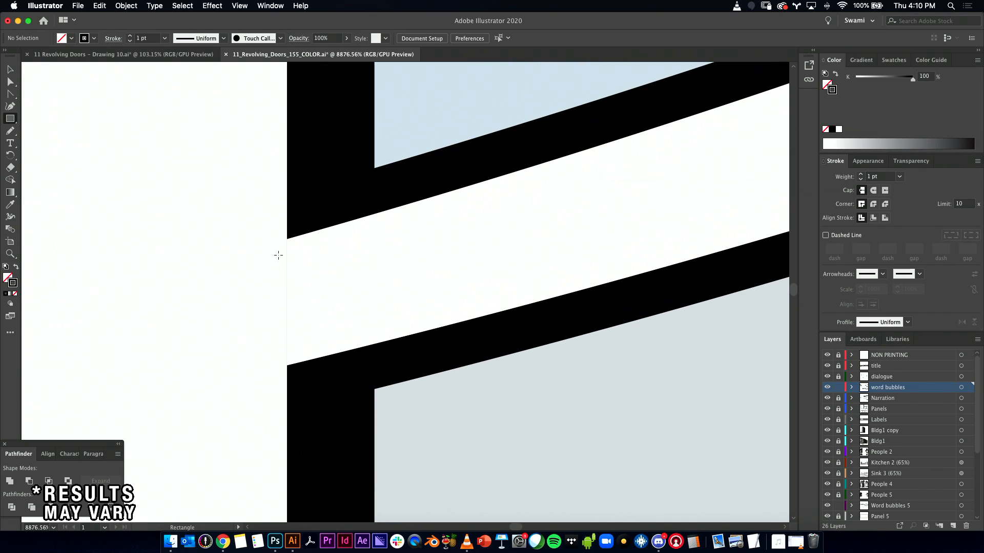
pyautogui.moveTo(291, 284); pyautogui.dragTo(295, 364)
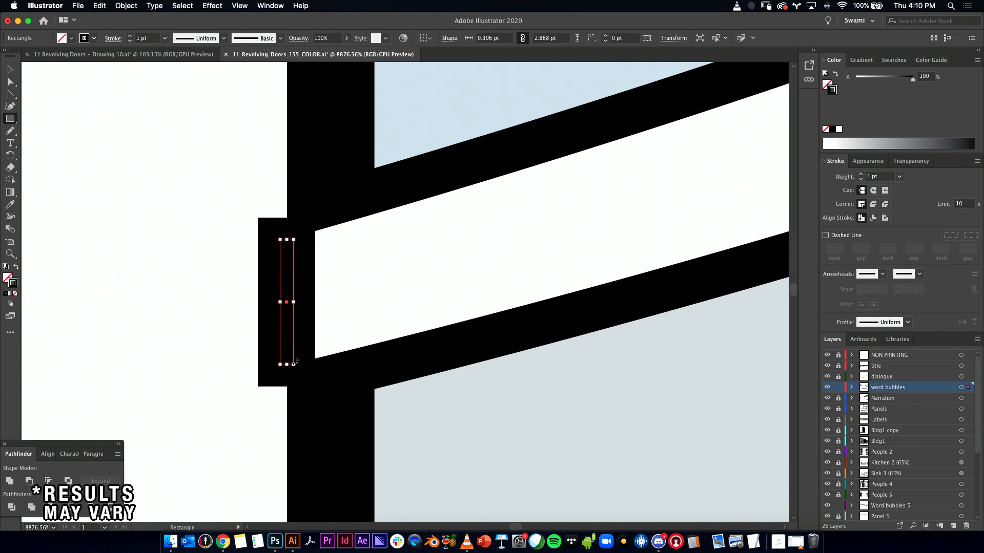
pyautogui.click(16, 293)
# - Reshape the white patch's corners to follow the slanted edges of the clipped tail
pyautogui.press('a')
pyautogui.moveTo(281, 271); pyautogui.dragTo(403, 179)
pyautogui.click(345, 140)
pyautogui.moveTo(346, 139); pyautogui.dragTo(316, 141)
pyautogui.moveTo(316, 412); pyautogui.dragTo(348, 409)
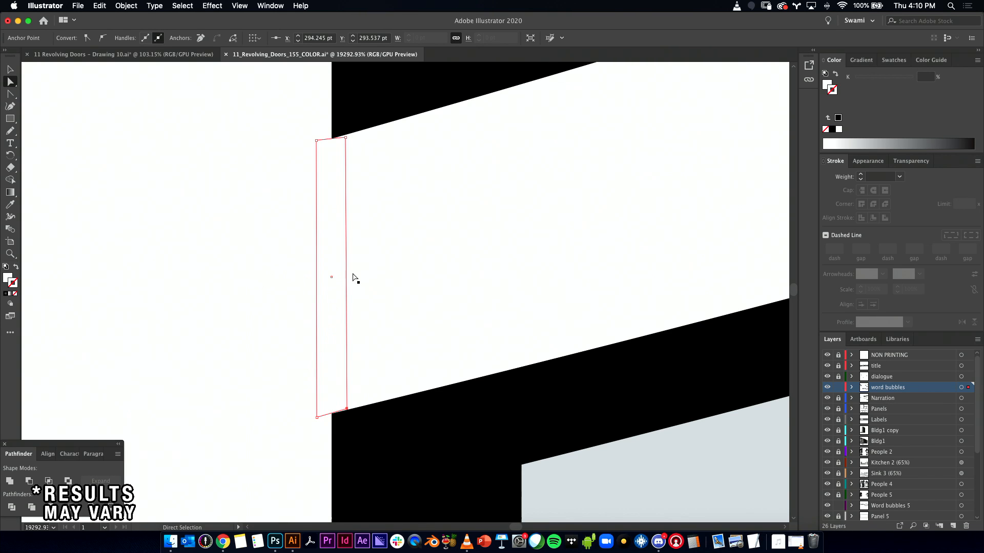
pyautogui.click(251, 344)
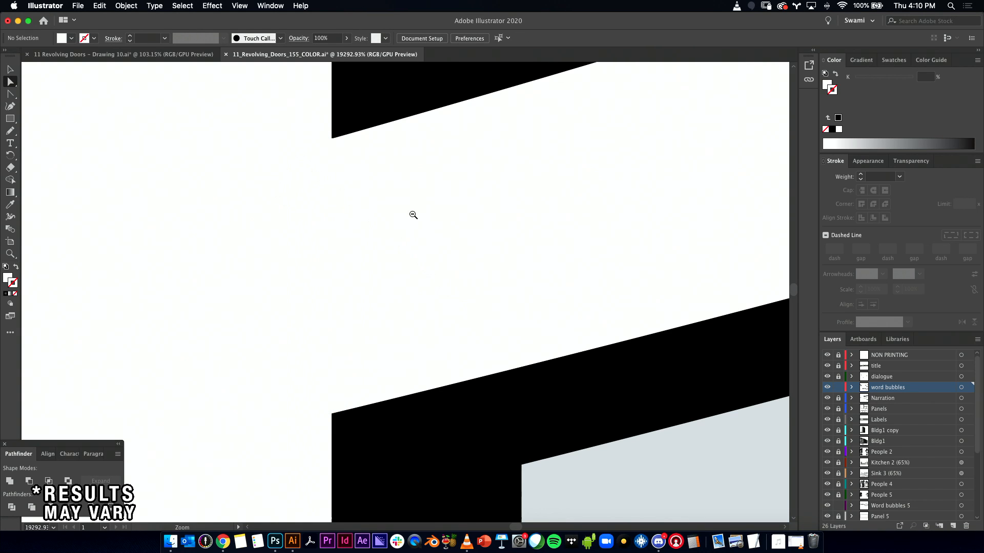
# - Move the white patch, the dish soap bubble's clip group and its dialogue text down together by about 36 pt
pyautogui.moveTo(496, 243); pyautogui.dragTo(307, 265)
pyautogui.moveTo(551, 280); pyautogui.dragTo(457, 319)
pyautogui.moveTo(617, 287); pyautogui.dragTo(323, 223)
pyautogui.moveTo(451, 250); pyautogui.dragTo(396, 286)
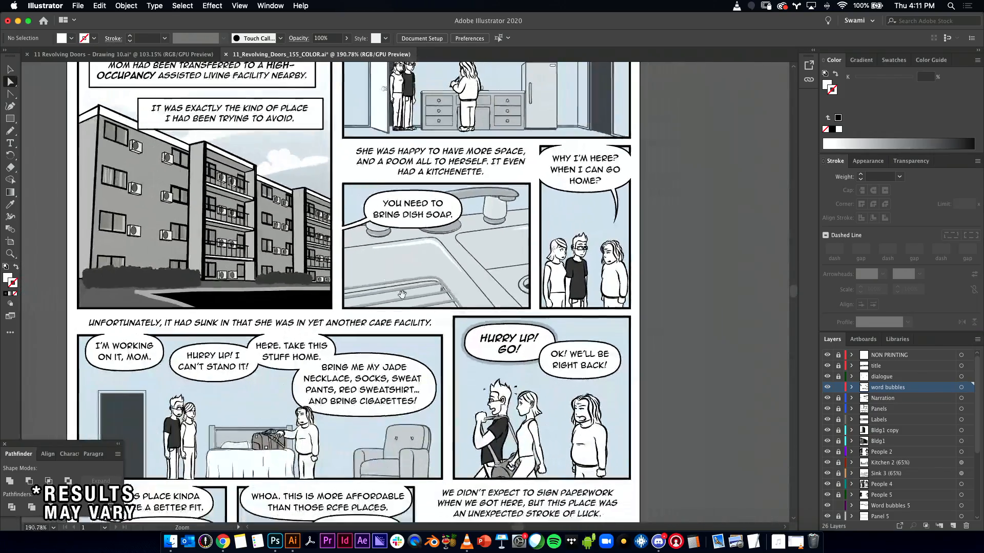
pyautogui.moveTo(389, 249); pyautogui.dragTo(431, 292)
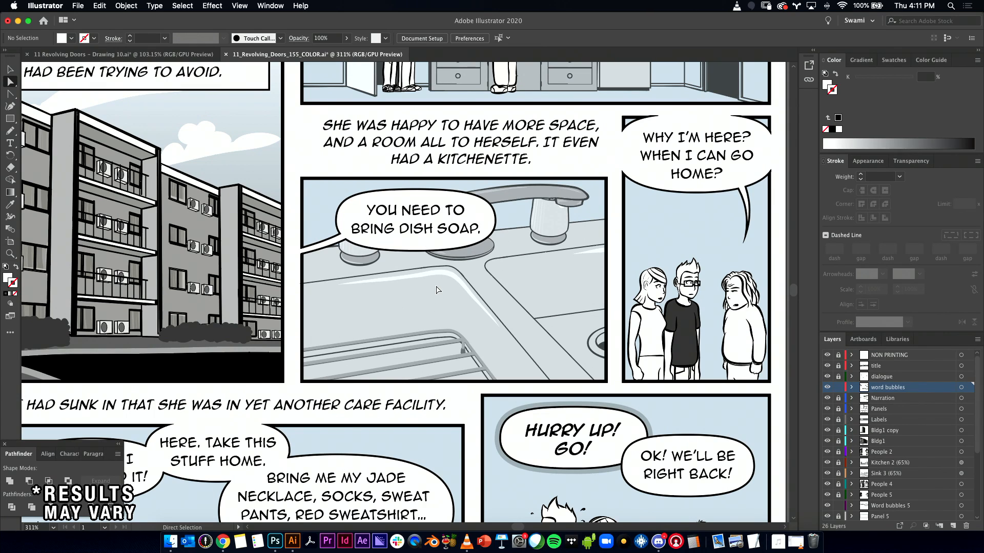
pyautogui.moveTo(357, 297); pyautogui.dragTo(439, 303)
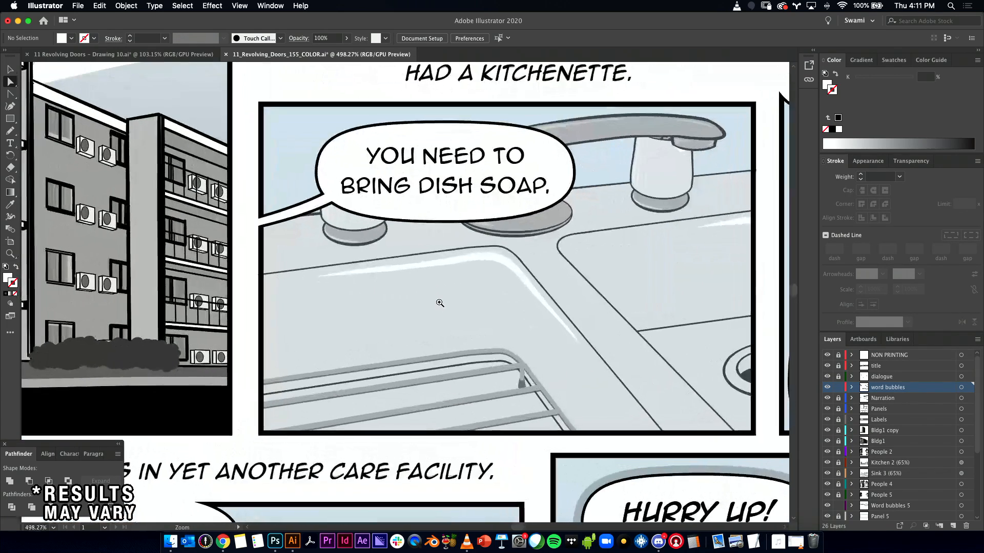
pyautogui.click(260, 227)
pyautogui.moveTo(269, 235); pyautogui.dragTo(468, 246)
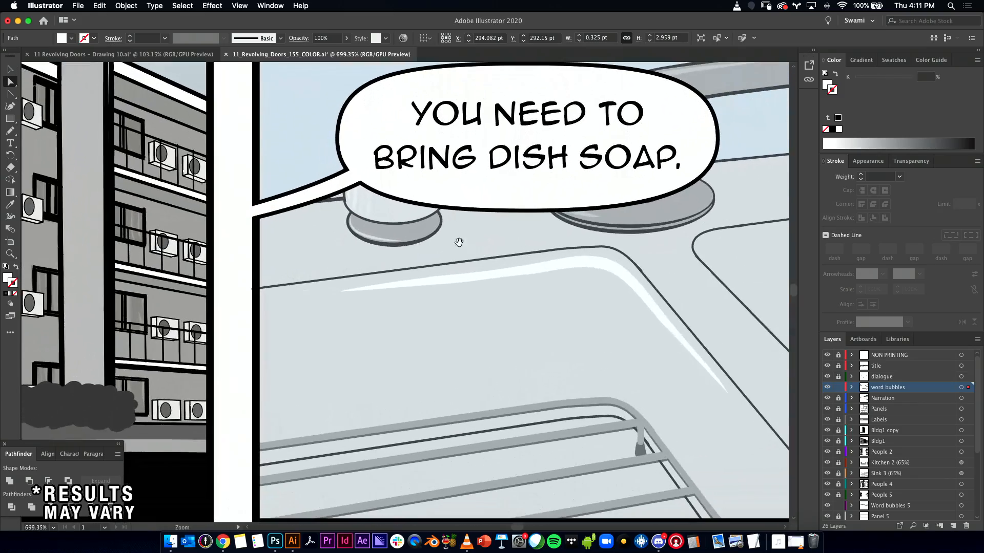
pyautogui.click(239, 233)
pyautogui.press('v')
pyautogui.moveTo(255, 222); pyautogui.dragTo(302, 188)
pyautogui.click(278, 158)
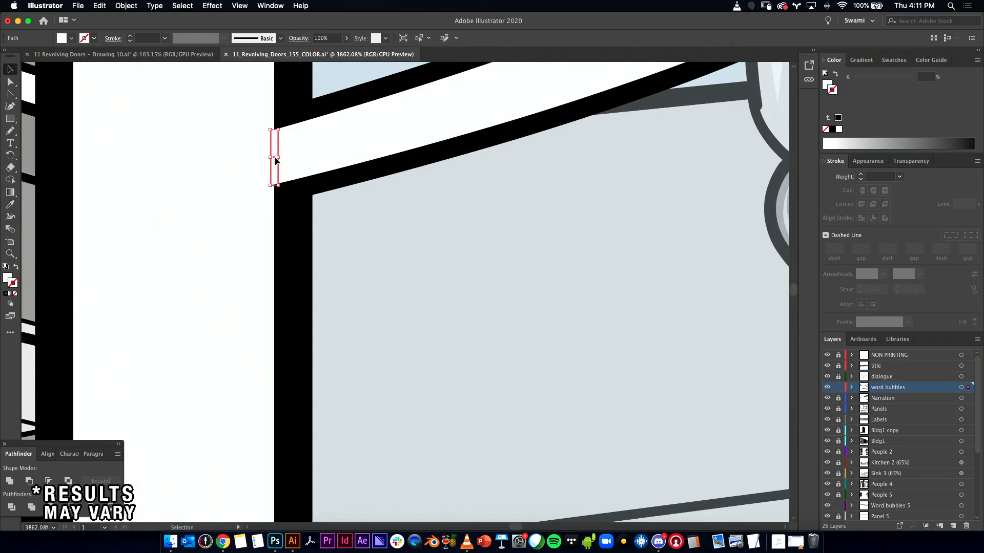
pyautogui.moveTo(589, 222); pyautogui.dragTo(266, 262)
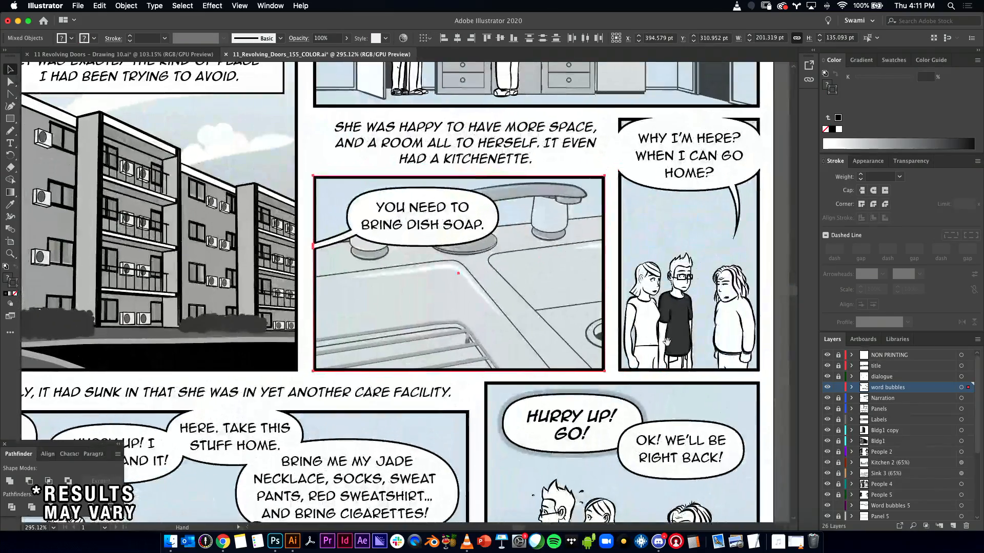
pyautogui.keyDown('shift'); pyautogui.click(418, 220); pyautogui.keyUp('shift')
pyautogui.moveTo(418, 220); pyautogui.dragTo(249, 218)
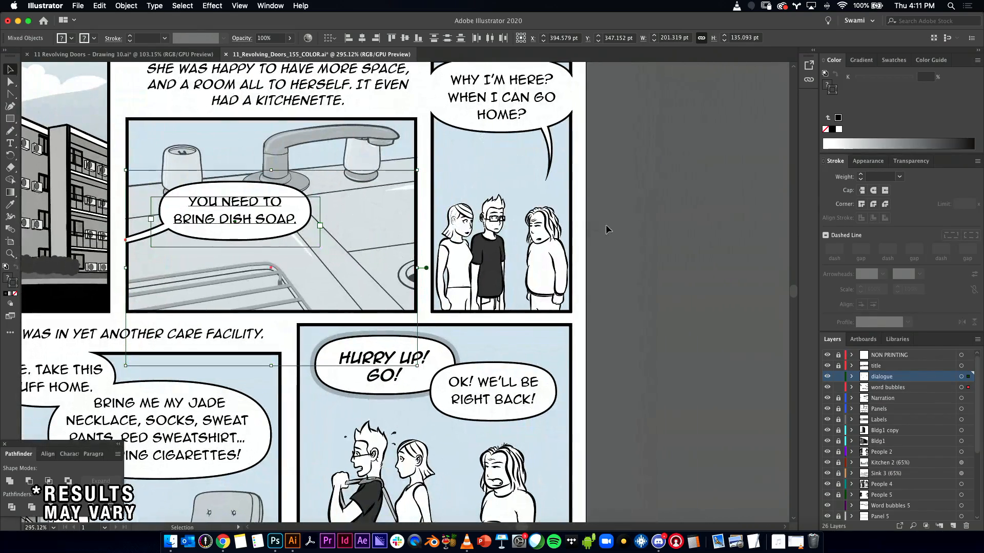
pyautogui.click(601, 229)
# - Reflect the dish soap bubble's clip group across the horizontal axis
pyautogui.scroll(-4, 592, 257)
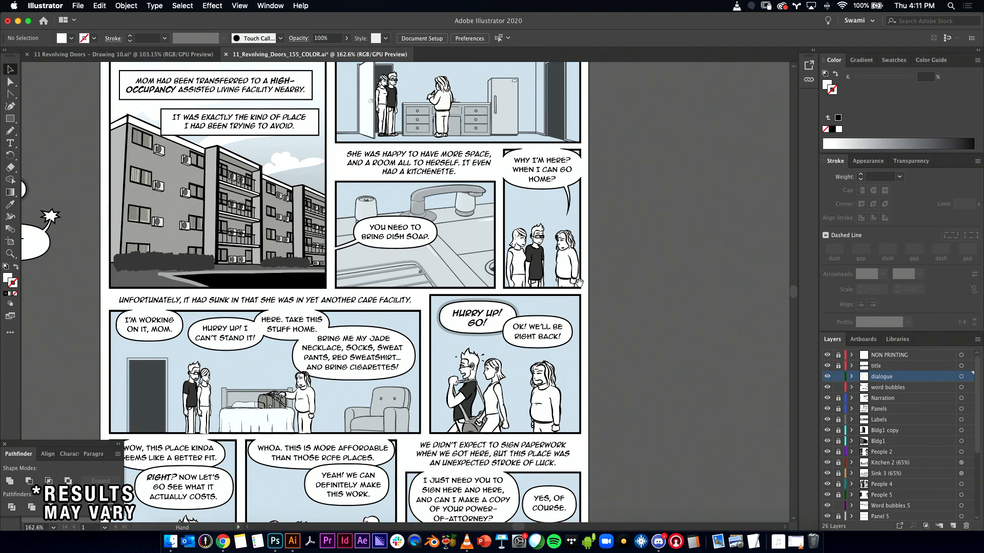
pyautogui.scroll(5, 349, 238)
pyautogui.click(391, 219)
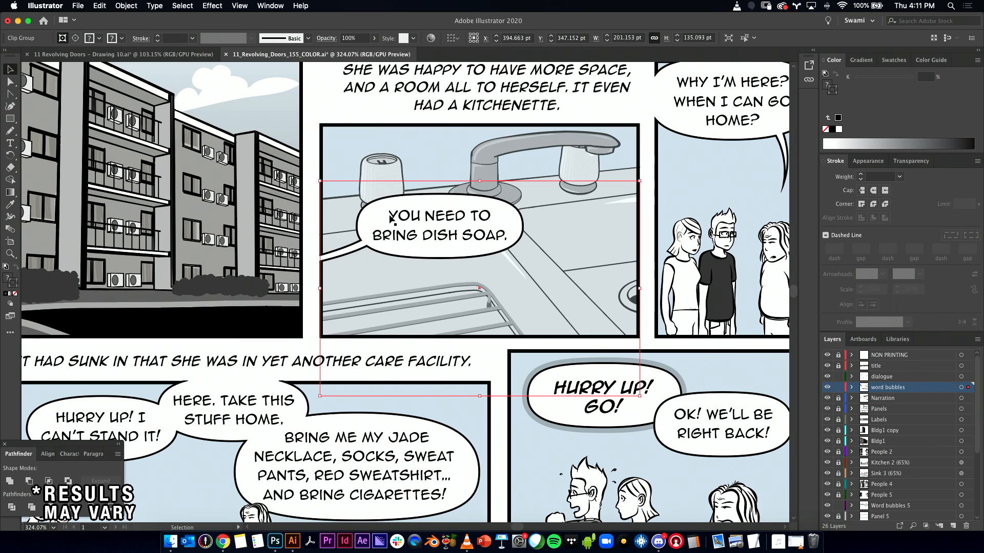
pyautogui.click(127, 6)
pyautogui.moveTo(141, 20)
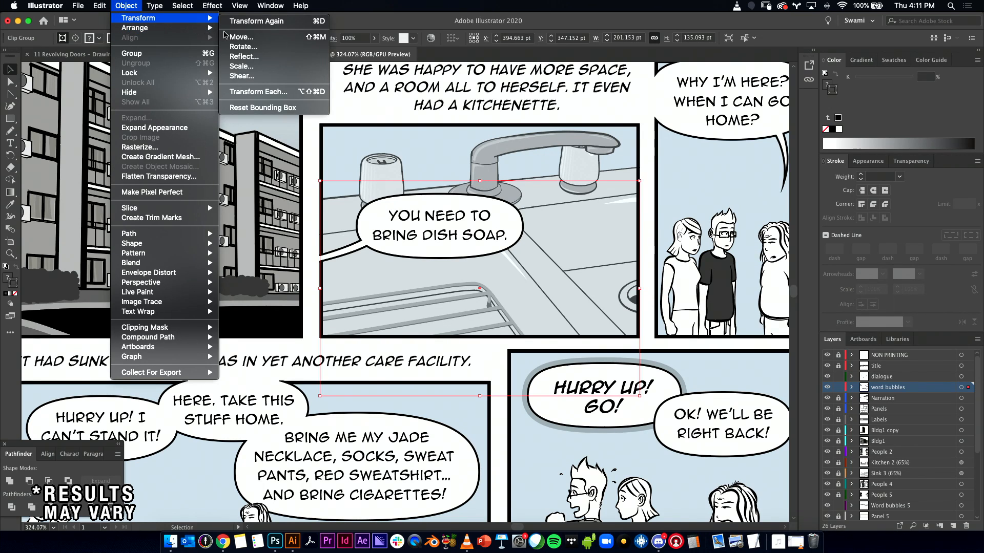
pyautogui.click(242, 56)
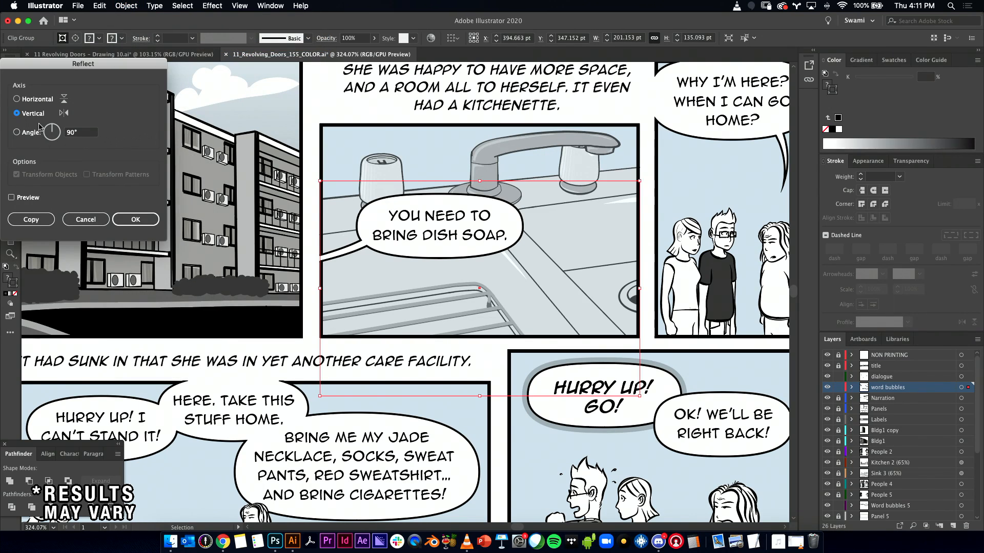
pyautogui.click(135, 219)
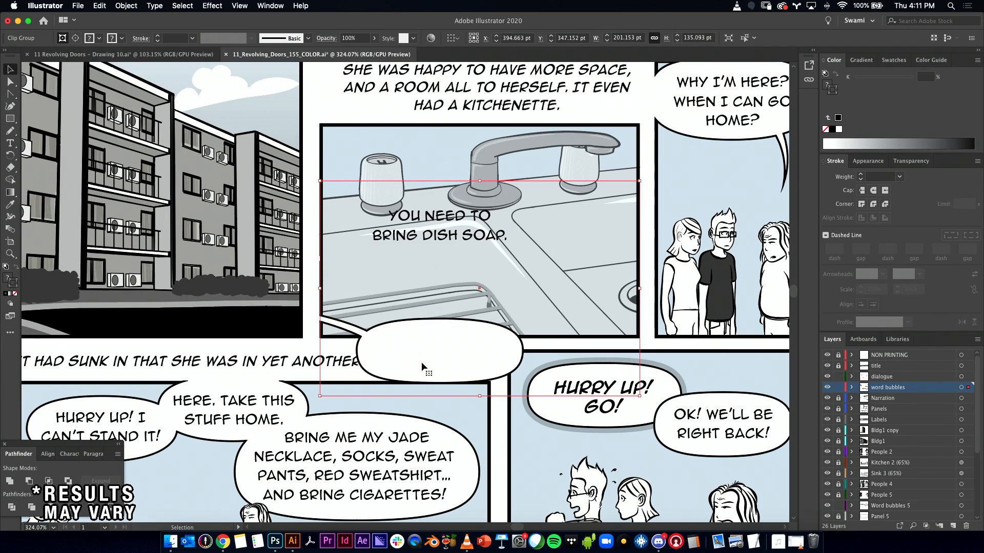
# - Move the flipped dish soap bubble's clip group up about 77 pt and its dialogue text down about 6 pt
pyautogui.moveTo(422, 362); pyautogui.dragTo(425, 237)
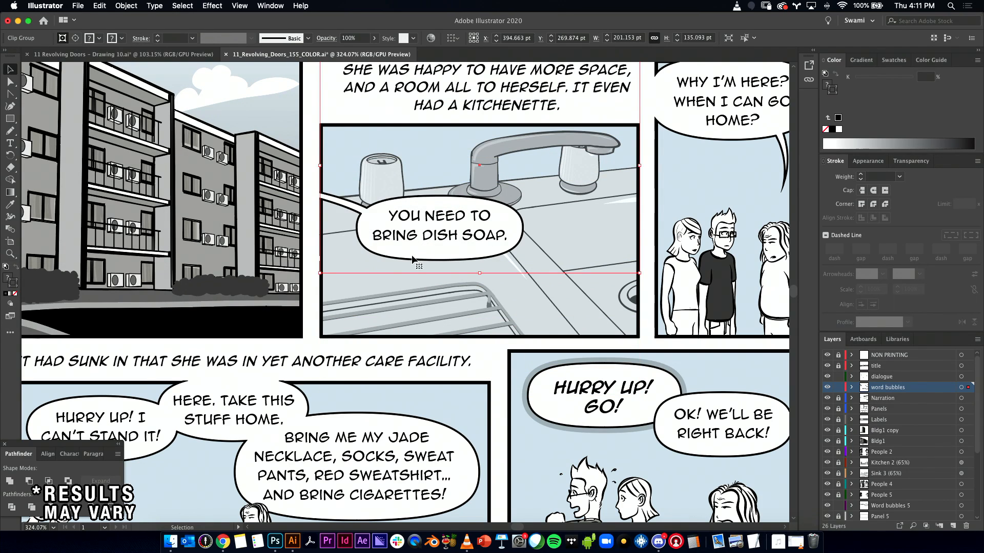
pyautogui.keyDown('shift'); pyautogui.click(428, 236); pyautogui.keyUp('shift')
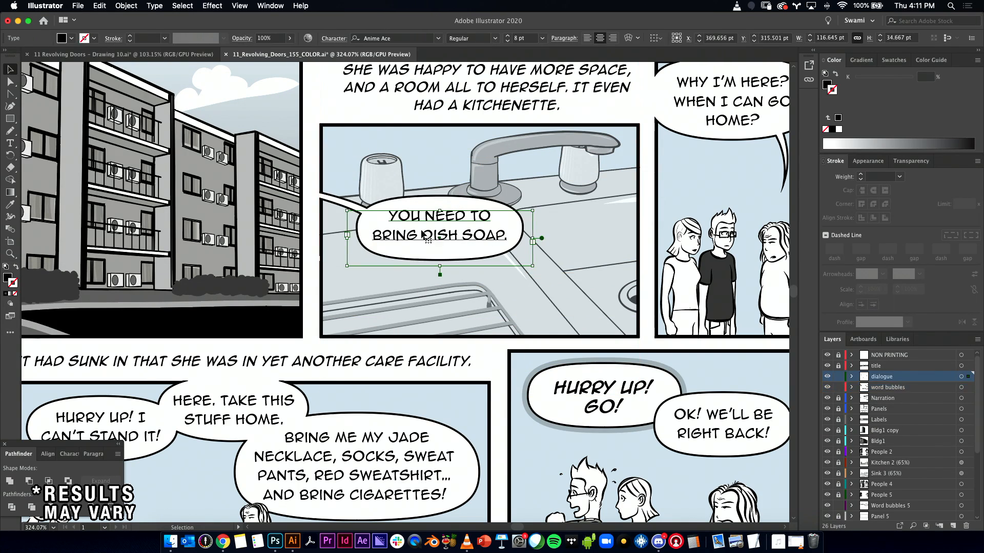
pyautogui.moveTo(426, 225); pyautogui.dragTo(423, 236)
pyautogui.click(271, 261)
# - Move the white patch up along the gutter edge to the flipped tail's opening in the panel frame
pyautogui.moveTo(314, 190); pyautogui.dragTo(377, 384)
pyautogui.moveTo(343, 455); pyautogui.dragTo(349, 259)
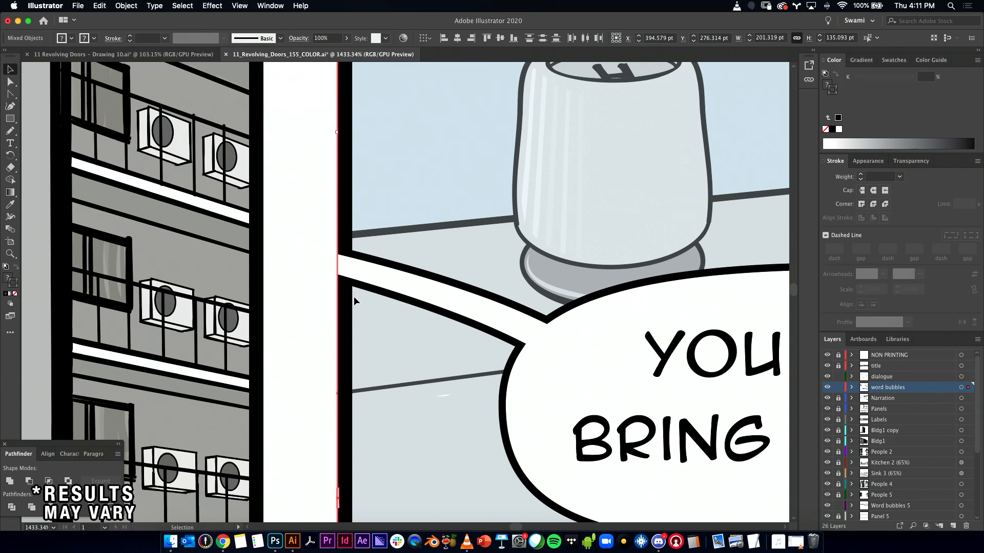
pyautogui.click(318, 506)
pyautogui.click(337, 498)
pyautogui.moveTo(330, 491); pyautogui.dragTo(589, 489)
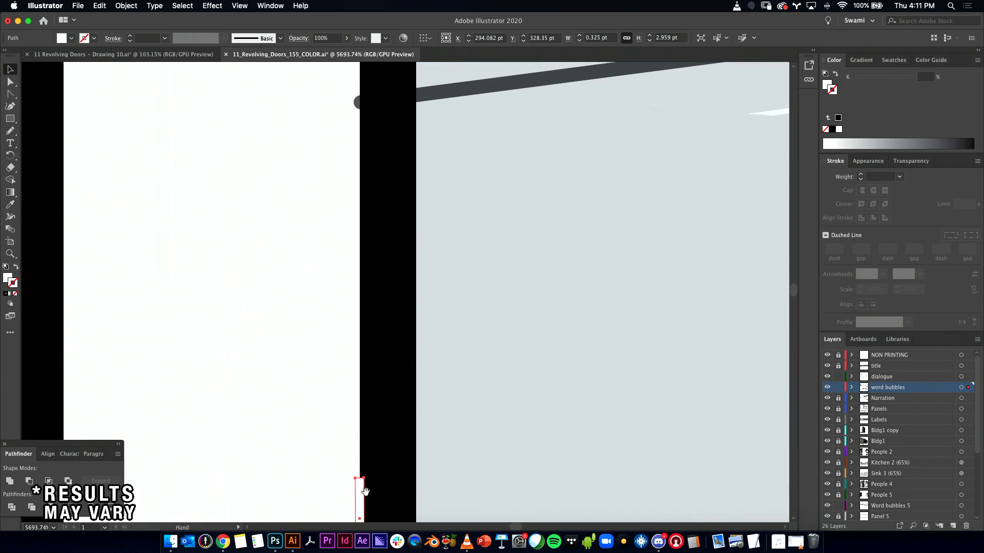
pyautogui.moveTo(361, 499); pyautogui.dragTo(391, 114)
pyautogui.scroll(6, 382, 425)
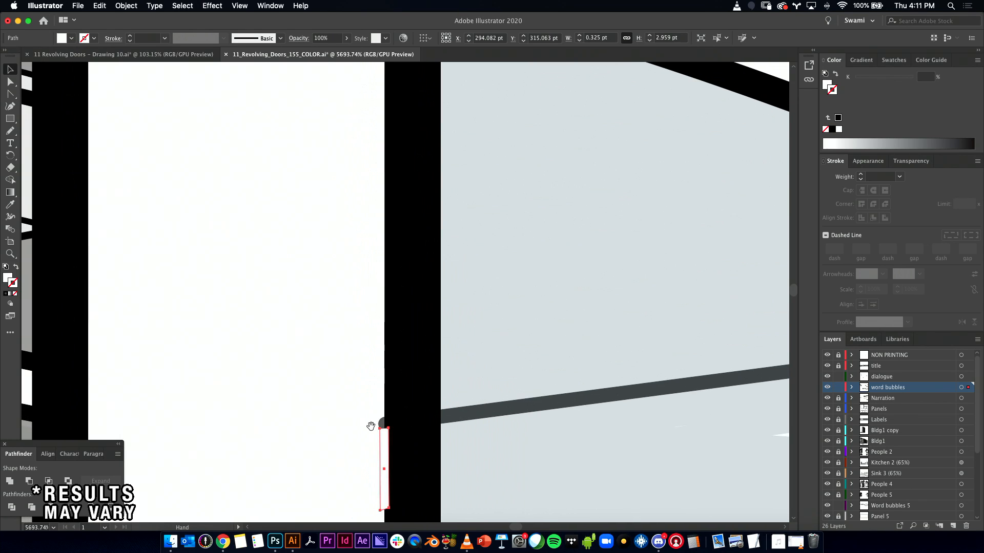
pyautogui.moveTo(387, 451); pyautogui.dragTo(406, 114)
pyautogui.scroll(10, 414, 408)
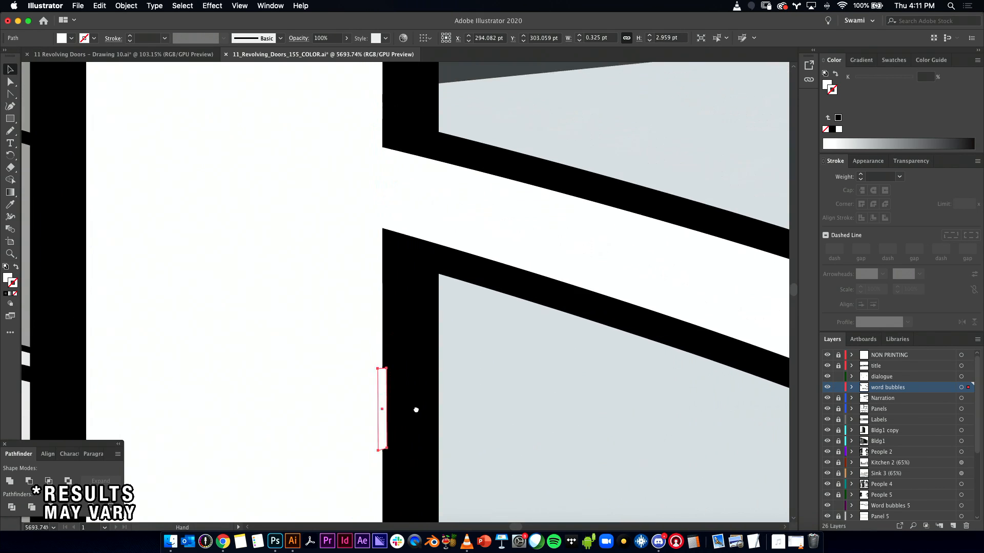
pyautogui.moveTo(383, 467); pyautogui.dragTo(401, 248)
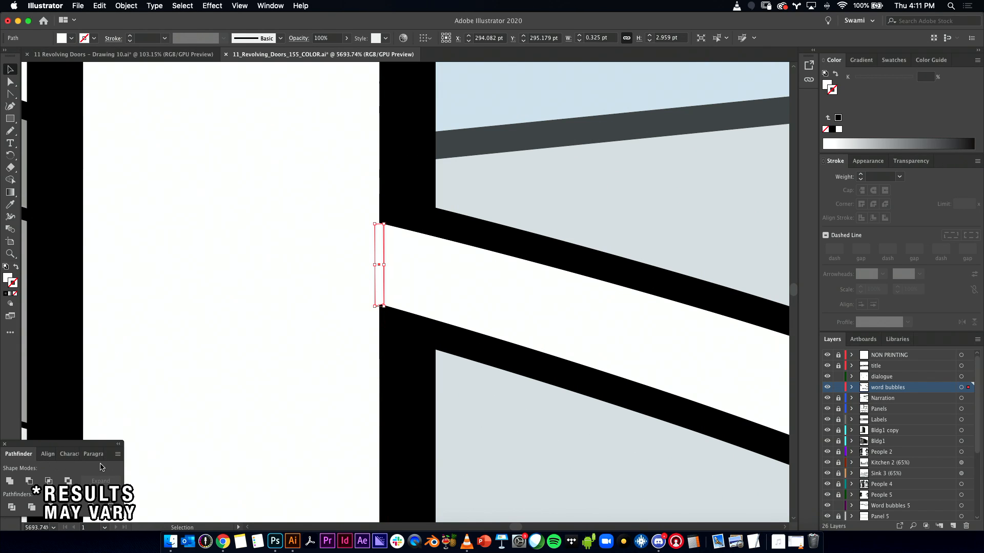
# - Reflect the white patch across the horizontal axis and adjust it to fit the tail's slanted edges
pyautogui.click(118, 456)
pyautogui.click(50, 454)
pyautogui.click(126, 5)
pyautogui.moveTo(154, 18)
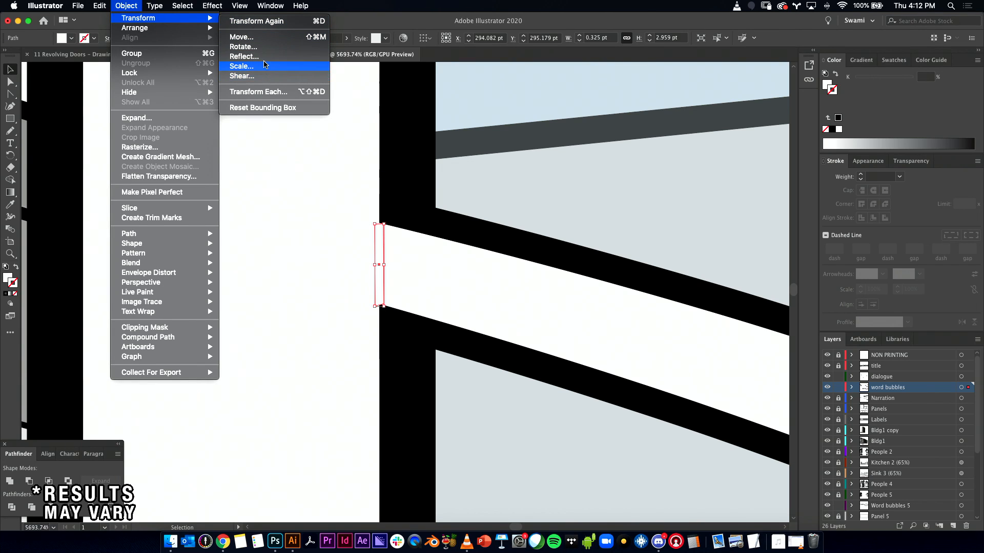
pyautogui.click(244, 57)
pyautogui.click(135, 219)
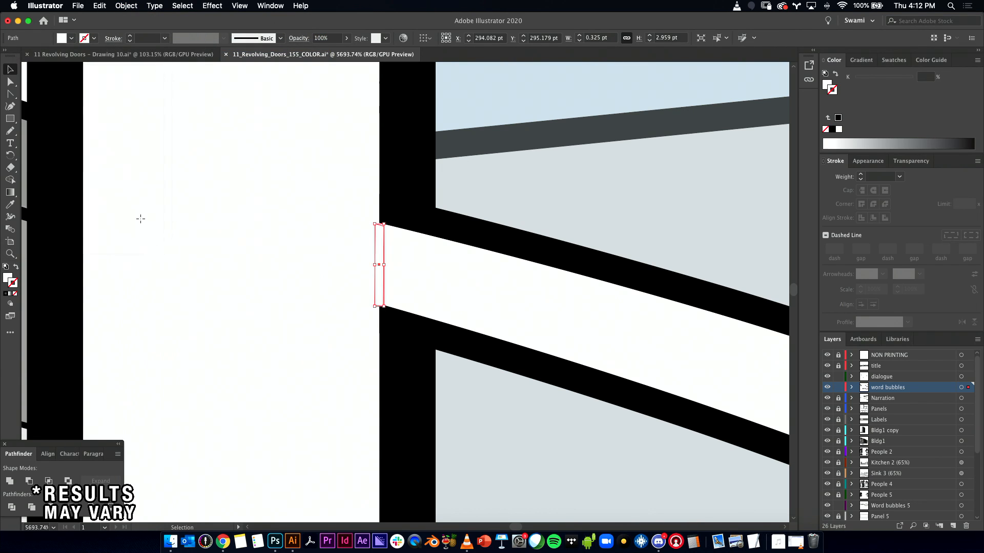
pyautogui.scroll(5, 415, 266)
pyautogui.moveTo(389, 312); pyautogui.dragTo(387, 305)
pyautogui.click(325, 348)
pyautogui.doubleClick(388, 309)
pyautogui.press('Escape')
pyautogui.click(298, 365)
# - Nudge the dish soap dialogue text down about 1.5 pt inside its bubble
pyautogui.moveTo(577, 332); pyautogui.dragTo(457, 339)
pyautogui.moveTo(582, 353); pyautogui.dragTo(5, 224)
pyautogui.moveTo(345, 316); pyautogui.dragTo(287, 318)
pyautogui.moveTo(472, 327); pyautogui.dragTo(444, 305)
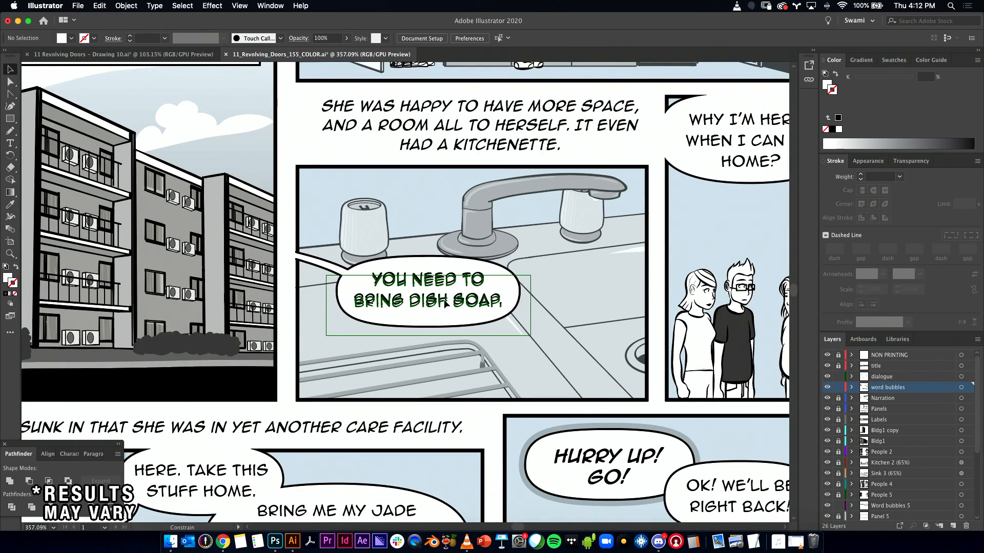
pyautogui.click(288, 355)
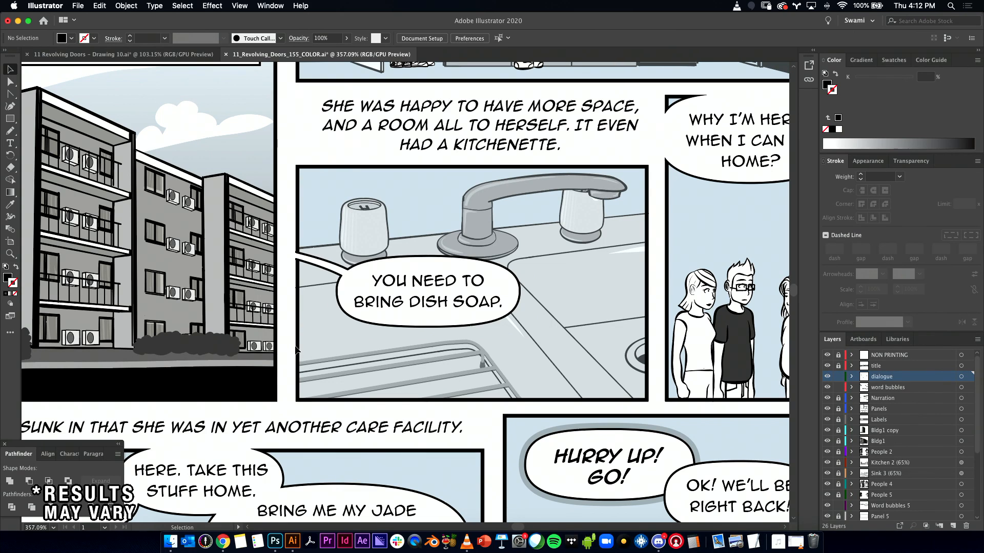
# - Undo back to the unflipped dish soap bubble for comparison and redo all the flip edits
pyautogui.press('super+z')
pyautogui.press('super+z')
pyautogui.press('super+z')
pyautogui.press('super+z')
pyautogui.press('super+z')
pyautogui.press('super+z')
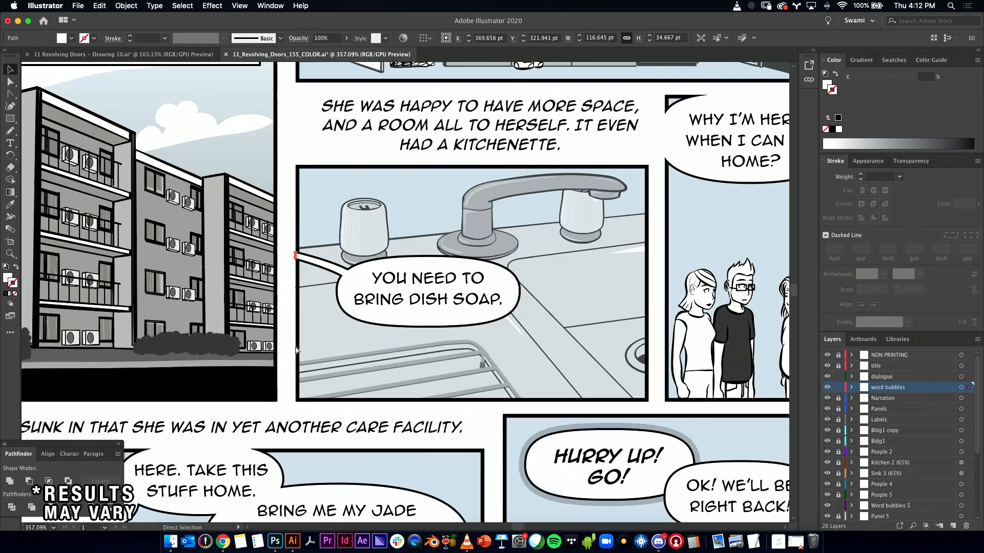
pyautogui.press('super+z')
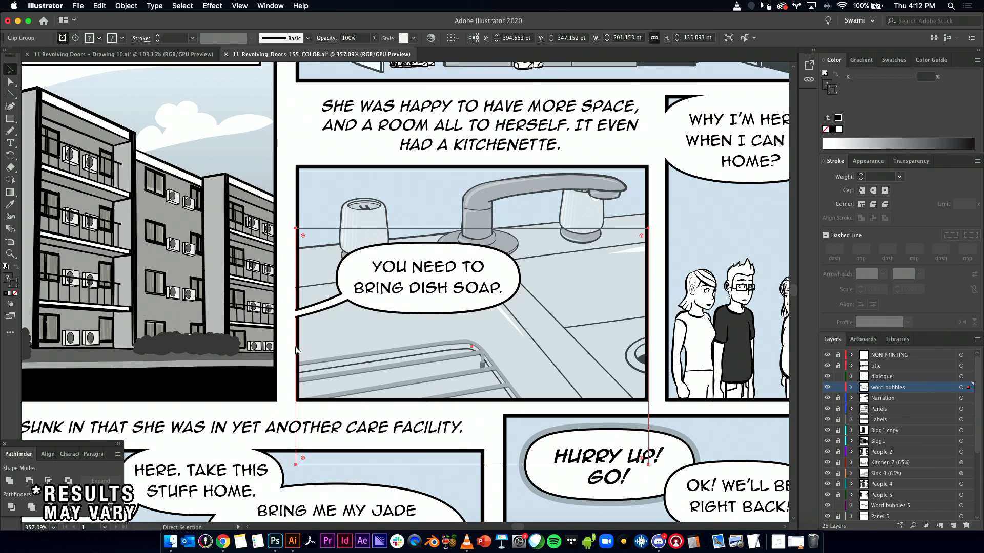
pyautogui.press('super+z')
pyautogui.press('super+z')
pyautogui.press('super+z')
pyautogui.press('super+z')
pyautogui.press('super+z')
pyautogui.press('super+z')
pyautogui.press('super+z')
pyautogui.press('super+z')
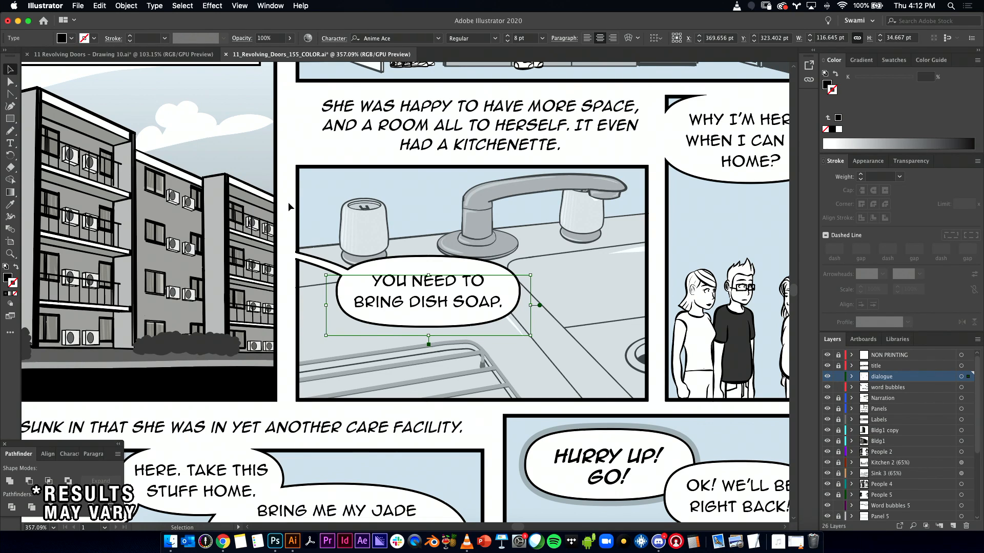
pyautogui.click(290, 206)
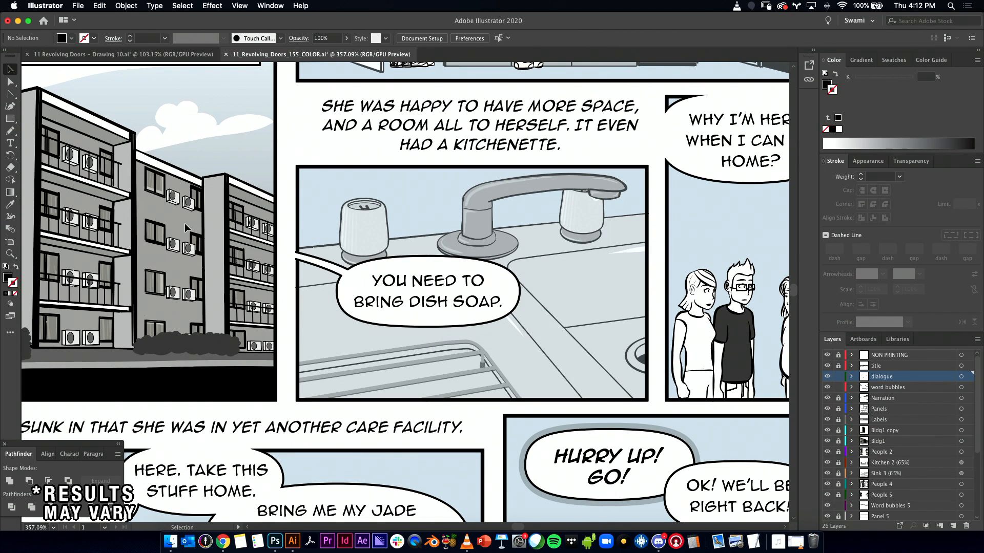
# - Unlock the Sink 3 (65%) layer and reshape the grey counter shape's lower edge to cover the white sliver
pyautogui.moveTo(309, 260); pyautogui.dragTo(497, 292)
pyautogui.moveTo(405, 361); pyautogui.dragTo(589, 322)
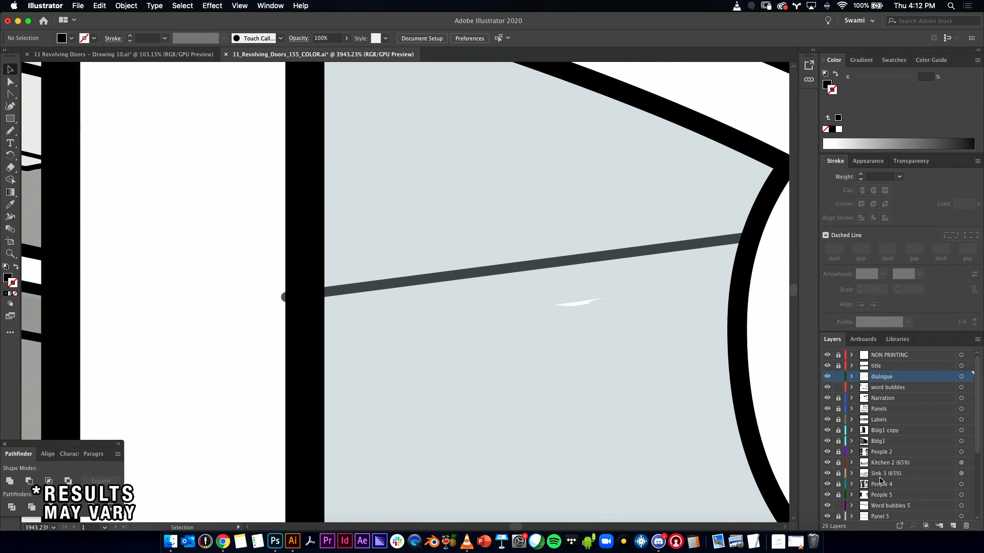
pyautogui.press('a')
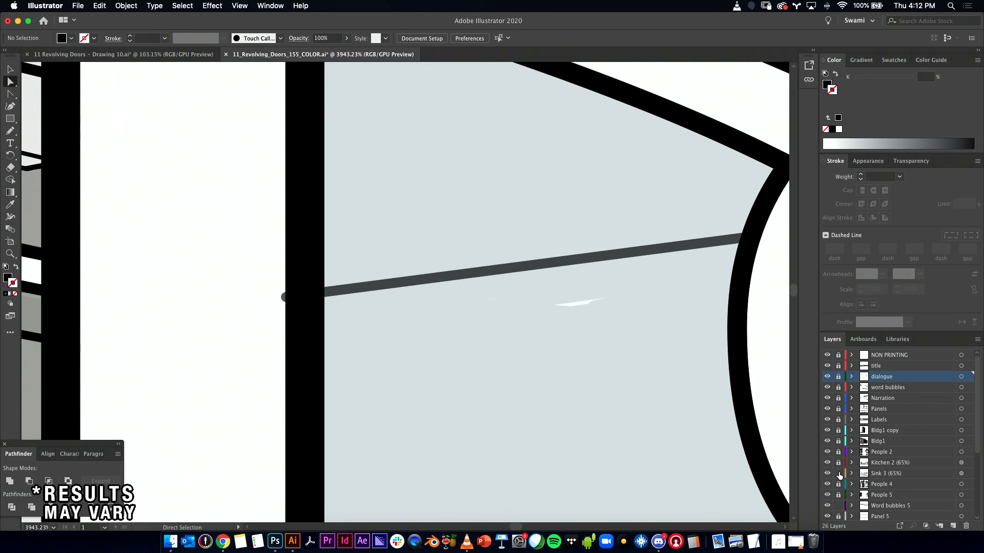
pyautogui.click(575, 304)
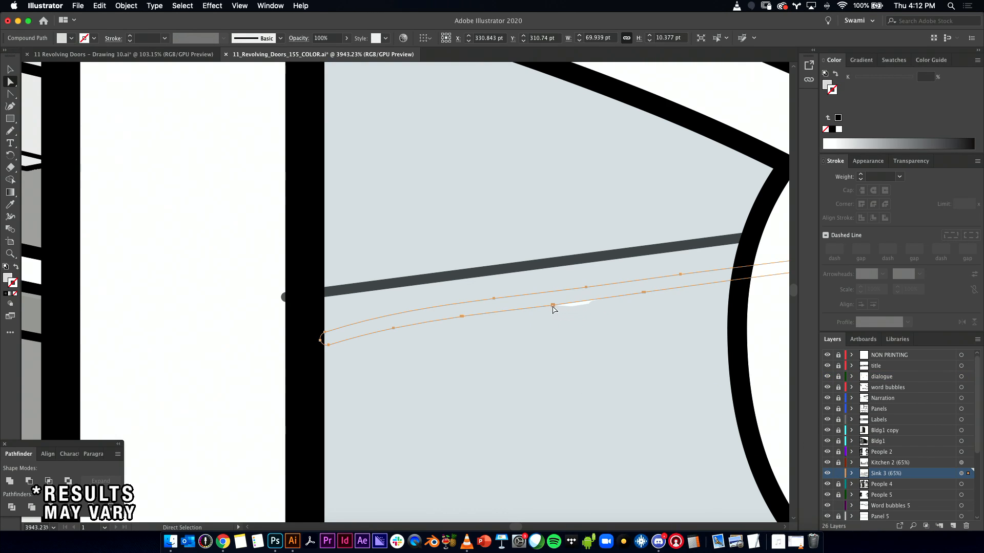
pyautogui.click(552, 306)
pyautogui.moveTo(495, 322); pyautogui.dragTo(167, 349)
pyautogui.moveTo(466, 362); pyautogui.dragTo(319, 374)
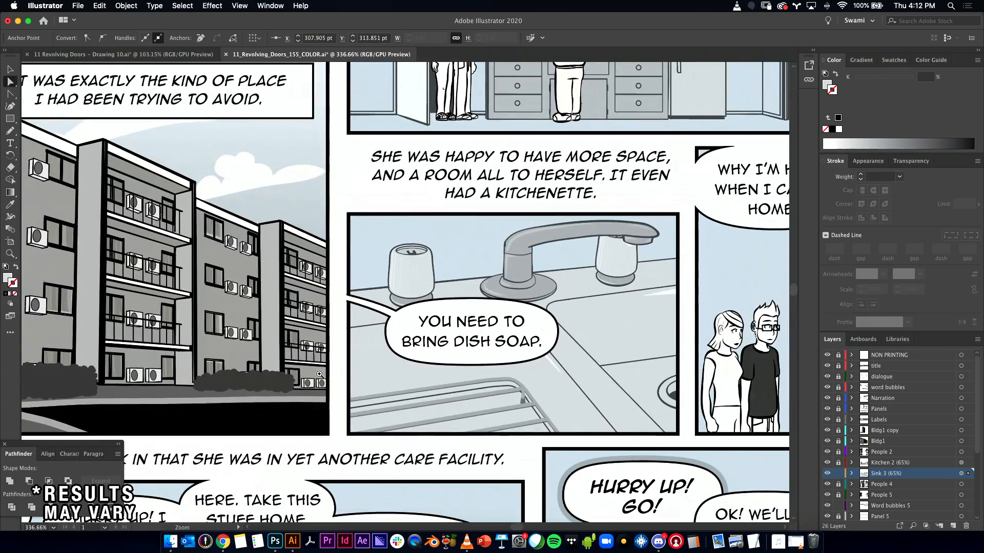
pyautogui.moveTo(492, 350); pyautogui.dragTo(574, 350)
pyautogui.moveTo(422, 359); pyautogui.dragTo(890, 392)
pyautogui.moveTo(480, 305); pyautogui.dragTo(501, 308)
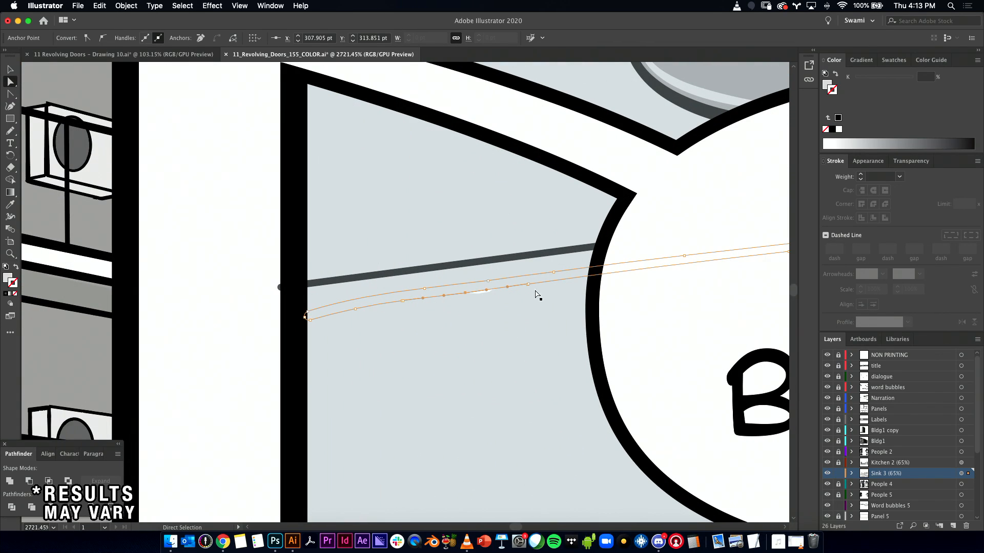
pyautogui.click(467, 297)
pyautogui.click(483, 303)
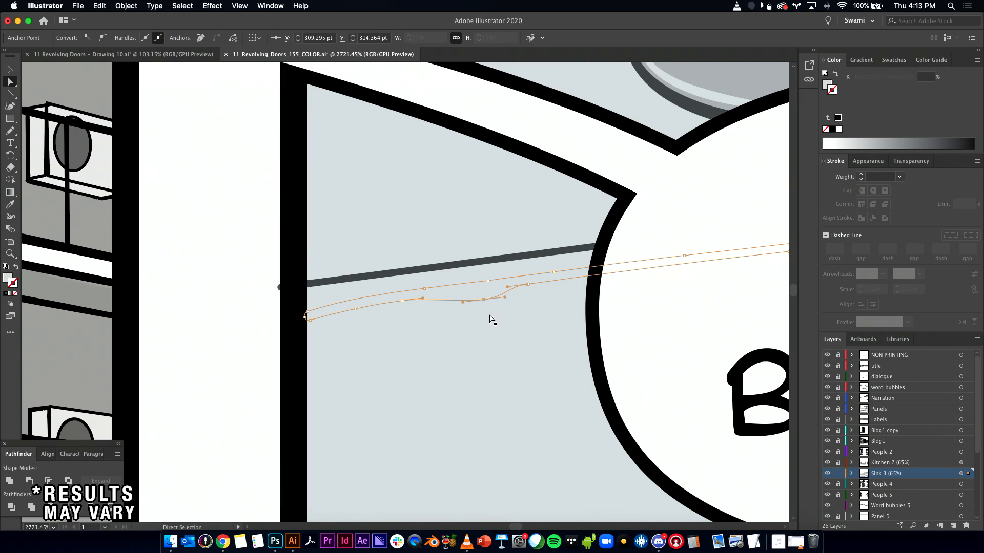
# - Adjust the end of the dark countertop line so it stops behind the sink panel's frame
pyautogui.click(293, 360)
pyautogui.click(327, 281)
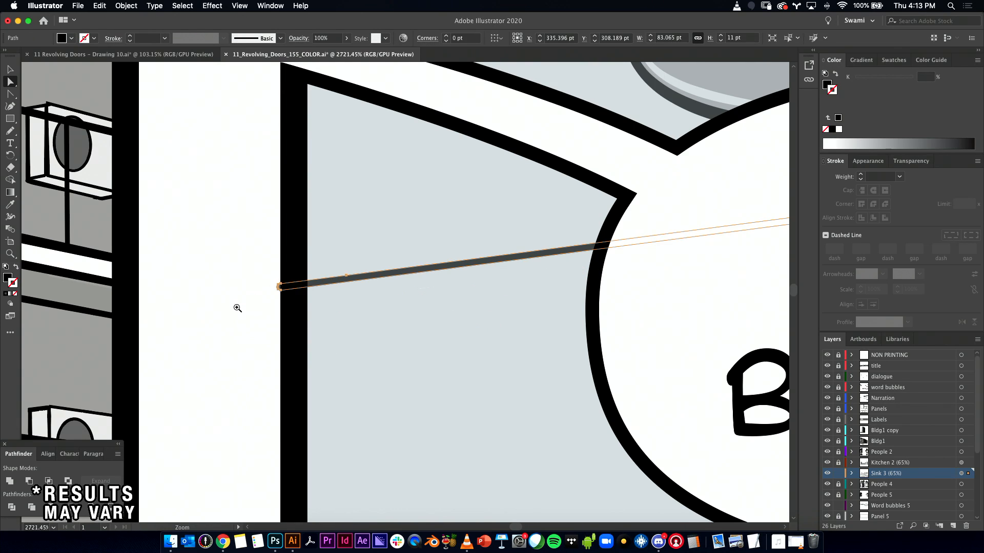
pyautogui.moveTo(236, 307); pyautogui.dragTo(441, 232)
pyautogui.moveTo(446, 155); pyautogui.dragTo(540, 206)
pyautogui.click(319, 277)
# - Unlock the word bubbles layer, then copy a black tapered tail from the samples beside the page into the Word bubbles 5 layer
pyautogui.moveTo(614, 292); pyautogui.dragTo(79, 317)
pyautogui.moveTo(530, 320); pyautogui.dragTo(382, 311)
pyautogui.moveTo(714, 300); pyautogui.dragTo(642, 301)
pyautogui.moveTo(619, 356); pyautogui.dragTo(510, 299)
pyautogui.moveTo(422, 320); pyautogui.dragTo(542, 330)
pyautogui.moveTo(205, 227); pyautogui.dragTo(319, 252)
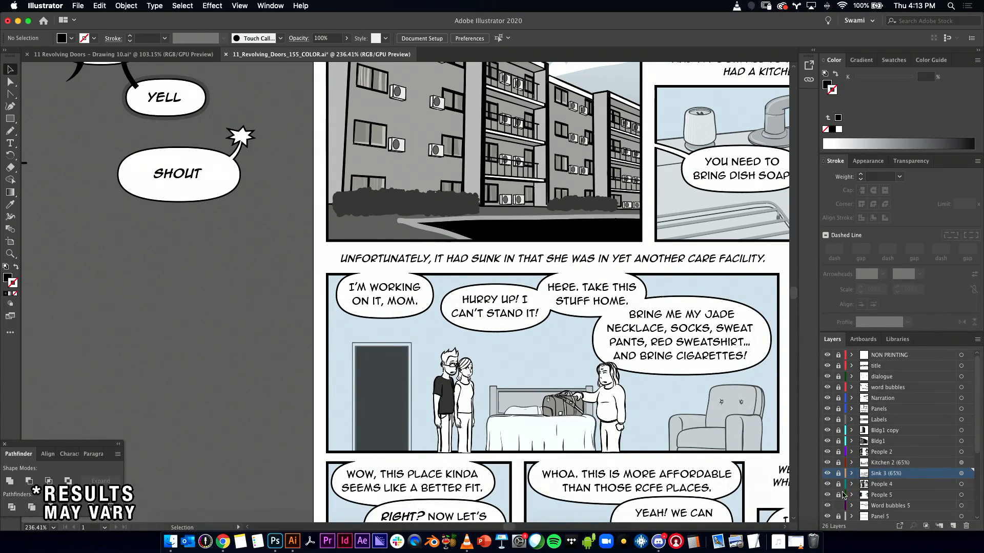
pyautogui.click(838, 388)
pyautogui.click(885, 398)
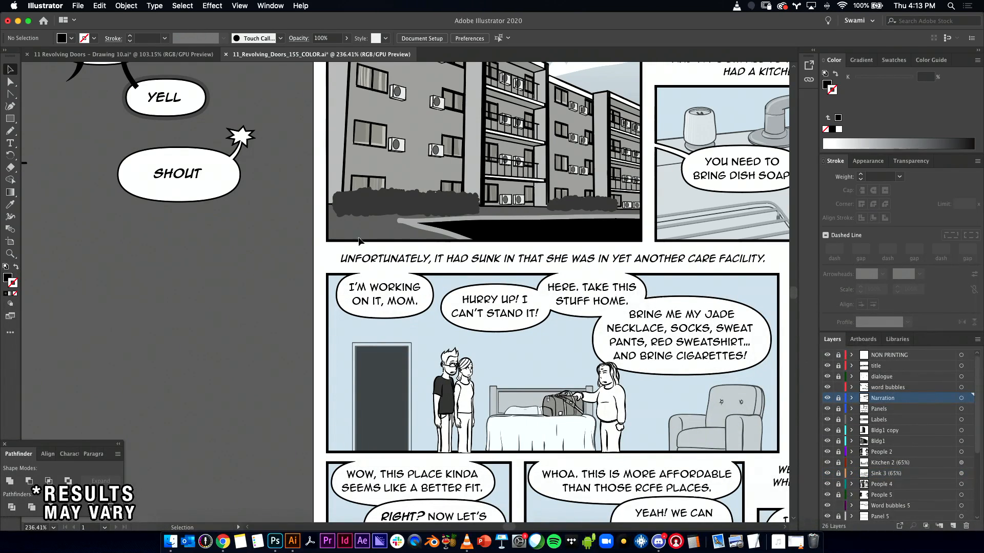
pyautogui.click(81, 77)
pyautogui.press('v')
pyautogui.click(886, 505)
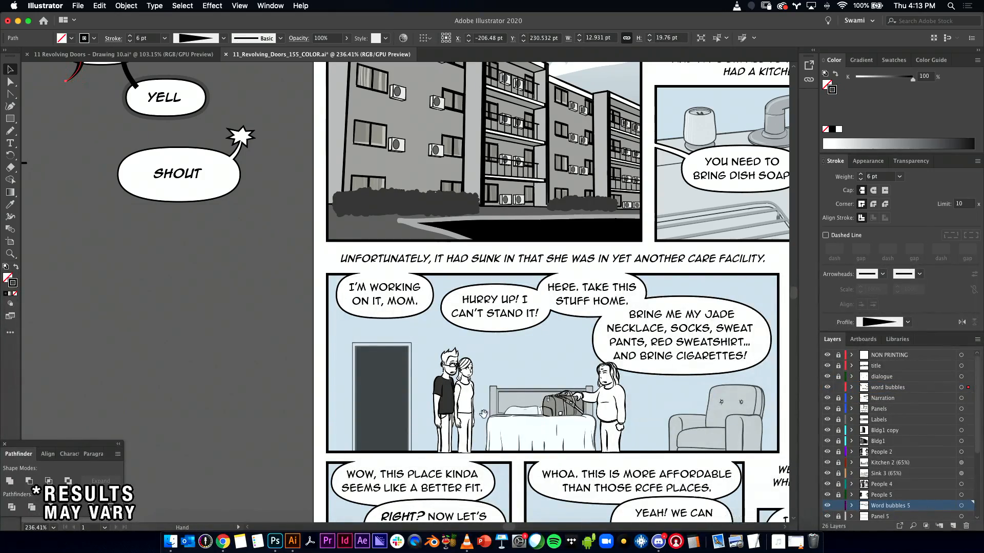
pyautogui.scroll(-5, 485, 416)
pyautogui.hscroll(5, 484, 415)
pyautogui.moveTo(230, 159); pyautogui.dragTo(344, 252)
pyautogui.press('super+v')
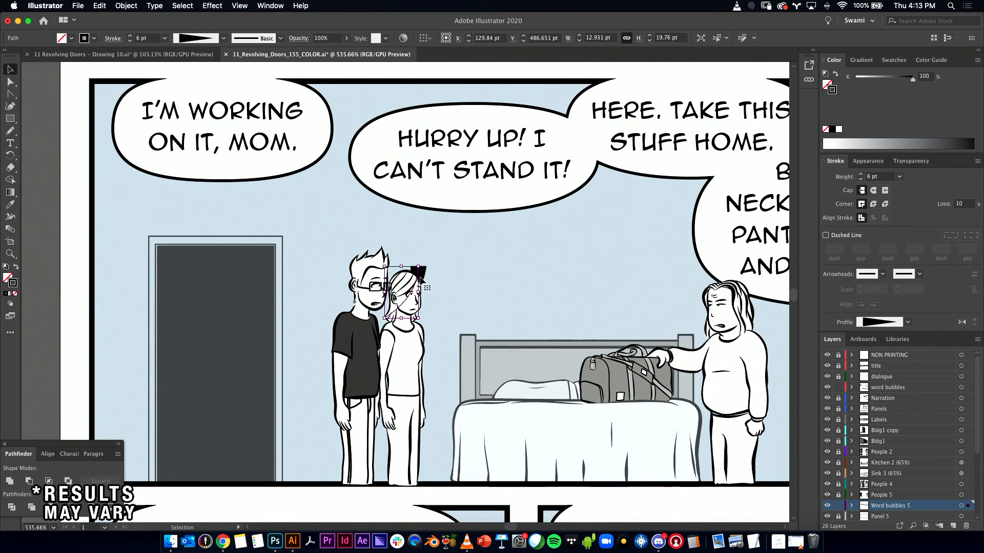
# - Place the tail under the "I'm working on it, Mom." bubble, mirrored toward the man and enlarged to about 16.5 × 29.7 pt
pyautogui.moveTo(417, 273); pyautogui.dragTo(322, 235)
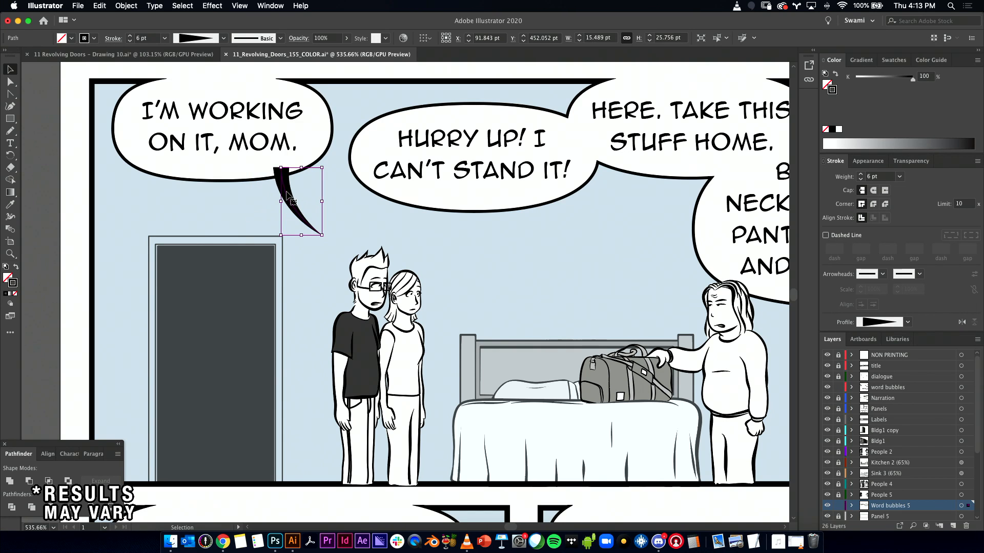
pyautogui.moveTo(295, 193); pyautogui.dragTo(302, 191)
pyautogui.moveTo(330, 235); pyautogui.dragTo(332, 244)
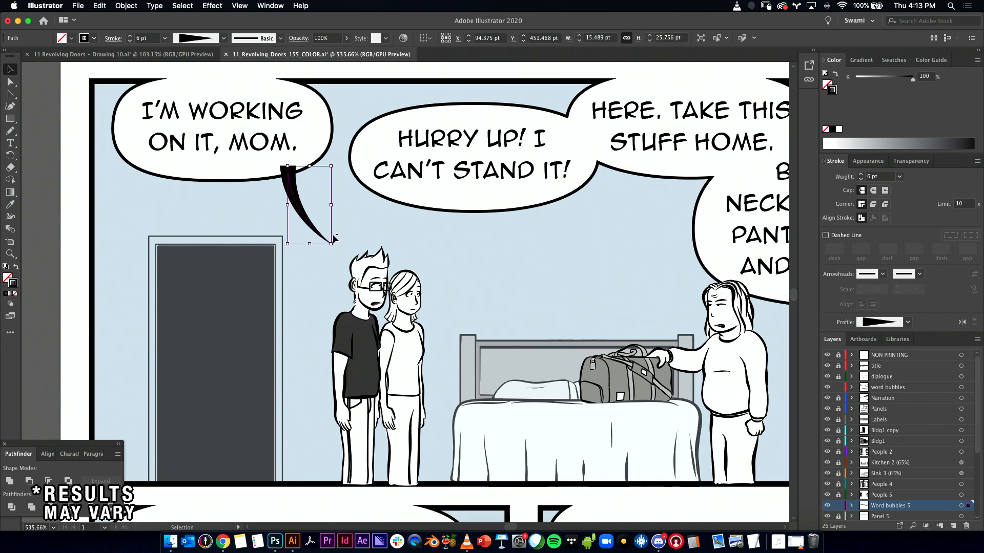
pyautogui.moveTo(301, 209); pyautogui.dragTo(305, 208)
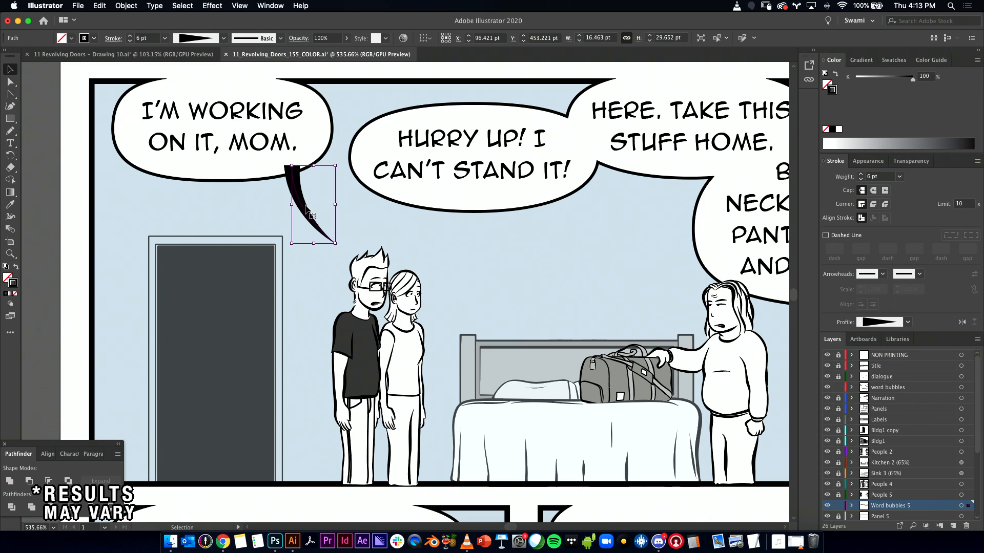
# - Refine that tail by shifting its root inside the bubble, adjusting its curve handle and shortening its tip
pyautogui.scroll(3, 305, 215)
pyautogui.hscroll(3, 306, 215)
pyautogui.press('a')
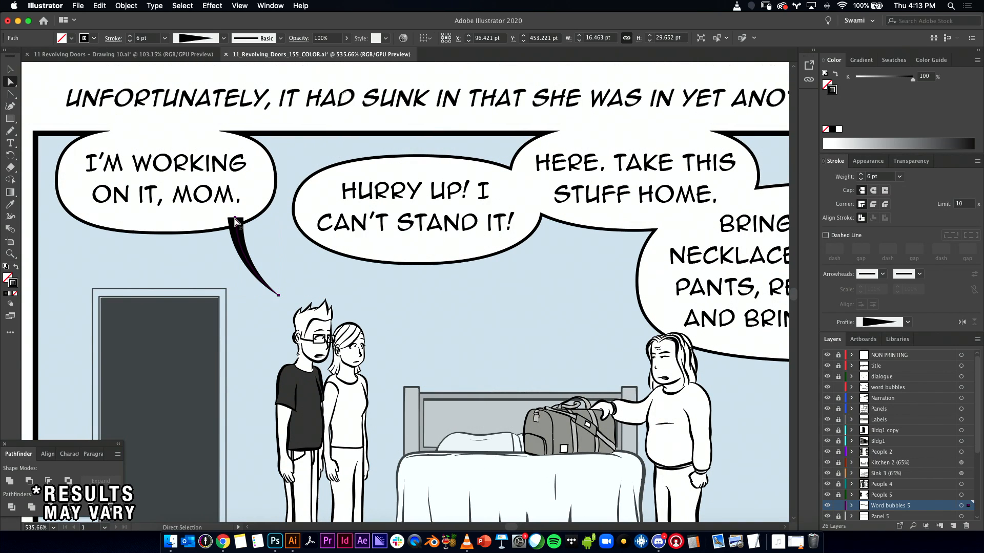
pyautogui.click(235, 217)
pyautogui.click(235, 218)
pyautogui.moveTo(235, 218); pyautogui.dragTo(224, 220)
pyautogui.moveTo(224, 270); pyautogui.dragTo(229, 270)
pyautogui.moveTo(278, 296); pyautogui.dragTo(228, 261)
pyautogui.moveTo(353, 274); pyautogui.dragTo(327, 249)
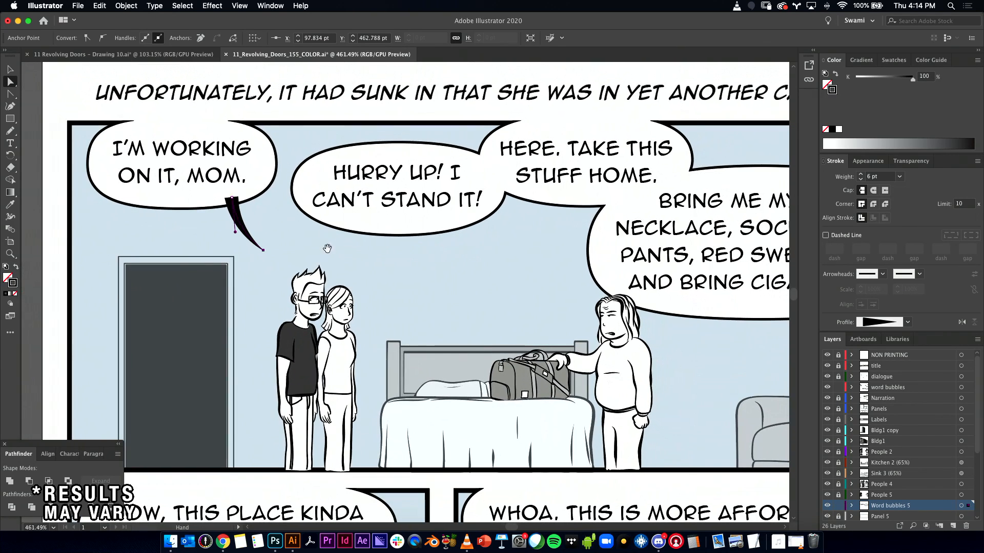
# - Paste another tapered tail and place it under the "Hurry up! I can't stand it!" bubble, curving toward the woman
pyautogui.click(250, 219)
pyautogui.press('cmd+c')
pyautogui.press('cmd+v')
pyautogui.moveTo(413, 289); pyautogui.dragTo(353, 320)
pyautogui.press('super+z')
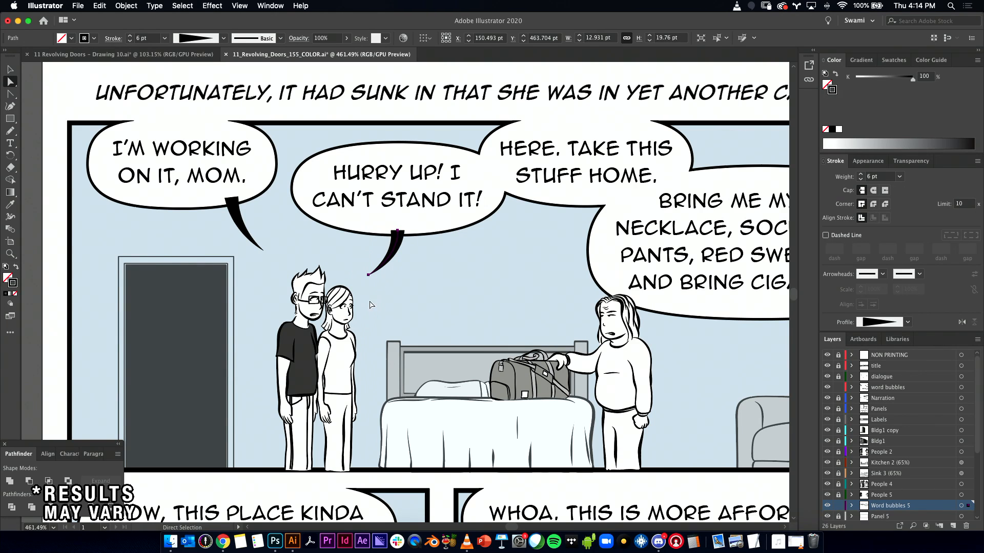
# - Try lengthening the second tail toward the woman's face and bending its curve, then undo those changes
pyautogui.moveTo(369, 276); pyautogui.dragTo(350, 318)
pyautogui.moveTo(398, 259); pyautogui.dragTo(395, 307)
pyautogui.click(339, 272)
pyautogui.press('super+z')
pyautogui.press('super+z')
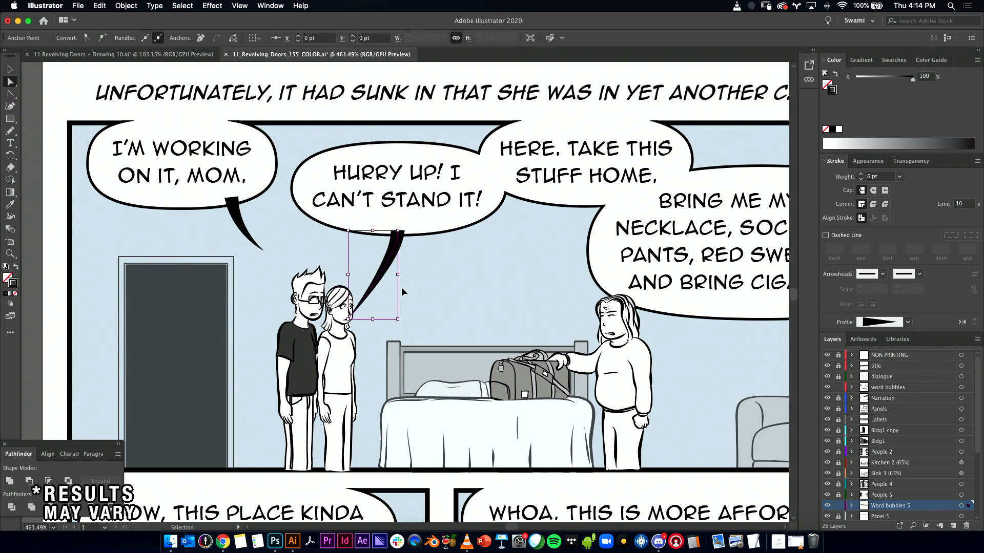
pyautogui.moveTo(475, 277); pyautogui.dragTo(407, 294)
pyautogui.scroll(-4, 425, 275)
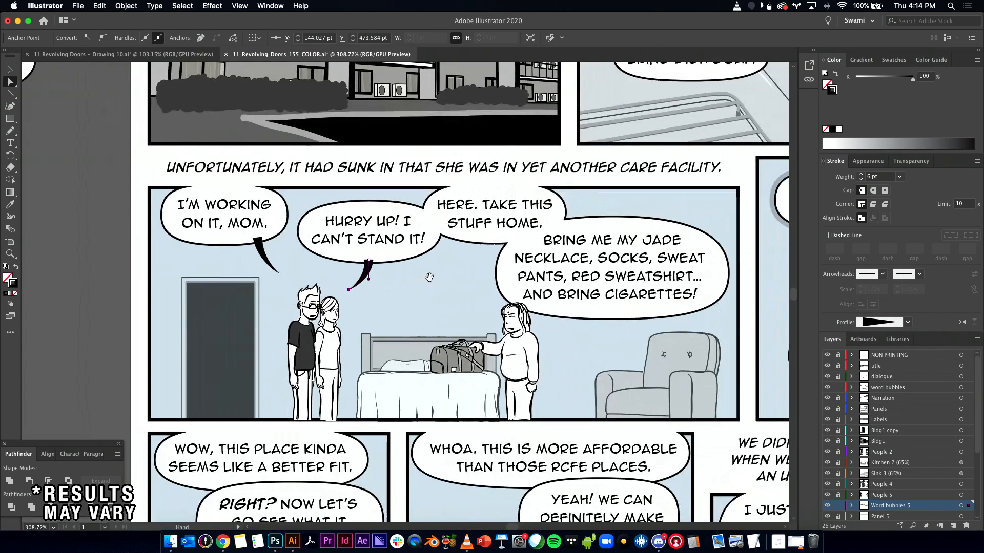
pyautogui.press('v')
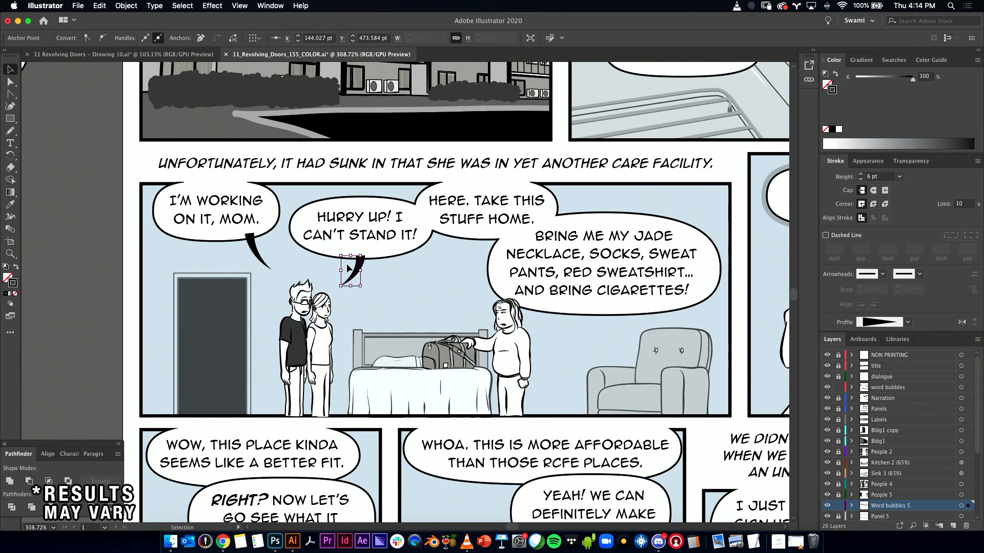
# - Try stretching the tail under "Hurry up!" toward the woman at the bed, then undo back to its placement under the "Bring me my jade necklace" bubble
pyautogui.click(373, 272)
pyautogui.moveTo(358, 271); pyautogui.dragTo(421, 297)
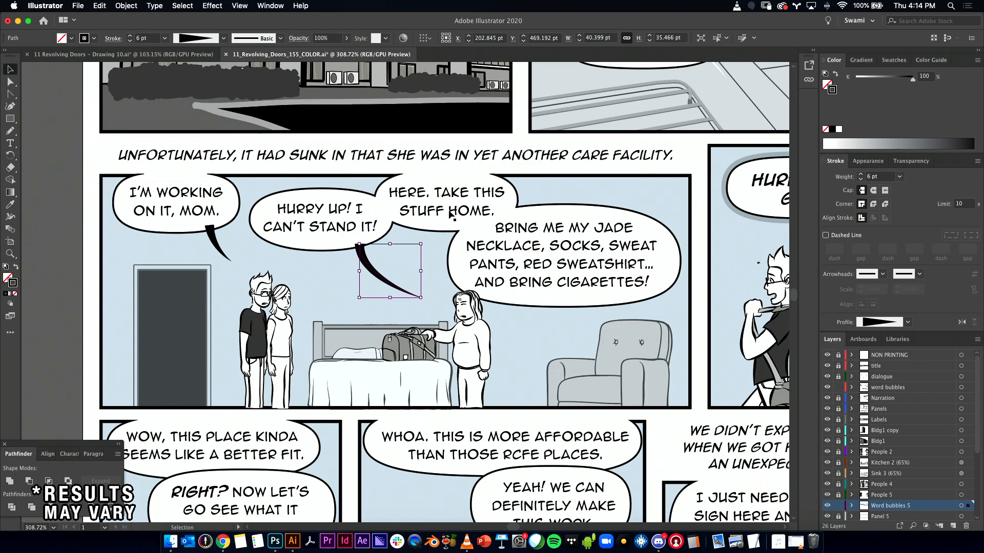
pyautogui.press('super+z')
pyautogui.press('super+z')
pyautogui.press('super+z')
pyautogui.press('super+z')
pyautogui.press('super+z')
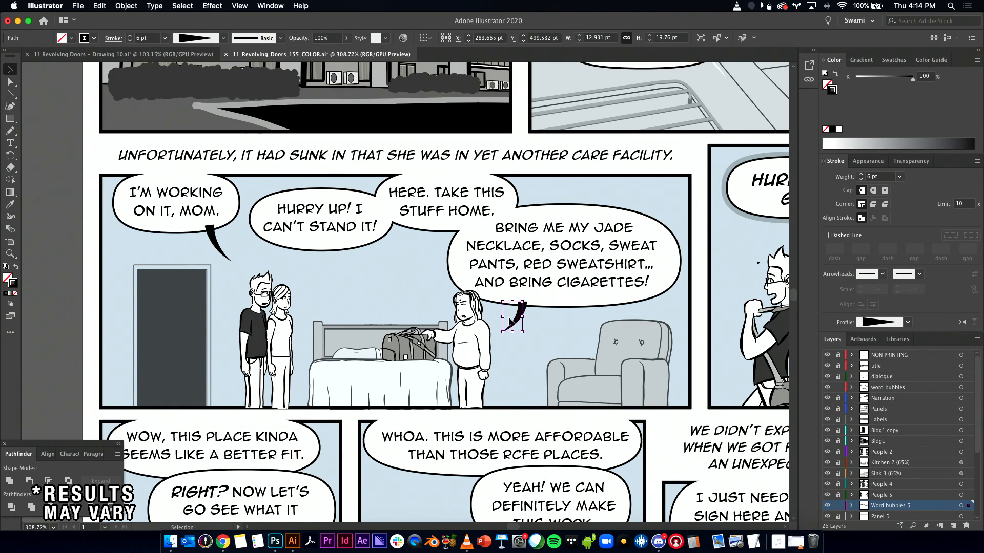
# - Move the tail under the "Bring me my jade necklace" bubble closer to the woman and shorten it to about 9.8 × 13.2 pt
pyautogui.moveTo(522, 309); pyautogui.dragTo(596, 320)
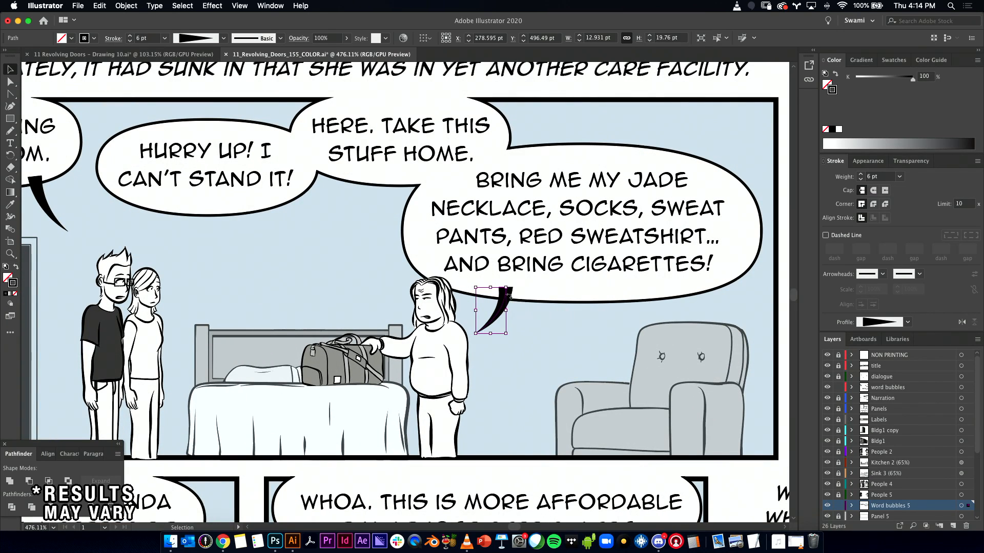
pyautogui.moveTo(506, 293); pyautogui.dragTo(590, 303)
pyautogui.moveTo(508, 314); pyautogui.dragTo(484, 309)
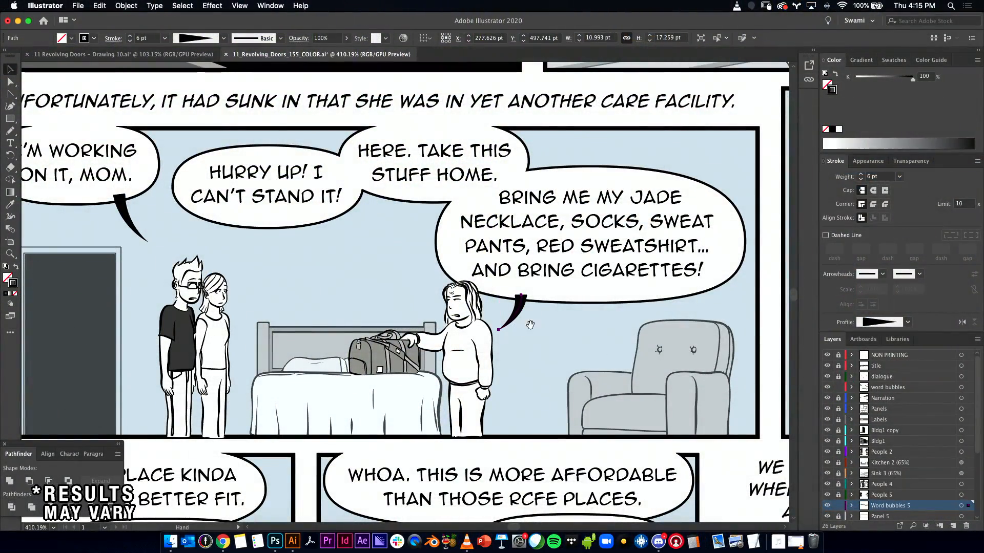
pyautogui.moveTo(528, 322); pyautogui.dragTo(587, 312)
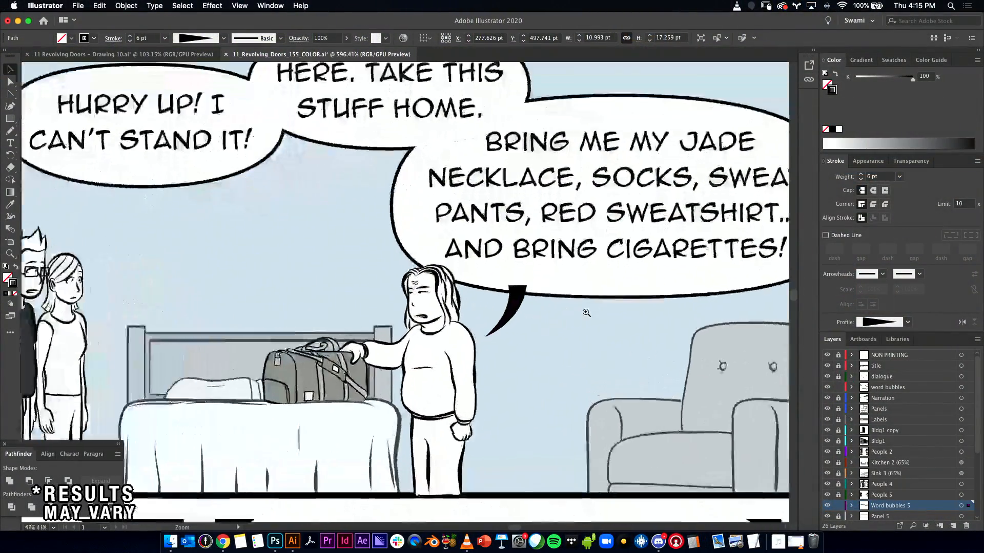
pyautogui.moveTo(487, 335); pyautogui.dragTo(520, 313)
pyautogui.press('super+space')
pyautogui.moveTo(557, 314); pyautogui.dragTo(512, 315)
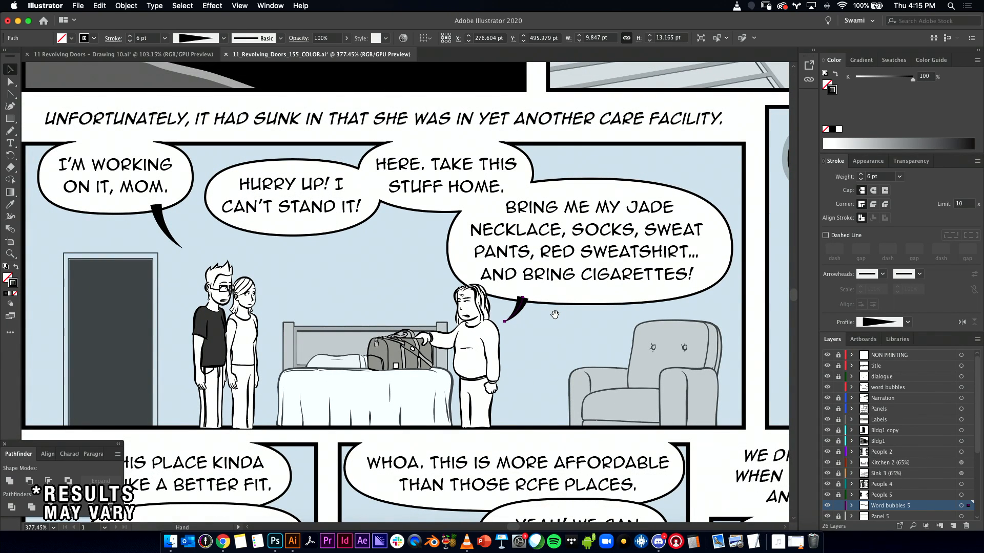
# - Set that short tail's stroke weight to 5 pt and deselect it
pyautogui.click(861, 179)
pyautogui.click(331, 292)
pyautogui.moveTo(362, 282); pyautogui.dragTo(435, 290)
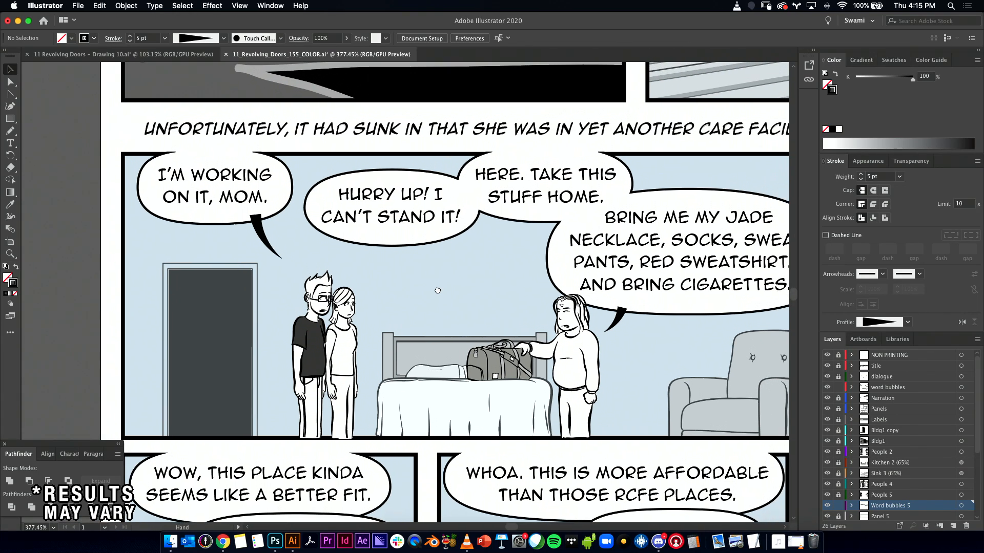
pyautogui.click(262, 236)
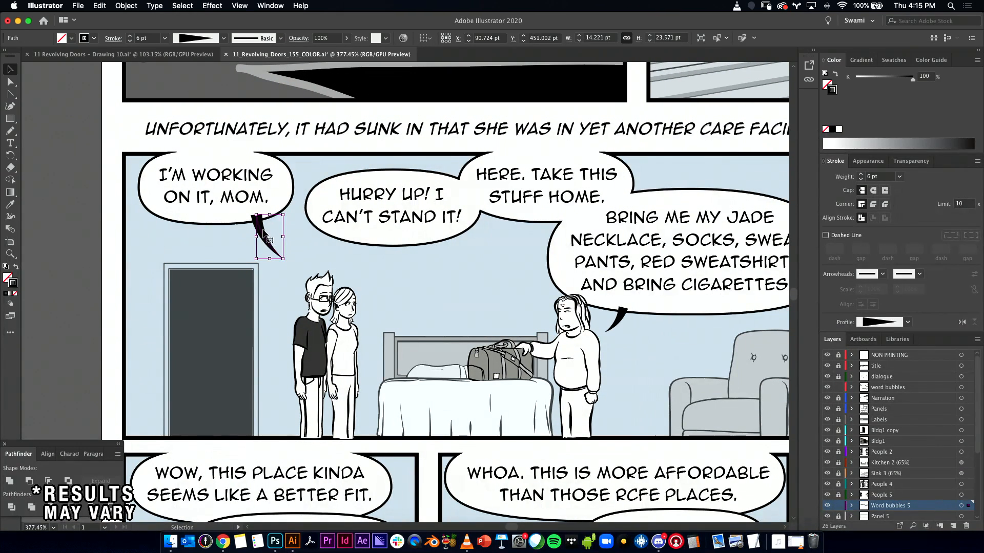
pyautogui.press('a')
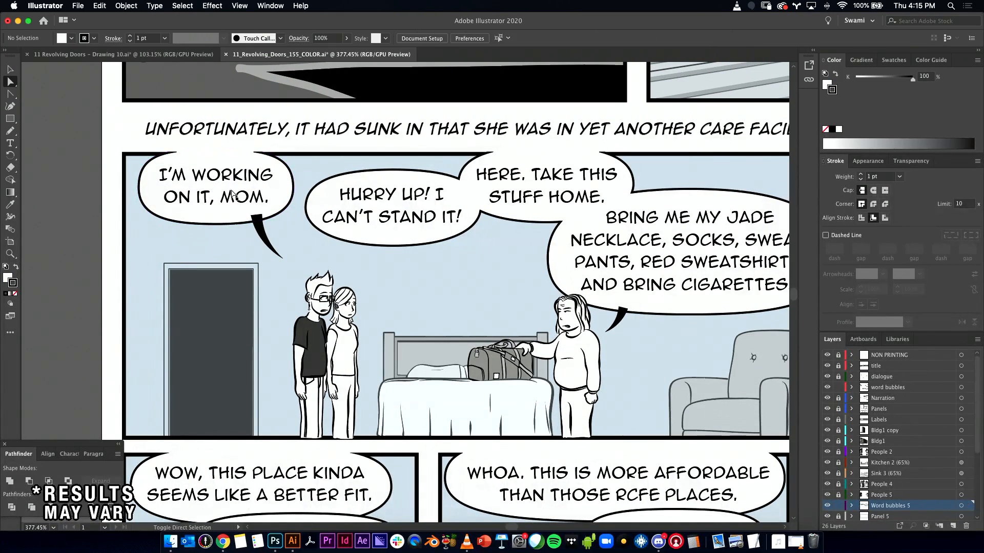
pyautogui.press('v')
pyautogui.click(250, 199)
pyautogui.press('a')
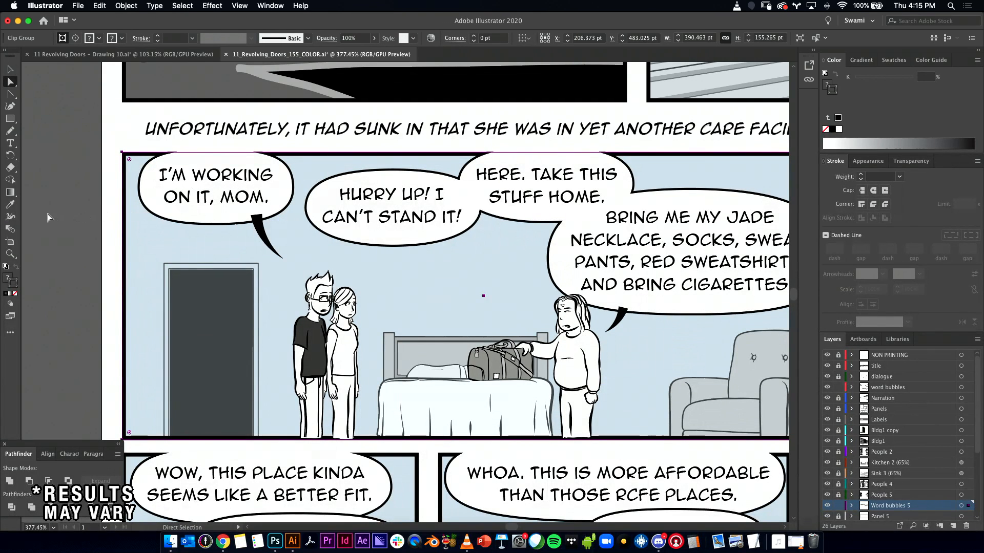
pyautogui.click(48, 215)
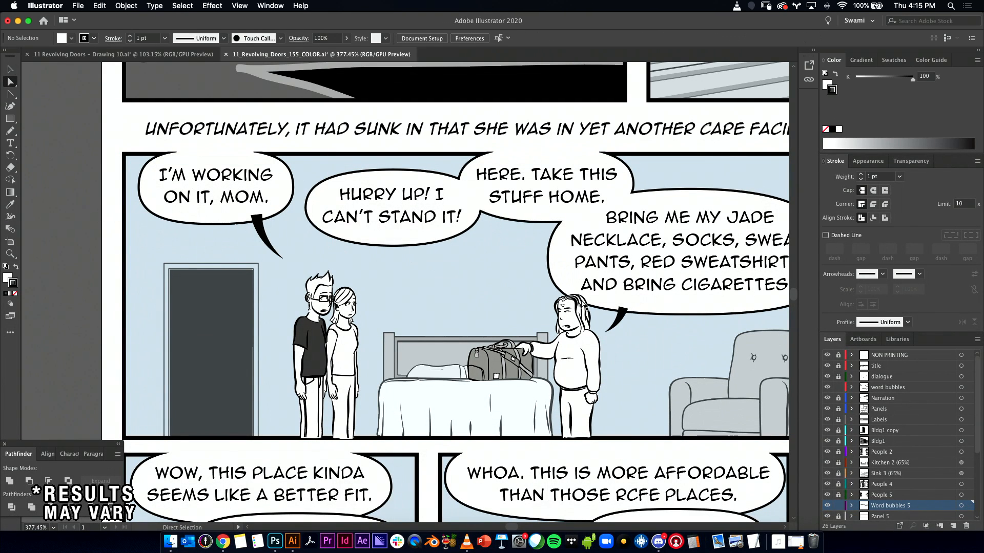
# - Try to move the "I'm working on it, Mom." bubble down together with its text and tail
pyautogui.click(234, 218)
pyautogui.keyDown('shift'); pyautogui.click(217, 200); pyautogui.keyUp('shift')
pyautogui.keyDown('shift'); pyautogui.click(271, 247); pyautogui.keyUp('shift')
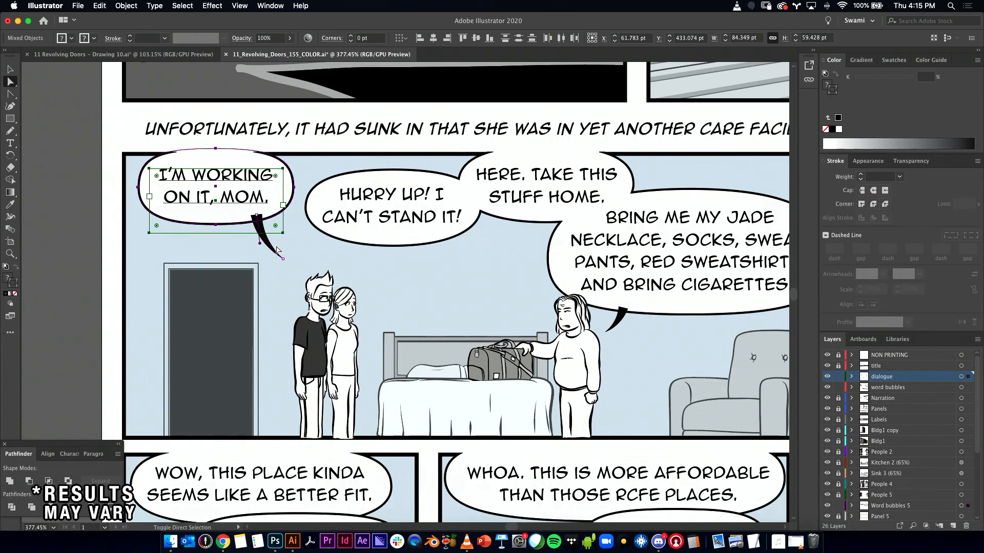
pyautogui.moveTo(242, 191); pyautogui.dragTo(249, 210)
pyautogui.press('super+z')
pyautogui.click(221, 246)
# - Move the "I'm working on it, Mom." bubble, its text and its tail down about 6 pt, clear of the panel's upper border
pyautogui.keyDown('super'); pyautogui.click(265, 236); pyautogui.keyUp('super')
pyautogui.keyDown('shift'); pyautogui.click(208, 222); pyautogui.keyUp('shift')
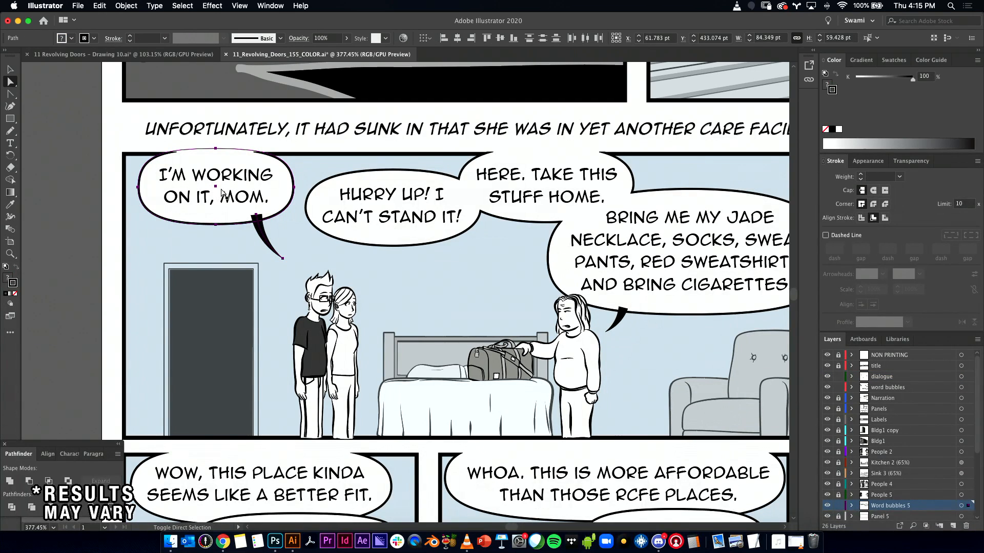
pyautogui.keyDown('shift'); pyautogui.click(240, 203); pyautogui.keyUp('shift')
pyautogui.moveTo(241, 192); pyautogui.dragTo(254, 211)
pyautogui.click(88, 231)
# - Delete the short 6 pt line segment on the panel's upper border above the "I'm working on it, Mom." bubble
pyautogui.click(228, 152)
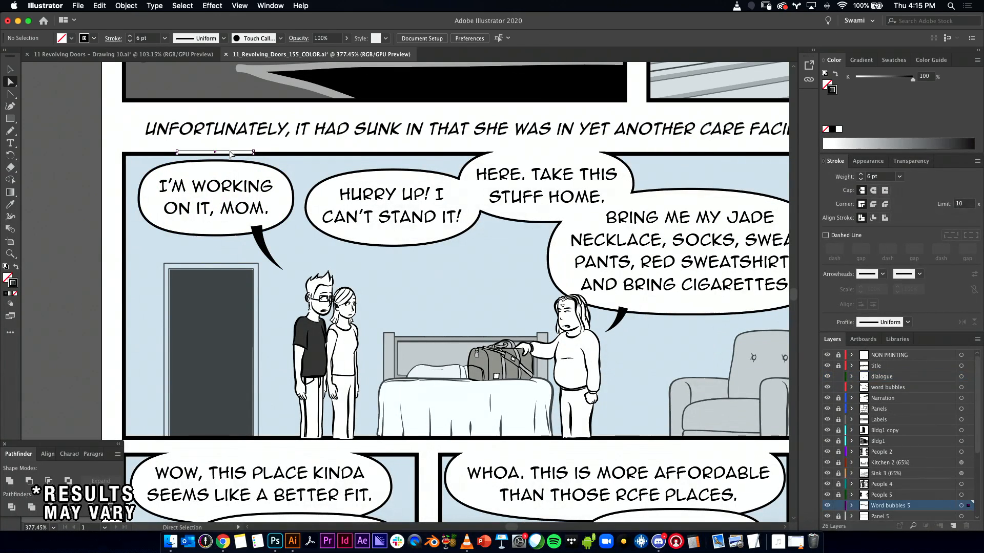
pyautogui.press('Delete')
pyautogui.scroll(-4, 403, 246)
pyautogui.moveTo(449, 257); pyautogui.dragTo(420, 240)
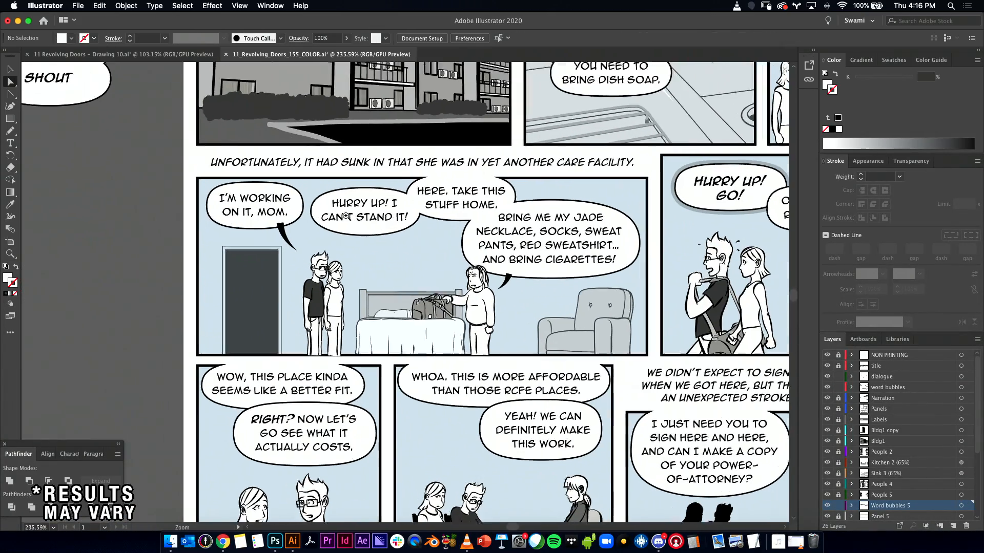
# - Nudge the tail of the "I'm working on it, Mom." bubble about 2 pt to the right
pyautogui.scroll(4, 291, 209)
pyautogui.moveTo(173, 184); pyautogui.dragTo(263, 232)
pyautogui.press('v')
pyautogui.click(288, 260)
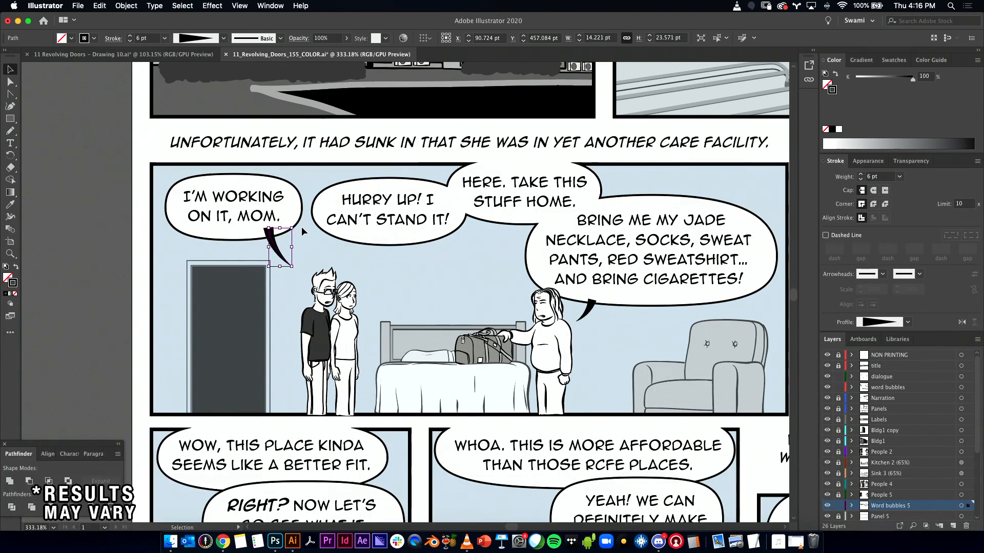
pyautogui.moveTo(462, 258); pyautogui.dragTo(402, 273)
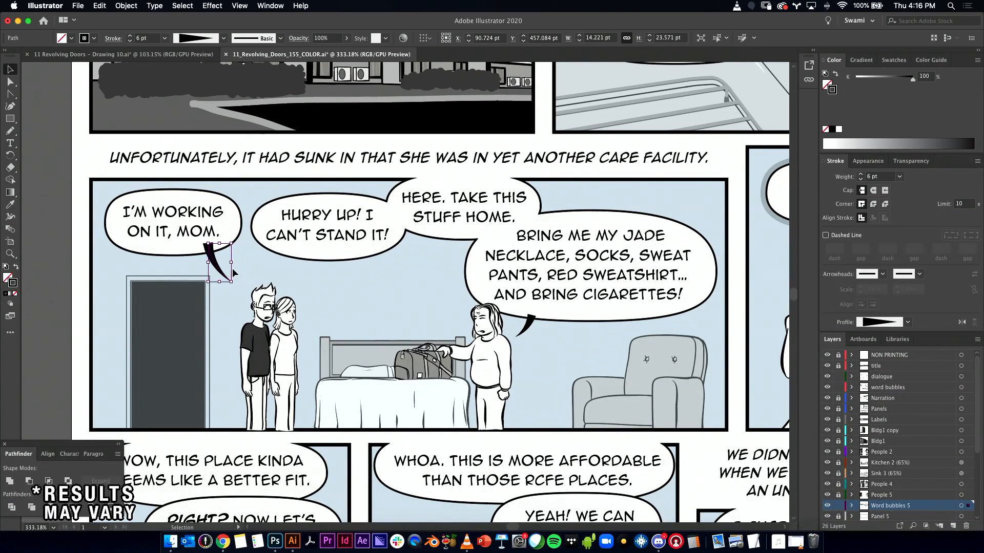
pyautogui.moveTo(218, 268); pyautogui.dragTo(222, 270)
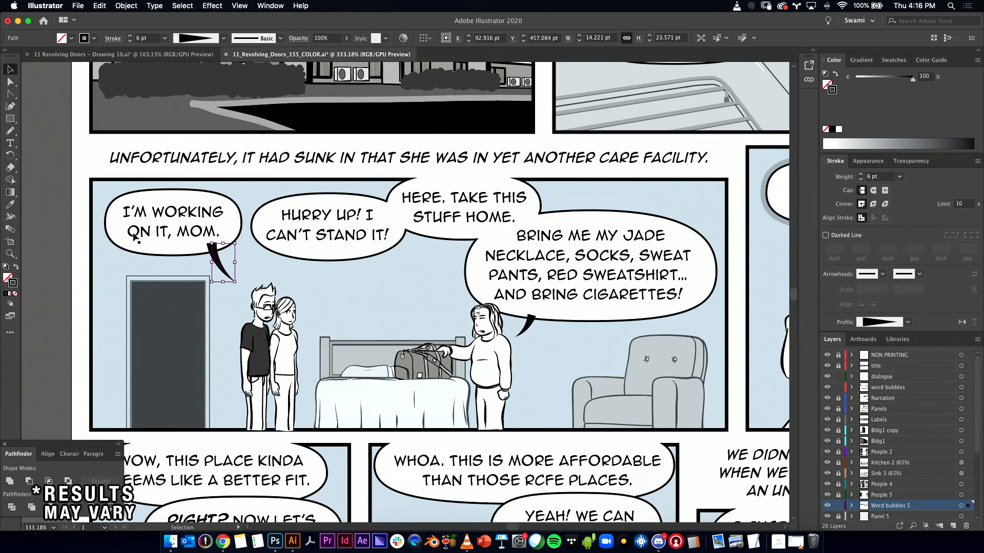
pyautogui.click(69, 280)
pyautogui.moveTo(105, 263); pyautogui.dragTo(135, 251)
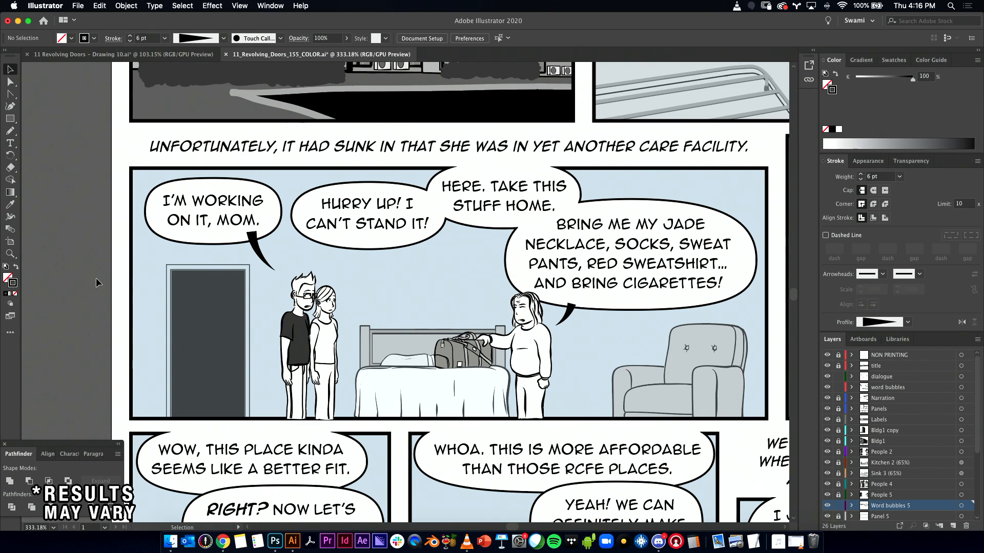
pyautogui.click(263, 252)
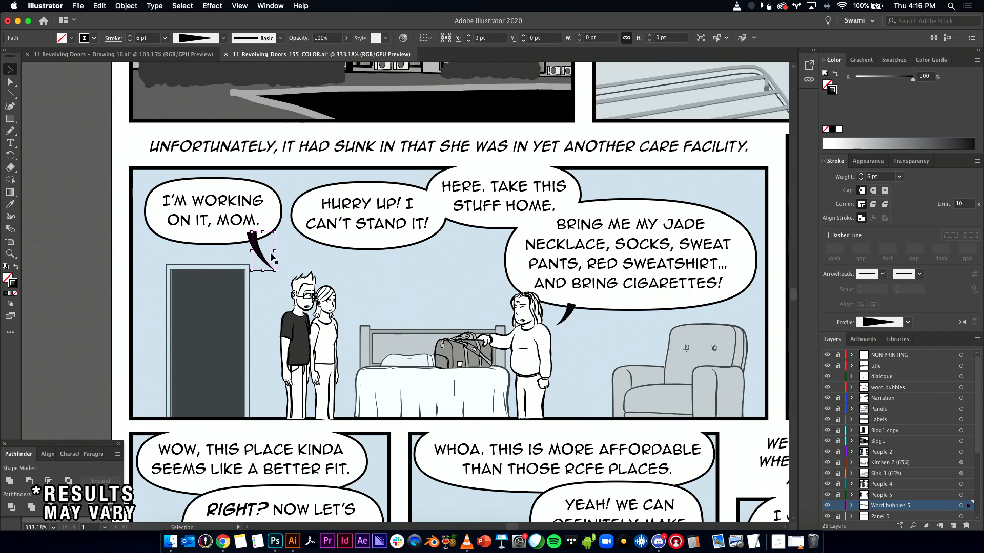
pyautogui.keyDown('shift'); pyautogui.click(568, 322); pyautogui.keyUp('shift')
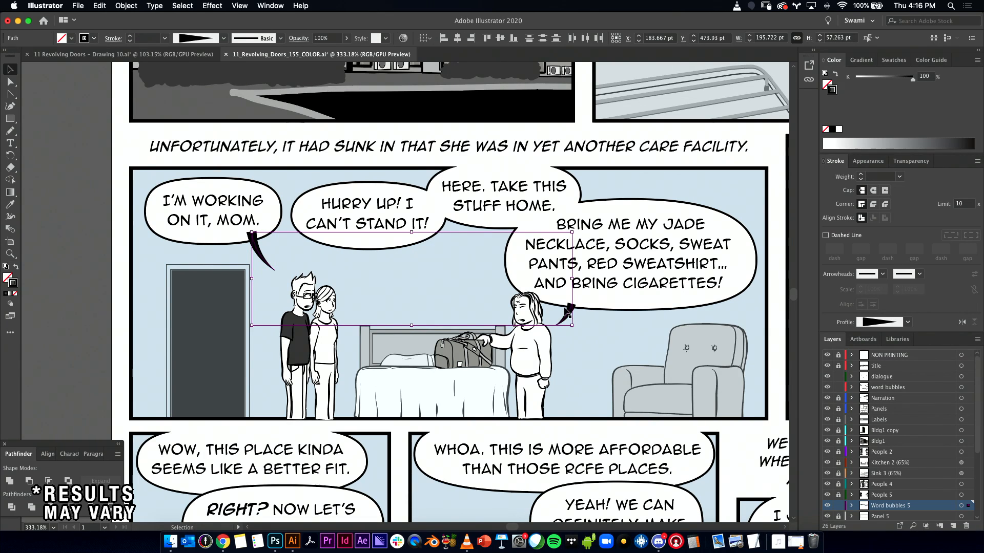
pyautogui.click(67, 300)
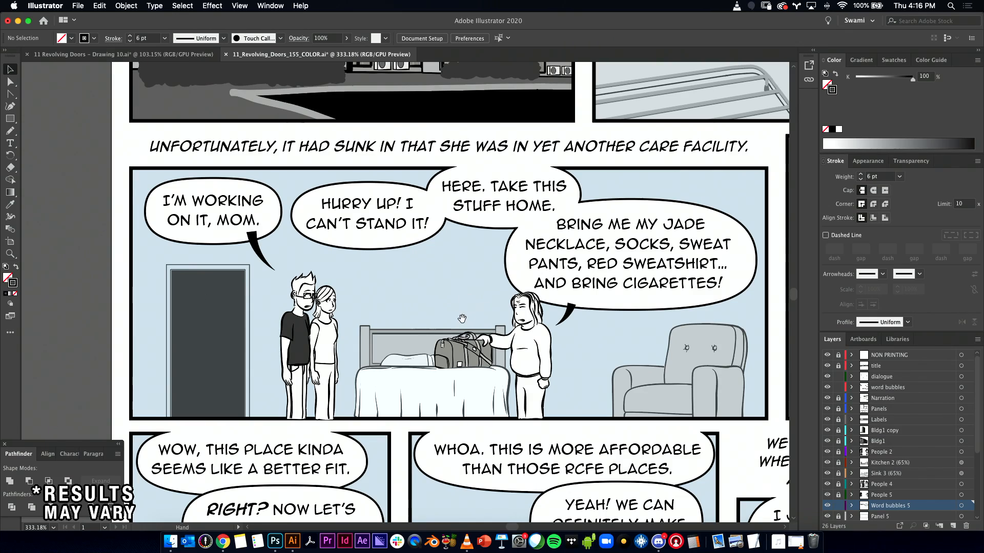
pyautogui.moveTo(435, 309); pyautogui.dragTo(465, 312)
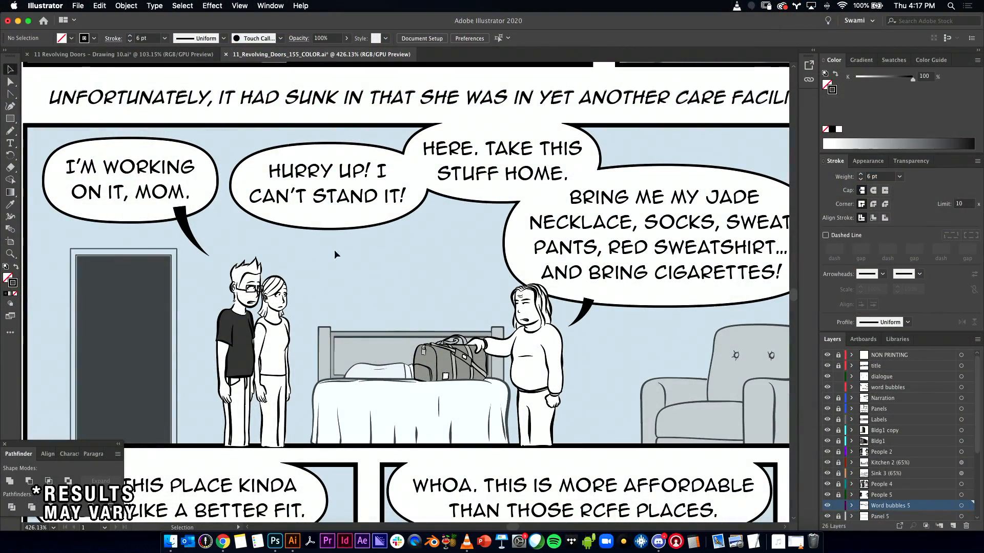
# - Convert both bubble tails in the bedroom panel from tapered strokes to filled shapes with Outline Stroke
pyautogui.click(191, 236)
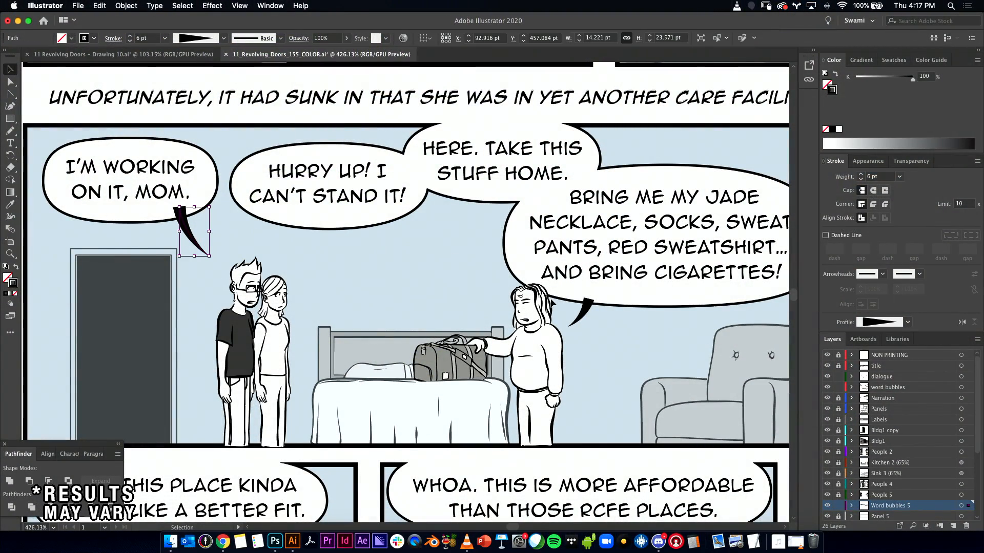
pyautogui.keyDown('shift'); pyautogui.click(583, 310); pyautogui.keyUp('shift')
pyautogui.scroll(-2, 589, 303)
pyautogui.moveTo(595, 298); pyautogui.dragTo(596, 299)
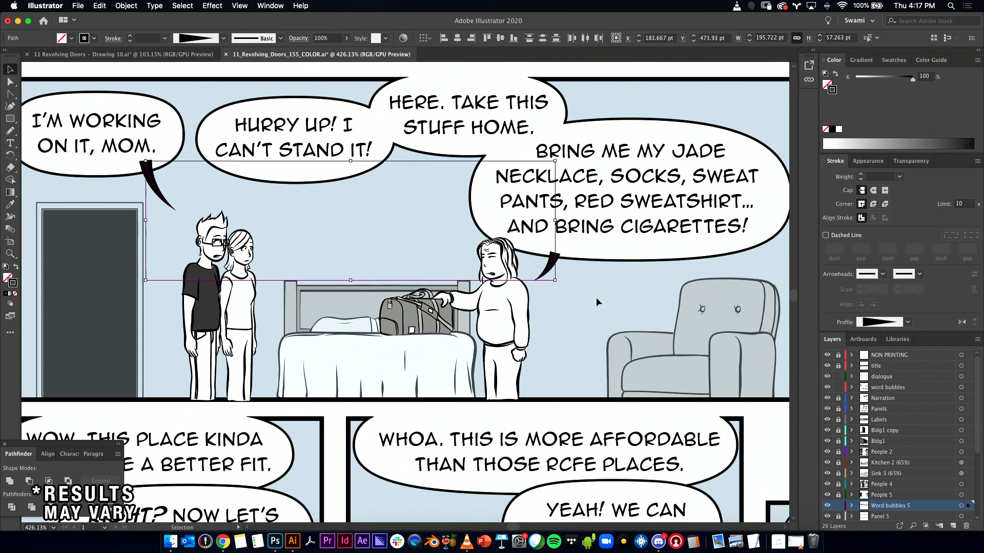
pyautogui.click(126, 5)
pyautogui.moveTo(133, 234)
pyautogui.click(256, 259)
# - Take the "I'm working on it, Mom." bubble out of its clipping group and place it in front of its tail
pyautogui.click(167, 194)
pyautogui.moveTo(167, 197); pyautogui.dragTo(306, 256)
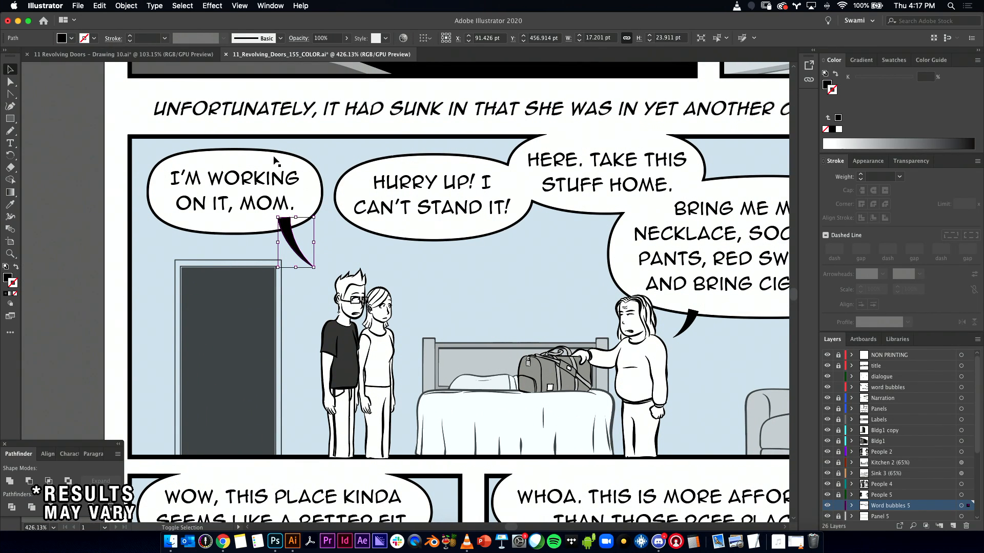
pyautogui.press('a')
pyautogui.click(278, 170)
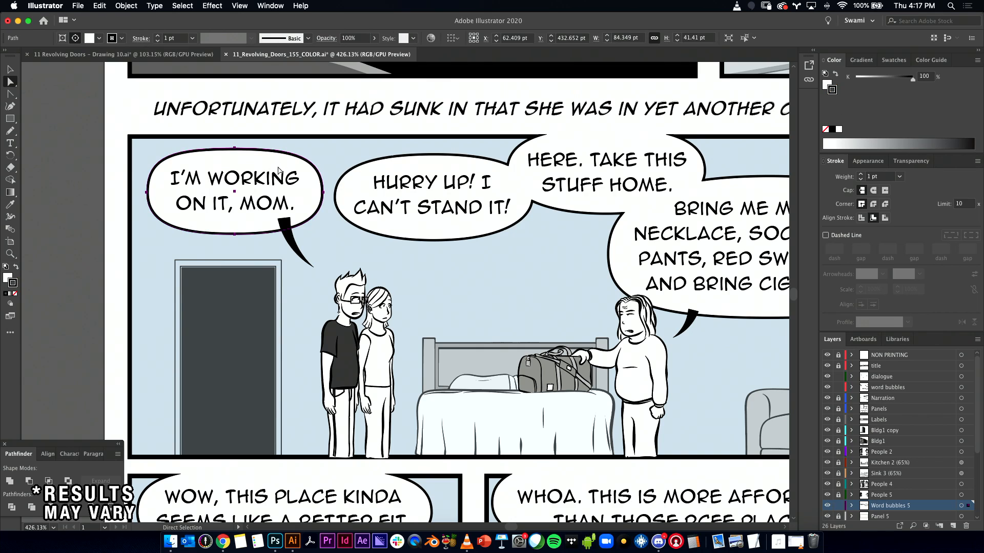
pyautogui.press('super+shift+]')
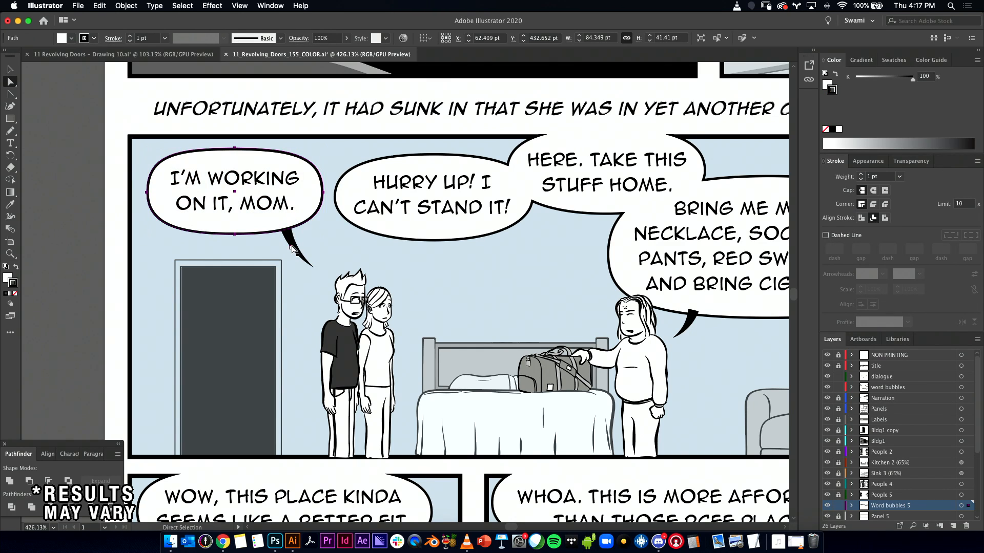
# - Apply the "I'm working on it, Mom." bubble's white fill and black stroke to its tail and unite the two shapes
pyautogui.press('v')
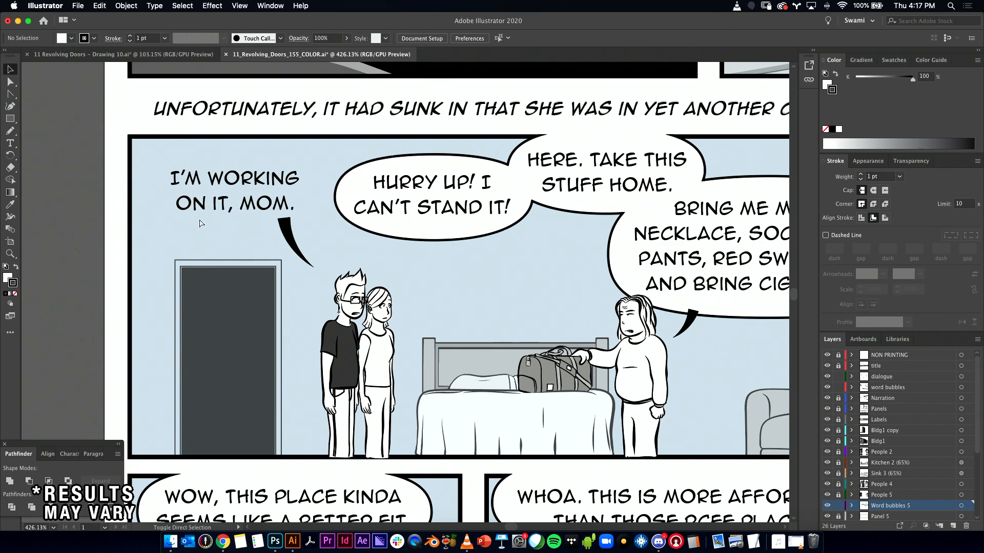
pyautogui.keyDown('shift'); pyautogui.click(294, 250); pyautogui.keyUp('shift')
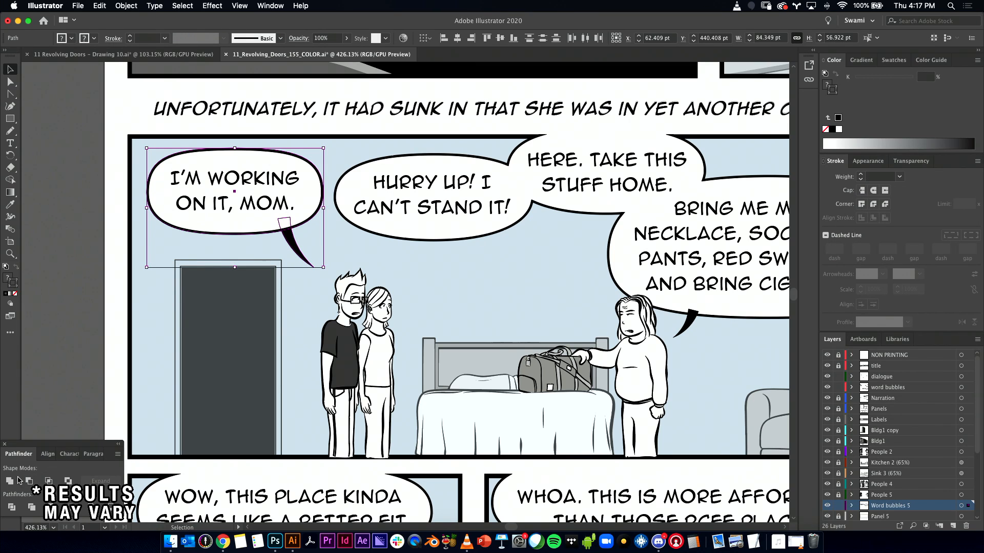
pyautogui.press('i')
pyautogui.click(138, 190)
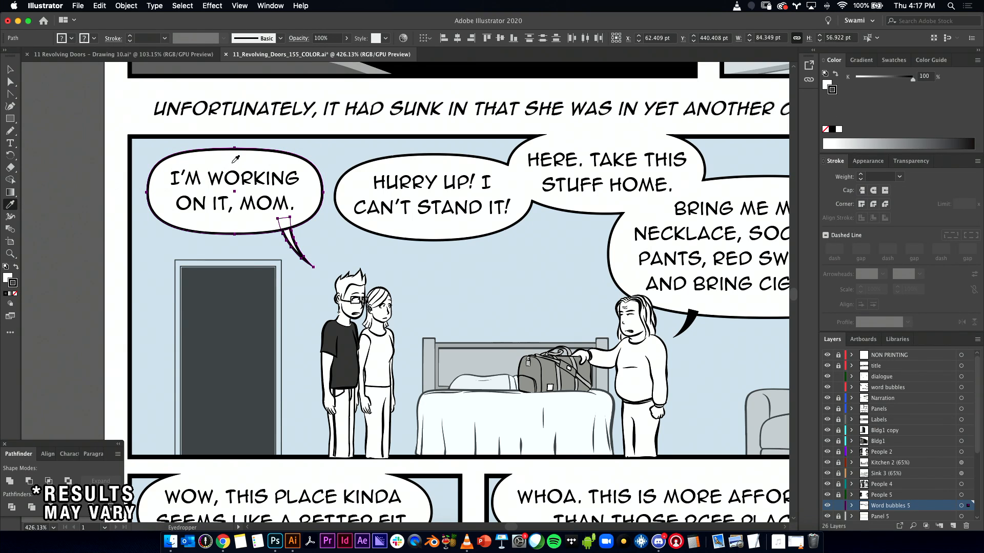
# - Copy the large "Bring me my jade necklace" bubble's white fill and 1 pt black stroke onto its tail with the Eyedropper
pyautogui.moveTo(505, 326); pyautogui.dragTo(234, 322)
pyautogui.press('v')
pyautogui.click(418, 326)
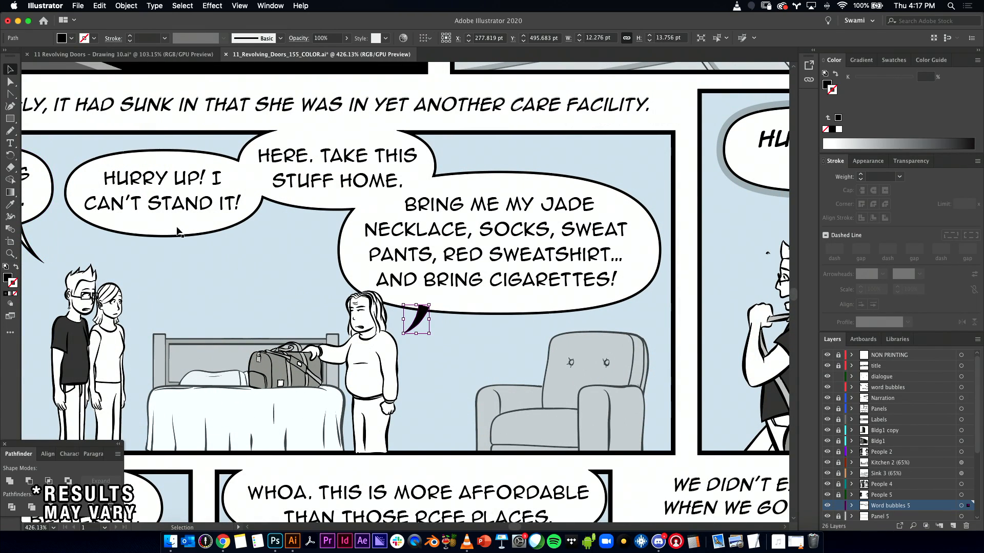
pyautogui.click(10, 203)
pyautogui.click(515, 173)
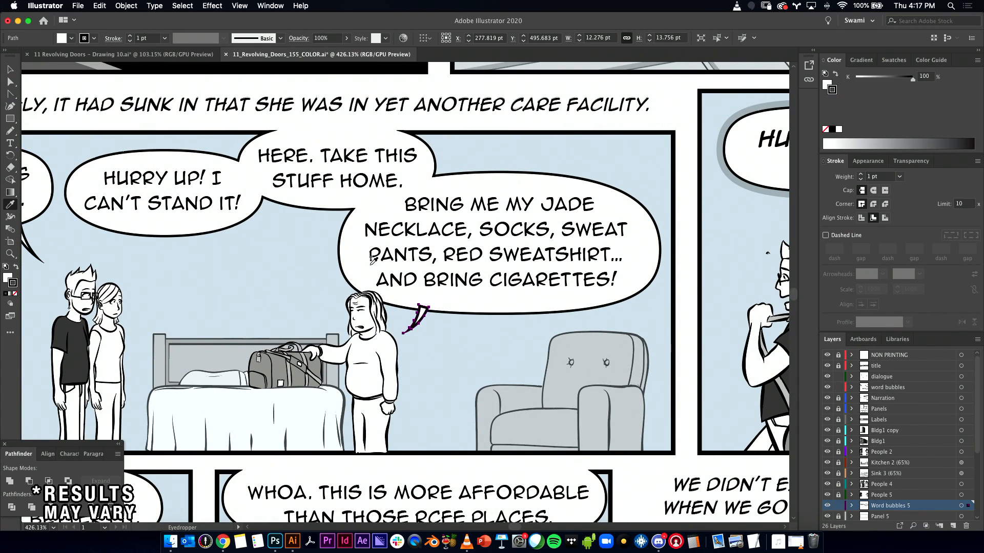
# - Cut the large bubble's tail and paste it in front, in place, inside the clipping group that holds the joined bubbles
pyautogui.press('v')
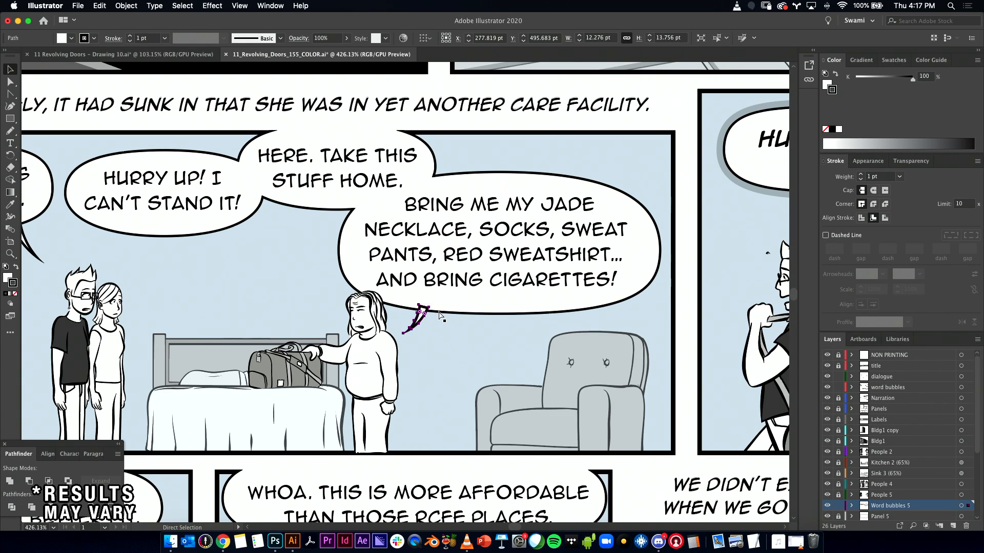
pyautogui.press('super+x')
pyautogui.doubleClick(494, 184)
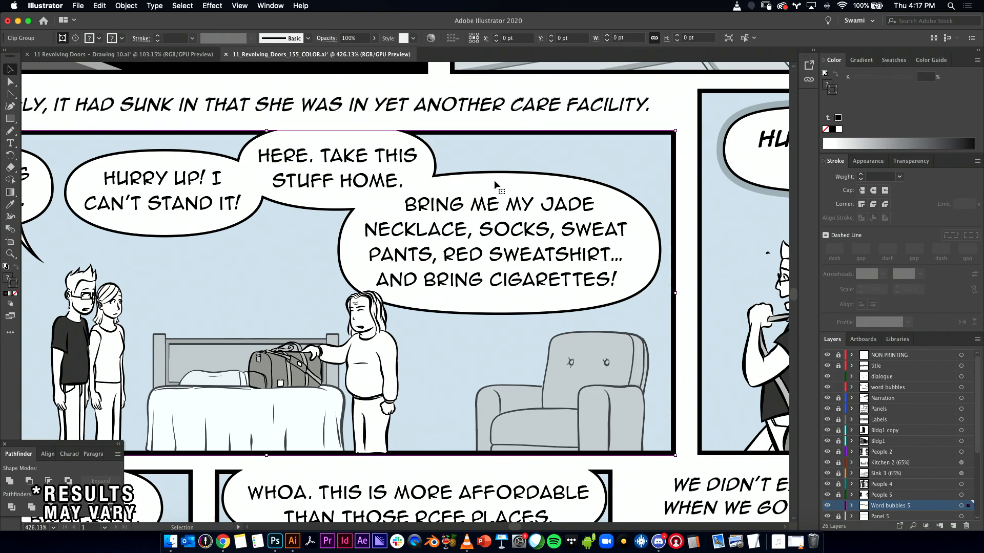
pyautogui.press('super+f')
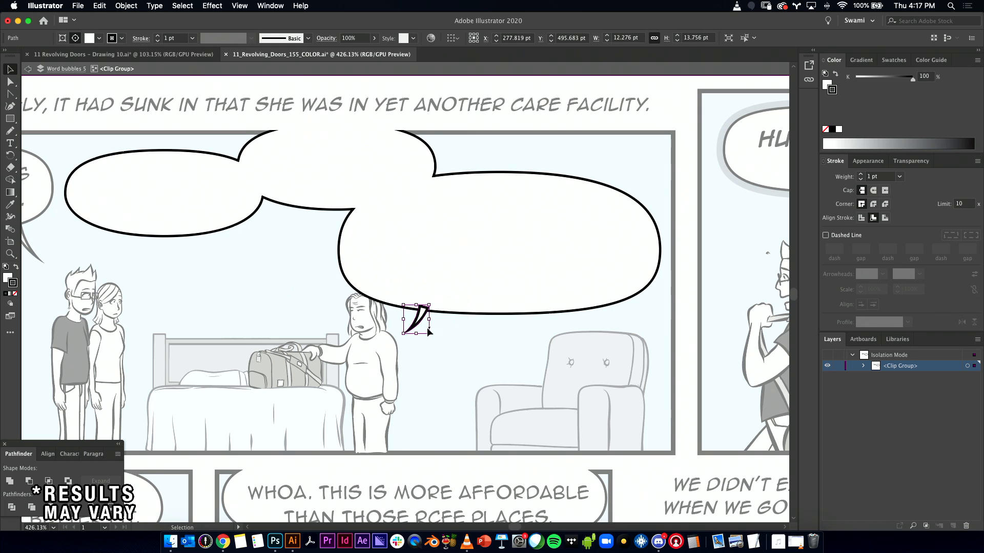
# - Unite the tail with the joined bubbles inside the clipping group and leave isolation mode
pyautogui.press('super+a')
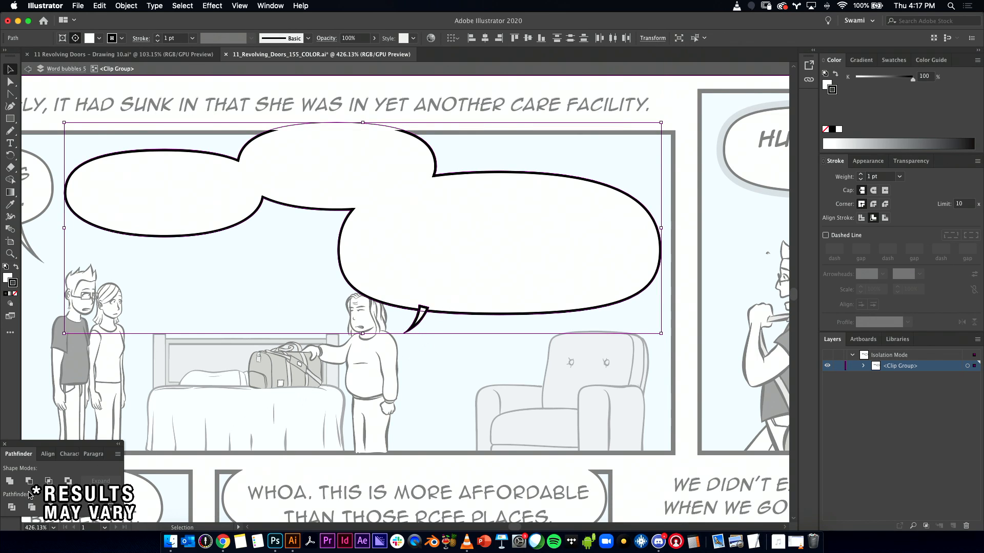
pyautogui.click(10, 482)
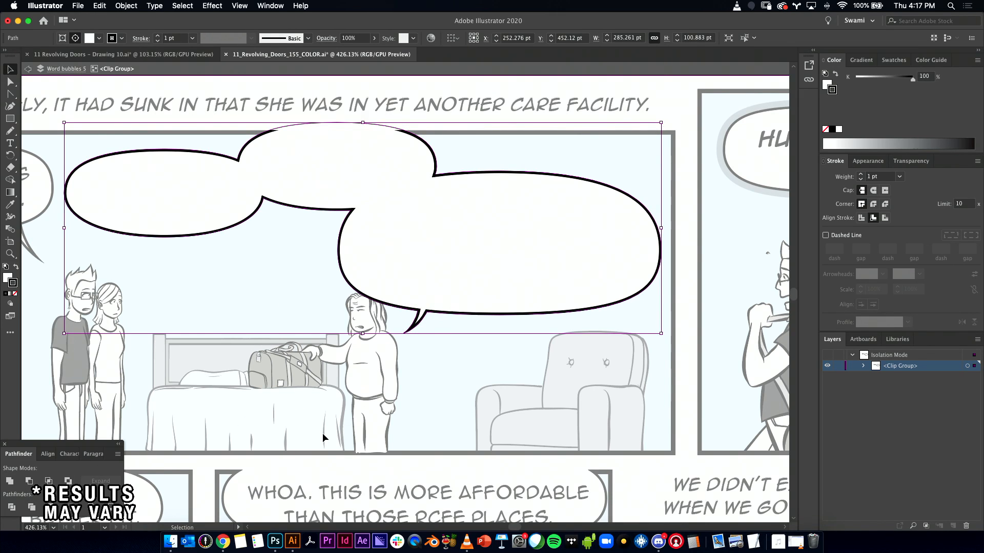
pyautogui.press('Escape')
pyautogui.click(445, 392)
# - Hide and re-show the People 5, Word bubbles 5 and Panel 5 layers in turn to examine how the panel is stacked
pyautogui.moveTo(559, 382); pyautogui.dragTo(649, 366)
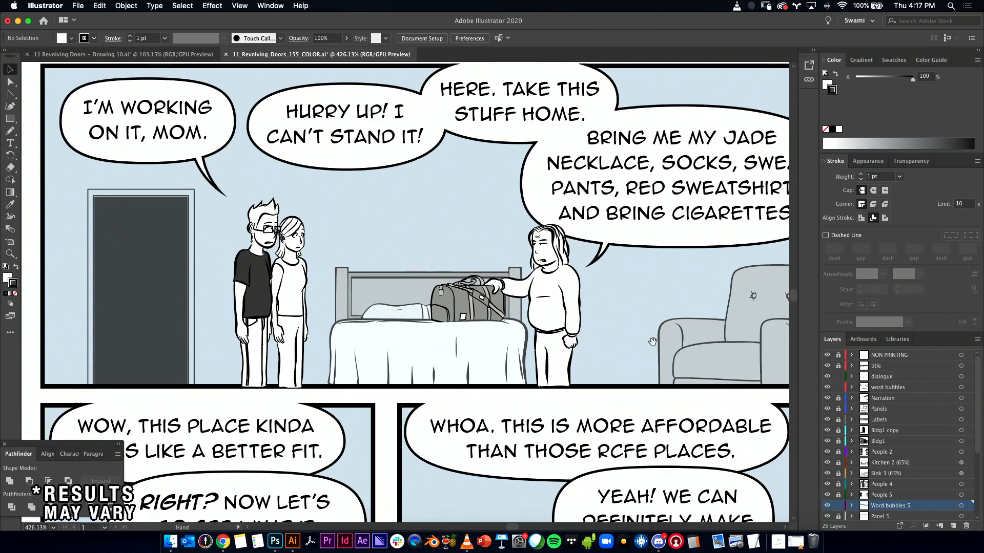
pyautogui.moveTo(485, 384); pyautogui.dragTo(578, 340)
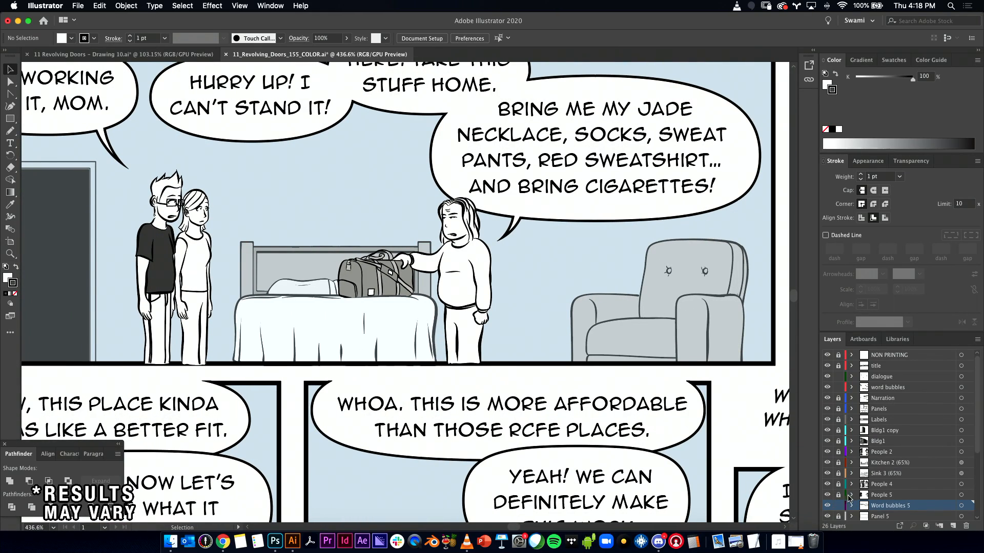
pyautogui.scroll(-5, 872, 486)
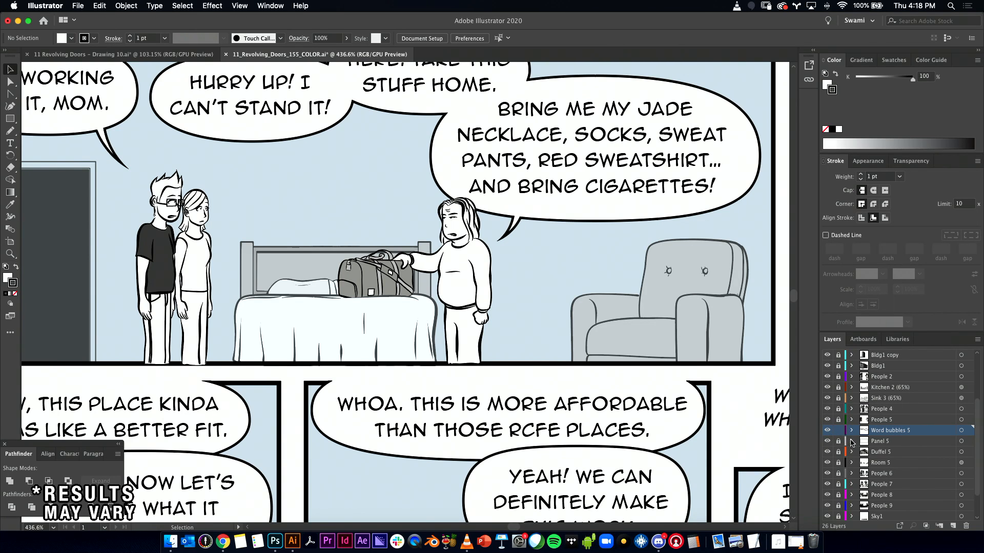
pyautogui.click(827, 420)
pyautogui.click(827, 420)
pyautogui.click(827, 431)
pyautogui.click(827, 431)
pyautogui.click(827, 442)
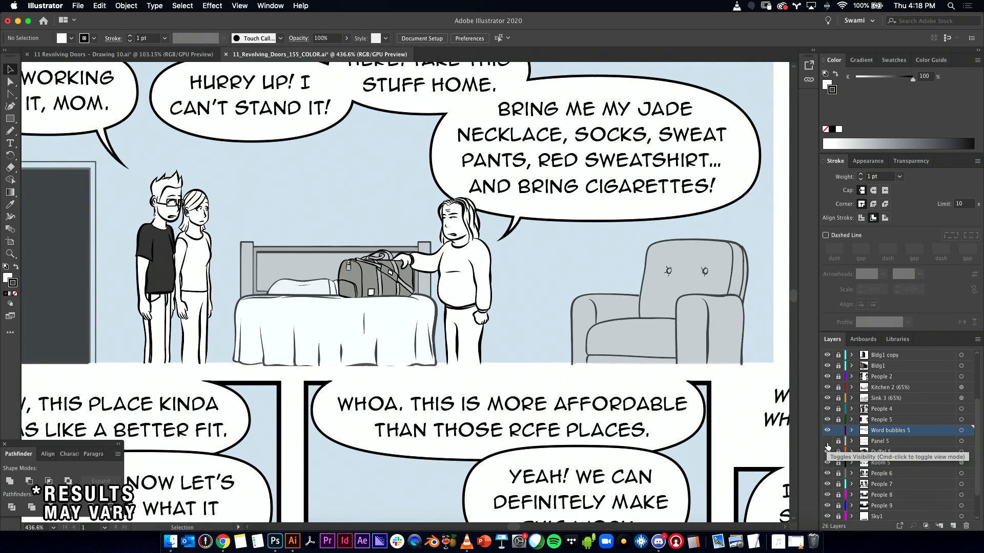
pyautogui.click(827, 442)
pyautogui.scroll(5, 404, 292)
pyautogui.hscroll(-5, 405, 292)
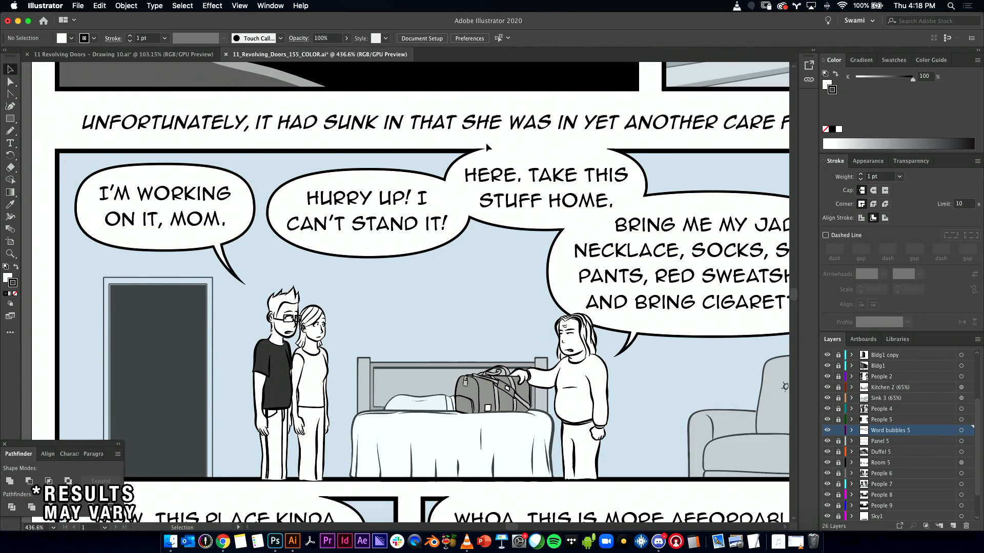
pyautogui.scroll(-2, 588, 382)
pyautogui.hscroll(3, 589, 381)
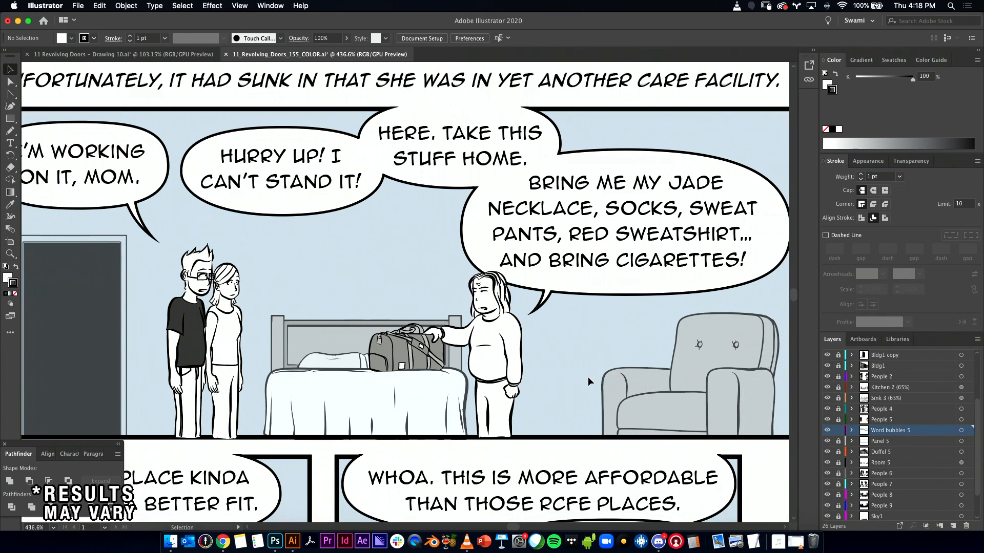
# - Try to place the Panel 5 layer above the Word bubbles 5 layer in the stacking order
pyautogui.moveTo(890, 439); pyautogui.dragTo(891, 427)
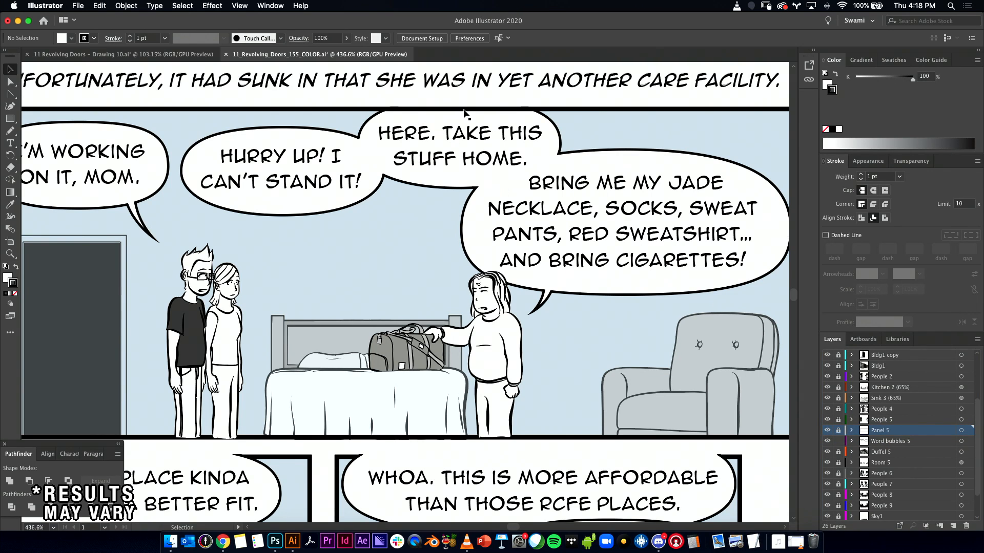
pyautogui.press('super+z')
# - Unlock People 5, copy the panel's border rectangle from Panel 5 into it in place, and relock Panel 5
pyautogui.moveTo(554, 446); pyautogui.dragTo(586, 384)
pyautogui.moveTo(490, 372)
pyautogui.mouseDown()
pyautogui.moveTo(549, 372)
pyautogui.moveTo(476, 380)
pyautogui.mouseUp()
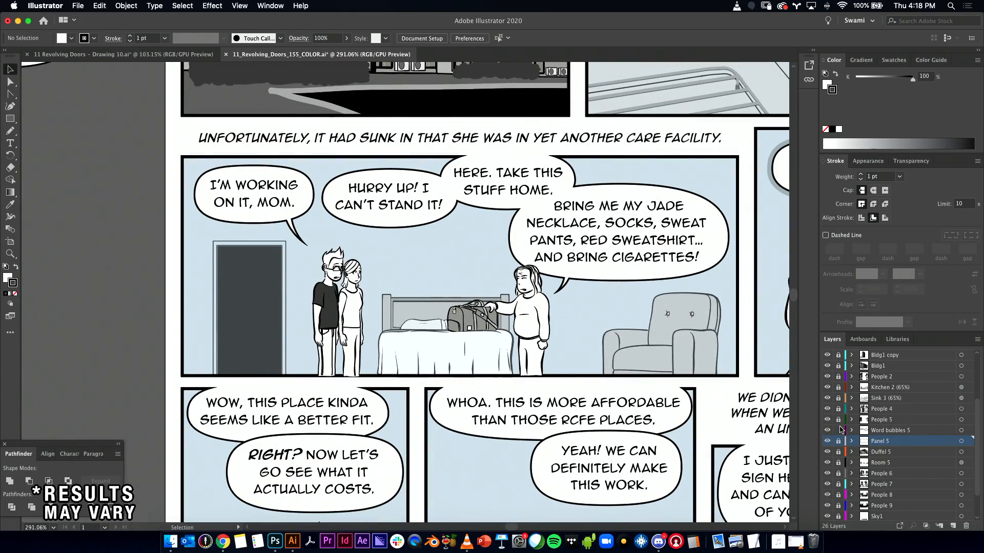
pyautogui.moveTo(590, 375); pyautogui.dragTo(559, 367)
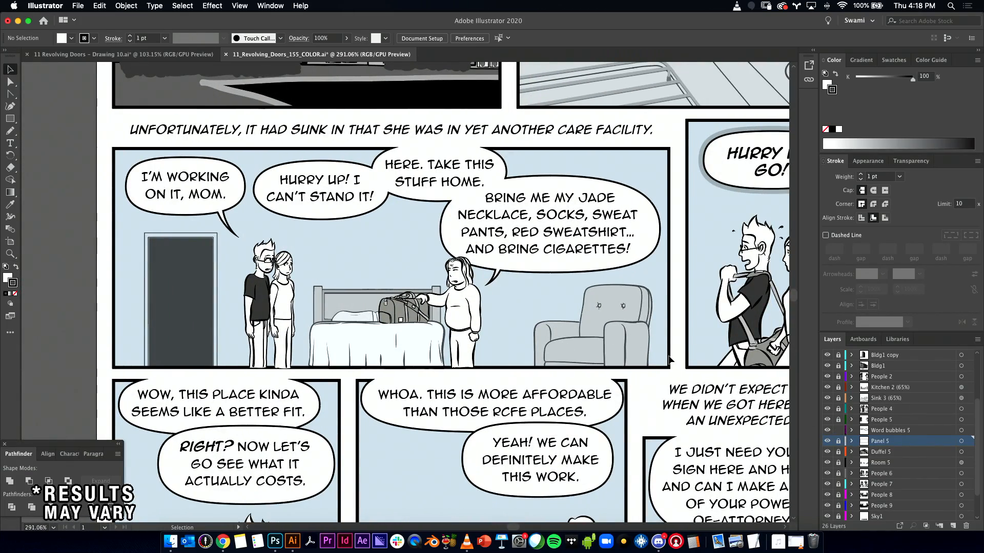
pyautogui.click(838, 420)
pyautogui.click(669, 368)
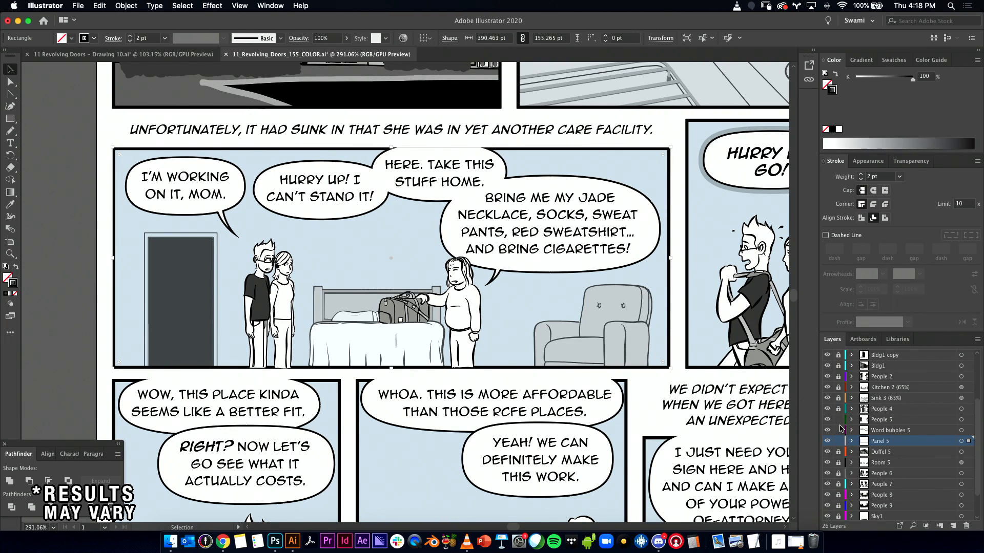
pyautogui.click(839, 440)
pyautogui.click(888, 421)
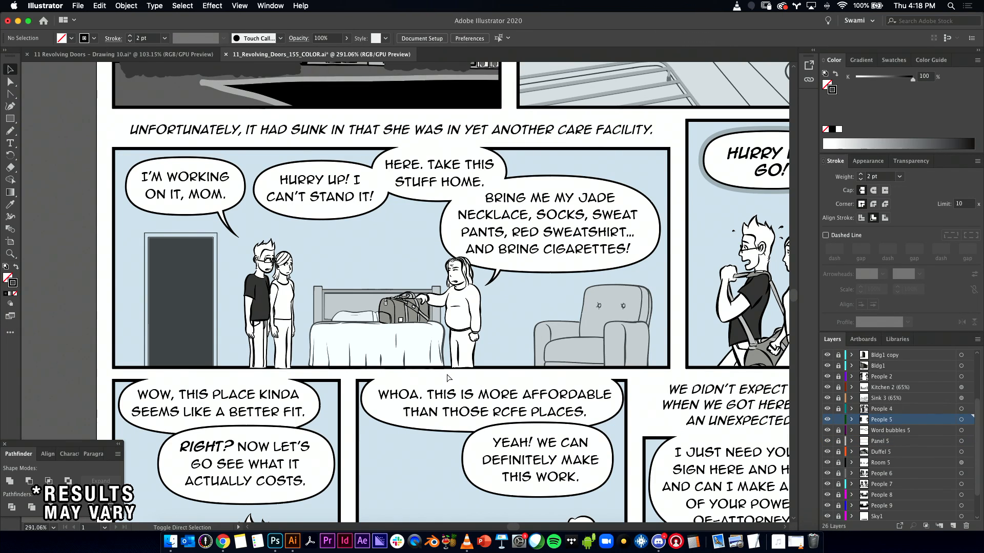
pyautogui.click(460, 373)
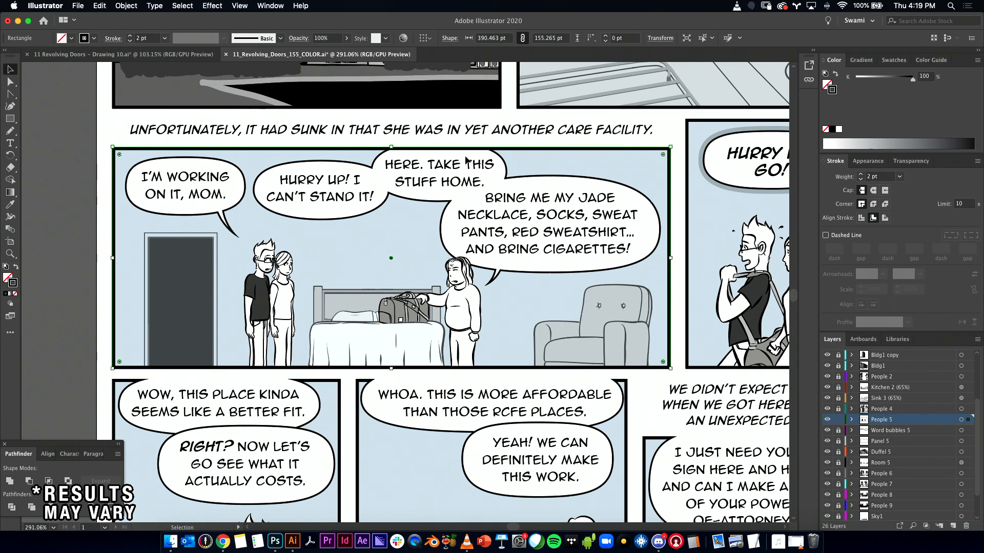
# - Draw a rectangle about 407 by 23 pt across the panel's bottom edge and make it a clipping mask for the copied border
pyautogui.click(11, 120)
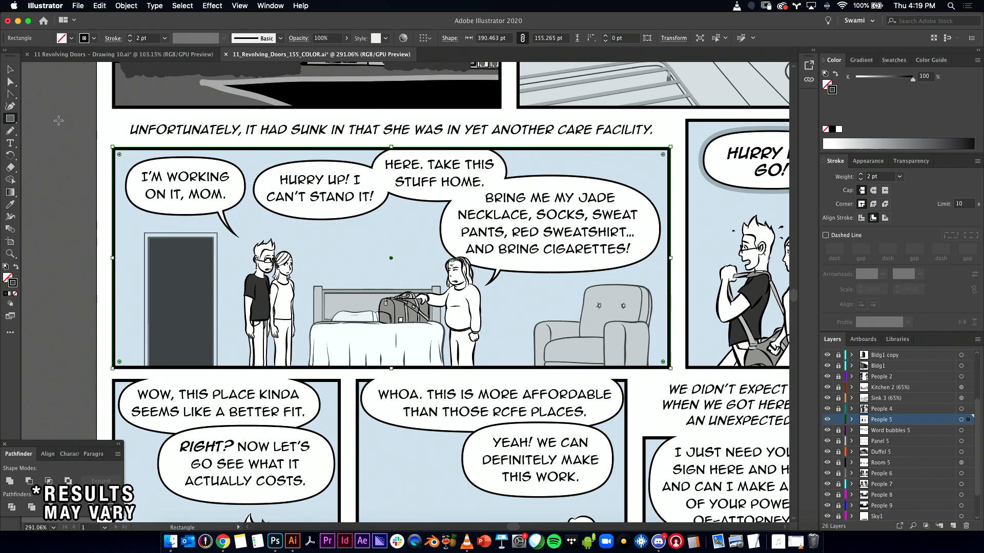
pyautogui.moveTo(98, 348); pyautogui.dragTo(679, 382)
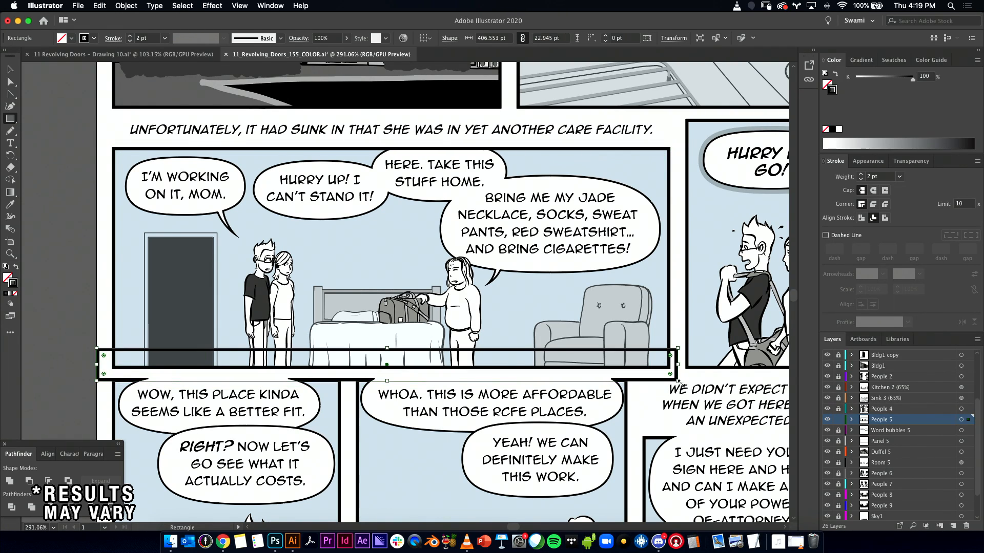
pyautogui.press('v')
pyautogui.keyDown('shift'); pyautogui.click(114, 317); pyautogui.keyUp('shift')
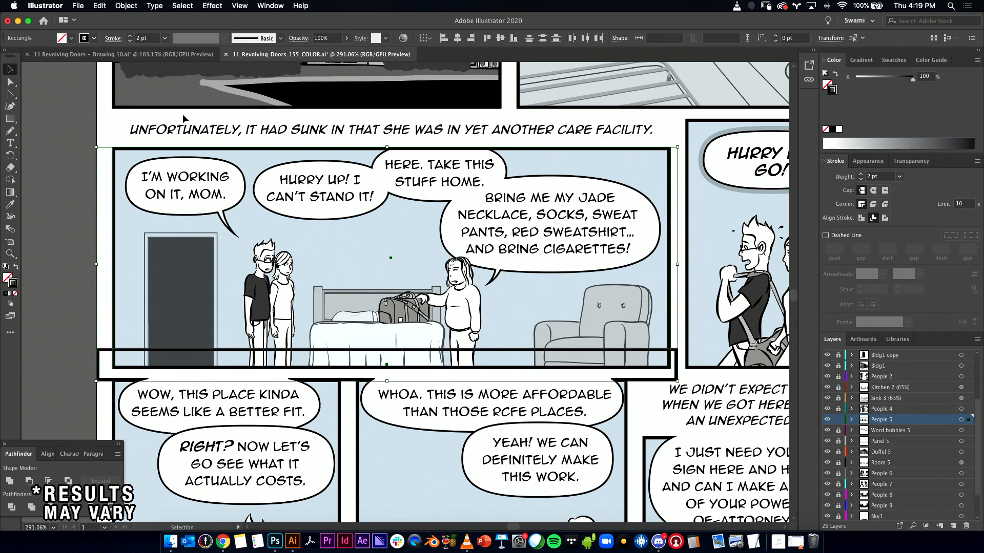
pyautogui.click(126, 6)
pyautogui.moveTo(208, 327)
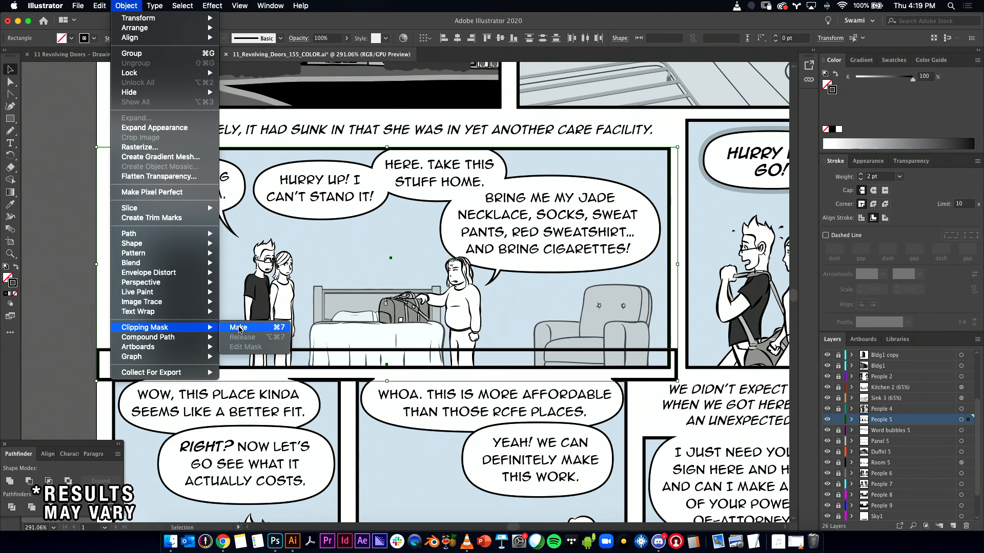
pyautogui.click(238, 328)
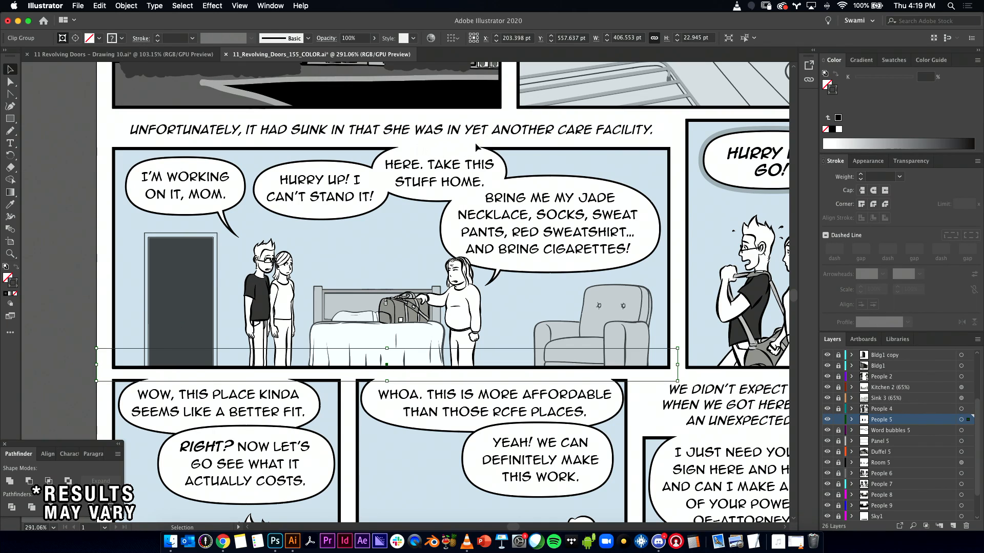
# - Try moving the clipped border strip out onto the pasteboard and editing its border path inside the isolated clipping group
pyautogui.moveTo(444, 359); pyautogui.dragTo(254, 277)
pyautogui.hscroll(-10, 424, 286)
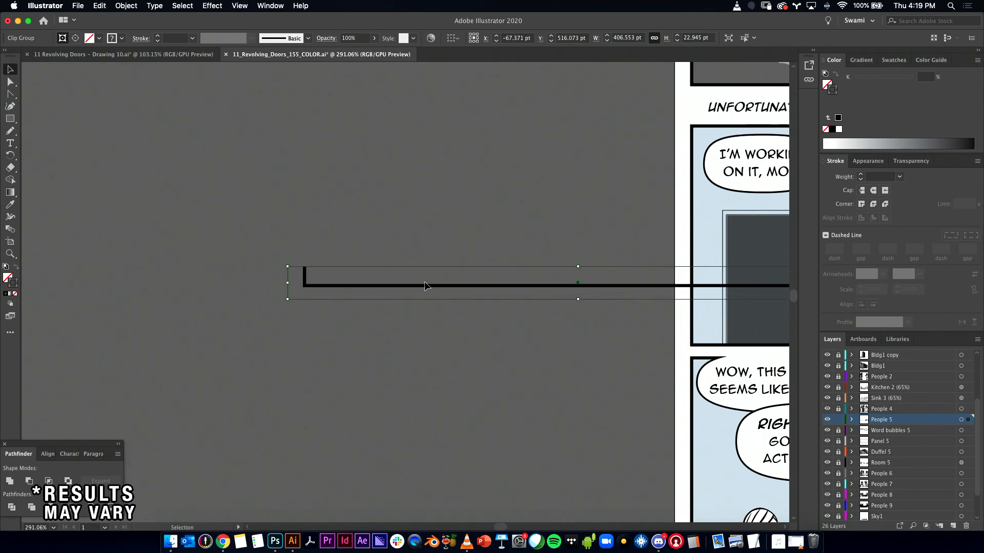
pyautogui.doubleClick(354, 285)
pyautogui.click(359, 285)
pyautogui.press('a')
pyautogui.click(304, 287)
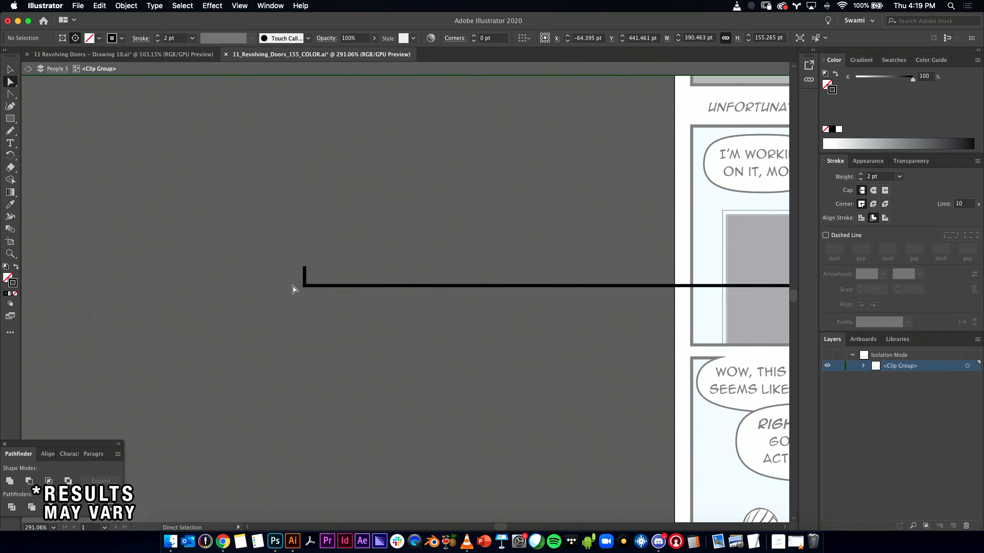
pyautogui.moveTo(343, 290); pyautogui.dragTo(349, 385)
pyautogui.press('super+z')
pyautogui.press('v')
pyautogui.click(339, 385)
pyautogui.moveTo(462, 358); pyautogui.dragTo(378, 347)
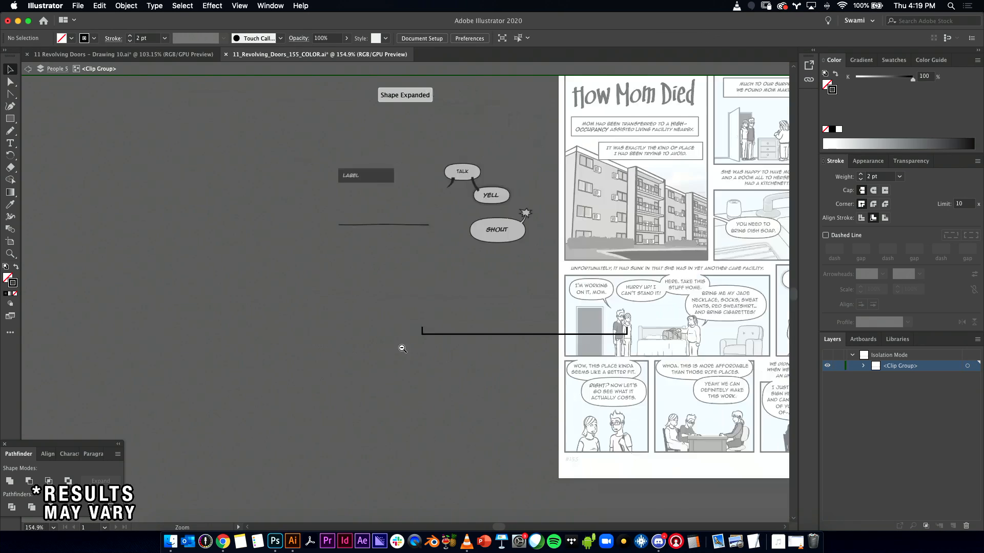
pyautogui.moveTo(514, 371); pyautogui.dragTo(309, 336)
pyautogui.doubleClick(293, 347)
pyautogui.click(290, 349)
pyautogui.moveTo(429, 333)
pyautogui.mouseDown()
pyautogui.moveTo(503, 334)
pyautogui.moveTo(630, 302)
pyautogui.moveTo(448, 338)
pyautogui.moveTo(479, 334)
pyautogui.moveTo(440, 322)
pyautogui.mouseUp()
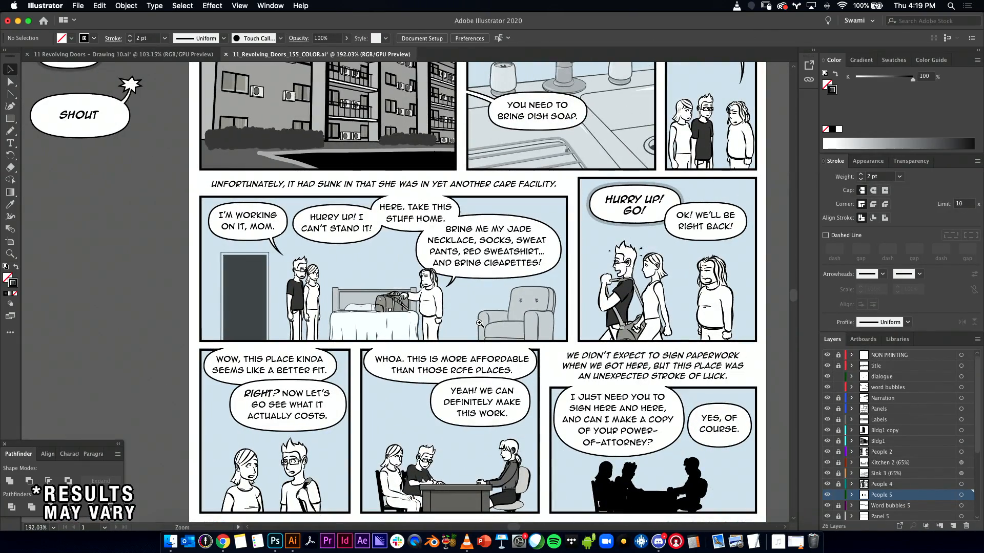
# - Place the tapered 6 pt tail stroke from the TALK sample bubble beneath the "Hurry up! Go!" bubble
pyautogui.moveTo(533, 284); pyautogui.dragTo(400, 324)
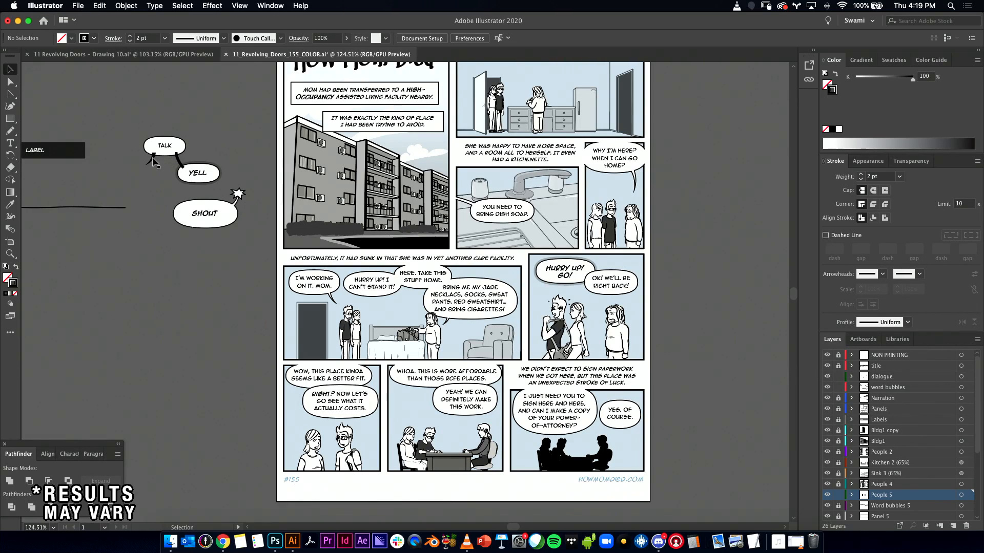
pyautogui.click(151, 163)
pyautogui.click(164, 167)
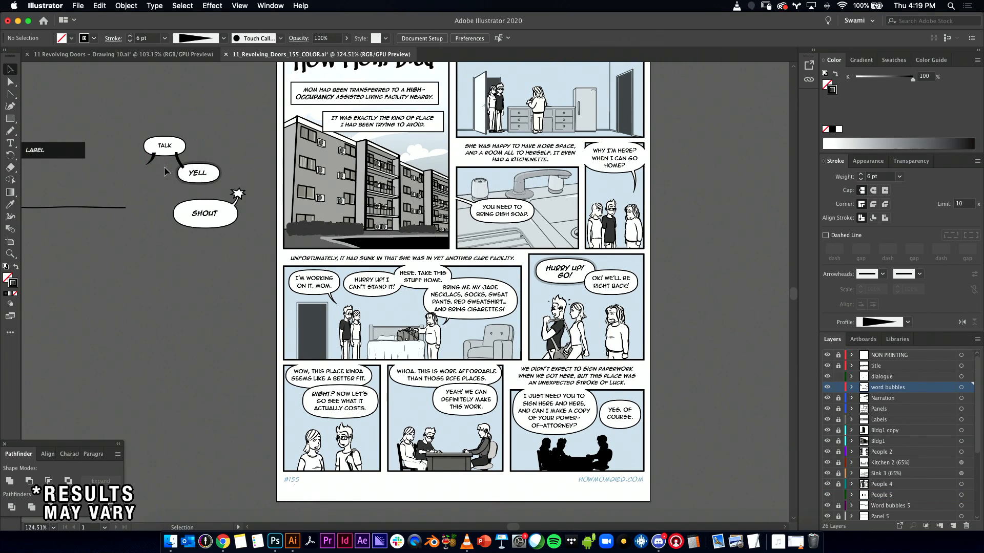
pyautogui.moveTo(153, 163); pyautogui.dragTo(563, 284)
pyautogui.moveTo(568, 302); pyautogui.dragTo(416, 335)
pyautogui.scroll(-4, 492, 306)
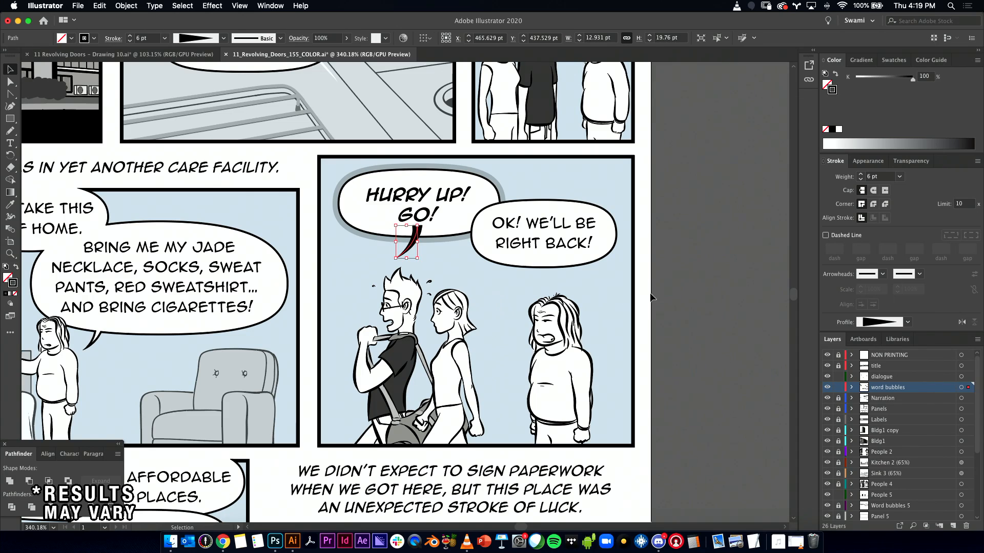
pyautogui.hscroll(-5, 649, 299)
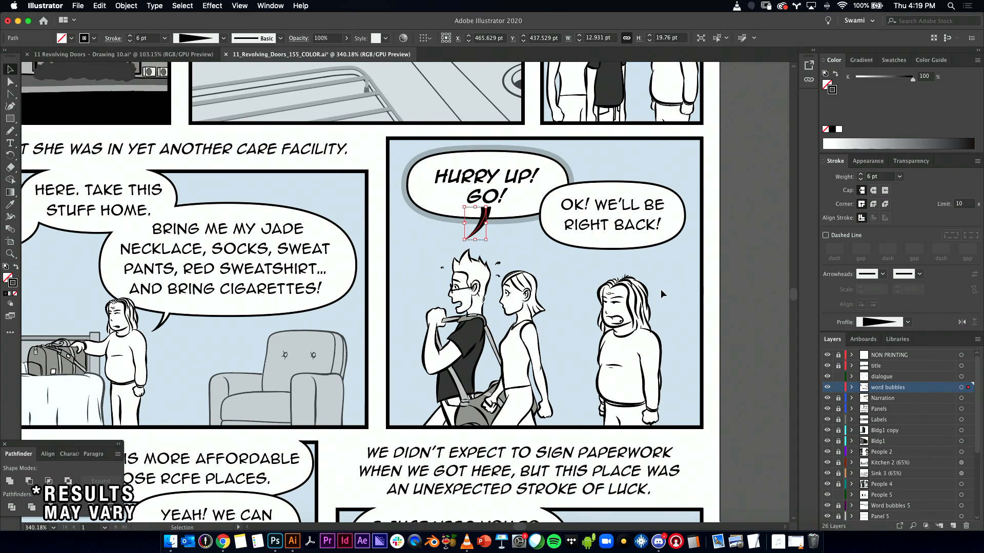
pyautogui.scroll(-2, 601, 268)
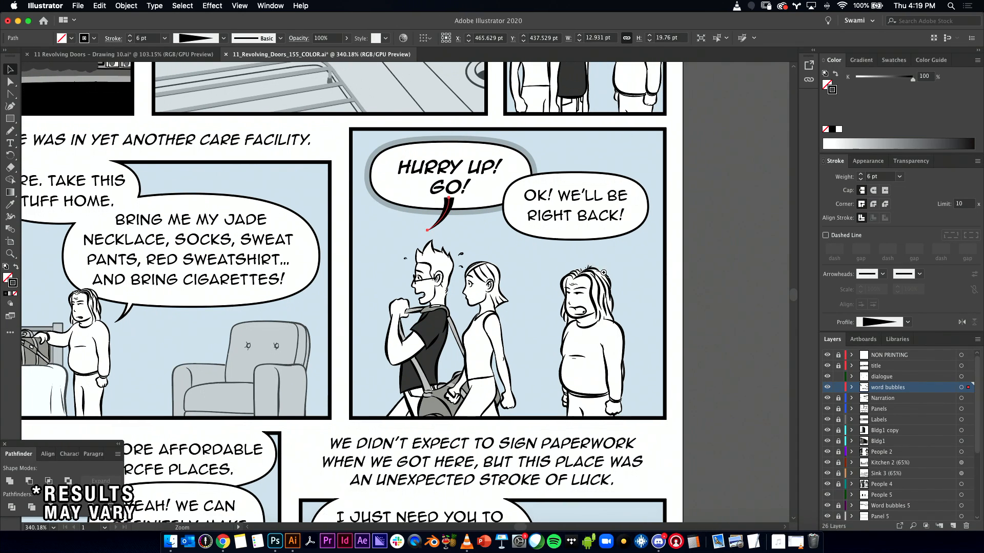
pyautogui.moveTo(626, 268); pyautogui.dragTo(608, 275)
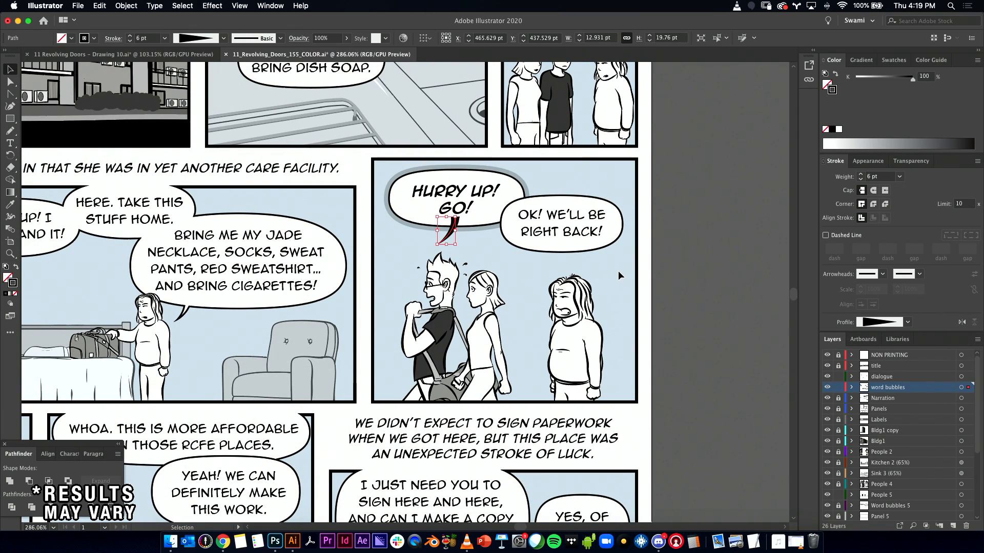
pyautogui.click(654, 270)
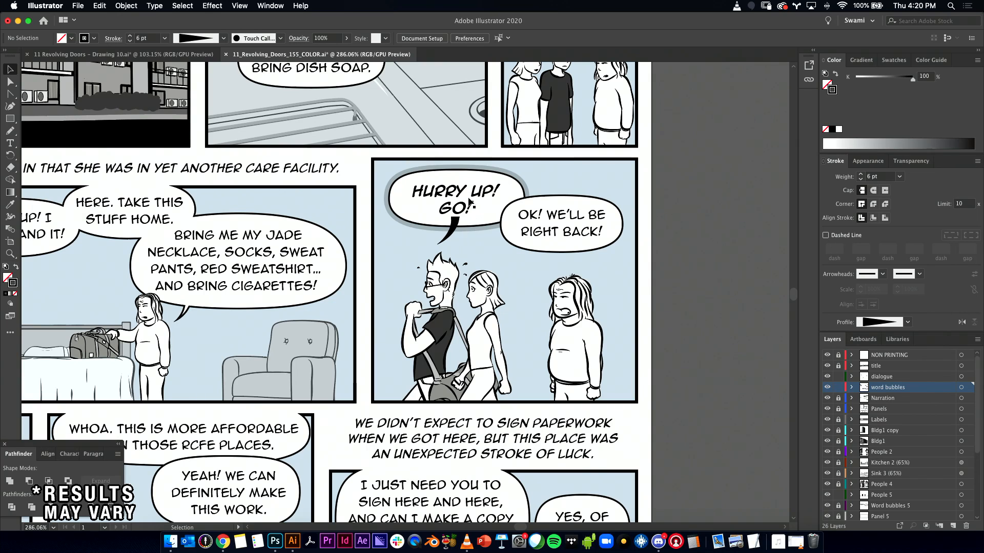
pyautogui.click(471, 227)
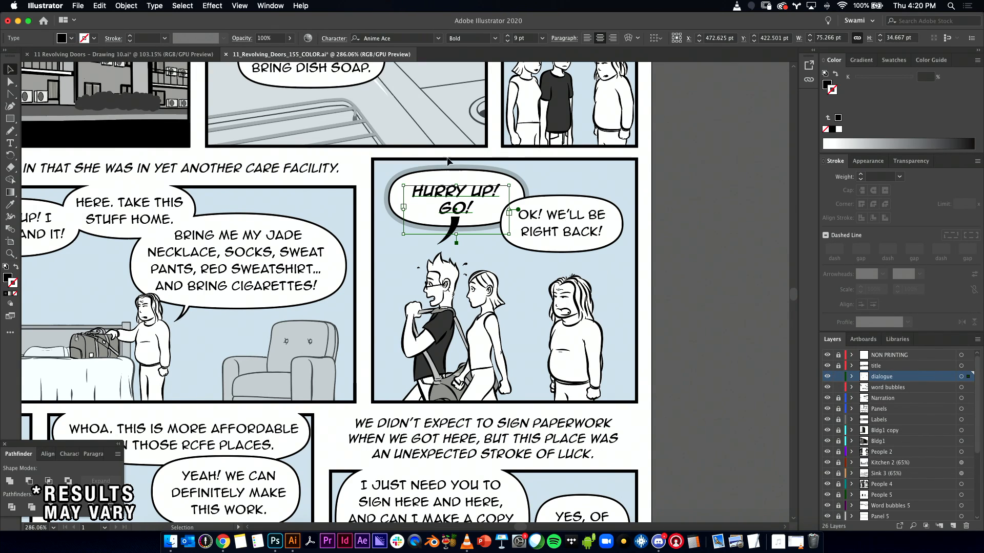
pyautogui.click(528, 160)
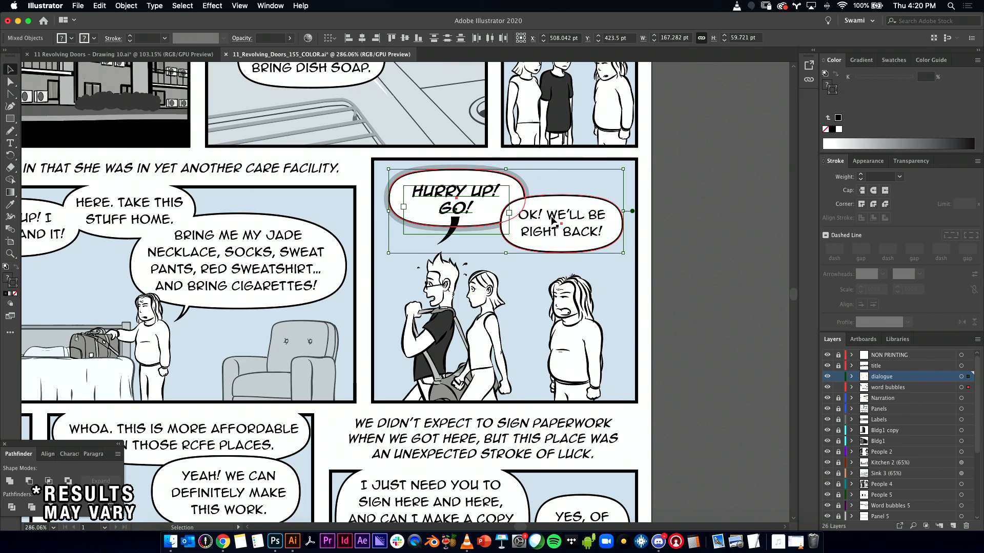
pyautogui.click(580, 220)
pyautogui.keyDown('shift'); pyautogui.click(582, 233); pyautogui.keyUp('shift')
pyautogui.click(548, 159)
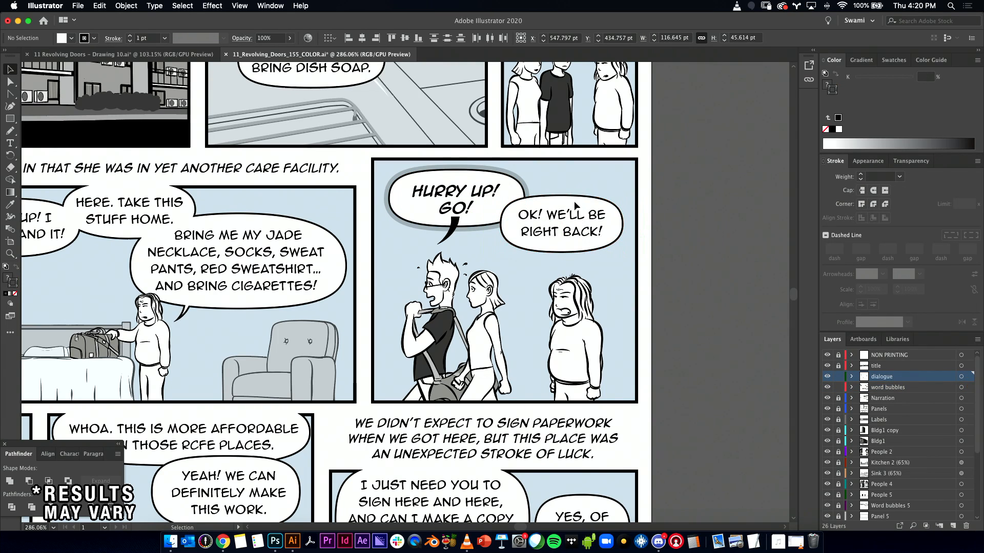
# - Reshape the "Hurry up! Go!" tail into a longer curve, about 32 by 44 pt, reaching toward the long-haired figure
pyautogui.click(449, 235)
pyautogui.moveTo(476, 247); pyautogui.dragTo(522, 276)
pyautogui.press('super+z')
pyautogui.click(491, 247)
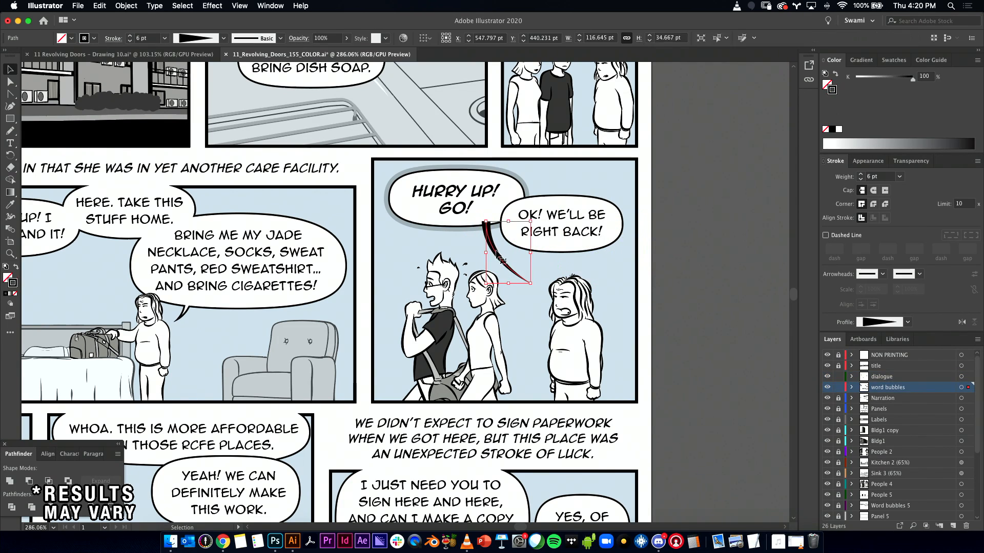
# - Try duplicating the tail and running the copy from the "OK! We'll be right back!" bubble toward the man with the bag
pyautogui.keyDown('alt'); pyautogui.moveTo(491, 247); pyautogui.dragTo(517, 261); pyautogui.keyUp('alt')
pyautogui.moveTo(555, 298); pyautogui.dragTo(470, 264)
pyautogui.click(676, 226)
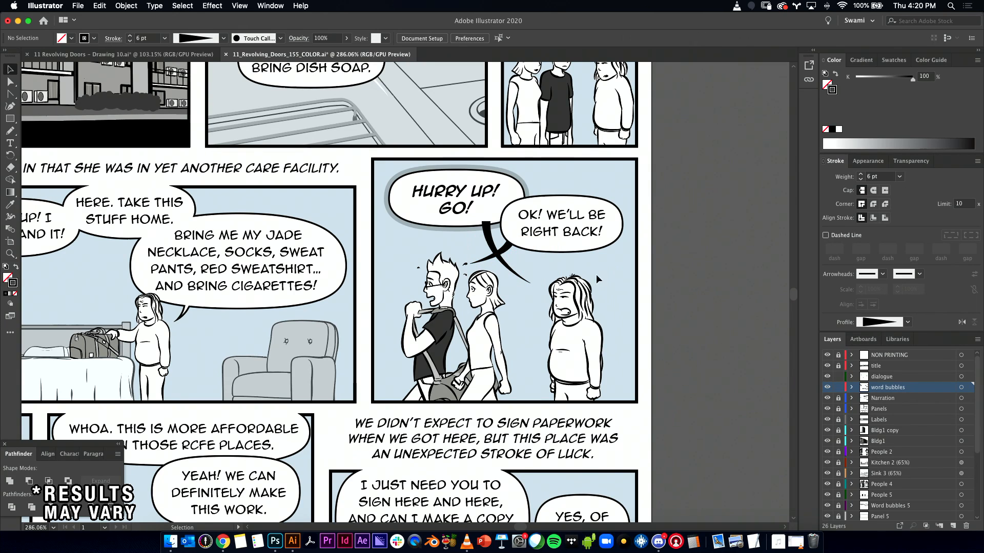
pyautogui.click(485, 251)
pyautogui.press('a')
pyautogui.press('v')
pyautogui.click(489, 243)
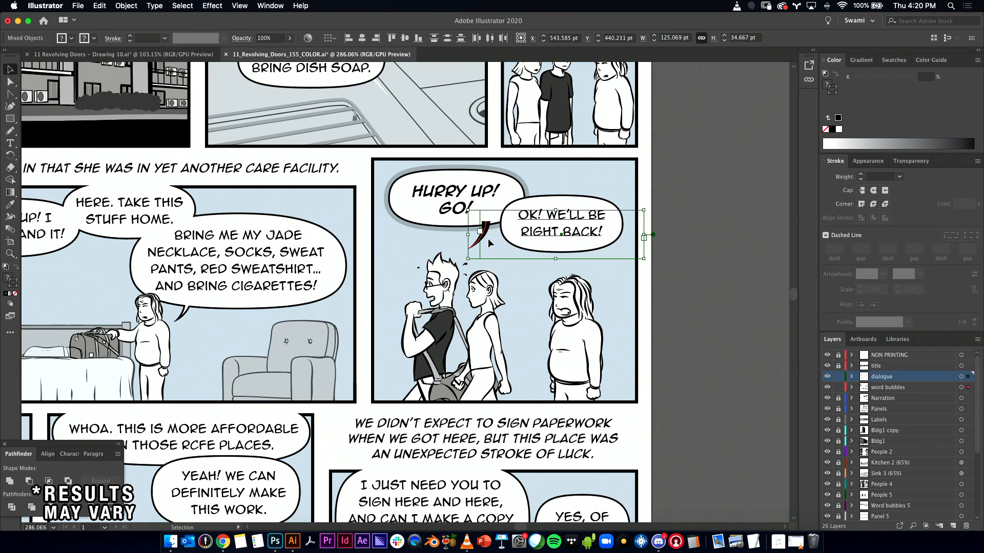
pyautogui.press('super+z')
# - Try moving the tail's wide upper end beneath the "OK! We'll be right back!" bubble
pyautogui.press('a')
pyautogui.click(455, 244)
pyautogui.click(487, 223)
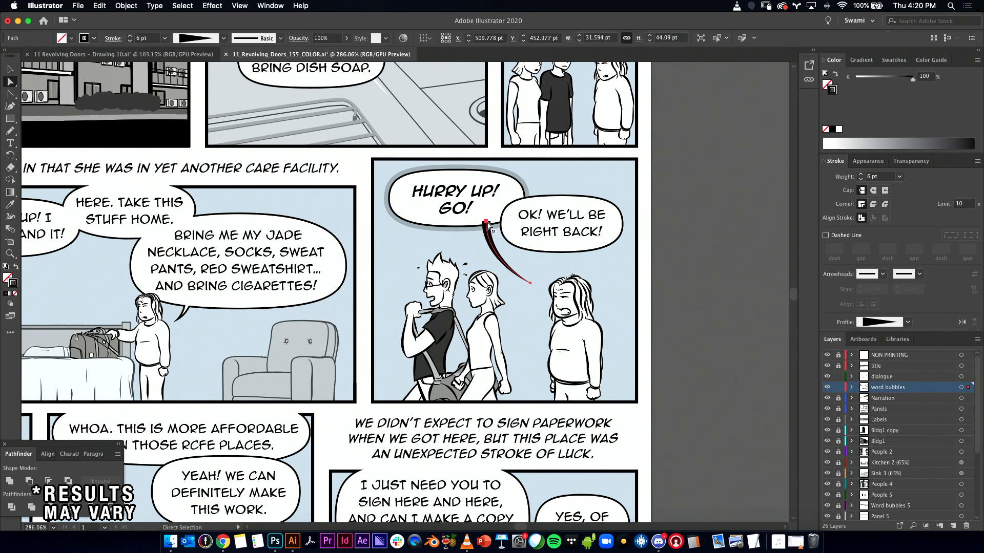
pyautogui.moveTo(487, 224); pyautogui.dragTo(519, 248)
pyautogui.press('super+z')
pyautogui.press('super+z')
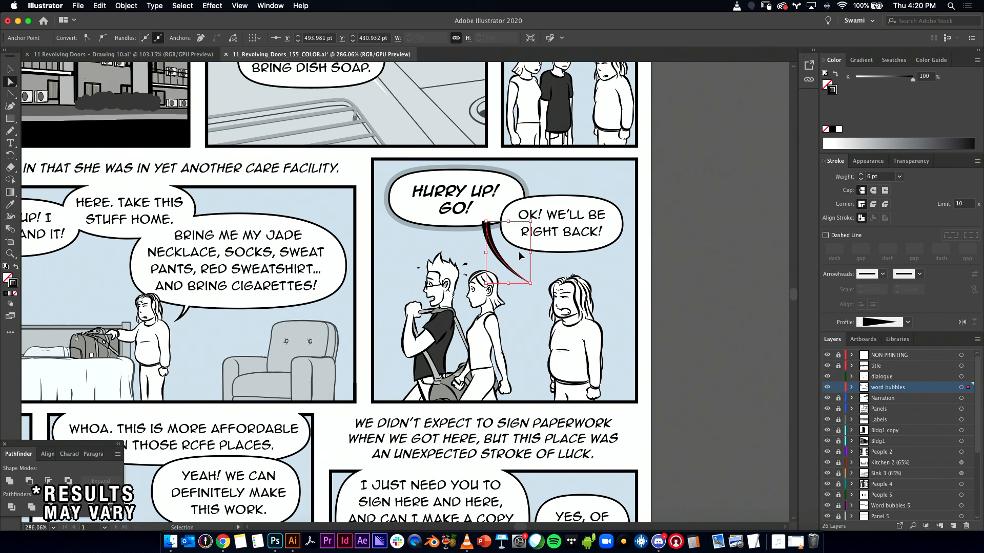
pyautogui.press('super+z')
pyautogui.press('super+shift+z')
# - Park the tapered tail stroke at the panel's left border, behind the man with the bag
pyautogui.press('v')
pyautogui.doubleClick(494, 243)
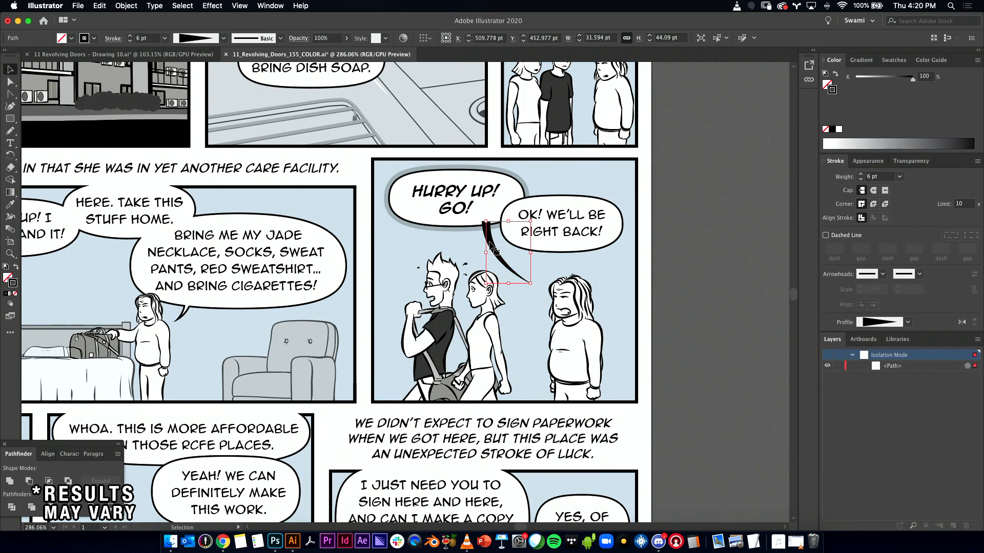
pyautogui.press('Escape')
pyautogui.moveTo(493, 249); pyautogui.dragTo(377, 289)
pyautogui.click(669, 265)
# - Swap the two bubbles, placing "OK! We'll be right back!" above the walking couple and "Hurry up! Go!" to its upper right
pyautogui.click(469, 219)
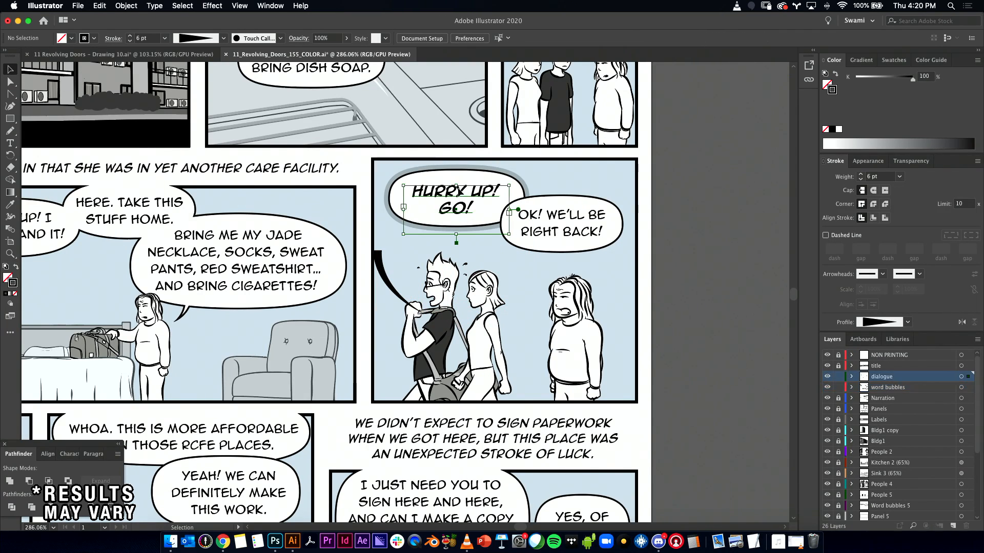
pyautogui.click(557, 189)
pyautogui.moveTo(572, 232); pyautogui.dragTo(746, 260)
pyautogui.click(459, 205)
pyautogui.moveTo(460, 205); pyautogui.dragTo(540, 202)
pyautogui.press('super+shift+a')
pyautogui.click(738, 176)
pyautogui.click(741, 261)
pyautogui.moveTo(741, 261); pyautogui.dragTo(472, 248)
pyautogui.click(680, 234)
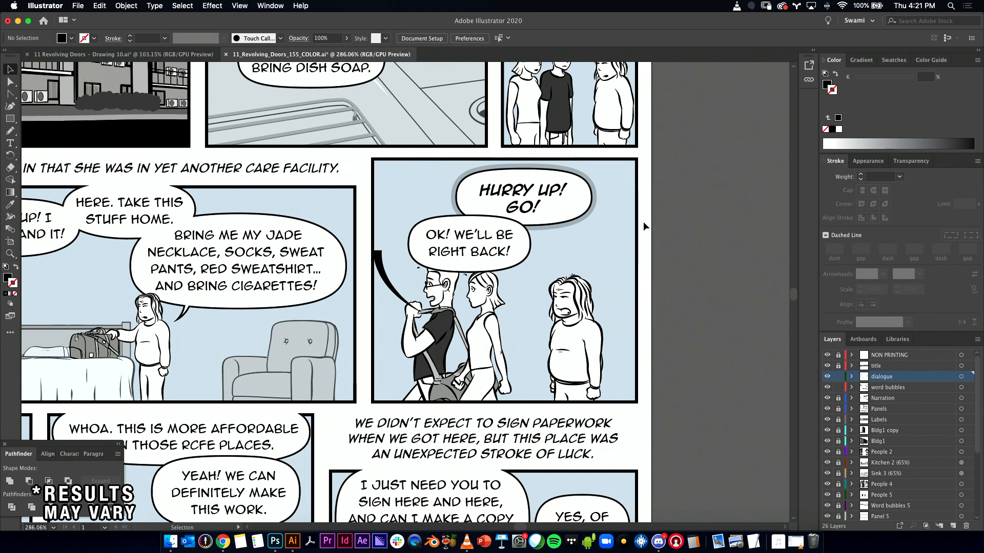
# - Raise the "Hurry up! Go!" bubble over the panel's upper border and shift the "OK! We'll be right back!" bubble up beneath it
pyautogui.moveTo(497, 179); pyautogui.dragTo(559, 183)
pyautogui.click(708, 198)
pyautogui.moveTo(474, 243)
pyautogui.mouseDown()
pyautogui.moveTo(467, 226)
pyautogui.moveTo(486, 216)
pyautogui.moveTo(467, 227)
pyautogui.mouseUp()
pyautogui.click(653, 256)
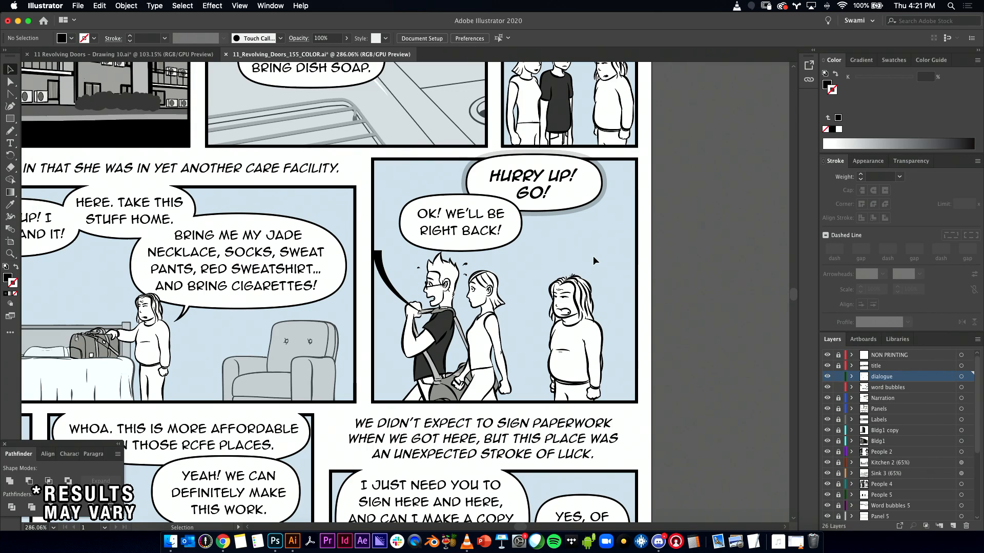
# - Try fitting "Hurry up! Go!" on one line in a flatter, wider bubble shifted slightly left
pyautogui.click(560, 190)
pyautogui.moveTo(485, 195); pyautogui.dragTo(455, 197)
pyautogui.press('super+shift+a')
pyautogui.moveTo(645, 212); pyautogui.dragTo(572, 208)
pyautogui.keyDown('shift'); pyautogui.click(548, 181); pyautogui.keyUp('shift')
pyautogui.moveTo(534, 211); pyautogui.dragTo(534, 201)
pyautogui.moveTo(465, 177); pyautogui.dragTo(455, 178)
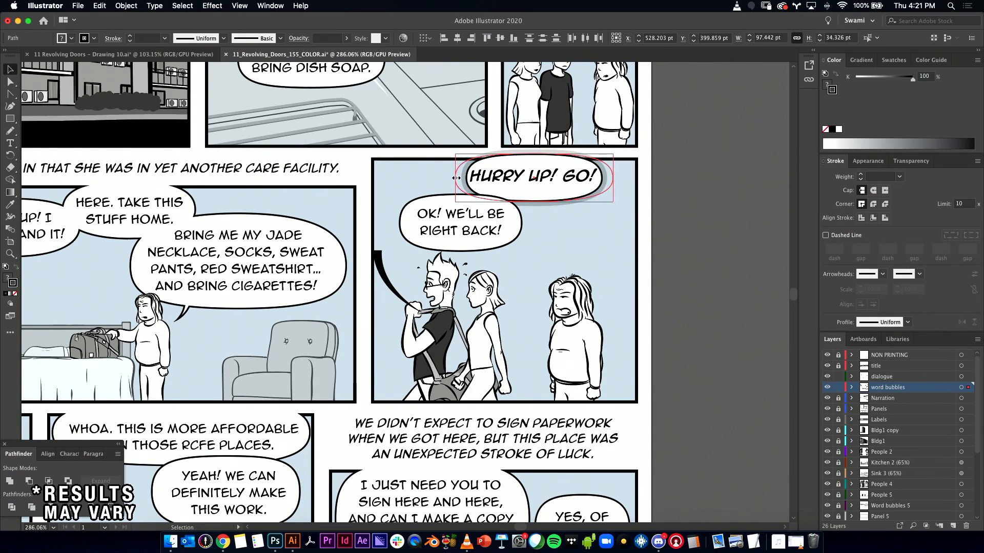
pyautogui.keyDown('shift'); pyautogui.click(563, 178); pyautogui.keyUp('shift')
pyautogui.moveTo(579, 178); pyautogui.dragTo(572, 177)
pyautogui.click(703, 198)
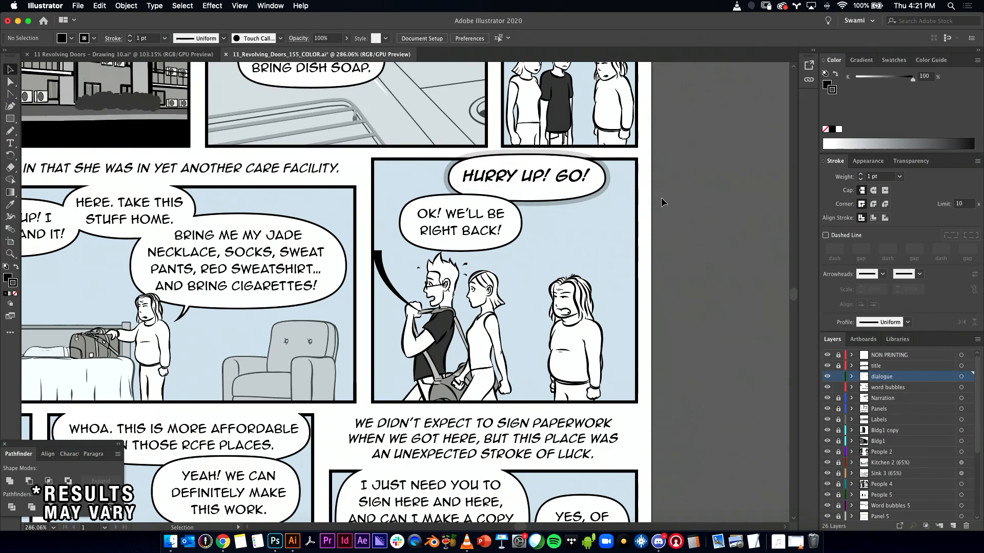
# - Undo the one-line layout of the "Hurry up! Go!" bubble and the last shift of the "OK! We'll be right back!" bubble
pyautogui.doubleClick(475, 215)
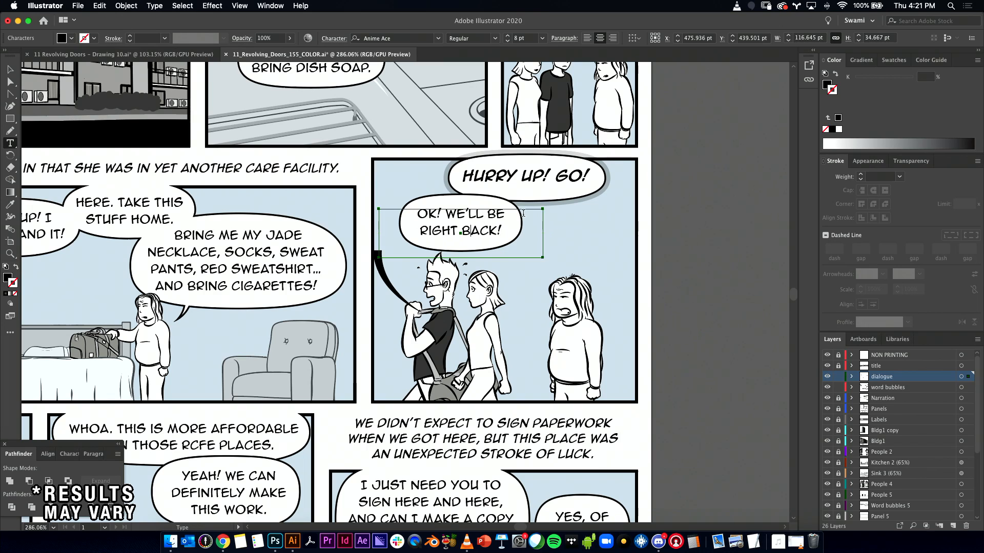
pyautogui.click(10, 68)
pyautogui.click(666, 226)
pyautogui.press('super+z')
pyautogui.press('super+z')
pyautogui.press('super+z')
pyautogui.press('super+z')
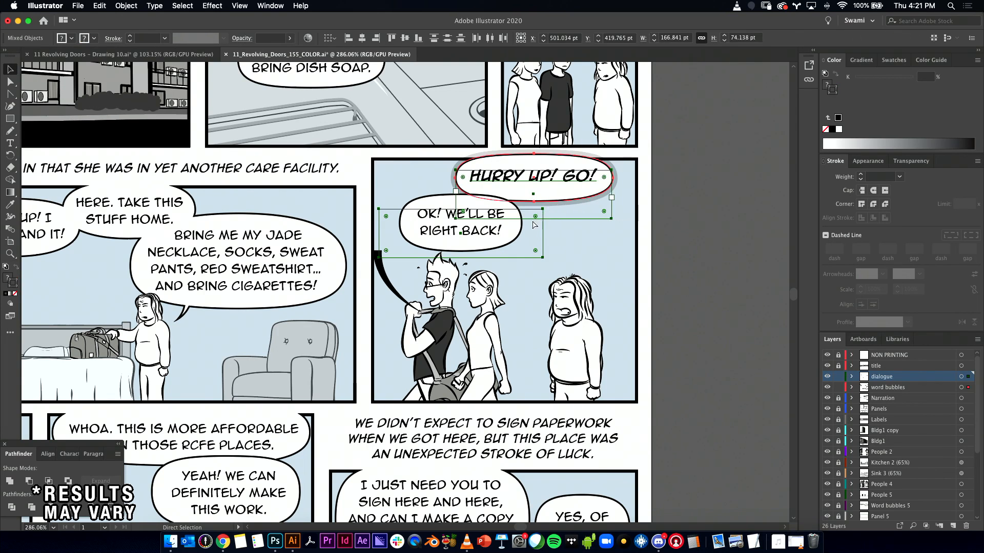
pyautogui.click(662, 206)
pyautogui.click(584, 182)
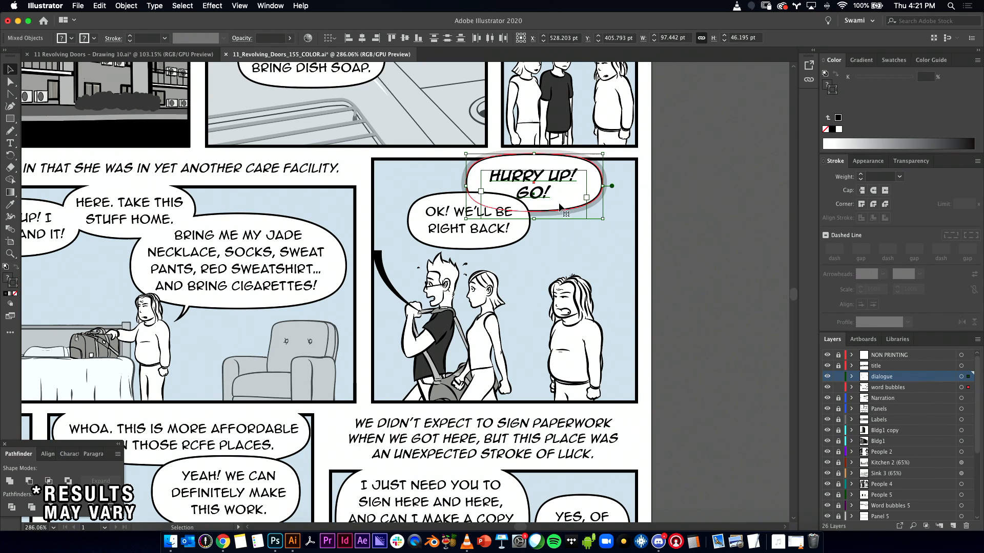
# - Reposition the "OK! We'll be right back!" bubble just above the couple's heads, overlapping the lower left of "Hurry up! Go!"
pyautogui.click(505, 227)
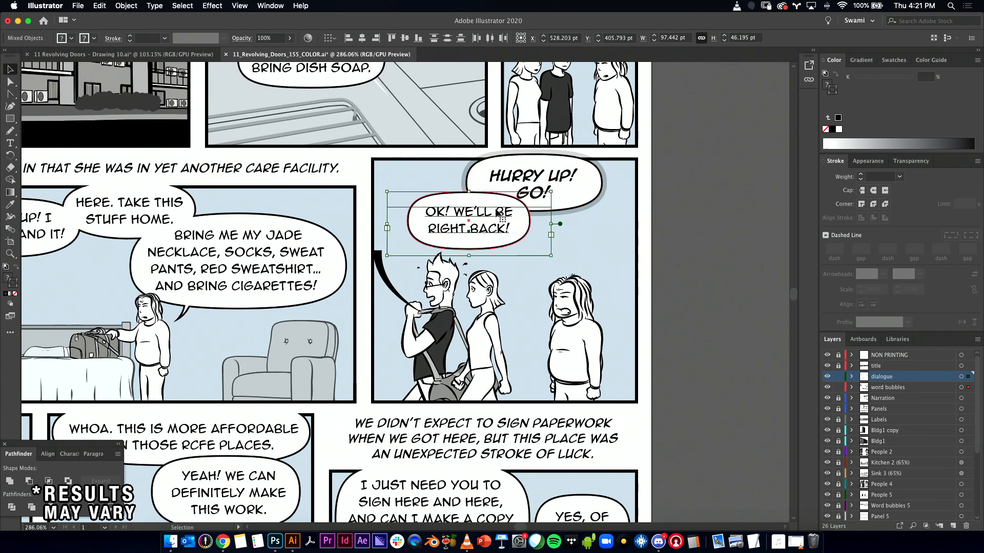
pyautogui.moveTo(486, 227); pyautogui.dragTo(456, 214)
pyautogui.click(695, 211)
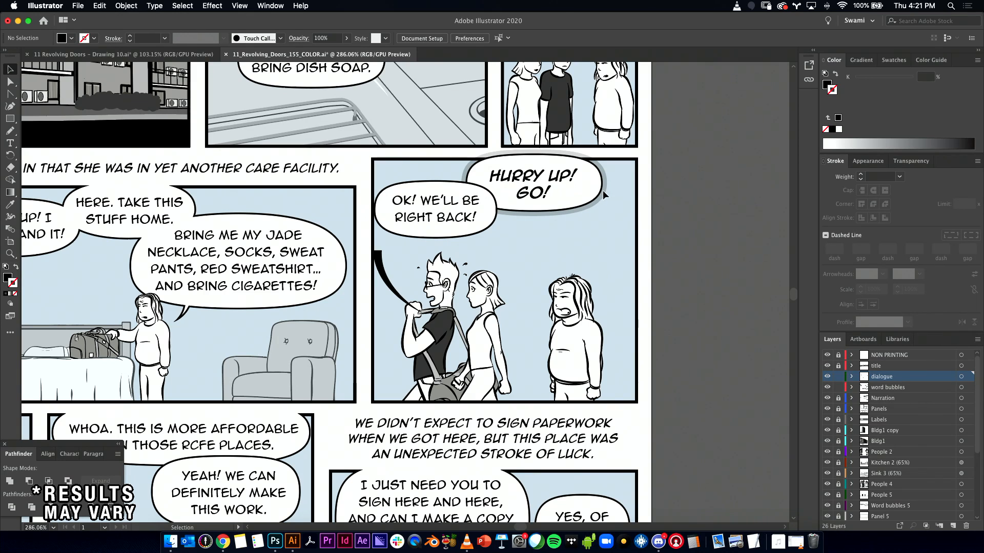
pyautogui.press('a')
pyautogui.press('super+z')
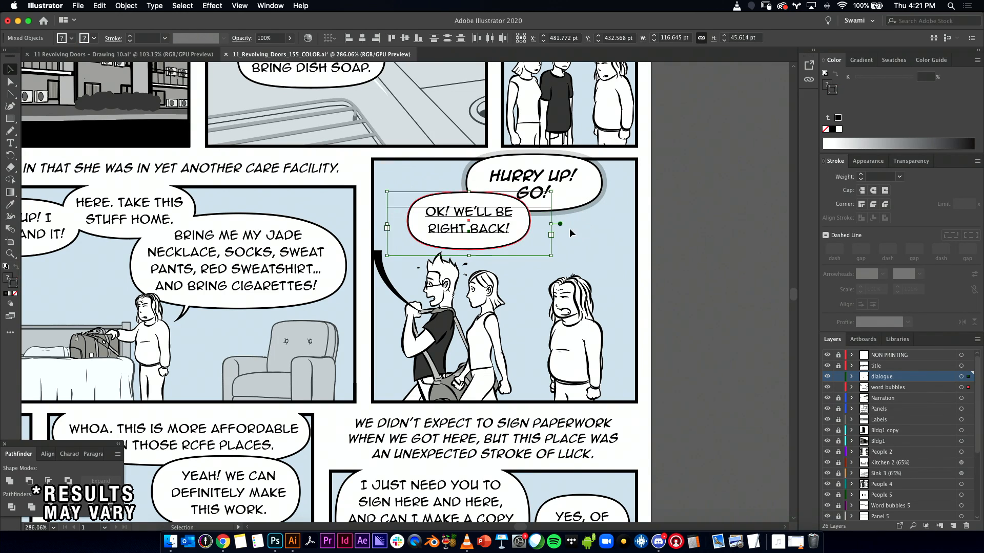
pyautogui.press('super+shift+z')
pyautogui.moveTo(386, 193); pyautogui.dragTo(447, 229)
pyautogui.moveTo(449, 229); pyautogui.dragTo(461, 226)
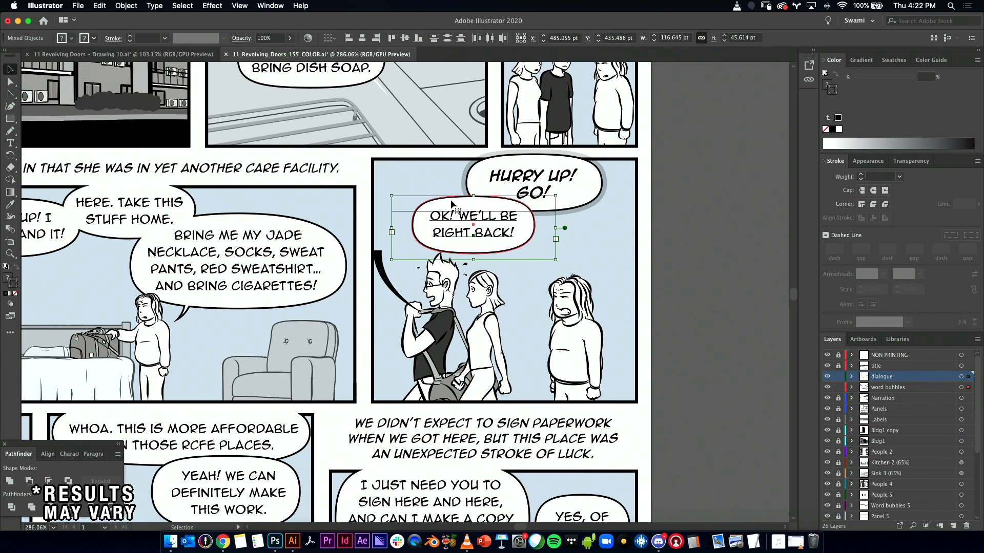
pyautogui.moveTo(472, 234); pyautogui.dragTo(469, 230)
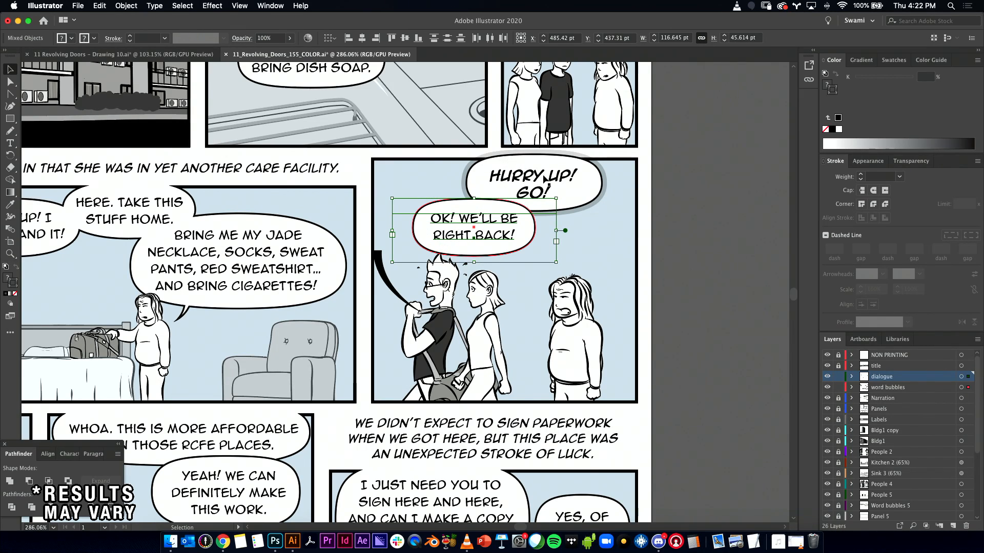
pyautogui.click(669, 186)
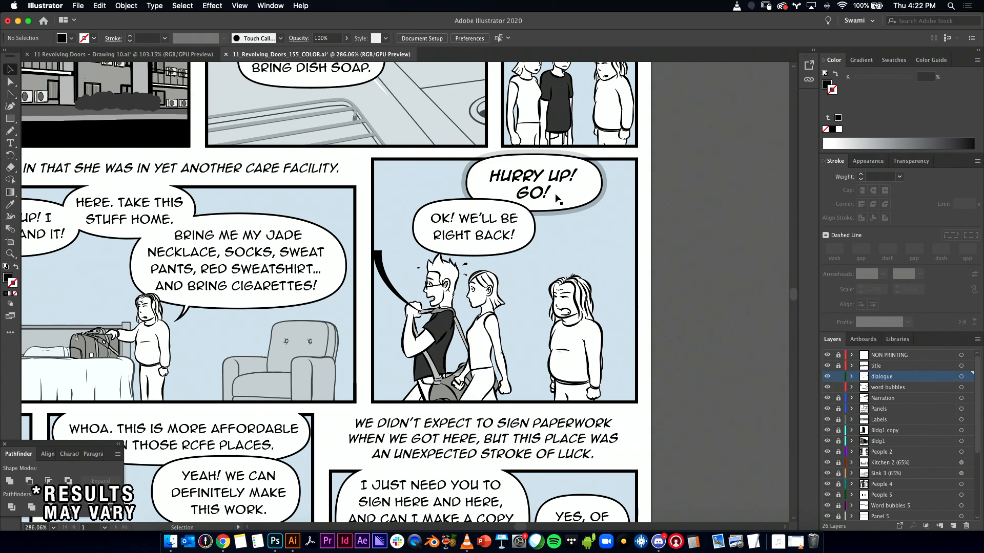
# - Try drawing a diagonal line segment, about 46 by 43 pt, along the left ends of the two bubbles
pyautogui.click(11, 105)
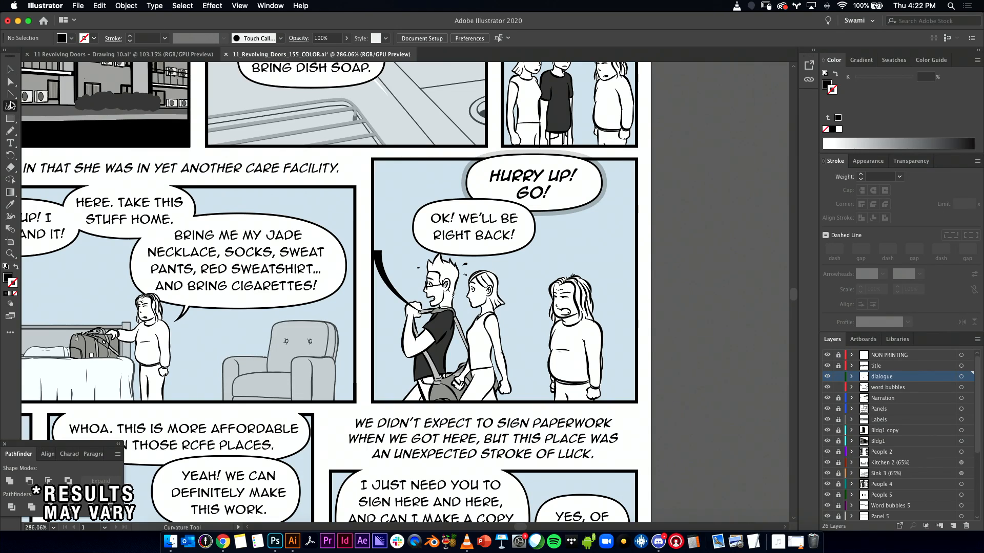
pyautogui.click(10, 118)
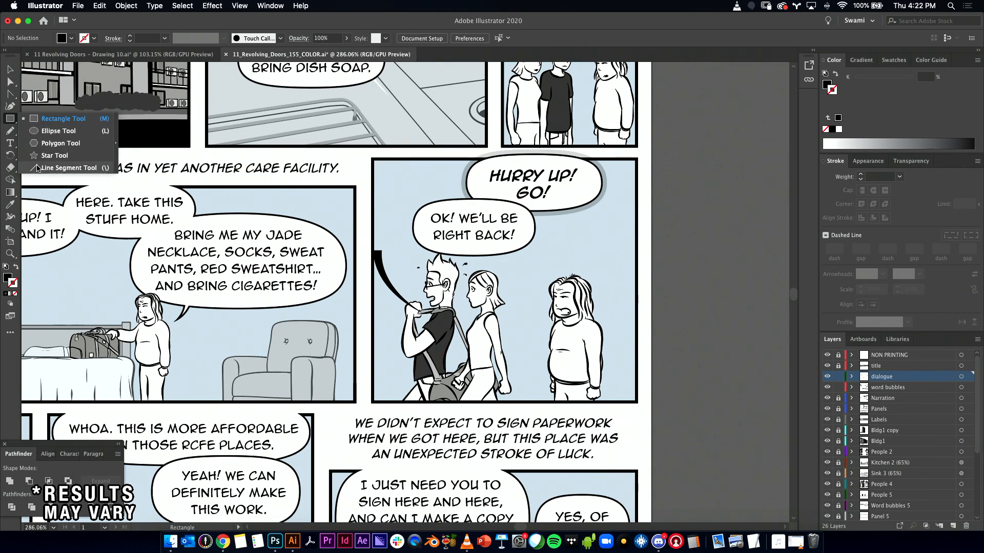
pyautogui.click(51, 117)
pyautogui.moveTo(413, 209); pyautogui.dragTo(478, 150)
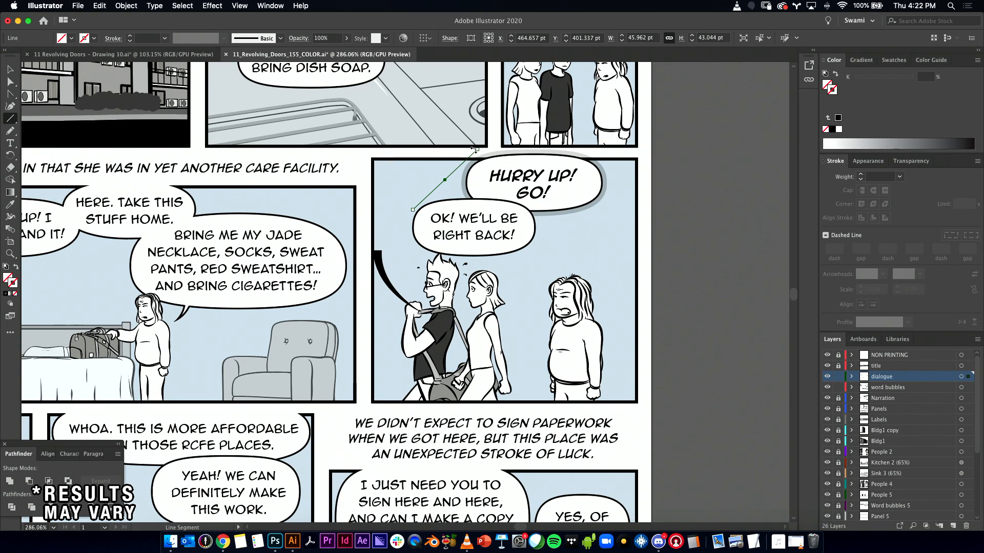
pyautogui.moveTo(476, 152); pyautogui.dragTo(502, 169)
pyautogui.press('BackSpace')
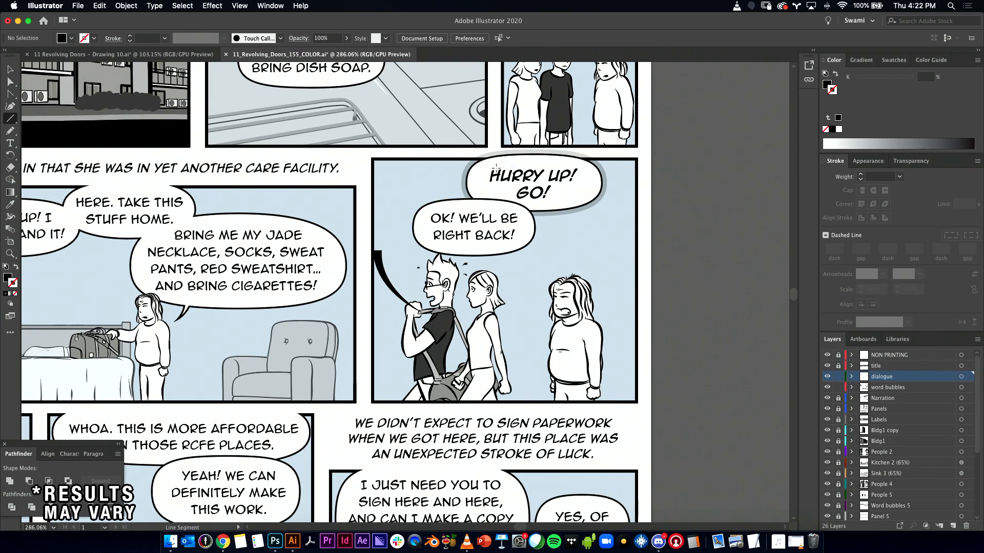
# - Widen the "Hurry up! Go!" text to fit one line and reshape its bubble to about 115 by 33 pt
pyautogui.press('v')
pyautogui.click(533, 182)
pyautogui.moveTo(592, 193); pyautogui.dragTo(617, 194)
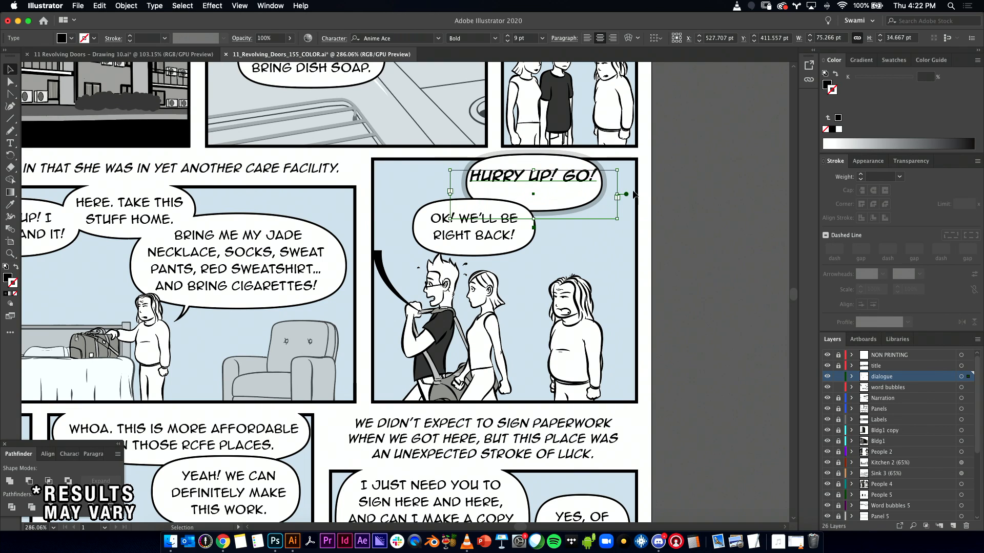
pyautogui.keyDown('shift'); pyautogui.click(570, 214); pyautogui.keyUp('shift')
pyautogui.click(535, 214)
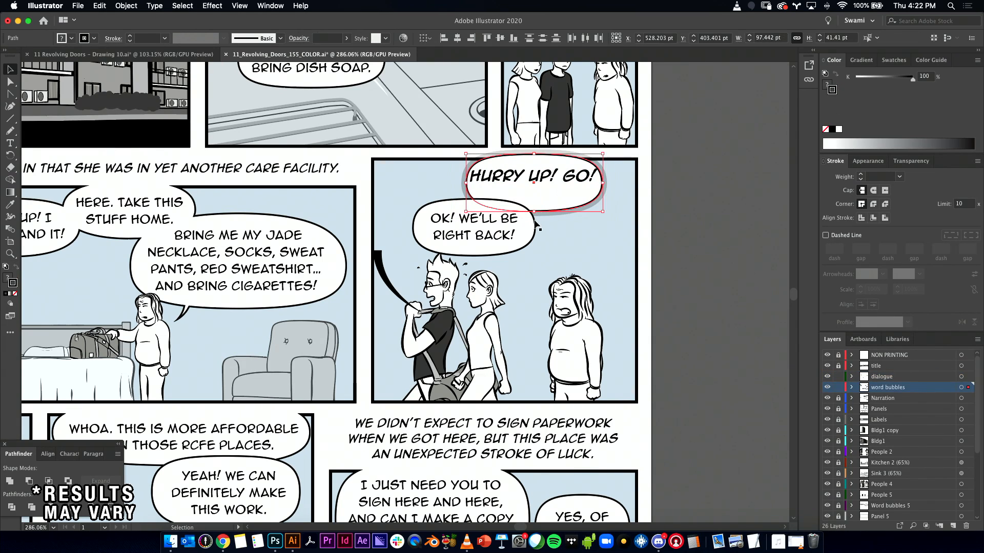
pyautogui.moveTo(537, 216); pyautogui.dragTo(537, 204)
pyautogui.moveTo(466, 178); pyautogui.dragTo(454, 178)
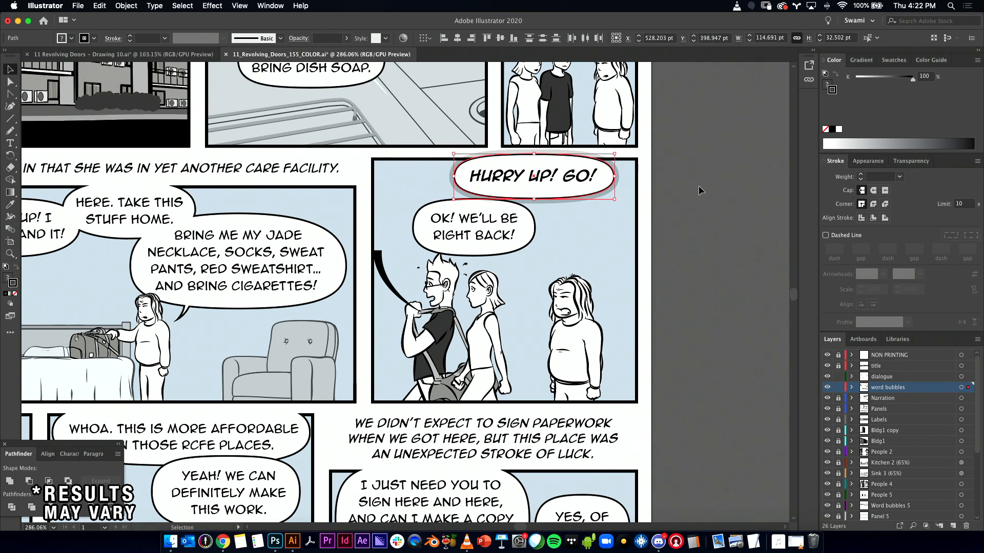
# - Shift the "Hurry up! Go!" bubble and text slightly left, and tuck the "OK! We'll be right back!" bubble up against it
pyautogui.keyDown('shift'); pyautogui.click(563, 177); pyautogui.keyUp('shift')
pyautogui.moveTo(575, 182); pyautogui.dragTo(562, 183)
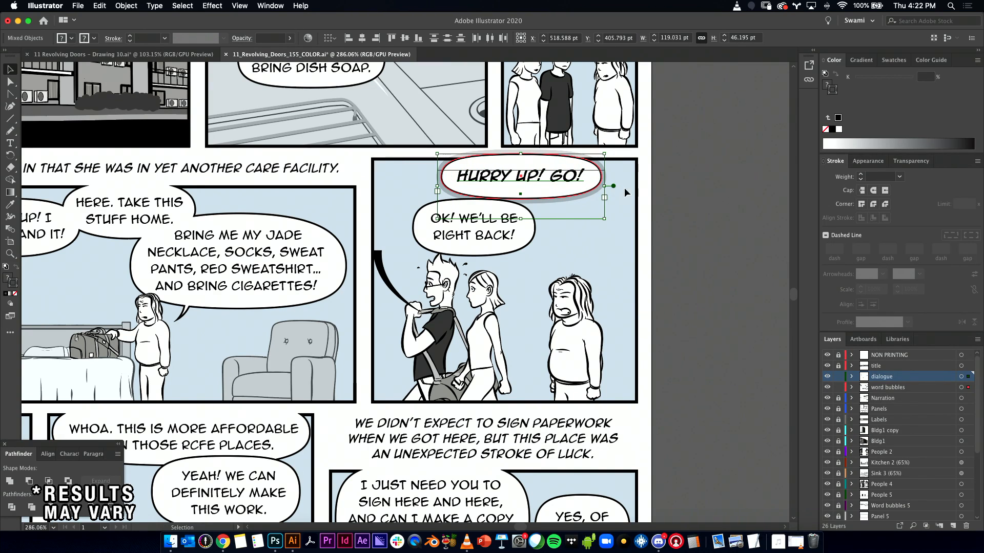
pyautogui.click(605, 243)
pyautogui.moveTo(637, 240); pyautogui.dragTo(468, 228)
pyautogui.keyDown('shift'); pyautogui.click(484, 190); pyautogui.keyUp('shift')
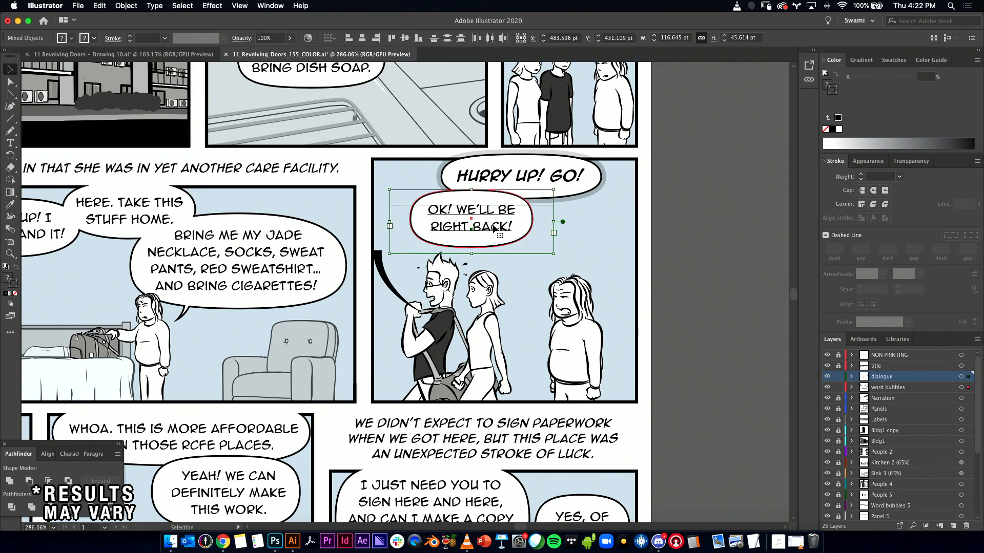
pyautogui.click(705, 199)
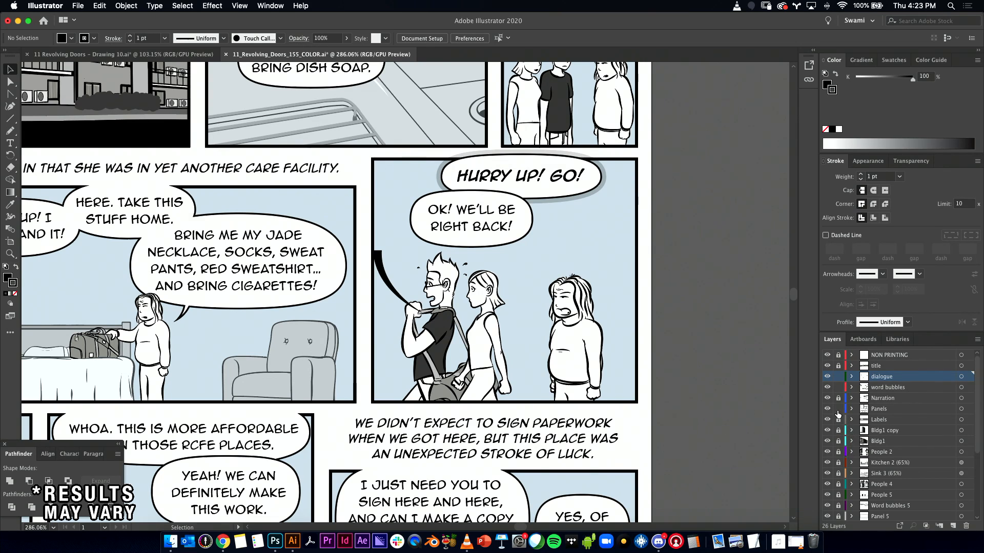
# - Copy the panel's border rectangle from the Panels layer and paste it in place on the word bubbles layer
pyautogui.click(634, 214)
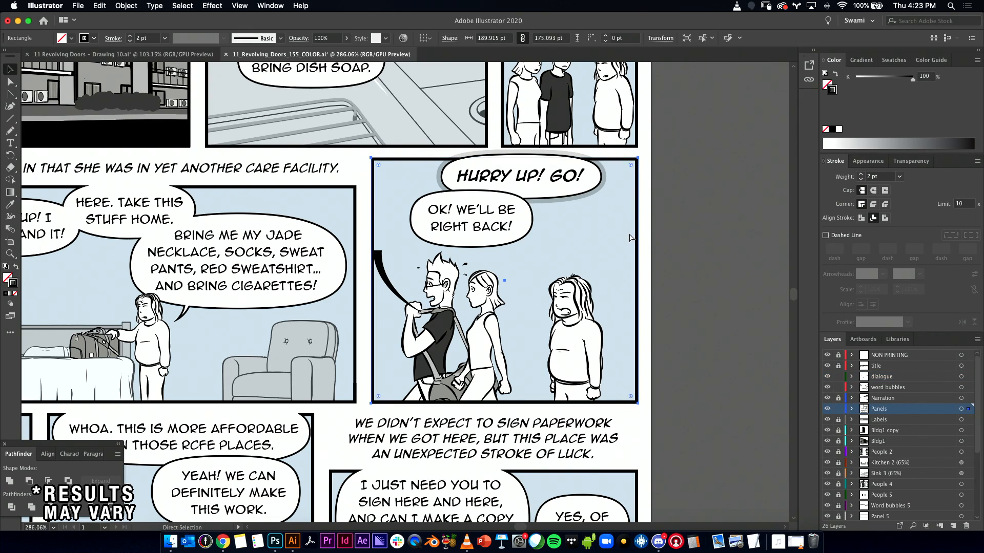
pyautogui.click(839, 409)
pyautogui.click(878, 388)
pyautogui.click(548, 161)
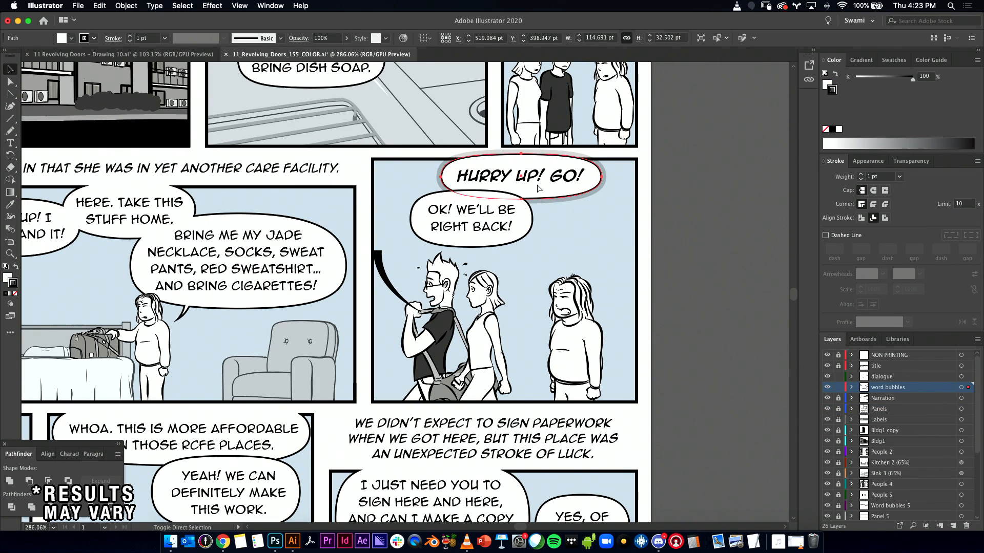
pyautogui.press('shift+super+v')
# - Make a clipping mask from the pasted panel rectangle and the "Hurry up! Go!" bubble
pyautogui.keyDown('shift'); pyautogui.click(562, 195); pyautogui.keyUp('shift')
pyautogui.click(126, 6)
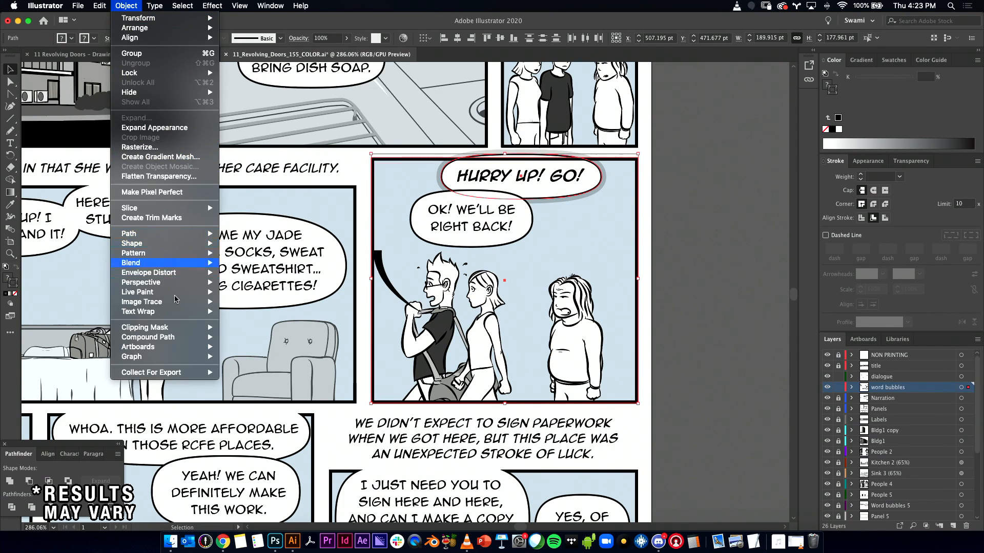
pyautogui.moveTo(192, 327)
pyautogui.click(242, 330)
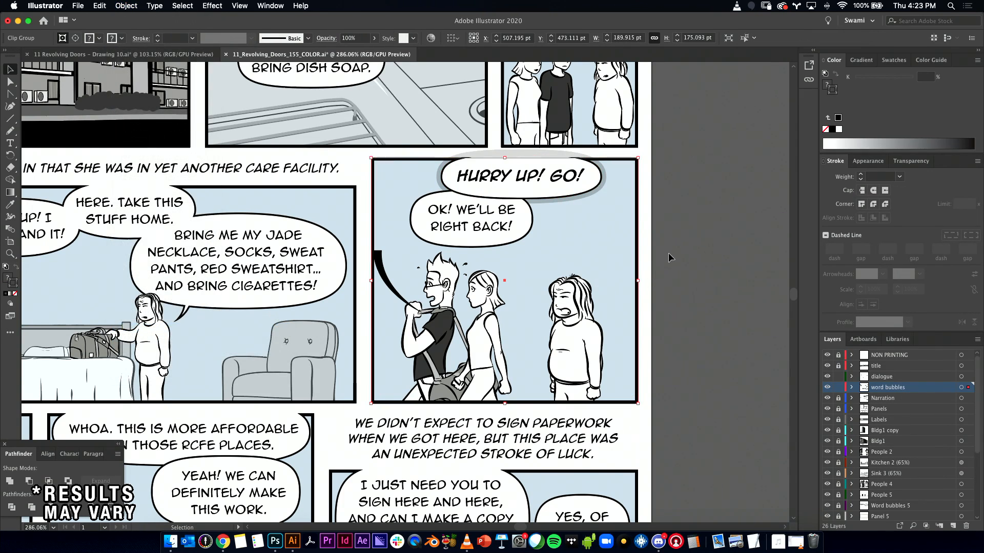
pyautogui.click(642, 159)
# - Cut the translucent 6 pt outline from around the "Hurry up! Go!" bubble
pyautogui.click(525, 154)
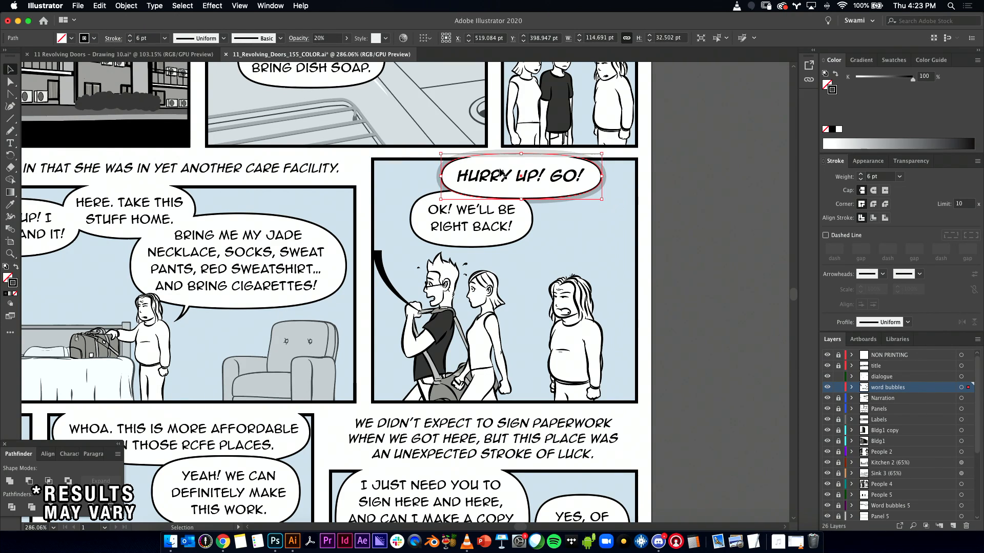
pyautogui.press('cmd+x')
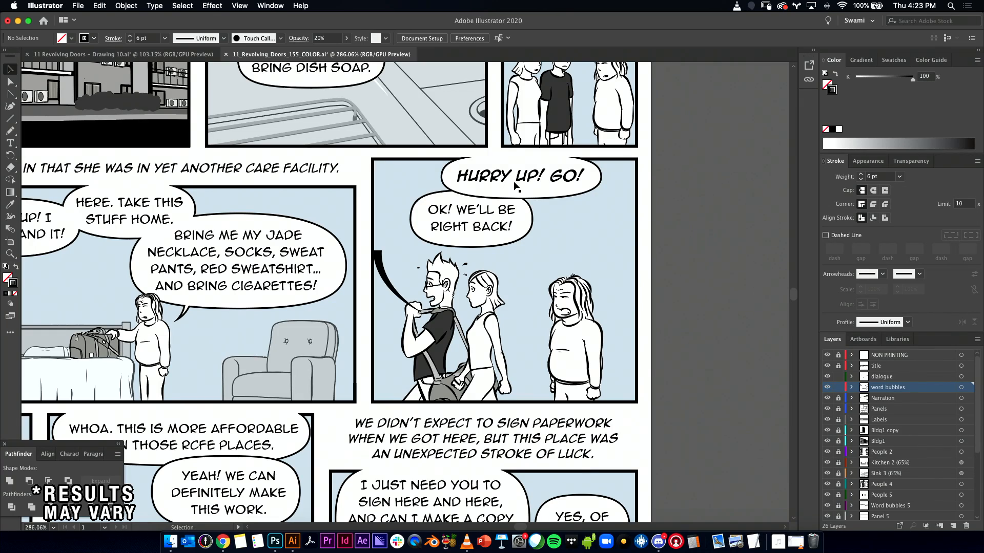
pyautogui.press('cmd+v')
pyautogui.moveTo(412, 270); pyautogui.dragTo(748, 164)
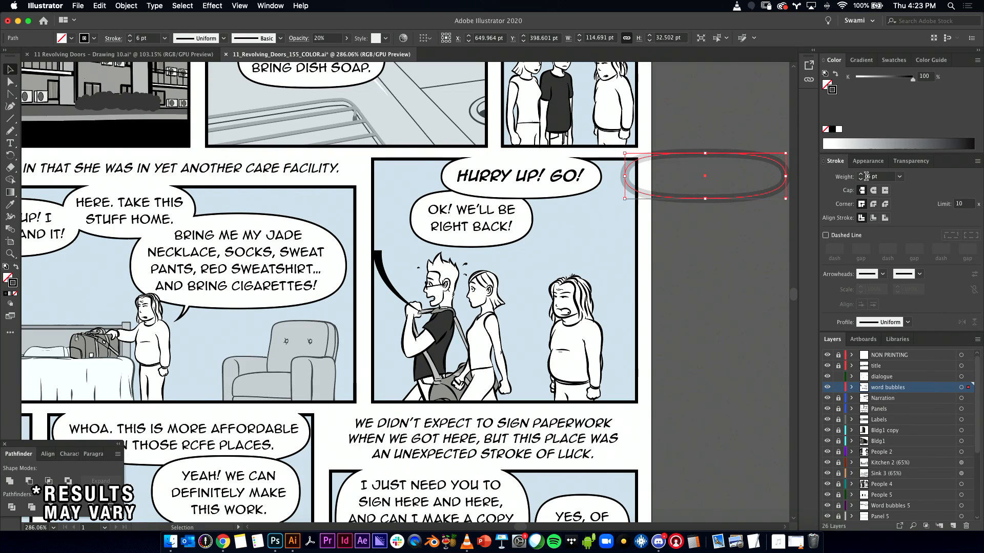
pyautogui.click(910, 161)
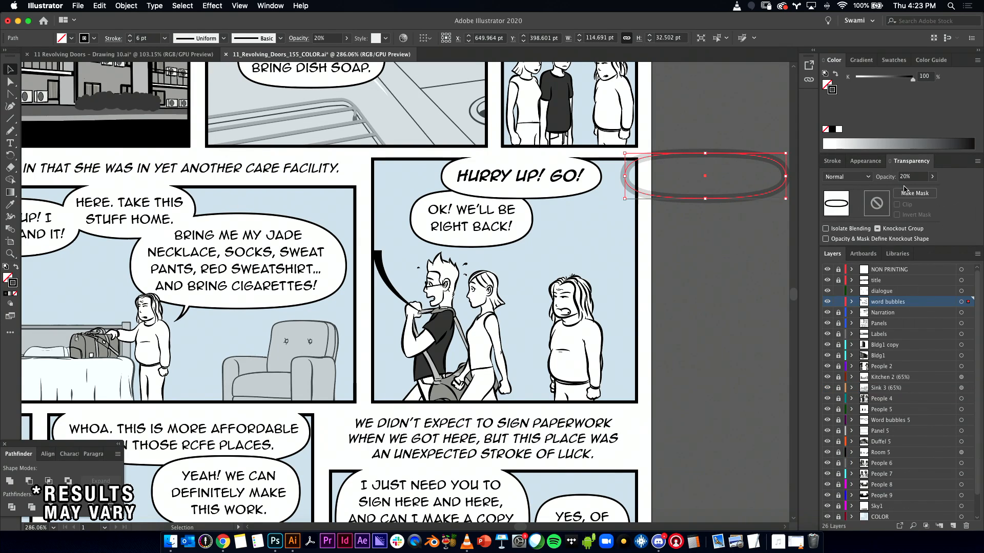
pyautogui.click(833, 162)
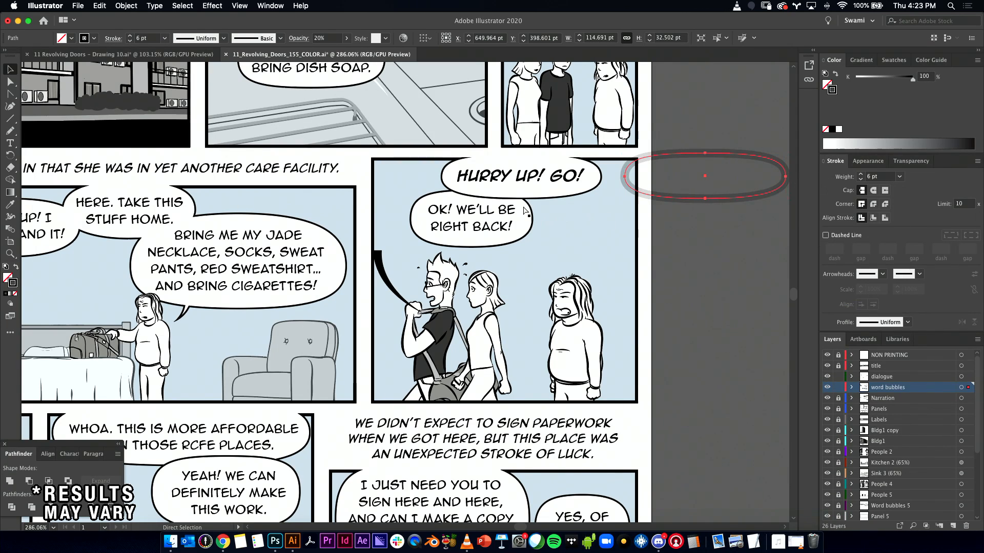
pyautogui.press('Delete')
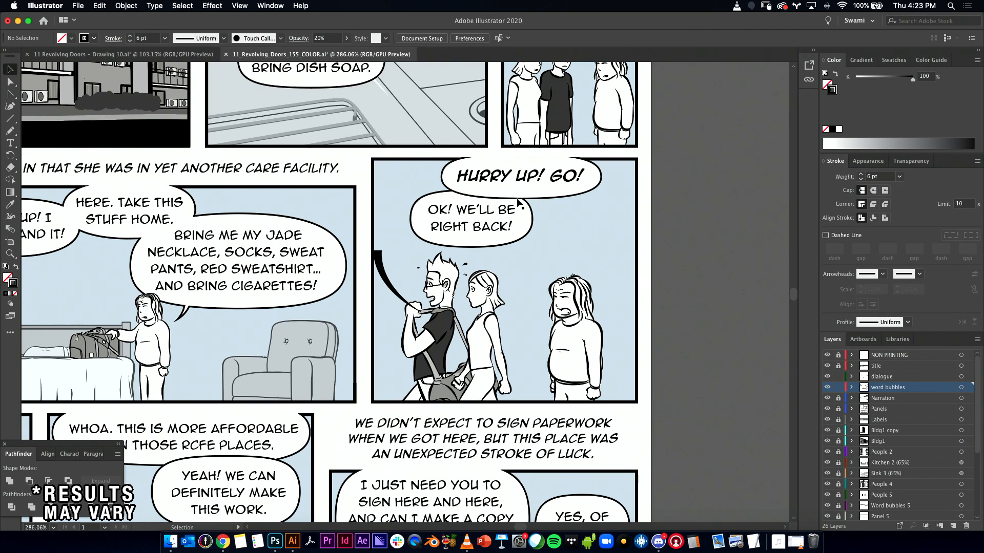
# - Paste the translucent outline in place inside the "Hurry up! Go!" clip group and send it behind the white bubble
pyautogui.doubleClick(538, 200)
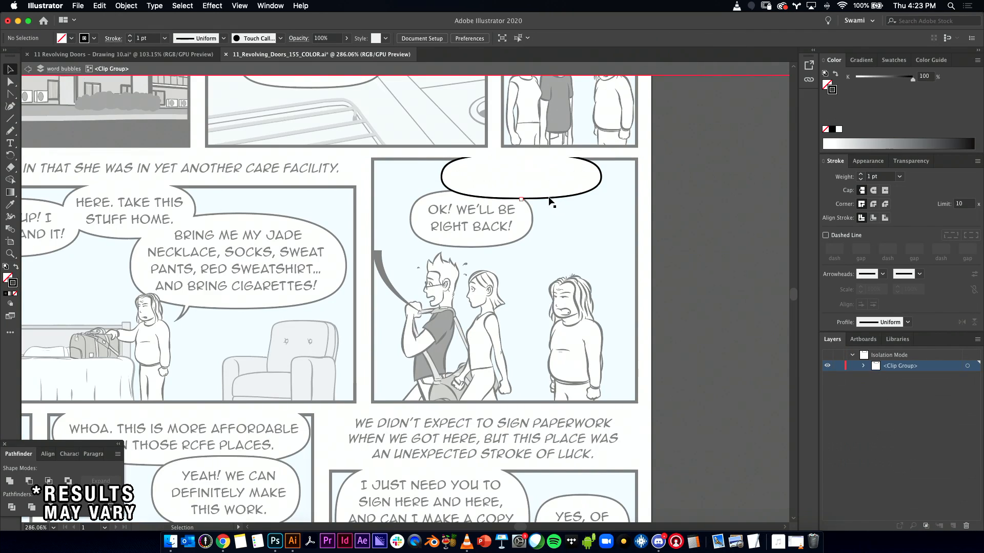
pyautogui.click(546, 199)
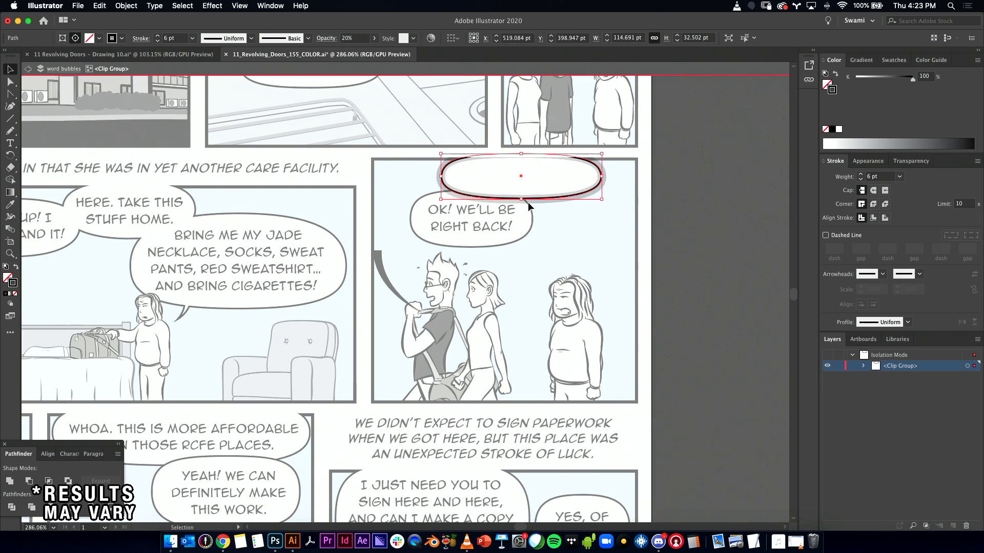
pyautogui.moveTo(544, 187); pyautogui.dragTo(709, 207)
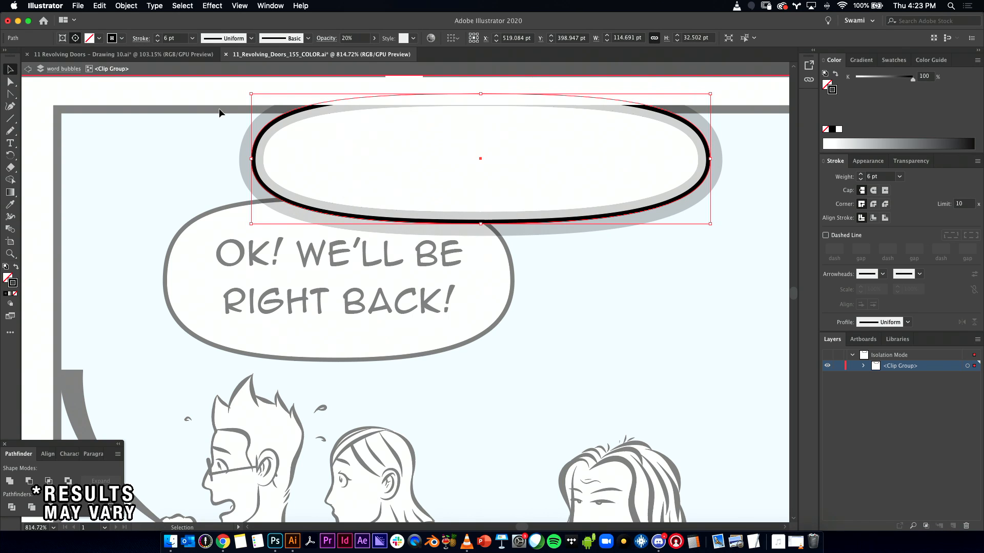
pyautogui.click(181, 6)
pyautogui.moveTo(146, 7)
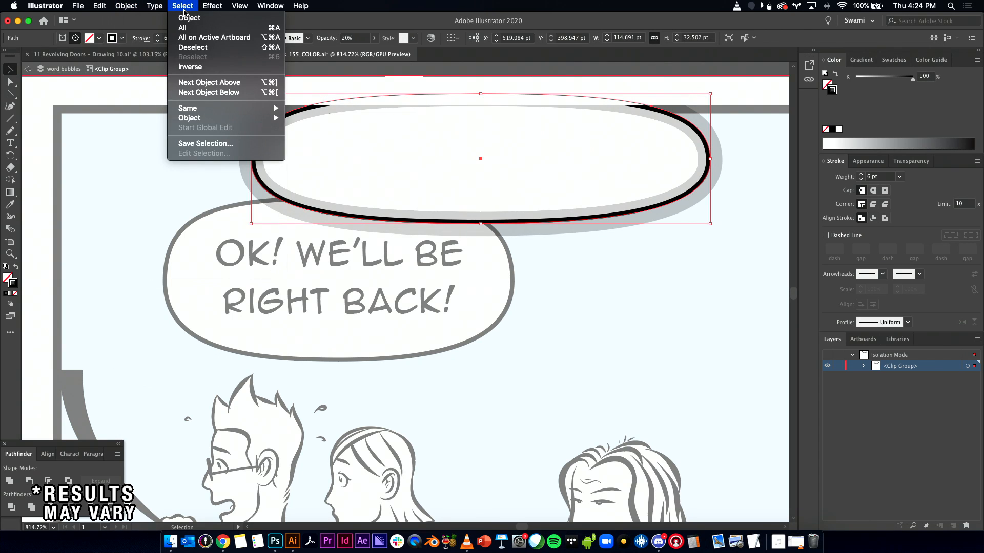
pyautogui.moveTo(214, 8)
pyautogui.click(330, 13)
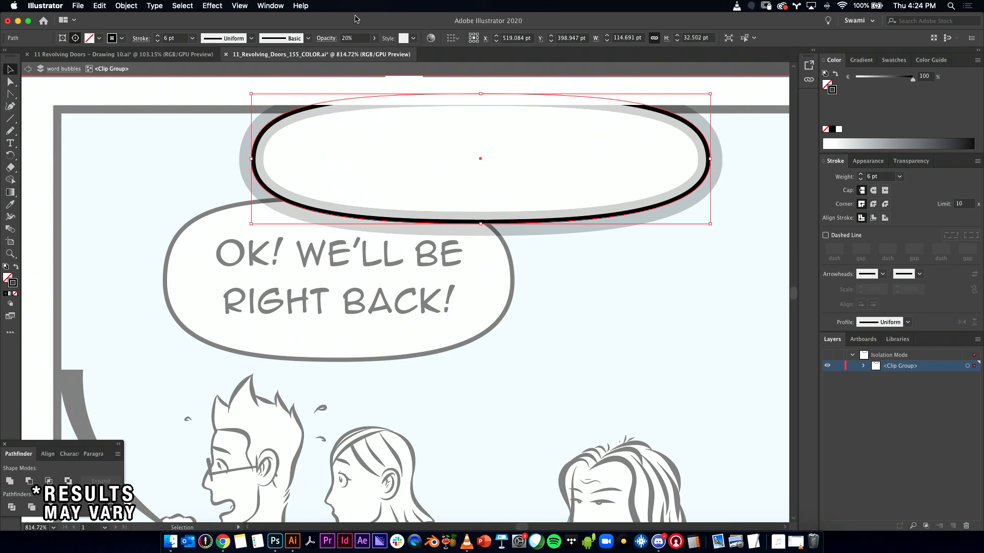
pyautogui.press('super')
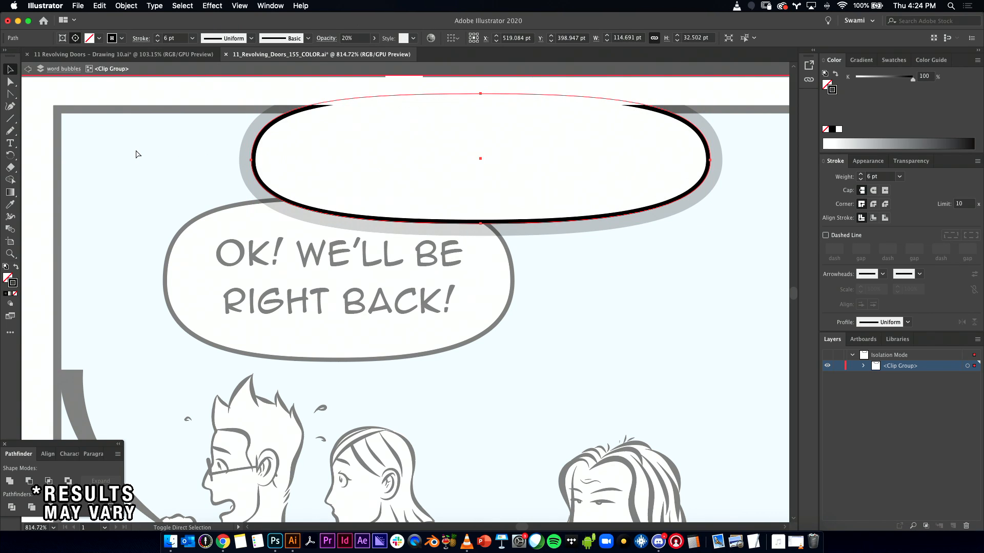
pyautogui.click(118, 153)
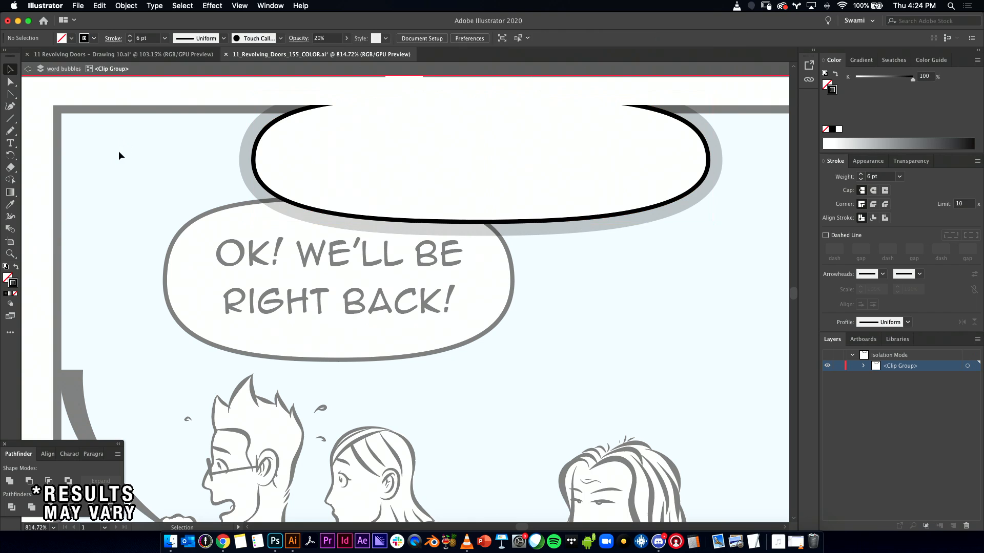
pyautogui.press('Escape')
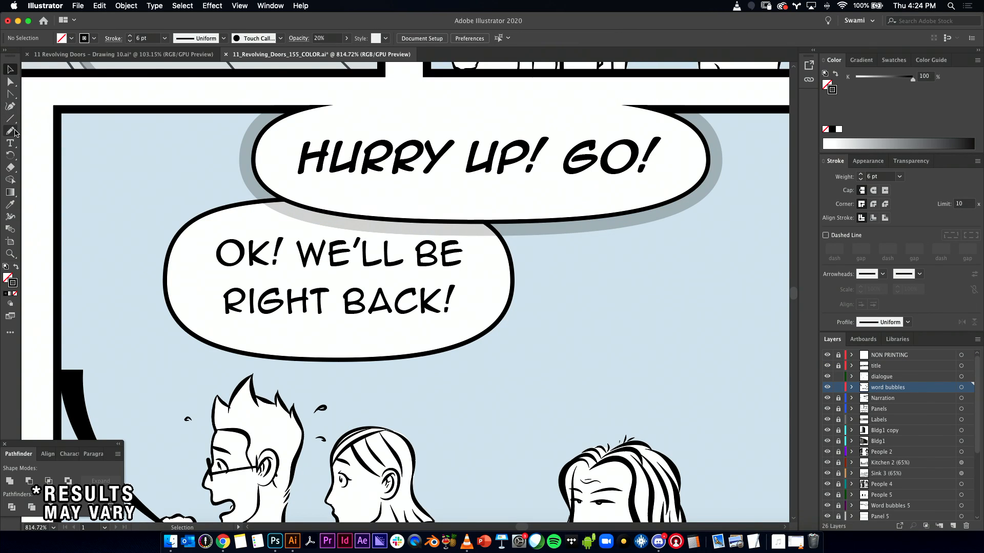
# - Draw a white rectangle without stroke, about 72 by 2 pt, across the top edge of the "Hurry up! Go!" bubble
pyautogui.moveTo(9, 119); pyautogui.dragTo(59, 116)
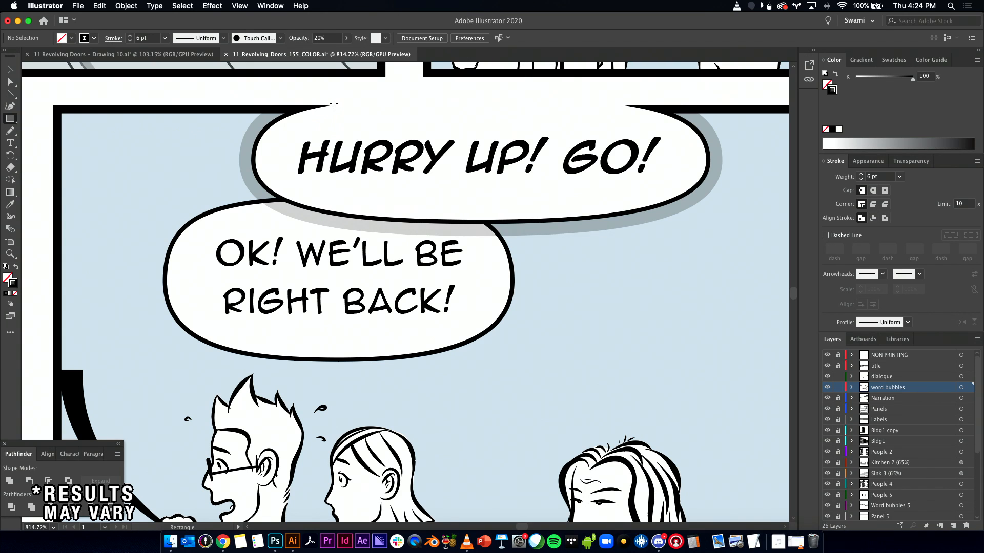
pyautogui.moveTo(349, 106); pyautogui.dragTo(621, 110)
pyautogui.press('d')
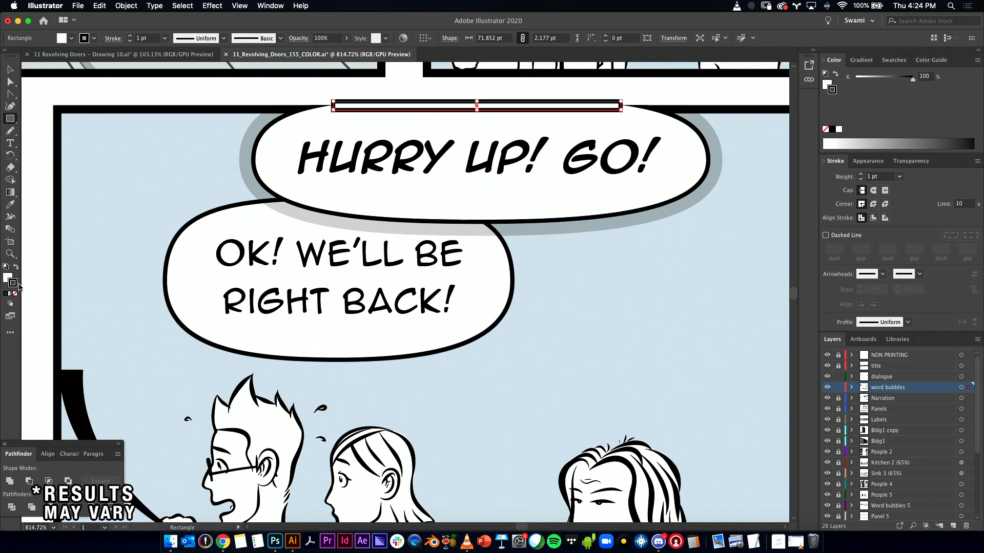
pyautogui.click(16, 293)
pyautogui.press('v')
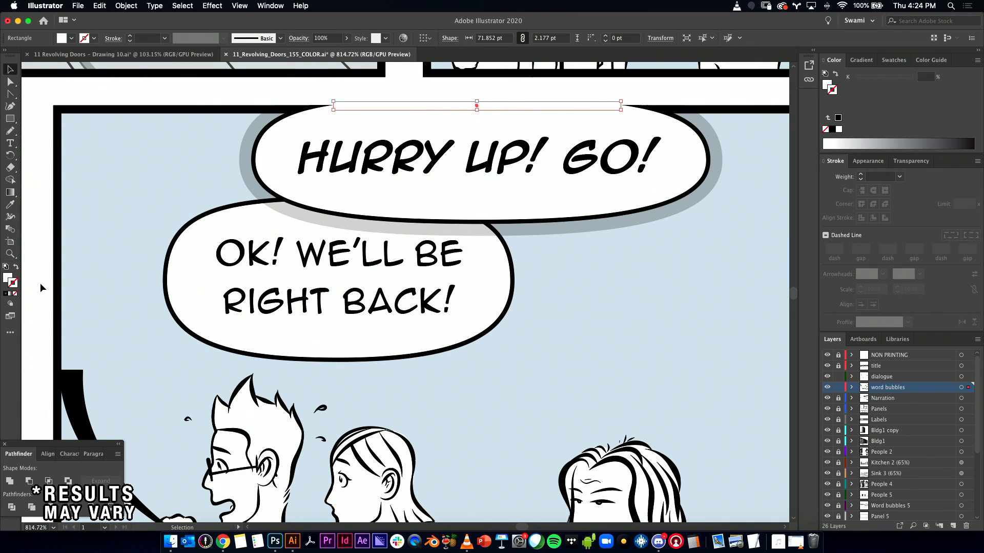
pyautogui.click(42, 287)
# - Bring the "OK! We'll be right back!" bubble in front of the "Hurry up! Go!" bubble and its outline
pyautogui.moveTo(573, 241); pyautogui.dragTo(352, 219)
pyautogui.hscroll(2, 526, 239)
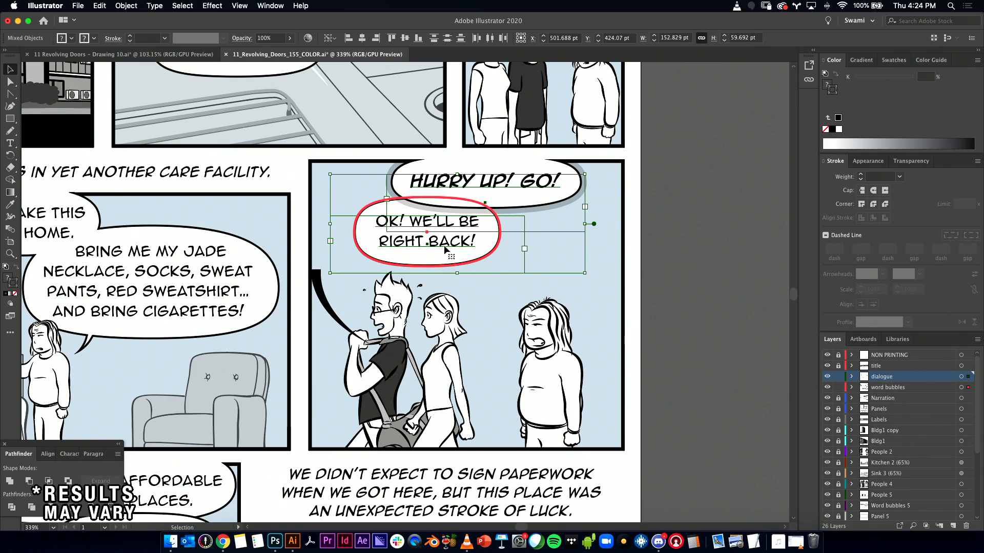
pyautogui.click(352, 245)
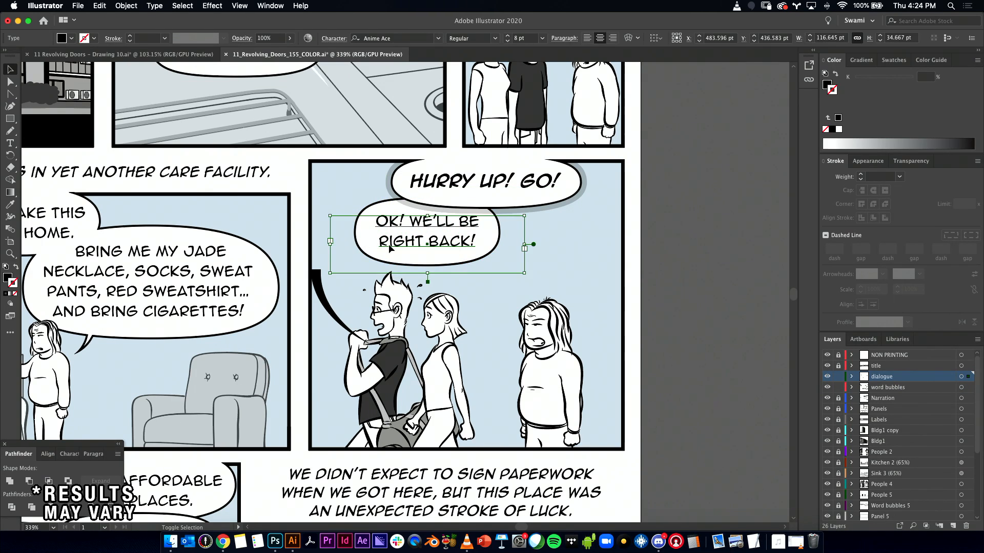
pyautogui.click(386, 221)
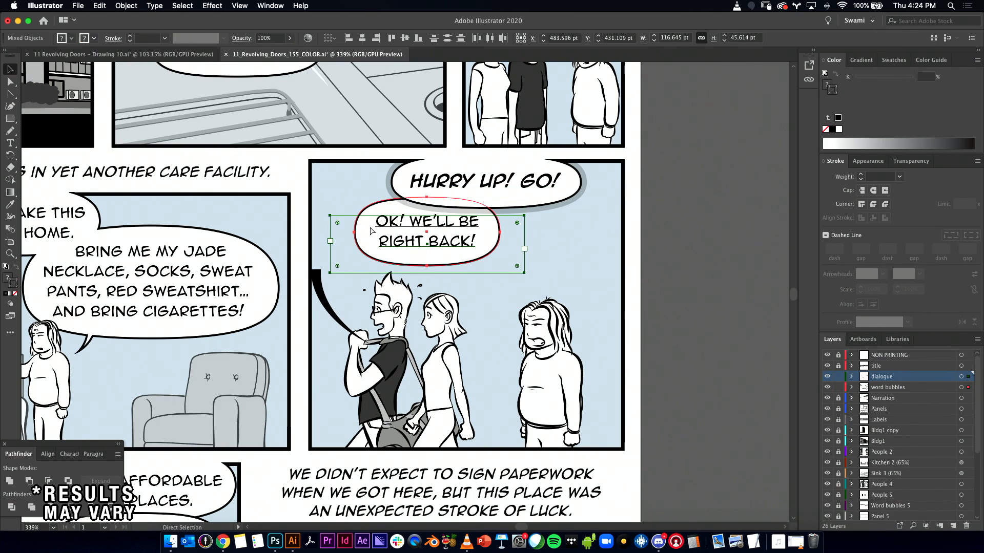
pyautogui.press('Delete')
pyautogui.press('super+z')
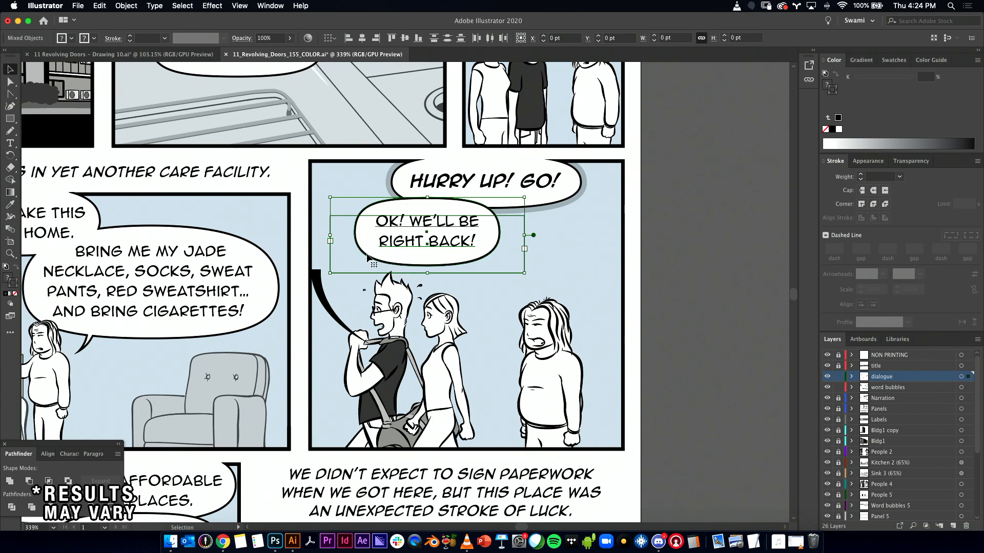
pyautogui.click(672, 222)
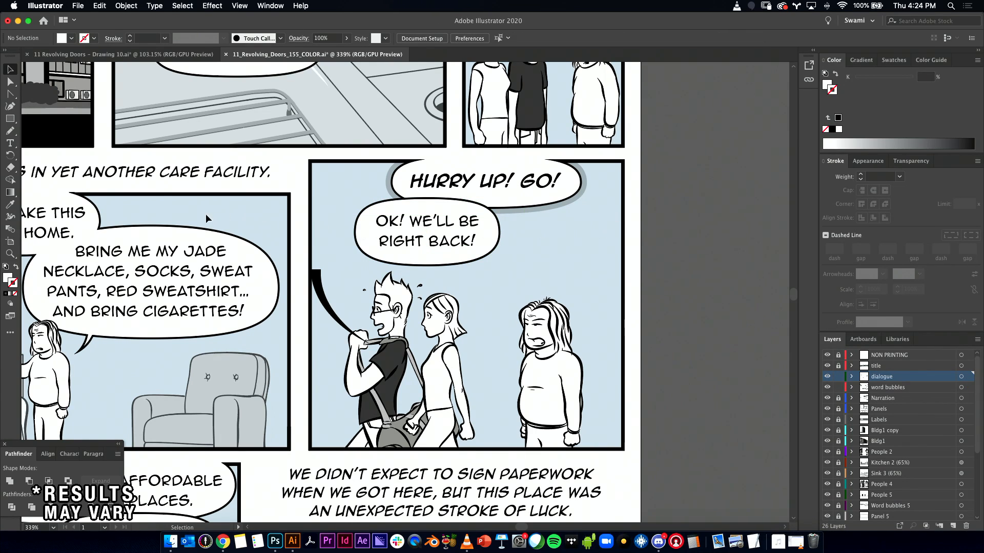
# - Move the black tail under the "Hurry up! Go!" bubble, narrow it to about 6 by 51 pt and angle it toward the long-haired character
pyautogui.click(331, 298)
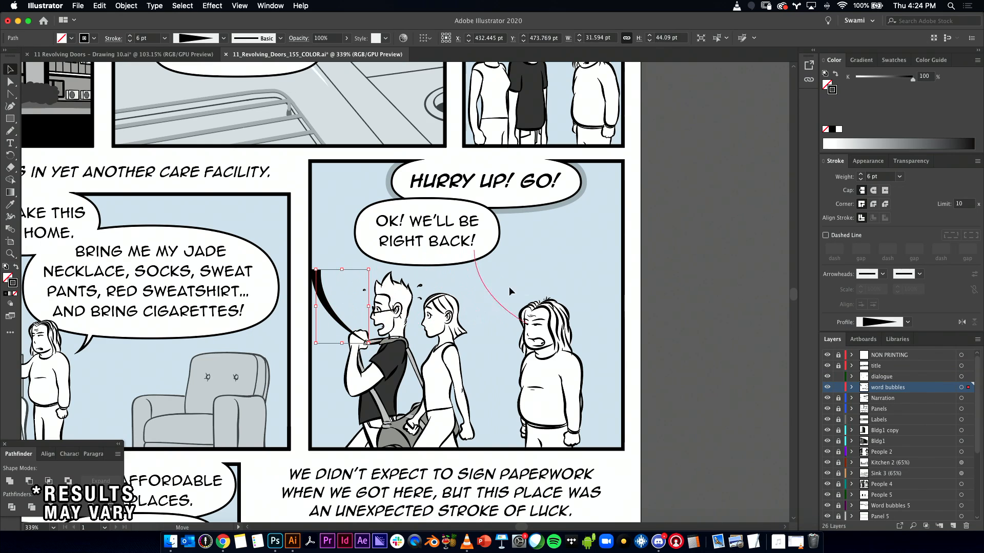
pyautogui.moveTo(533, 249); pyautogui.dragTo(557, 278)
pyautogui.moveTo(536, 224); pyautogui.dragTo(542, 224)
pyautogui.moveTo(557, 272); pyautogui.dragTo(562, 280)
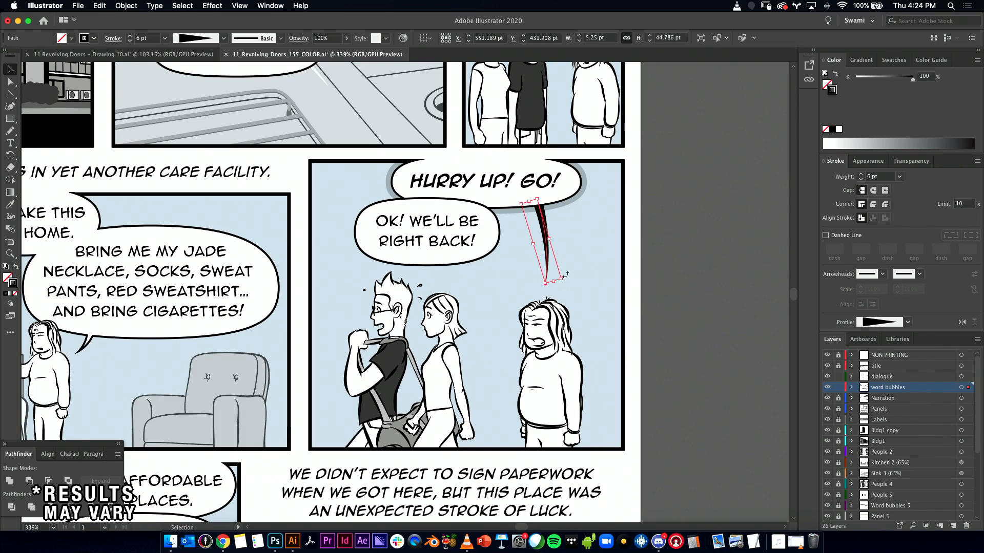
pyautogui.click(671, 239)
pyautogui.moveTo(563, 227); pyautogui.dragTo(547, 406)
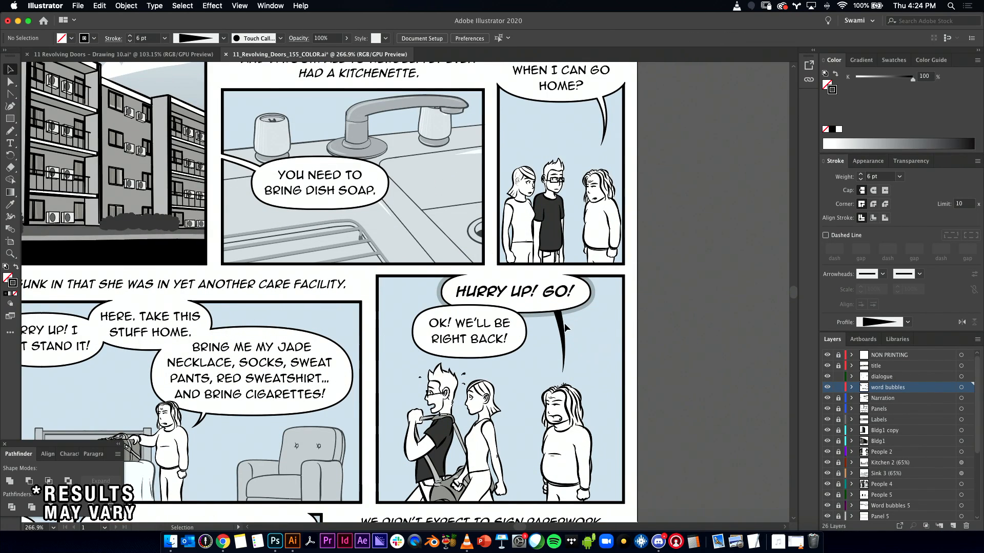
# - Try to straighten the "Hurry up! Go!" tail by adjusting its direction handle and shifting its upper anchor point
pyautogui.click(563, 325)
pyautogui.press('a')
pyautogui.click(567, 346)
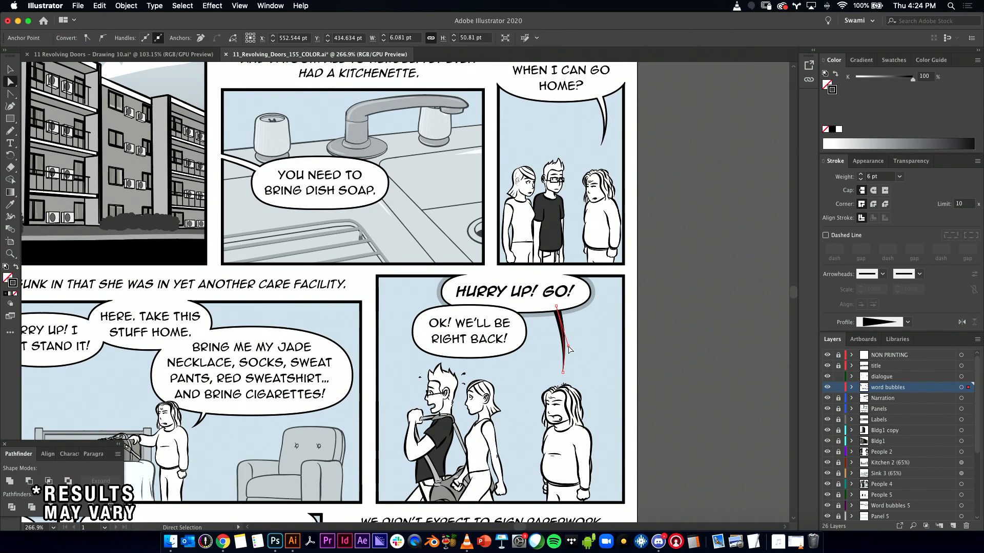
pyautogui.click(567, 346)
pyautogui.click(564, 345)
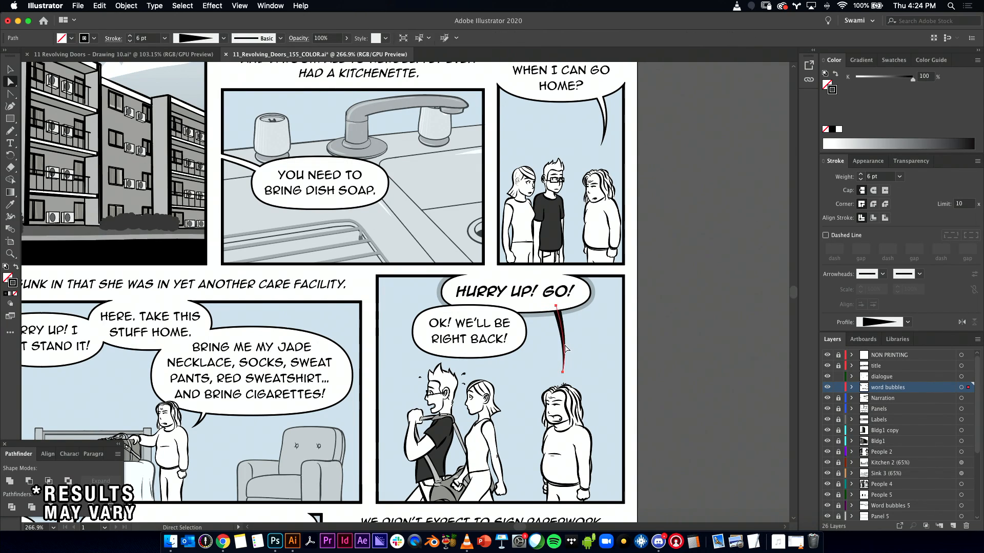
pyautogui.click(557, 307)
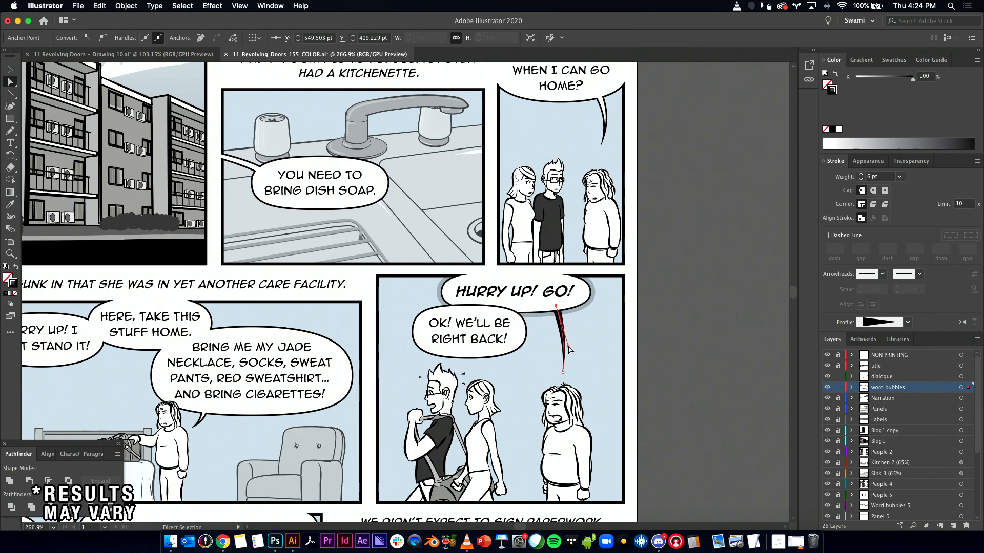
pyautogui.click(560, 340)
pyautogui.moveTo(569, 342); pyautogui.dragTo(661, 342)
pyautogui.moveTo(590, 319); pyautogui.dragTo(529, 280)
pyautogui.click(487, 243)
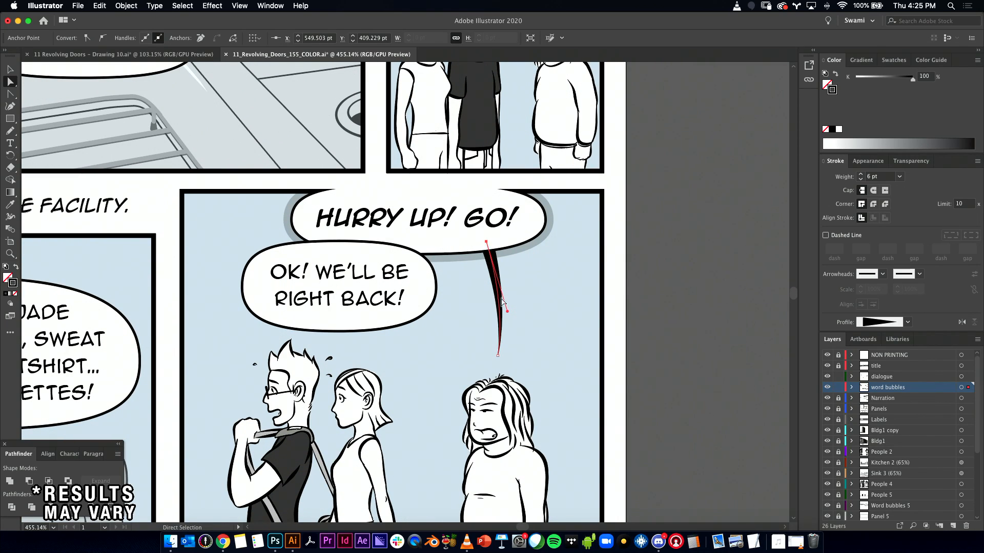
pyautogui.click(508, 314)
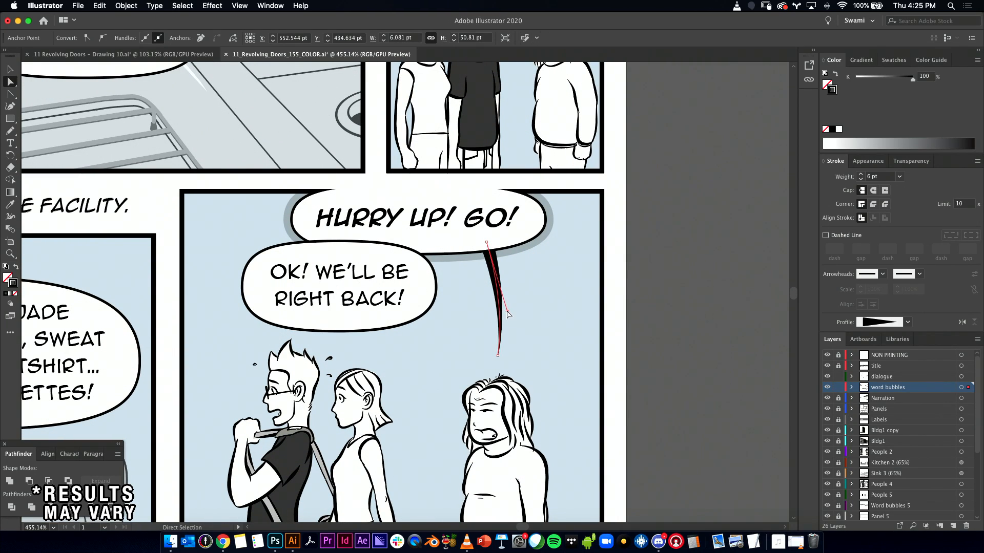
pyautogui.moveTo(508, 314)
pyautogui.mouseDown()
pyautogui.moveTo(516, 307)
pyautogui.moveTo(493, 301)
pyautogui.mouseUp()
pyautogui.moveTo(486, 243); pyautogui.dragTo(475, 244)
pyautogui.click(549, 350)
# - Try nudging the straightened tail slightly right, and undo the edits to restore its curved shape
pyautogui.keyDown('alt'); pyautogui.keyDown('super'); pyautogui.click(609, 336); pyautogui.keyUp('super'); pyautogui.keyUp('alt')
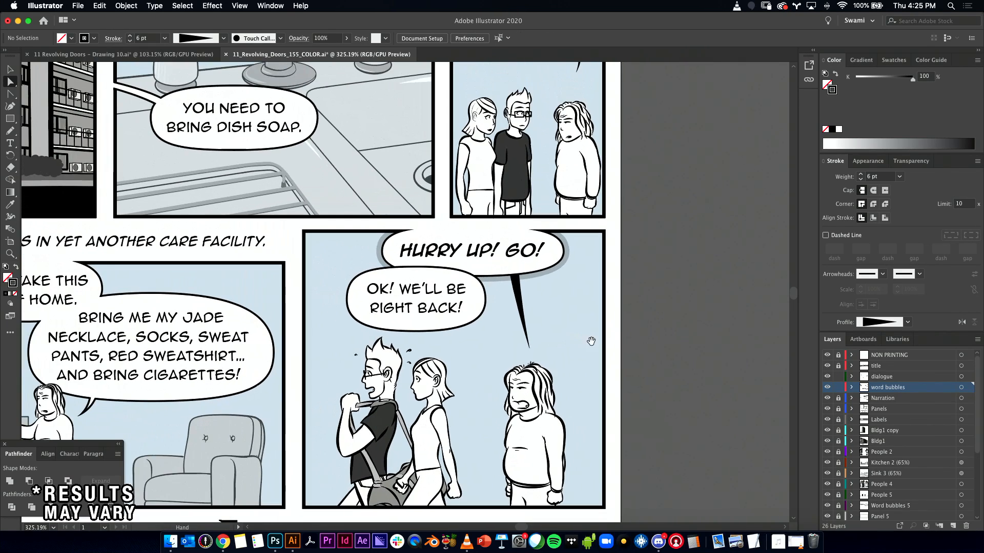
pyautogui.click(520, 313)
pyautogui.moveTo(520, 311); pyautogui.dragTo(523, 311)
pyautogui.click(563, 315)
pyautogui.press('v')
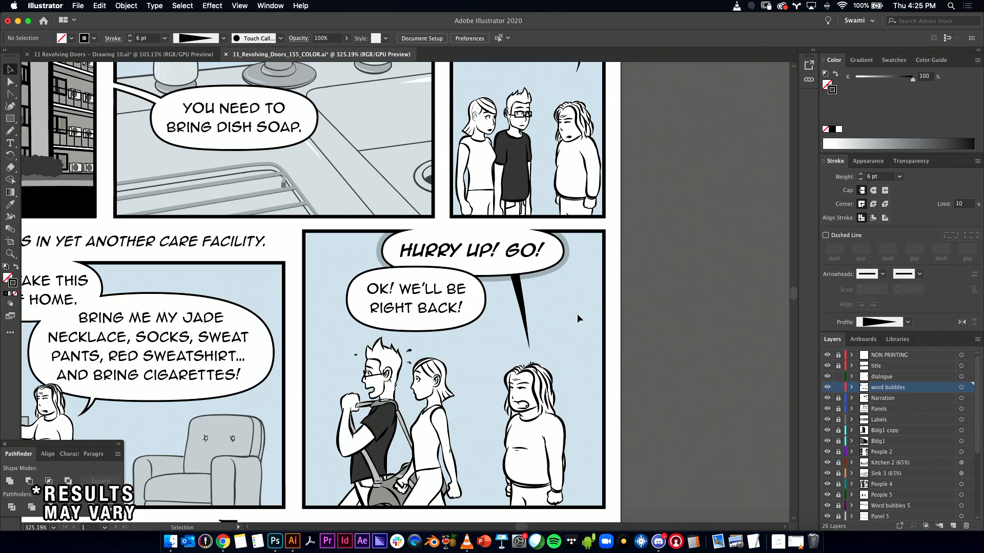
pyautogui.press('a')
pyautogui.click(528, 308)
pyautogui.moveTo(527, 309); pyautogui.dragTo(535, 310)
pyautogui.press('v')
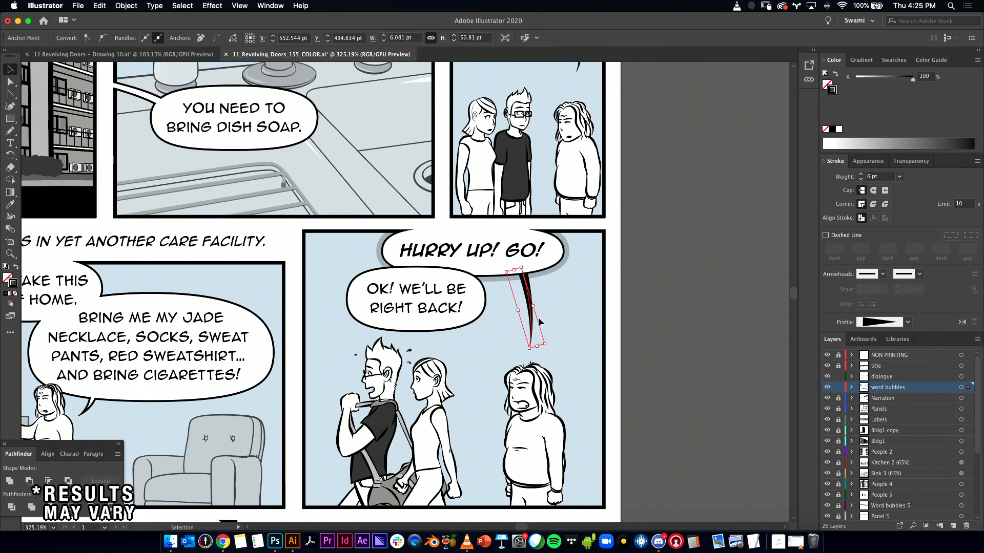
# - Rotate the curved "Hurry up! Go!" tail slightly counterclockwise above the long-haired character's head
pyautogui.click(569, 312)
pyautogui.click(526, 308)
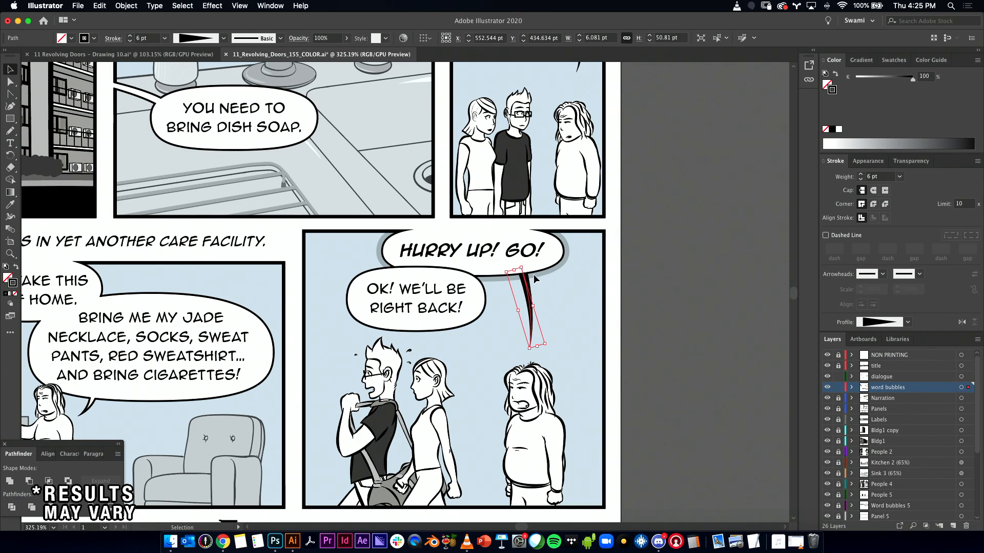
pyautogui.moveTo(525, 265); pyautogui.dragTo(523, 265)
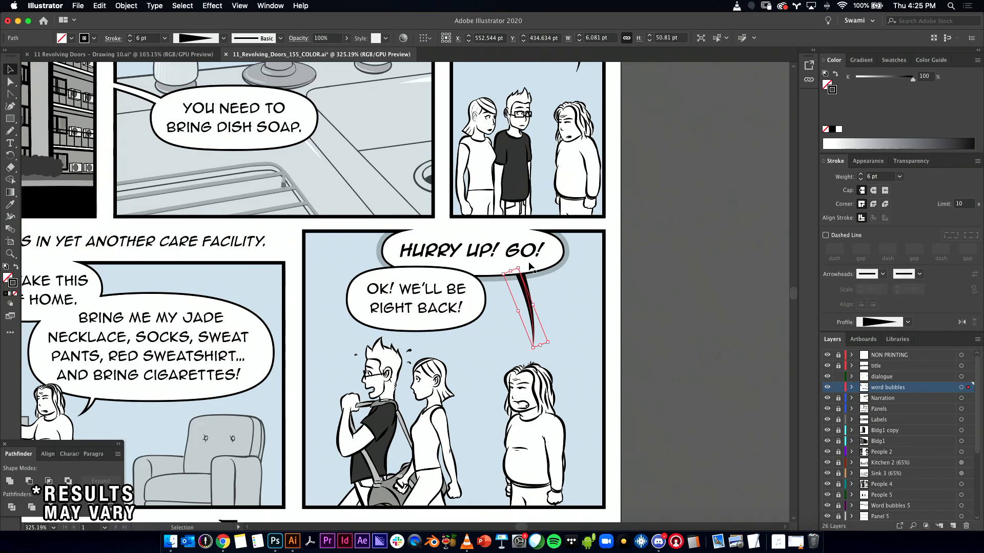
# - Refine the curve of the "Hurry up! Go!" tail by adjusting the direction handle of its upper anchor point
pyautogui.click(569, 302)
pyautogui.moveTo(570, 309); pyautogui.dragTo(641, 322)
pyautogui.click(606, 336)
pyautogui.press('a')
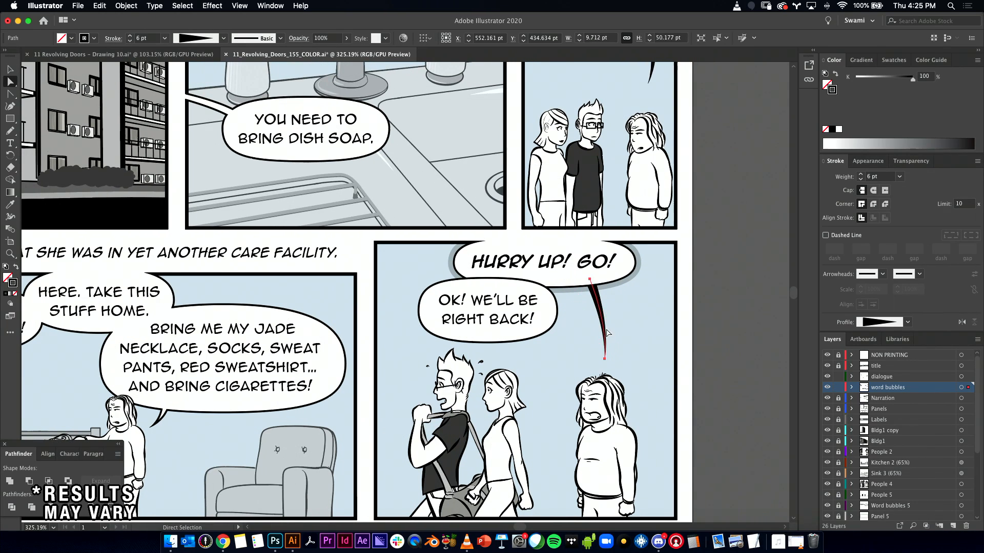
pyautogui.click(604, 359)
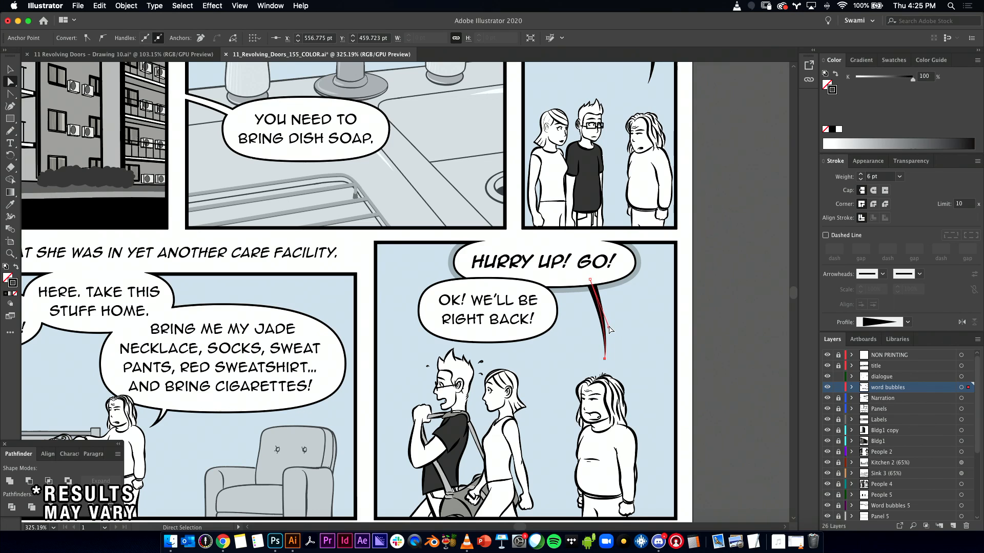
pyautogui.click(609, 325)
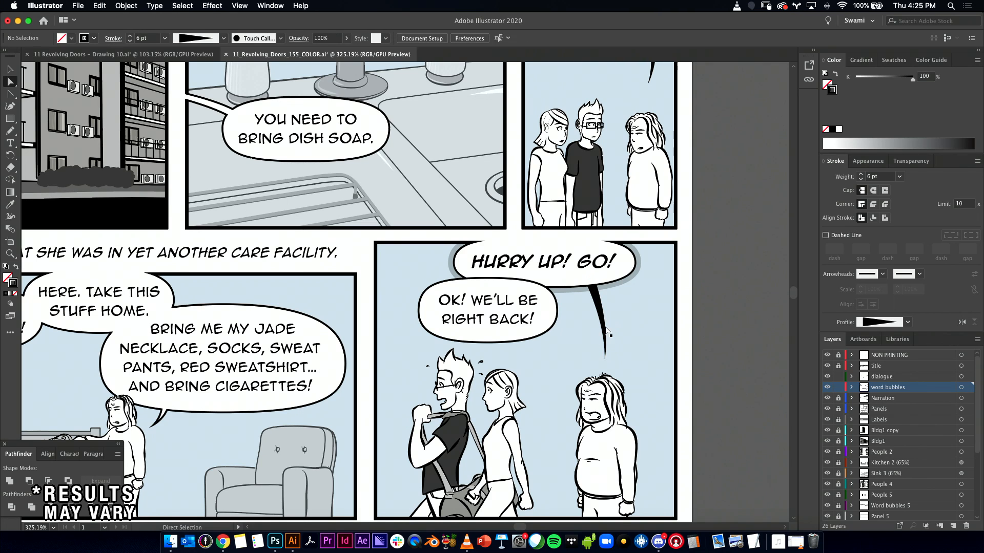
pyautogui.click(590, 281)
pyautogui.moveTo(609, 331); pyautogui.dragTo(609, 319)
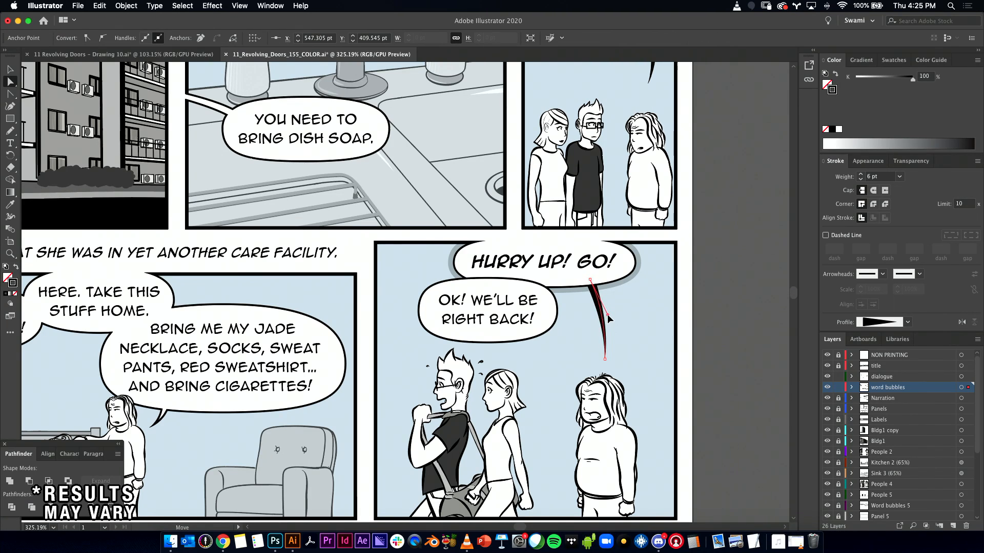
pyautogui.press('v')
pyautogui.click(637, 333)
pyautogui.press('a')
pyautogui.click(600, 356)
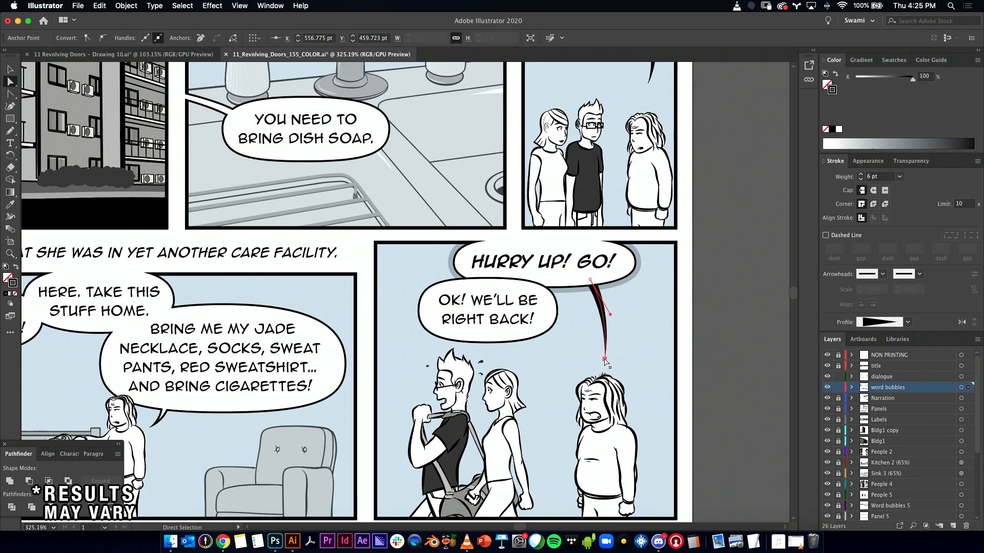
pyautogui.click(661, 349)
pyautogui.press('v')
pyautogui.hscroll(-2, 638, 311)
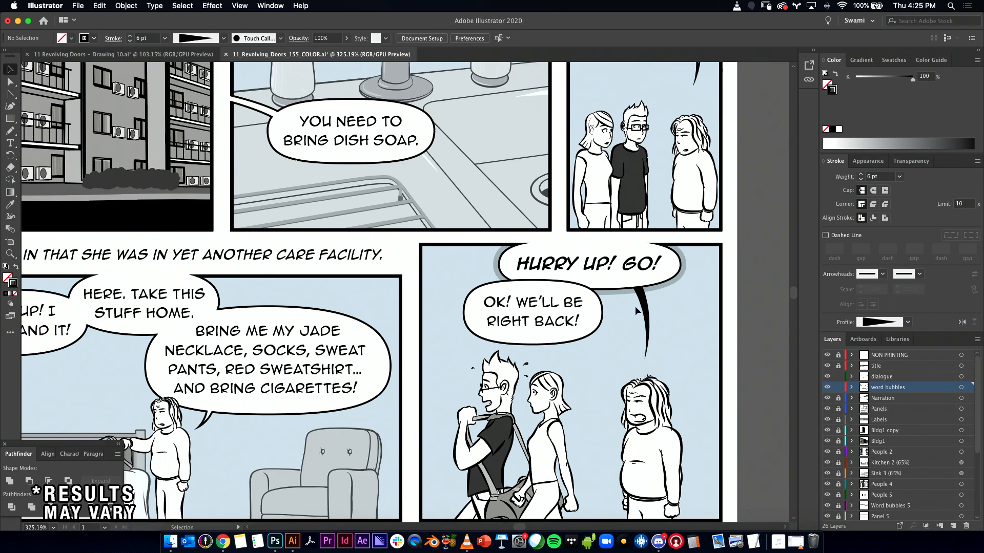
# - Place a second tail, about 6 by 22 pt, under the "OK! We'll be right back!" bubble, pointing toward the spiky-haired man
pyautogui.moveTo(646, 314); pyautogui.dragTo(572, 325)
pyautogui.press('super+z')
pyautogui.moveTo(646, 339); pyautogui.dragTo(530, 314)
pyautogui.click(531, 333)
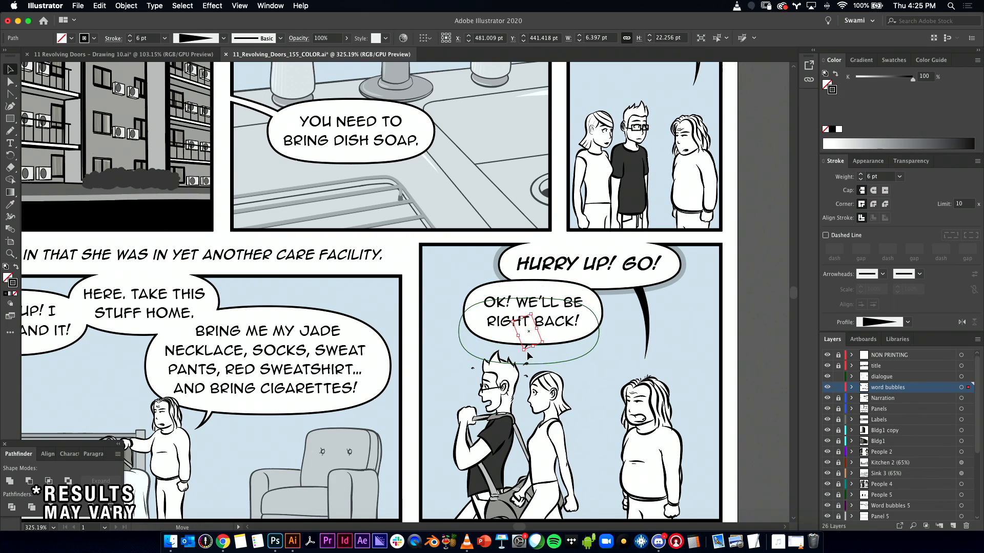
pyautogui.scroll(5, 530, 339)
pyautogui.click(521, 307)
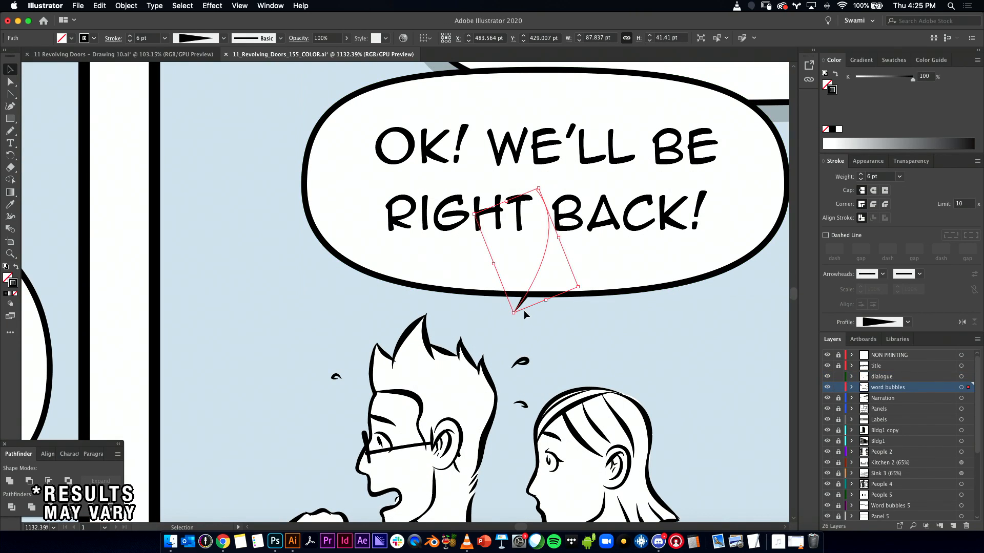
pyautogui.moveTo(519, 307); pyautogui.dragTo(508, 343)
pyautogui.press('super+shift+a')
pyautogui.press('t')
pyautogui.click(531, 225)
pyautogui.write('a')
pyautogui.press('BackSpace')
pyautogui.press('Escape')
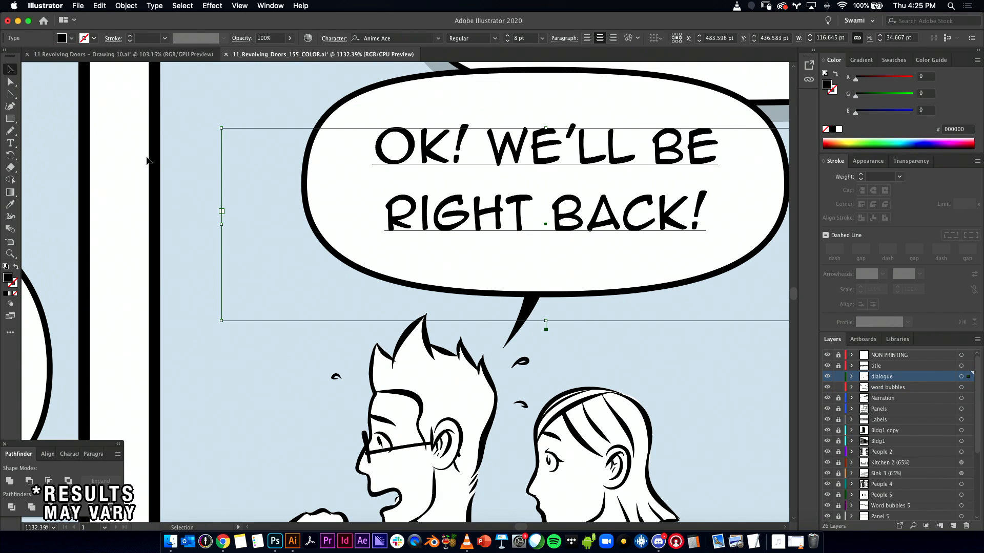
# - Shift the "OK! We'll be right back!" tail right and down, and pull its tip back toward the spiky-haired man
pyautogui.click(512, 337)
pyautogui.press('a')
pyautogui.click(525, 227)
pyautogui.click(532, 298)
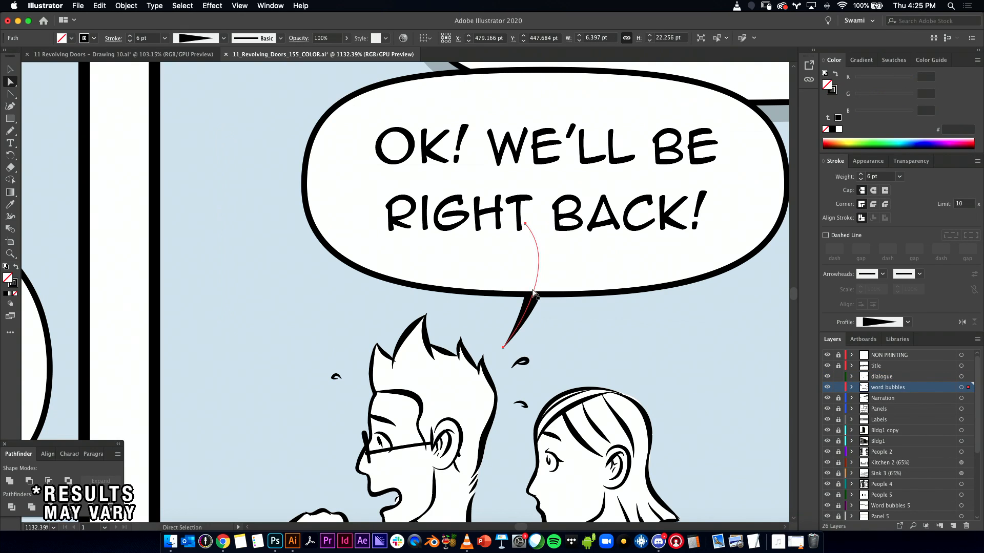
pyautogui.moveTo(525, 225); pyautogui.dragTo(549, 260)
pyautogui.click(547, 257)
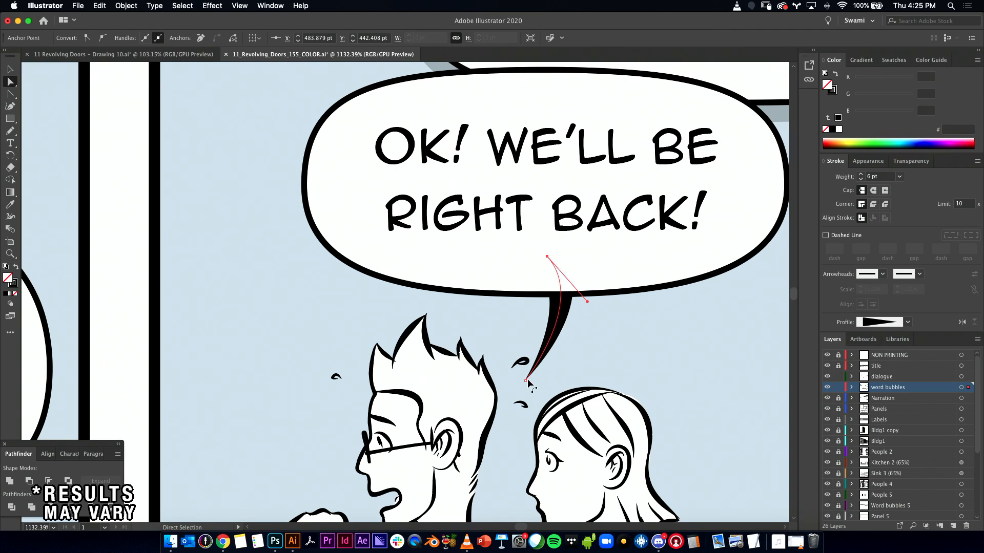
pyautogui.moveTo(526, 382); pyautogui.dragTo(510, 369)
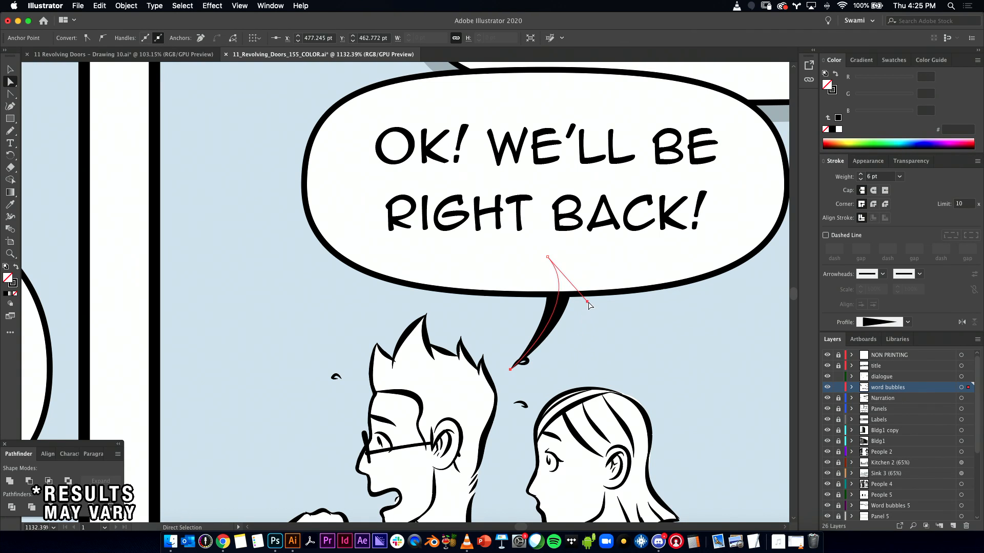
# - Flatten the short tail's curve with its upper direction handle and move its tip slightly closer to the spiky-haired man's head
pyautogui.moveTo(575, 309); pyautogui.dragTo(563, 310)
pyautogui.click(559, 287)
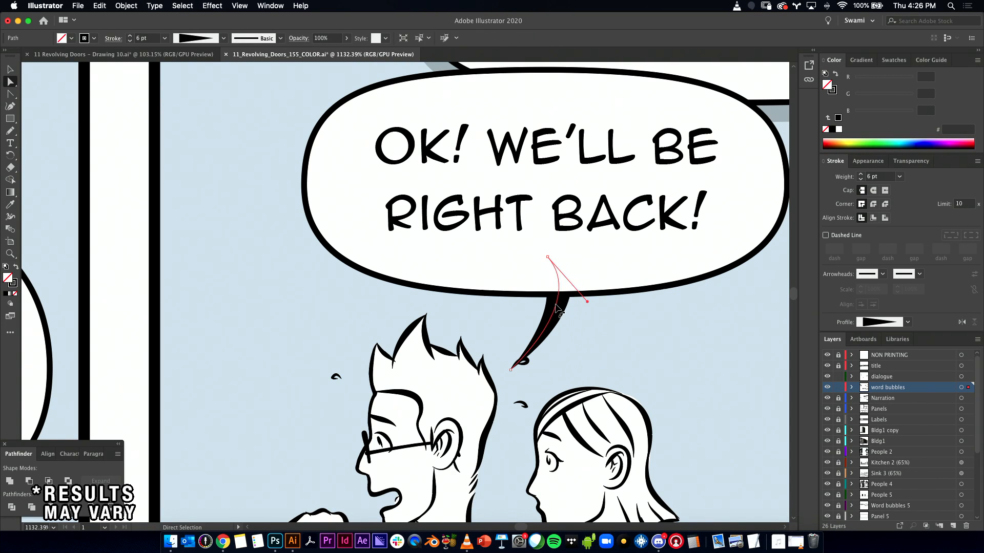
pyautogui.click(547, 257)
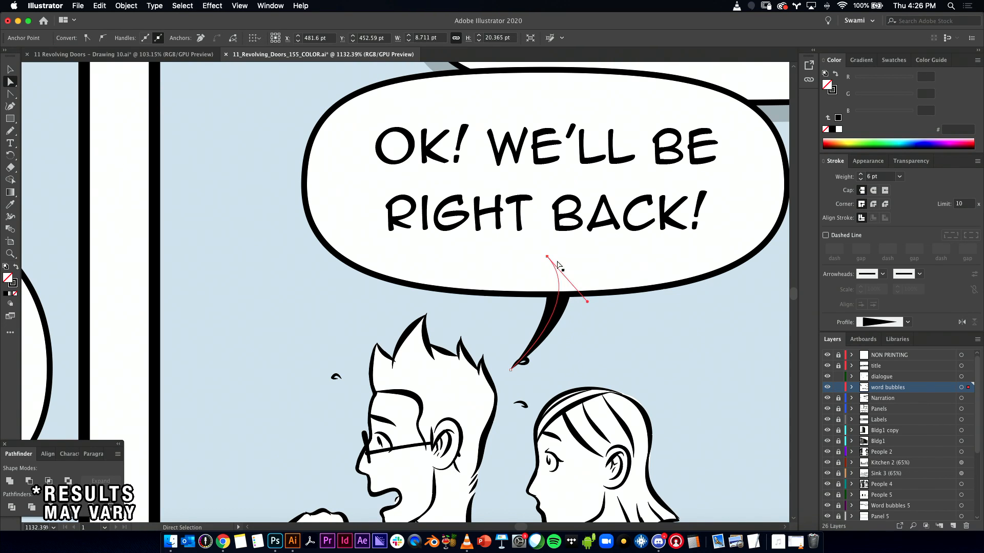
pyautogui.click(586, 306)
pyautogui.click(555, 308)
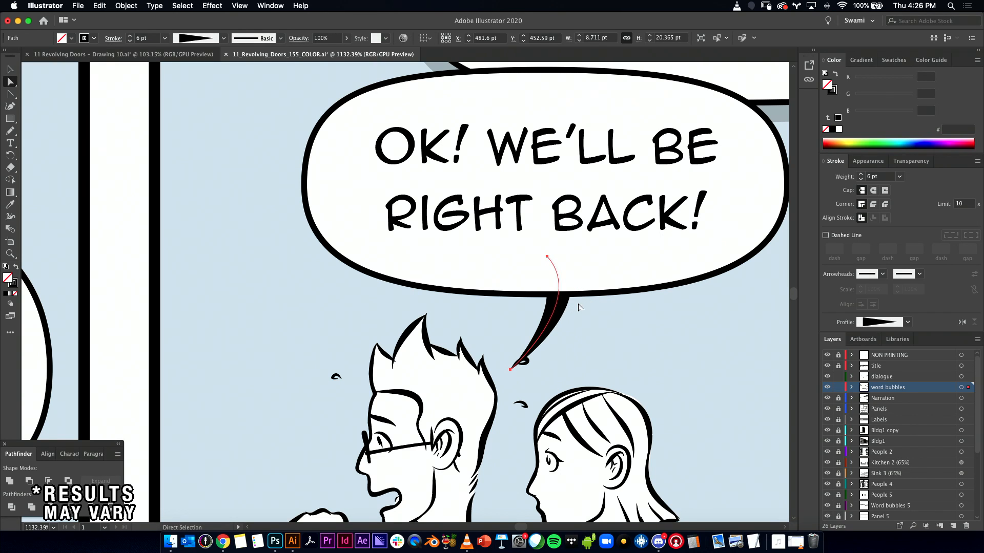
pyautogui.click(548, 258)
pyautogui.moveTo(587, 303); pyautogui.dragTo(550, 325)
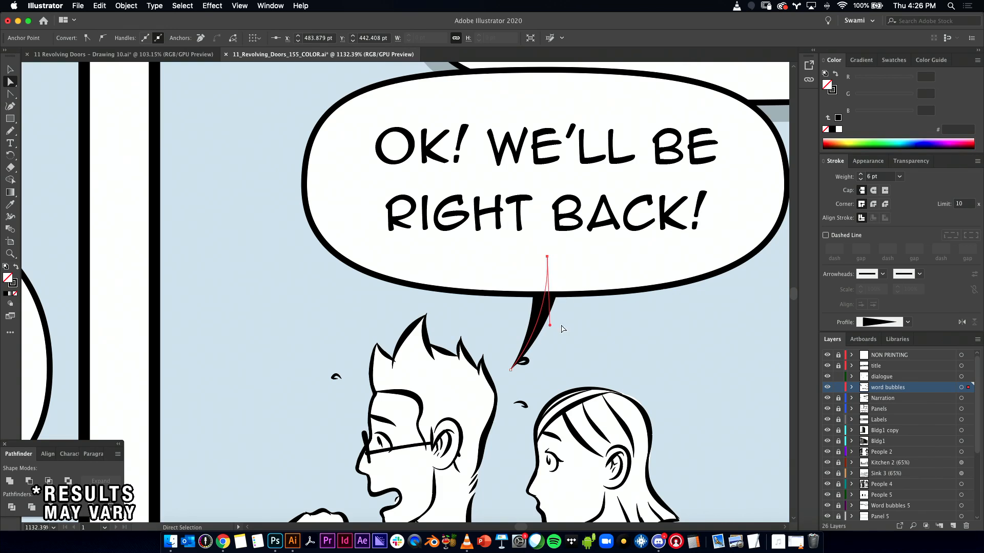
pyautogui.moveTo(510, 370); pyautogui.dragTo(501, 365)
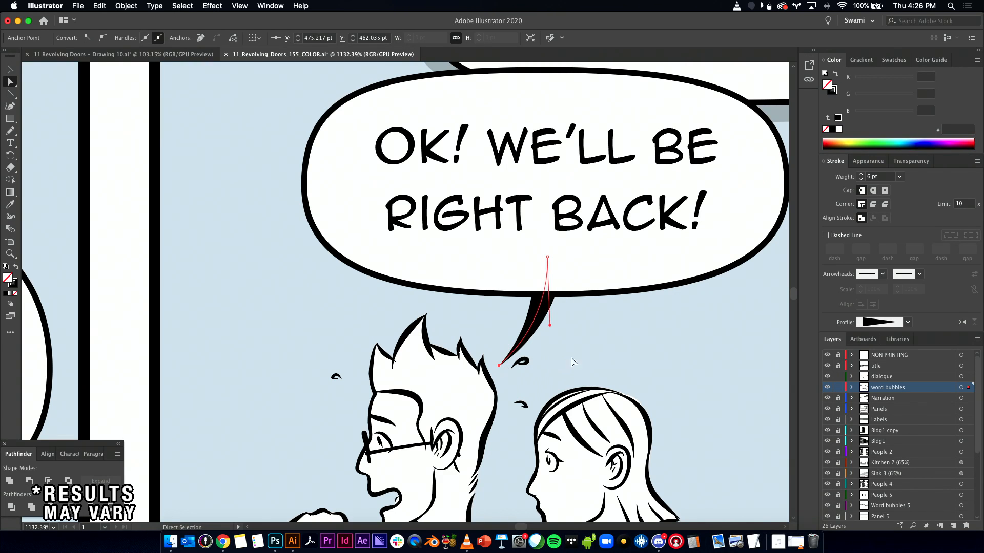
pyautogui.click(597, 356)
pyautogui.moveTo(635, 341); pyautogui.dragTo(464, 296)
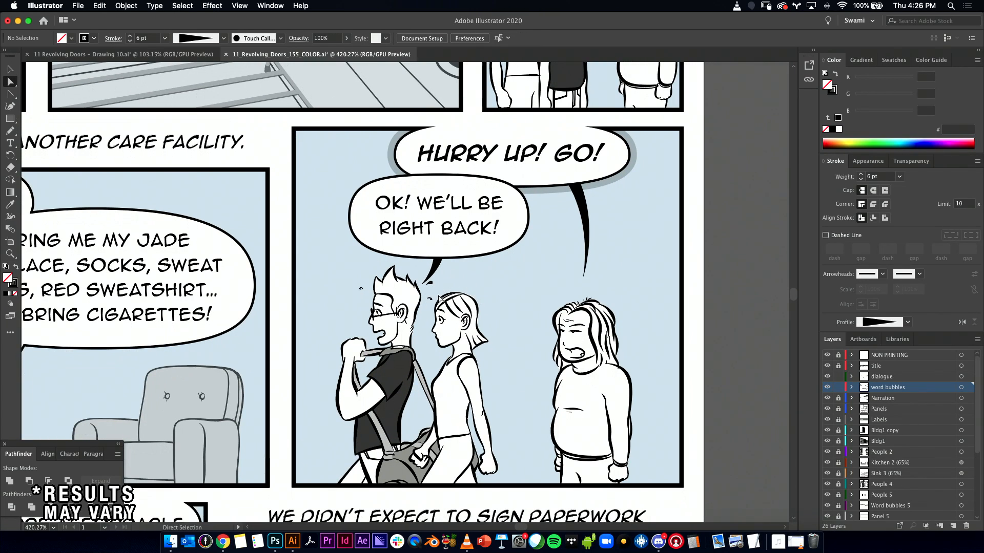
pyautogui.press('v')
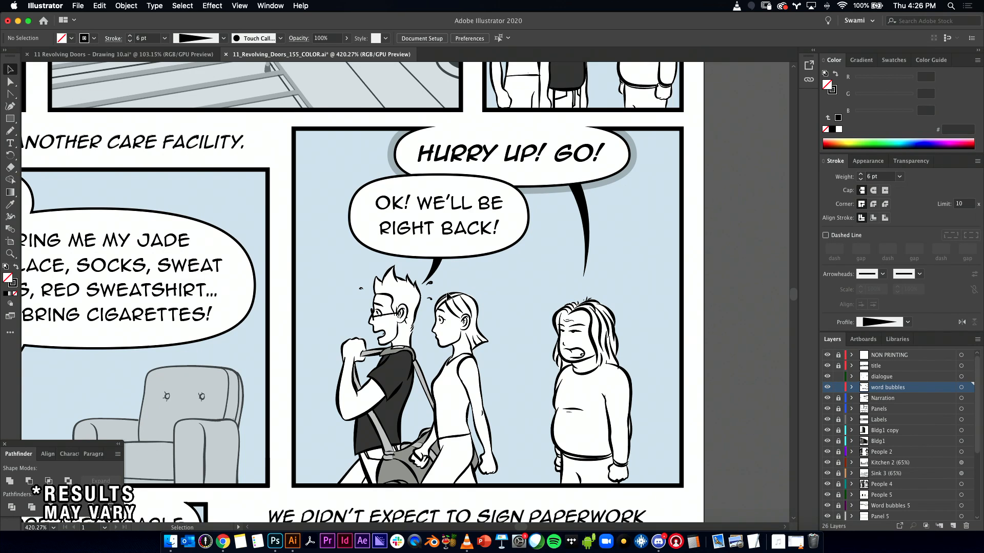
# - Unlock the People 6 layer and move the upper sweat mark beside the man's hair about 3 pt down, away from the tail's tip
pyautogui.scroll(4, 447, 296)
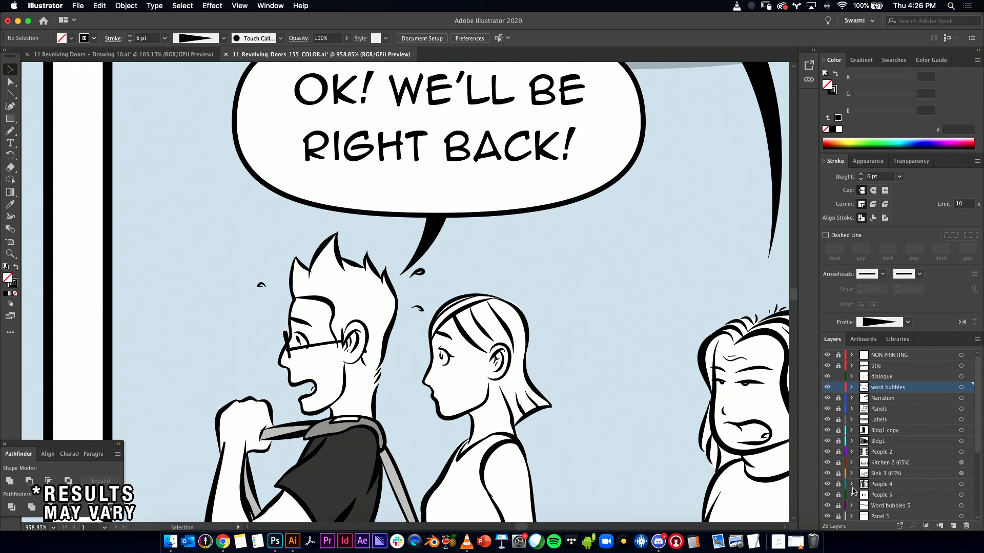
pyautogui.scroll(3, 493, 269)
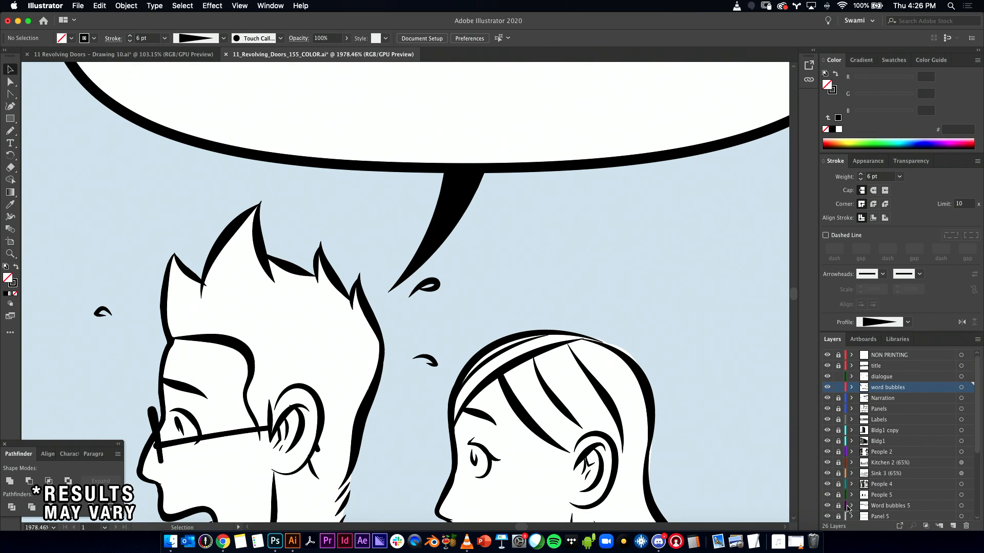
pyautogui.scroll(-5, 848, 508)
pyautogui.click(827, 440)
pyautogui.click(827, 440)
pyautogui.click(837, 440)
pyautogui.click(434, 288)
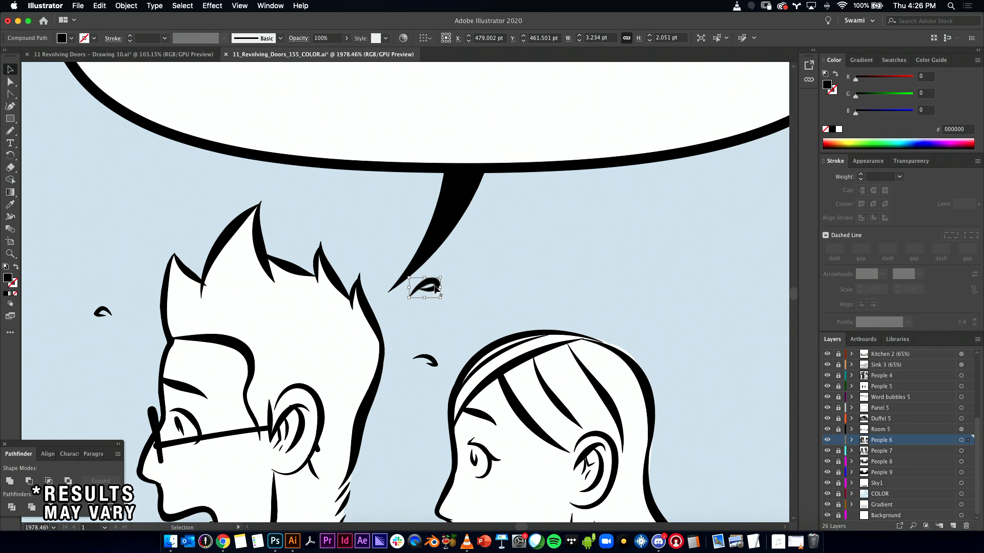
pyautogui.moveTo(434, 288); pyautogui.dragTo(424, 320)
pyautogui.moveTo(479, 334); pyautogui.dragTo(504, 343)
pyautogui.moveTo(590, 350); pyautogui.dragTo(437, 366)
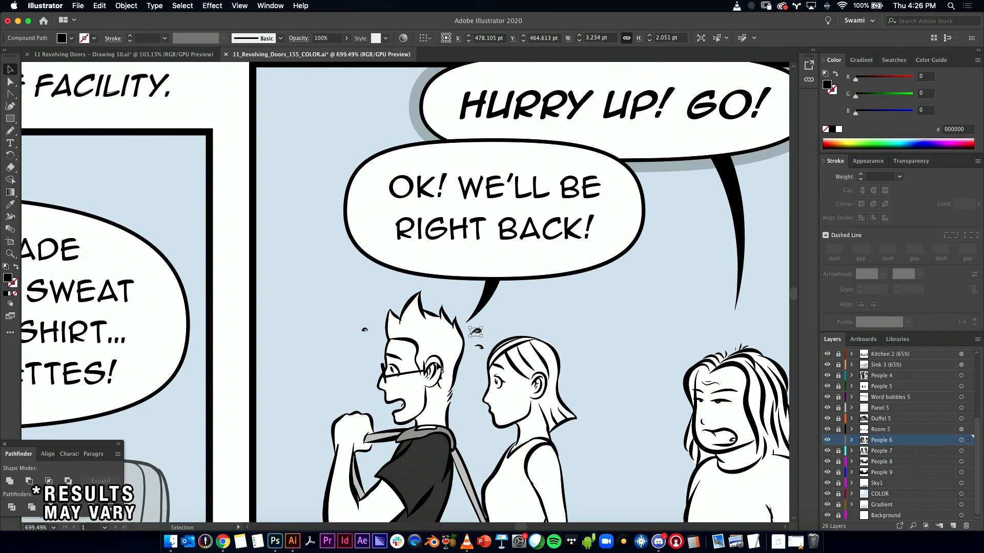
# - Select the tails of both bubbles in the panel and convert their strokes to outlined shapes
pyautogui.click(491, 307)
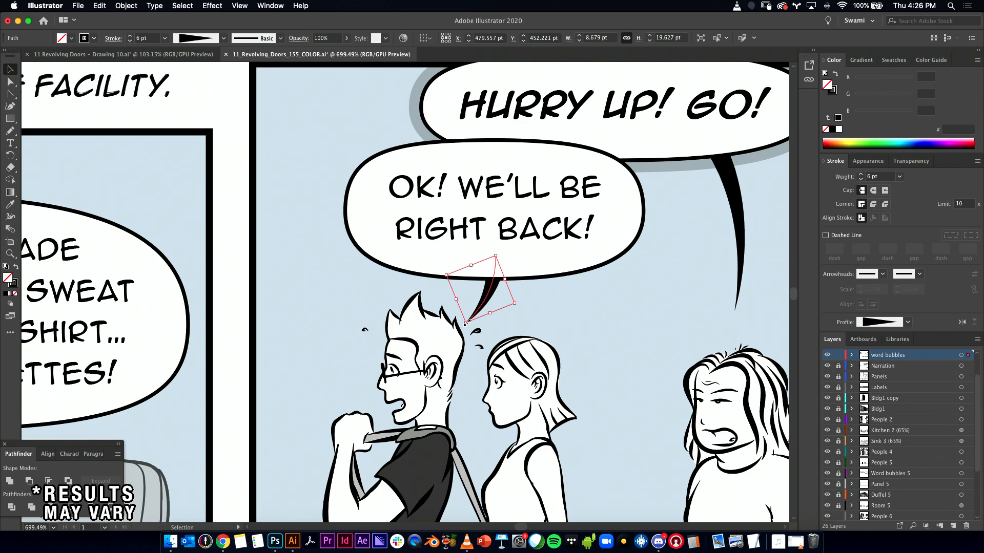
pyautogui.click(513, 311)
pyautogui.moveTo(613, 304); pyautogui.dragTo(566, 177)
pyautogui.moveTo(724, 149); pyautogui.dragTo(532, 280)
pyautogui.click(746, 132)
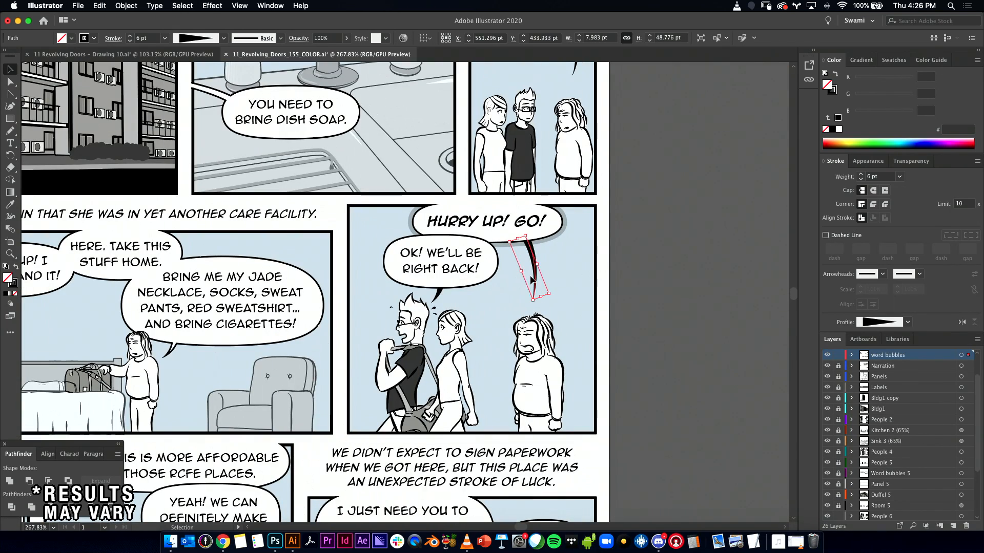
pyautogui.keyDown('shift'); pyautogui.click(439, 297); pyautogui.keyUp('shift')
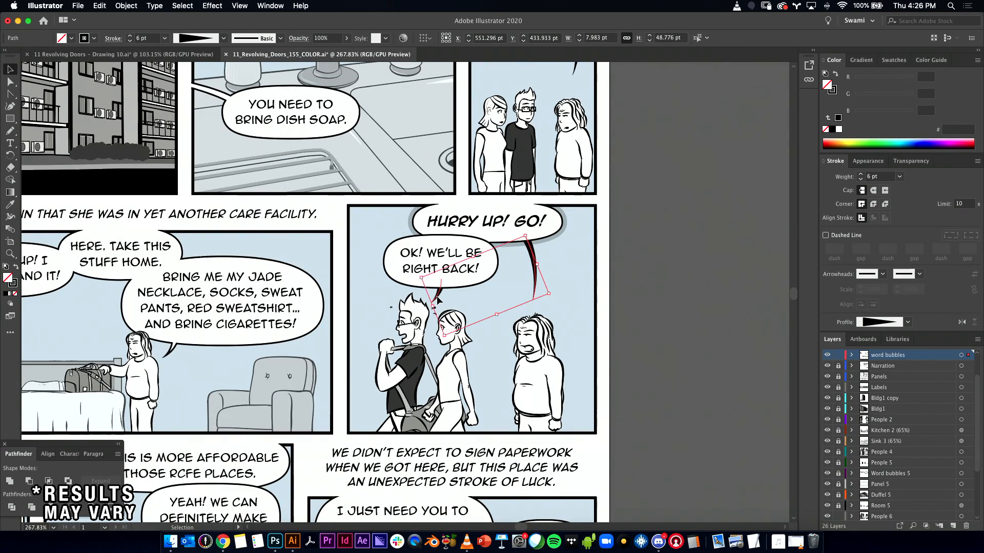
pyautogui.click(126, 5)
pyautogui.moveTo(180, 234)
pyautogui.click(273, 264)
# - Sample the "OK! We'll be right back!" bubble with the Eyedropper to give both tails its white fill and 1 pt black stroke
pyautogui.press('i')
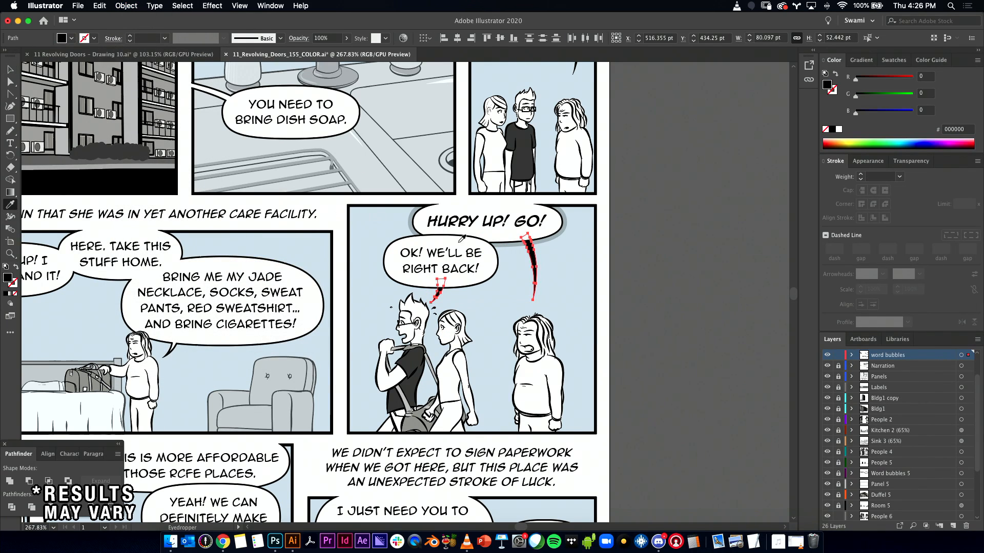
pyautogui.click(490, 245)
pyautogui.press('v')
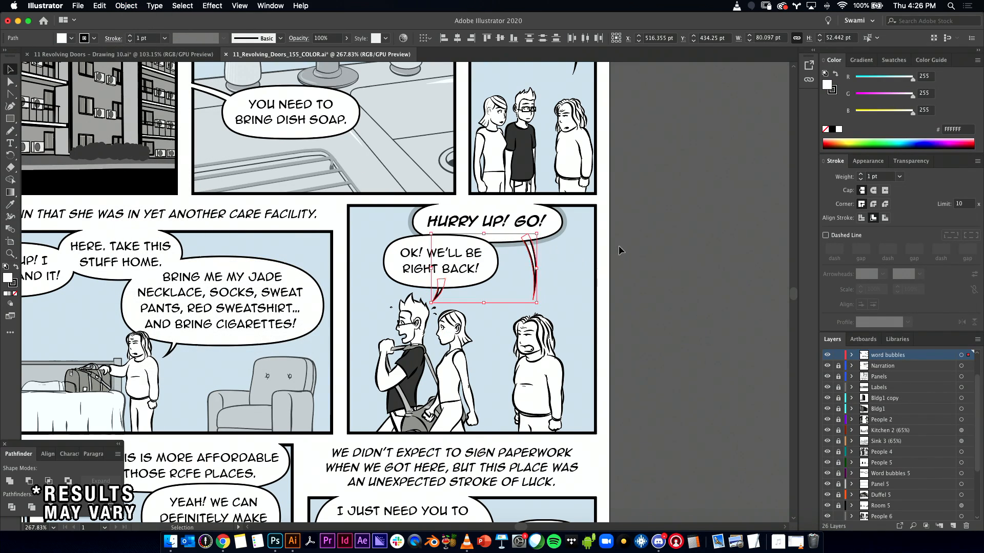
pyautogui.click(617, 249)
# - Move the "Hurry up! Go!" tail into its bubble's clip group and unite it with the bubble shape
pyautogui.moveTo(596, 254); pyautogui.dragTo(735, 281)
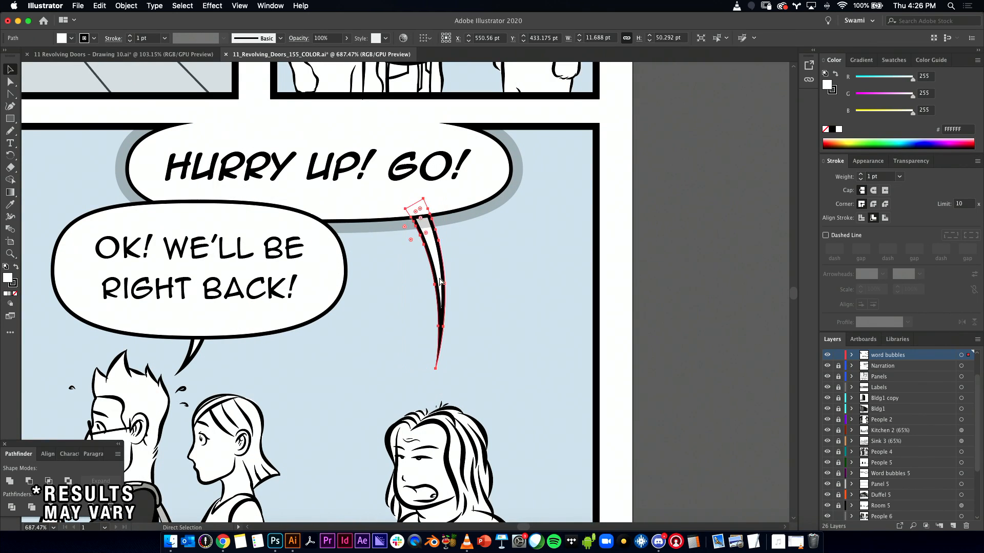
pyautogui.doubleClick(430, 222)
pyautogui.click(419, 219)
pyautogui.press('super+f')
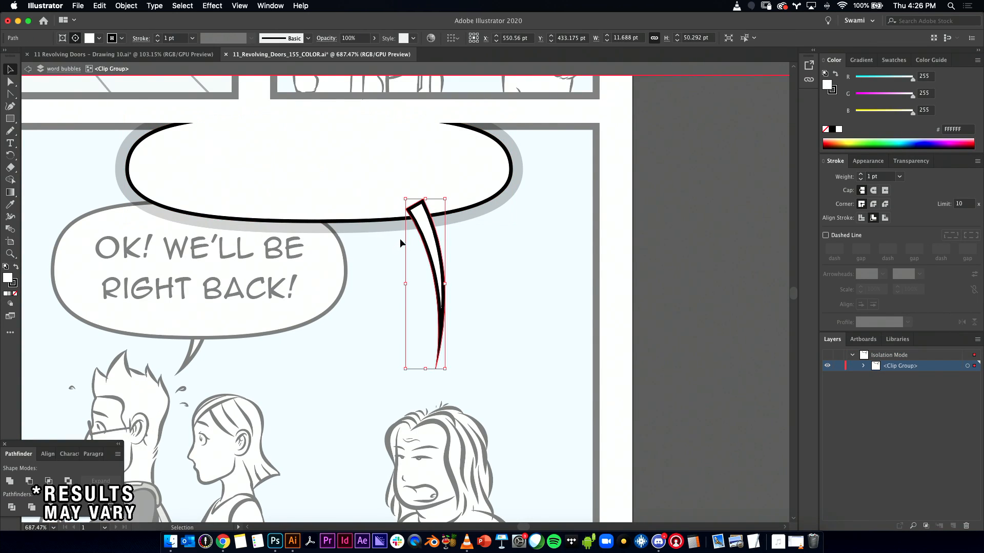
pyautogui.keyDown('shift'); pyautogui.click(347, 199); pyautogui.keyUp('shift')
pyautogui.click(14, 481)
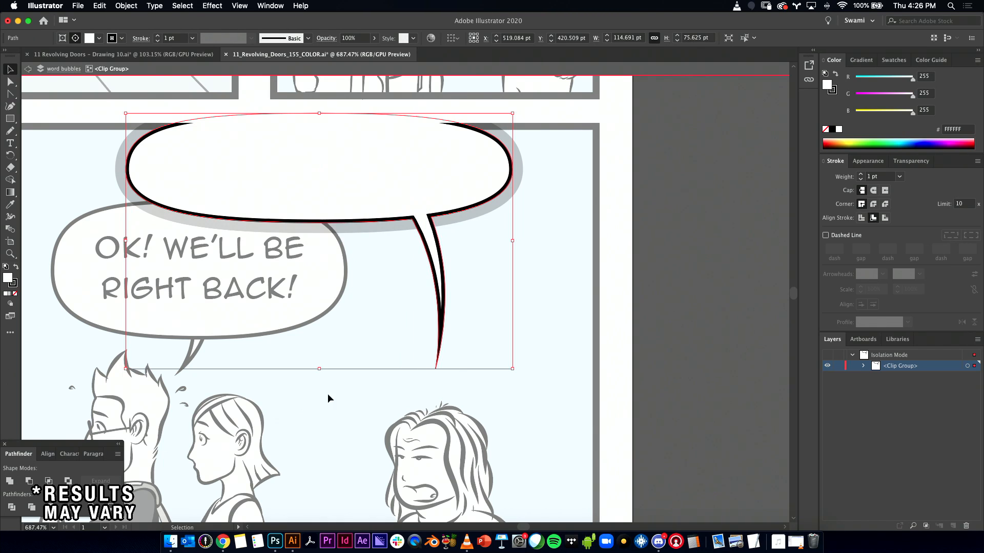
pyautogui.doubleClick(552, 296)
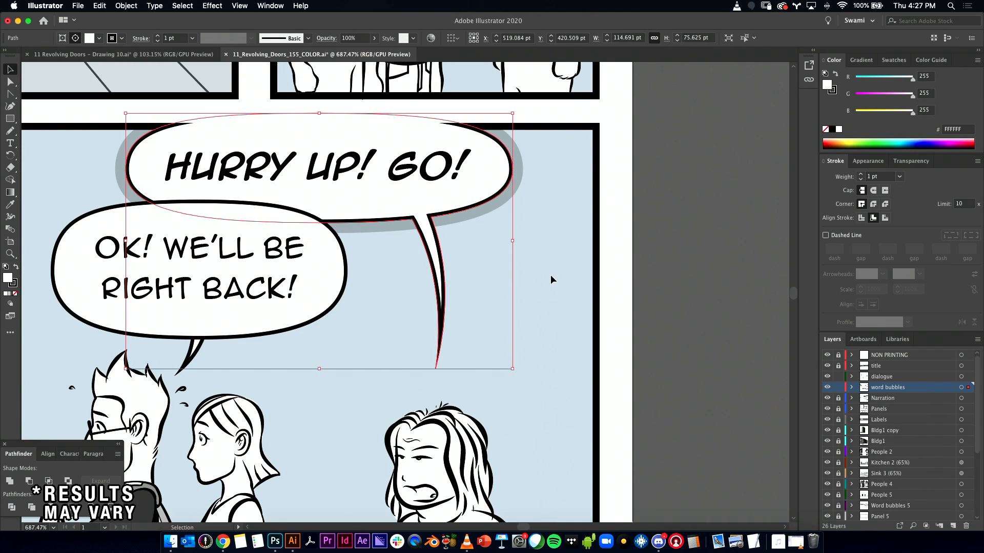
# - Unite the short tail with the "OK! We'll be right back!" bubble into one shape
pyautogui.moveTo(585, 286); pyautogui.dragTo(807, 260)
pyautogui.click(413, 333)
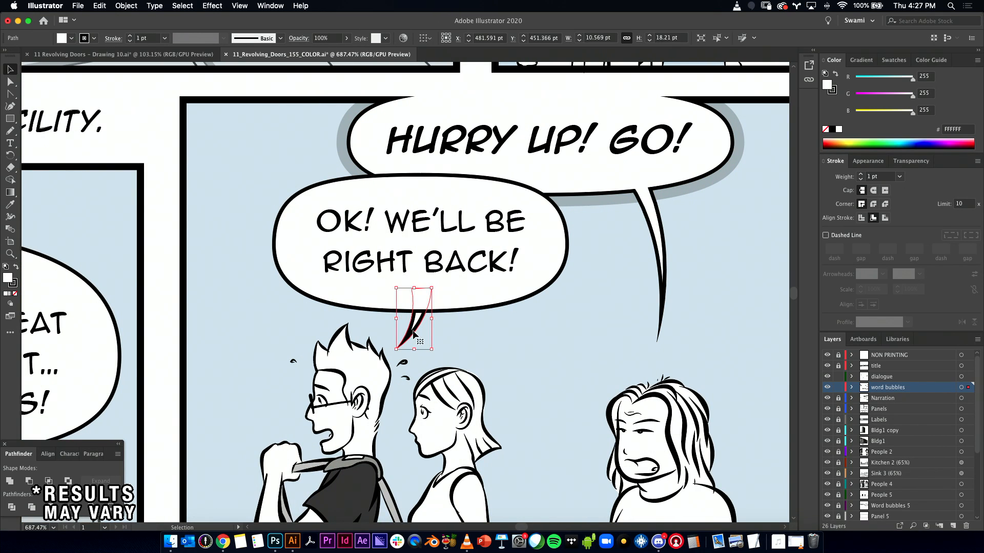
pyautogui.keyDown('shift'); pyautogui.click(432, 190); pyautogui.keyUp('shift')
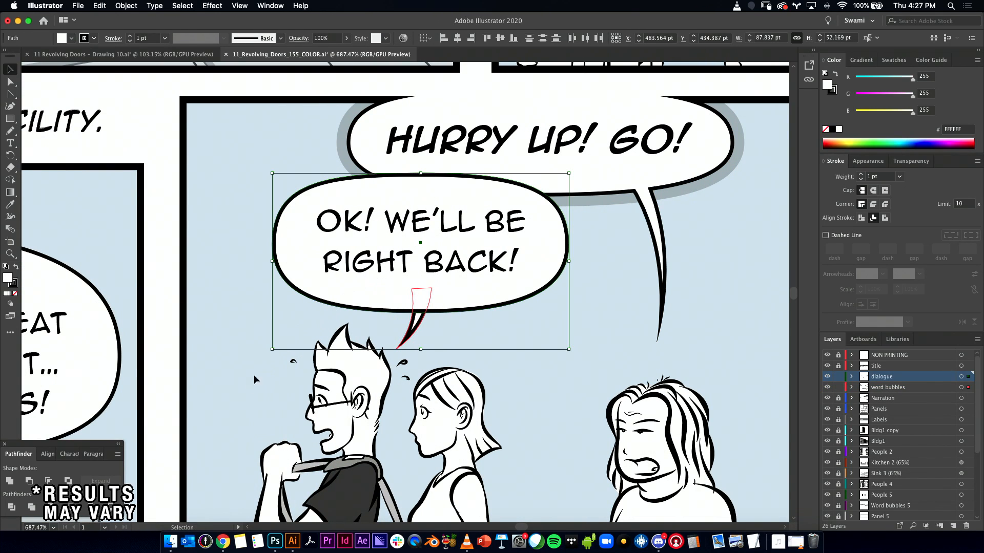
pyautogui.click(11, 482)
pyautogui.click(189, 358)
pyautogui.moveTo(642, 388); pyautogui.dragTo(625, 273)
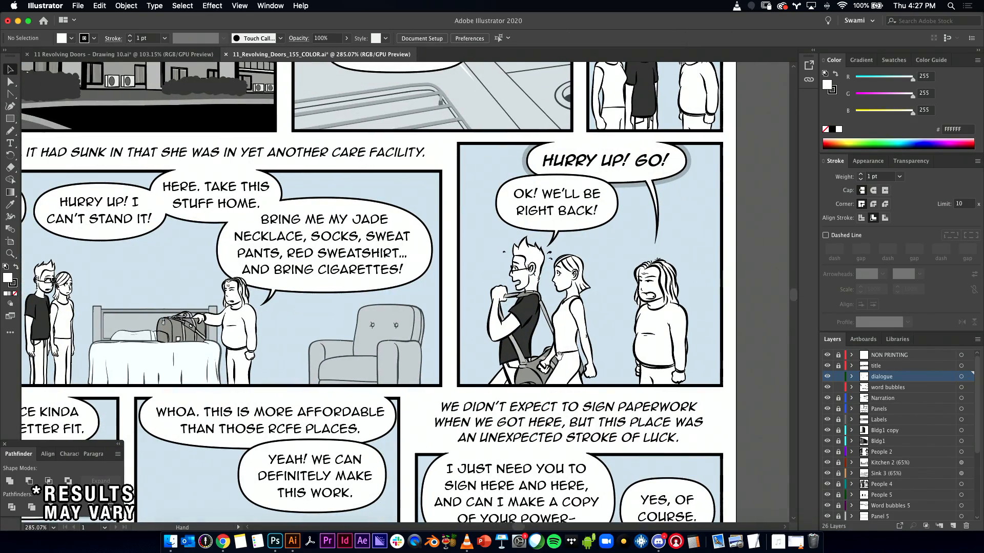
pyautogui.moveTo(218, 480); pyautogui.dragTo(519, 277)
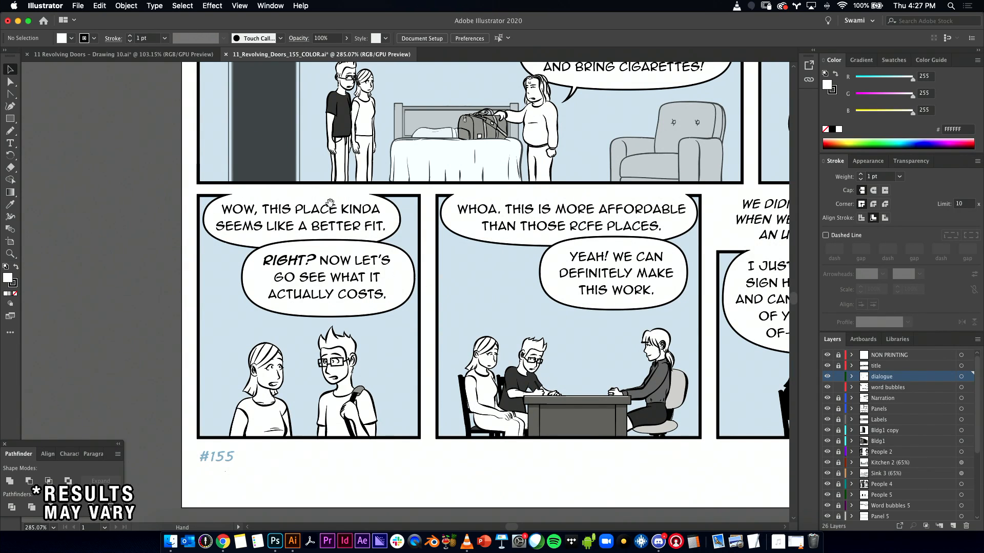
pyautogui.press('super+v')
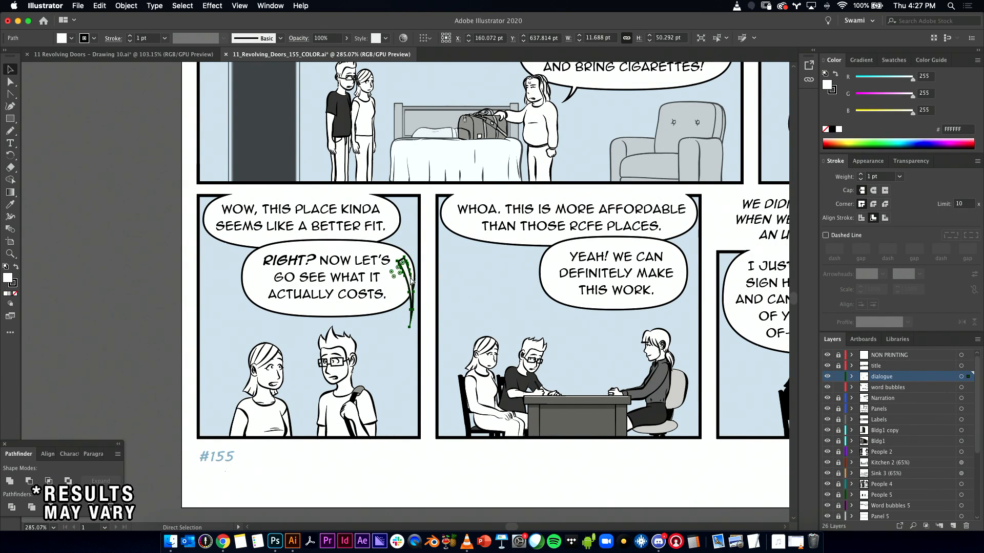
pyautogui.press('Delete')
# - Copy the short outer tail from the TALK sample bubble and paste it into the panel with the "RIGHT? Now let's go see what it actually costs." bubble
pyautogui.moveTo(233, 243); pyautogui.dragTo(238, 254)
pyautogui.scroll(10, 246, 277)
pyautogui.hscroll(-4, 246, 277)
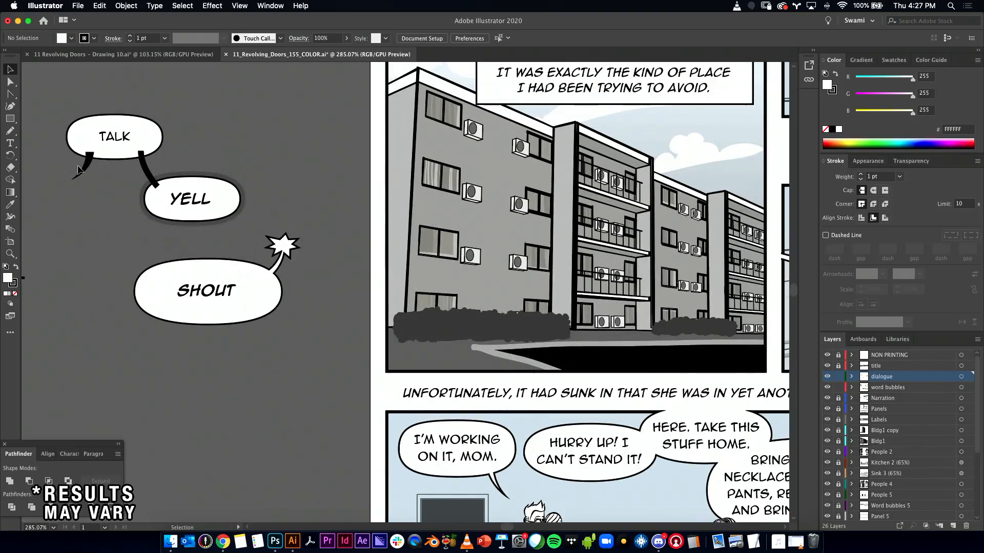
pyautogui.click(89, 169)
pyautogui.scroll(-10, 256, 299)
pyautogui.hscroll(4, 256, 300)
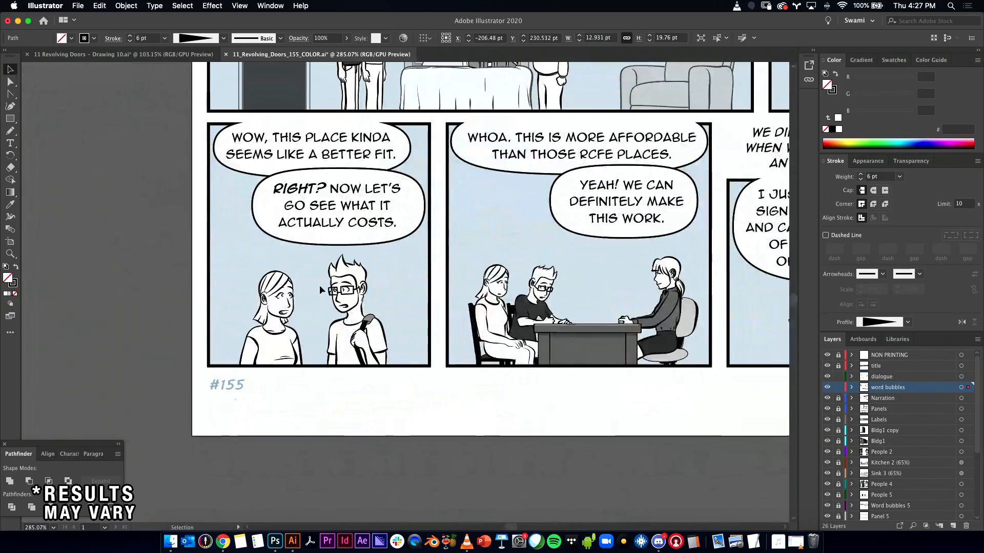
pyautogui.moveTo(320, 290); pyautogui.dragTo(336, 308)
pyautogui.scroll(3, 413, 343)
pyautogui.scroll(2, 357, 359)
pyautogui.press('v')
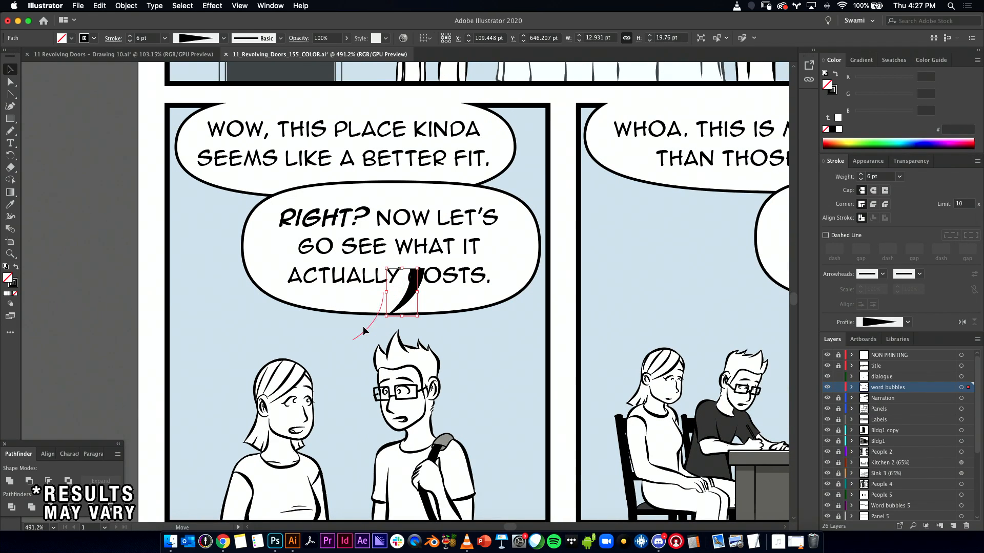
pyautogui.moveTo(367, 330); pyautogui.dragTo(252, 333)
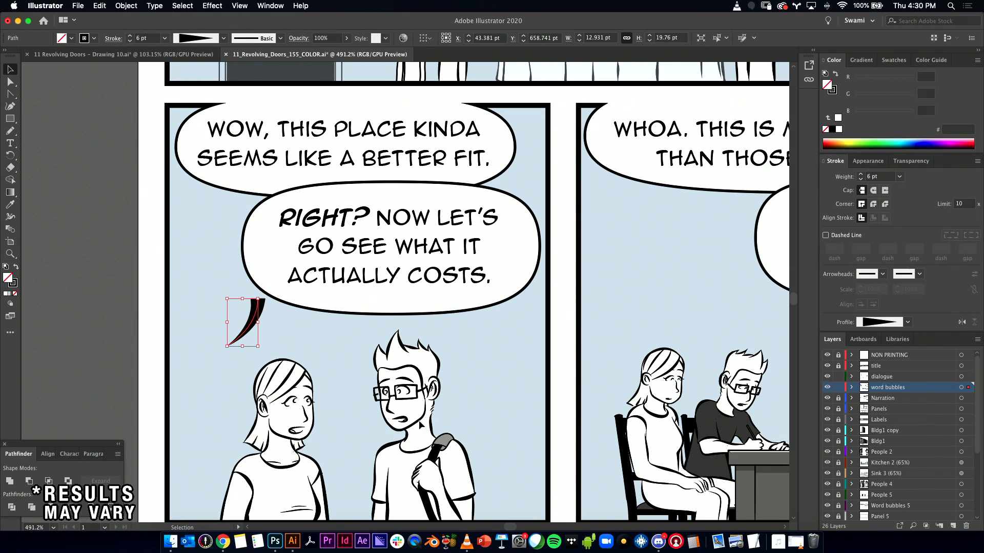
# - Move the tail to the lower edge of the "RIGHT?" bubble and rotate it steeper so it points at the man
pyautogui.click(192, 390)
pyautogui.scroll(-5, 334, 356)
pyautogui.hscroll(4, 333, 356)
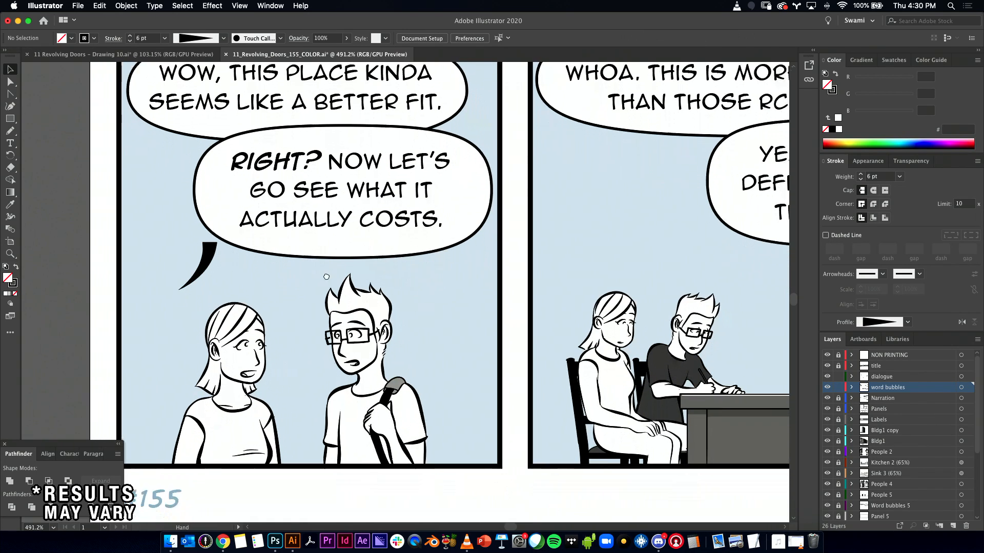
pyautogui.click(191, 245)
pyautogui.moveTo(196, 247); pyautogui.dragTo(260, 307)
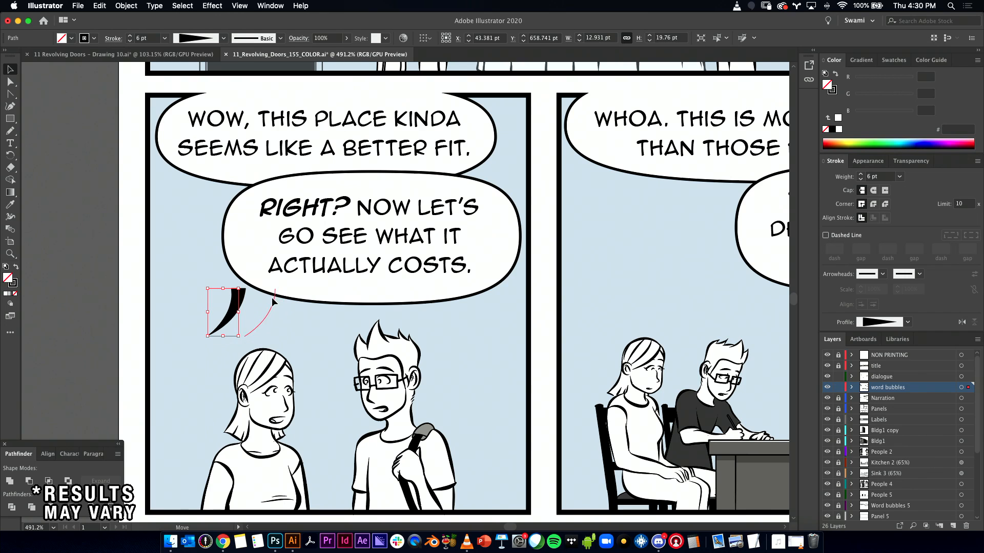
pyautogui.moveTo(454, 313); pyautogui.dragTo(456, 314)
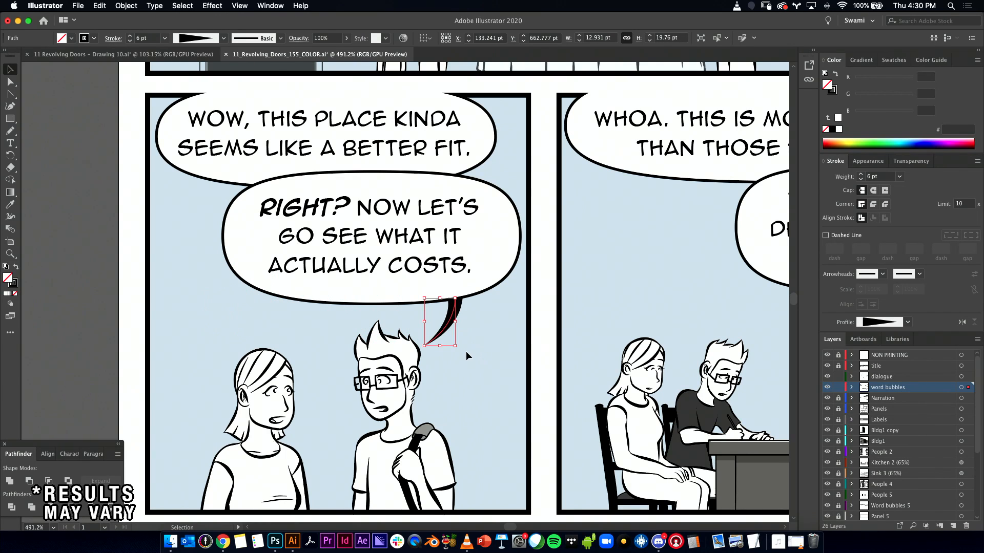
pyautogui.click(479, 341)
pyautogui.click(444, 334)
pyautogui.moveTo(462, 352); pyautogui.dragTo(456, 320)
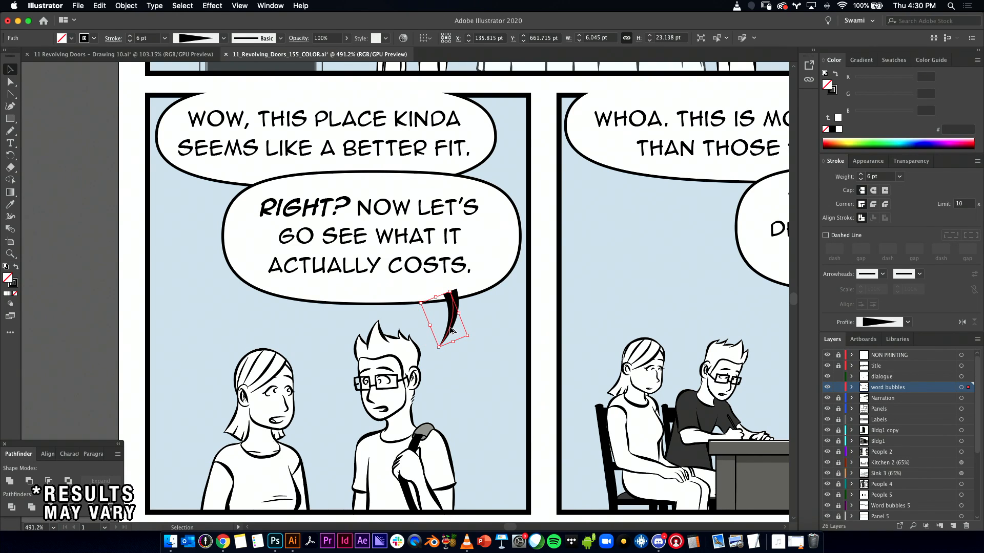
# - Place a second curved tail under the "Wow, this place kinda seems like a better fit." bubble and select its top anchor point
pyautogui.moveTo(185, 226)
pyautogui.mouseDown()
pyautogui.moveTo(248, 205)
pyautogui.moveTo(234, 234)
pyautogui.moveTo(215, 240)
pyautogui.moveTo(189, 214)
pyautogui.mouseUp()
pyautogui.press('a')
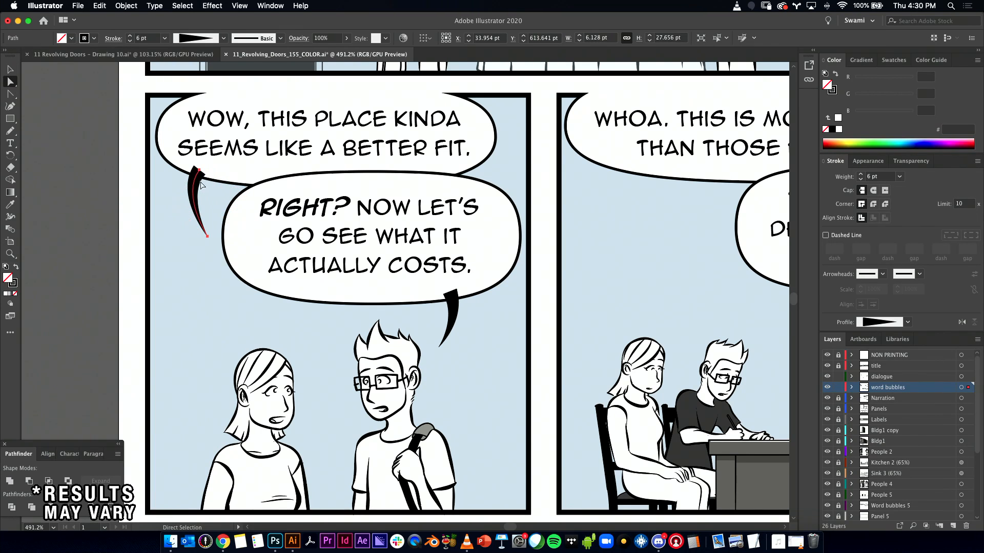
pyautogui.click(199, 170)
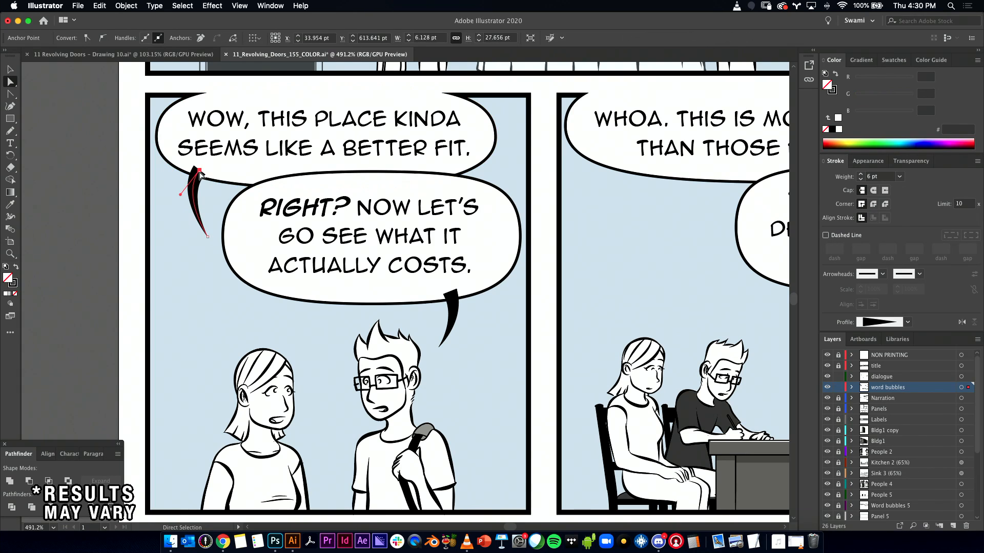
# - Try to reshape the "Wow" bubble's tail by adjusting the direction handle of its top anchor point
pyautogui.moveTo(184, 205); pyautogui.dragTo(183, 197)
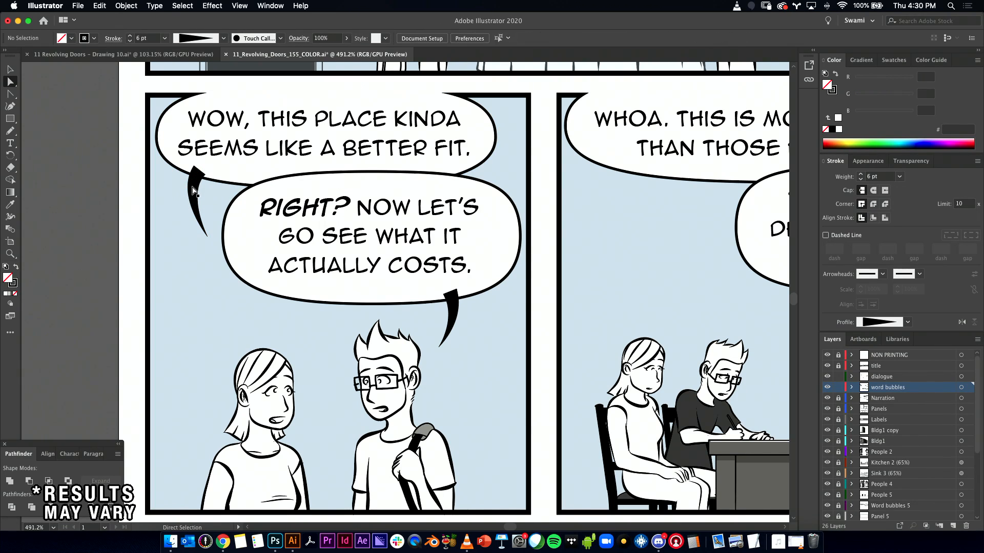
pyautogui.click(193, 187)
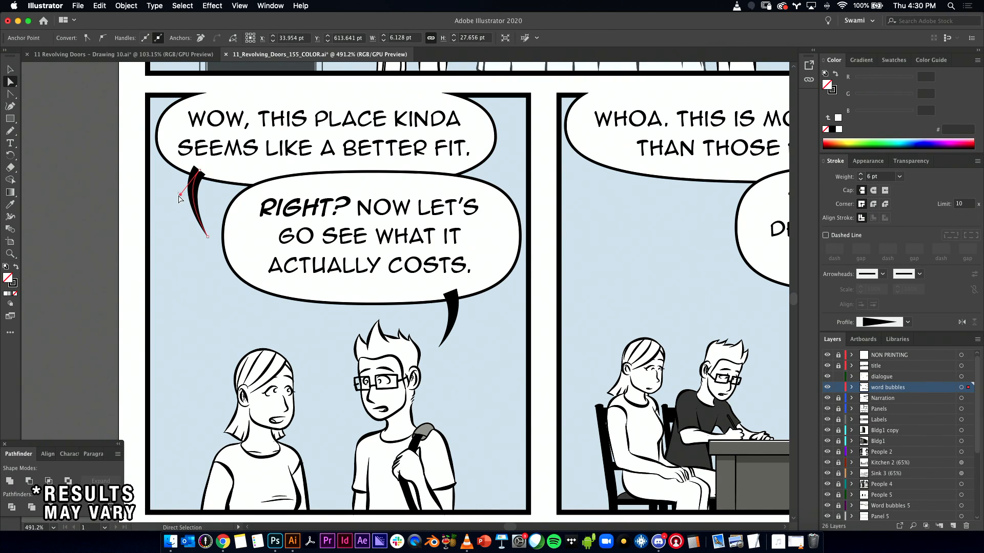
pyautogui.click(179, 196)
pyautogui.click(195, 185)
pyautogui.click(200, 170)
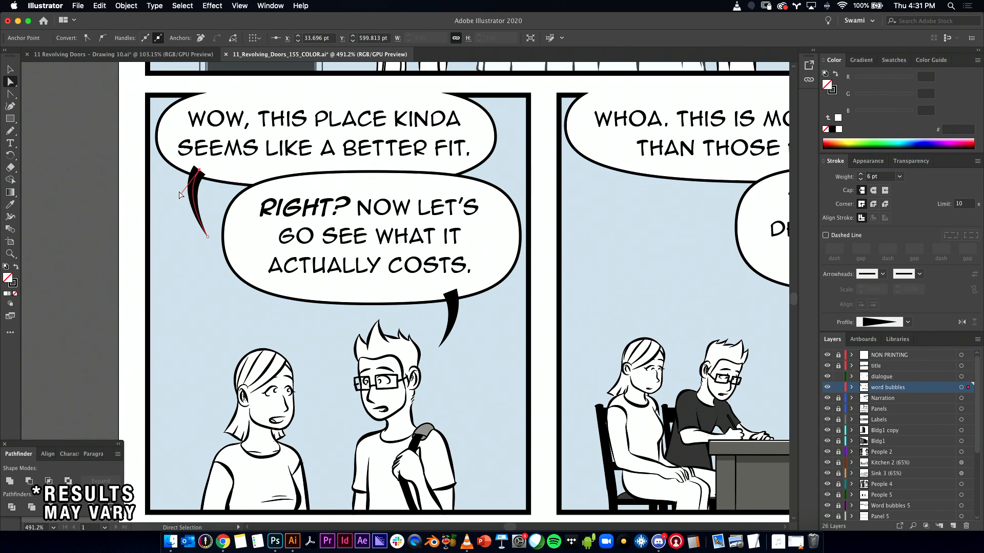
pyautogui.click(172, 194)
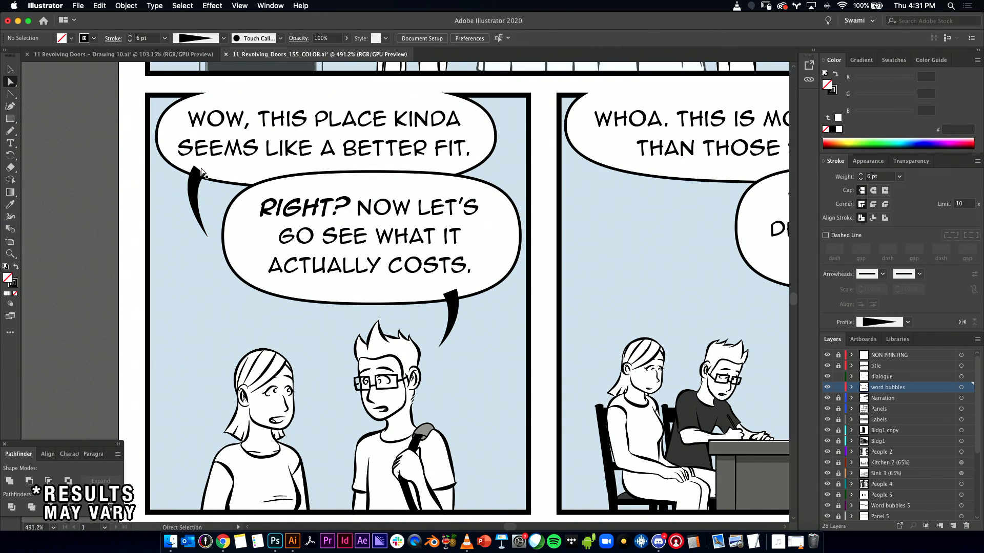
pyautogui.click(199, 170)
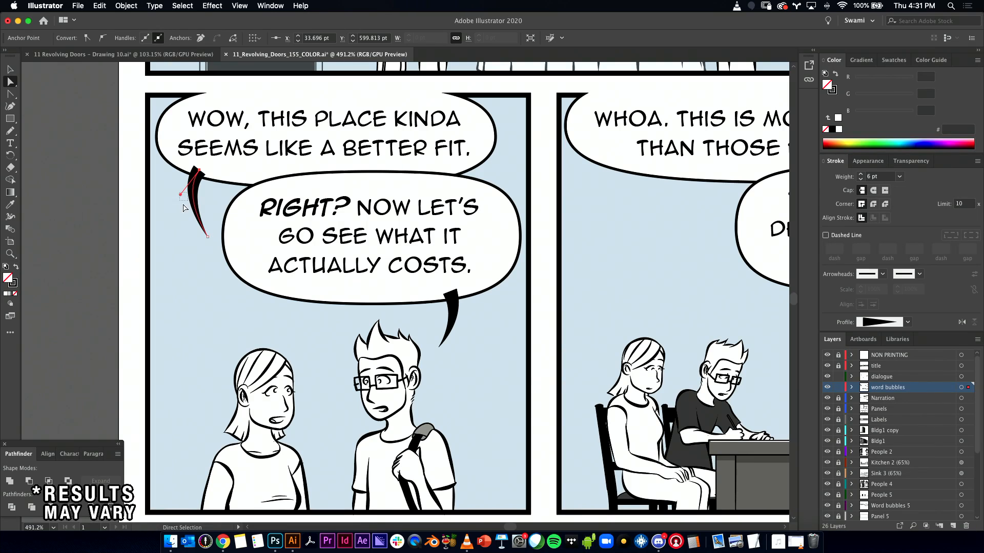
pyautogui.moveTo(182, 205); pyautogui.dragTo(187, 200)
pyautogui.click(196, 182)
pyautogui.click(199, 170)
pyautogui.moveTo(183, 207); pyautogui.dragTo(183, 201)
pyautogui.click(199, 170)
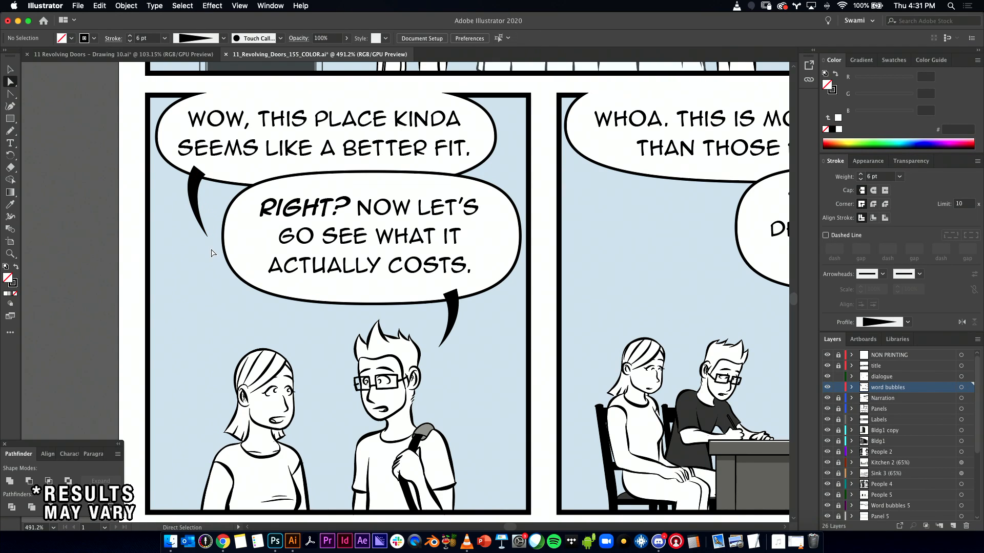
# - Lengthen the "Wow" bubble's tail by moving its tip down to just above the woman's head
pyautogui.click(207, 239)
pyautogui.moveTo(207, 237); pyautogui.dragTo(207, 239)
pyautogui.moveTo(223, 309); pyautogui.dragTo(227, 316)
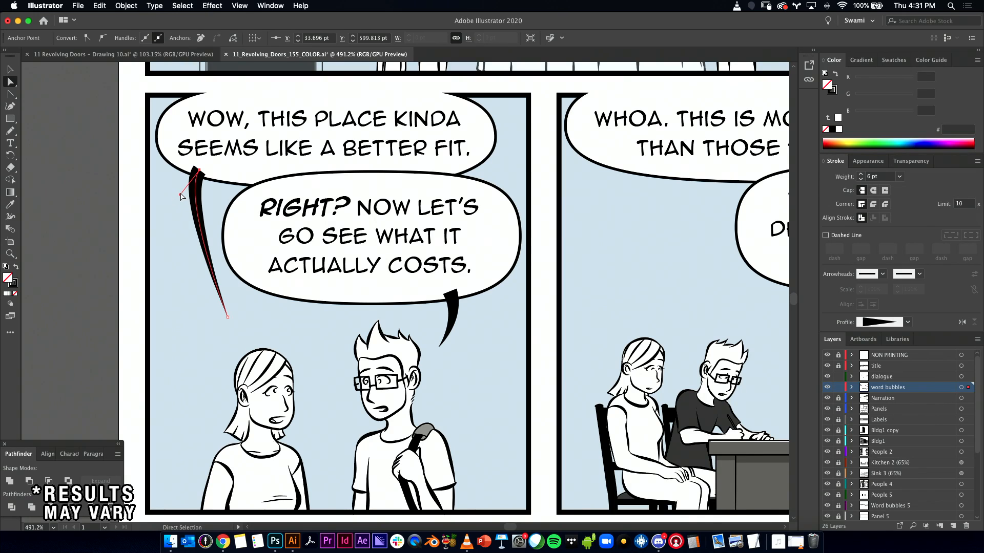
# - Redraw the direction handle at the tail's top anchor with the Anchor Point Tool so the tail curves around the "RIGHT?" bubble
pyautogui.moveTo(175, 178); pyautogui.dragTo(181, 198)
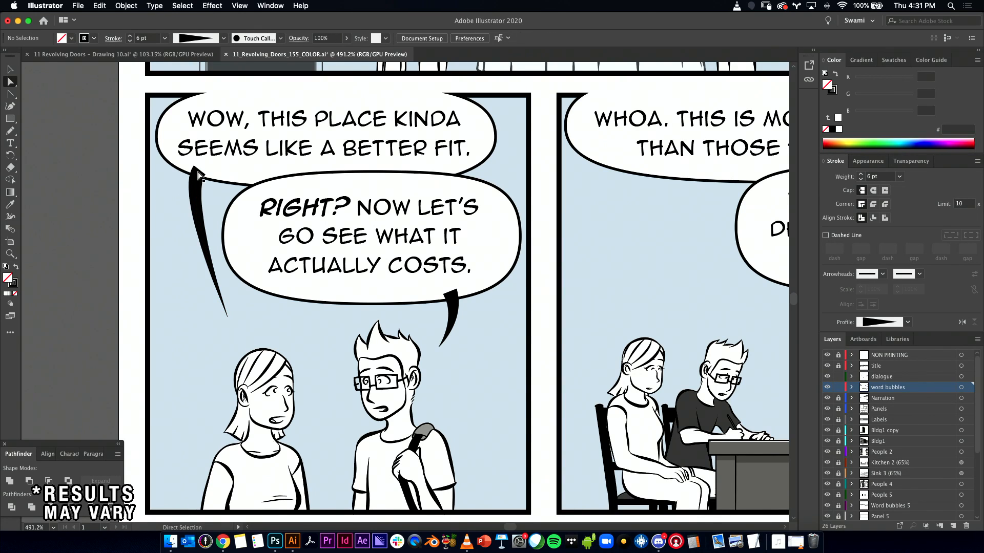
pyautogui.click(199, 172)
pyautogui.hotkey('shift', 'c')
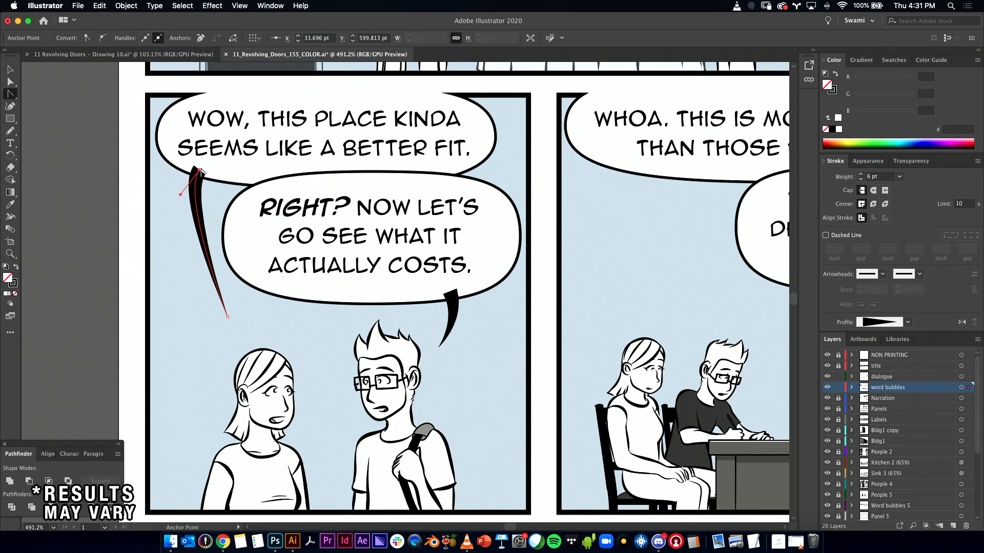
pyautogui.click(11, 94)
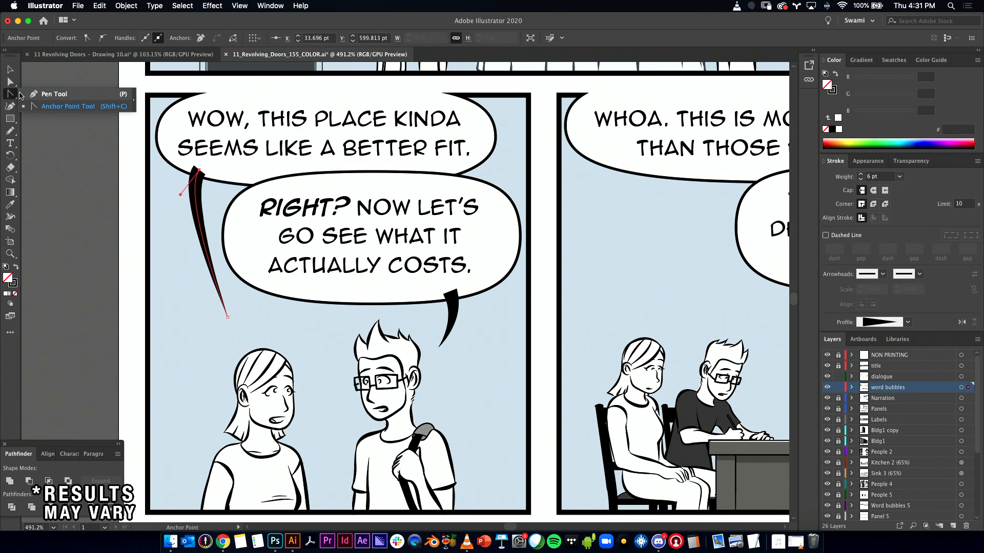
pyautogui.moveTo(198, 172); pyautogui.dragTo(175, 250)
pyautogui.press('v')
pyautogui.click(186, 349)
# - Duplicate the long curved tail into the next panel, under the "Whoa. This is more affordable than those RCFE places." bubble
pyautogui.scroll(-4, 446, 352)
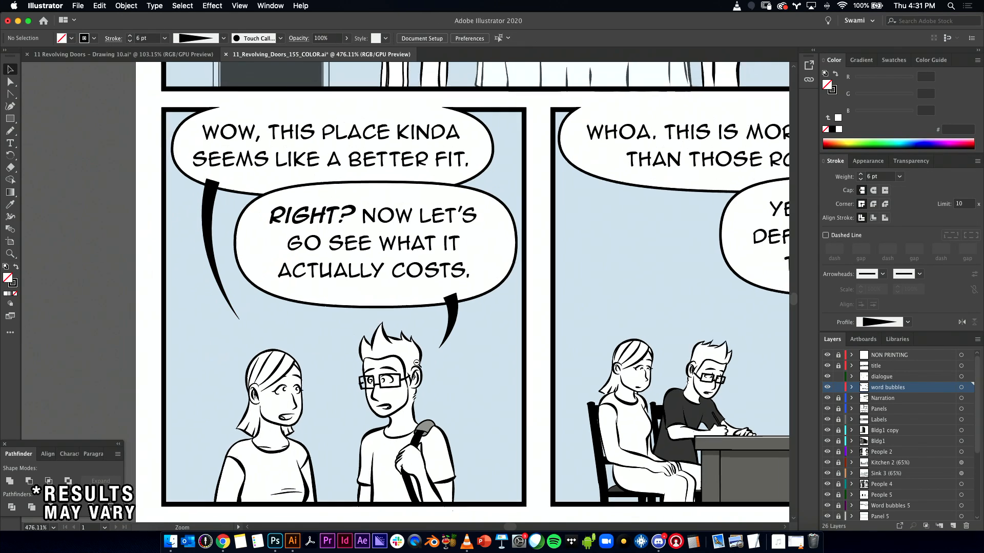
pyautogui.moveTo(457, 352); pyautogui.dragTo(343, 332)
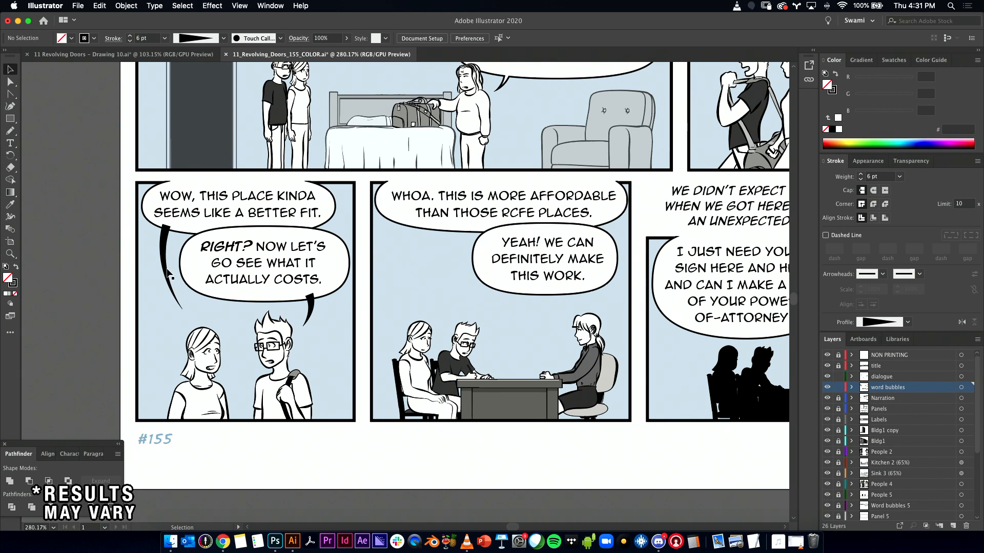
pyautogui.moveTo(168, 272); pyautogui.dragTo(182, 273)
pyautogui.moveTo(447, 273); pyautogui.dragTo(448, 274)
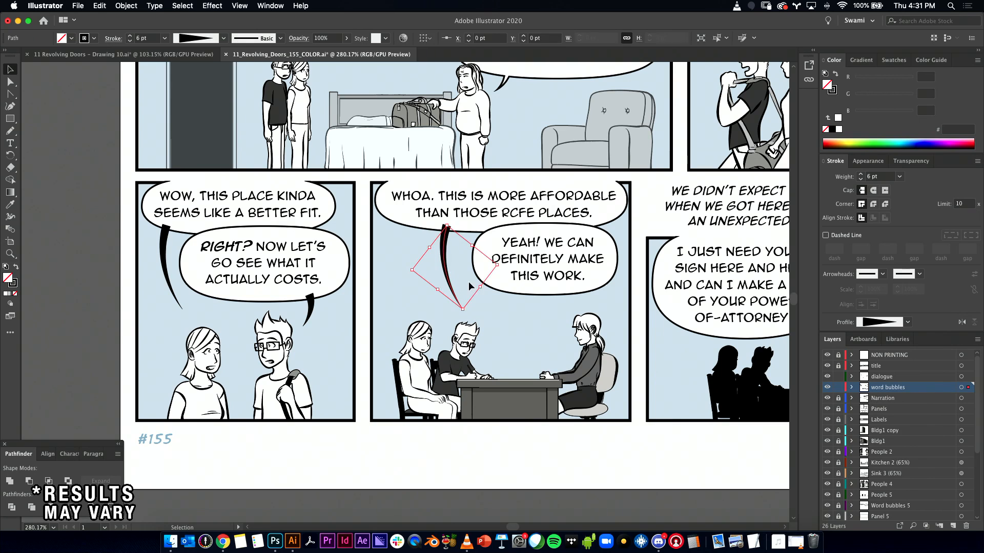
# - Adjust the "Whoa" bubble's tail by shortening its tip and curve, and shift it slightly toward the man
pyautogui.press('a')
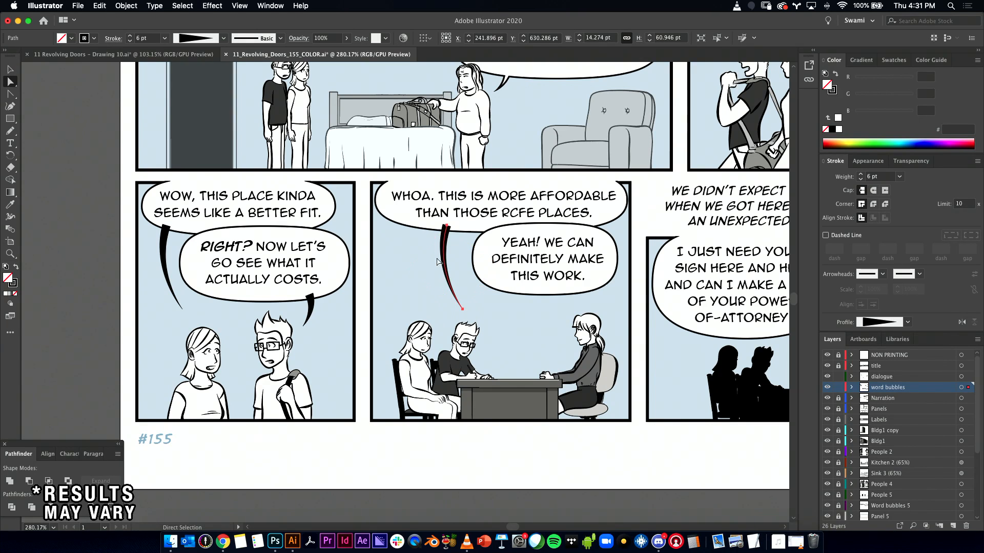
pyautogui.click(447, 227)
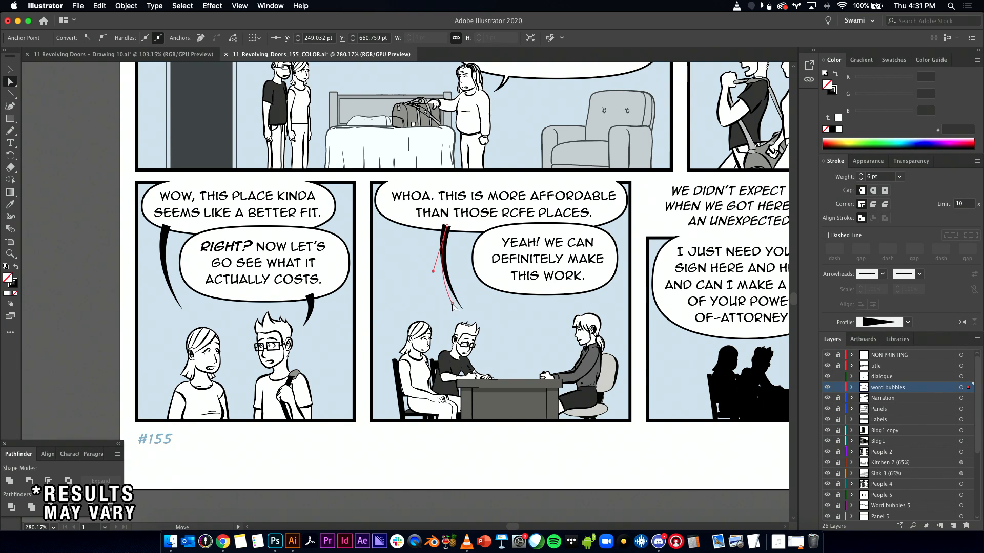
pyautogui.press('v')
pyautogui.doubleClick(446, 244)
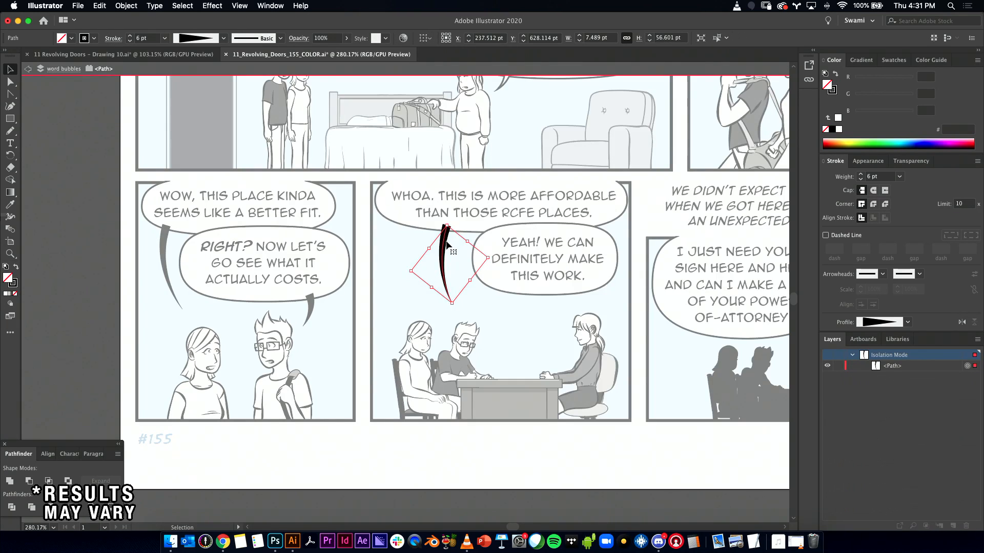
pyautogui.moveTo(441, 246); pyautogui.dragTo(445, 251)
pyautogui.press('Escape')
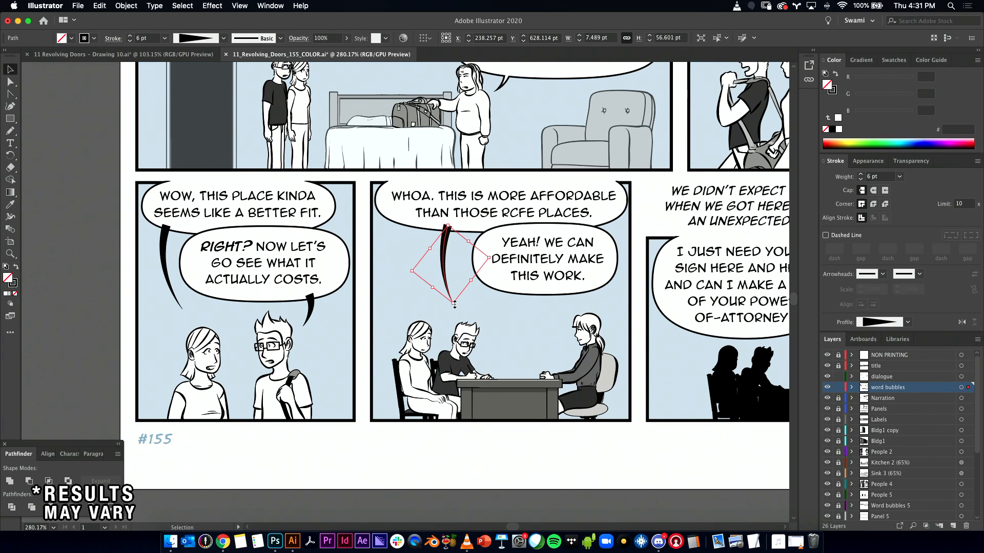
pyautogui.click(441, 299)
# - Duplicate the short "RIGHT?" tail into the desk panel, below the "Yeah! We can definitely make this work." bubble and above the man
pyautogui.moveTo(563, 337); pyautogui.dragTo(400, 333)
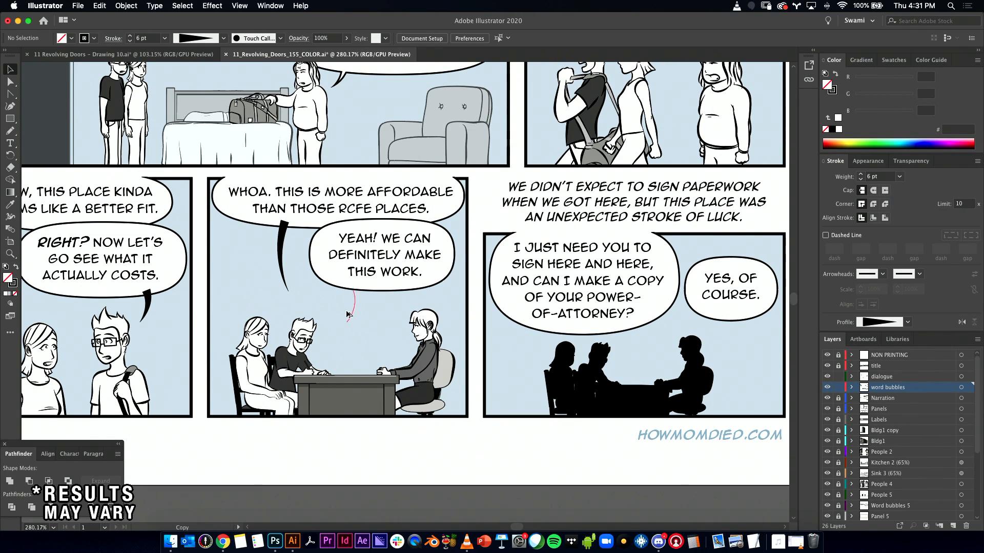
pyautogui.moveTo(333, 317); pyautogui.dragTo(377, 336)
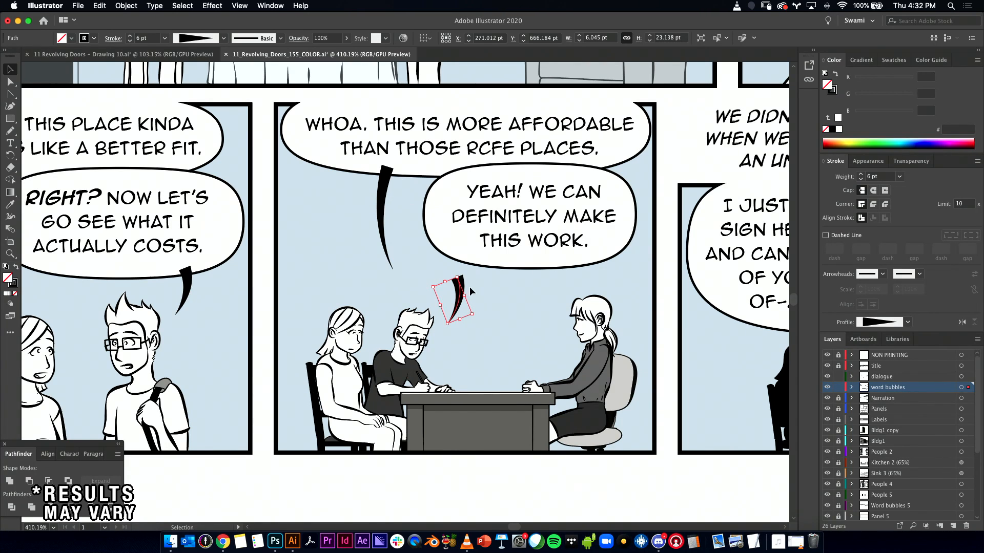
pyautogui.moveTo(337, 340); pyautogui.dragTo(449, 289)
# - Find the layer holding the seated couple by toggling layer visibility, and unlock the People 8 layer
pyautogui.moveTo(511, 246); pyautogui.dragTo(463, 341)
pyautogui.moveTo(570, 357)
pyautogui.mouseDown()
pyautogui.moveTo(569, 406)
pyautogui.moveTo(577, 352)
pyautogui.mouseUp()
pyautogui.moveTo(652, 396); pyautogui.dragTo(710, 328)
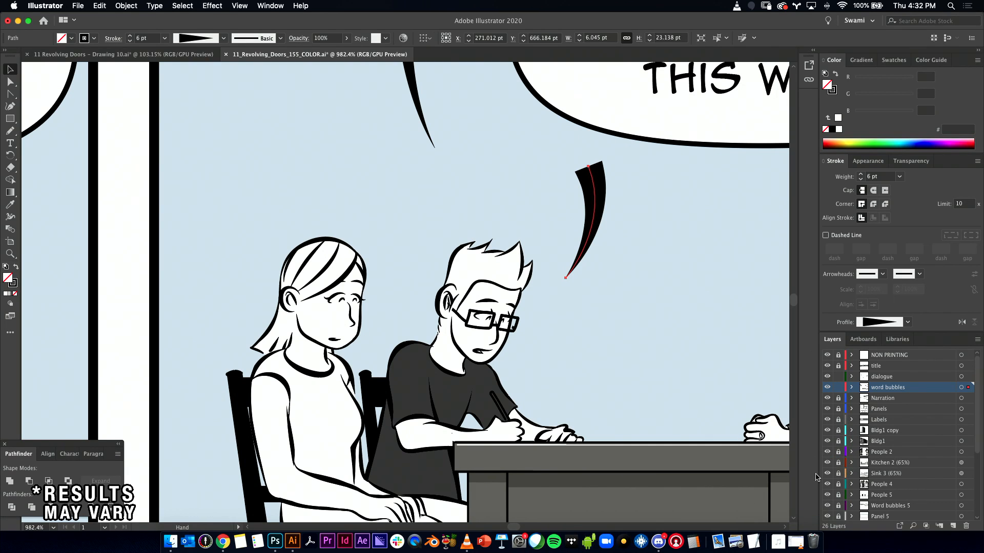
pyautogui.scroll(-5, 534, 378)
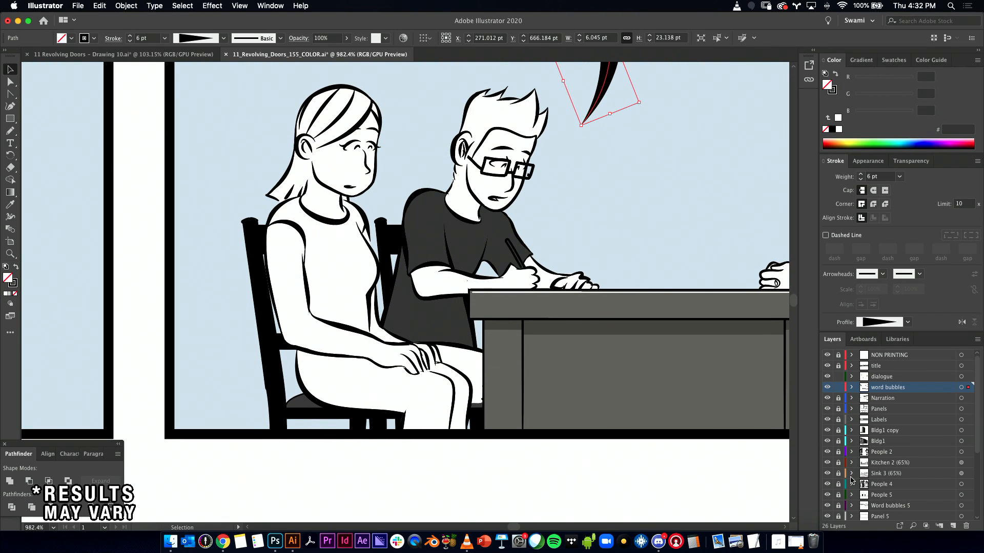
pyautogui.scroll(-4, 851, 480)
pyautogui.click(826, 461)
pyautogui.click(827, 461)
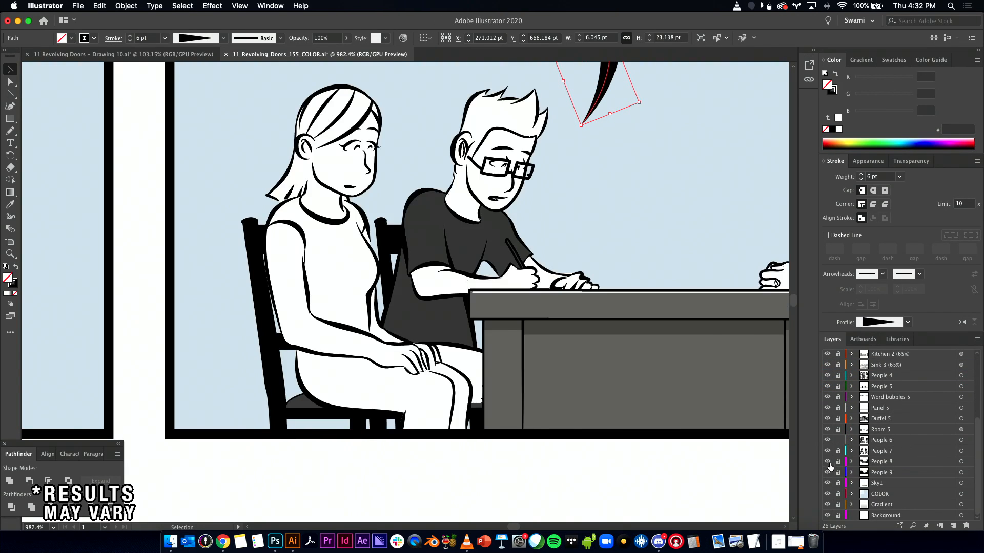
pyautogui.click(837, 464)
# - Select both shapes that form the seated man's mouth in the desk panel and copy them
pyautogui.moveTo(491, 212); pyautogui.dragTo(584, 307)
pyautogui.click(529, 267)
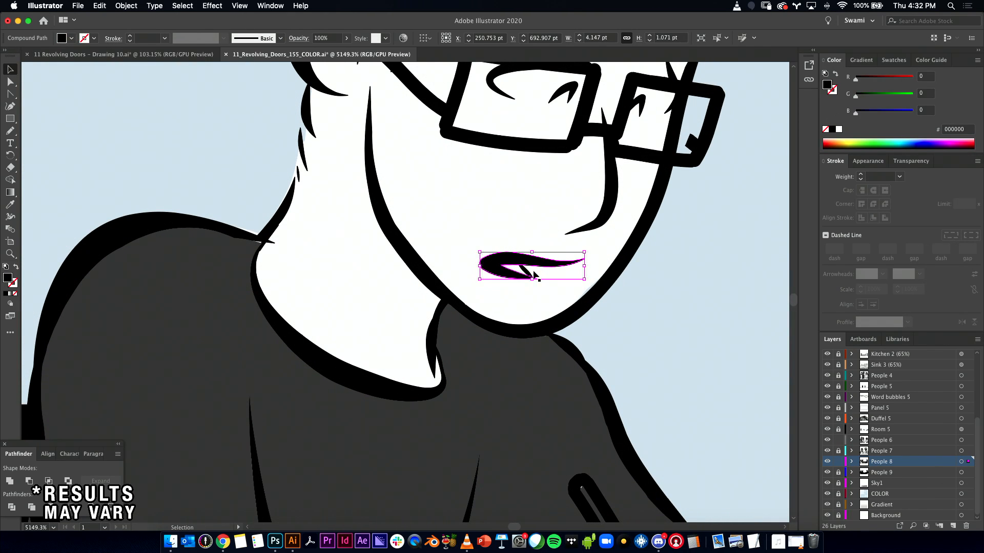
pyautogui.keyDown('super'); pyautogui.click(538, 291); pyautogui.keyUp('super')
pyautogui.keyDown('super'); pyautogui.click(532, 279); pyautogui.keyUp('super')
pyautogui.keyDown('shift'); pyautogui.click(527, 272); pyautogui.keyUp('shift')
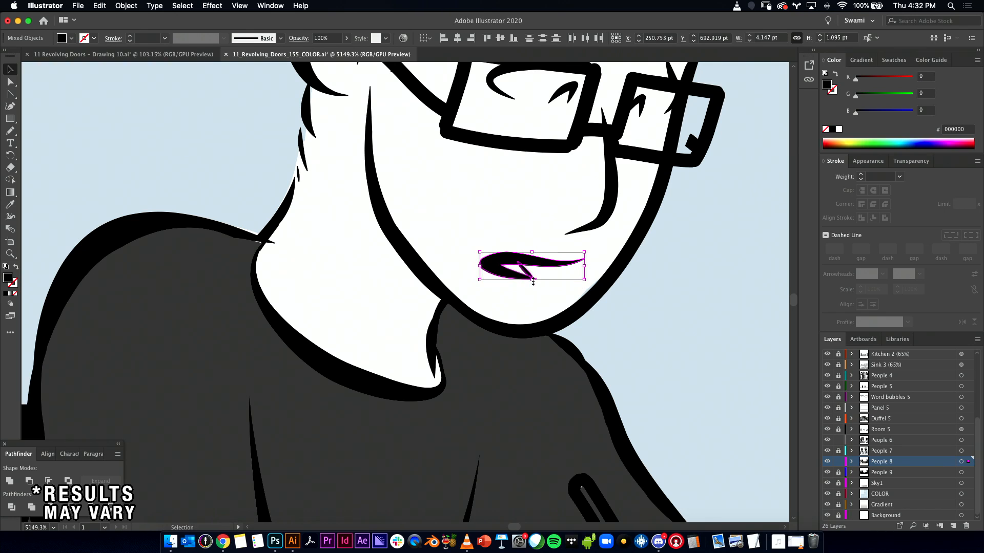
# - Delete the seated woman's mouth and paste the man's copied mouth in its place on her face
pyautogui.moveTo(257, 287); pyautogui.dragTo(717, 384)
pyautogui.moveTo(208, 308); pyautogui.dragTo(498, 356)
pyautogui.click(504, 368)
pyautogui.press('Delete')
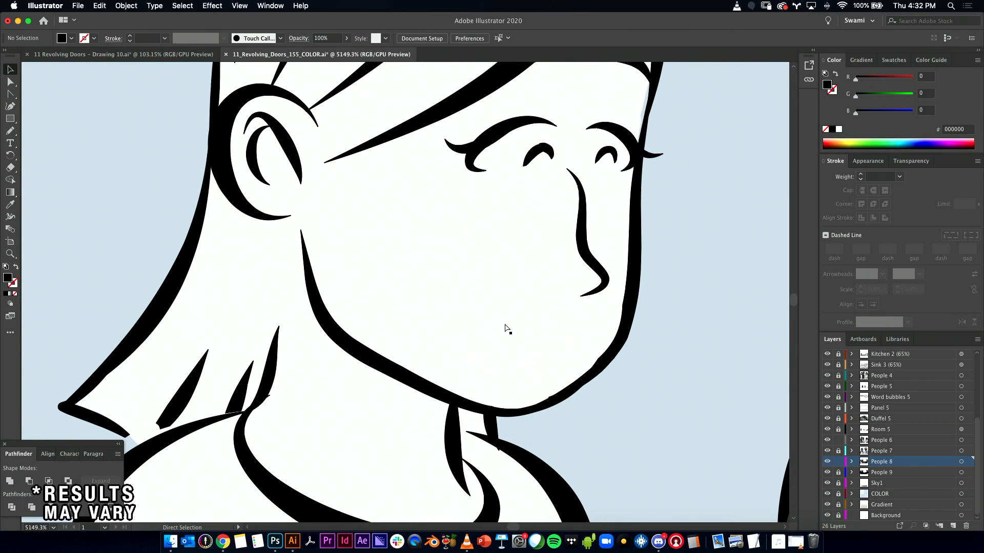
pyautogui.press('super+v')
pyautogui.moveTo(387, 293); pyautogui.dragTo(218, 371)
pyautogui.keyDown('alt'); pyautogui.keyDown('super'); pyautogui.click(656, 379); pyautogui.keyUp('super'); pyautogui.keyUp('alt')
pyautogui.click(193, 387)
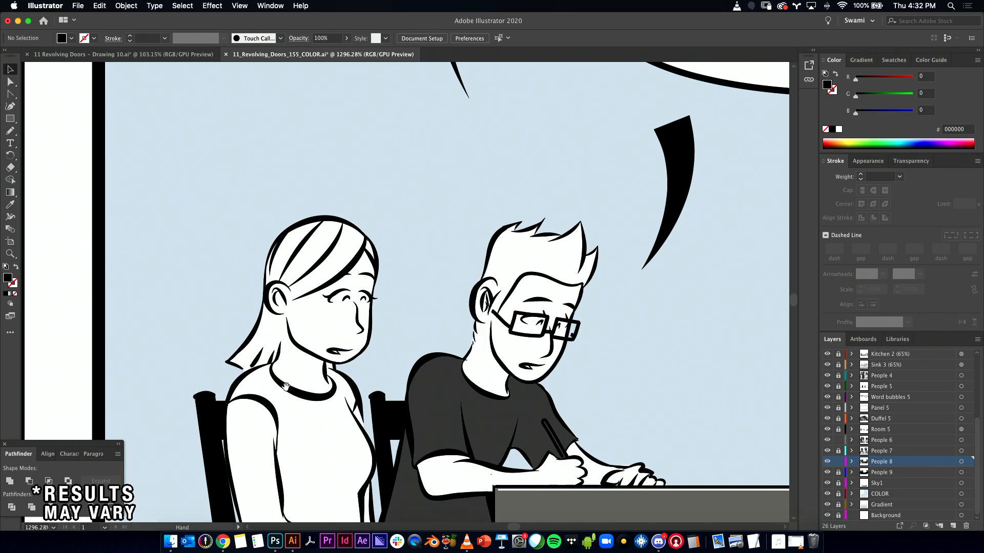
# - Move the "Whoa" bubble's tail above the seated woman and stretch its tip slightly down toward her
pyautogui.moveTo(534, 416); pyautogui.dragTo(336, 486)
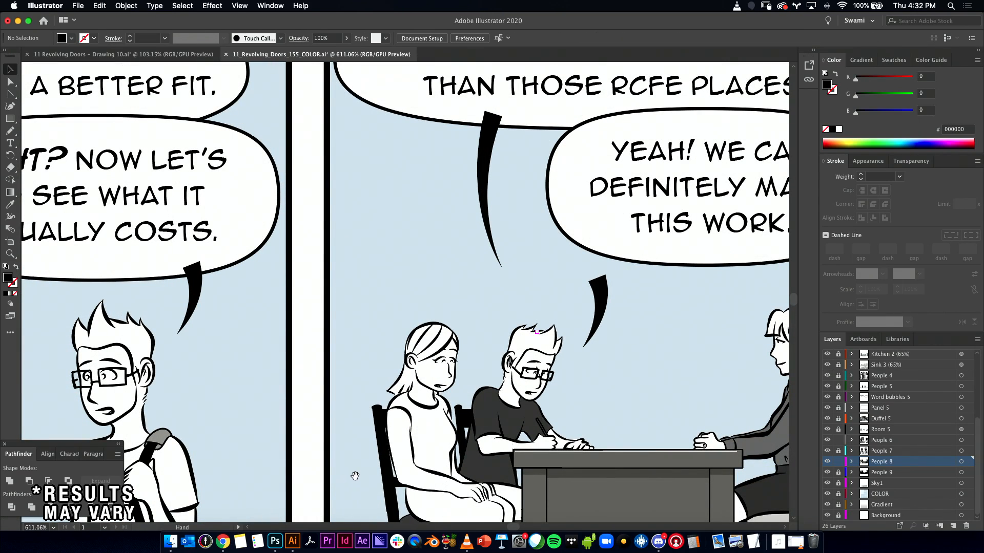
pyautogui.moveTo(472, 420); pyautogui.dragTo(348, 425)
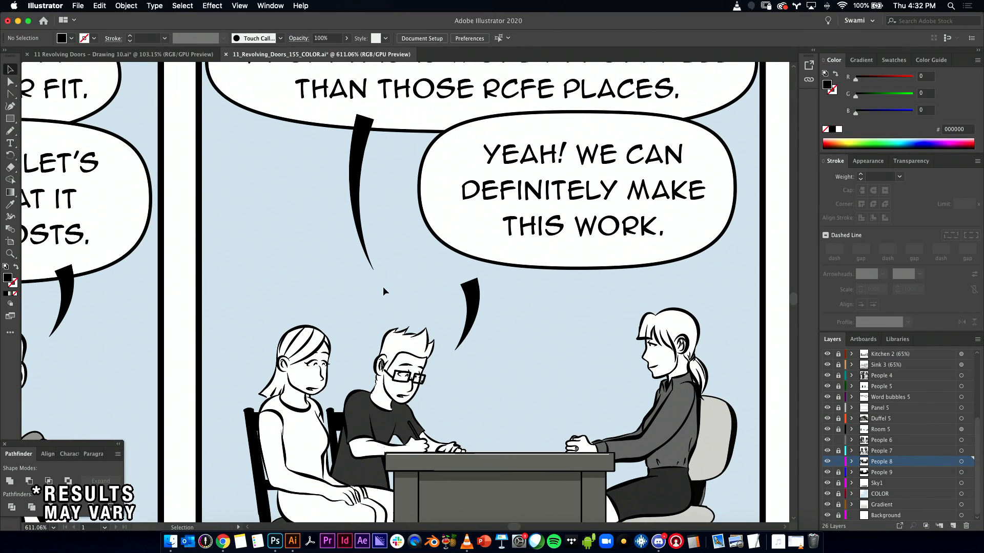
pyautogui.moveTo(454, 355); pyautogui.dragTo(347, 359)
pyautogui.click(406, 266)
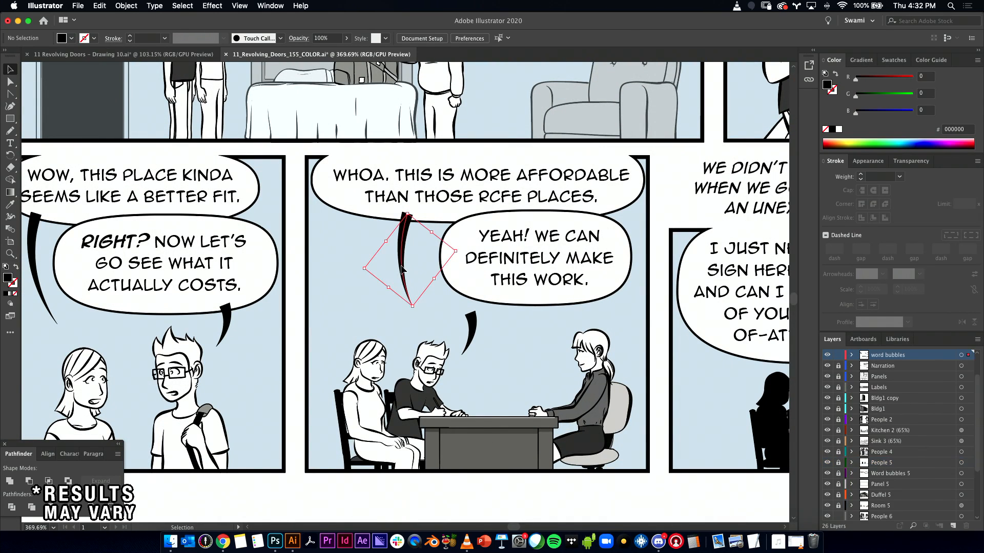
pyautogui.moveTo(355, 263); pyautogui.dragTo(356, 263)
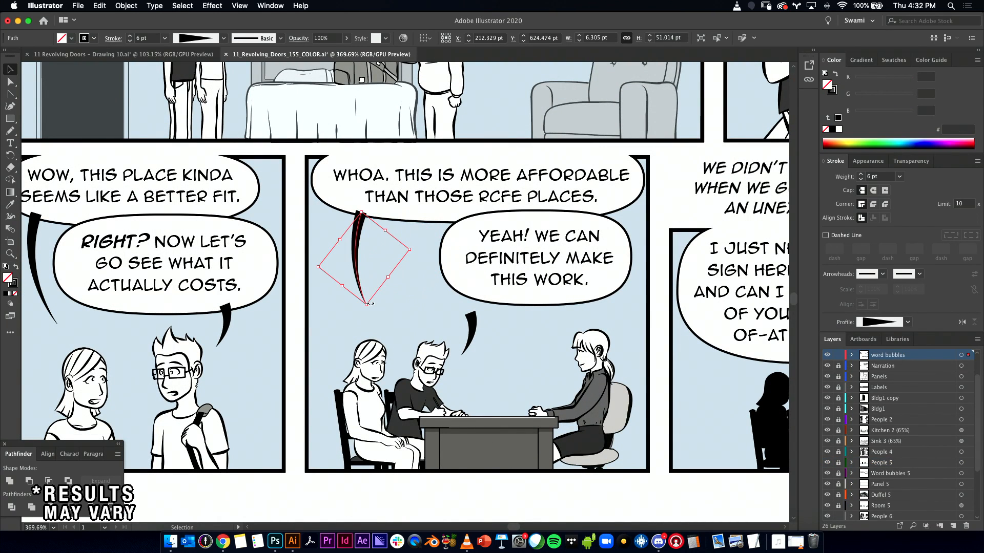
pyautogui.moveTo(365, 307); pyautogui.dragTo(363, 311)
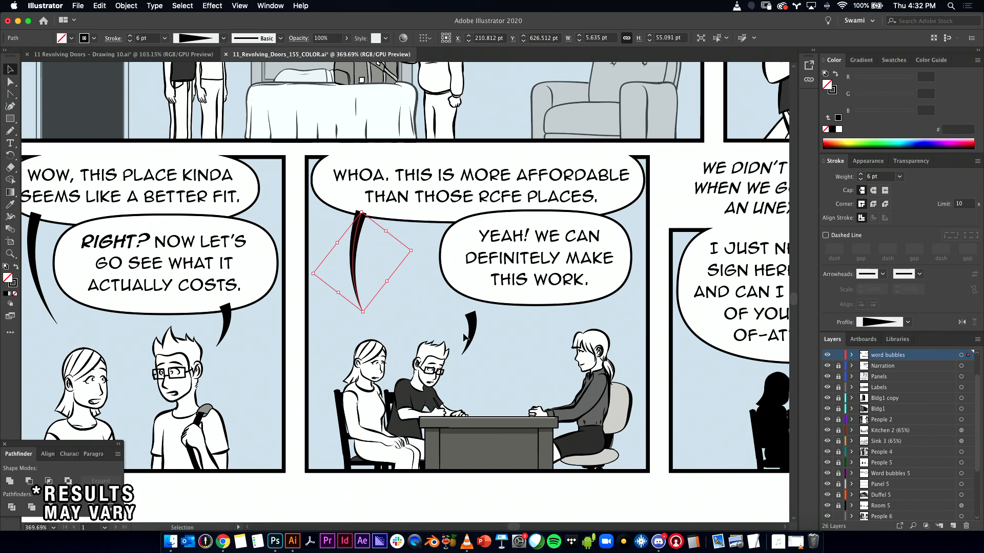
# - Attach the short tail to the lower edge of the "Yeah!" bubble and reshape its tip and curve to point at the man
pyautogui.moveTo(471, 332); pyautogui.dragTo(475, 293)
pyautogui.press('a')
pyautogui.click(466, 298)
pyautogui.moveTo(441, 334)
pyautogui.mouseDown()
pyautogui.moveTo(454, 343)
pyautogui.moveTo(458, 333)
pyautogui.mouseUp()
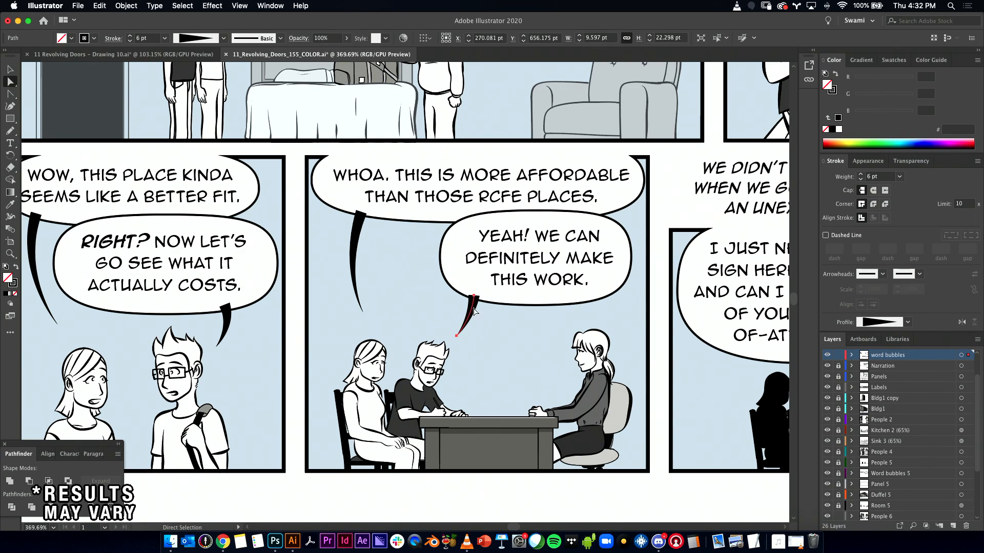
pyautogui.click(475, 296)
pyautogui.moveTo(476, 300); pyautogui.dragTo(475, 325)
pyautogui.click(488, 342)
pyautogui.moveTo(537, 341); pyautogui.dragTo(420, 337)
pyautogui.press('v')
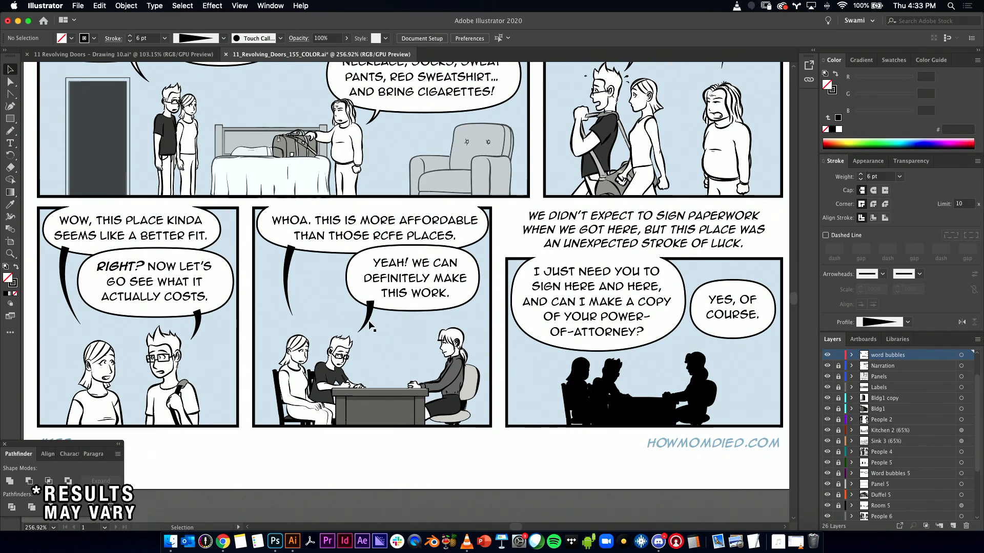
# - Nudge the tip anchor of the "Yeah!" bubble's tail slightly outward and up, toward the seated man
pyautogui.click(369, 321)
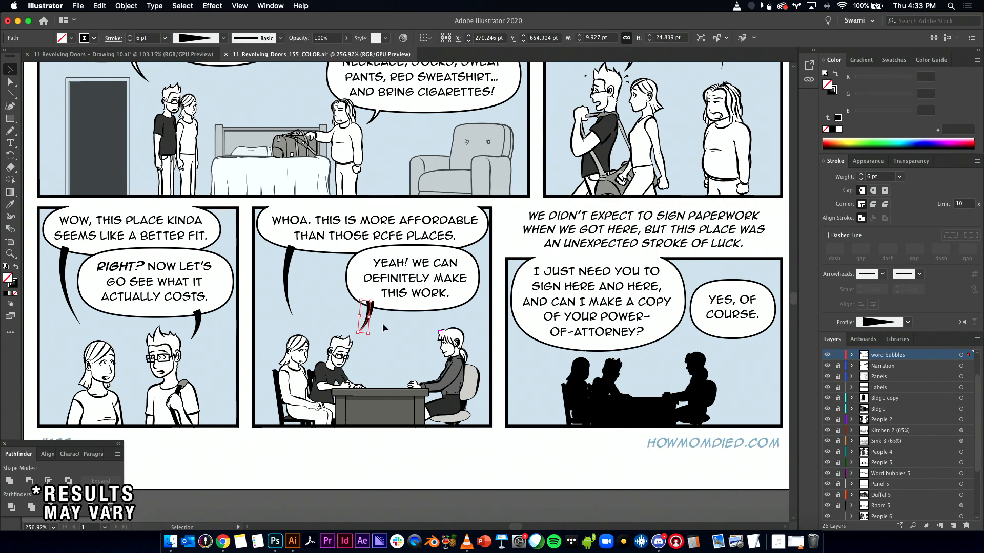
pyautogui.moveTo(382, 323); pyautogui.dragTo(481, 328)
pyautogui.press('a')
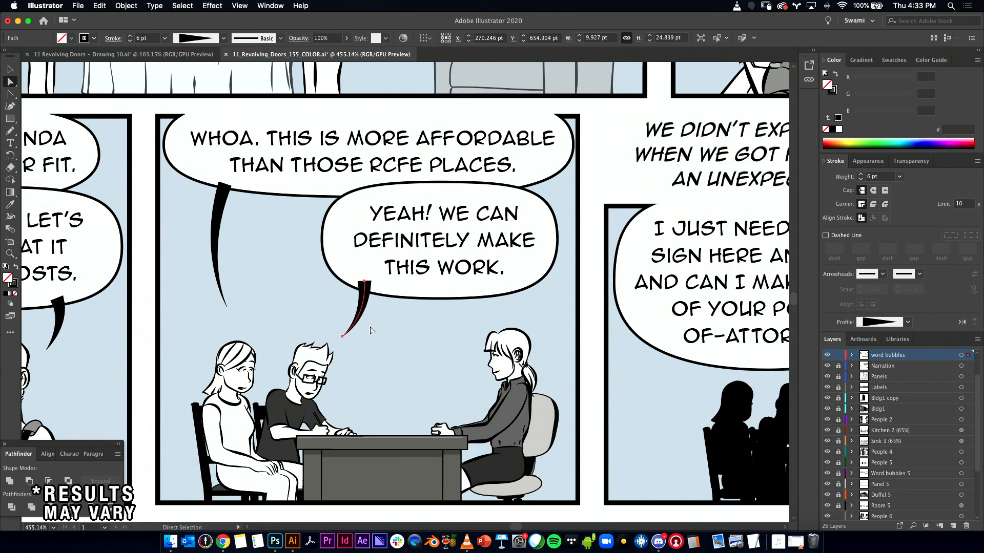
pyautogui.click(370, 328)
pyautogui.click(343, 337)
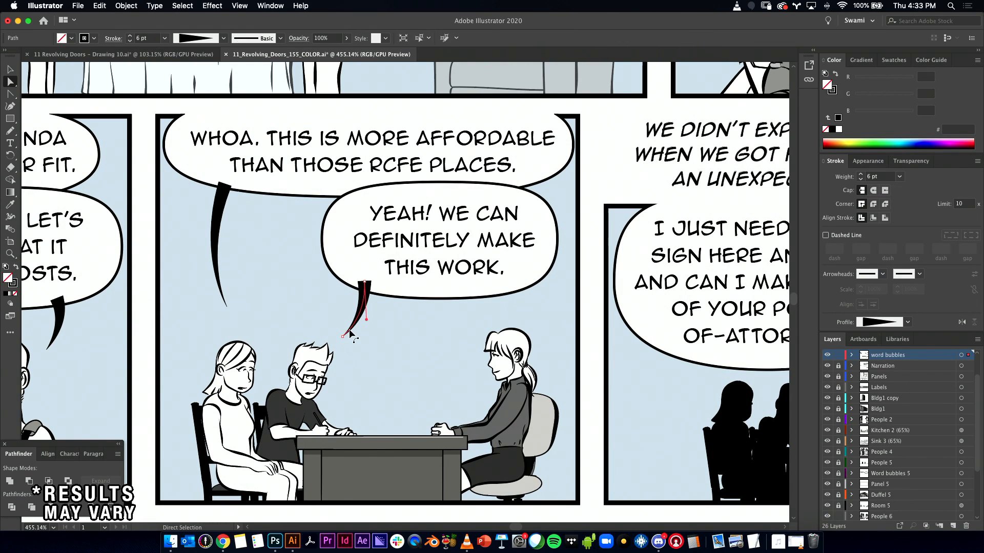
pyautogui.moveTo(342, 337); pyautogui.dragTo(339, 334)
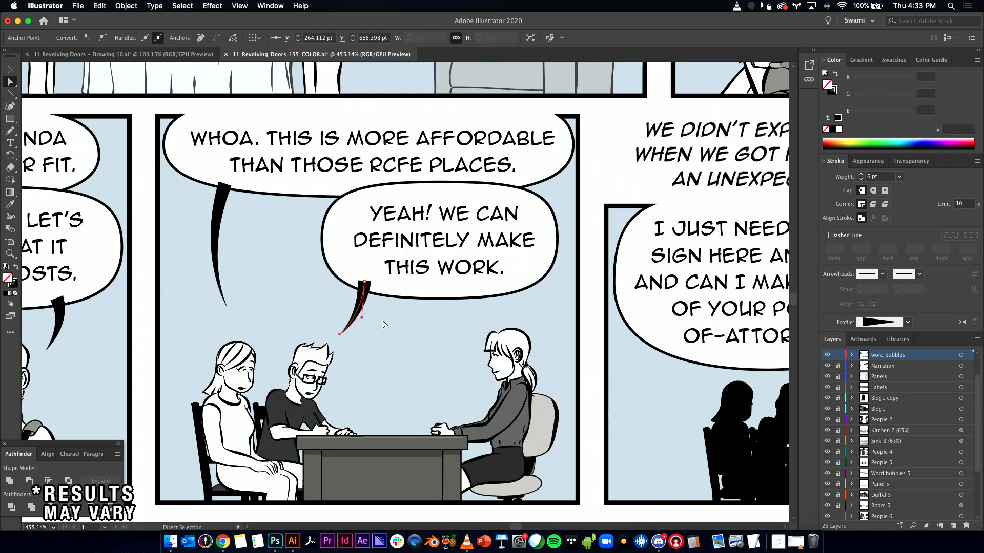
pyautogui.press('v')
pyautogui.click(421, 322)
pyautogui.moveTo(424, 322); pyautogui.dragTo(368, 327)
pyautogui.moveTo(409, 301); pyautogui.dragTo(328, 334)
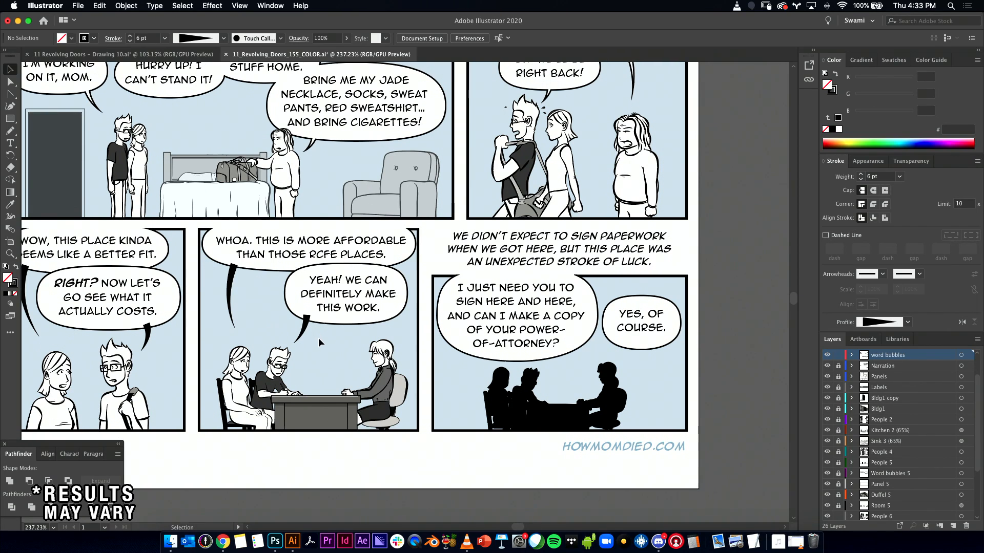
# - Move the "Yes, of course." bubble with its text down over the silhouettes' table in the last panel
pyautogui.click(305, 334)
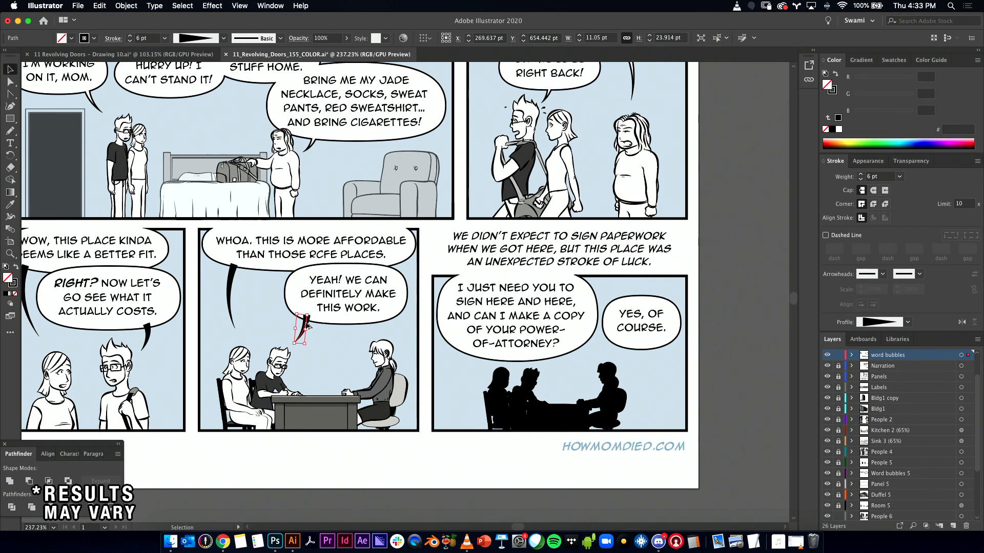
pyautogui.moveTo(375, 324); pyautogui.dragTo(312, 313)
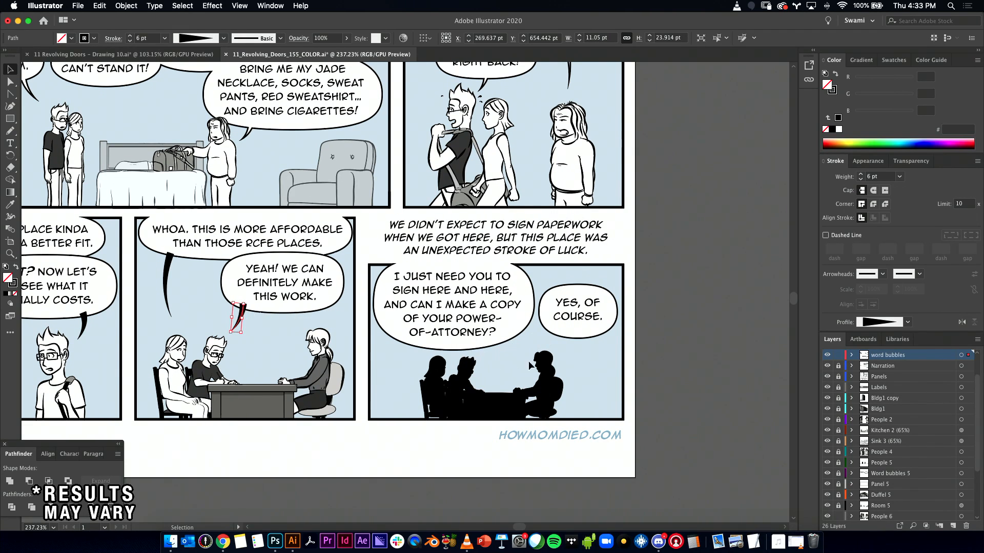
pyautogui.moveTo(549, 396); pyautogui.dragTo(561, 362)
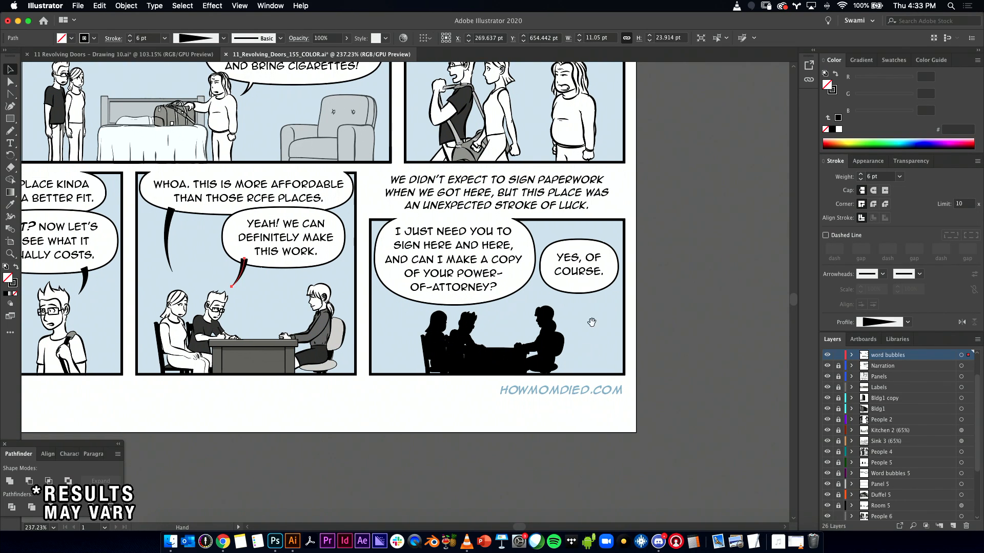
pyautogui.click(586, 253)
pyautogui.keyDown('shift'); pyautogui.click(593, 272); pyautogui.keyUp('shift')
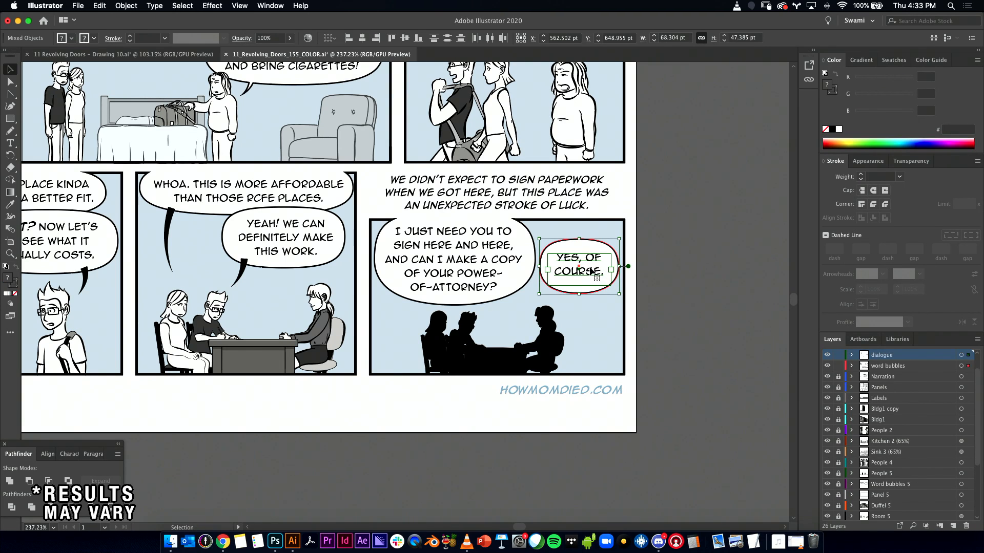
pyautogui.moveTo(592, 271); pyautogui.dragTo(526, 362)
# - Widen the "I just need you to sign" text frame across the last panel so the dialogue wraps onto three lines
pyautogui.click(504, 243)
pyautogui.click(474, 221)
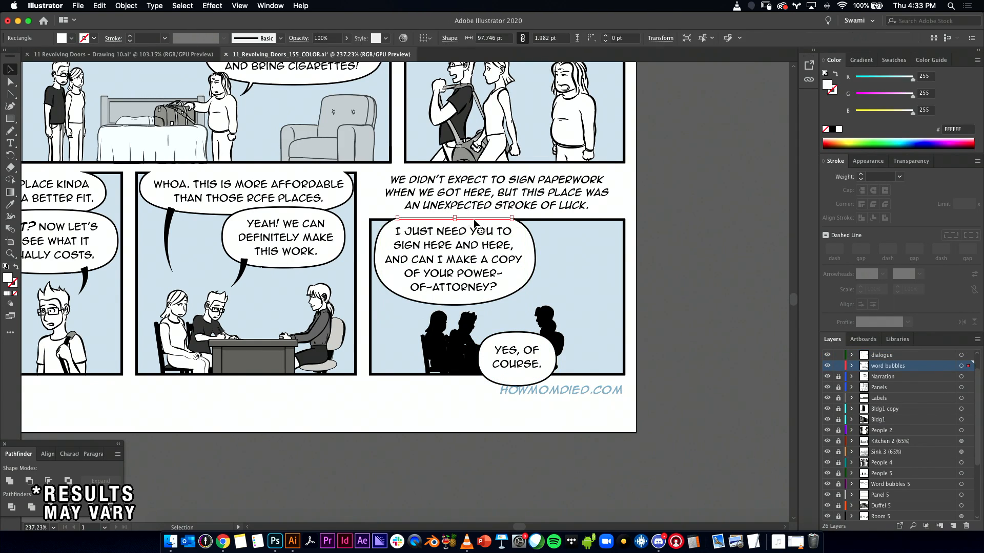
pyautogui.click(476, 240)
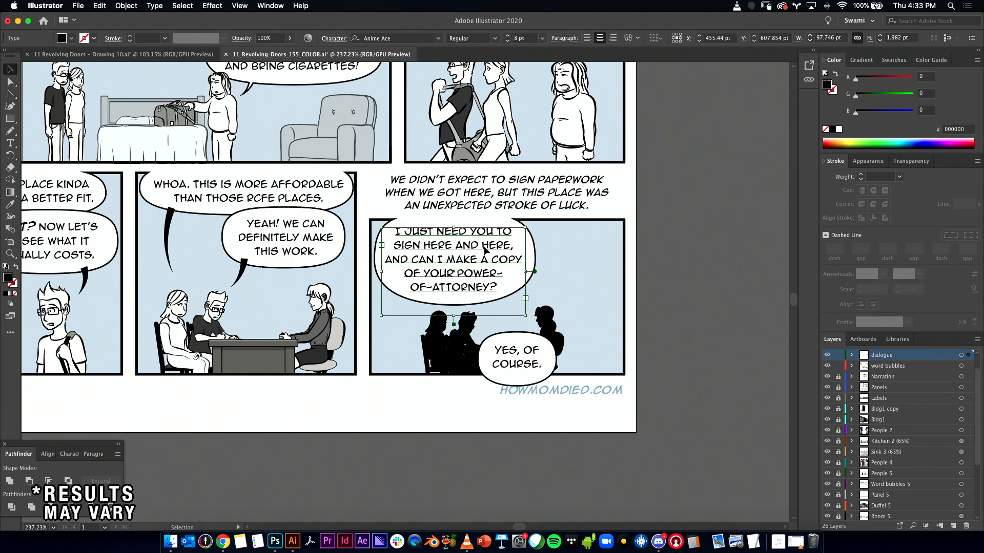
pyautogui.moveTo(527, 270); pyautogui.dragTo(607, 270)
# - Free Transform the "I just need you to sign" bubble to about 209 pt wide and 64 pt high around its text
pyautogui.click(530, 272)
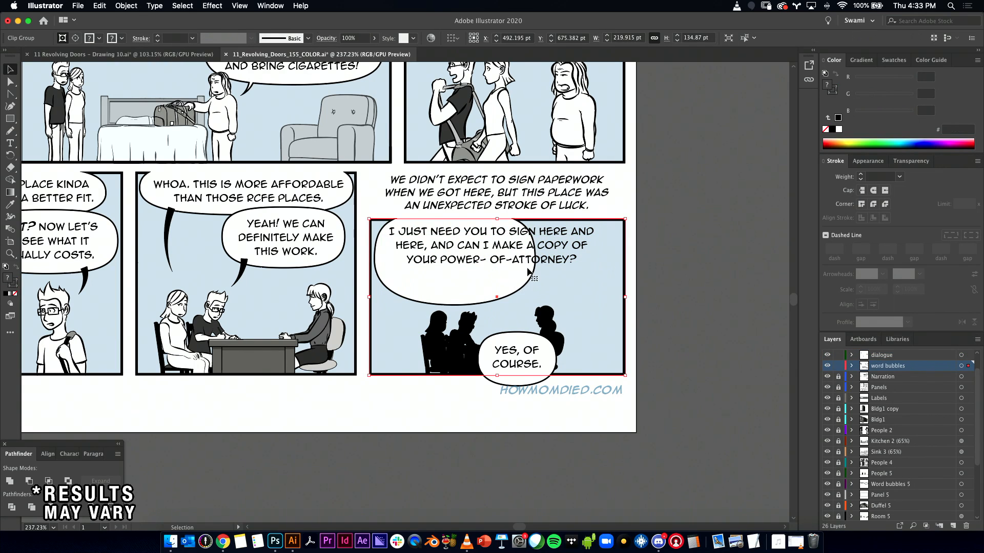
pyautogui.press('a')
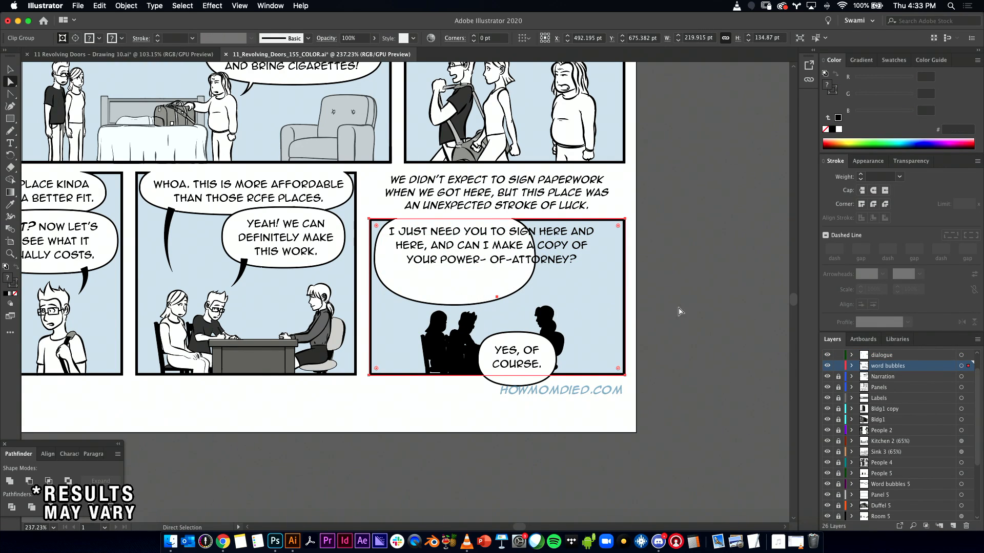
pyautogui.click(678, 312)
pyautogui.click(455, 302)
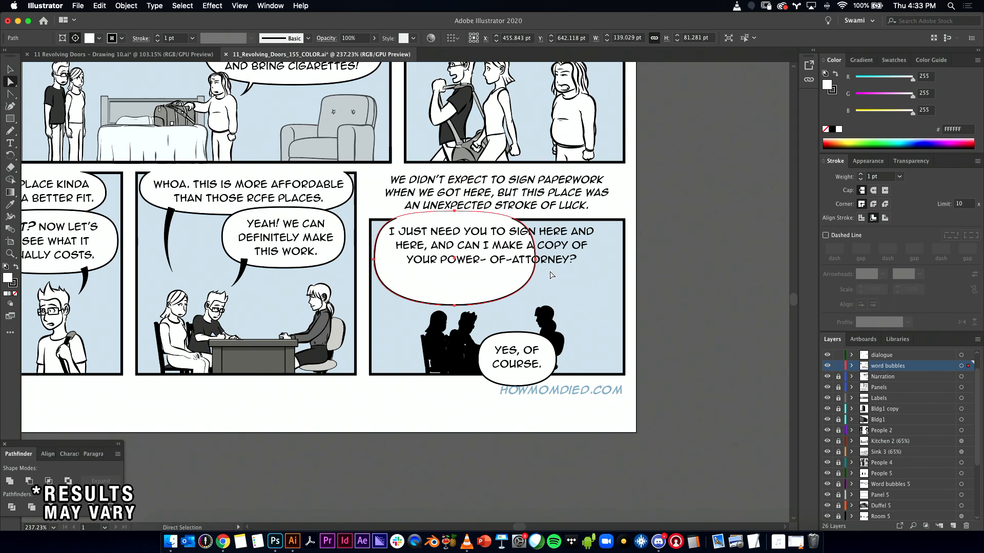
pyautogui.press('e')
pyautogui.moveTo(536, 259); pyautogui.dragTo(616, 258)
pyautogui.moveTo(497, 308); pyautogui.dragTo(507, 286)
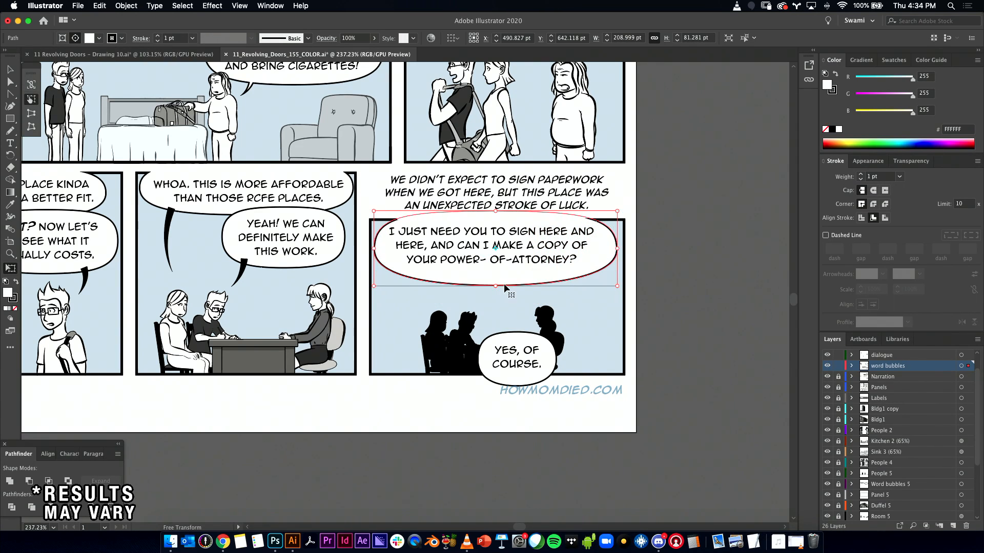
pyautogui.press('v')
# - Shift the widened "I just need you to sign" bubble up slightly to center it around its text
pyautogui.press('a')
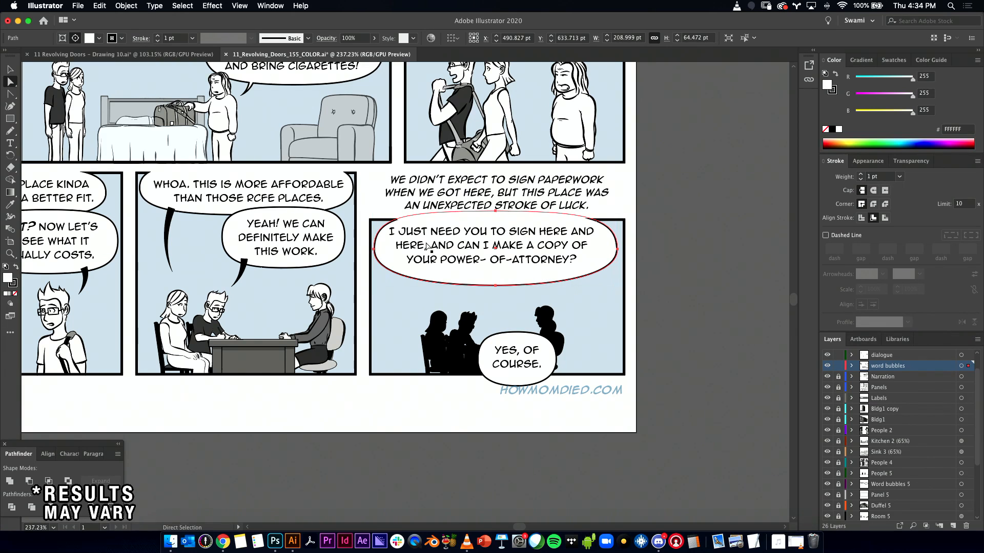
pyautogui.click(375, 249)
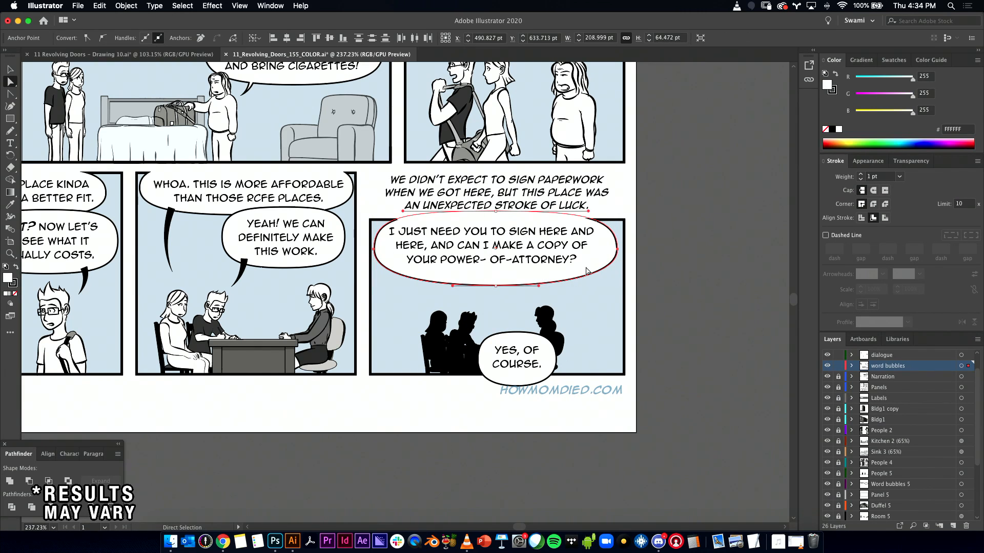
pyautogui.click(527, 283)
pyautogui.moveTo(526, 281); pyautogui.dragTo(529, 280)
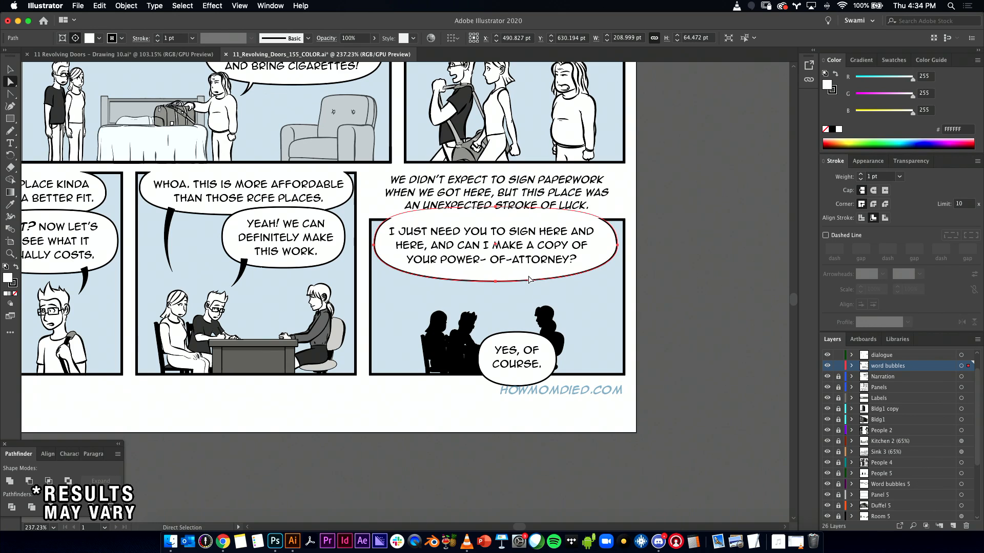
pyautogui.click(648, 275)
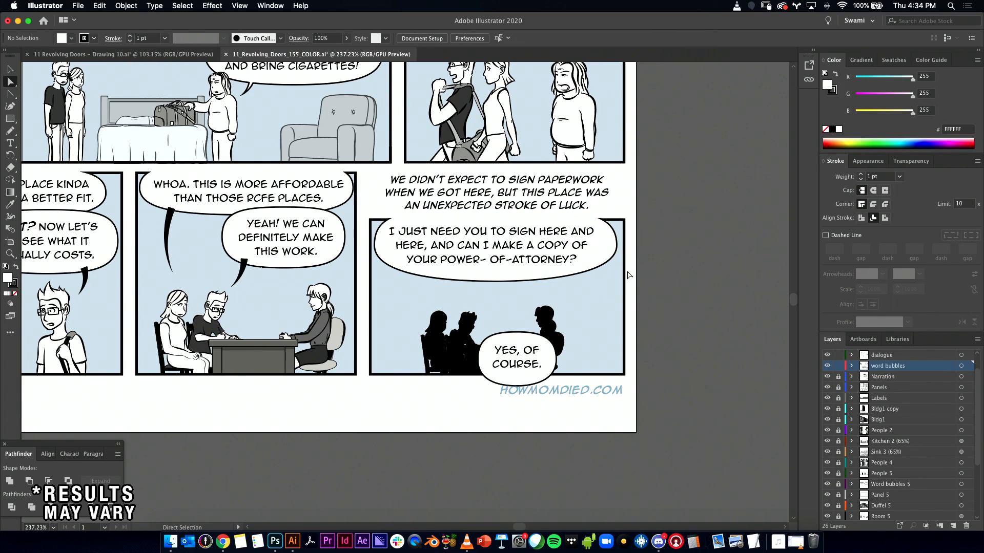
# - Move the "Yes, of course." bubble and its text up against the lower edge of the wide bubble, above the silhouettes
pyautogui.press('v')
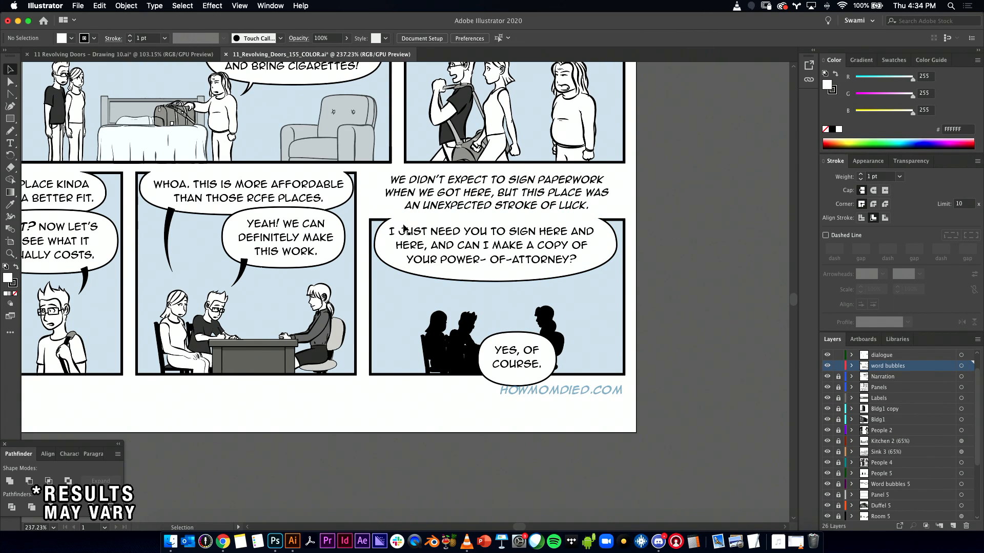
pyautogui.click(505, 341)
pyautogui.keyDown('shift'); pyautogui.click(507, 360); pyautogui.keyUp('shift')
pyautogui.moveTo(507, 360); pyautogui.dragTo(507, 302)
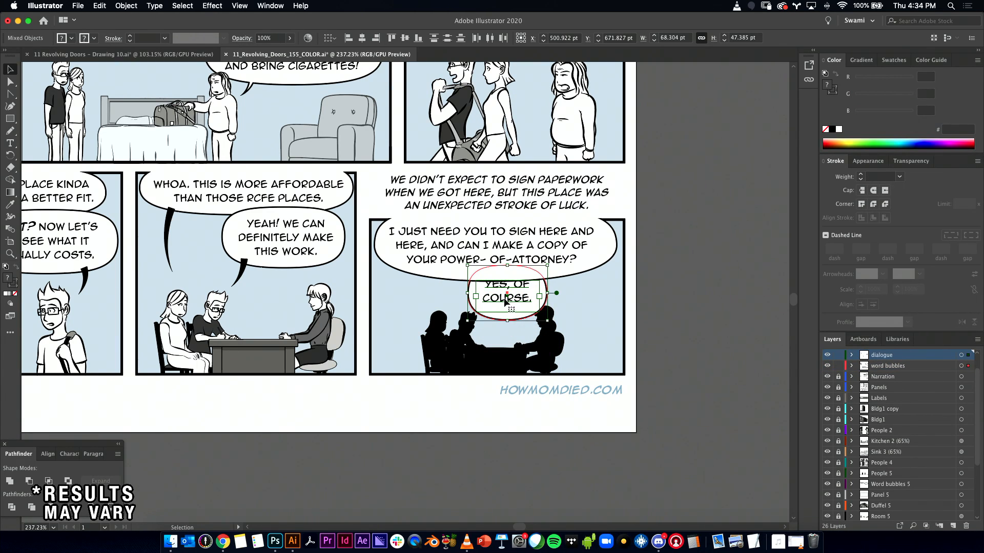
# - Shrink the "Yes, of course." bubble around its text to about 64 pt wide and 42 pt high
pyautogui.click(567, 305)
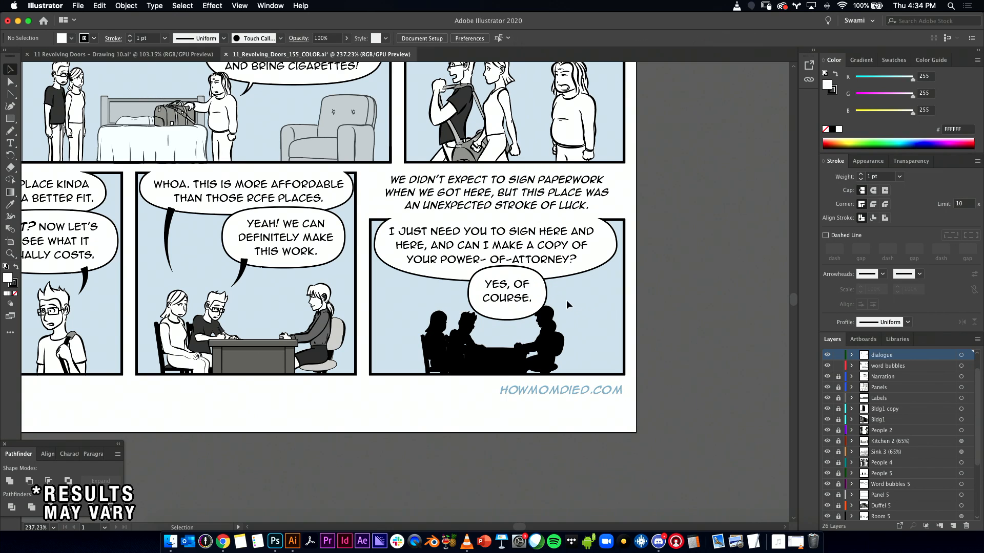
pyautogui.scroll(3, 546, 303)
pyautogui.click(542, 315)
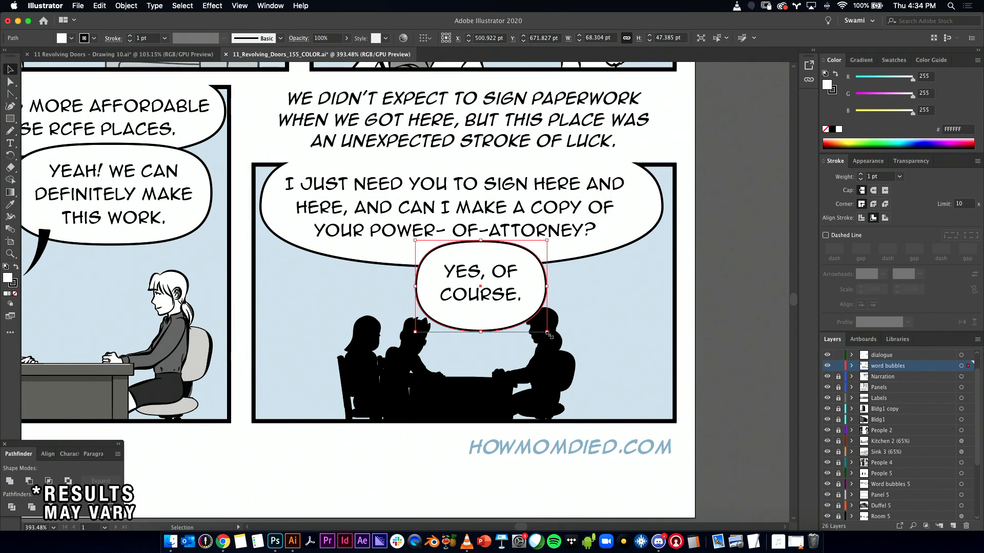
pyautogui.moveTo(548, 334); pyautogui.dragTo(543, 330)
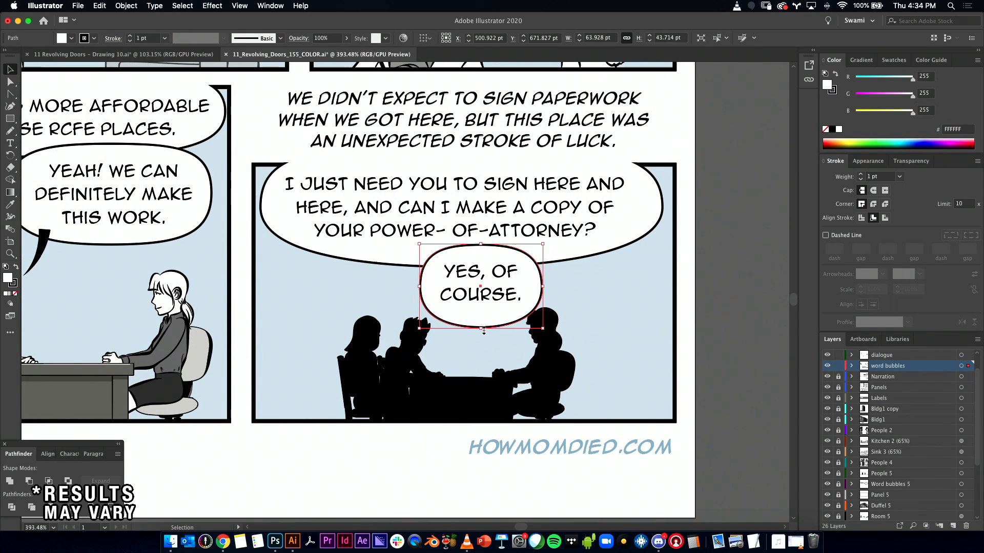
pyautogui.moveTo(484, 331); pyautogui.dragTo(484, 326)
pyautogui.click(606, 319)
pyautogui.moveTo(597, 320); pyautogui.dragTo(451, 328)
# - Try the "I just need you to sign" dialogue text at a 7 pt font size
pyautogui.click(516, 306)
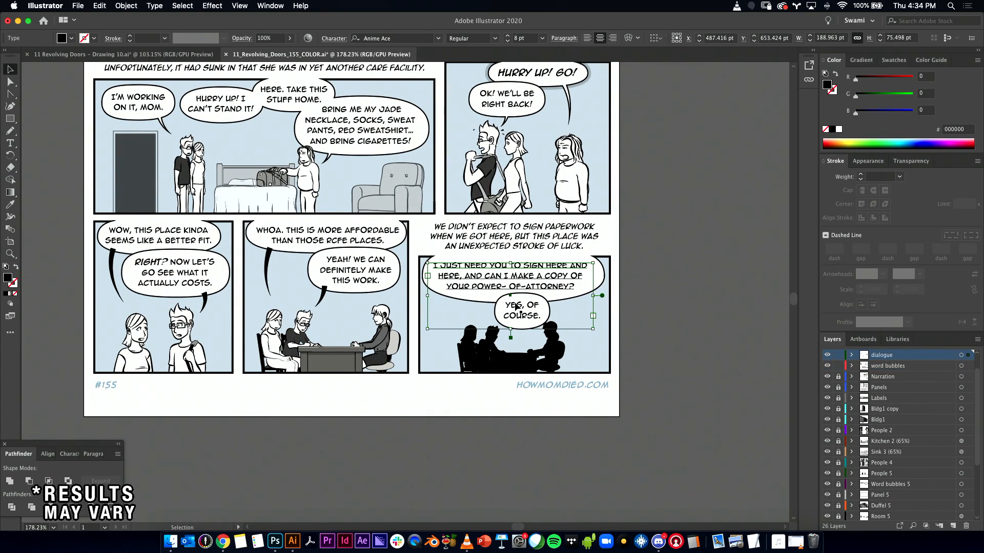
pyautogui.click(69, 454)
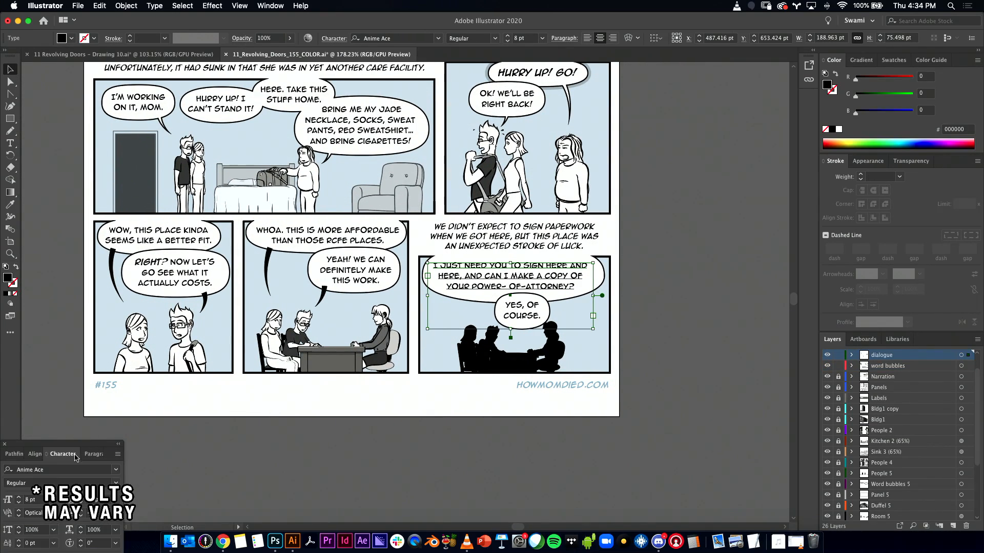
pyautogui.click(19, 503)
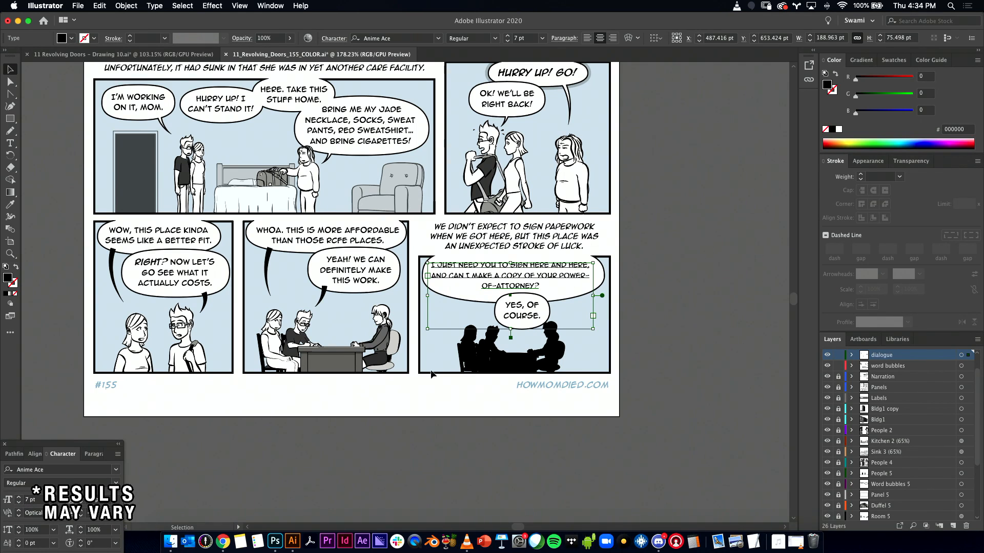
pyautogui.click(518, 339)
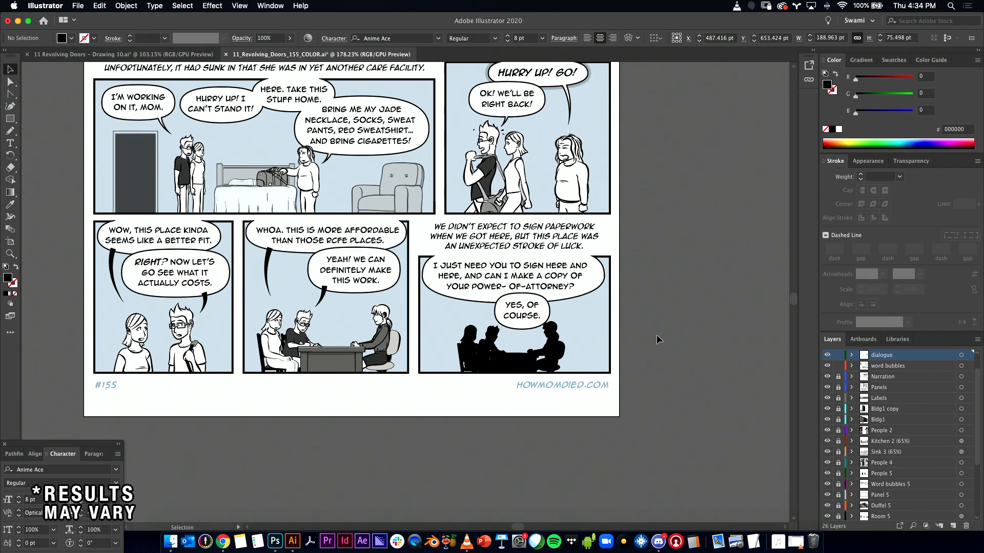
# - Remove the extra space in "power-of-attorney" in the last panel's upper dialogue
pyautogui.click(526, 317)
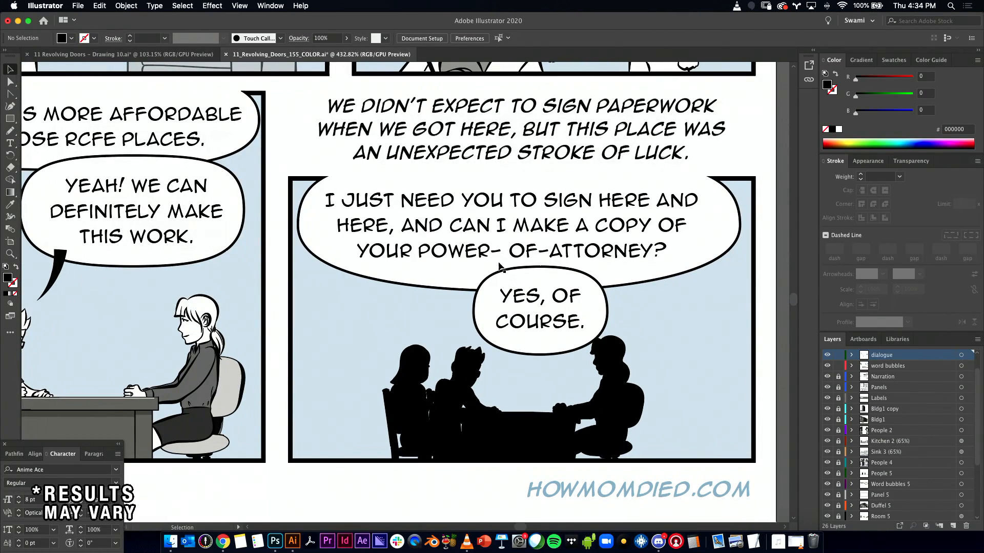
pyautogui.press('t')
pyautogui.click(510, 252)
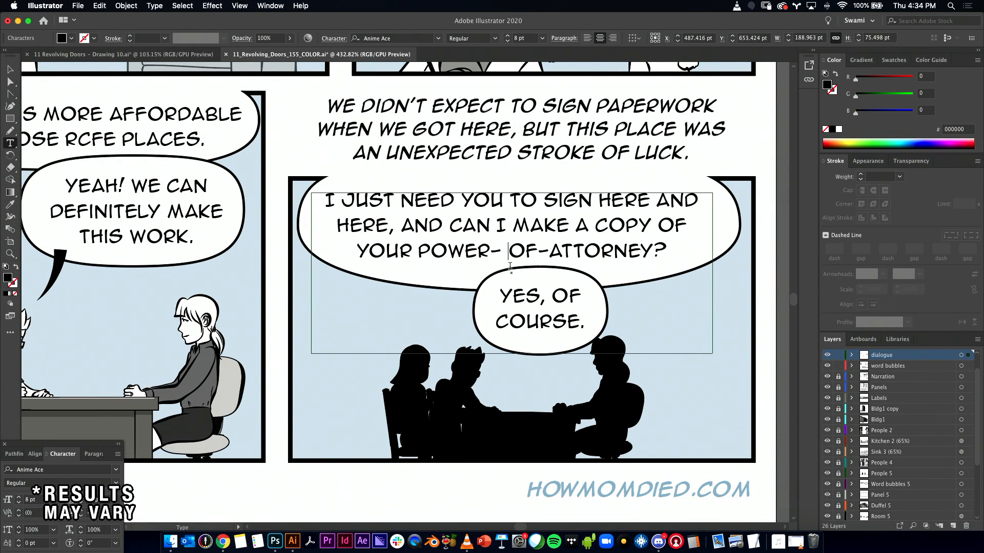
pyautogui.press('BackSpace')
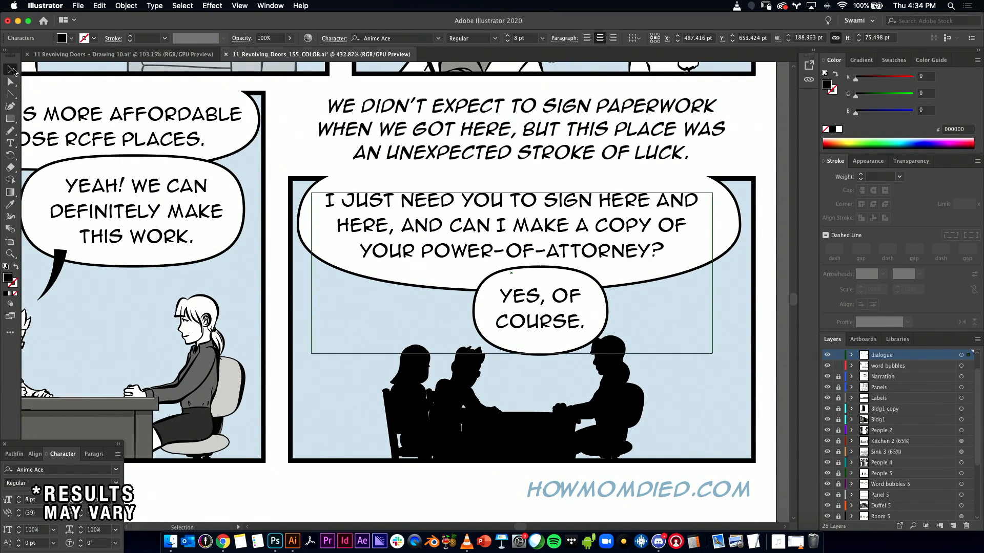
pyautogui.press('Escape')
# - Raise the bottom anchor point of the wide "I just need you to sign" bubble to bring its lower edge closer to the text
pyautogui.click(471, 296)
pyautogui.press('a')
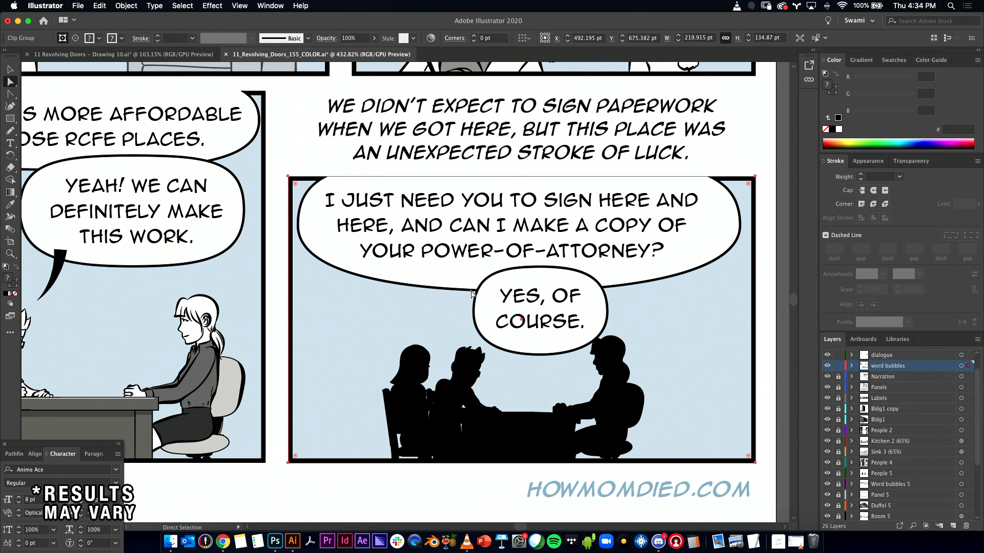
pyautogui.click(740, 304)
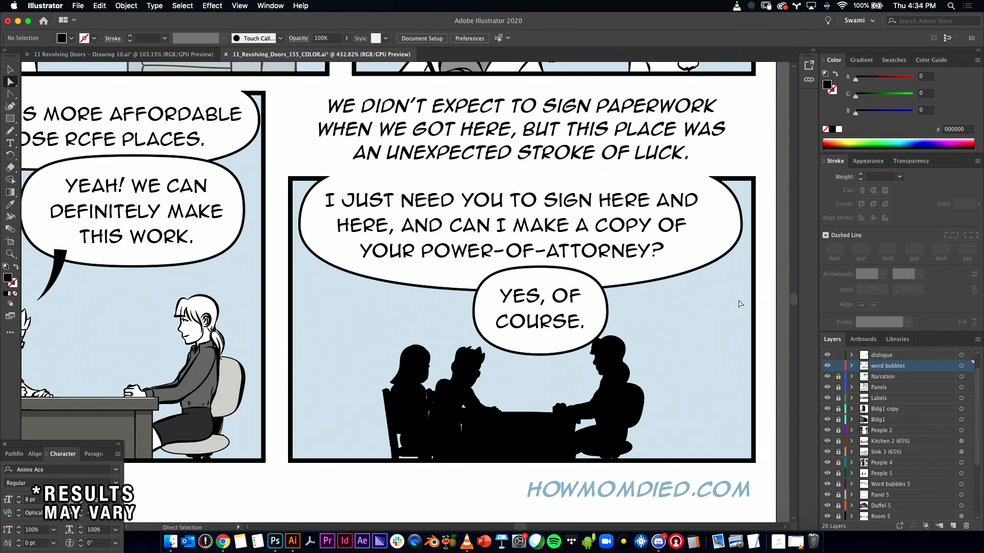
pyautogui.click(620, 286)
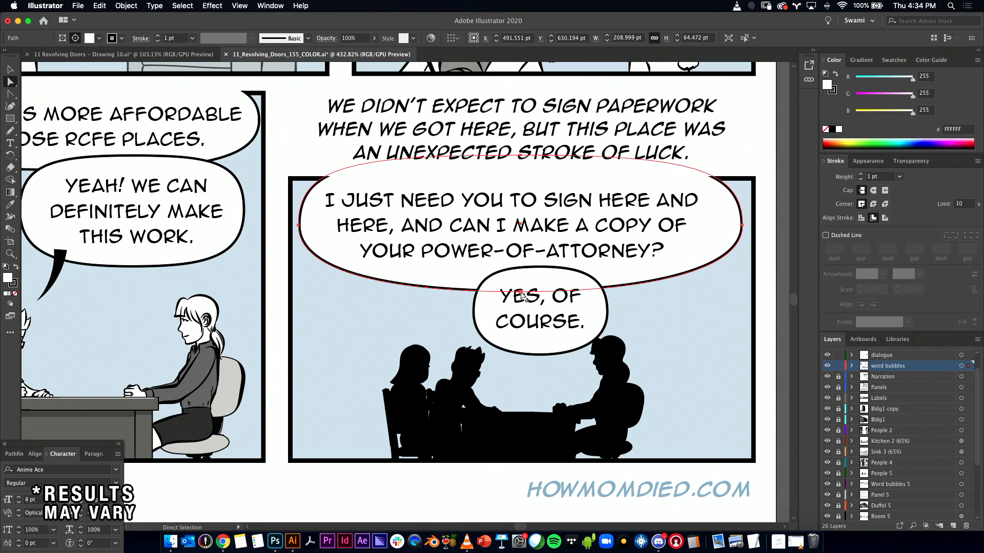
pyautogui.click(520, 293)
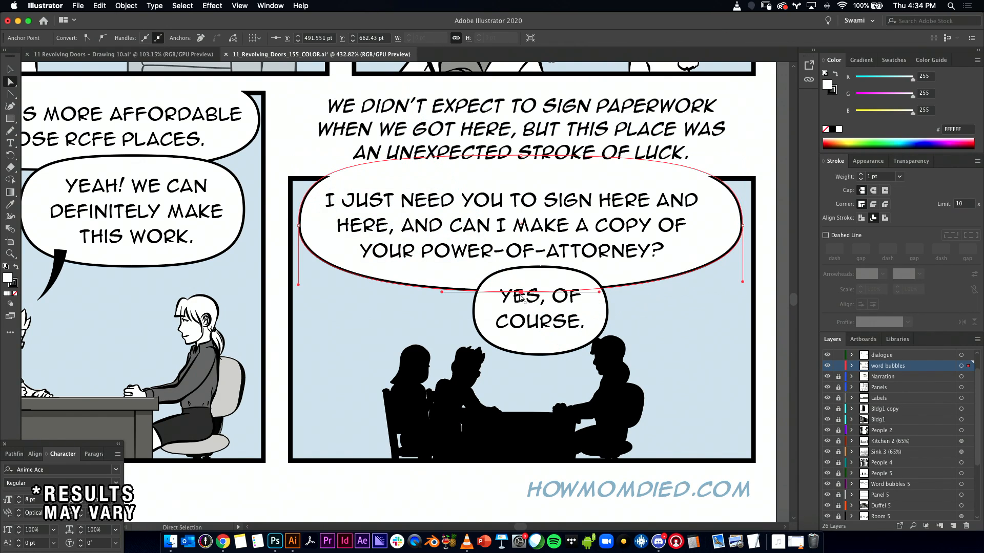
pyautogui.moveTo(521, 295); pyautogui.dragTo(518, 288)
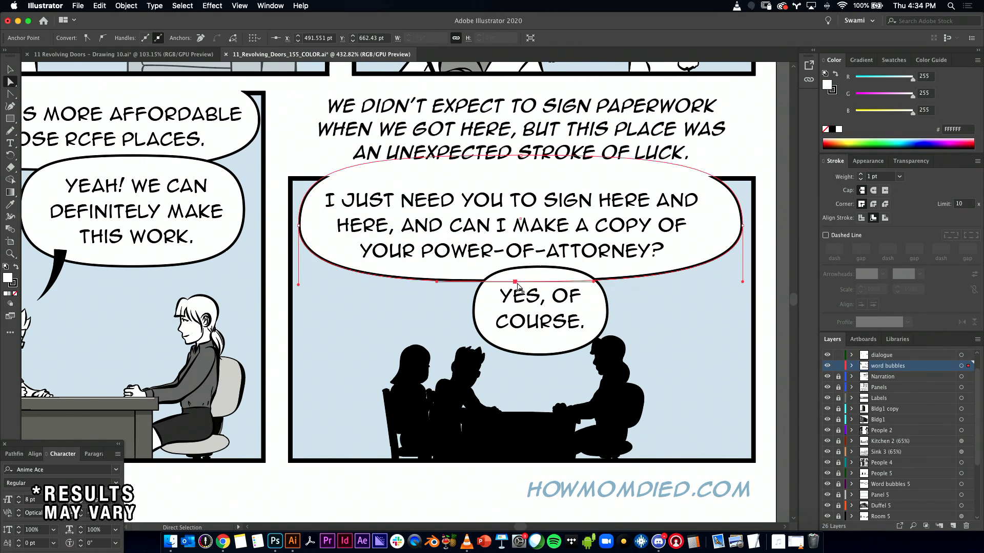
# - Move the wide bubble's right anchor point inward toward the text and slightly up
pyautogui.click(743, 226)
pyautogui.moveTo(742, 225); pyautogui.dragTo(725, 225)
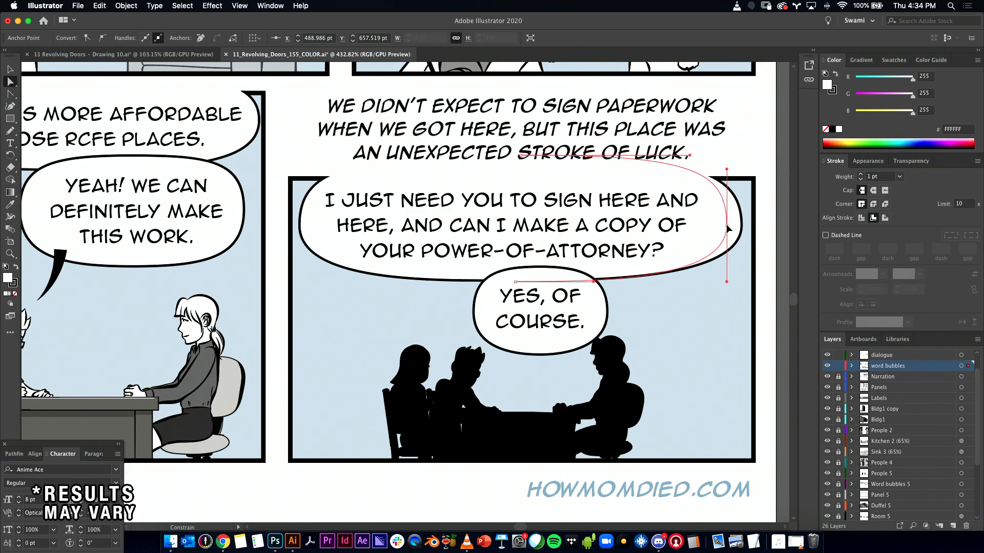
pyautogui.click(299, 226)
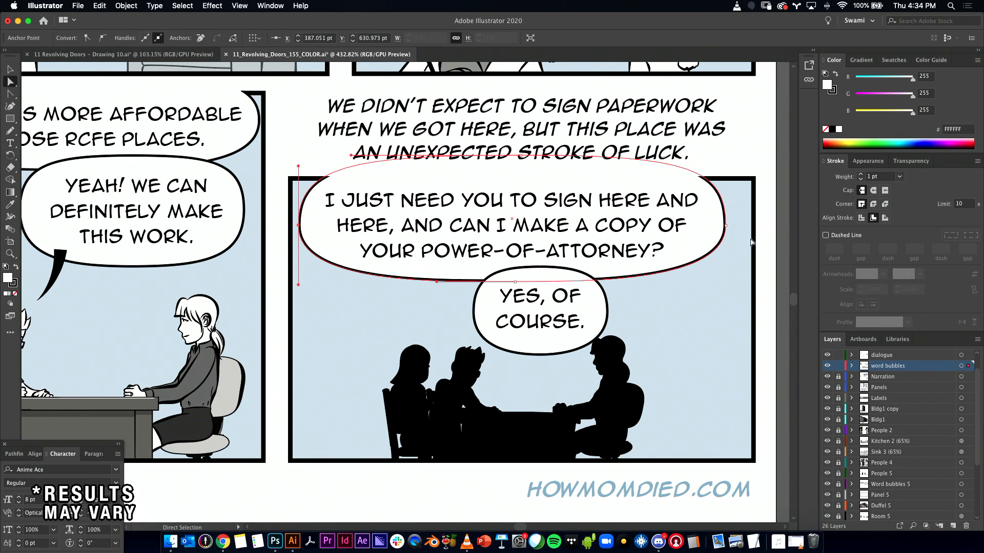
pyautogui.click(725, 226)
pyautogui.moveTo(725, 226); pyautogui.dragTo(725, 215)
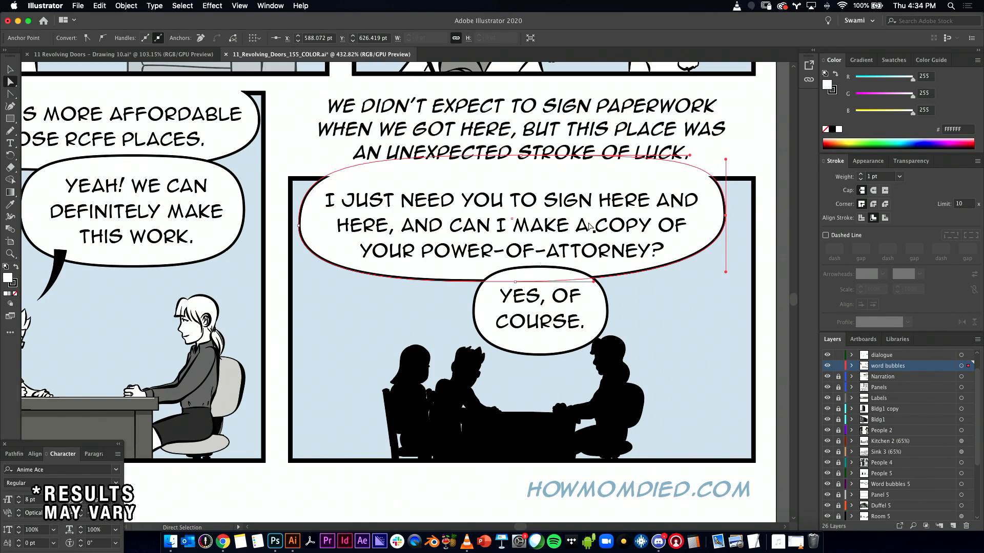
# - Move the wide bubble's left anchor point slightly up and inward, and extend its lower handle to refine the curve
pyautogui.click(298, 226)
pyautogui.moveTo(298, 226); pyautogui.dragTo(300, 218)
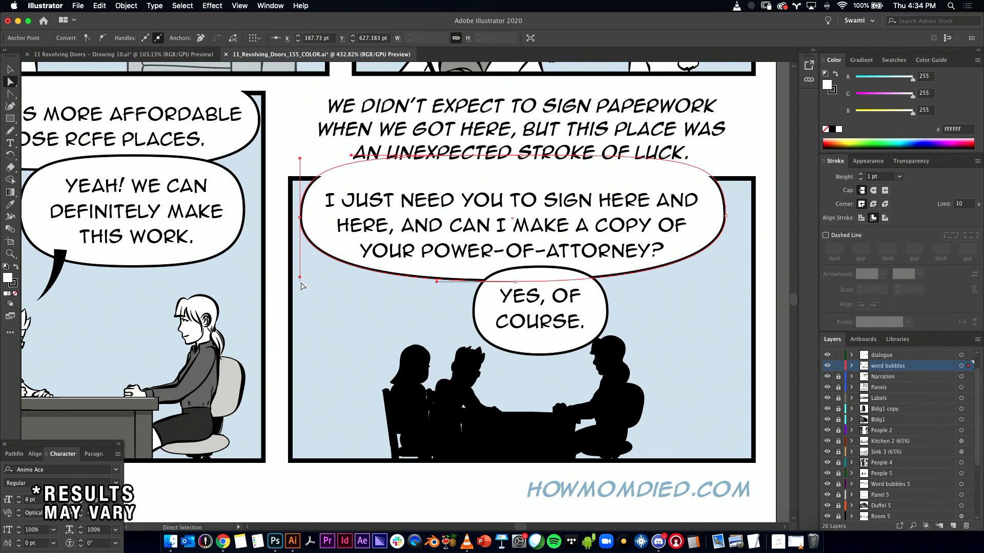
pyautogui.moveTo(299, 277); pyautogui.dragTo(300, 281)
pyautogui.click(755, 292)
pyautogui.moveTo(712, 294); pyautogui.dragTo(636, 275)
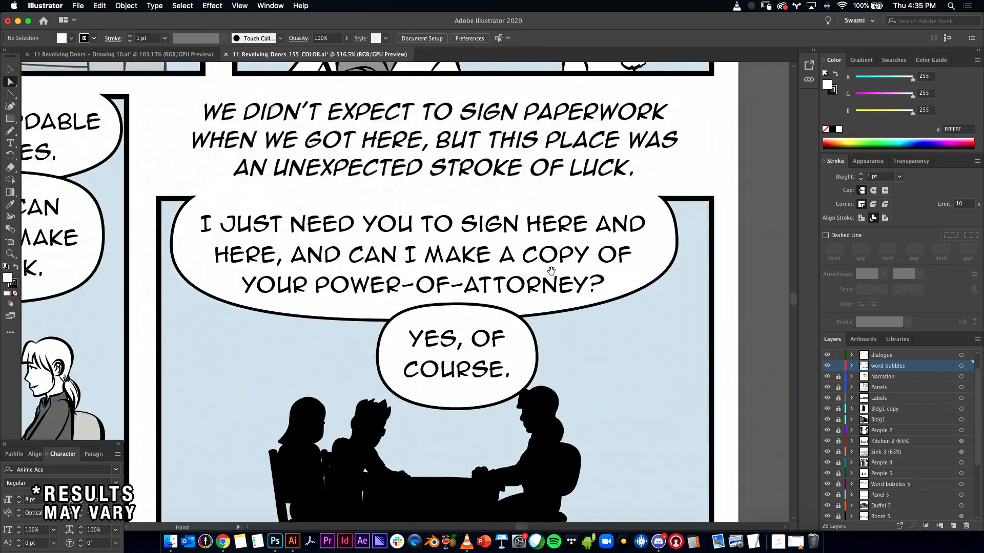
pyautogui.moveTo(551, 271); pyautogui.dragTo(481, 260)
# - Extend the left end of the thin white rectangle above the wide bubble to meet the panel border, making it about 106 pt wide
pyautogui.press('v')
pyautogui.click(307, 218)
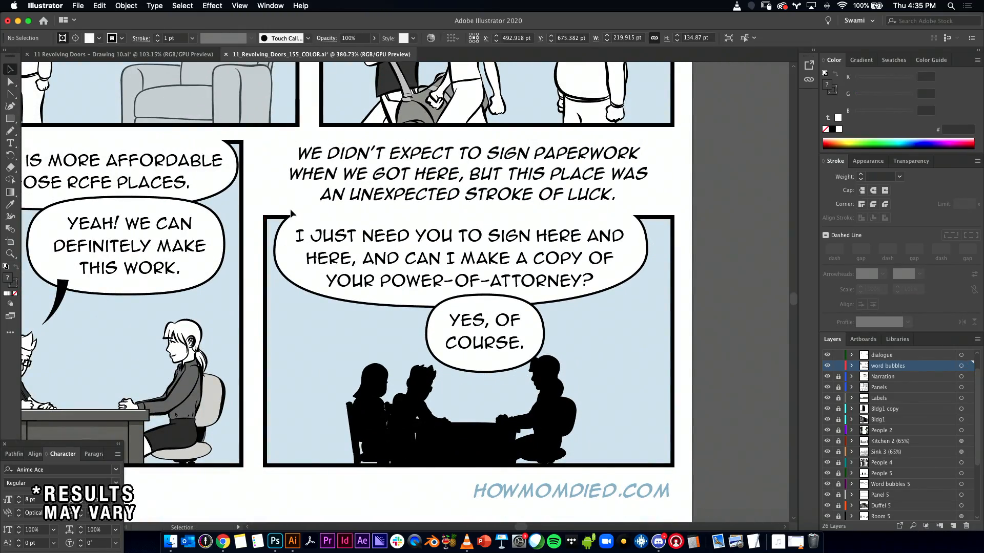
pyautogui.keyDown('shift'); pyautogui.click(306, 228); pyautogui.keyUp('shift')
pyautogui.click(286, 205)
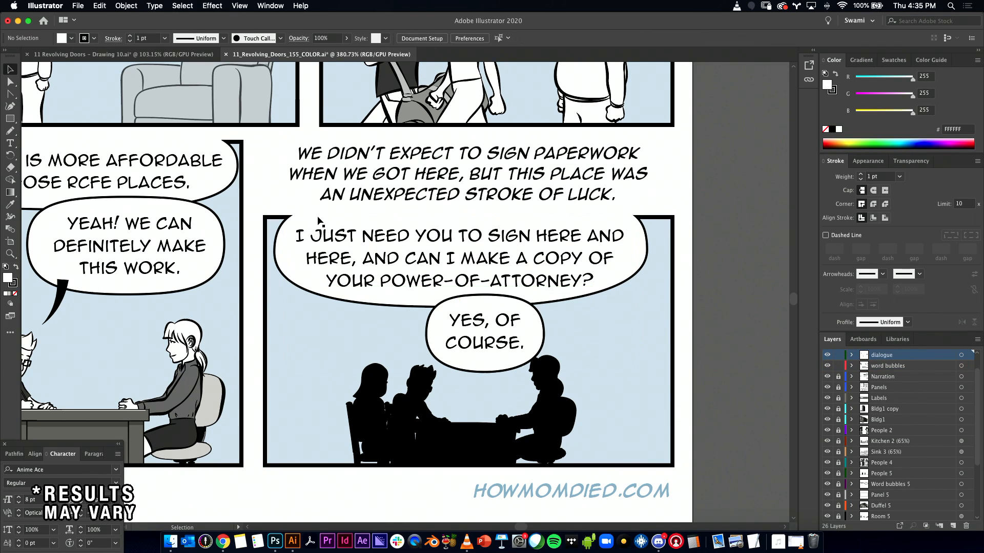
pyautogui.click(313, 216)
pyautogui.moveTo(313, 221); pyautogui.dragTo(564, 236)
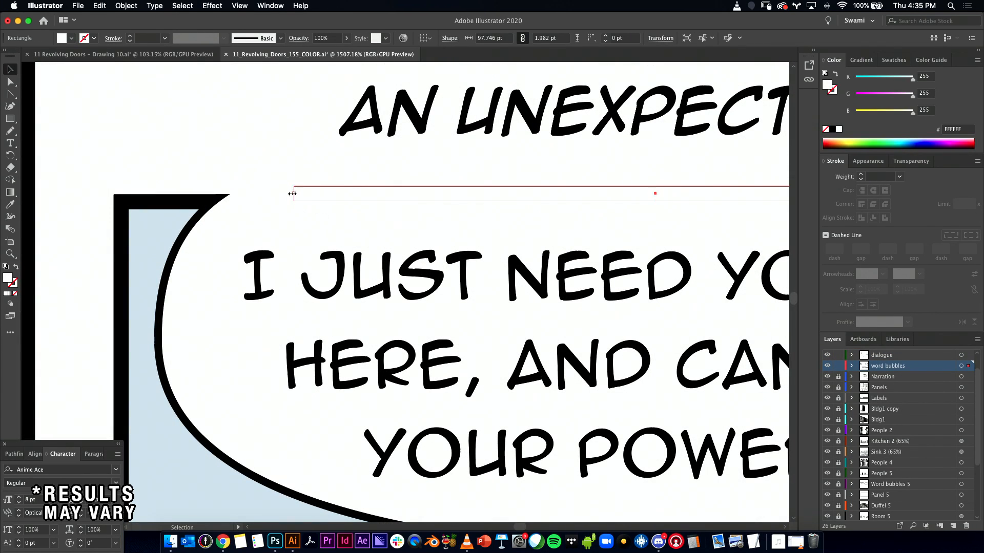
pyautogui.moveTo(292, 193); pyautogui.dragTo(229, 197)
# - Extend the white rectangle's right end to where the bubble meets the panel border, making it about 182 pt wide
pyautogui.moveTo(514, 273); pyautogui.dragTo(564, 254)
pyautogui.hscroll(5, 446, 261)
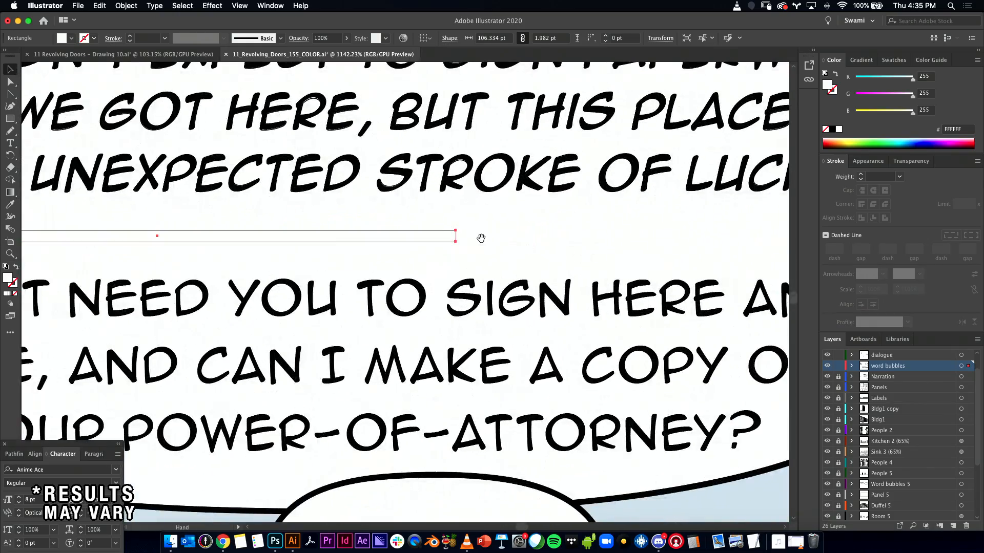
pyautogui.moveTo(481, 237); pyautogui.dragTo(238, 216)
pyautogui.moveTo(172, 218); pyautogui.dragTo(673, 232)
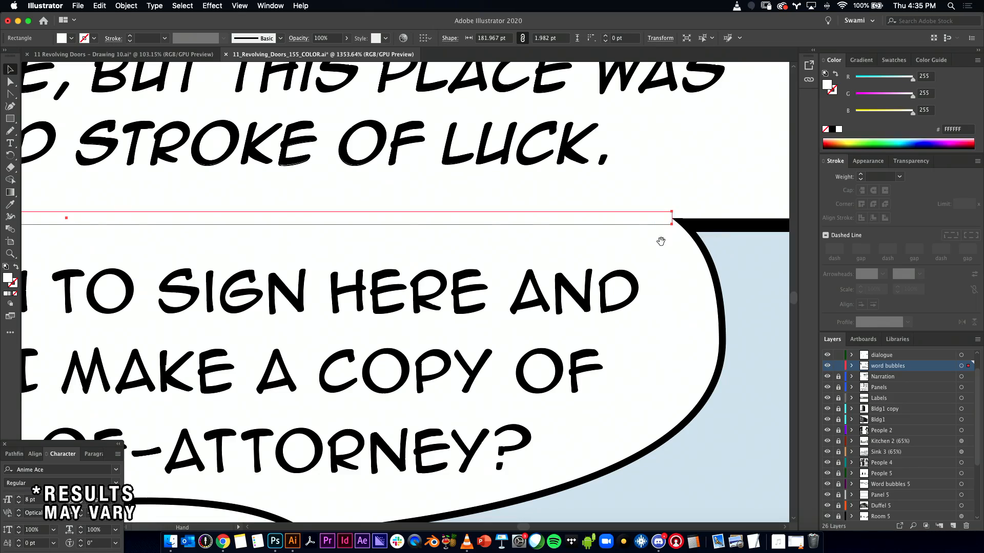
pyautogui.scroll(-10, 641, 276)
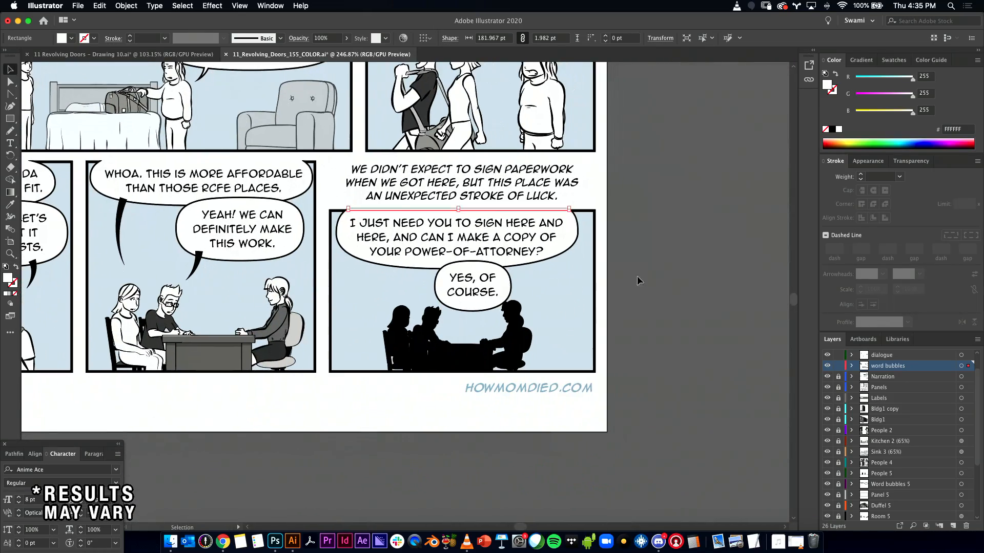
pyautogui.click(639, 281)
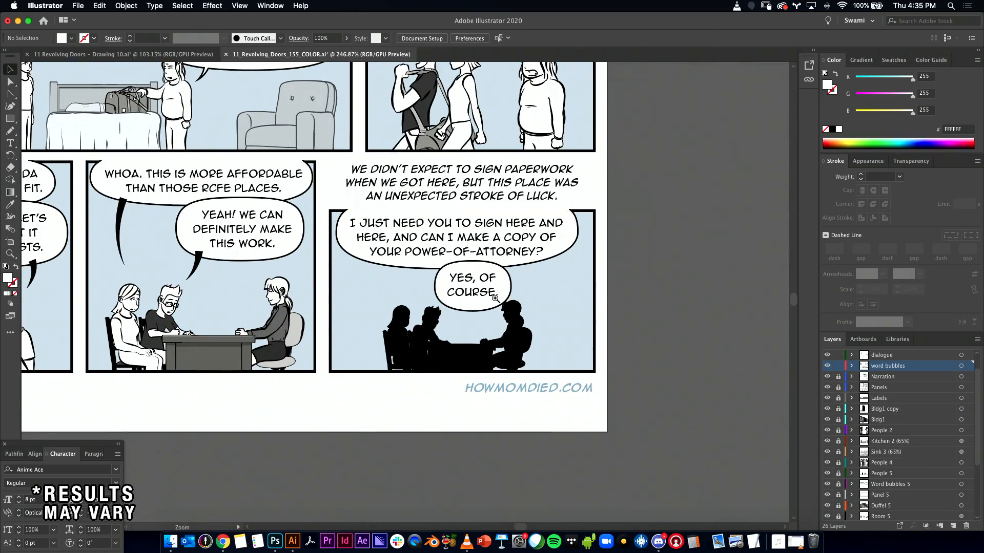
# - Shrink the "Yes, of course." bubble to about 62 pt wide and 39 pt high, and shift it with its text slightly left and up
pyautogui.scroll(5, 582, 333)
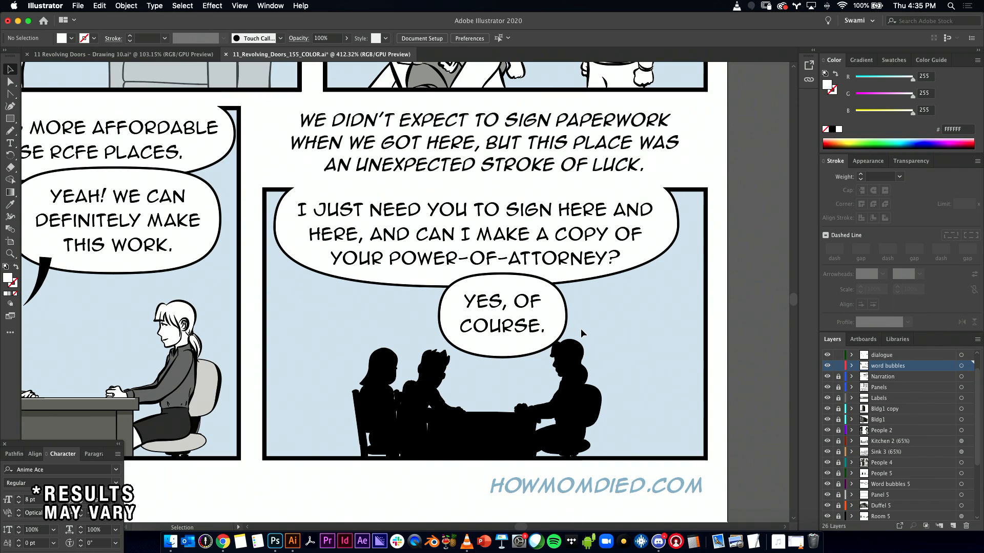
pyautogui.click(531, 302)
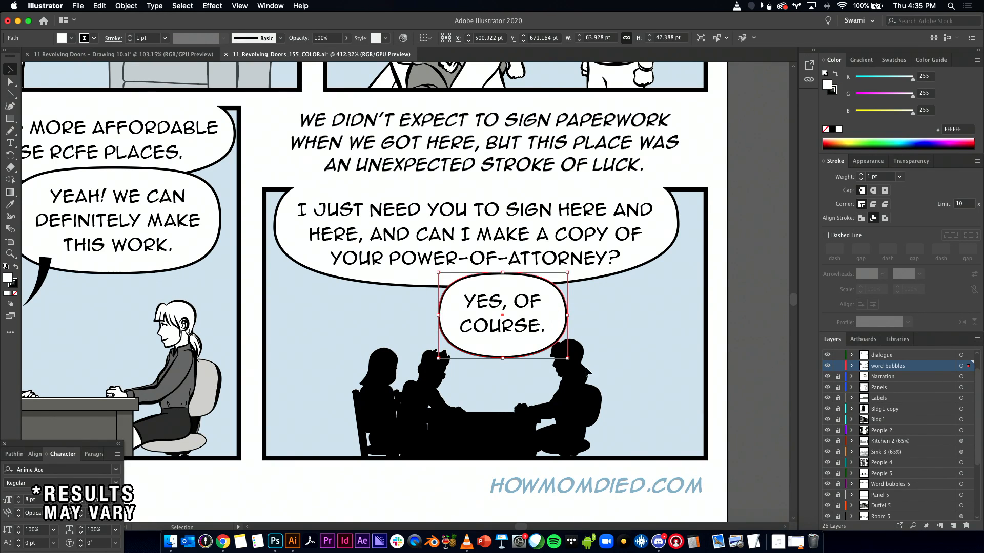
pyautogui.moveTo(570, 360); pyautogui.dragTo(568, 357)
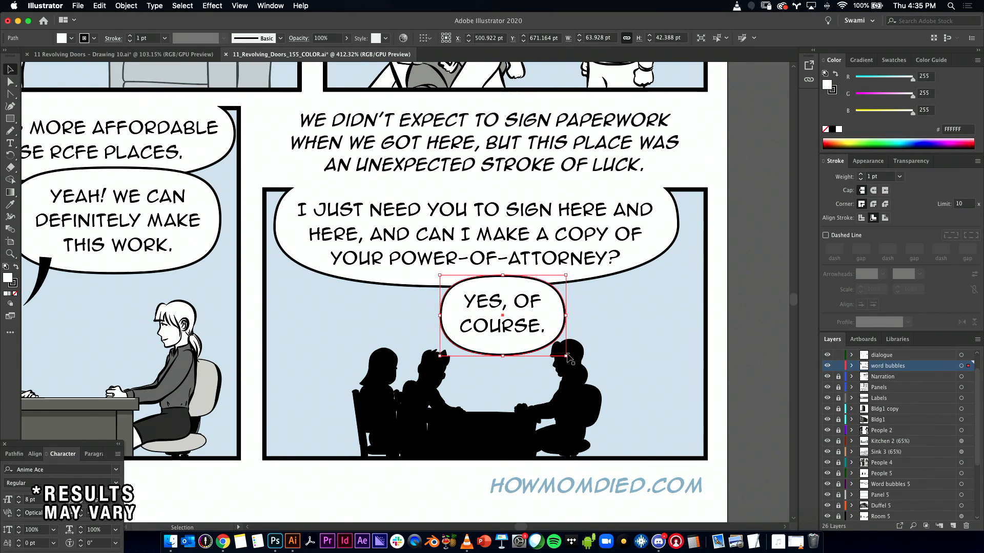
pyautogui.moveTo(503, 355); pyautogui.dragTo(517, 323)
pyautogui.keyDown('shift'); pyautogui.click(524, 325); pyautogui.keyUp('shift')
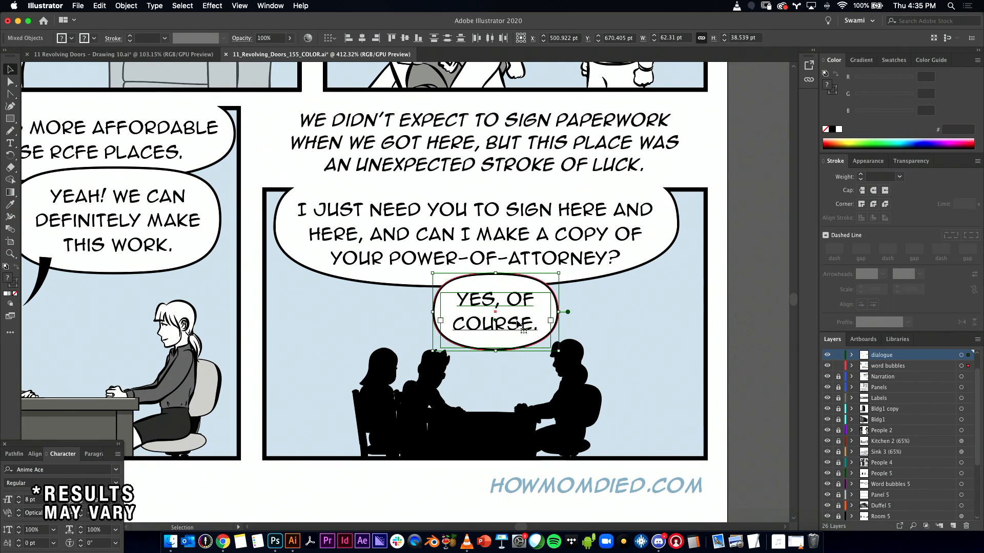
pyautogui.press('super+shift+a')
# - Tighten the "Yes, of course." bubble around its text to about 59 pt wide and 36 pt high
pyautogui.click(553, 279)
pyautogui.moveTo(560, 274); pyautogui.dragTo(551, 281)
pyautogui.click(589, 294)
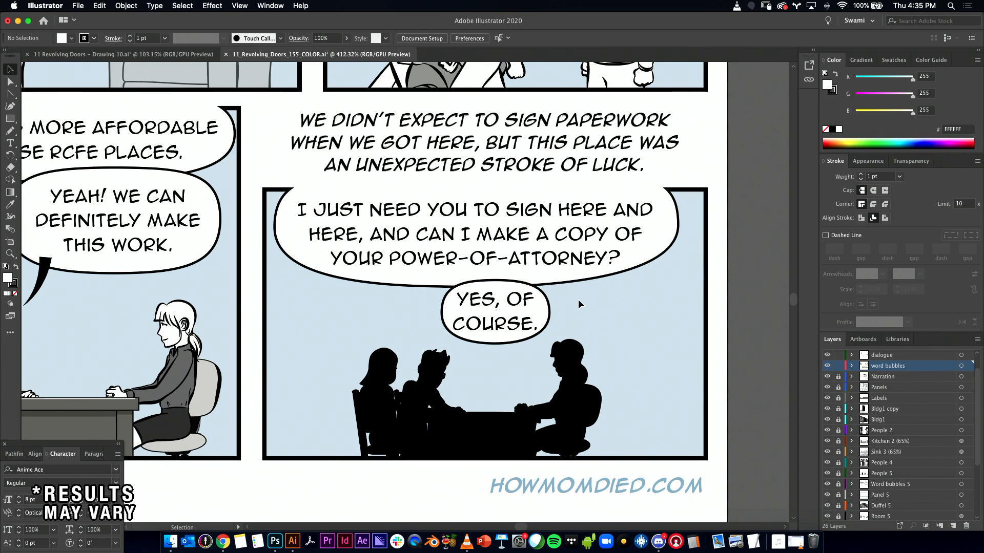
pyautogui.press('cmd+z')
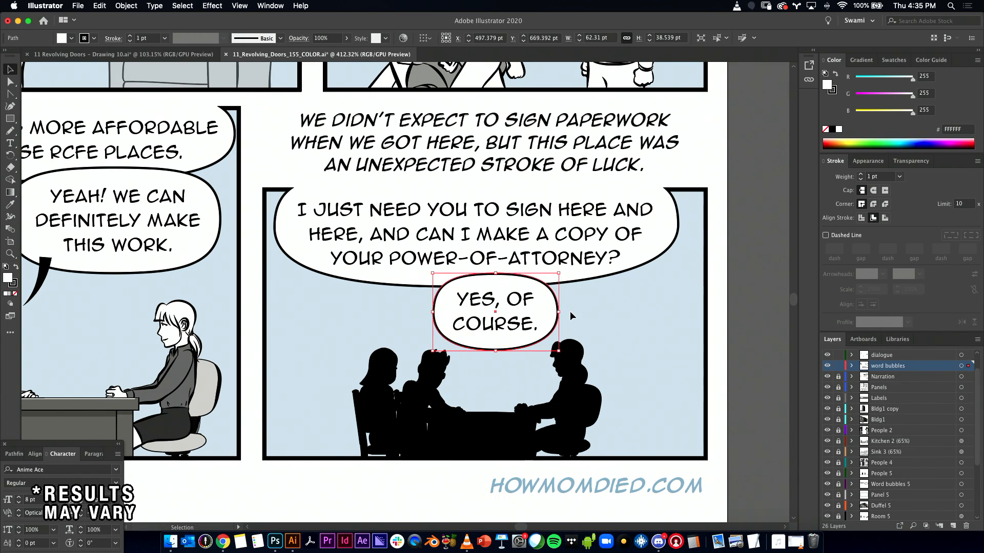
pyautogui.moveTo(558, 274); pyautogui.dragTo(556, 276)
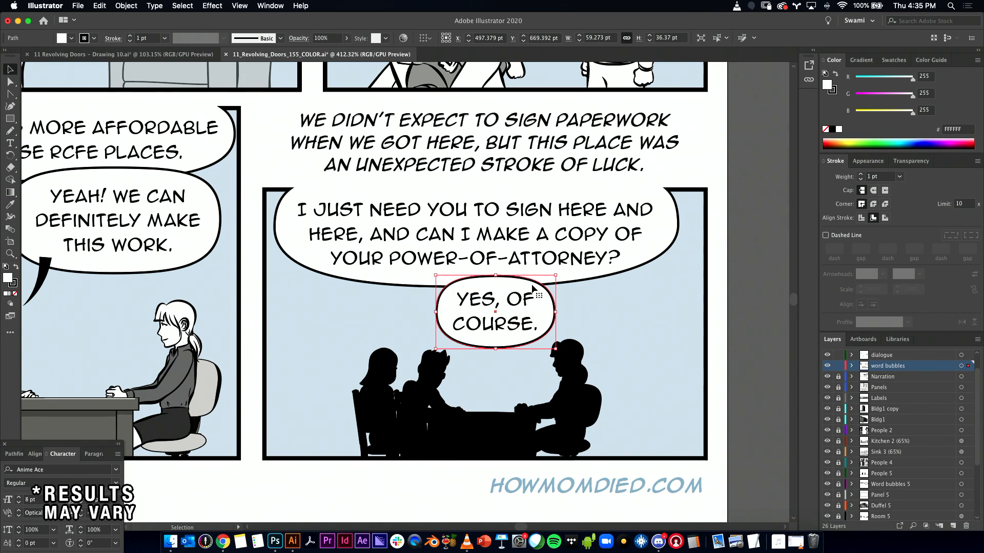
pyautogui.click(598, 301)
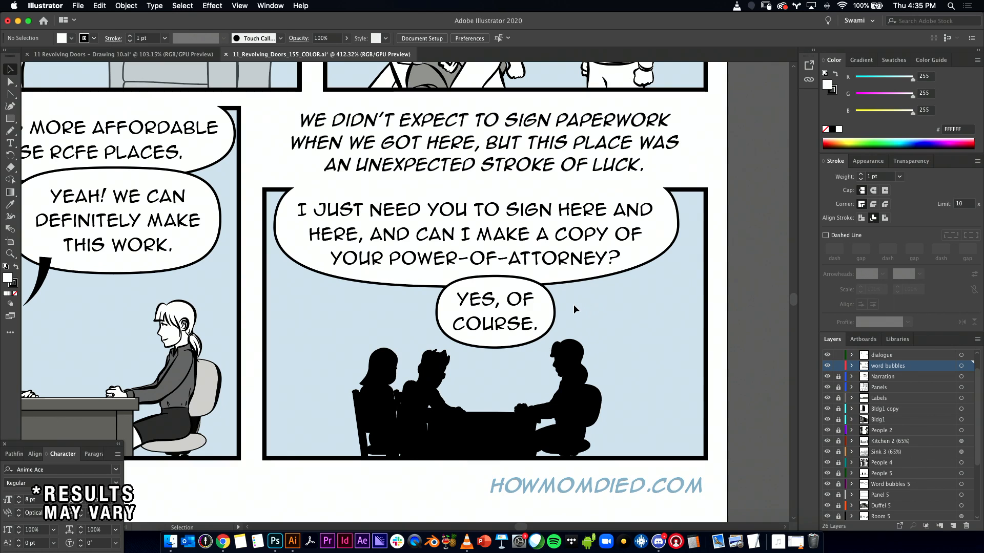
# - Copy the tail of the "Yeah! We can definitely make this work." bubble to both bubbles in the last panel
pyautogui.moveTo(460, 296); pyautogui.dragTo(588, 289)
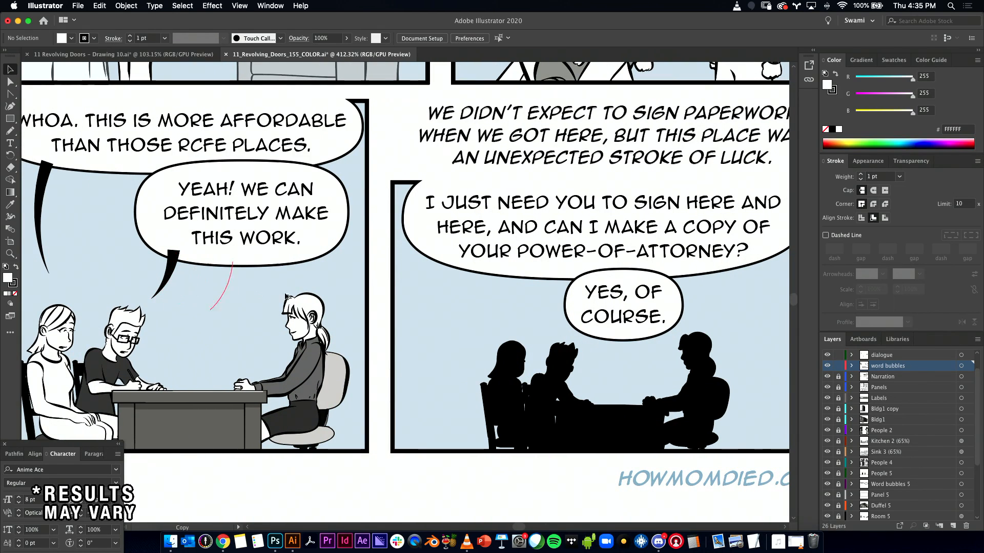
pyautogui.moveTo(489, 310); pyautogui.dragTo(723, 282)
pyautogui.moveTo(708, 325); pyautogui.dragTo(603, 369)
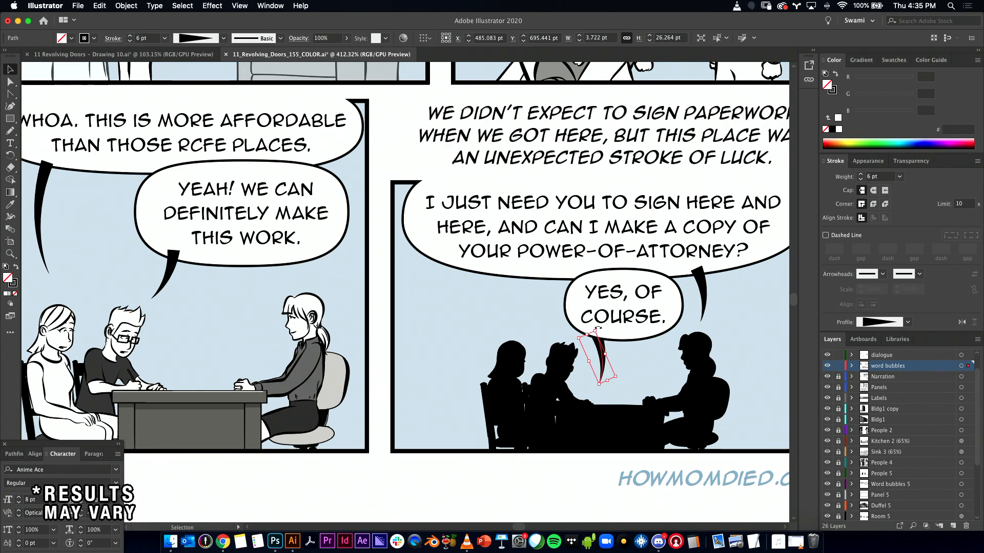
# - Rotate, shrink and position the "Yes, of course." tail so it points at the middle silhouette, with a 5 pt stroke
pyautogui.moveTo(601, 326); pyautogui.dragTo(603, 378)
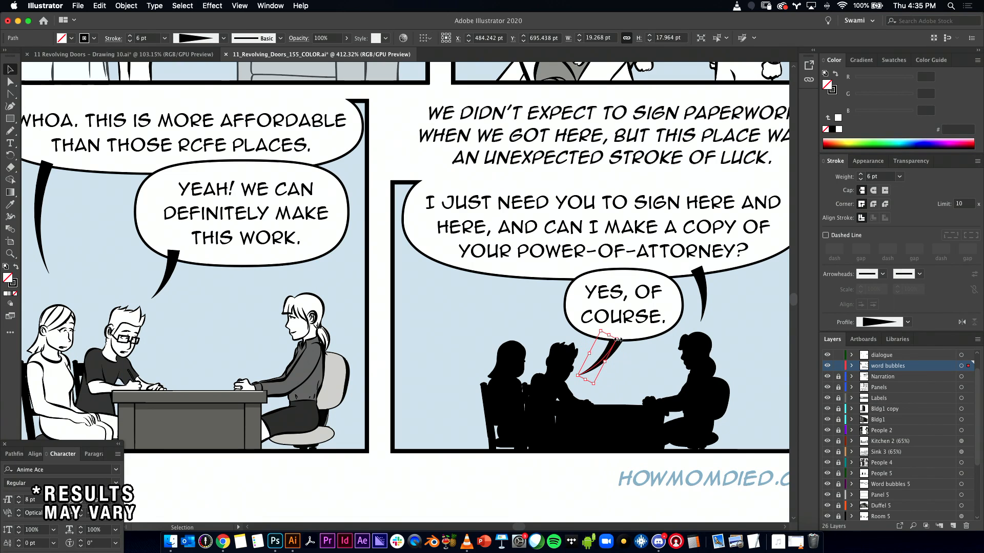
pyautogui.moveTo(619, 340); pyautogui.dragTo(613, 336)
pyautogui.moveTo(589, 381); pyautogui.dragTo(707, 365)
pyautogui.press('super+space')
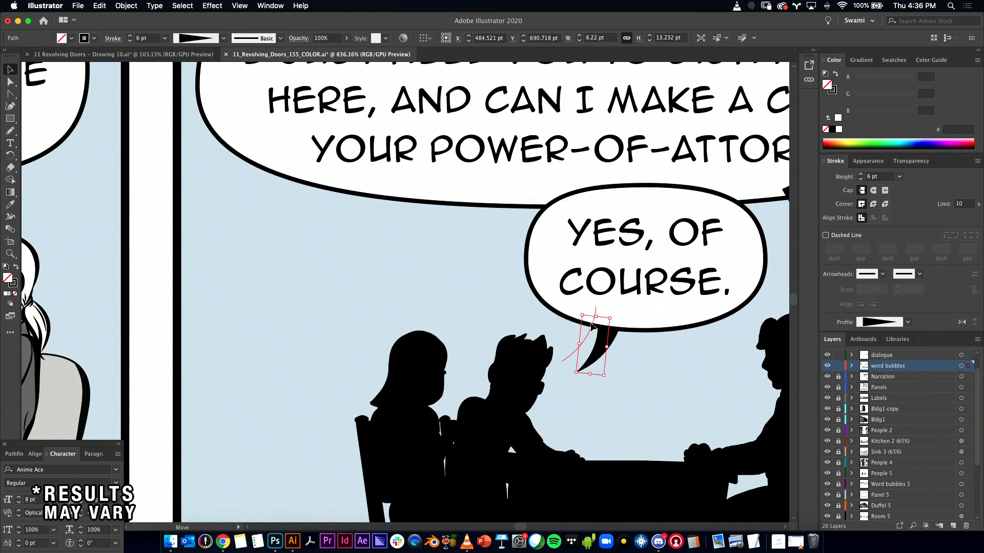
pyautogui.moveTo(592, 325); pyautogui.dragTo(593, 326)
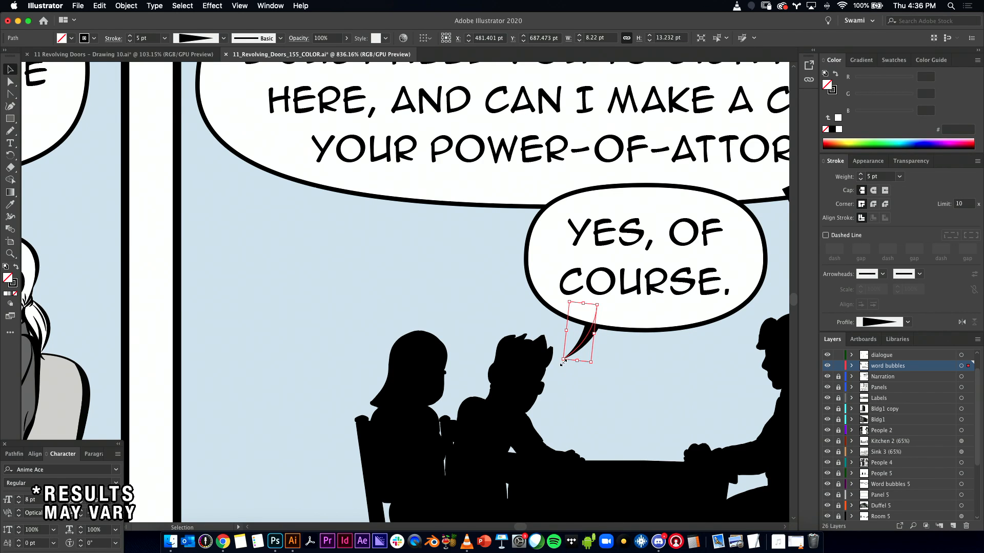
pyautogui.click(593, 389)
pyautogui.keyDown('alt'); pyautogui.keyDown('super'); pyautogui.click(592, 388); pyautogui.keyUp('super'); pyautogui.keyUp('alt')
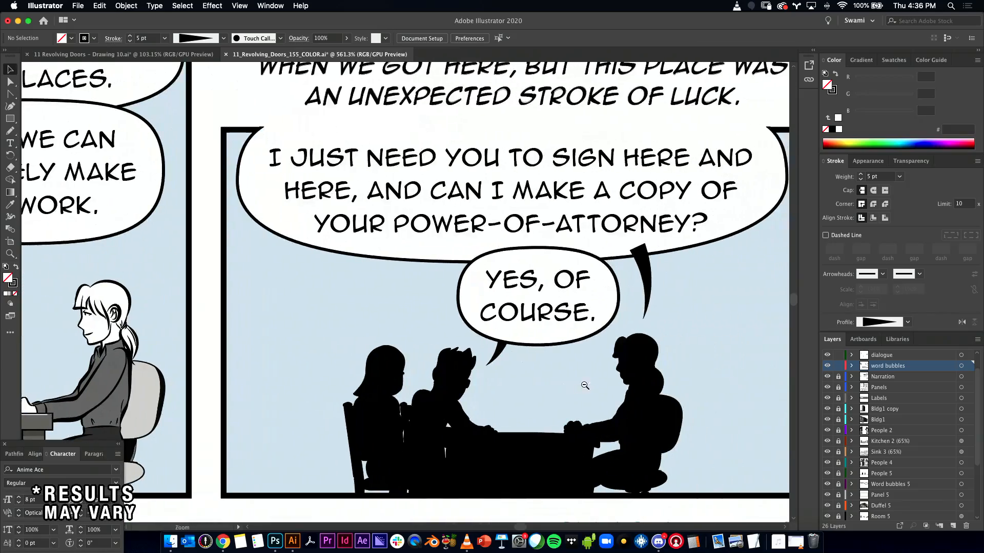
pyautogui.keyDown('alt'); pyautogui.keyDown('super'); pyautogui.click(584, 386); pyautogui.keyUp('super'); pyautogui.keyUp('alt')
pyautogui.keyDown('alt'); pyautogui.keyDown('super'); pyautogui.click(482, 385); pyautogui.keyUp('super'); pyautogui.keyUp('alt')
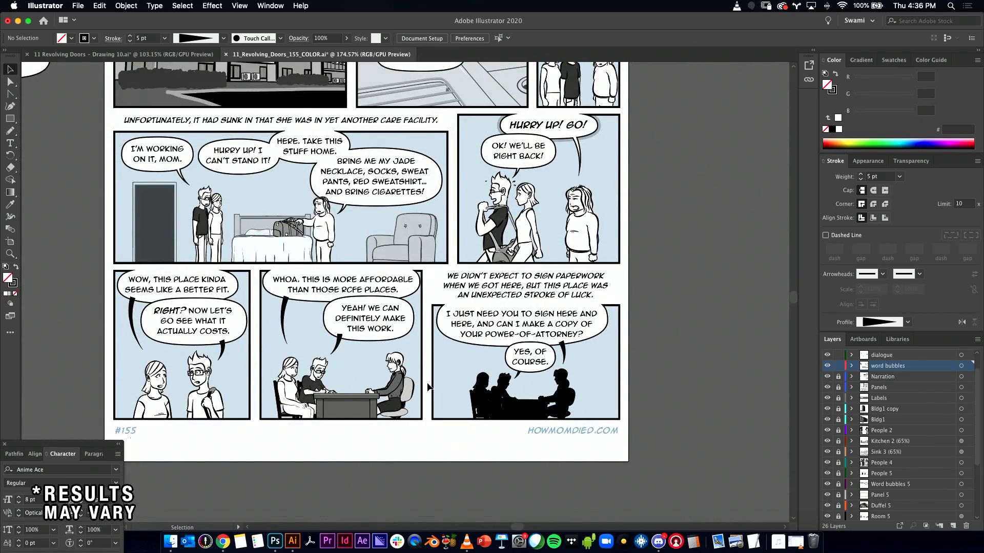
pyautogui.moveTo(430, 382); pyautogui.dragTo(484, 382)
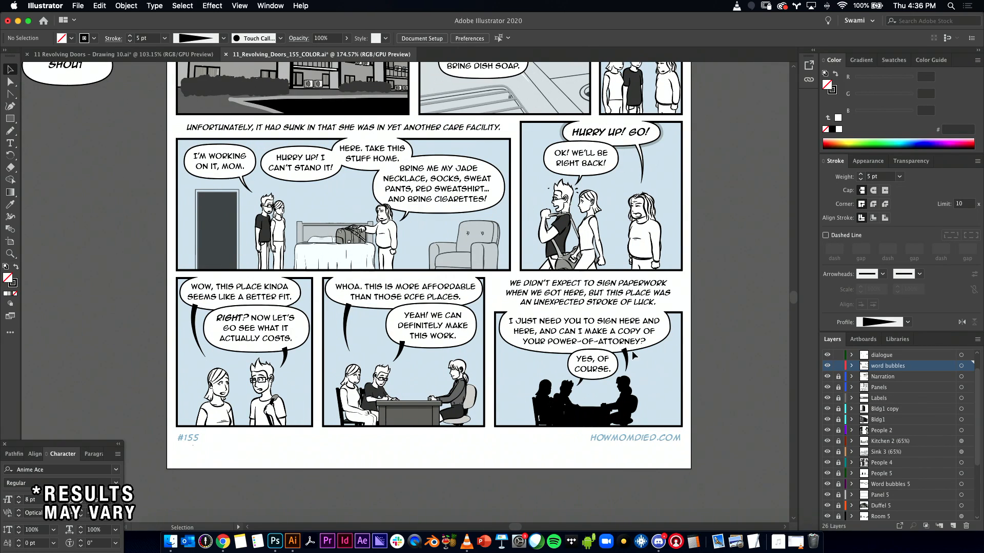
# - Select all tails with the same appearance as the "Wow" bubble's tail, and add the "Yes, of course." tail to the selection
pyautogui.click(196, 332)
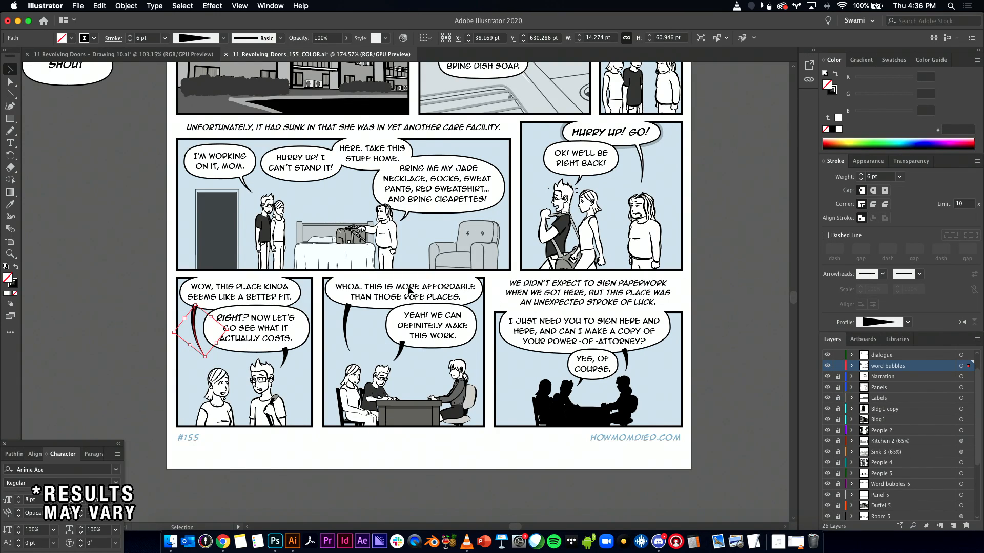
pyautogui.moveTo(188, 320); pyautogui.dragTo(256, 319)
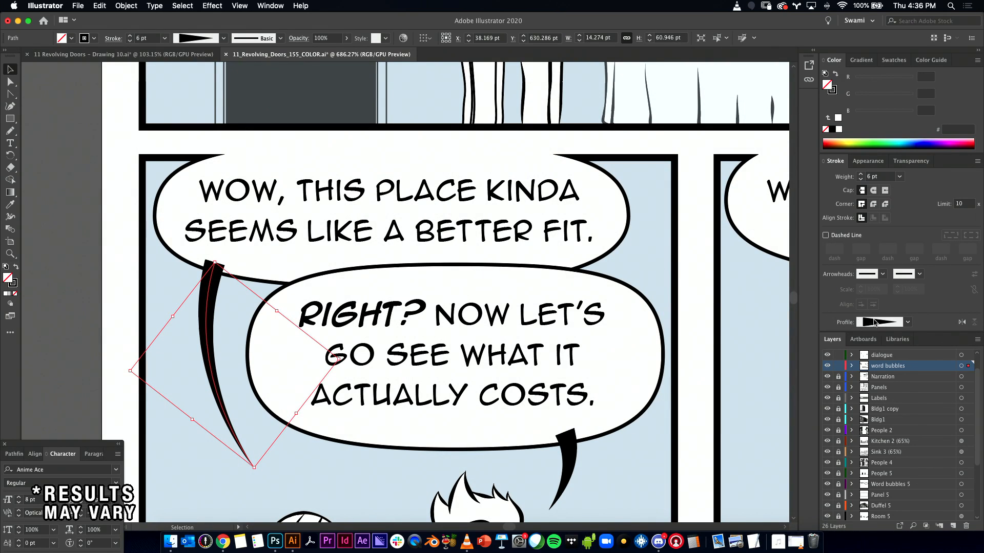
pyautogui.moveTo(502, 330); pyautogui.dragTo(451, 331)
pyautogui.moveTo(729, 362); pyautogui.dragTo(441, 293)
pyautogui.moveTo(441, 293); pyautogui.dragTo(414, 298)
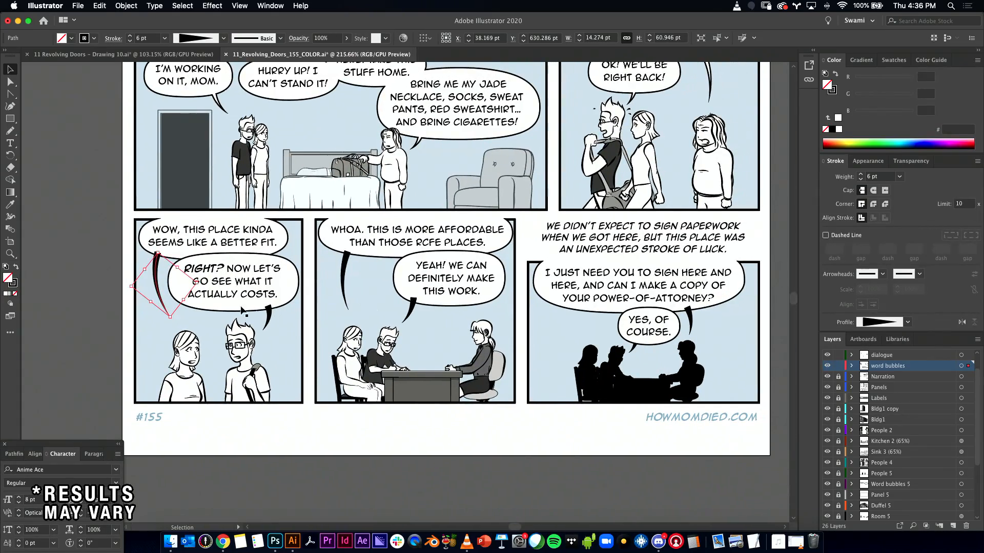
pyautogui.click(185, 7)
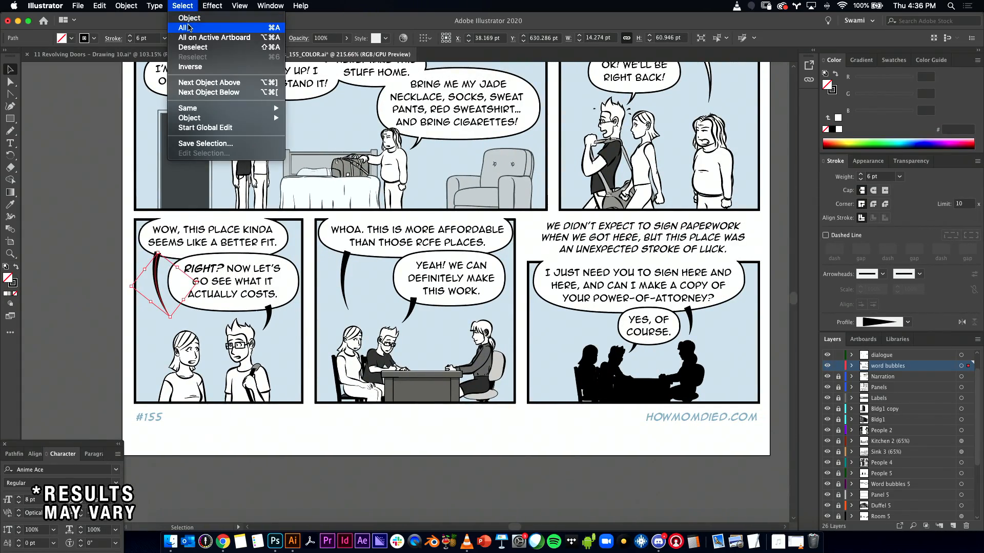
pyautogui.moveTo(226, 108)
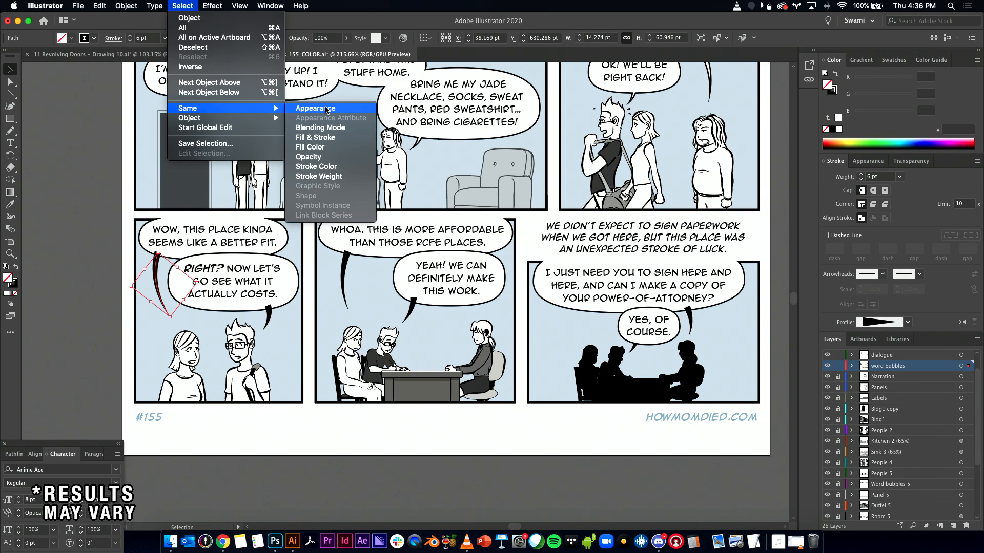
pyautogui.click(326, 109)
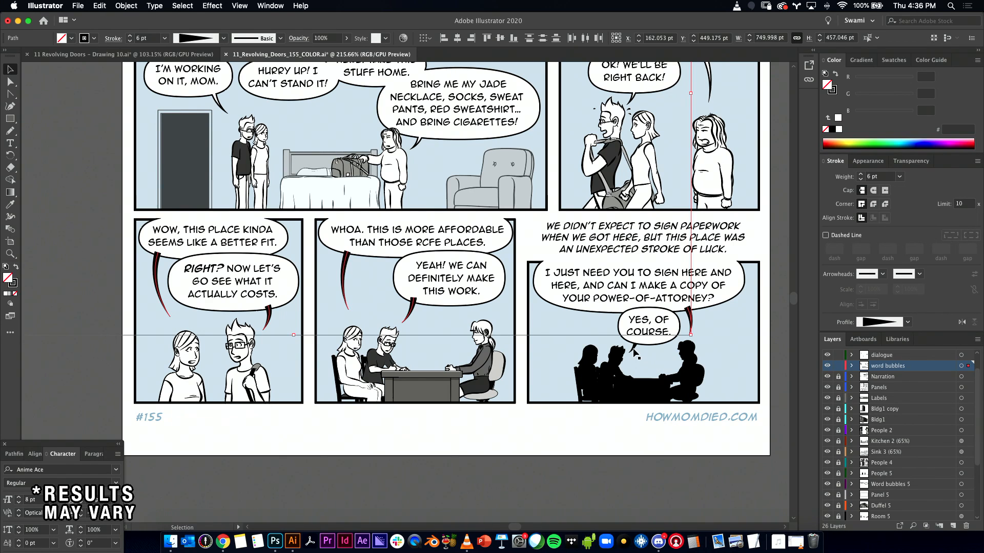
pyautogui.keyDown('shift'); pyautogui.click(634, 351); pyautogui.keyUp('shift')
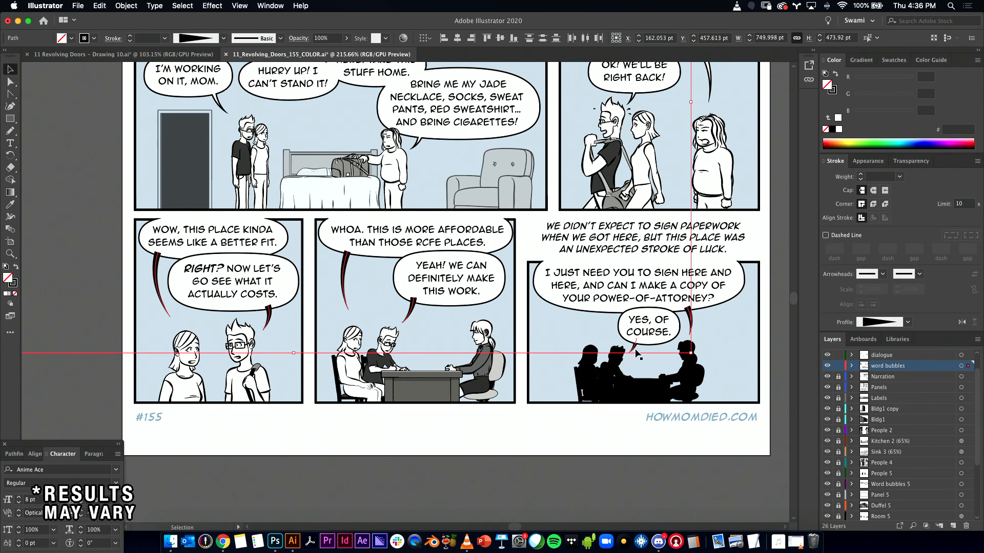
# - Remove the tail of the "Talk" sample bubble beside the artboard from the selection
pyautogui.press('space')
pyautogui.moveTo(304, 203); pyautogui.dragTo(493, 386)
pyautogui.moveTo(580, 363); pyautogui.dragTo(513, 363)
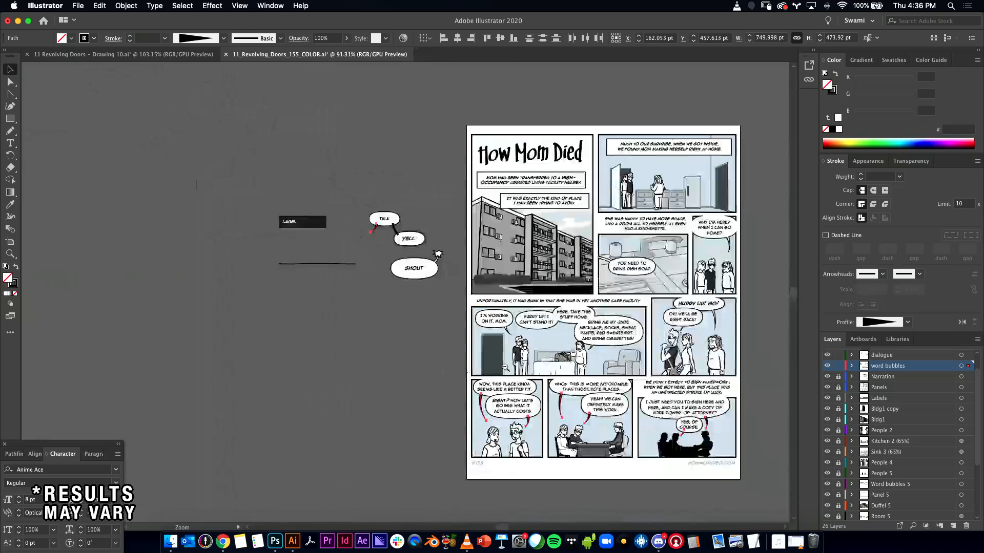
pyautogui.moveTo(384, 239); pyautogui.dragTo(513, 239)
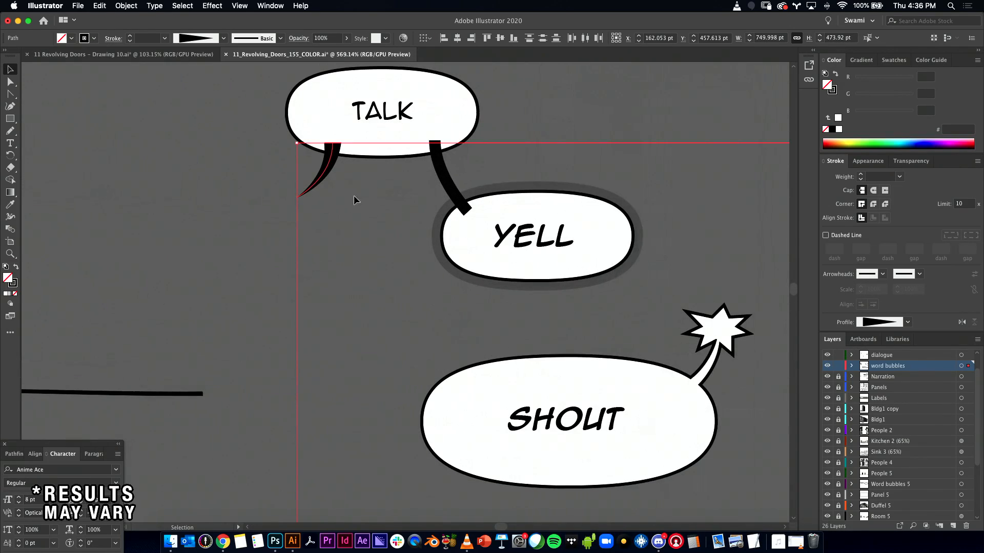
pyautogui.keyDown('shift'); pyautogui.click(324, 172); pyautogui.keyUp('shift')
# - Convert the selected tails in the bottom row of panels from strokes to outlined shapes with Outline Stroke
pyautogui.moveTo(582, 355); pyautogui.dragTo(220, 169)
pyautogui.moveTo(541, 338); pyautogui.dragTo(431, 338)
pyautogui.moveTo(468, 349); pyautogui.dragTo(23, 92)
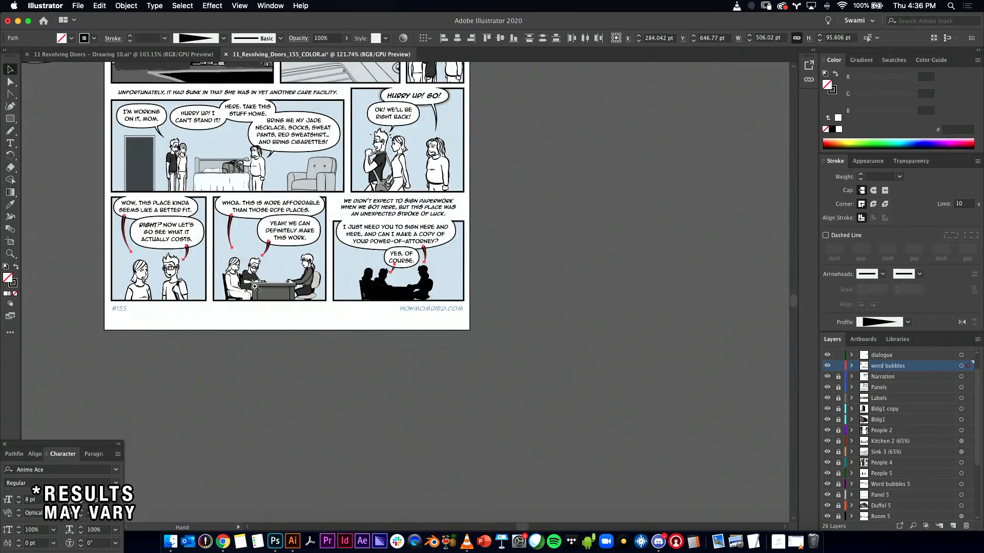
pyautogui.moveTo(280, 296); pyautogui.dragTo(431, 374)
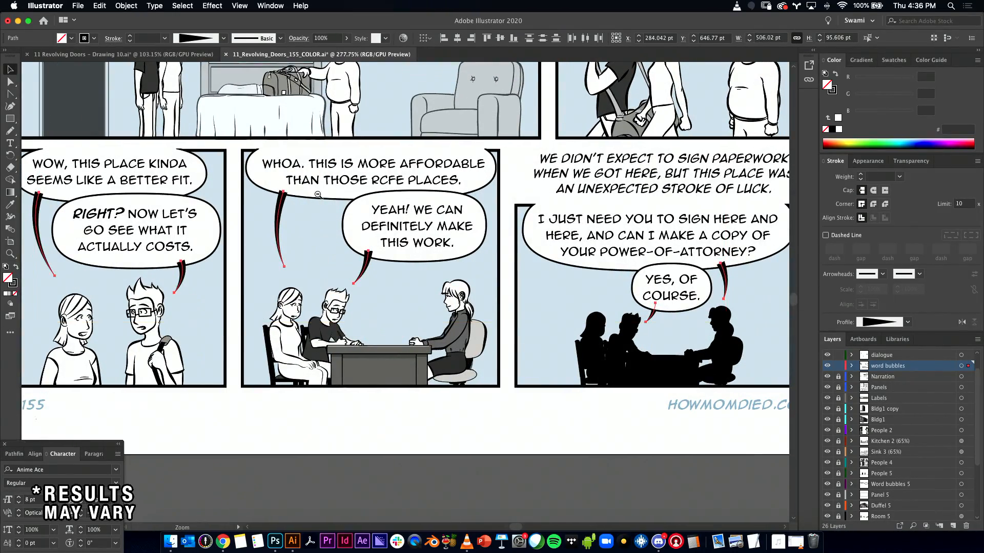
pyautogui.moveTo(260, 134); pyautogui.dragTo(252, 134)
pyautogui.click(126, 6)
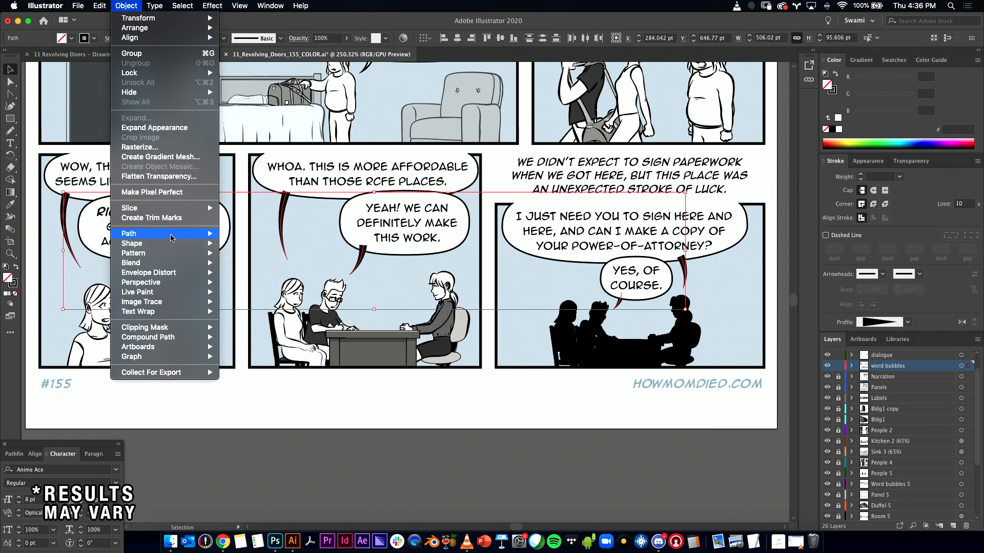
pyautogui.moveTo(209, 235)
pyautogui.click(247, 259)
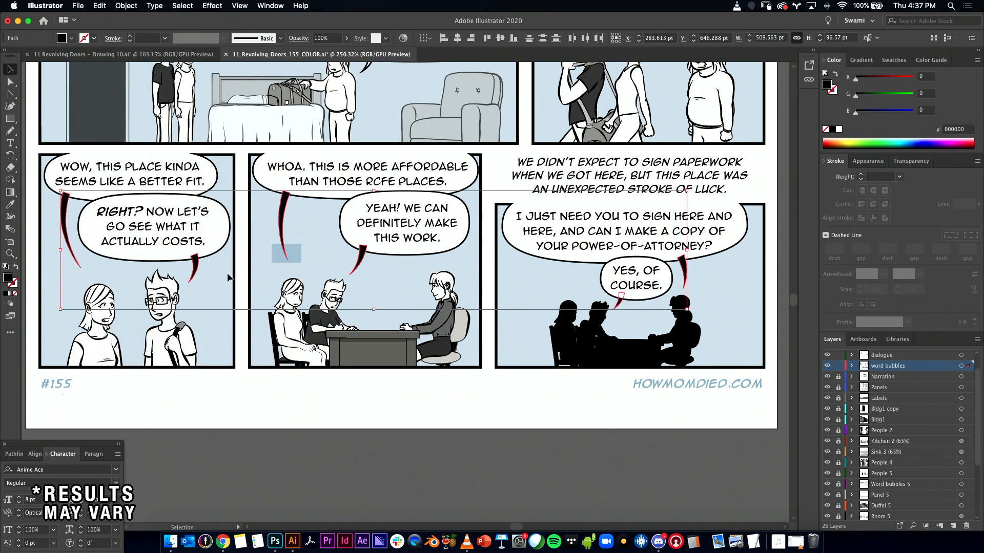
# - Give the outlined tails the speech bubble's white fill and 1 pt black stroke by sampling a bubble with the Eyedropper
pyautogui.click(10, 204)
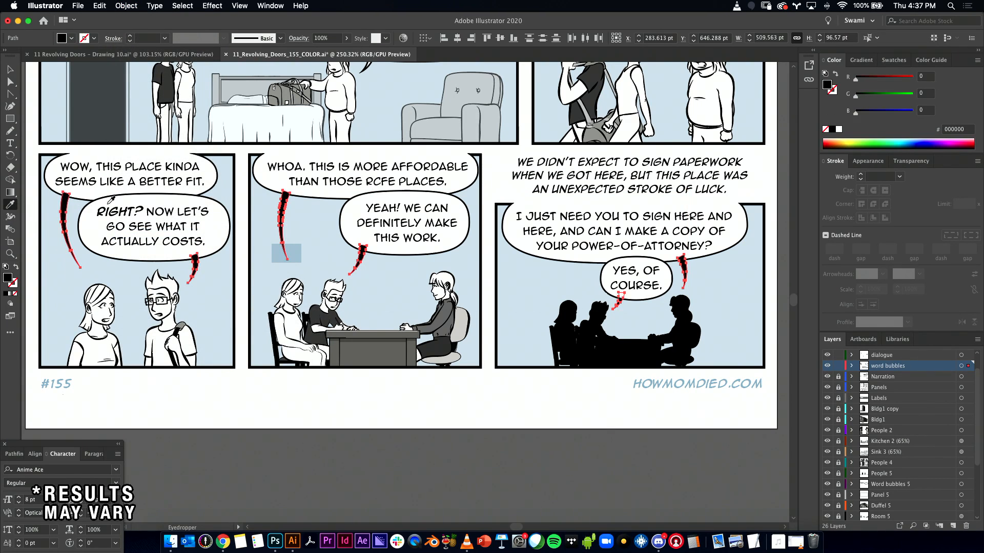
pyautogui.click(194, 199)
pyautogui.press('v')
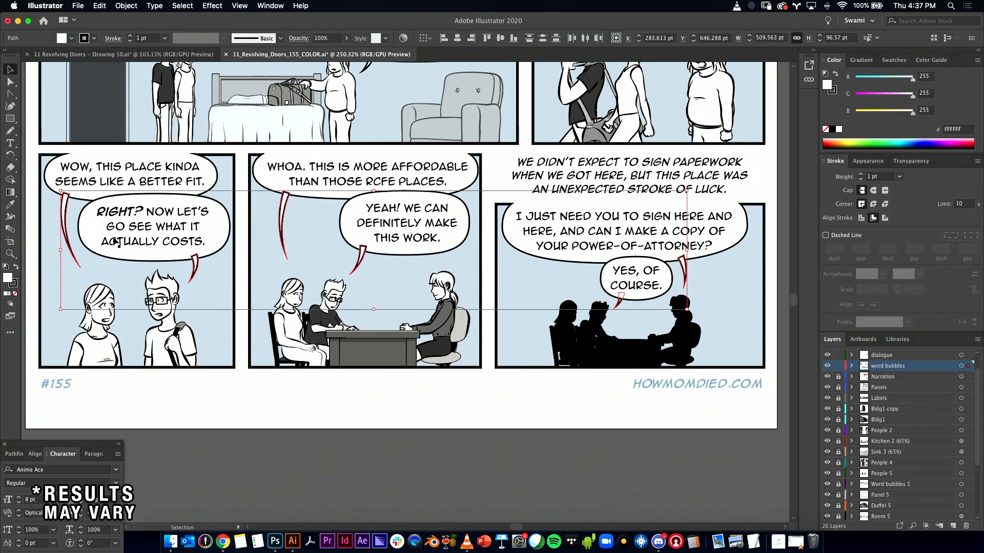
pyautogui.moveTo(89, 272); pyautogui.dragTo(219, 286)
pyautogui.click(106, 228)
# - Move the "Wow, this place kinda seems like a better fit." tail into its bubble's clip group and unite both shapes
pyautogui.moveTo(186, 191); pyautogui.dragTo(251, 233)
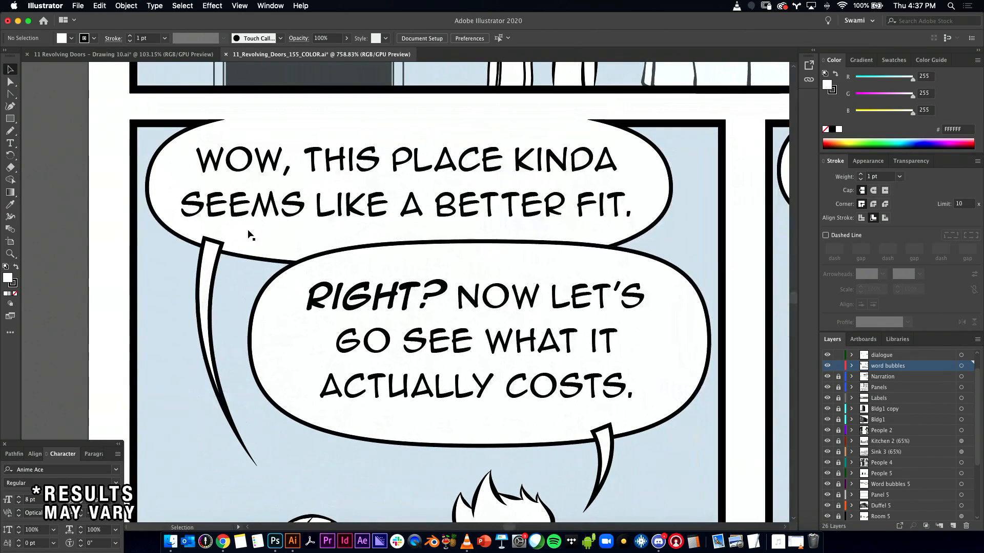
pyautogui.click(210, 262)
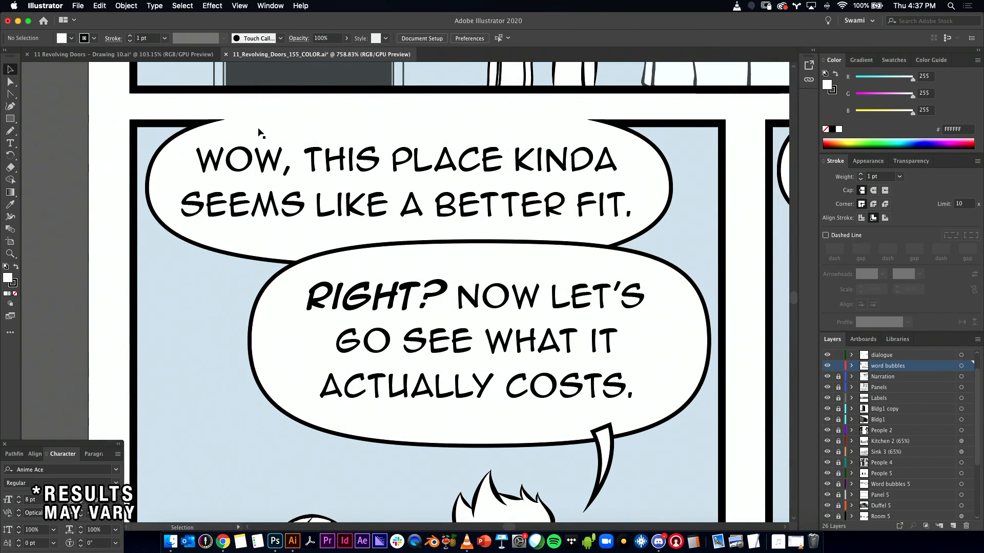
pyautogui.doubleClick(259, 135)
pyautogui.keyDown('shift'); pyautogui.click(233, 171); pyautogui.keyUp('shift')
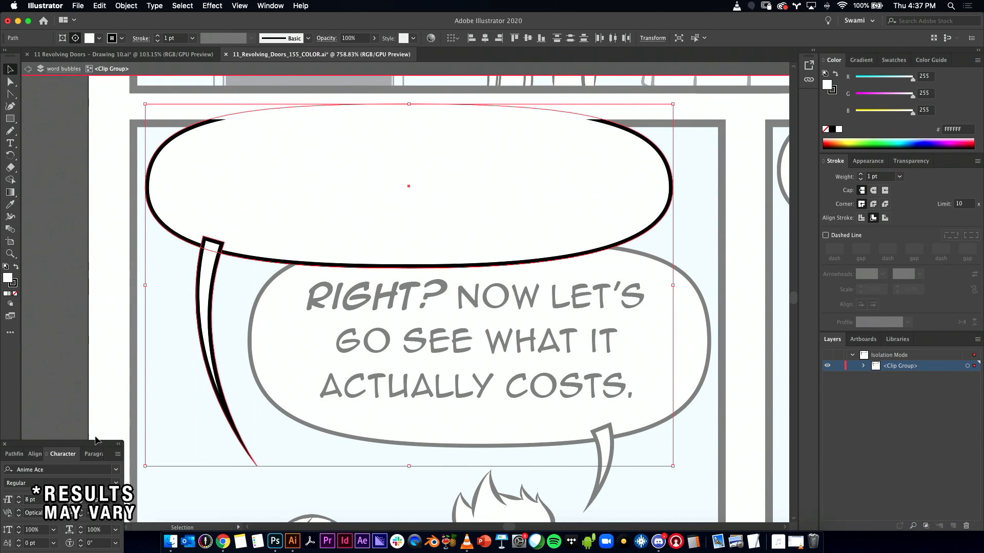
pyautogui.click(14, 454)
pyautogui.click(9, 480)
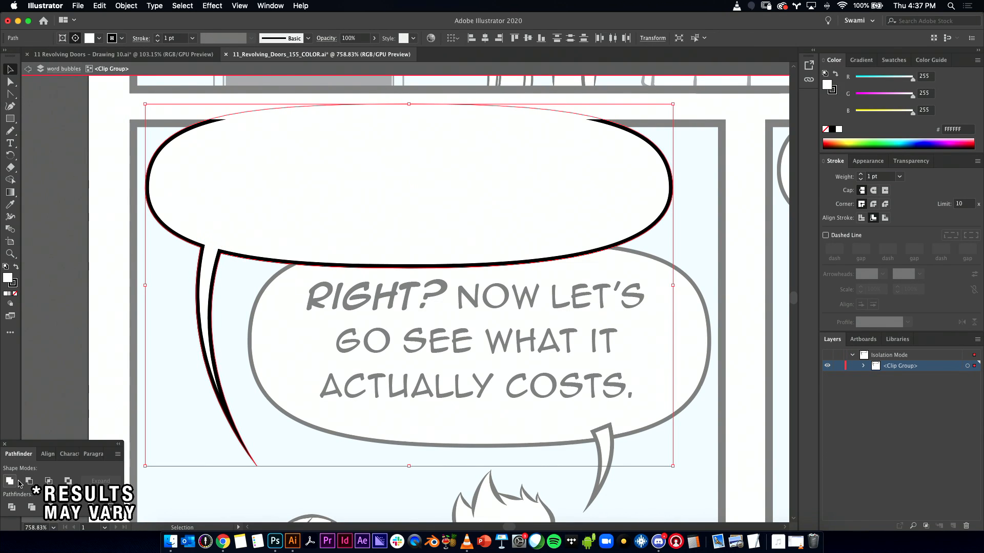
pyautogui.press('Escape')
# - Unite the "Right? Now let's go see what it actually costs." bubble with its tail
pyautogui.moveTo(627, 461); pyautogui.dragTo(451, 312)
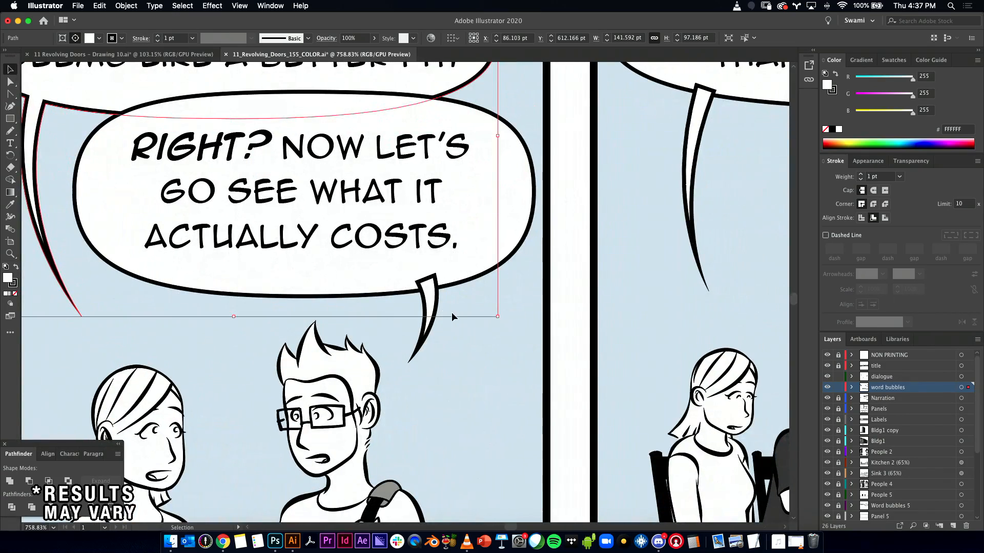
pyautogui.click(431, 329)
pyautogui.keyDown('shift'); pyautogui.click(460, 293); pyautogui.keyUp('shift')
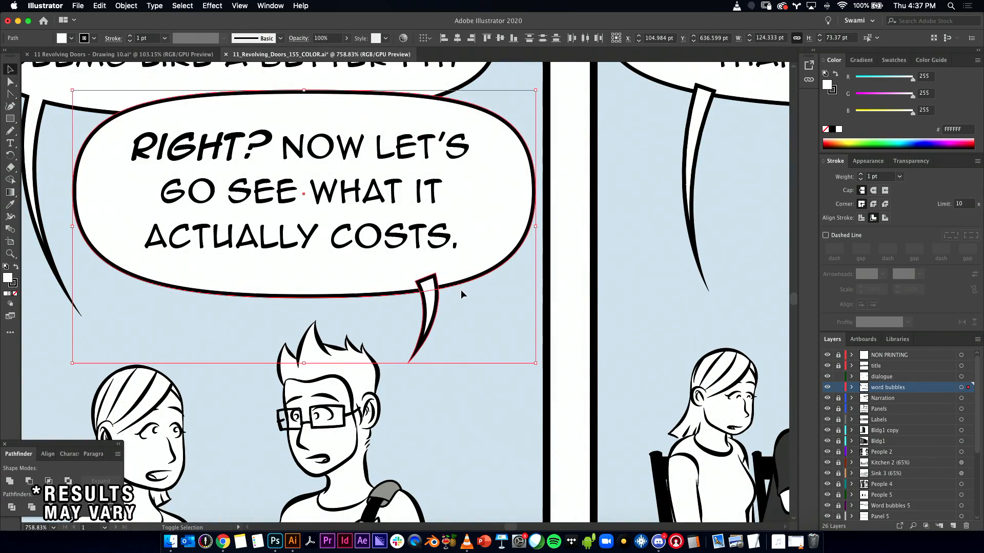
pyautogui.click(13, 482)
# - Move the "Whoa. This is more affordable" tail into its bubble's clip group and unite it with the bubble
pyautogui.hscroll(10, 471, 384)
pyautogui.scroll(5, 252, 230)
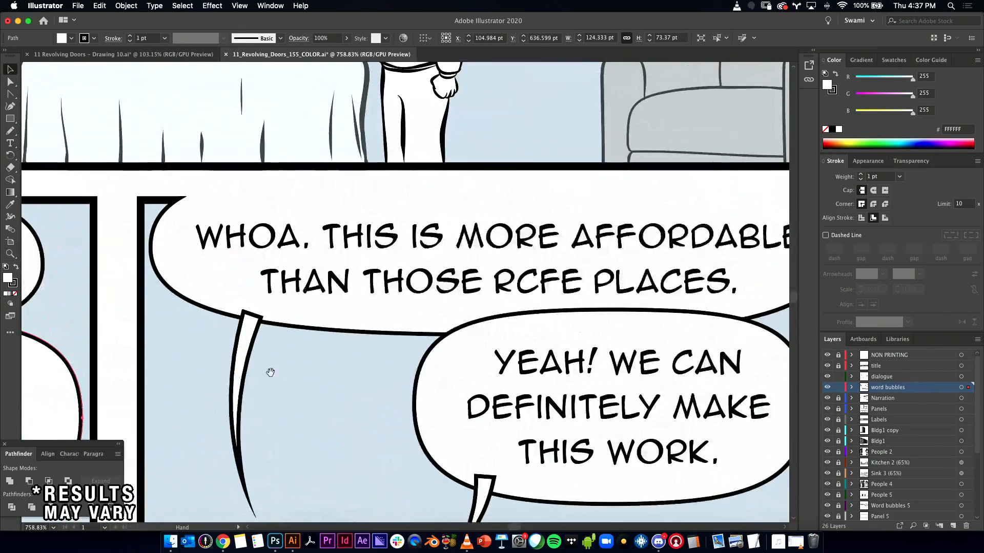
pyautogui.click(247, 355)
pyautogui.keyDown('shift'); pyautogui.click(161, 440); pyautogui.keyUp('shift')
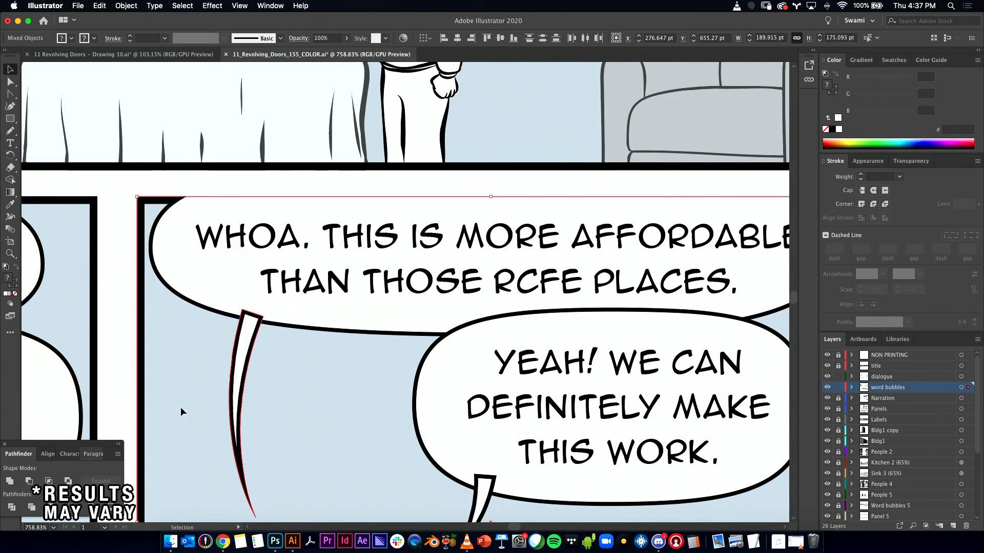
pyautogui.doubleClick(281, 324)
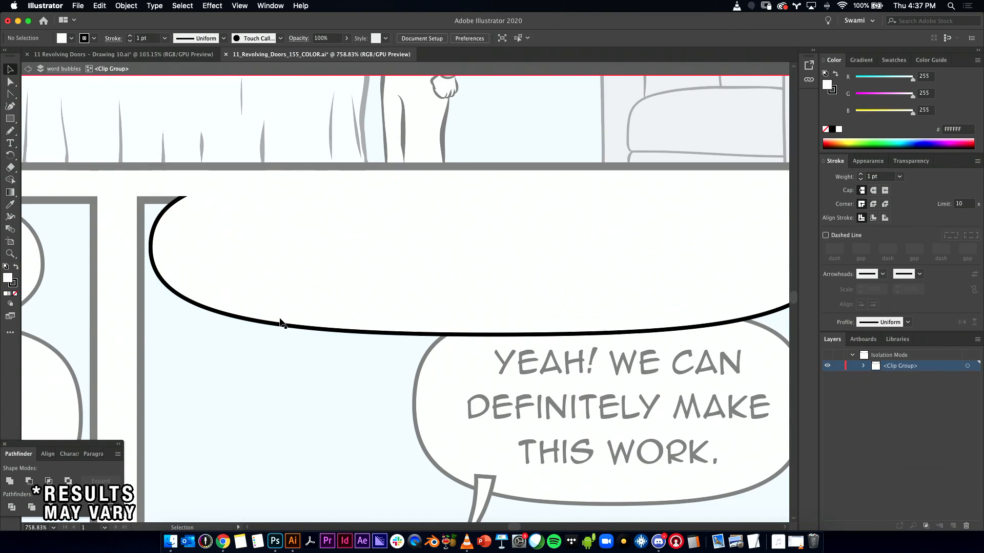
pyautogui.click(282, 326)
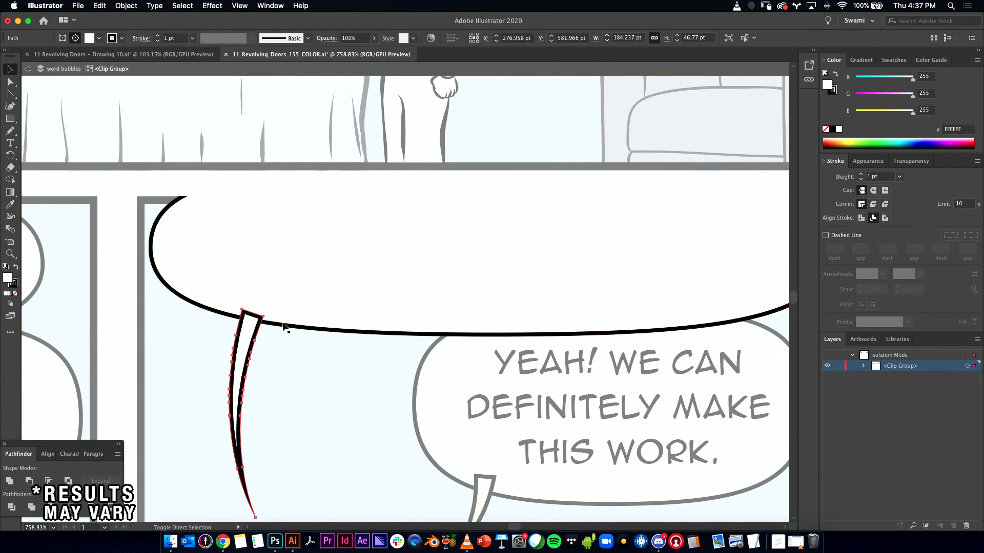
pyautogui.click(15, 479)
pyautogui.click(9, 482)
pyautogui.doubleClick(422, 408)
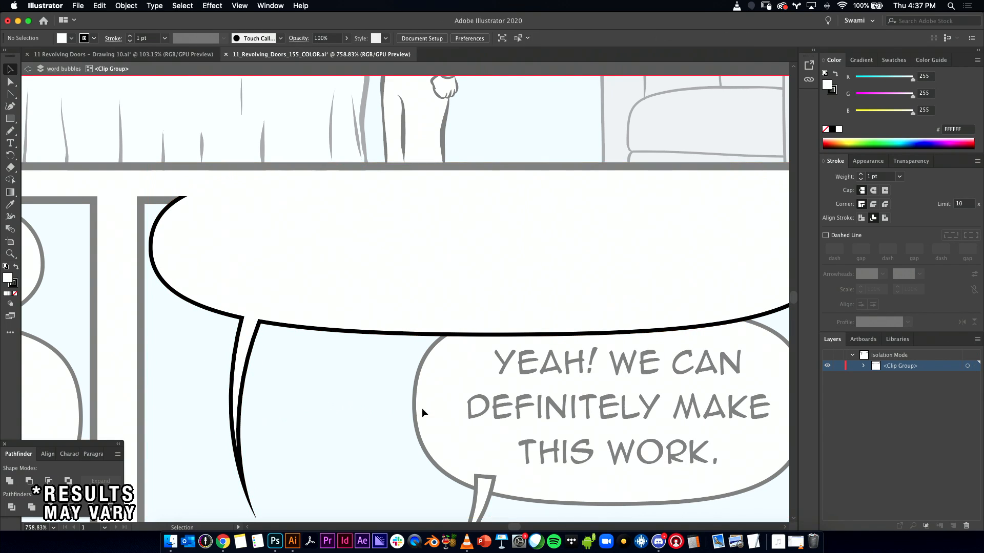
# - Unite the "Yeah! We can definitely make this work." bubble with its tail
pyautogui.moveTo(541, 482); pyautogui.dragTo(389, 293)
pyautogui.click(303, 361)
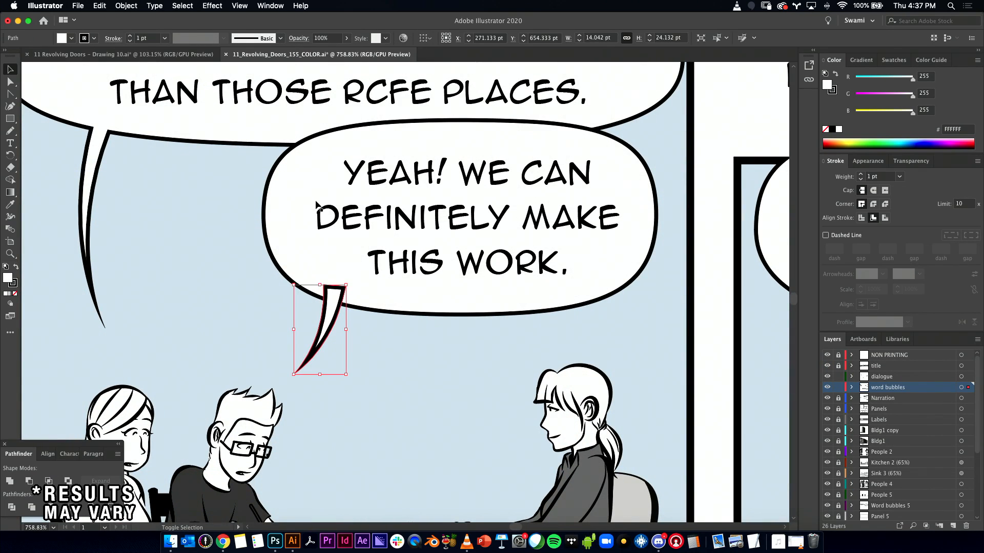
pyautogui.keyDown('shift'); pyautogui.click(338, 141); pyautogui.keyUp('shift')
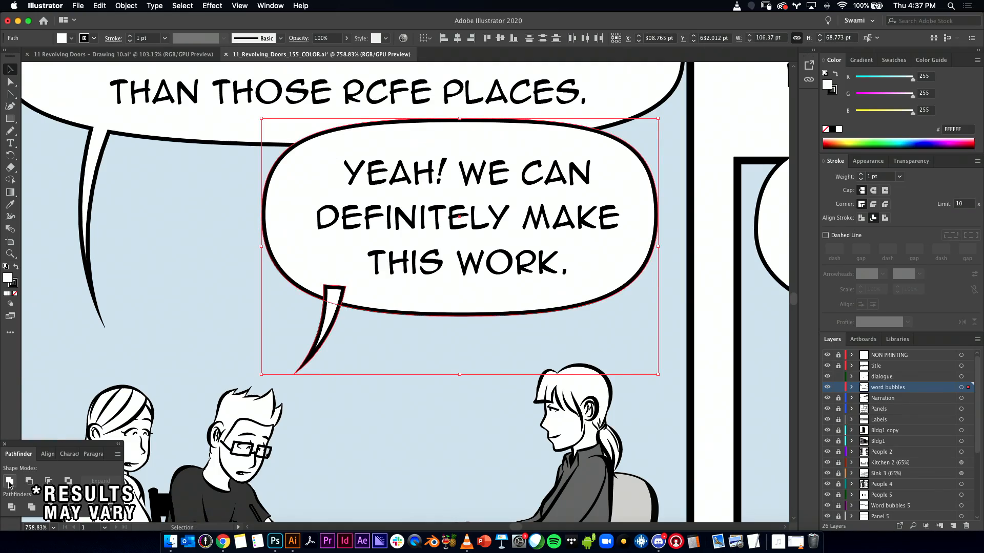
pyautogui.click(9, 482)
pyautogui.click(420, 424)
# - Move the "I just need you to sign here" tail into its bubble's clip group and unite both shapes
pyautogui.moveTo(566, 414); pyautogui.dragTo(461, 413)
pyautogui.moveTo(543, 374); pyautogui.dragTo(281, 331)
pyautogui.moveTo(471, 361); pyautogui.dragTo(556, 368)
pyautogui.moveTo(461, 378); pyautogui.dragTo(439, 378)
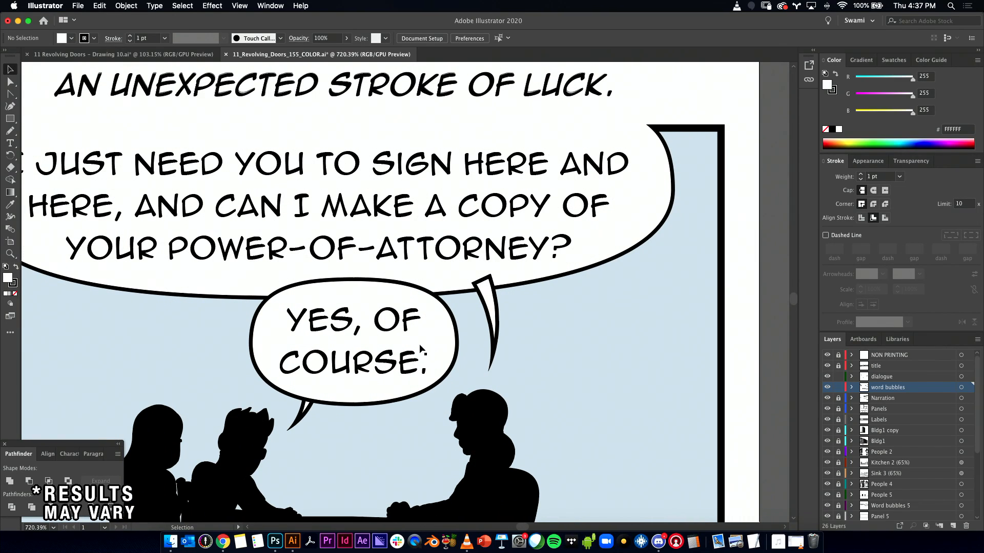
pyautogui.click(495, 320)
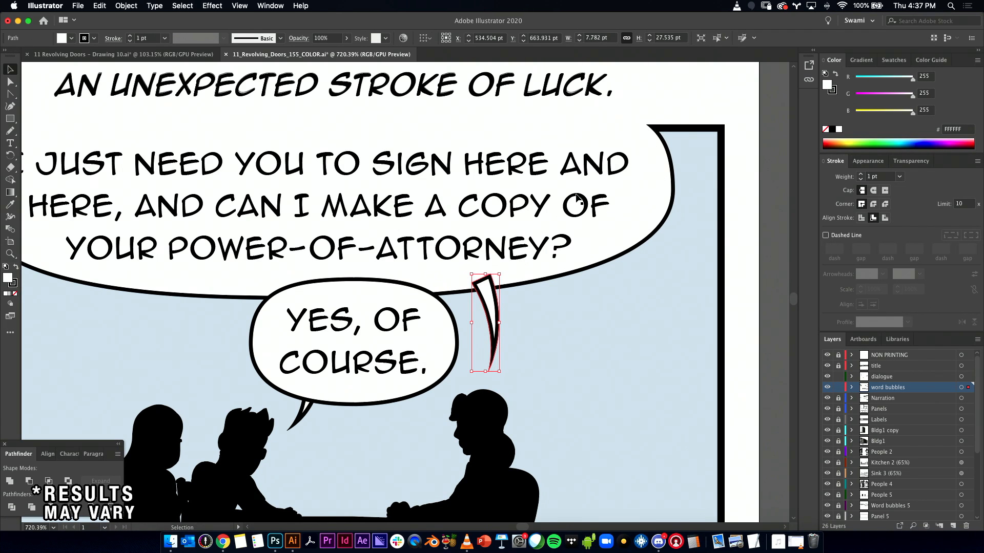
pyautogui.click(639, 186)
pyautogui.doubleClick(658, 150)
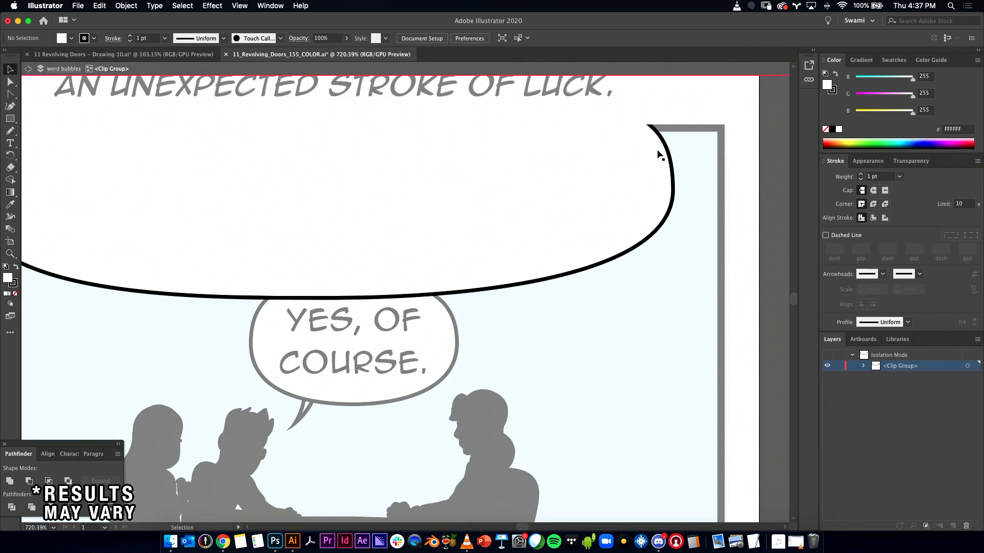
pyautogui.press('super+f')
pyautogui.keyDown('shift'); pyautogui.click(650, 189); pyautogui.keyUp('shift')
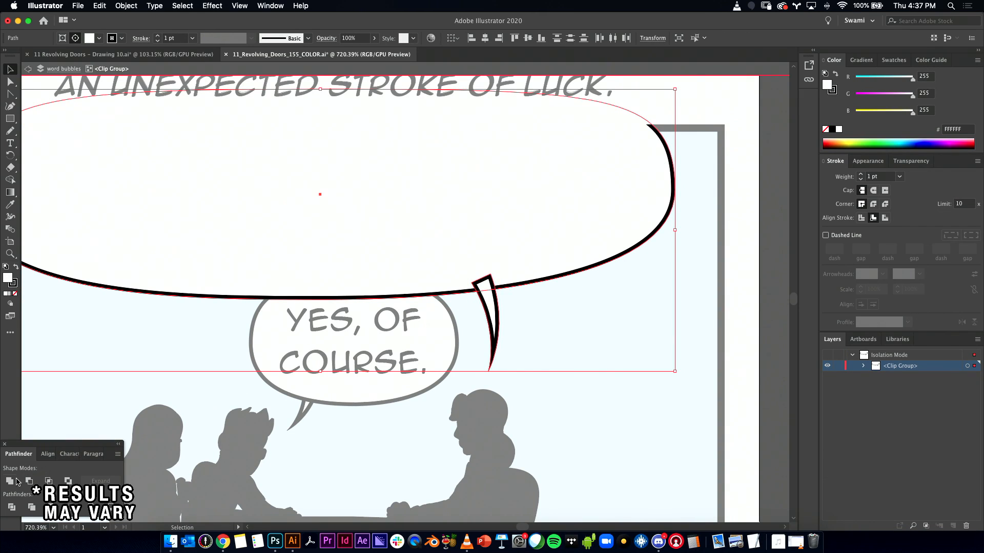
pyautogui.click(11, 482)
pyautogui.doubleClick(304, 421)
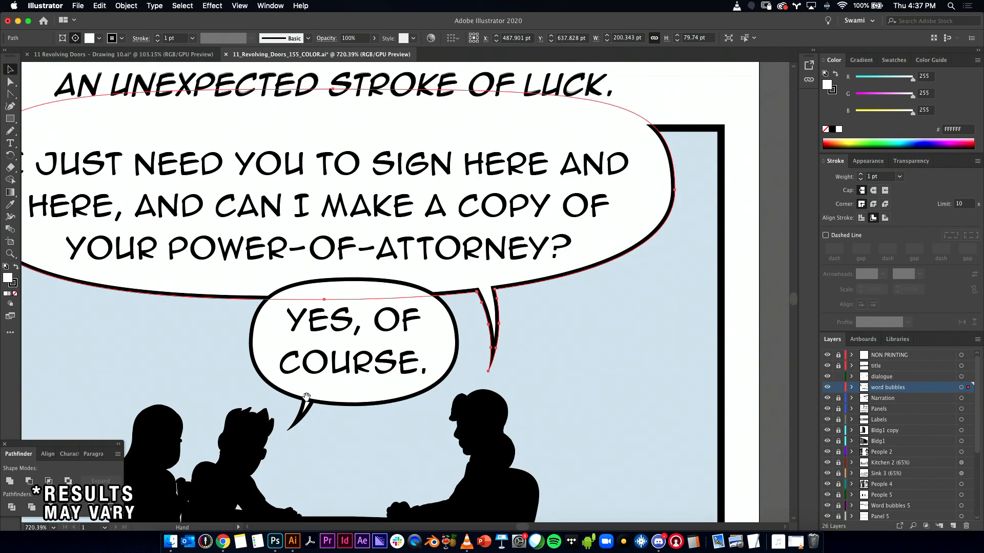
pyautogui.hscroll(-5, 359, 389)
pyautogui.scroll(-2, 358, 390)
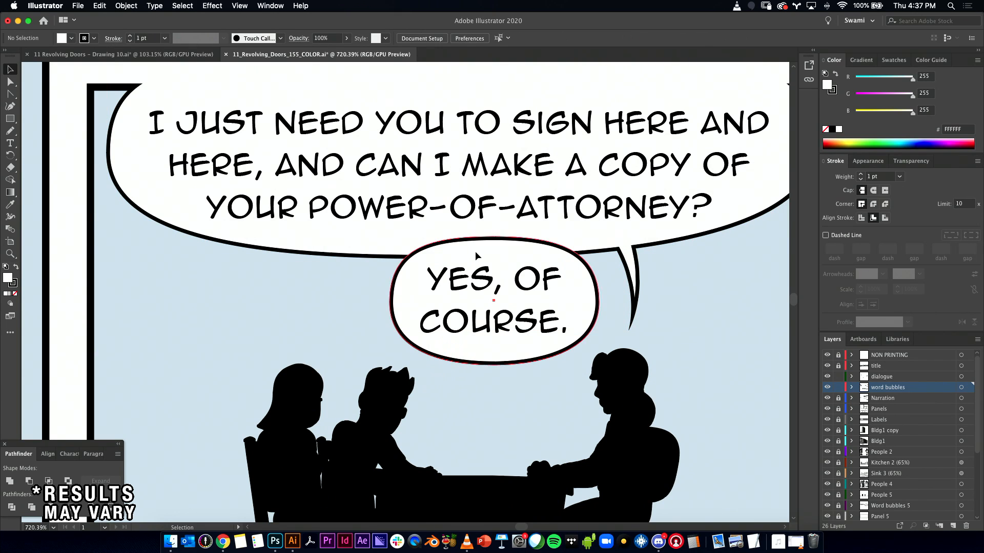
pyautogui.click(480, 271)
pyautogui.press('super+f')
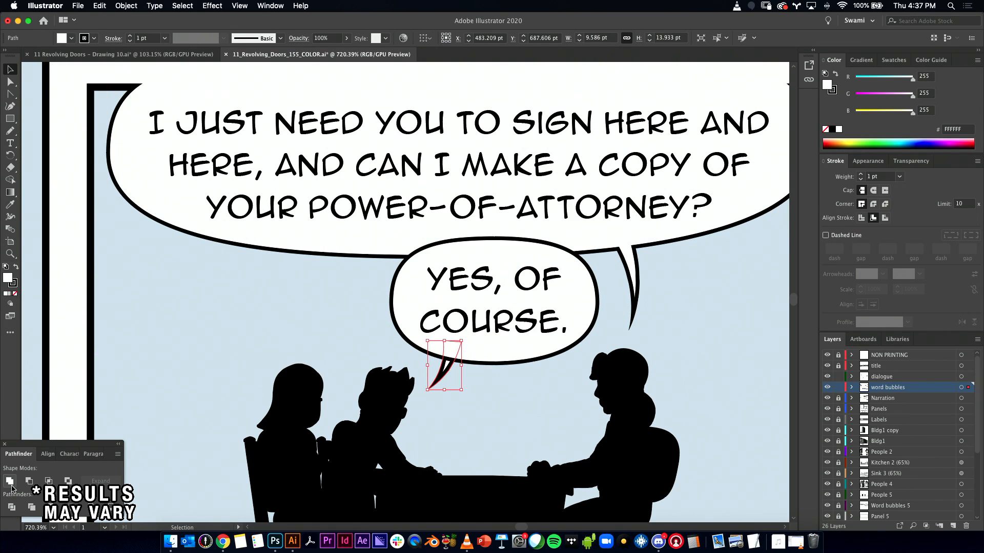
pyautogui.click(10, 481)
pyautogui.doubleClick(482, 314)
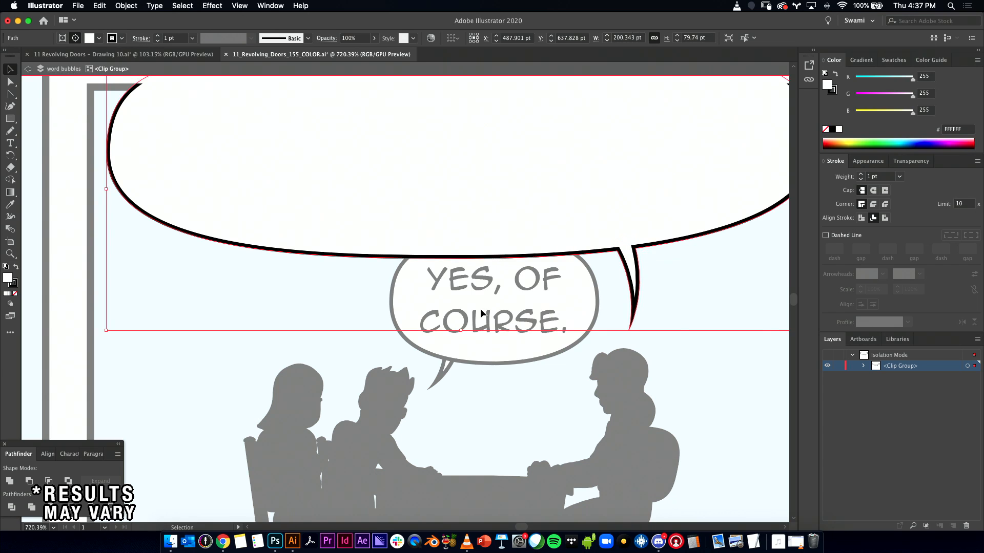
pyautogui.press('Escape')
# - Cut the "Yes, of course." tail, paste it in front at its original position and unite it with its bubble
pyautogui.click(438, 377)
pyautogui.press('super+x')
pyautogui.press('super+v')
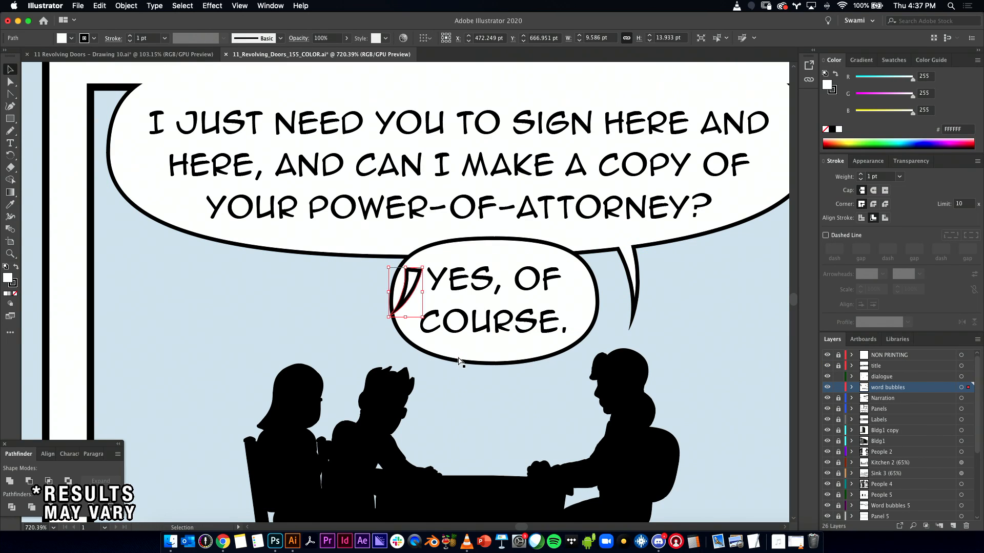
pyautogui.press('super+z')
pyautogui.press('super+f')
pyautogui.keyDown('shift'); pyautogui.click(485, 277); pyautogui.keyUp('shift')
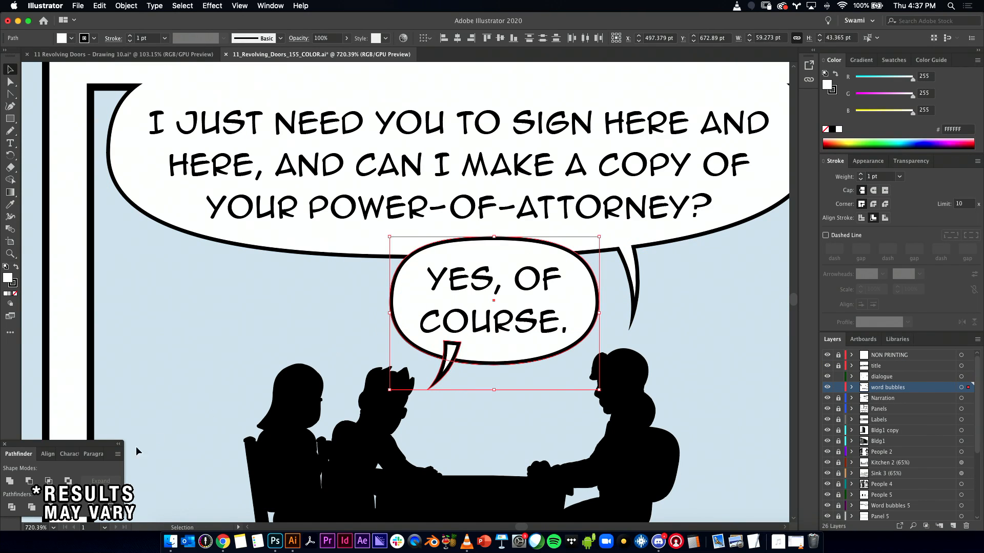
pyautogui.click(10, 481)
pyautogui.click(128, 346)
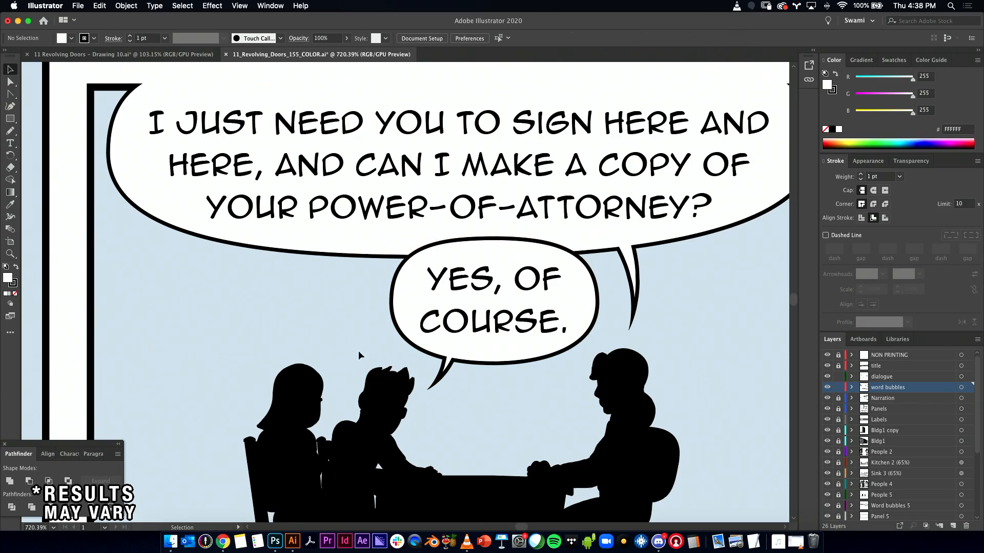
# - Select the "I just need you to sign here" dialogue text in the last panel
pyautogui.moveTo(606, 333); pyautogui.dragTo(508, 340)
pyautogui.moveTo(705, 267); pyautogui.dragTo(743, 241)
pyautogui.click(668, 204)
pyautogui.moveTo(607, 282); pyautogui.dragTo(584, 275)
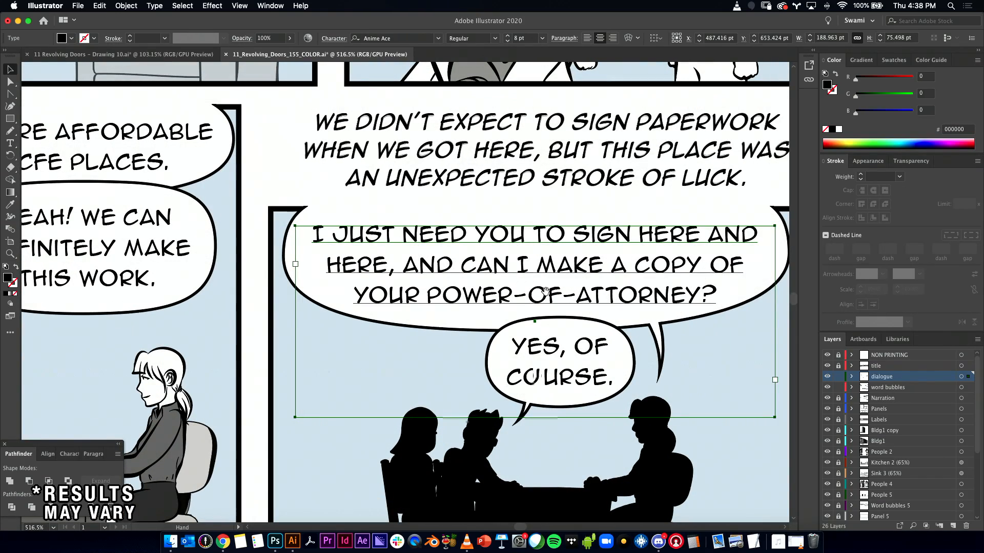